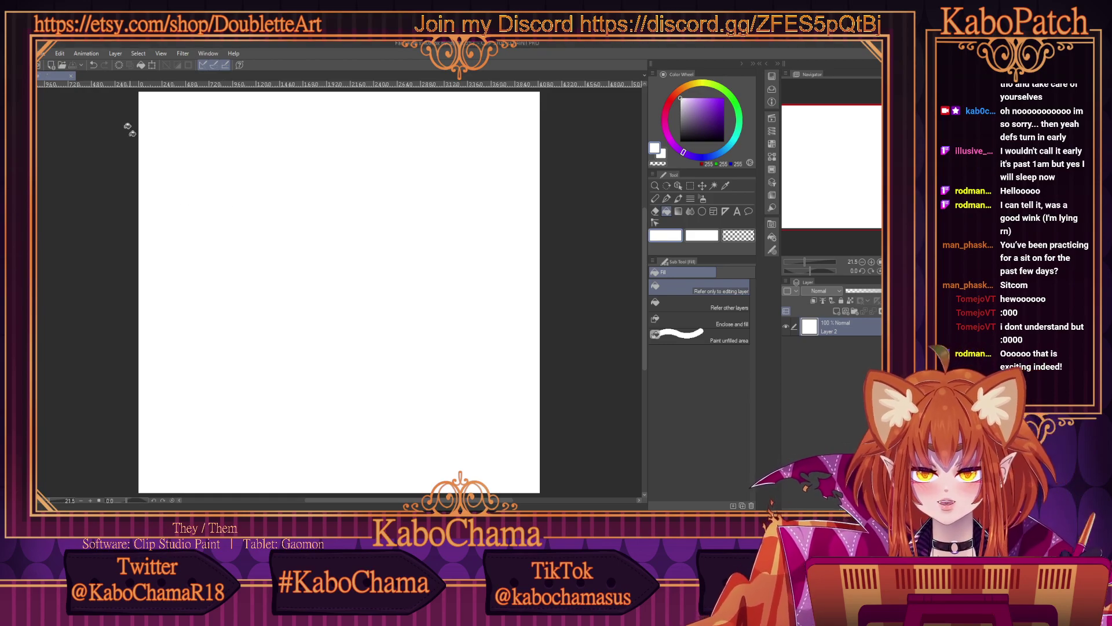
# Turn on timelapse recording for the canvas.
pyautogui.click(42, 54)
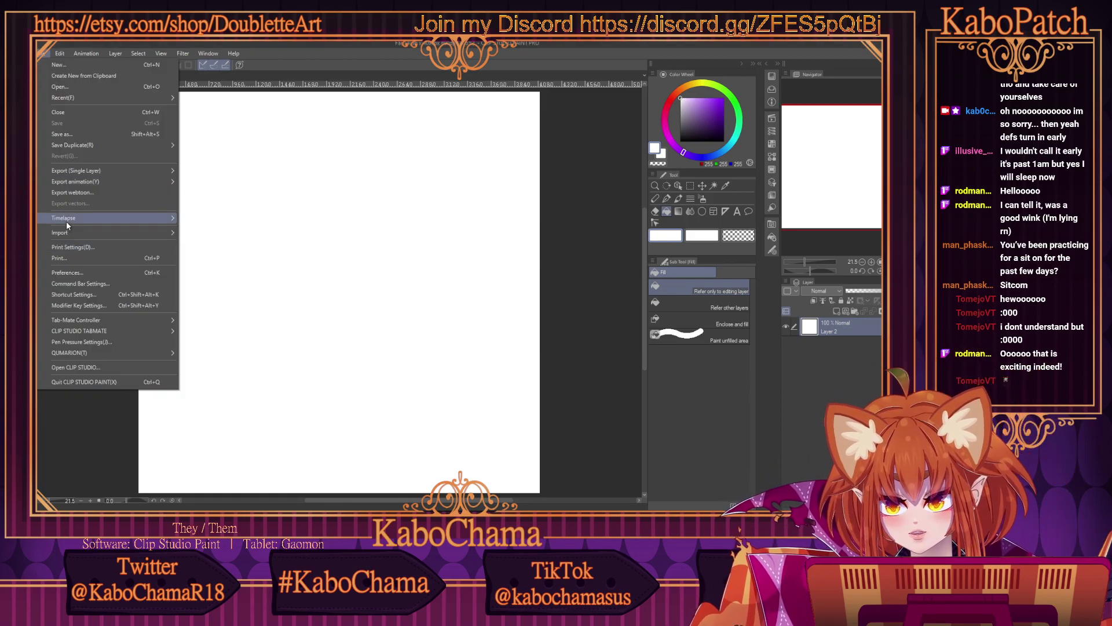
pyautogui.moveTo(66, 219)
pyautogui.click(242, 220)
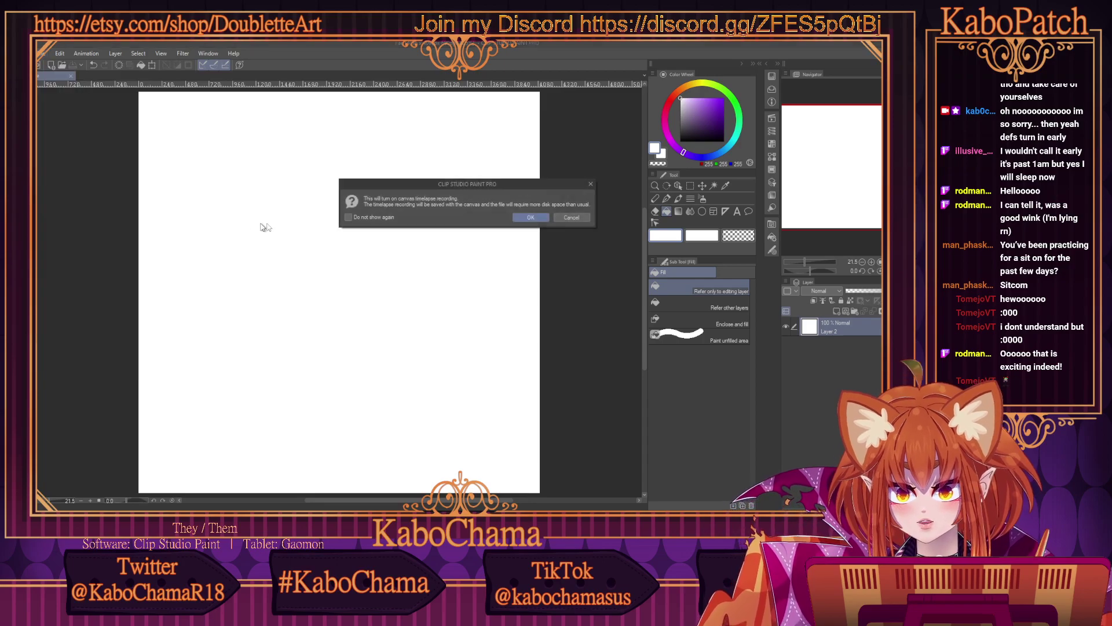
pyautogui.click(528, 218)
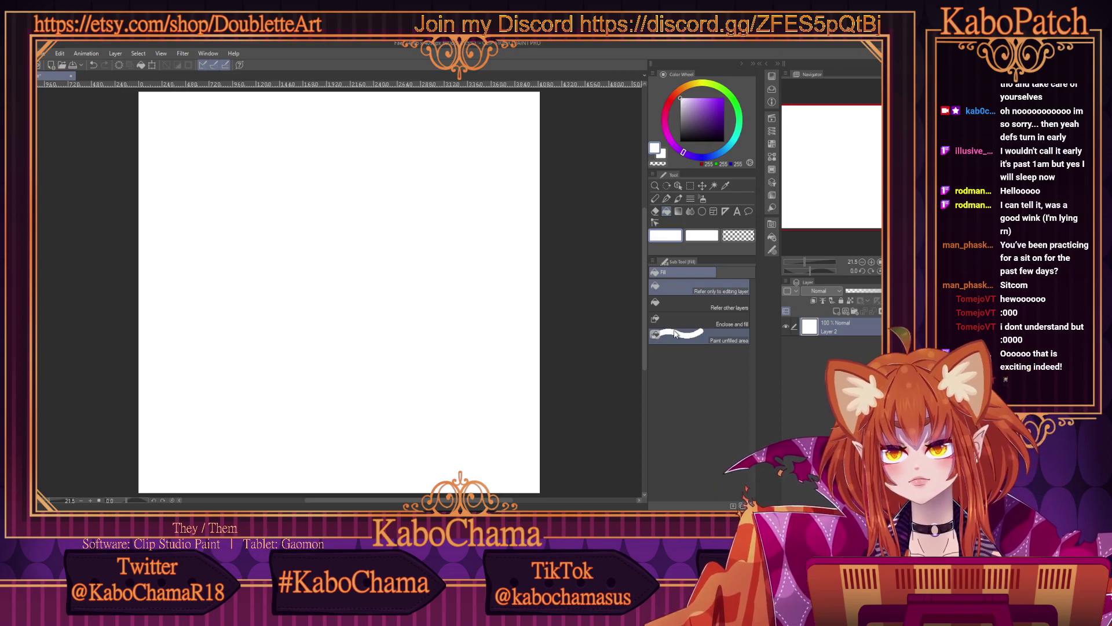
# Add a new raster layer above the white one and ready the black Chalk pastel for sketching.
pyautogui.click(836, 313)
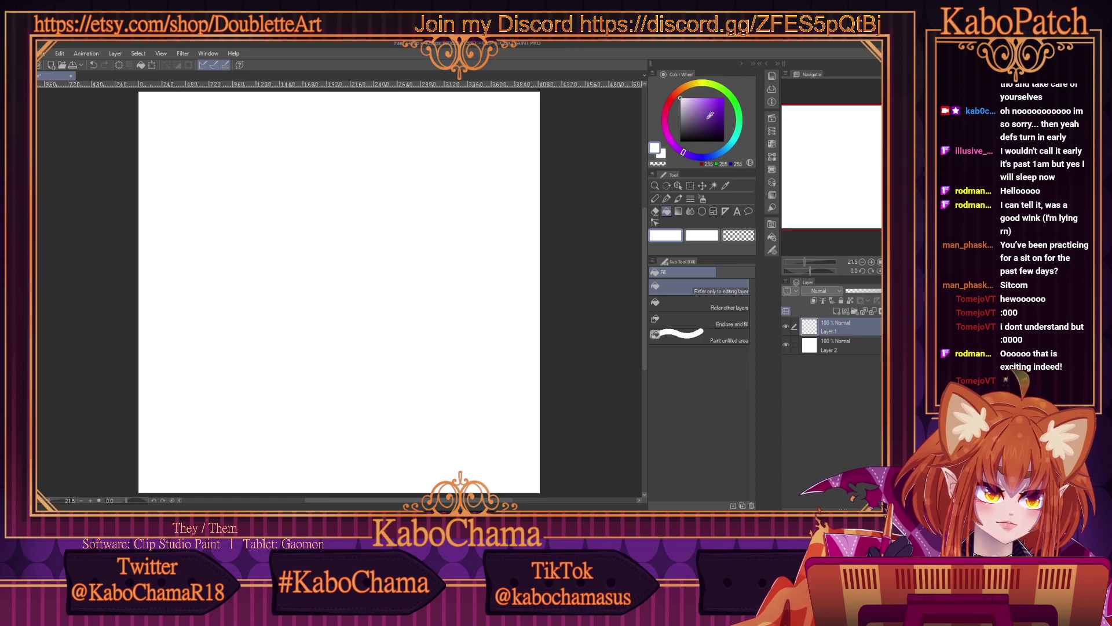
pyautogui.press('x')
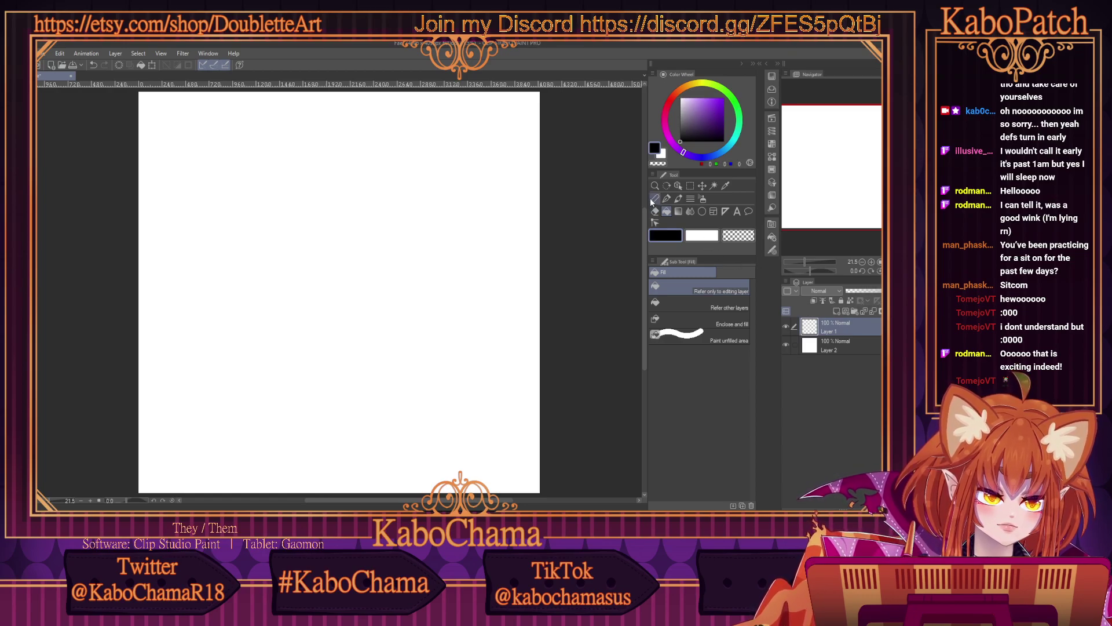
pyautogui.press('p')
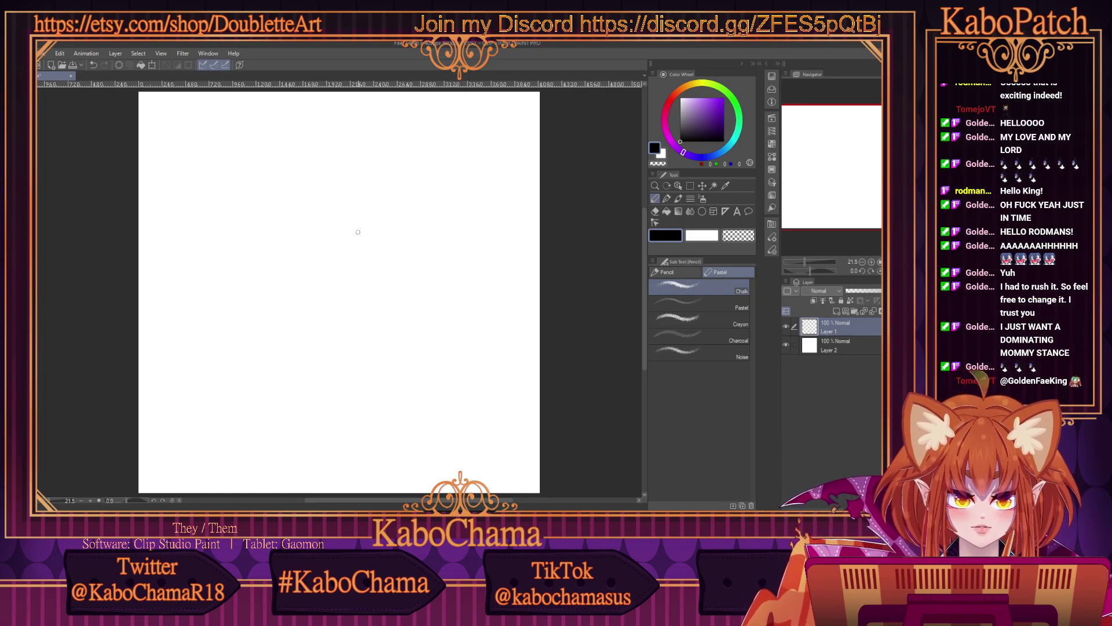
# Try a rough torso sketch with a slanted shoulder line, a straight spine line, a boxy chest and a tapering waist.
pyautogui.moveTo(287, 259)
pyautogui.mouseDown()
pyautogui.moveTo(385, 218)
pyautogui.moveTo(284, 236)
pyautogui.moveTo(363, 225)
pyautogui.moveTo(277, 247)
pyautogui.moveTo(375, 220)
pyautogui.moveTo(325, 237)
pyautogui.moveTo(320, 278)
pyautogui.mouseUp()
pyautogui.moveTo(329, 212); pyautogui.dragTo(325, 381)
pyautogui.moveTo(333, 283); pyautogui.dragTo(328, 394)
pyautogui.moveTo(331, 212); pyautogui.dragTo(327, 398)
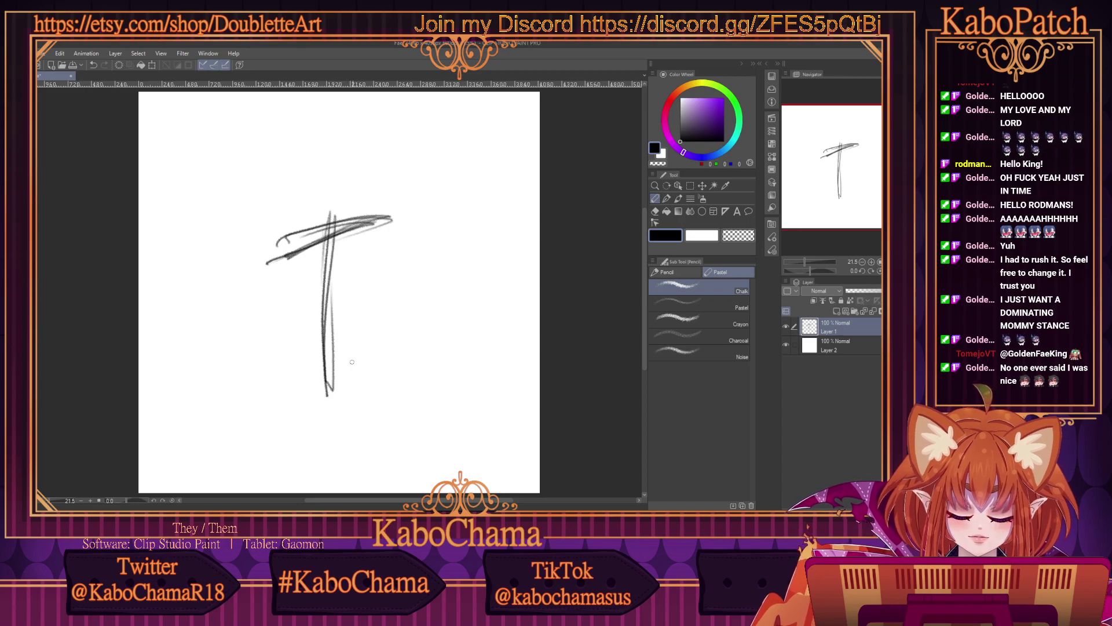
pyautogui.moveTo(395, 277)
pyautogui.mouseDown()
pyautogui.moveTo(293, 309)
pyautogui.moveTo(385, 285)
pyautogui.mouseUp()
pyautogui.moveTo(374, 233)
pyautogui.mouseDown()
pyautogui.moveTo(380, 286)
pyautogui.moveTo(285, 306)
pyautogui.moveTo(371, 219)
pyautogui.moveTo(359, 216)
pyautogui.moveTo(383, 241)
pyautogui.mouseUp()
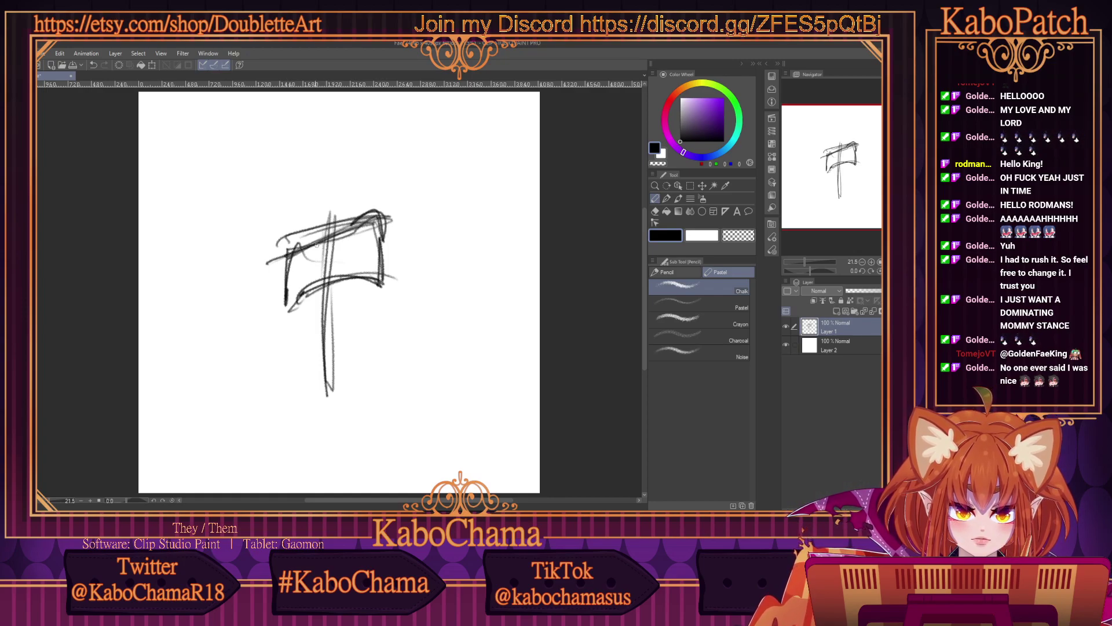
pyautogui.moveTo(313, 241)
pyautogui.mouseDown()
pyautogui.moveTo(277, 252)
pyautogui.moveTo(268, 270)
pyautogui.mouseUp()
pyautogui.moveTo(274, 256); pyautogui.dragTo(316, 241)
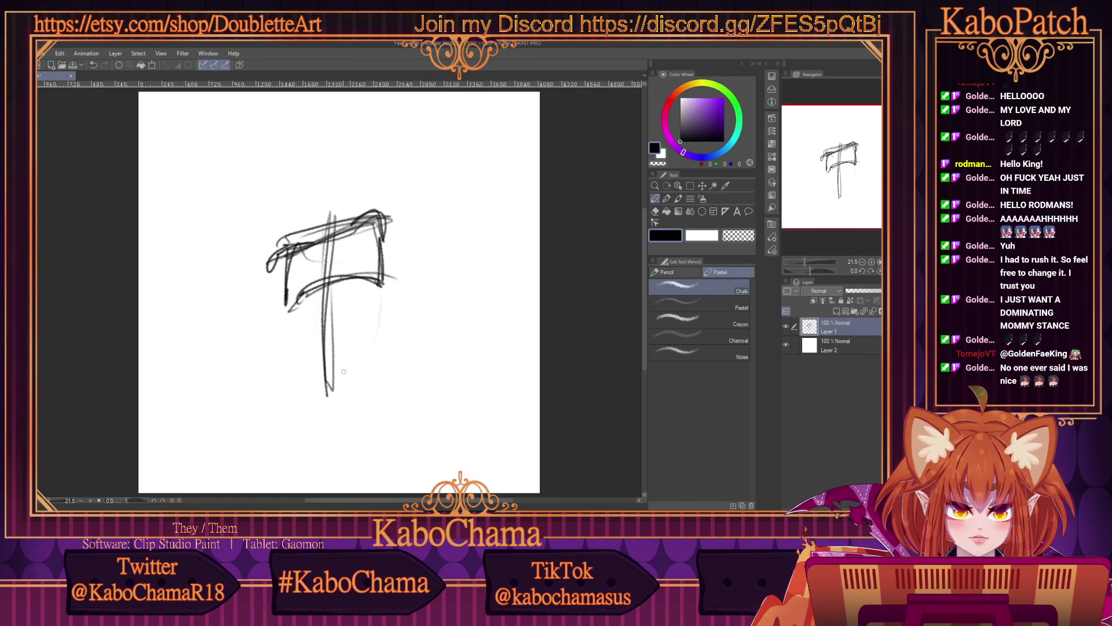
pyautogui.moveTo(287, 305)
pyautogui.mouseDown()
pyautogui.moveTo(323, 343)
pyautogui.moveTo(322, 366)
pyautogui.mouseUp()
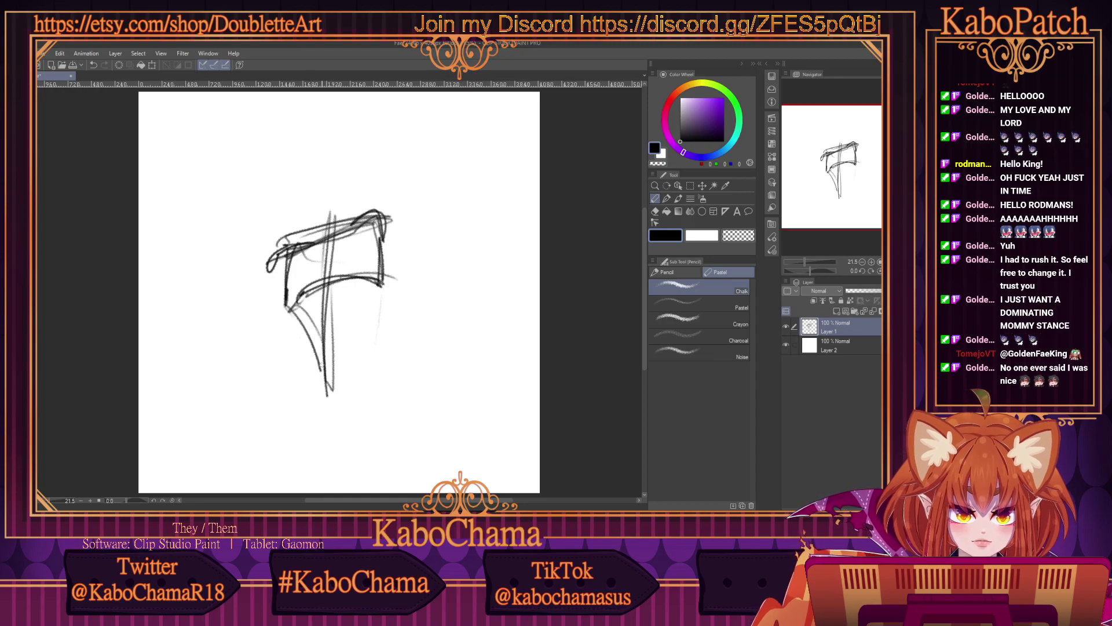
pyautogui.moveTo(385, 293); pyautogui.dragTo(324, 283)
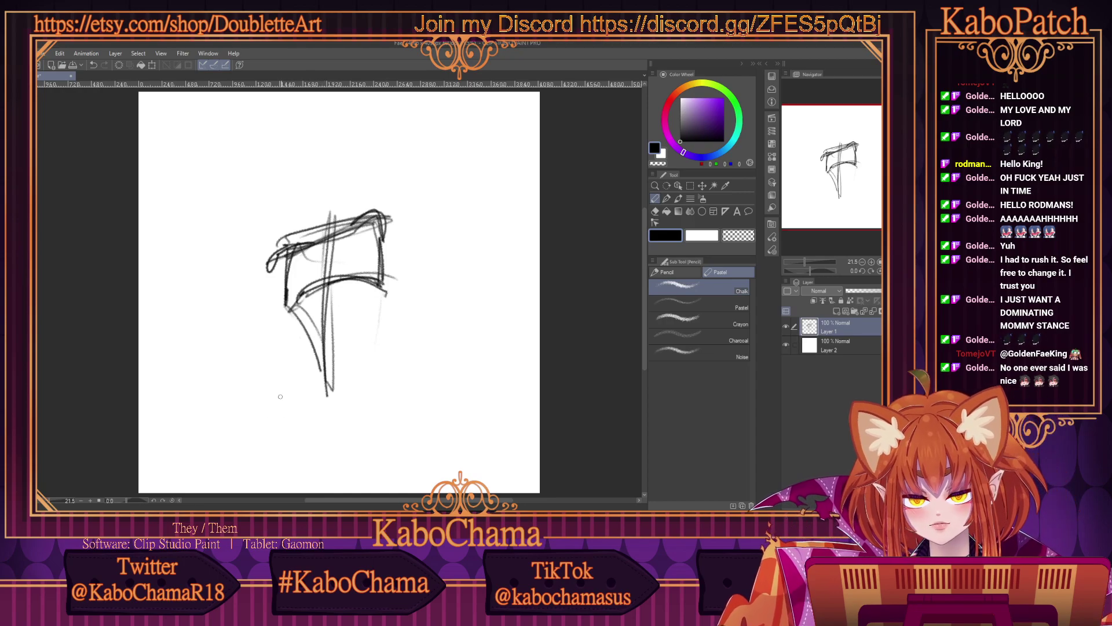
# Add another blank layer and delete the layer holding the first torso sketch.
pyautogui.click(836, 311)
pyautogui.click(881, 311)
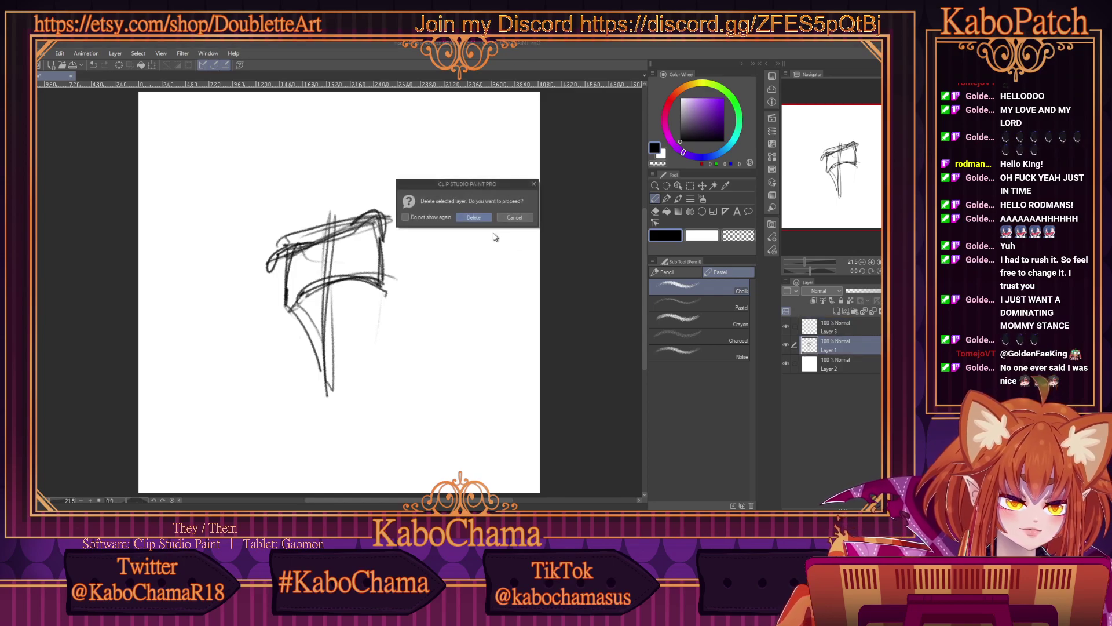
pyautogui.click(474, 218)
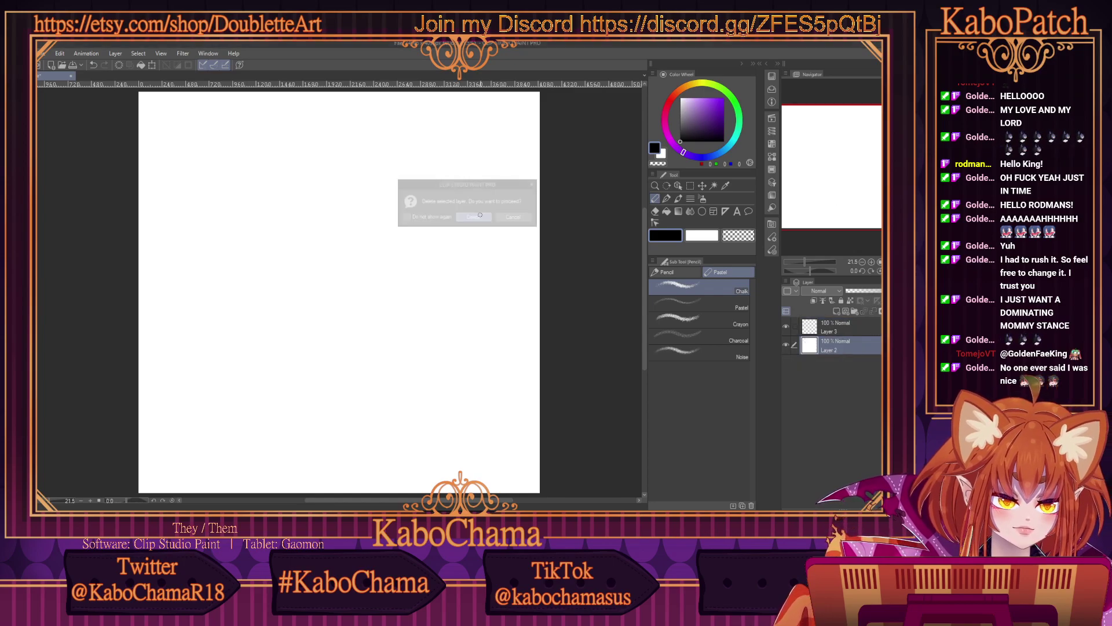
# Sketch a new gesture skeleton on the white layer with a slanted shoulder line, hip line, spine and head oval near the canvas top.
pyautogui.moveTo(280, 250); pyautogui.dragTo(393, 221)
pyautogui.click(342, 223)
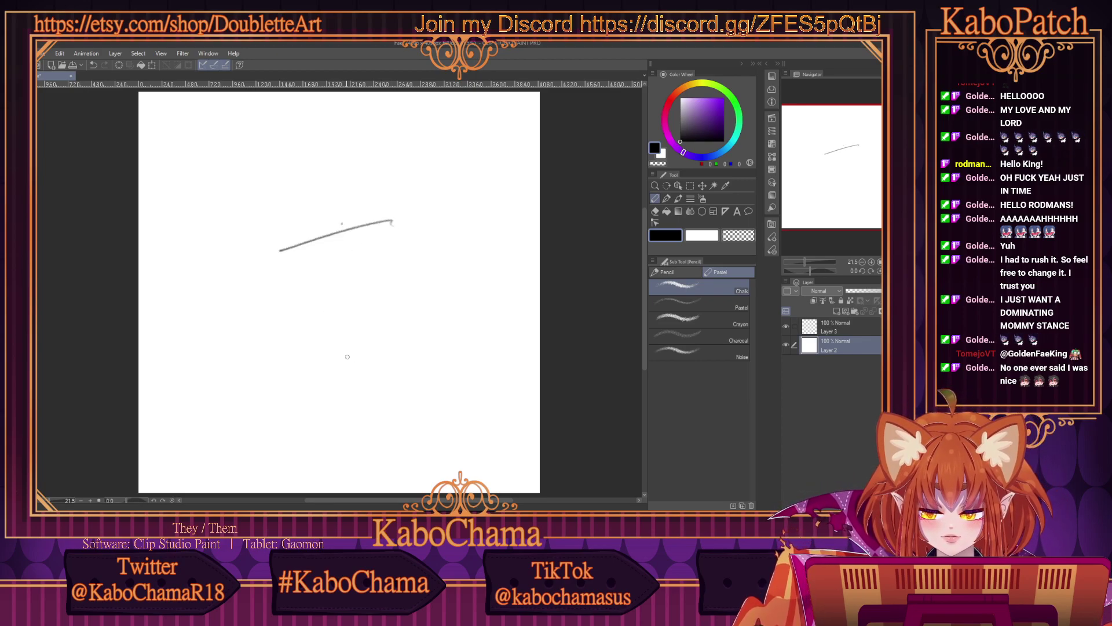
pyautogui.moveTo(394, 357); pyautogui.dragTo(288, 364)
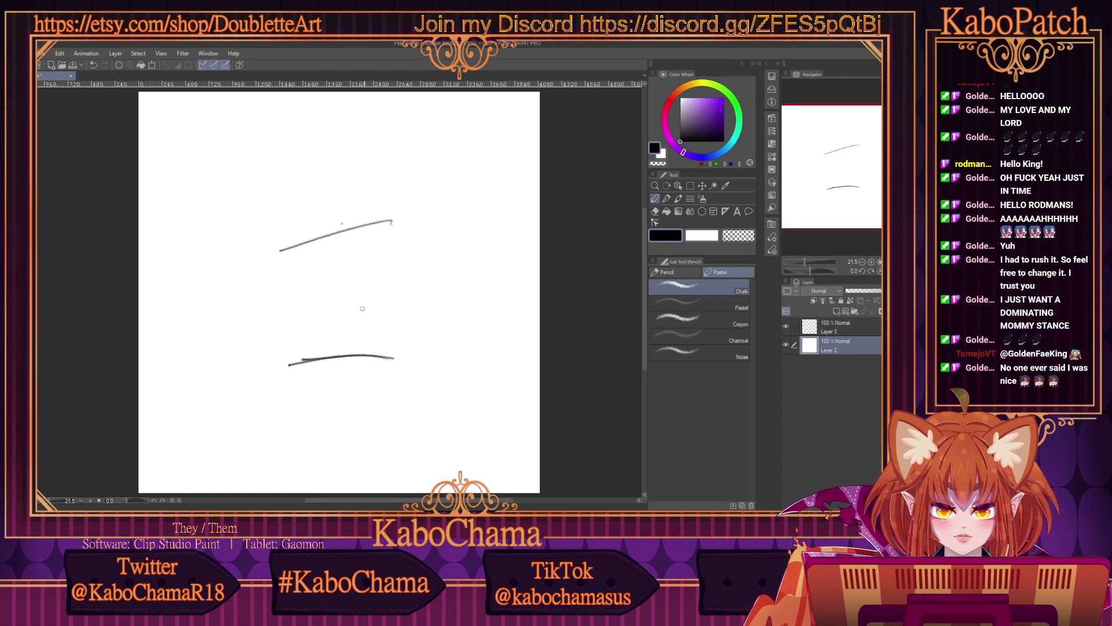
pyautogui.moveTo(348, 168); pyautogui.dragTo(336, 354)
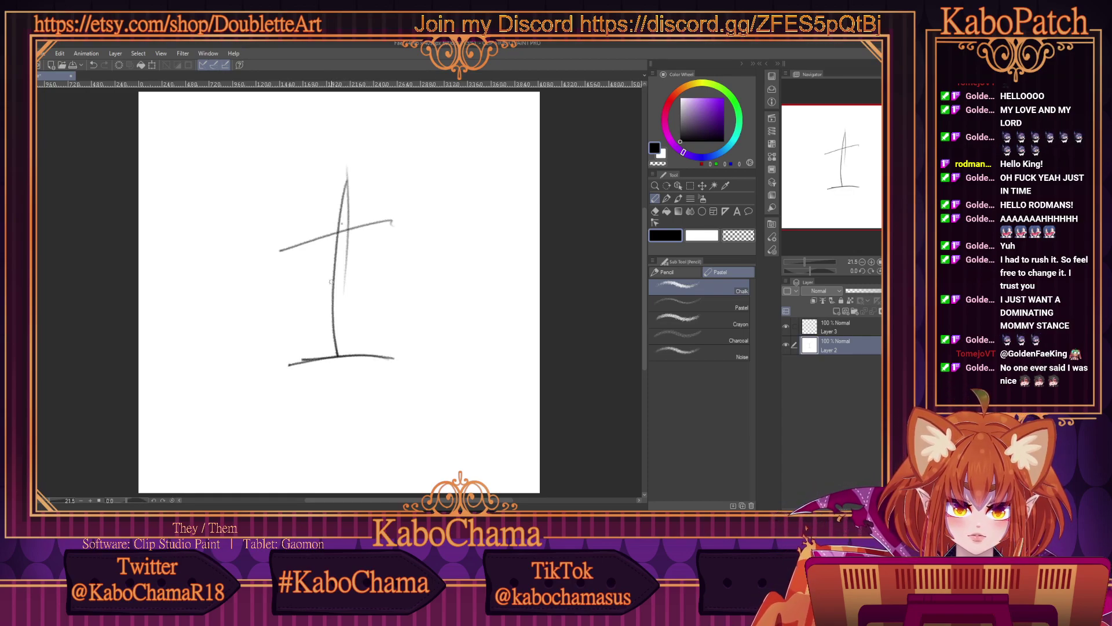
pyautogui.moveTo(387, 154); pyautogui.dragTo(322, 175)
pyautogui.moveTo(379, 125)
pyautogui.mouseDown()
pyautogui.moveTo(362, 190)
pyautogui.moveTo(321, 175)
pyautogui.moveTo(339, 124)
pyautogui.moveTo(367, 189)
pyautogui.moveTo(341, 115)
pyautogui.moveTo(313, 150)
pyautogui.mouseUp()
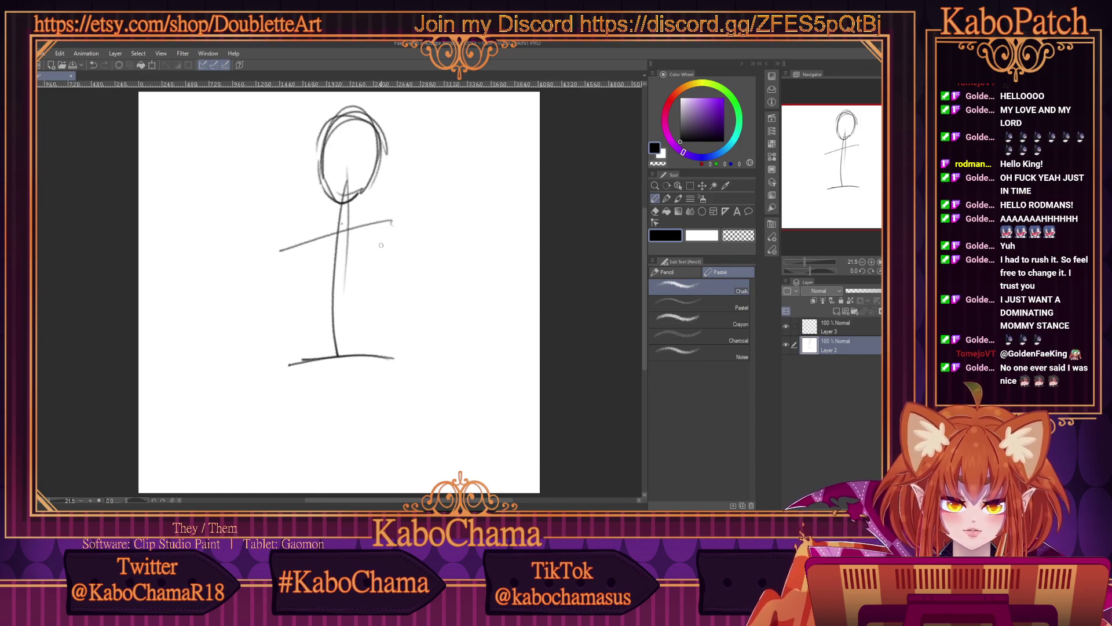
# Sketch the rounded shoulder ends, both sides of the neck and a second centre line down the torso.
pyautogui.moveTo(348, 233); pyautogui.dragTo(400, 238)
pyautogui.moveTo(312, 239)
pyautogui.mouseDown()
pyautogui.moveTo(276, 263)
pyautogui.moveTo(310, 249)
pyautogui.mouseUp()
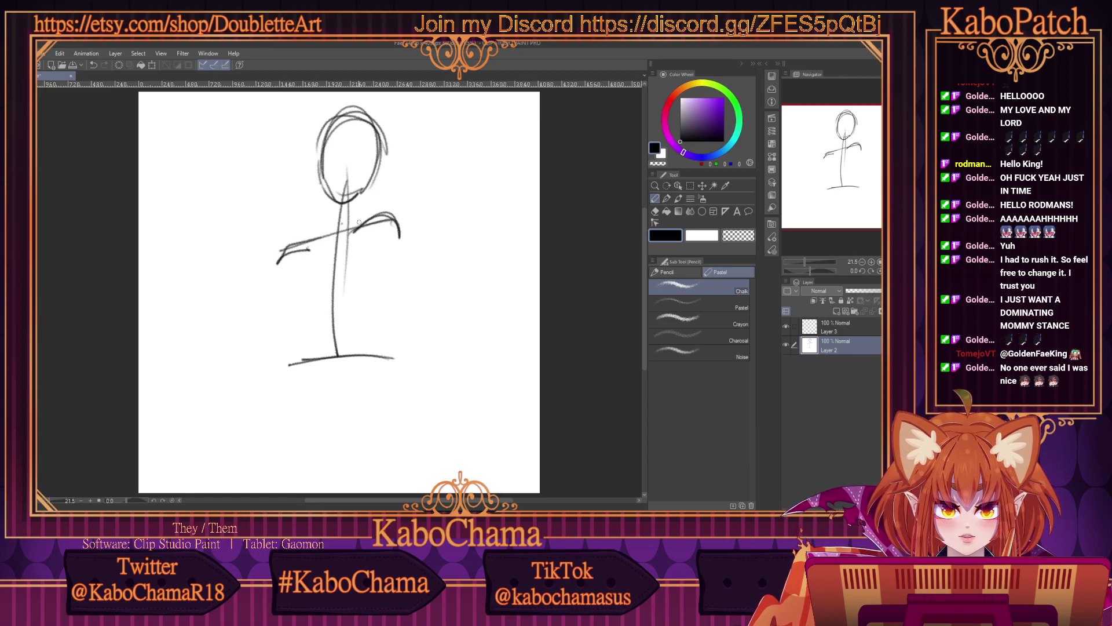
pyautogui.moveTo(354, 198)
pyautogui.mouseDown()
pyautogui.moveTo(342, 225)
pyautogui.moveTo(328, 209)
pyautogui.moveTo(315, 241)
pyautogui.moveTo(351, 299)
pyautogui.moveTo(344, 339)
pyautogui.moveTo(342, 290)
pyautogui.moveTo(336, 366)
pyautogui.mouseUp()
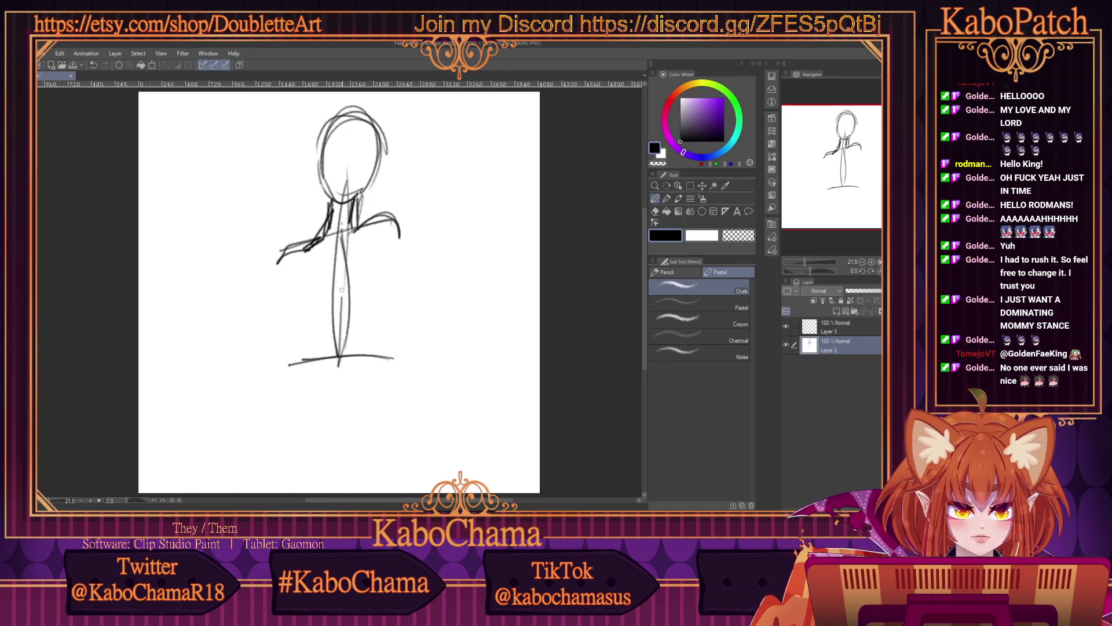
# Sketch the bust contours and underbust line, extending the ribcage side down towards the waist.
pyautogui.moveTo(346, 266); pyautogui.dragTo(329, 383)
pyautogui.moveTo(371, 236)
pyautogui.mouseDown()
pyautogui.moveTo(385, 283)
pyautogui.moveTo(340, 245)
pyautogui.mouseUp()
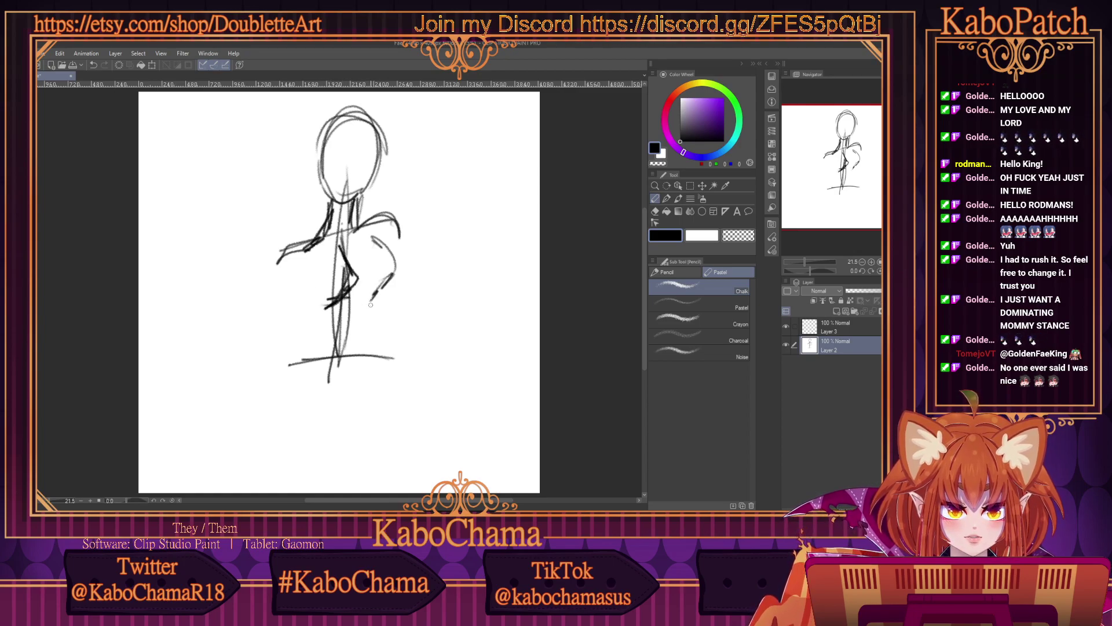
pyautogui.moveTo(371, 304)
pyautogui.mouseDown()
pyautogui.moveTo(382, 339)
pyautogui.moveTo(373, 351)
pyautogui.mouseUp()
pyautogui.moveTo(326, 305)
pyautogui.mouseDown()
pyautogui.moveTo(296, 293)
pyautogui.moveTo(360, 294)
pyautogui.moveTo(321, 299)
pyautogui.moveTo(298, 277)
pyautogui.mouseUp()
pyautogui.moveTo(390, 221); pyautogui.dragTo(401, 266)
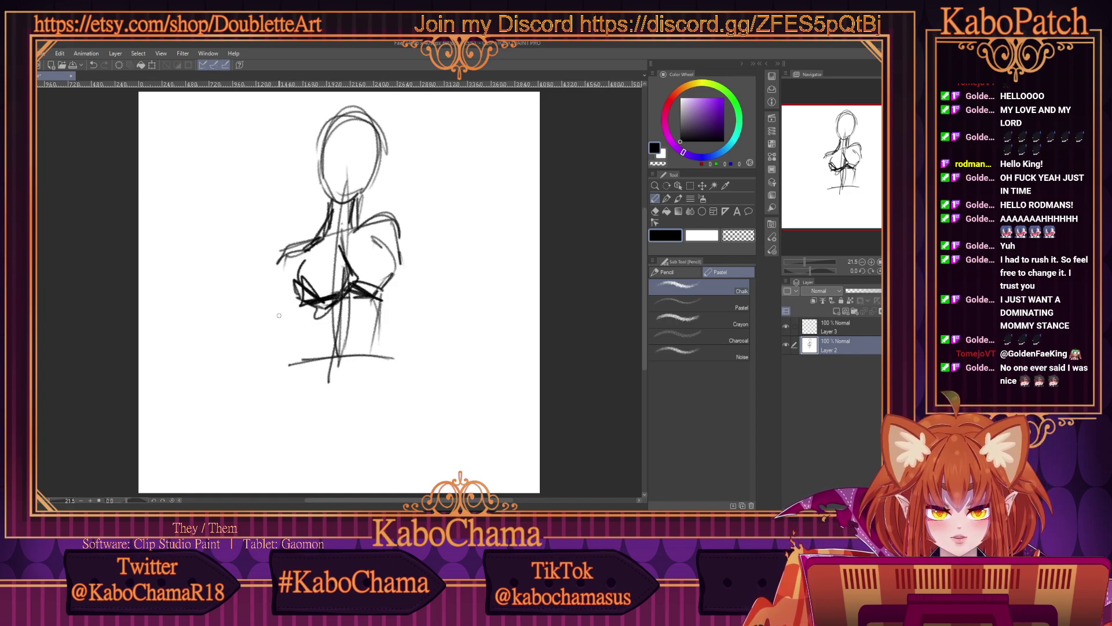
# Reinforce both shoulder contours from the neck out to the upper arms with darker strokes.
pyautogui.moveTo(322, 226)
pyautogui.mouseDown()
pyautogui.moveTo(278, 250)
pyautogui.moveTo(268, 280)
pyautogui.mouseUp()
pyautogui.moveTo(360, 222); pyautogui.dragTo(394, 212)
pyautogui.moveTo(390, 210)
pyautogui.mouseDown()
pyautogui.moveTo(367, 218)
pyautogui.moveTo(402, 236)
pyautogui.mouseUp()
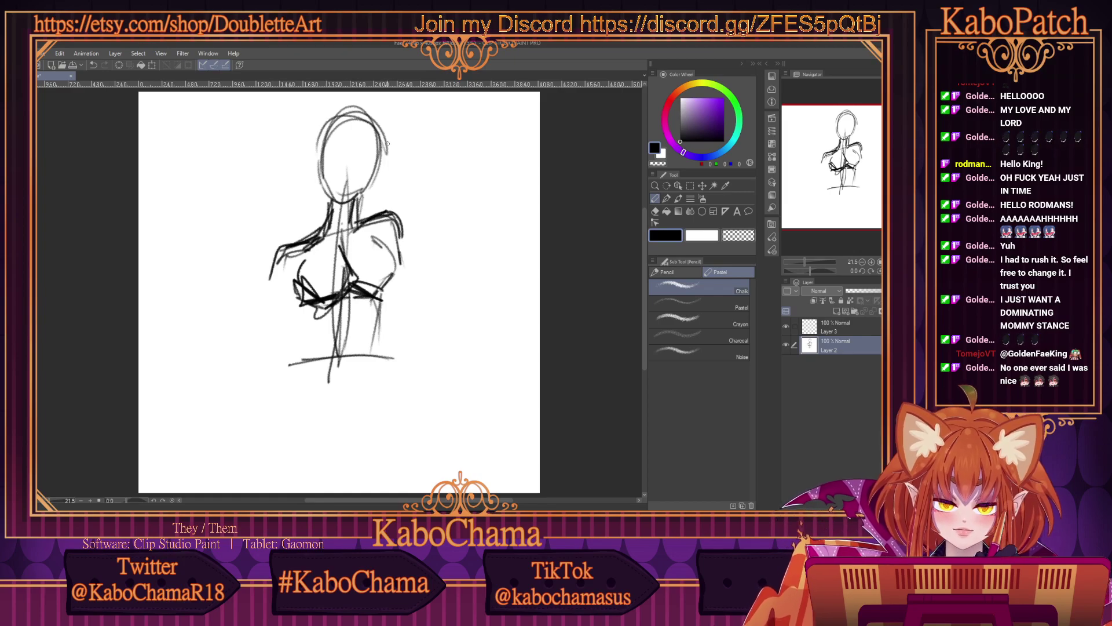
# Draw the face's vertical centre line and horizontal eye line, and define the pointed jaw inside the head oval.
pyautogui.moveTo(363, 150); pyautogui.dragTo(348, 200)
pyautogui.moveTo(364, 116); pyautogui.dragTo(348, 197)
pyautogui.moveTo(361, 118); pyautogui.dragTo(351, 196)
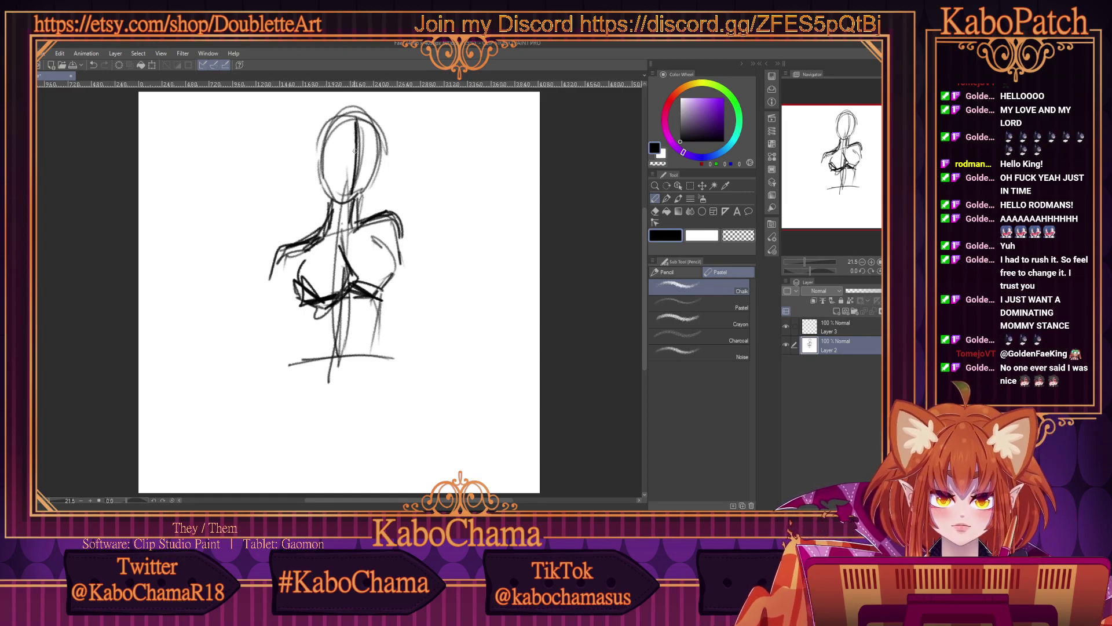
pyautogui.moveTo(357, 143); pyautogui.dragTo(344, 206)
pyautogui.moveTo(329, 169)
pyautogui.mouseDown()
pyautogui.moveTo(374, 164)
pyautogui.moveTo(323, 168)
pyautogui.moveTo(361, 202)
pyautogui.moveTo(337, 207)
pyautogui.moveTo(323, 157)
pyautogui.mouseUp()
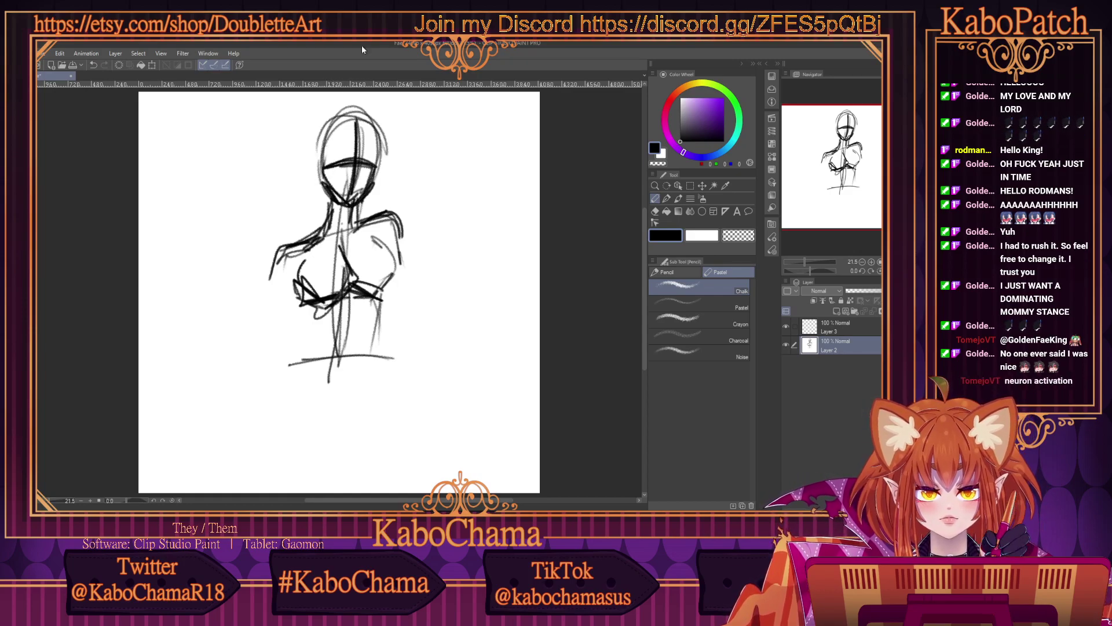
# Darken the neck line and sketch the collarbones across the upper chest.
pyautogui.moveTo(375, 231)
pyautogui.mouseDown()
pyautogui.moveTo(339, 251)
pyautogui.moveTo(300, 253)
pyautogui.mouseUp()
pyautogui.moveTo(336, 219); pyautogui.dragTo(309, 253)
pyautogui.moveTo(334, 198); pyautogui.dragTo(324, 240)
pyautogui.moveTo(335, 242); pyautogui.dragTo(360, 235)
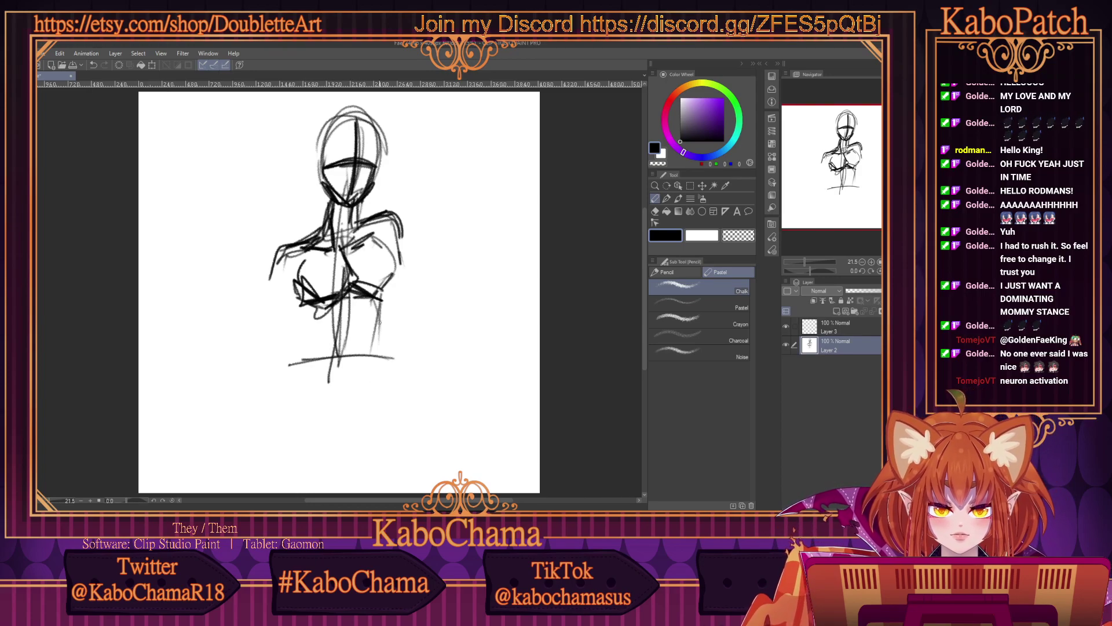
# Sketch the abdomen marks and both waist contours from under the bust to the hip line.
pyautogui.moveTo(387, 301); pyautogui.dragTo(380, 338)
pyautogui.moveTo(357, 332); pyautogui.dragTo(355, 346)
pyautogui.moveTo(349, 314); pyautogui.dragTo(351, 335)
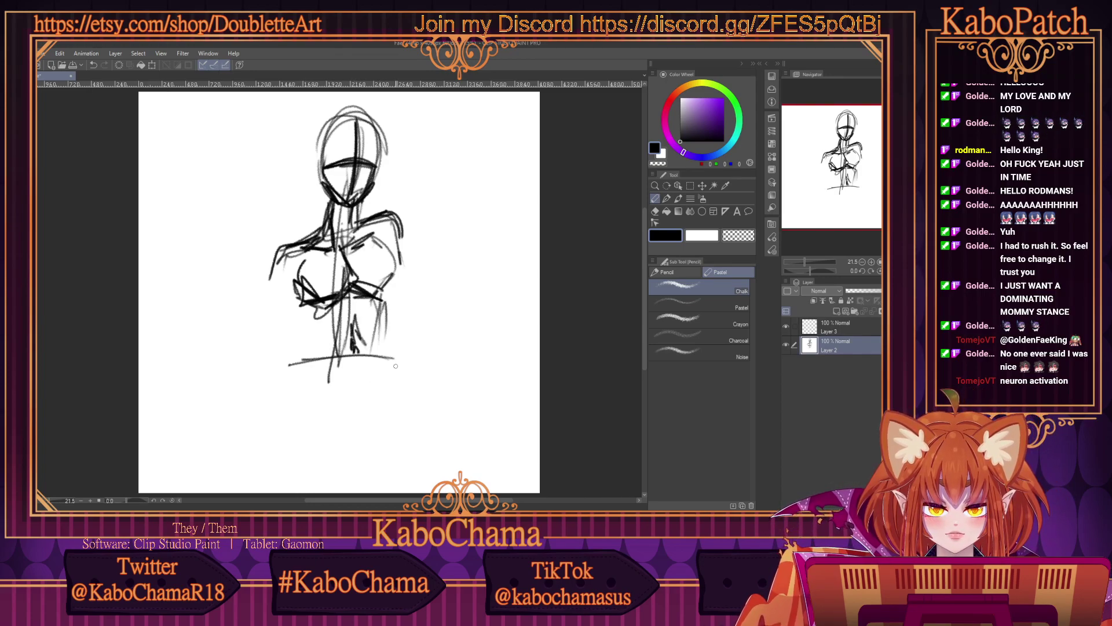
pyautogui.moveTo(379, 300)
pyautogui.mouseDown()
pyautogui.moveTo(371, 336)
pyautogui.moveTo(387, 364)
pyautogui.mouseUp()
pyautogui.moveTo(306, 304)
pyautogui.mouseDown()
pyautogui.moveTo(320, 346)
pyautogui.moveTo(306, 315)
pyautogui.moveTo(312, 357)
pyautogui.moveTo(289, 381)
pyautogui.mouseUp()
# Draw the outer hip curves down into the thighs and mark the pelvis with a V shape and centre line.
pyautogui.moveTo(387, 362); pyautogui.dragTo(404, 445)
pyautogui.moveTo(404, 399); pyautogui.dragTo(397, 473)
pyautogui.moveTo(296, 367); pyautogui.dragTo(277, 414)
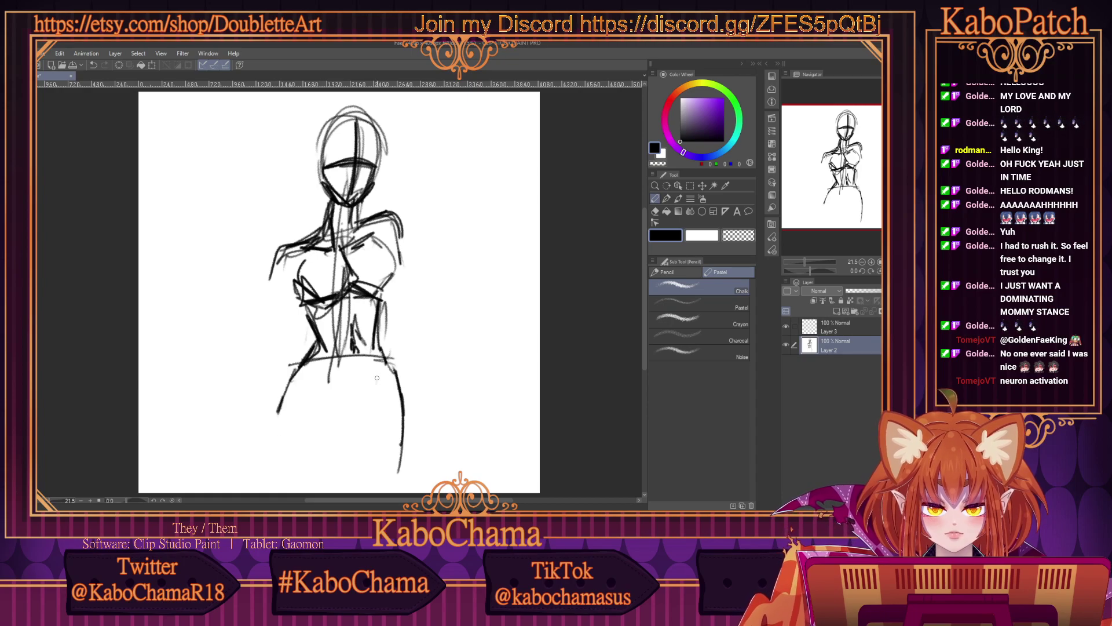
pyautogui.moveTo(346, 383)
pyautogui.mouseDown()
pyautogui.moveTo(360, 408)
pyautogui.moveTo(349, 404)
pyautogui.moveTo(341, 455)
pyautogui.mouseUp()
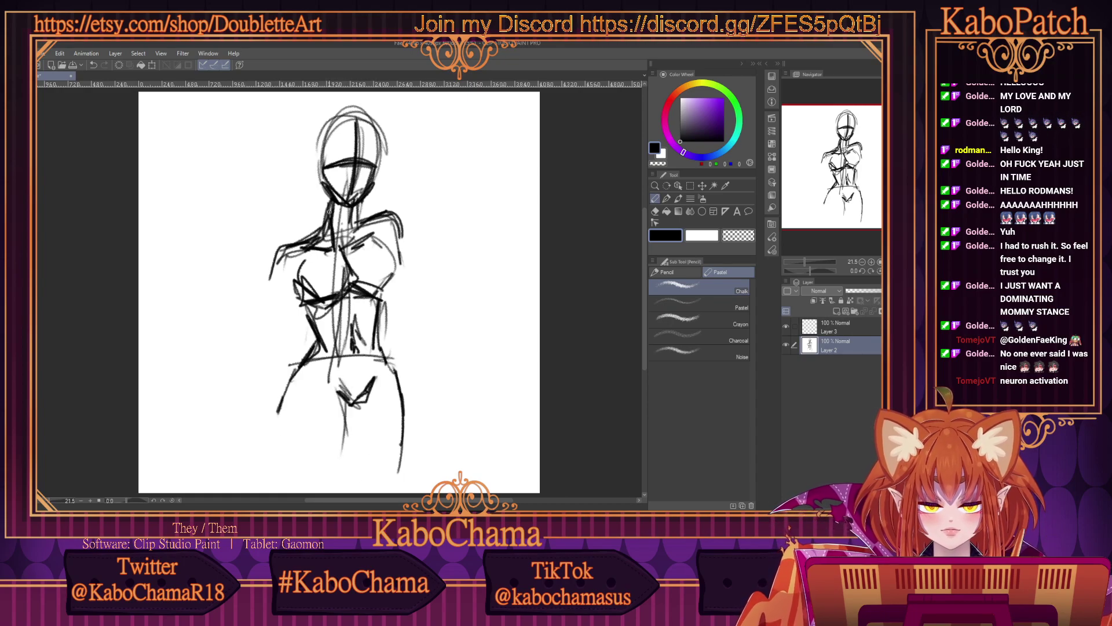
# Sketch the right-hand arm down to a bent elbow, with its forearm folded across the torso beneath the bust.
pyautogui.moveTo(399, 243); pyautogui.dragTo(407, 322)
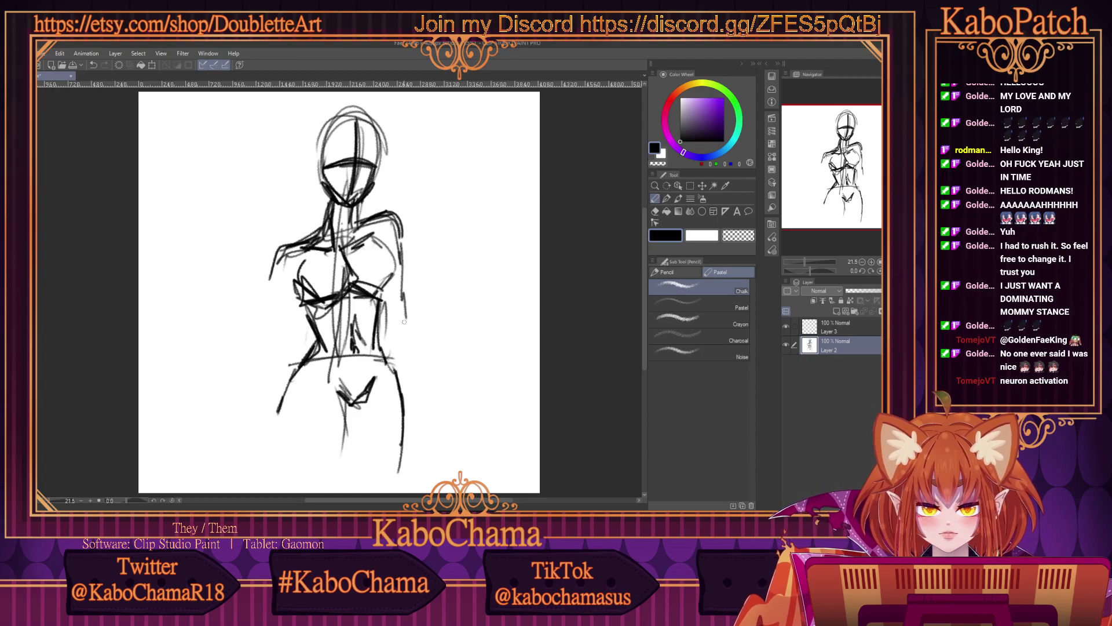
pyautogui.moveTo(324, 331)
pyautogui.mouseDown()
pyautogui.moveTo(410, 331)
pyautogui.moveTo(287, 334)
pyautogui.moveTo(304, 315)
pyautogui.mouseUp()
pyautogui.moveTo(325, 301); pyautogui.dragTo(372, 296)
pyautogui.moveTo(354, 301)
pyautogui.mouseDown()
pyautogui.moveTo(383, 292)
pyautogui.moveTo(412, 329)
pyautogui.mouseUp()
pyautogui.moveTo(413, 328); pyautogui.dragTo(392, 325)
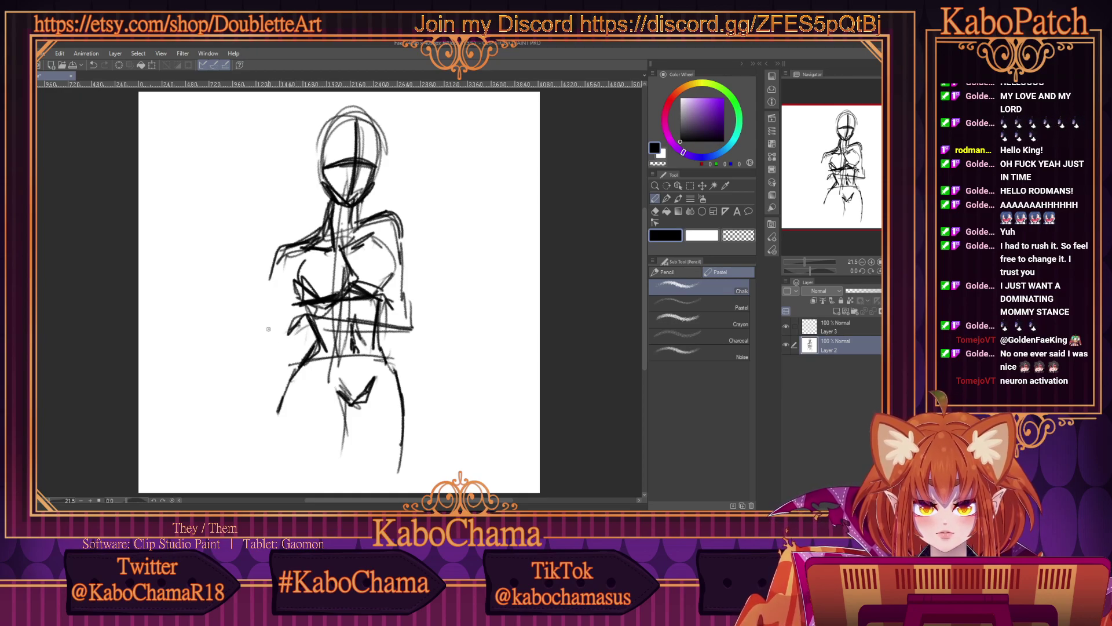
# Sketch the raised forearm and hand on the figure's left-hand side, and strengthen both outer upper-arm contours.
pyautogui.moveTo(274, 353)
pyautogui.mouseDown()
pyautogui.moveTo(271, 254)
pyautogui.moveTo(292, 365)
pyautogui.mouseUp()
pyautogui.moveTo(278, 297)
pyautogui.mouseDown()
pyautogui.moveTo(291, 374)
pyautogui.moveTo(302, 359)
pyautogui.mouseUp()
pyautogui.moveTo(308, 354)
pyautogui.mouseDown()
pyautogui.moveTo(294, 305)
pyautogui.moveTo(274, 364)
pyautogui.moveTo(273, 307)
pyautogui.moveTo(289, 259)
pyautogui.moveTo(339, 249)
pyautogui.moveTo(350, 264)
pyautogui.moveTo(301, 275)
pyautogui.moveTo(307, 321)
pyautogui.moveTo(288, 370)
pyautogui.mouseUp()
pyautogui.moveTo(285, 324)
pyautogui.mouseDown()
pyautogui.moveTo(275, 360)
pyautogui.moveTo(272, 327)
pyautogui.moveTo(282, 349)
pyautogui.moveTo(271, 358)
pyautogui.mouseUp()
pyautogui.moveTo(400, 255); pyautogui.dragTo(414, 325)
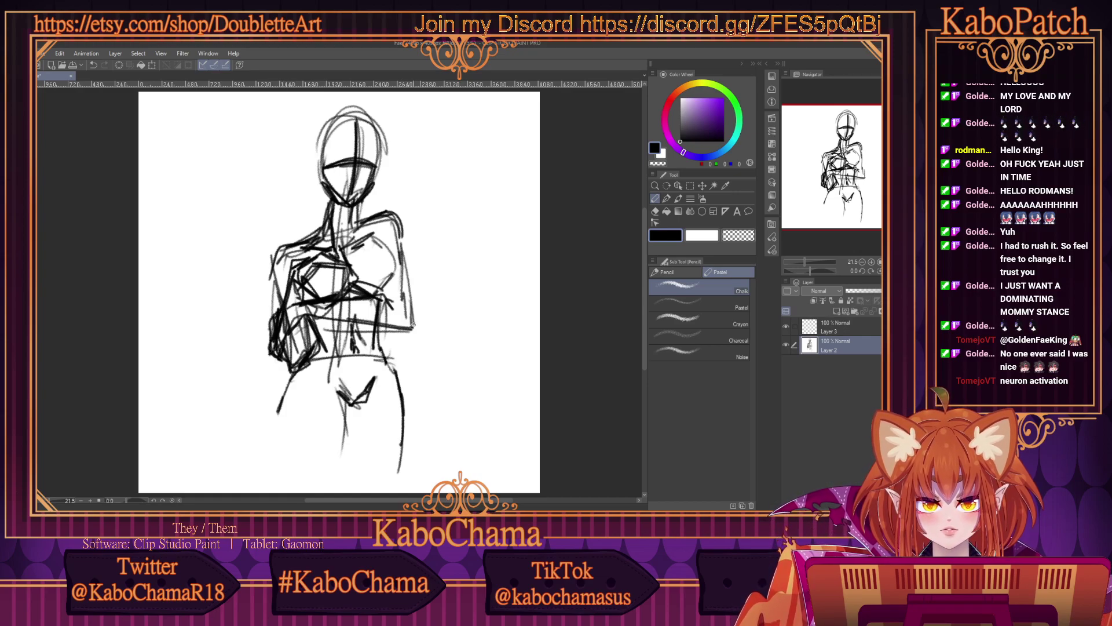
pyautogui.moveTo(279, 247); pyautogui.dragTo(272, 292)
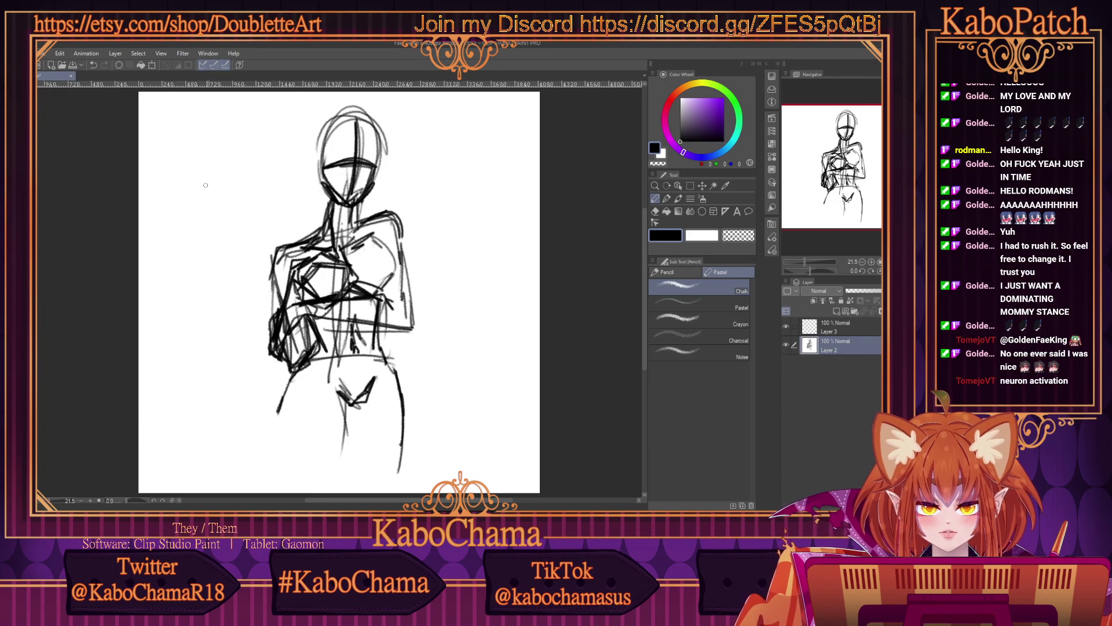
# Extend both outer thigh contours inward down to the bottom edge of the canvas.
pyautogui.moveTo(281, 402); pyautogui.dragTo(318, 492)
pyautogui.moveTo(399, 397); pyautogui.dragTo(372, 486)
pyautogui.moveTo(393, 430); pyautogui.dragTo(373, 489)
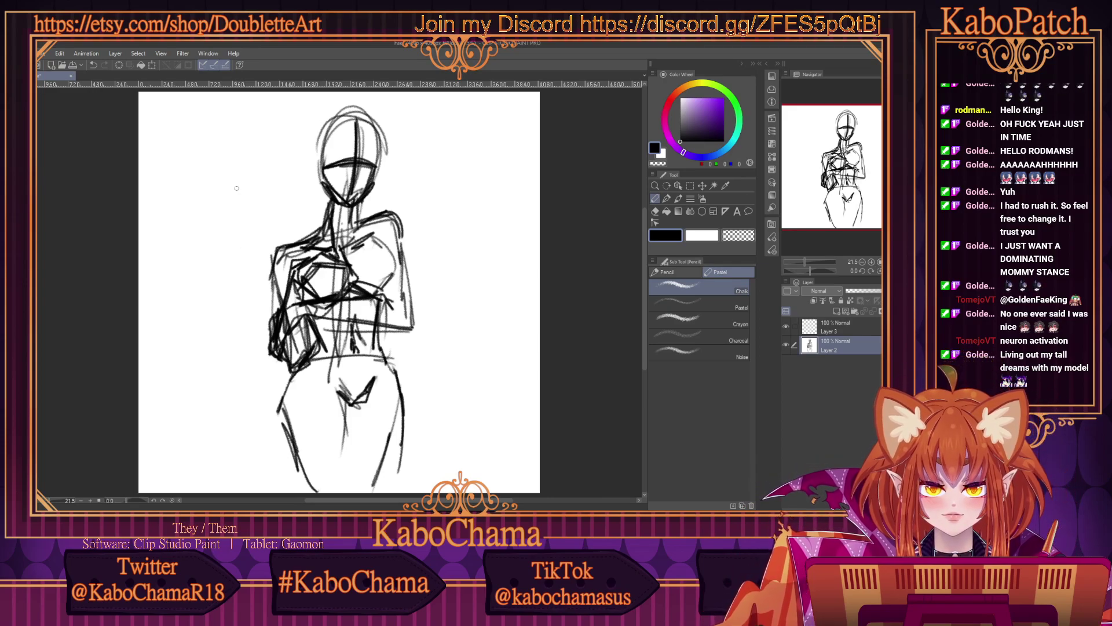
# Strengthen the eye line and jaw, and add an ear at the left-hand side of the head.
pyautogui.moveTo(322, 162)
pyautogui.mouseDown()
pyautogui.moveTo(312, 174)
pyautogui.moveTo(324, 187)
pyautogui.moveTo(367, 187)
pyautogui.moveTo(379, 172)
pyautogui.mouseUp()
pyautogui.moveTo(373, 169)
pyautogui.mouseDown()
pyautogui.moveTo(339, 159)
pyautogui.moveTo(321, 166)
pyautogui.moveTo(354, 159)
pyautogui.moveTo(340, 127)
pyautogui.moveTo(356, 145)
pyautogui.moveTo(354, 193)
pyautogui.mouseUp()
pyautogui.moveTo(361, 196)
pyautogui.mouseDown()
pyautogui.moveTo(345, 207)
pyautogui.moveTo(320, 186)
pyautogui.mouseUp()
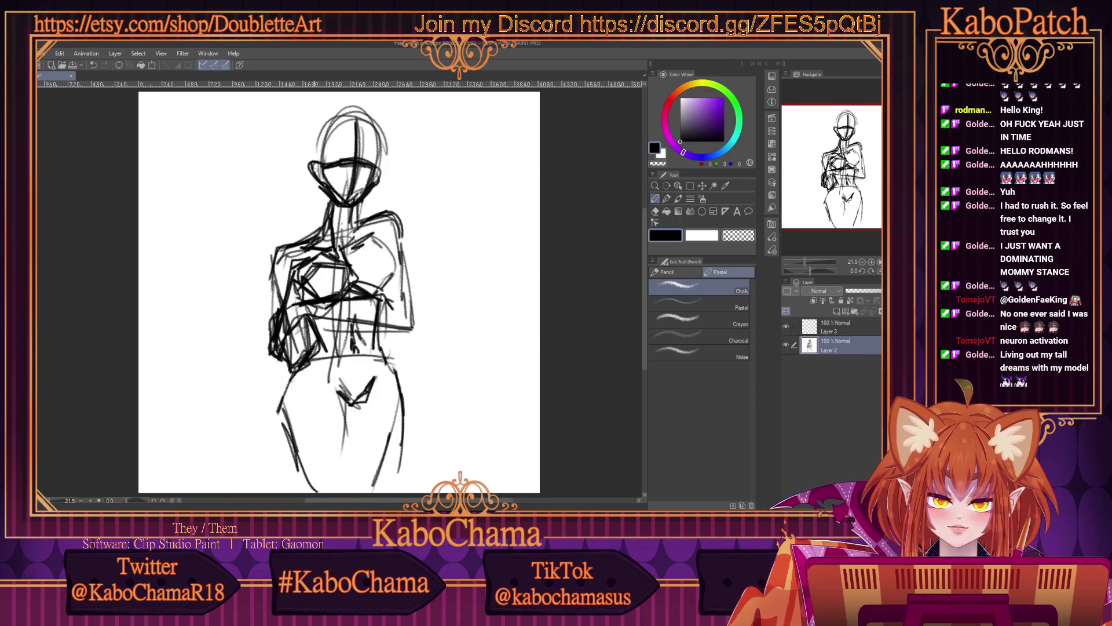
pyautogui.moveTo(382, 166)
pyautogui.mouseDown()
pyautogui.moveTo(380, 148)
pyautogui.moveTo(318, 131)
pyautogui.moveTo(311, 165)
pyautogui.mouseUp()
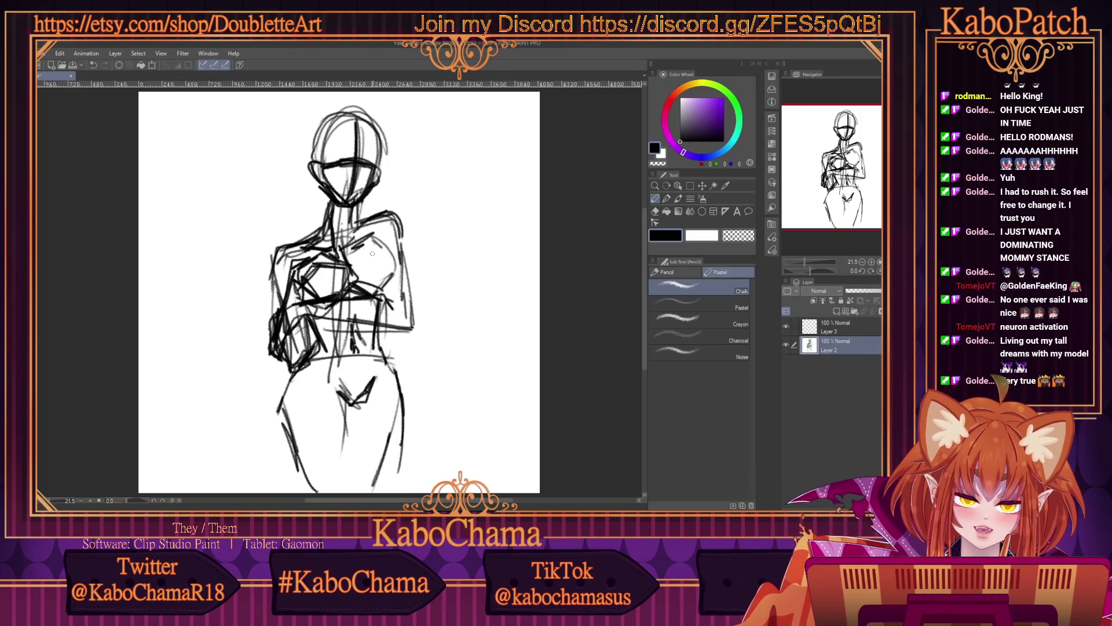
# Sketch the right-hand breast contour, the inner thigh lines down to the canvas's bottom edge, and an extra line across the left-hand breast.
pyautogui.moveTo(373, 253)
pyautogui.mouseDown()
pyautogui.moveTo(398, 248)
pyautogui.moveTo(395, 290)
pyautogui.moveTo(382, 291)
pyautogui.mouseUp()
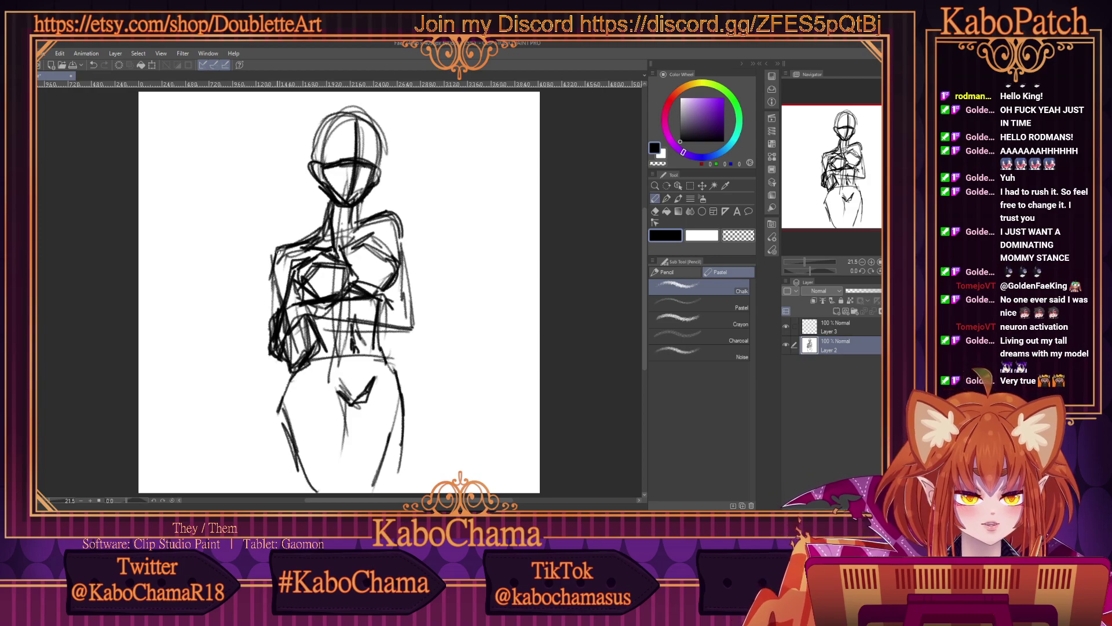
pyautogui.moveTo(319, 354)
pyautogui.mouseDown()
pyautogui.moveTo(281, 391)
pyautogui.moveTo(302, 493)
pyautogui.mouseUp()
pyautogui.moveTo(392, 431); pyautogui.dragTo(371, 493)
pyautogui.moveTo(353, 418); pyautogui.dragTo(337, 492)
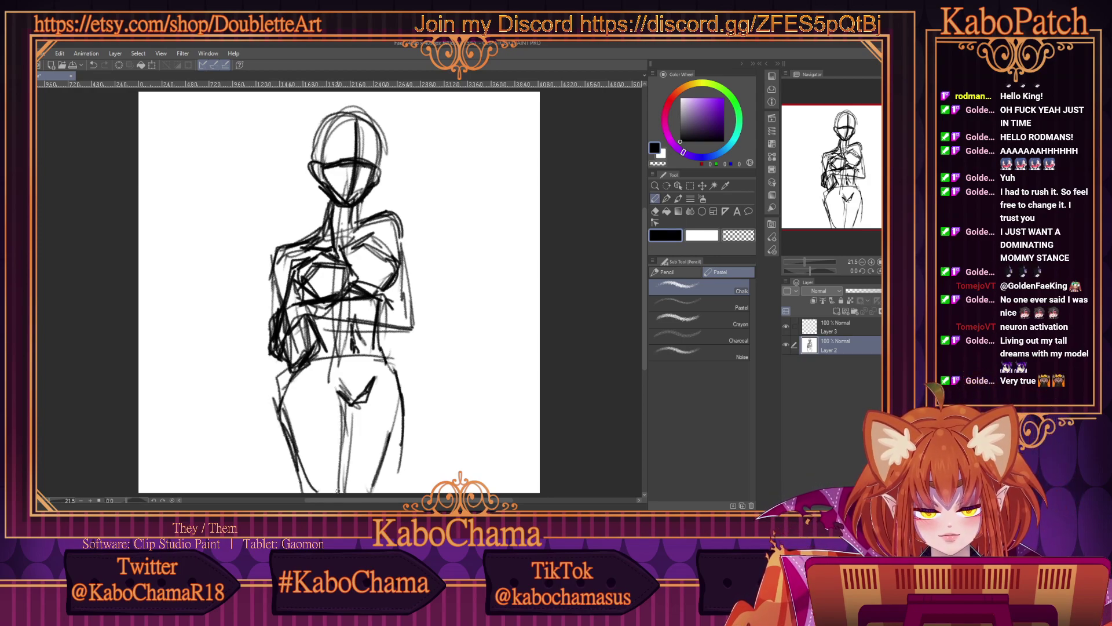
pyautogui.moveTo(351, 438); pyautogui.dragTo(338, 493)
pyautogui.moveTo(355, 407); pyautogui.dragTo(345, 492)
pyautogui.moveTo(348, 395); pyautogui.dragTo(345, 493)
pyautogui.moveTo(364, 395); pyautogui.dragTo(345, 470)
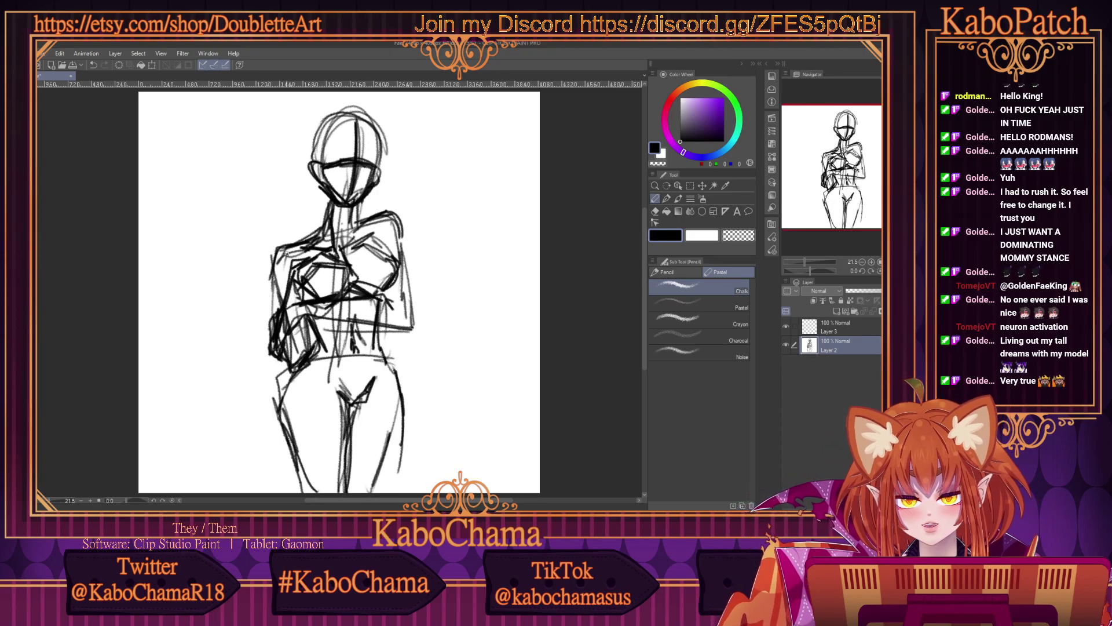
pyautogui.moveTo(279, 265); pyautogui.dragTo(332, 259)
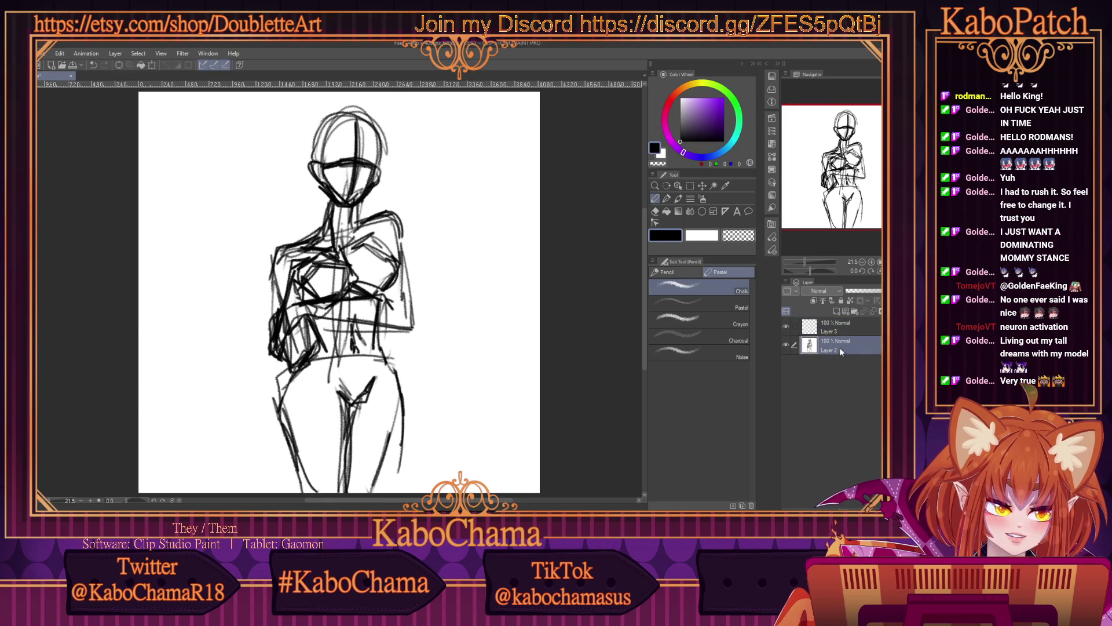
# Fill Layer 3 completely with white.
pyautogui.click(837, 328)
pyautogui.click(704, 236)
pyautogui.click(668, 212)
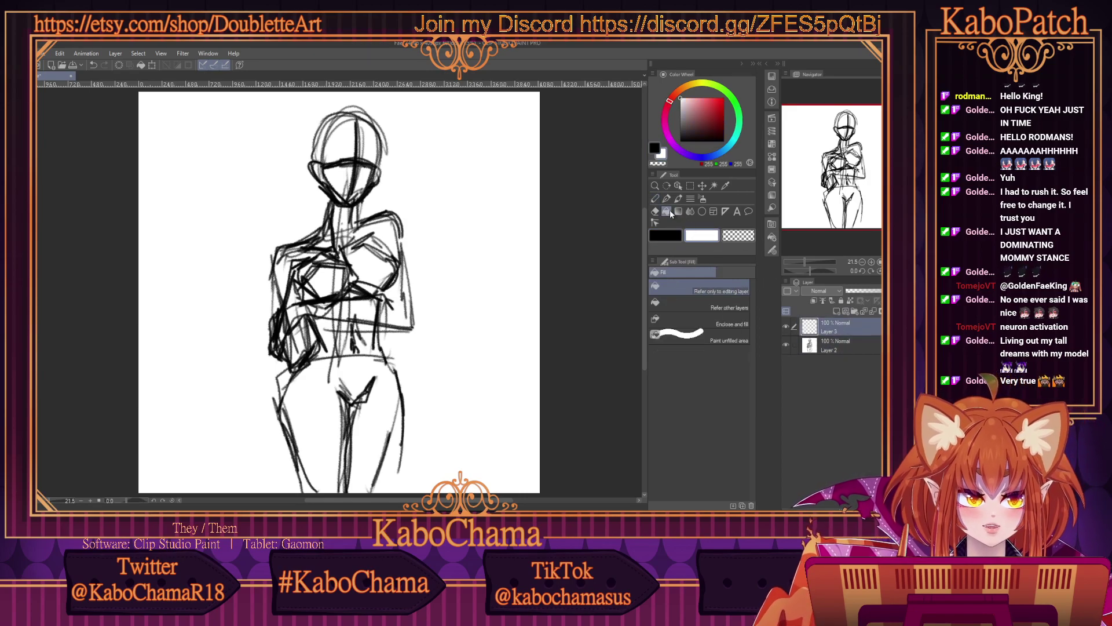
pyautogui.click(487, 190)
# Add a new layer above the white one and set up black with the Chalk pastel brush.
pyautogui.click(834, 311)
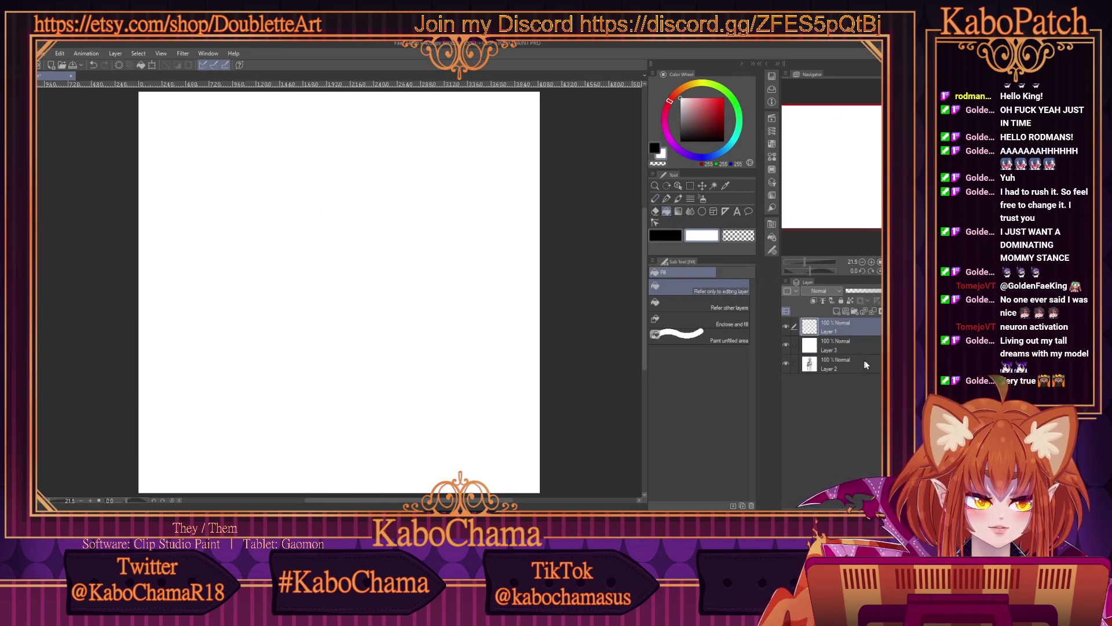
pyautogui.click(665, 235)
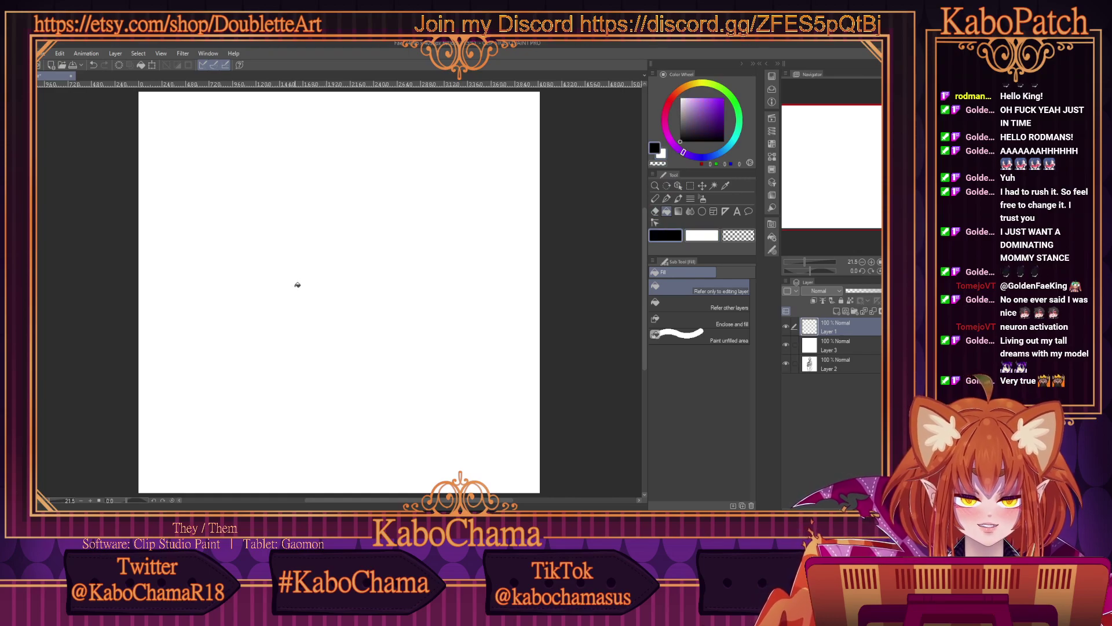
pyautogui.click(655, 198)
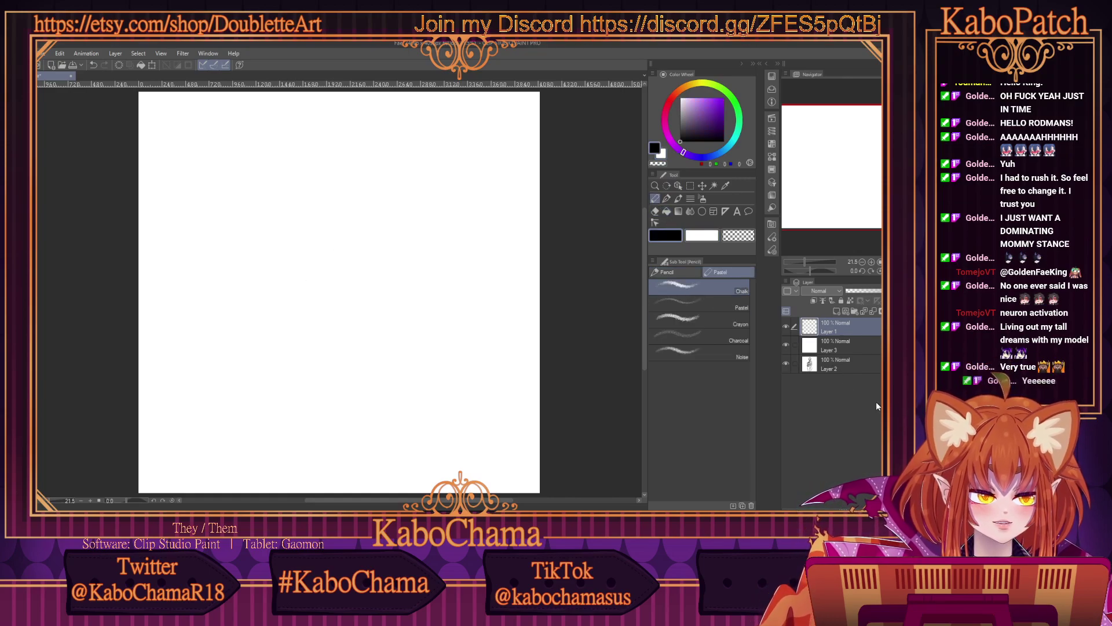
# Move the figure sketch on Layer 2 above the white Layer 3 and lower its opacity to 24%.
pyautogui.click(852, 369)
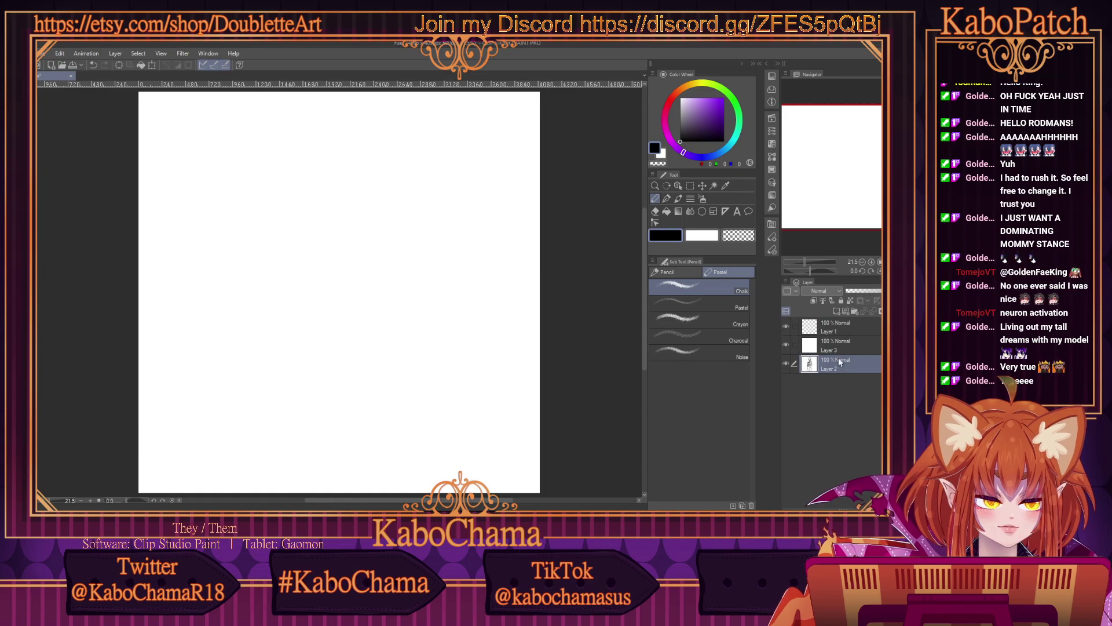
pyautogui.moveTo(840, 362); pyautogui.dragTo(840, 341)
pyautogui.click(864, 293)
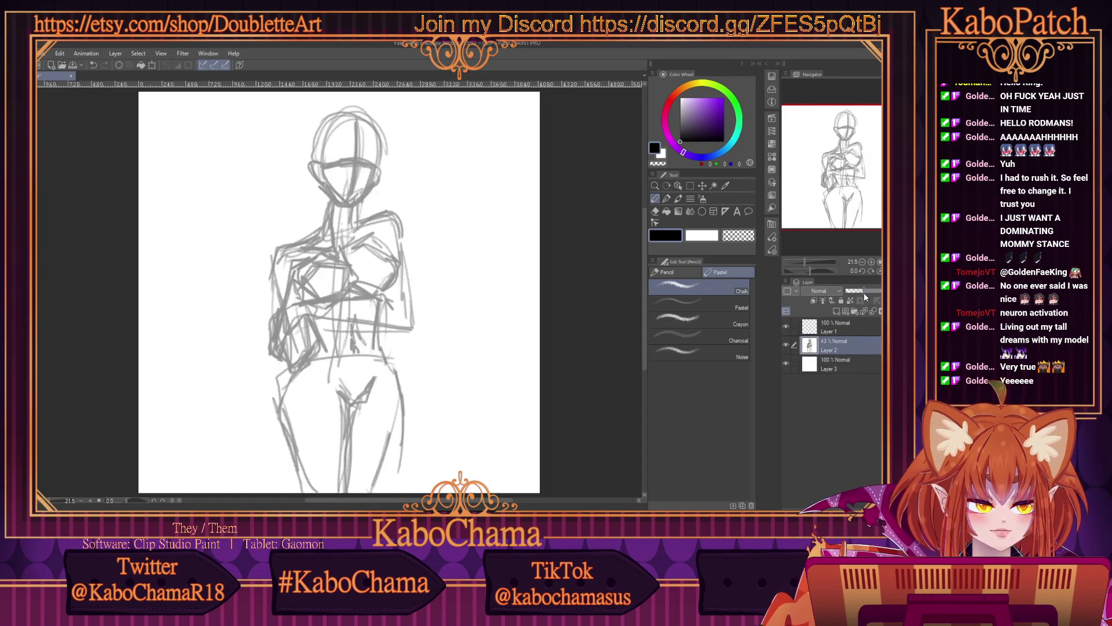
pyautogui.moveTo(863, 293); pyautogui.dragTo(854, 290)
# On Layer 1, draw the right-hand shoulder and bent arm, with the elbow pointing outward and the forearm returning to the hip.
pyautogui.click(846, 327)
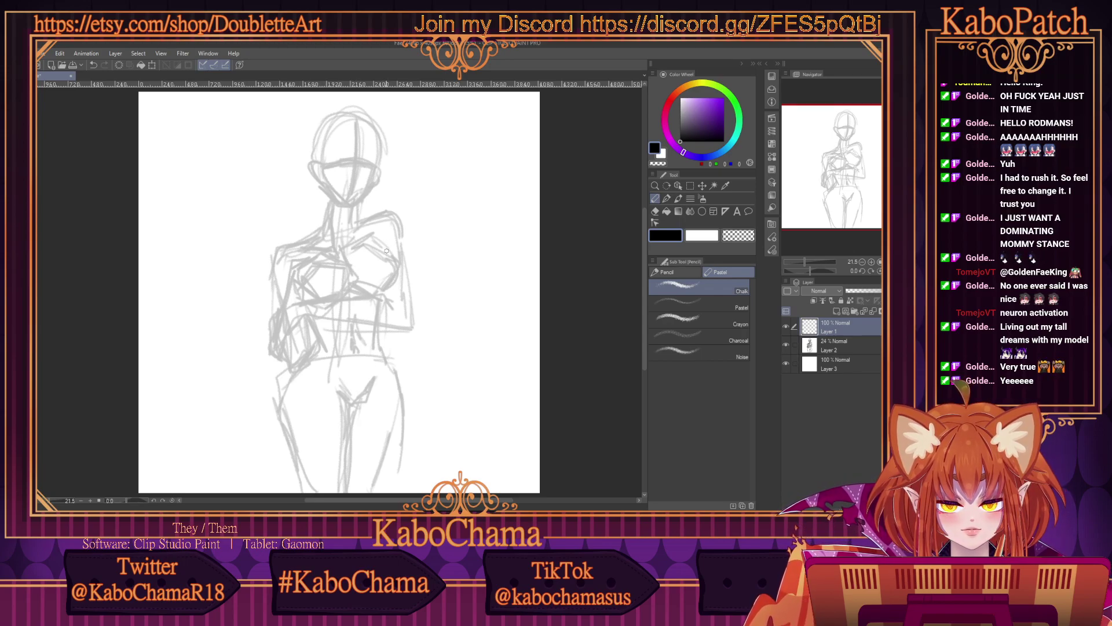
pyautogui.moveTo(358, 231)
pyautogui.mouseDown()
pyautogui.moveTo(376, 221)
pyautogui.moveTo(439, 315)
pyautogui.mouseUp()
pyautogui.moveTo(438, 316); pyautogui.dragTo(389, 377)
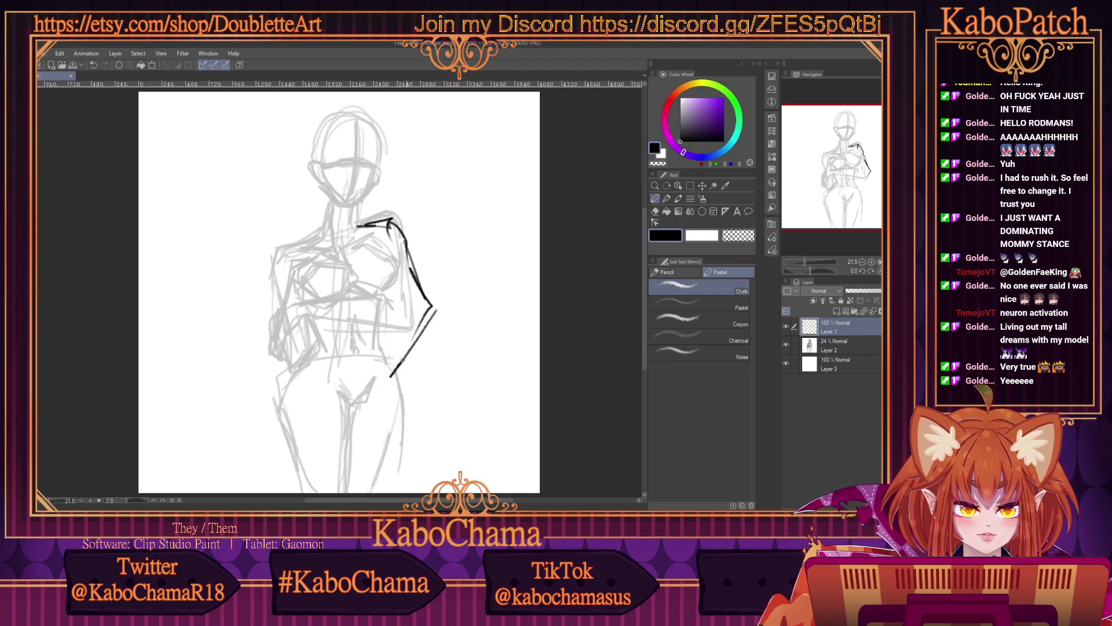
pyautogui.moveTo(407, 255)
pyautogui.mouseDown()
pyautogui.moveTo(444, 315)
pyautogui.moveTo(403, 363)
pyautogui.mouseUp()
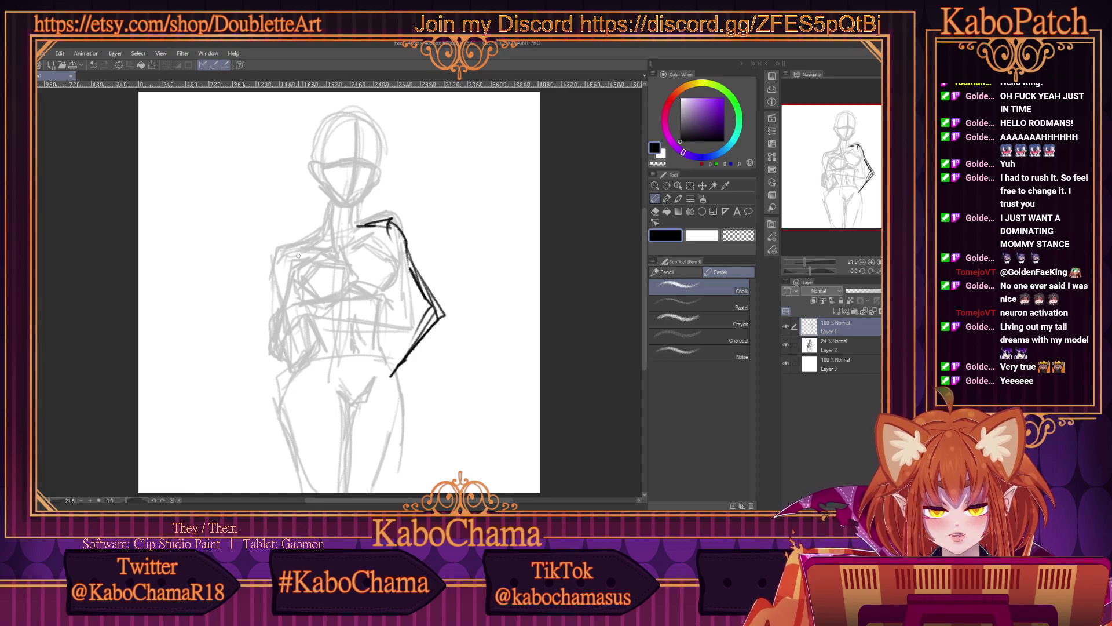
# Draw the left-hand shoulder and the outer contour of a straight arm hanging down beside the hip.
pyautogui.moveTo(318, 238)
pyautogui.mouseDown()
pyautogui.moveTo(286, 267)
pyautogui.moveTo(283, 290)
pyautogui.moveTo(288, 250)
pyautogui.mouseUp()
pyautogui.moveTo(288, 249); pyautogui.dragTo(283, 376)
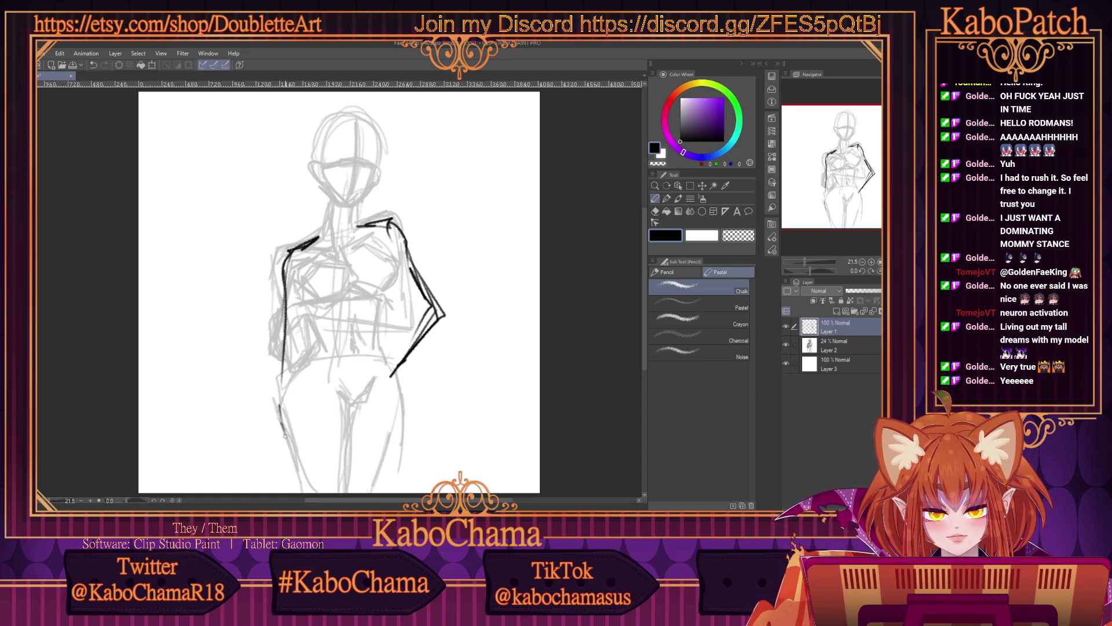
pyautogui.moveTo(281, 336)
pyautogui.mouseDown()
pyautogui.moveTo(279, 426)
pyautogui.moveTo(297, 489)
pyautogui.moveTo(301, 278)
pyautogui.mouseUp()
# Sketch the torso with both waist contours, the cleavage and left-hand breast, and a short midline mark on the abdomen.
pyautogui.moveTo(392, 282)
pyautogui.mouseDown()
pyautogui.moveTo(441, 314)
pyautogui.moveTo(394, 368)
pyautogui.moveTo(400, 389)
pyautogui.moveTo(422, 395)
pyautogui.moveTo(413, 377)
pyautogui.moveTo(406, 392)
pyautogui.moveTo(400, 361)
pyautogui.mouseUp()
pyautogui.moveTo(388, 290)
pyautogui.mouseDown()
pyautogui.moveTo(380, 336)
pyautogui.moveTo(394, 360)
pyautogui.mouseUp()
pyautogui.moveTo(352, 236)
pyautogui.mouseDown()
pyautogui.moveTo(333, 268)
pyautogui.moveTo(320, 262)
pyautogui.mouseUp()
pyautogui.moveTo(334, 247)
pyautogui.mouseDown()
pyautogui.moveTo(322, 262)
pyautogui.moveTo(341, 303)
pyautogui.moveTo(370, 294)
pyautogui.moveTo(377, 263)
pyautogui.moveTo(302, 310)
pyautogui.mouseUp()
pyautogui.moveTo(297, 262)
pyautogui.mouseDown()
pyautogui.moveTo(283, 307)
pyautogui.moveTo(305, 314)
pyautogui.moveTo(305, 366)
pyautogui.mouseUp()
pyautogui.moveTo(336, 328); pyautogui.dragTo(340, 355)
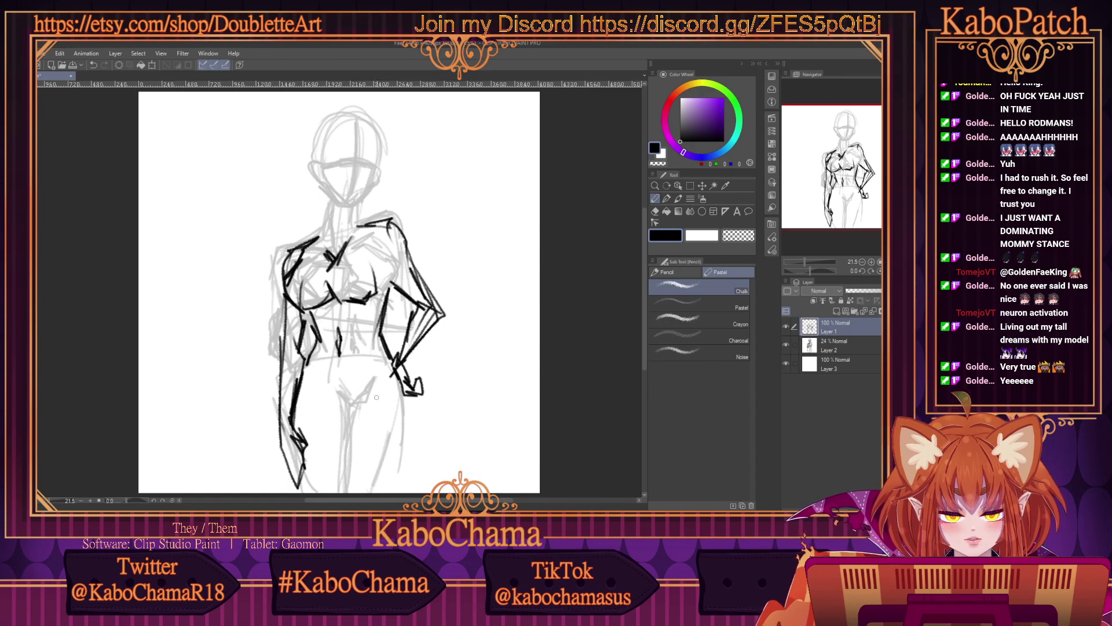
# Draw the outer thighs, the crotch lines and the inner thigh line down to the canvas's bottom edge.
pyautogui.moveTo(420, 394); pyautogui.dragTo(399, 451)
pyautogui.moveTo(412, 413); pyautogui.dragTo(389, 491)
pyautogui.moveTo(358, 380)
pyautogui.mouseDown()
pyautogui.moveTo(336, 425)
pyautogui.moveTo(334, 492)
pyautogui.mouseUp()
pyautogui.moveTo(342, 412)
pyautogui.mouseDown()
pyautogui.moveTo(327, 394)
pyautogui.moveTo(336, 422)
pyautogui.mouseUp()
pyautogui.moveTo(314, 357); pyautogui.dragTo(298, 386)
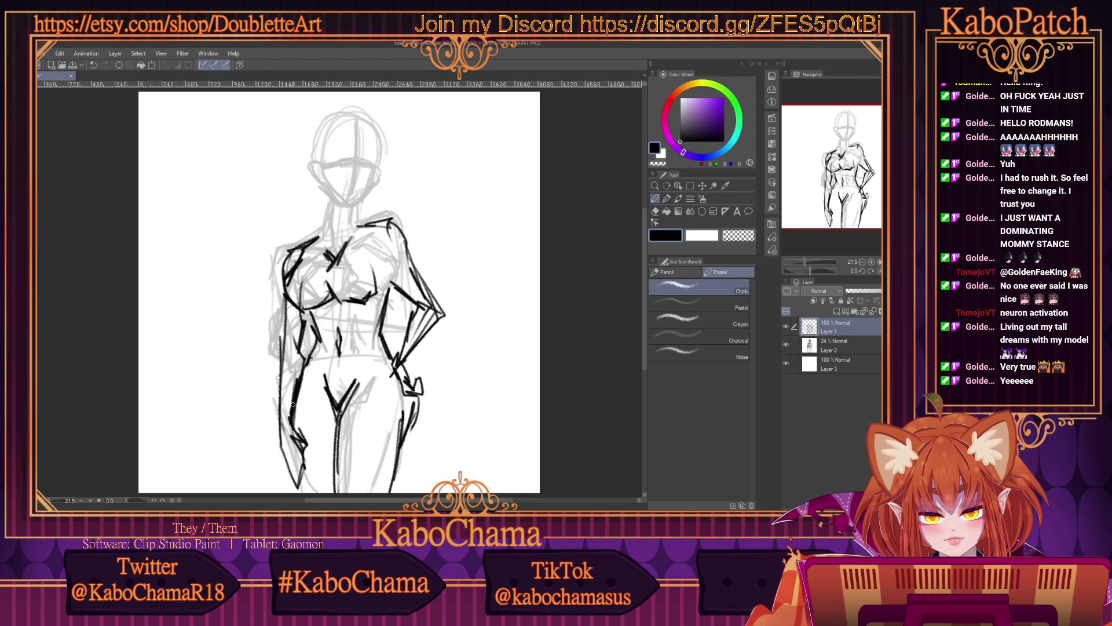
pyautogui.moveTo(298, 459); pyautogui.dragTo(312, 492)
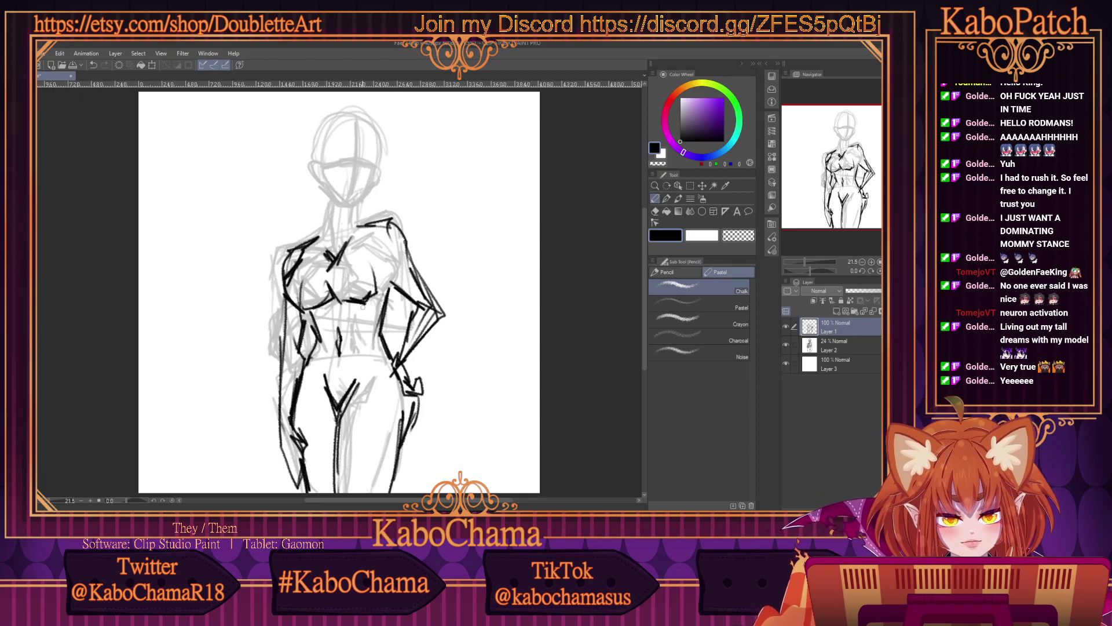
# Strengthen the underside of the right-hand breast and the V-shaped lines at the upper chest.
pyautogui.moveTo(358, 303); pyautogui.dragTo(380, 298)
pyautogui.moveTo(381, 275); pyautogui.dragTo(374, 301)
pyautogui.moveTo(350, 251)
pyautogui.mouseDown()
pyautogui.moveTo(331, 270)
pyautogui.moveTo(376, 231)
pyautogui.moveTo(334, 255)
pyautogui.mouseUp()
pyautogui.moveTo(333, 244); pyautogui.dragTo(321, 255)
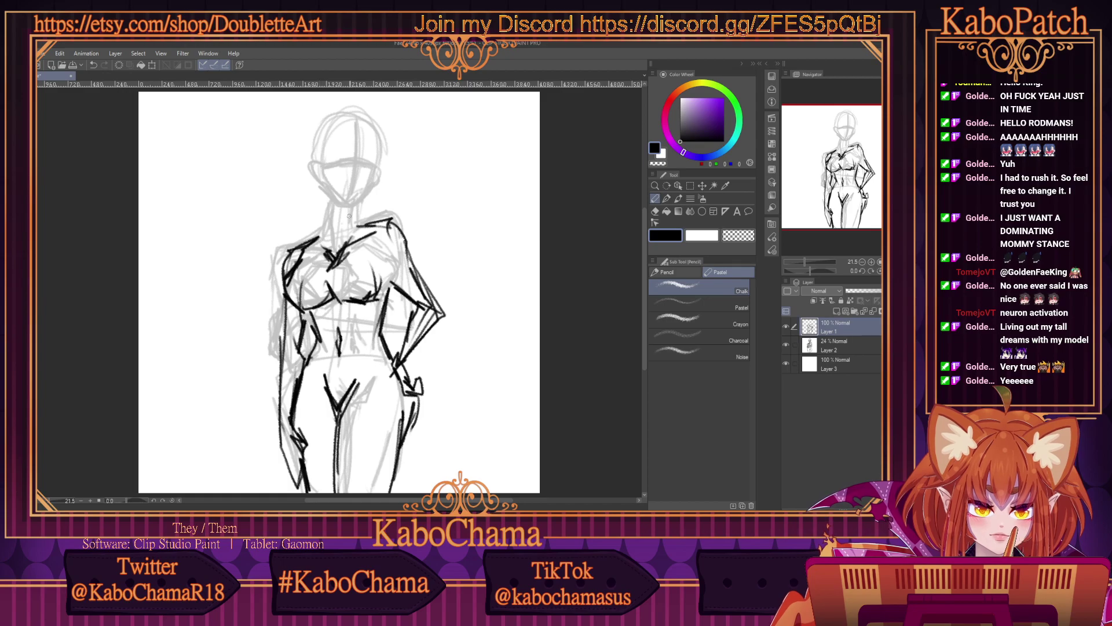
# Draw the jaw, neck, rounded skull and right-hand ear, and mark the face's centre line and eye line on the tilted head.
pyautogui.moveTo(351, 203)
pyautogui.mouseDown()
pyautogui.moveTo(353, 232)
pyautogui.moveTo(325, 230)
pyautogui.moveTo(335, 201)
pyautogui.moveTo(347, 206)
pyautogui.moveTo(332, 206)
pyautogui.moveTo(333, 216)
pyautogui.mouseUp()
pyautogui.moveTo(340, 204)
pyautogui.mouseDown()
pyautogui.moveTo(324, 215)
pyautogui.moveTo(333, 214)
pyautogui.moveTo(328, 136)
pyautogui.moveTo(368, 128)
pyautogui.mouseUp()
pyautogui.moveTo(311, 173); pyautogui.dragTo(365, 128)
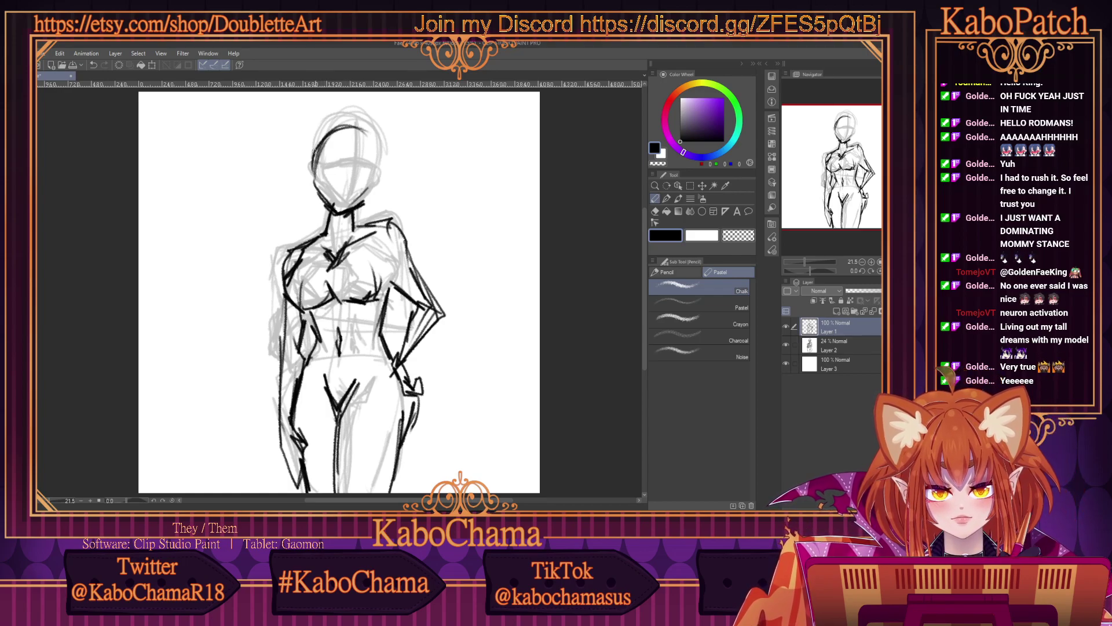
pyautogui.moveTo(312, 152)
pyautogui.mouseDown()
pyautogui.moveTo(379, 157)
pyautogui.moveTo(382, 144)
pyautogui.mouseUp()
pyautogui.moveTo(374, 179); pyautogui.dragTo(383, 152)
pyautogui.moveTo(329, 142)
pyautogui.mouseDown()
pyautogui.moveTo(374, 129)
pyautogui.moveTo(384, 161)
pyautogui.moveTo(359, 203)
pyautogui.mouseUp()
pyautogui.moveTo(350, 130); pyautogui.dragTo(386, 155)
pyautogui.moveTo(386, 152); pyautogui.dragTo(366, 197)
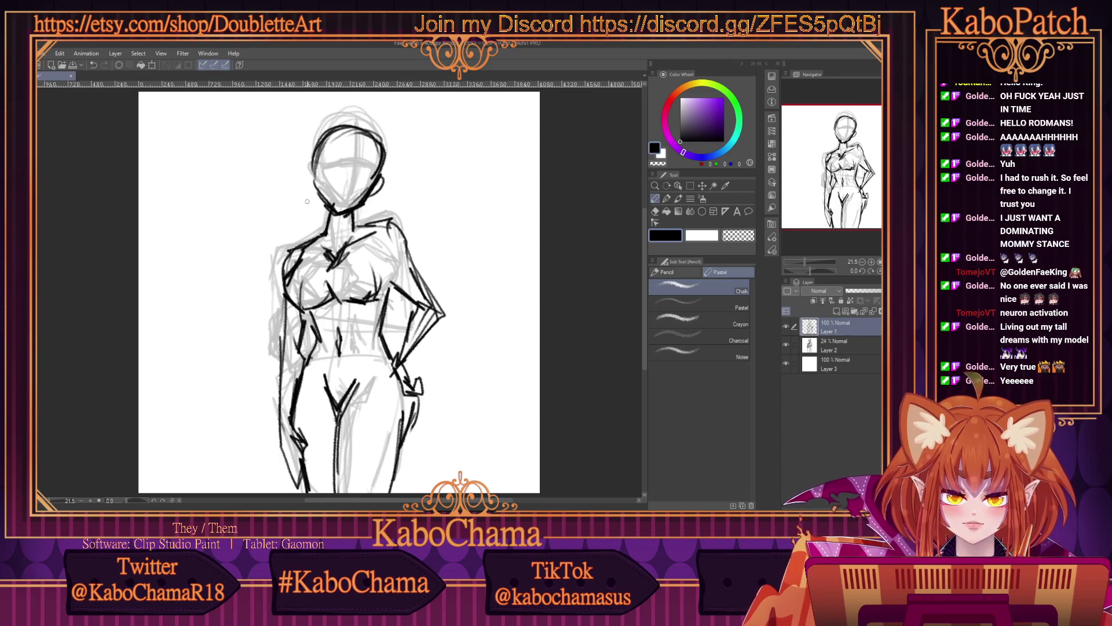
pyautogui.moveTo(318, 157)
pyautogui.mouseDown()
pyautogui.moveTo(330, 211)
pyautogui.moveTo(316, 195)
pyautogui.mouseUp()
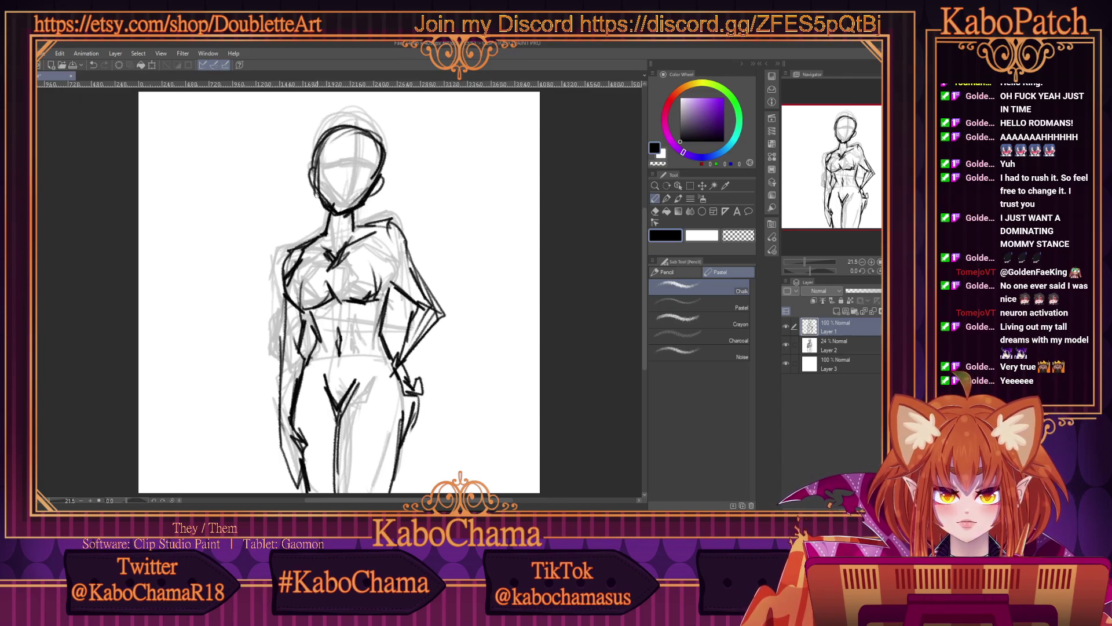
pyautogui.moveTo(356, 138)
pyautogui.mouseDown()
pyautogui.moveTo(339, 211)
pyautogui.moveTo(325, 172)
pyautogui.moveTo(364, 178)
pyautogui.mouseUp()
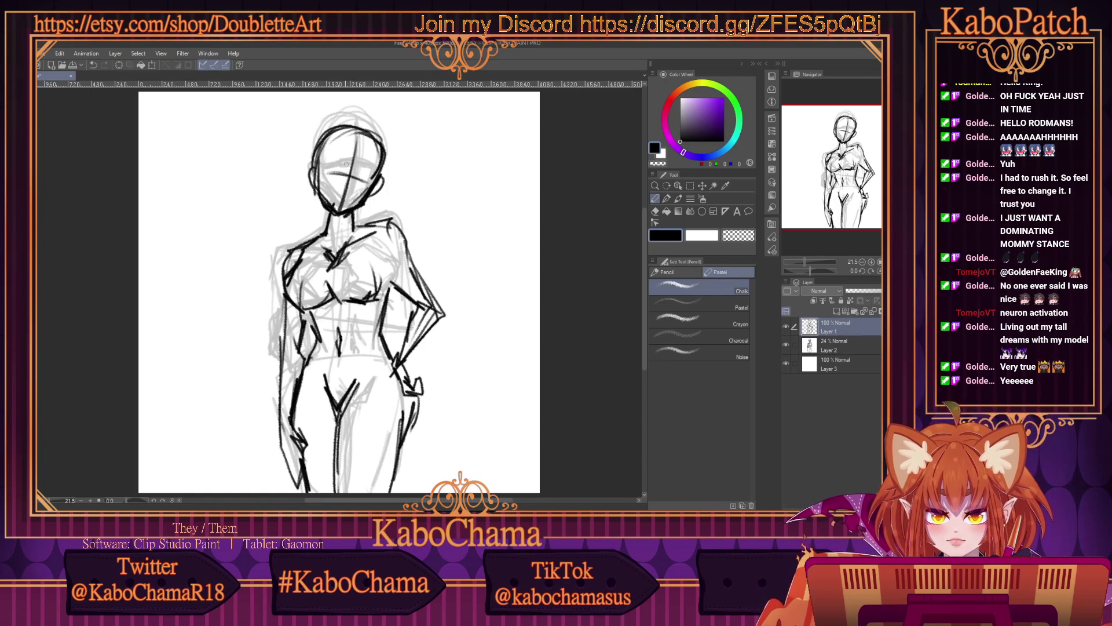
# Darken the right-hand breast contour and add the armpit line running toward the bent arm.
pyautogui.moveTo(360, 246)
pyautogui.mouseDown()
pyautogui.moveTo(340, 263)
pyautogui.moveTo(376, 293)
pyautogui.mouseUp()
pyautogui.moveTo(388, 267); pyautogui.dragTo(363, 300)
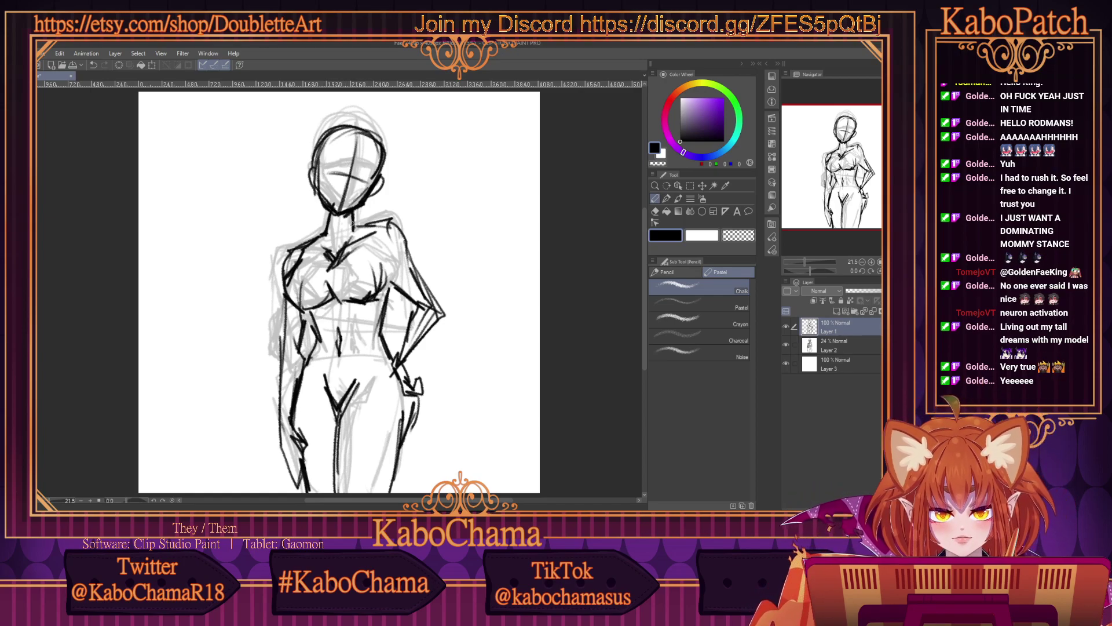
pyautogui.moveTo(386, 262); pyautogui.dragTo(399, 289)
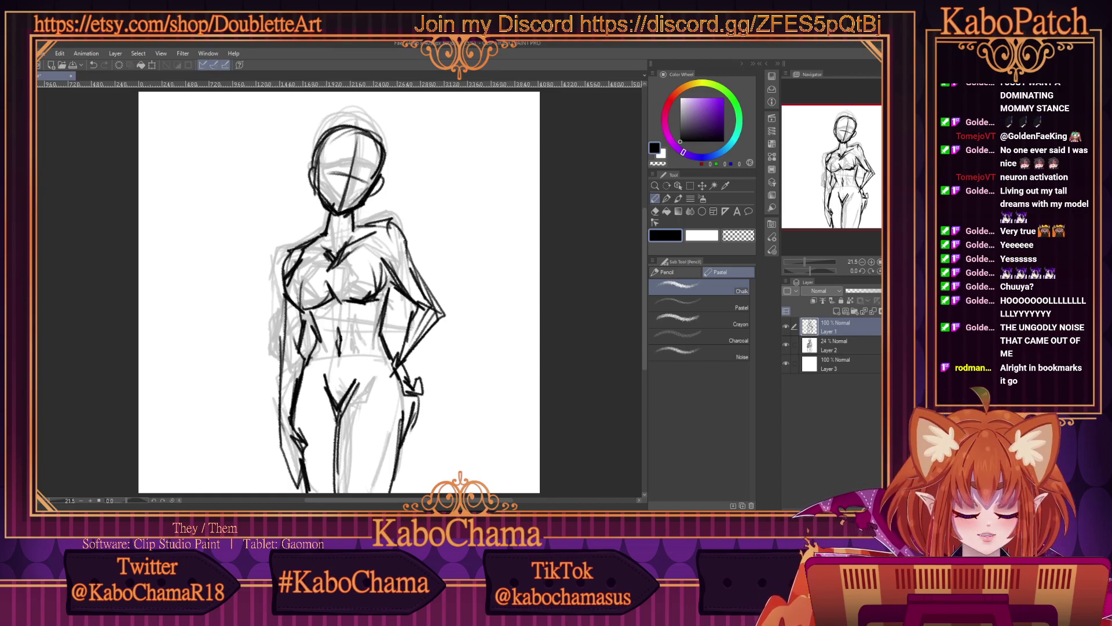
# Fade the two figure sketches by setting Layer 1 to 28% opacity and Layer 2 to 9%.
pyautogui.click(860, 290)
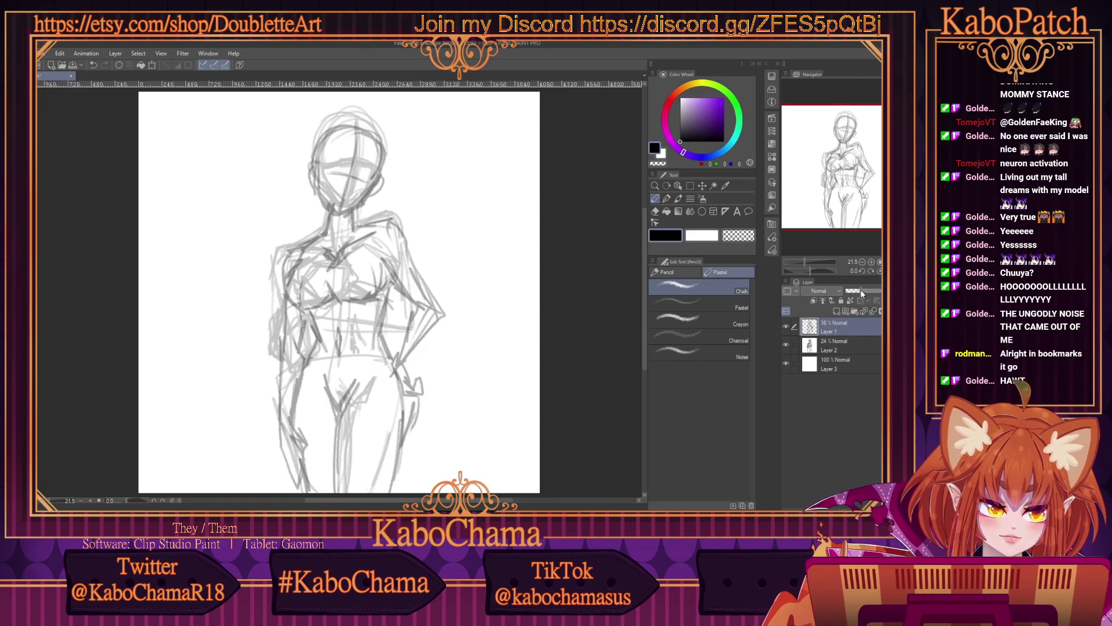
pyautogui.click(865, 291)
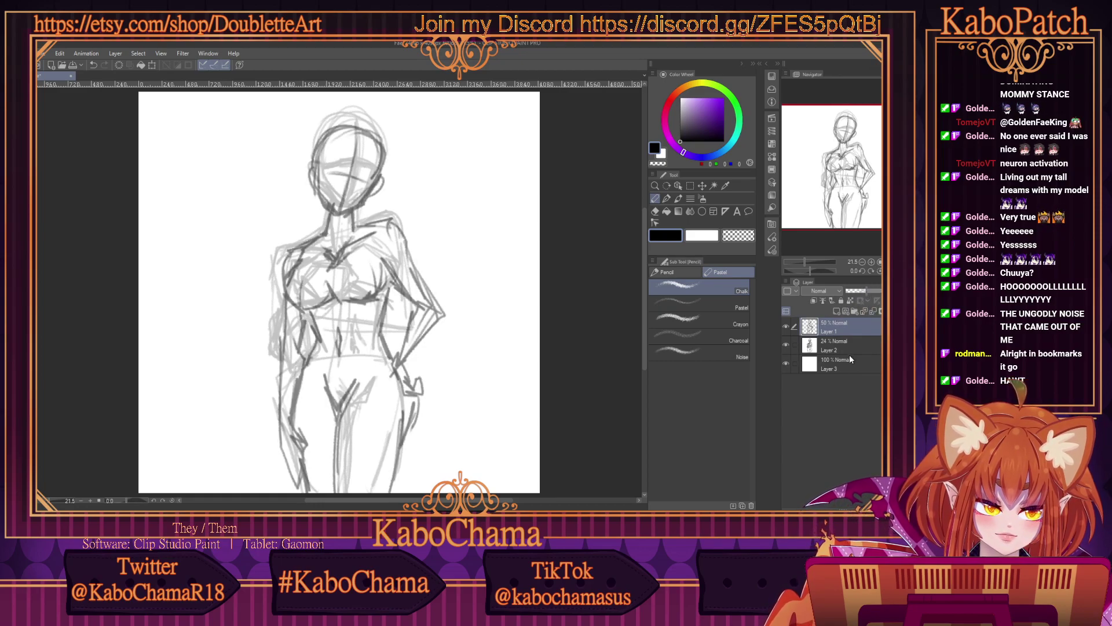
pyautogui.click(842, 347)
pyautogui.click(850, 289)
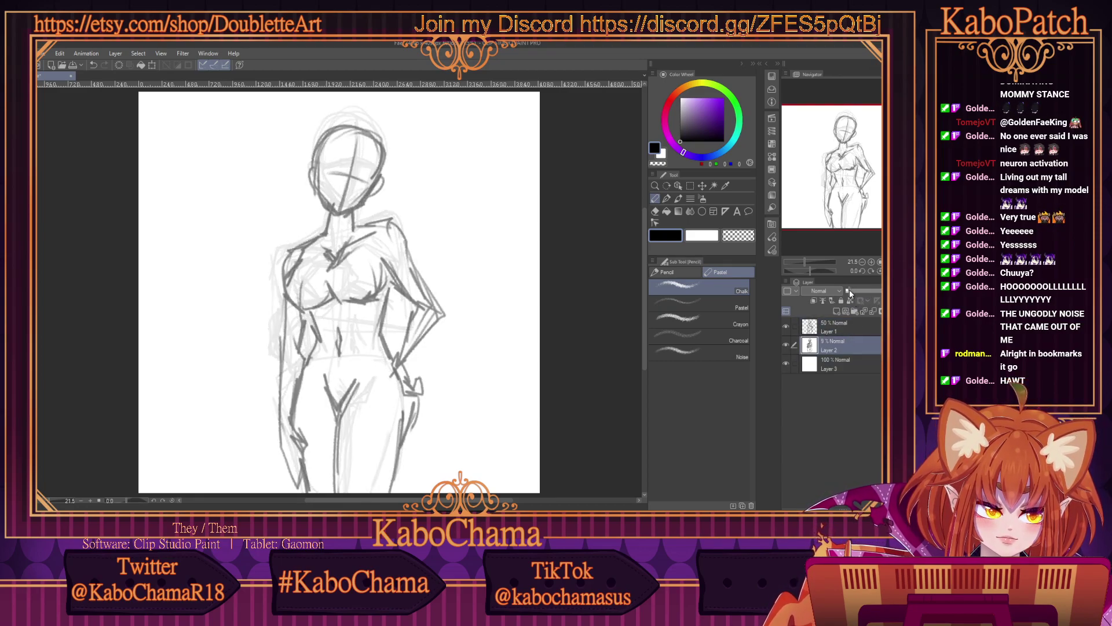
pyautogui.click(840, 327)
pyautogui.click(859, 291)
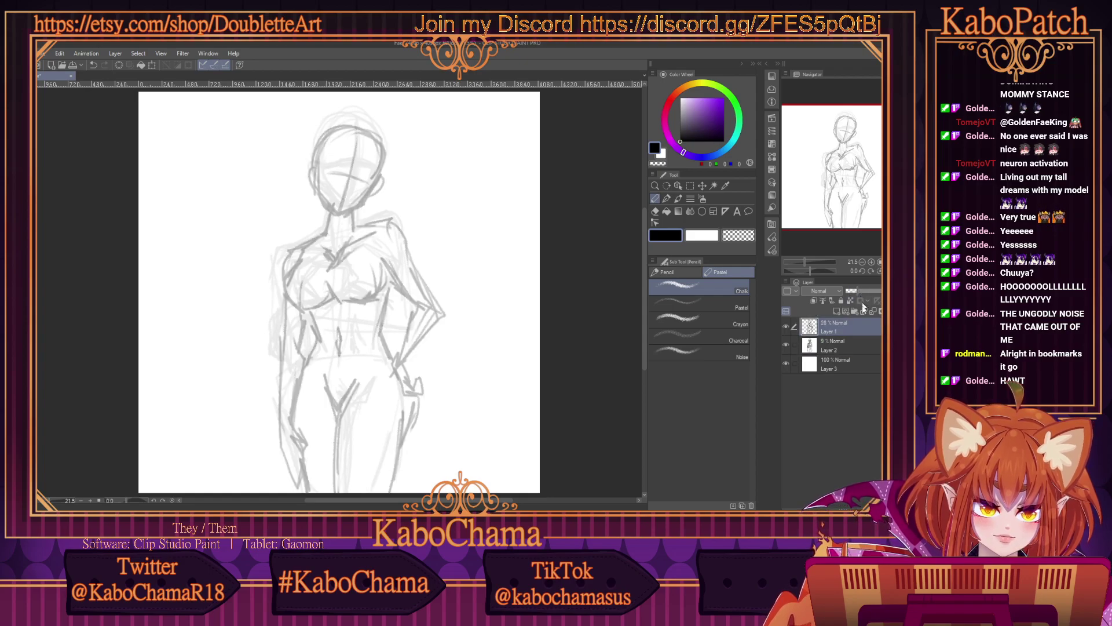
# On a new layer, draw a long contour from the left-hand shoulder to the canvas's bottom edge, thicken it beside the torso, and mark the waist.
pyautogui.click(835, 309)
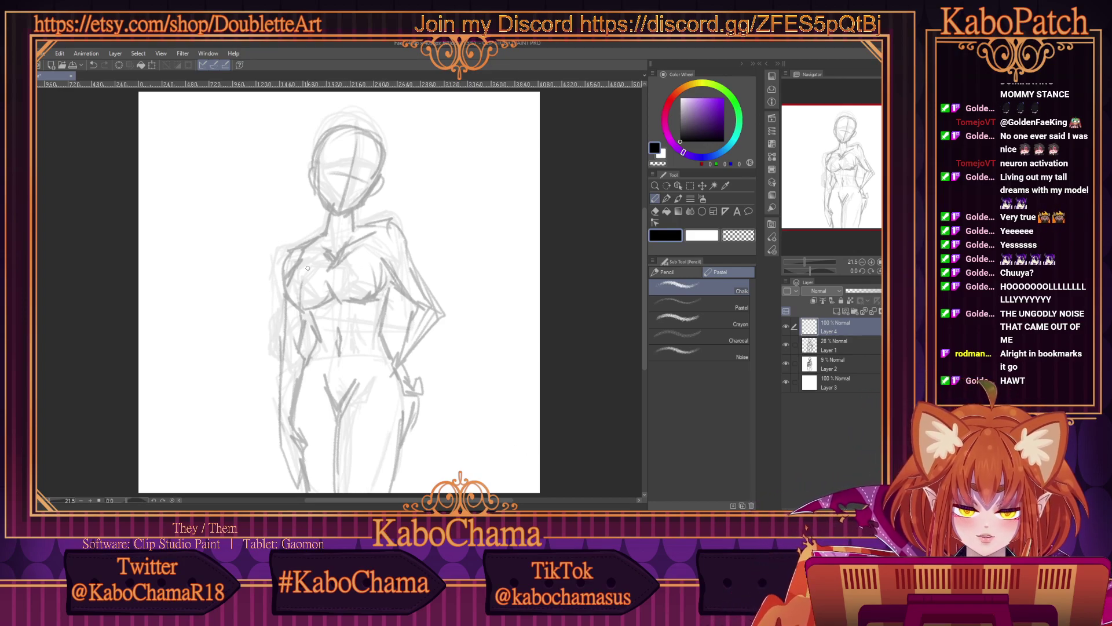
pyautogui.moveTo(305, 218)
pyautogui.mouseDown()
pyautogui.moveTo(292, 253)
pyautogui.moveTo(284, 492)
pyautogui.mouseUp()
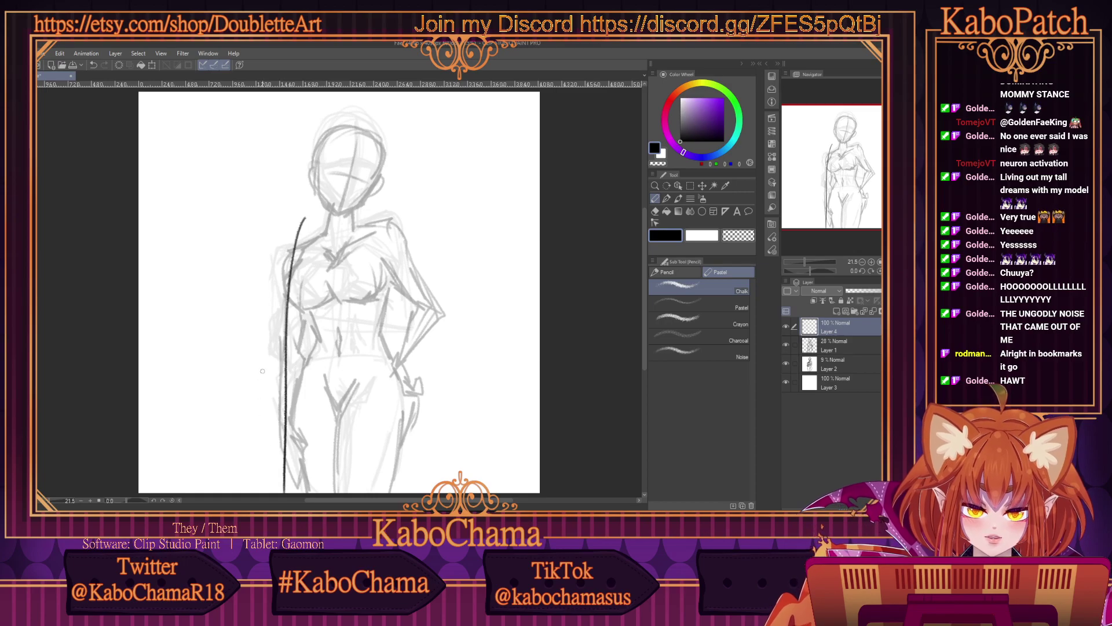
pyautogui.moveTo(387, 272)
pyautogui.mouseDown()
pyautogui.moveTo(357, 322)
pyautogui.moveTo(301, 335)
pyautogui.mouseUp()
pyautogui.moveTo(290, 266); pyautogui.dragTo(284, 387)
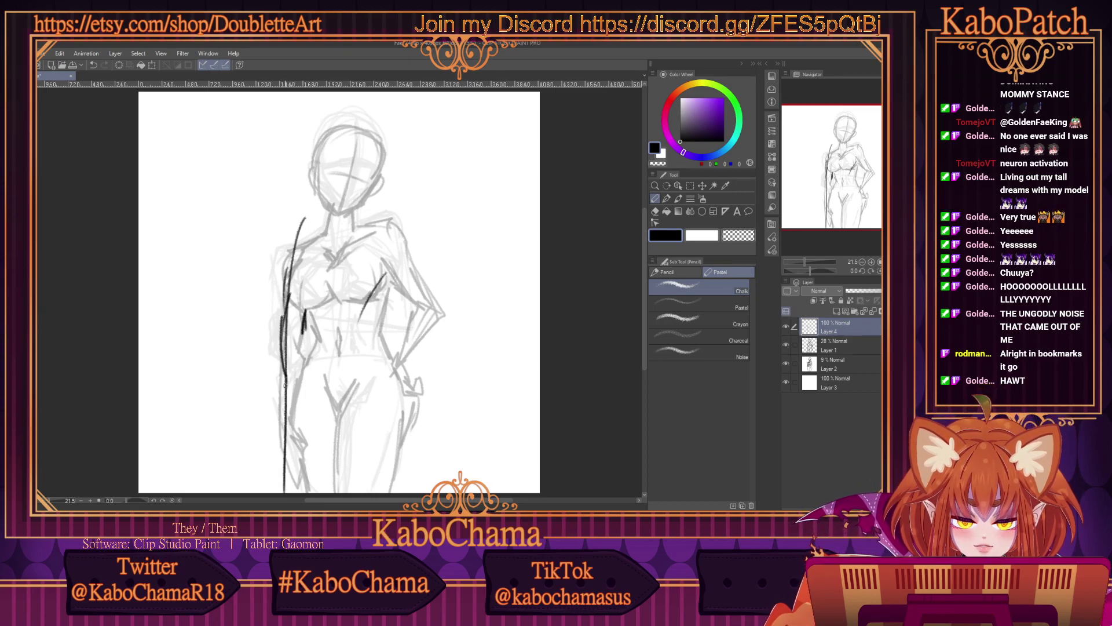
pyautogui.moveTo(289, 316); pyautogui.dragTo(283, 372)
pyautogui.moveTo(290, 269); pyautogui.dragTo(288, 395)
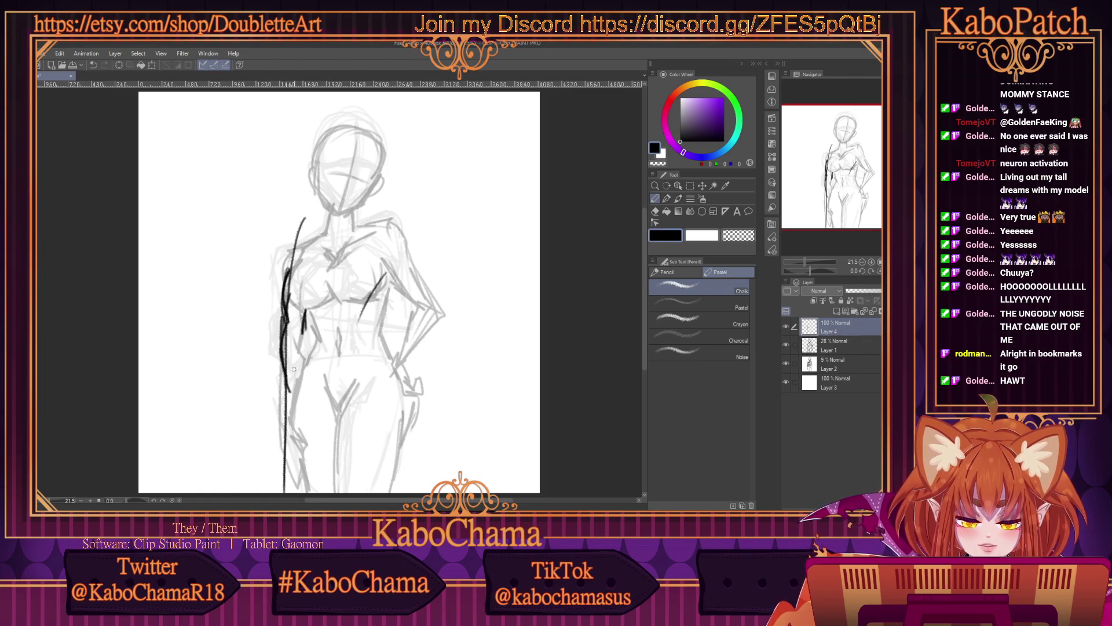
# Sketch the right-hand waist and hip curve, the outer left-hand leg line, and a U-shaped form over the left-hand upper thigh.
pyautogui.moveTo(363, 328); pyautogui.dragTo(394, 414)
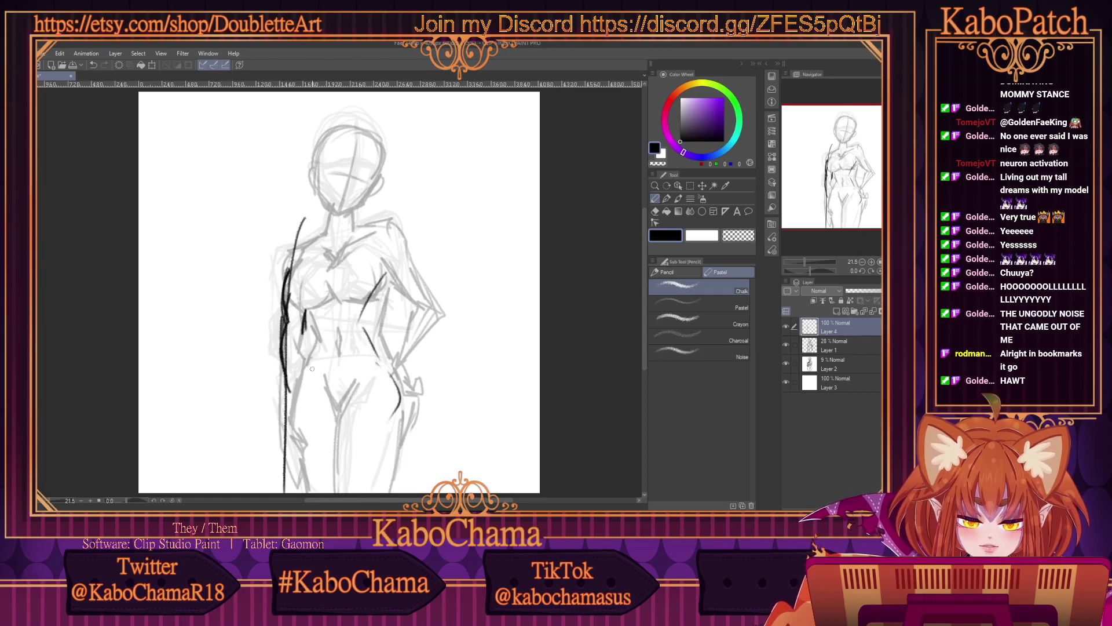
pyautogui.moveTo(280, 336); pyautogui.dragTo(271, 470)
pyautogui.moveTo(292, 400); pyautogui.dragTo(317, 415)
pyautogui.moveTo(333, 374); pyautogui.dragTo(315, 416)
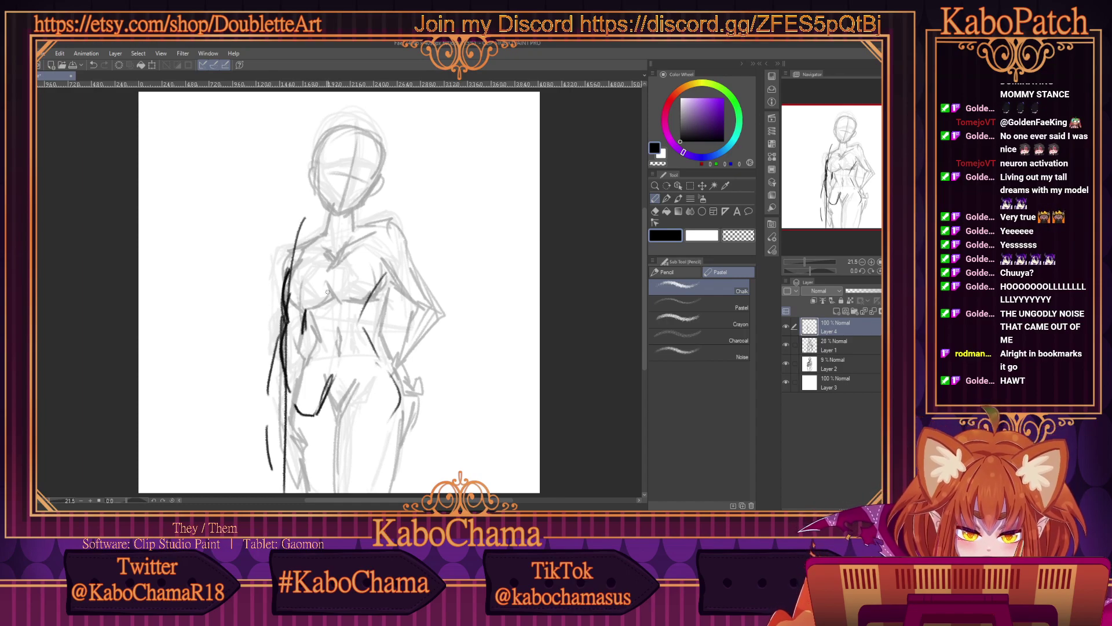
# Sketch the right-hand bent arm from shoulder through elbow to wrist, with armpit lines and a blocky hand resting on the hip.
pyautogui.moveTo(360, 316); pyautogui.dragTo(404, 285)
pyautogui.moveTo(289, 271); pyautogui.dragTo(307, 230)
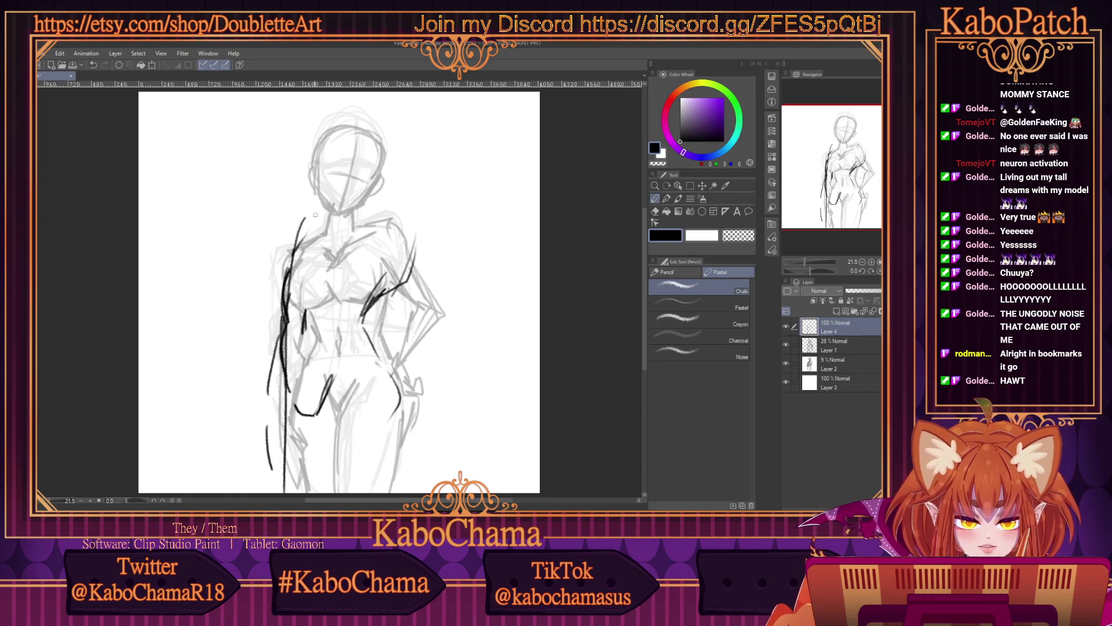
pyautogui.moveTo(387, 209)
pyautogui.mouseDown()
pyautogui.moveTo(426, 249)
pyautogui.moveTo(449, 308)
pyautogui.moveTo(404, 366)
pyautogui.mouseUp()
pyautogui.moveTo(446, 313); pyautogui.dragTo(394, 377)
pyautogui.moveTo(434, 277); pyautogui.dragTo(453, 333)
pyautogui.moveTo(423, 256); pyautogui.dragTo(435, 278)
pyautogui.moveTo(392, 246)
pyautogui.mouseDown()
pyautogui.moveTo(380, 256)
pyautogui.moveTo(400, 264)
pyautogui.moveTo(418, 310)
pyautogui.mouseUp()
pyautogui.moveTo(401, 267); pyautogui.dragTo(427, 310)
pyautogui.moveTo(428, 304)
pyautogui.mouseDown()
pyautogui.moveTo(440, 308)
pyautogui.moveTo(397, 342)
pyautogui.moveTo(386, 374)
pyautogui.mouseUp()
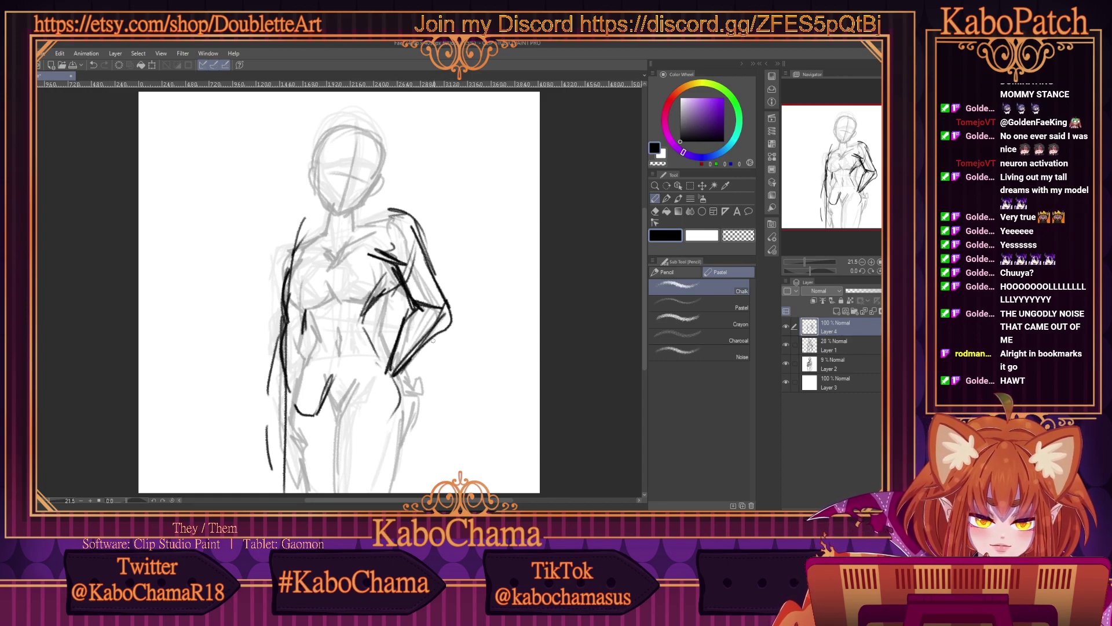
pyautogui.moveTo(436, 339); pyautogui.dragTo(389, 380)
pyautogui.moveTo(399, 372)
pyautogui.mouseDown()
pyautogui.moveTo(372, 383)
pyautogui.moveTo(373, 406)
pyautogui.moveTo(399, 428)
pyautogui.mouseUp()
pyautogui.moveTo(394, 389); pyautogui.dragTo(401, 431)
# Draw the slanted shoulder line, the collarbones and both sides of the neck.
pyautogui.moveTo(400, 212)
pyautogui.mouseDown()
pyautogui.moveTo(298, 252)
pyautogui.moveTo(293, 267)
pyautogui.mouseUp()
pyautogui.moveTo(351, 240)
pyautogui.mouseDown()
pyautogui.moveTo(318, 266)
pyautogui.moveTo(326, 241)
pyautogui.mouseUp()
pyautogui.moveTo(353, 230); pyautogui.dragTo(309, 244)
pyautogui.moveTo(360, 212); pyautogui.dragTo(352, 229)
pyautogui.moveTo(364, 209); pyautogui.dragTo(361, 224)
pyautogui.moveTo(342, 218)
pyautogui.mouseDown()
pyautogui.moveTo(320, 238)
pyautogui.moveTo(334, 216)
pyautogui.moveTo(319, 203)
pyautogui.moveTo(330, 213)
pyautogui.mouseUp()
pyautogui.moveTo(354, 198)
pyautogui.mouseDown()
pyautogui.moveTo(326, 216)
pyautogui.moveTo(345, 211)
pyautogui.mouseUp()
# Sketch the head over the faded one, with skull outline, jaw, hairline curve, vertical face guidelines and a curved eye line.
pyautogui.moveTo(343, 142)
pyautogui.mouseDown()
pyautogui.moveTo(382, 128)
pyautogui.moveTo(396, 162)
pyautogui.mouseUp()
pyautogui.moveTo(391, 173); pyautogui.dragTo(371, 194)
pyautogui.moveTo(398, 140); pyautogui.dragTo(374, 193)
pyautogui.moveTo(356, 122)
pyautogui.mouseDown()
pyautogui.moveTo(389, 139)
pyautogui.moveTo(322, 156)
pyautogui.moveTo(318, 142)
pyautogui.mouseUp()
pyautogui.moveTo(320, 153)
pyautogui.mouseDown()
pyautogui.moveTo(310, 184)
pyautogui.moveTo(329, 215)
pyautogui.moveTo(323, 204)
pyautogui.mouseUp()
pyautogui.moveTo(370, 196)
pyautogui.mouseDown()
pyautogui.moveTo(361, 210)
pyautogui.moveTo(361, 192)
pyautogui.mouseUp()
pyautogui.moveTo(340, 135); pyautogui.dragTo(332, 213)
pyautogui.moveTo(340, 135); pyautogui.dragTo(328, 206)
pyautogui.moveTo(342, 165)
pyautogui.mouseDown()
pyautogui.moveTo(360, 173)
pyautogui.moveTo(346, 163)
pyautogui.mouseUp()
pyautogui.moveTo(317, 169); pyautogui.dragTo(355, 180)
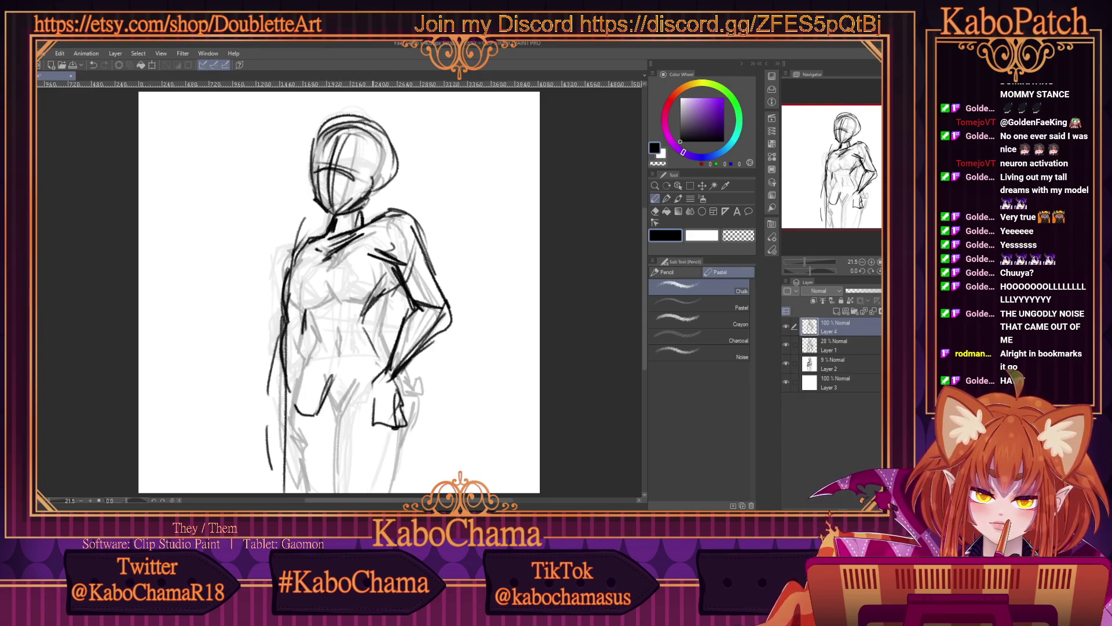
pyautogui.moveTo(371, 184)
pyautogui.mouseDown()
pyautogui.moveTo(385, 132)
pyautogui.moveTo(369, 188)
pyautogui.mouseUp()
pyautogui.moveTo(322, 136); pyautogui.dragTo(317, 168)
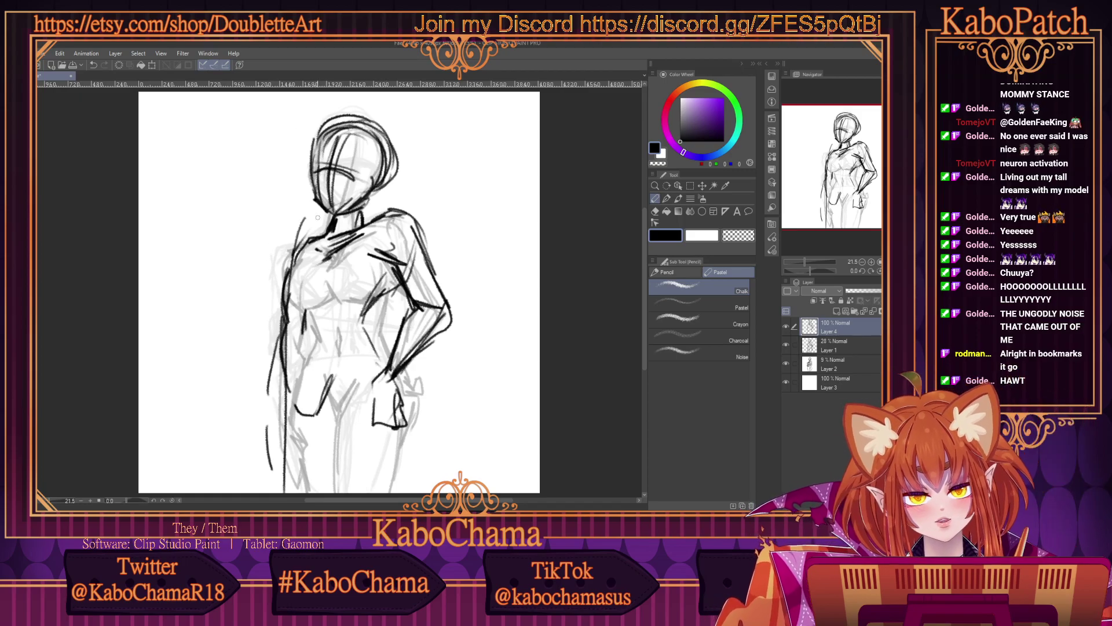
pyautogui.moveTo(350, 238); pyautogui.dragTo(318, 260)
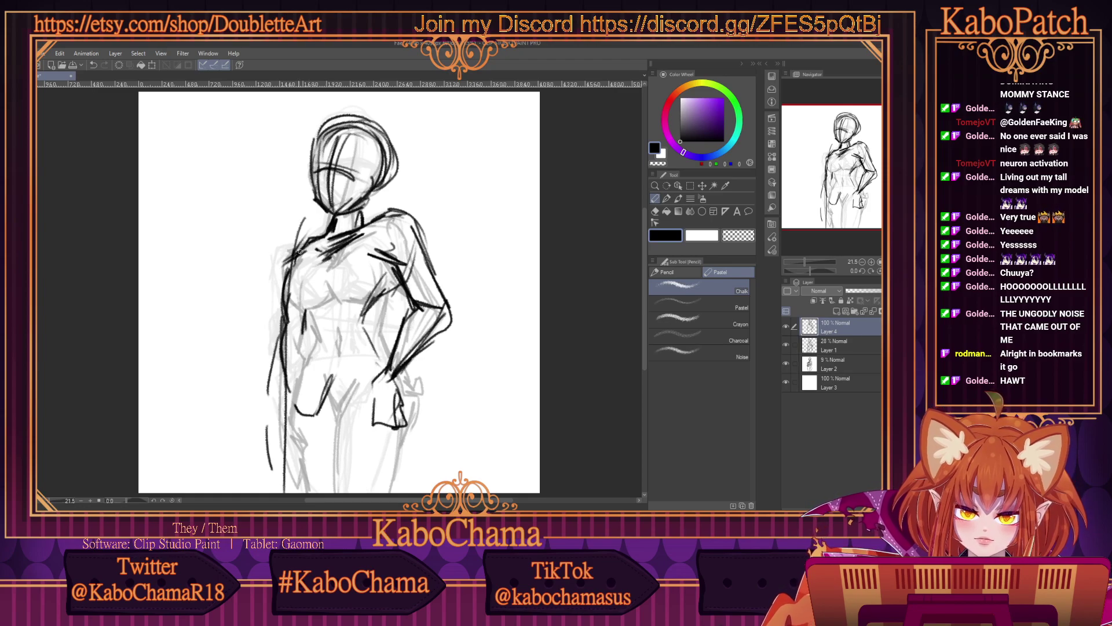
pyautogui.moveTo(301, 250)
pyautogui.mouseDown()
pyautogui.moveTo(275, 291)
pyautogui.moveTo(286, 303)
pyautogui.moveTo(307, 312)
pyautogui.moveTo(331, 282)
pyautogui.moveTo(339, 303)
pyautogui.moveTo(365, 298)
pyautogui.moveTo(333, 245)
pyautogui.moveTo(317, 270)
pyautogui.mouseUp()
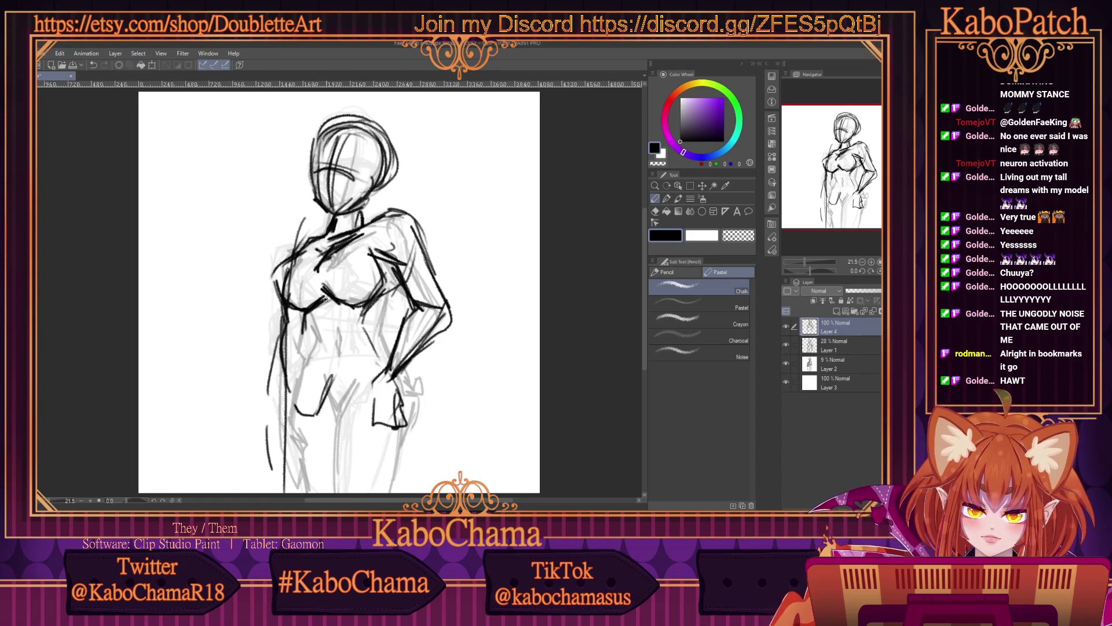
pyautogui.hotkey('ctrl', 'z')
pyautogui.hotkey('ctrl', 'z')
pyautogui.hotkey('ctrl', 'z')
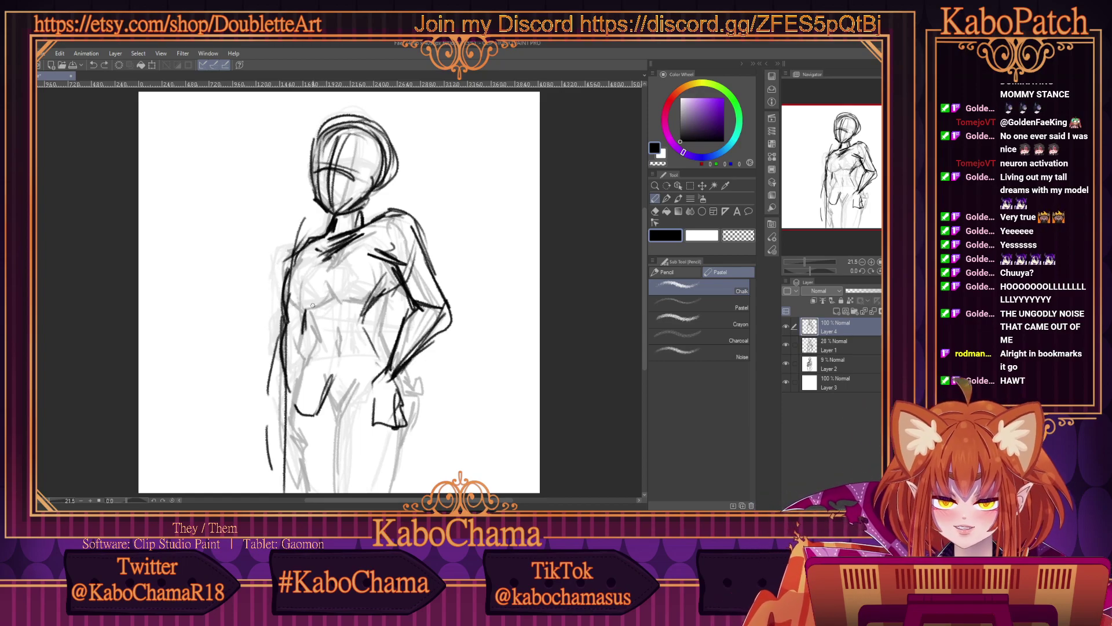
# Hide the earlier Layer 1 sketch by setting its opacity to 0%, and return to Layer 4 for drawing.
pyautogui.click(834, 346)
pyautogui.moveTo(851, 296); pyautogui.dragTo(848, 291)
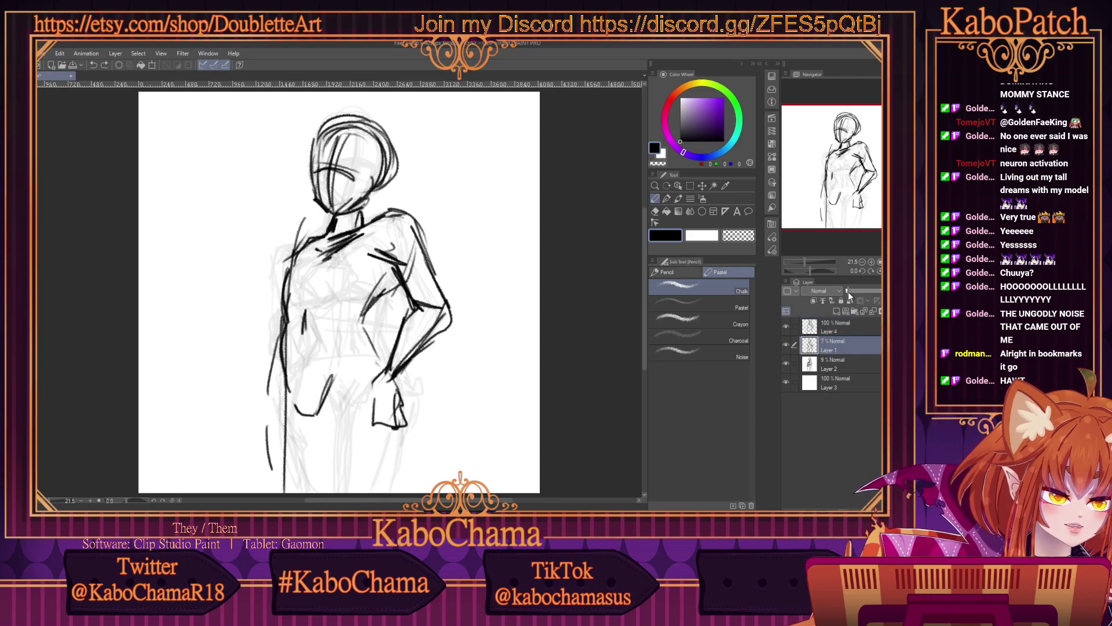
pyautogui.click(834, 327)
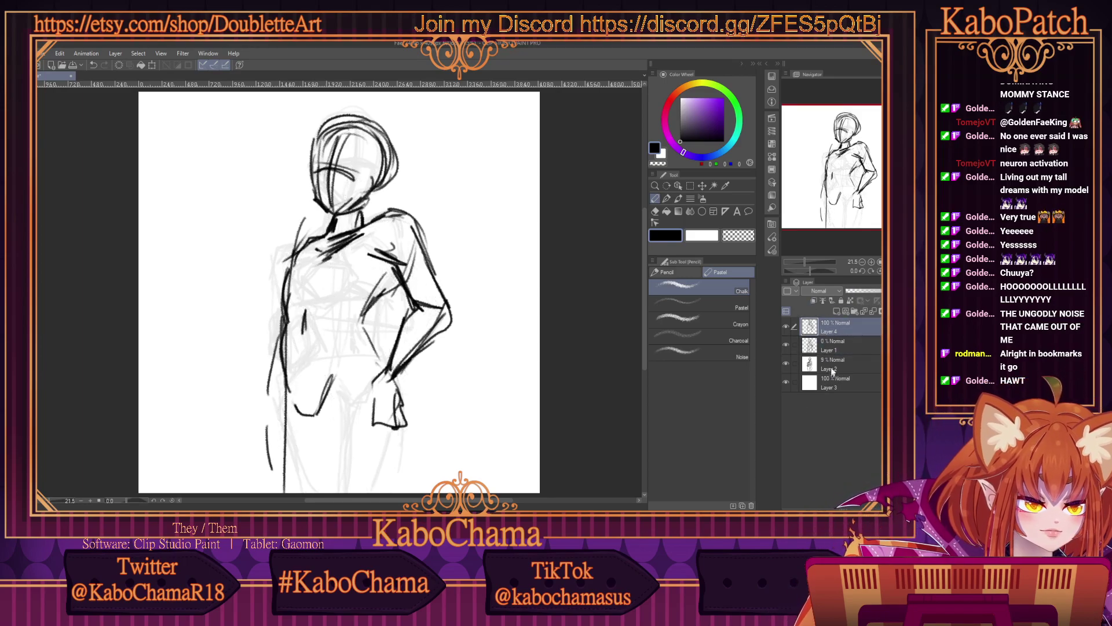
pyautogui.click(830, 364)
pyautogui.moveTo(851, 314); pyautogui.dragTo(847, 504)
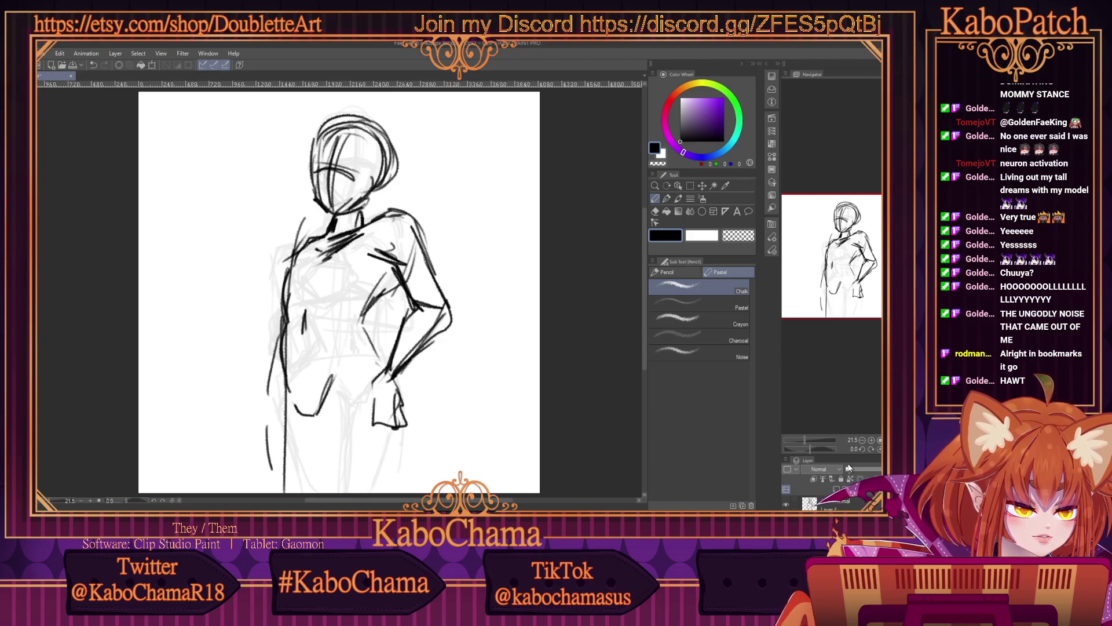
pyautogui.moveTo(844, 453); pyautogui.dragTo(851, 320)
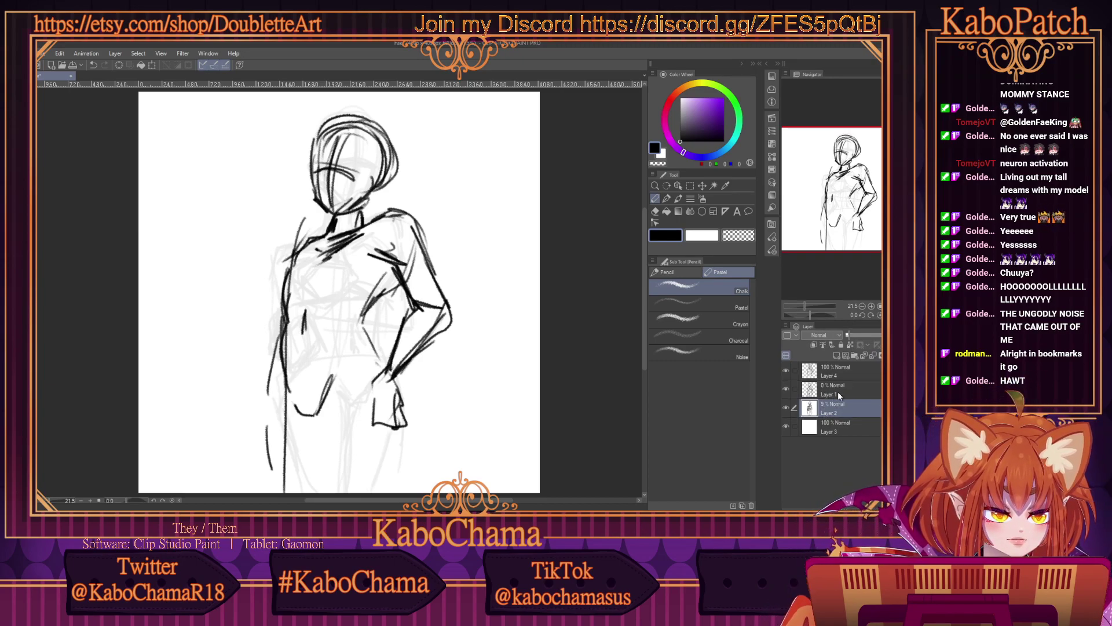
pyautogui.click(839, 395)
pyautogui.click(847, 371)
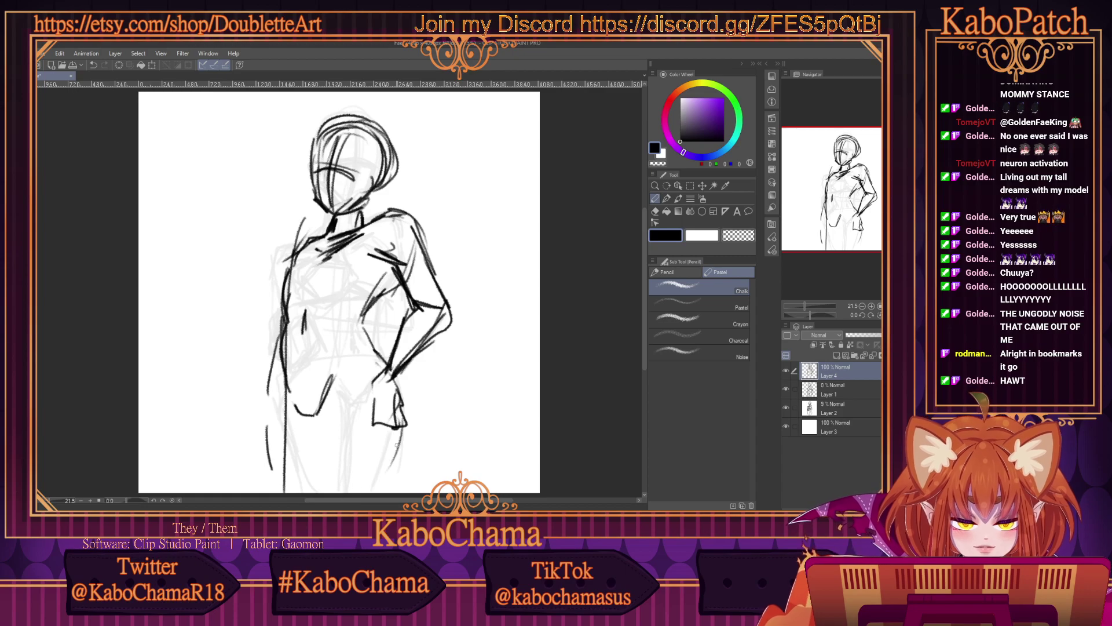
# Draw the outer right-hand thigh, the inner left-hand leg line and the outer left-hand hip, and strengthen the right-hand waist curve.
pyautogui.moveTo(403, 426)
pyautogui.mouseDown()
pyautogui.moveTo(386, 448)
pyautogui.moveTo(397, 427)
pyautogui.moveTo(371, 495)
pyautogui.mouseUp()
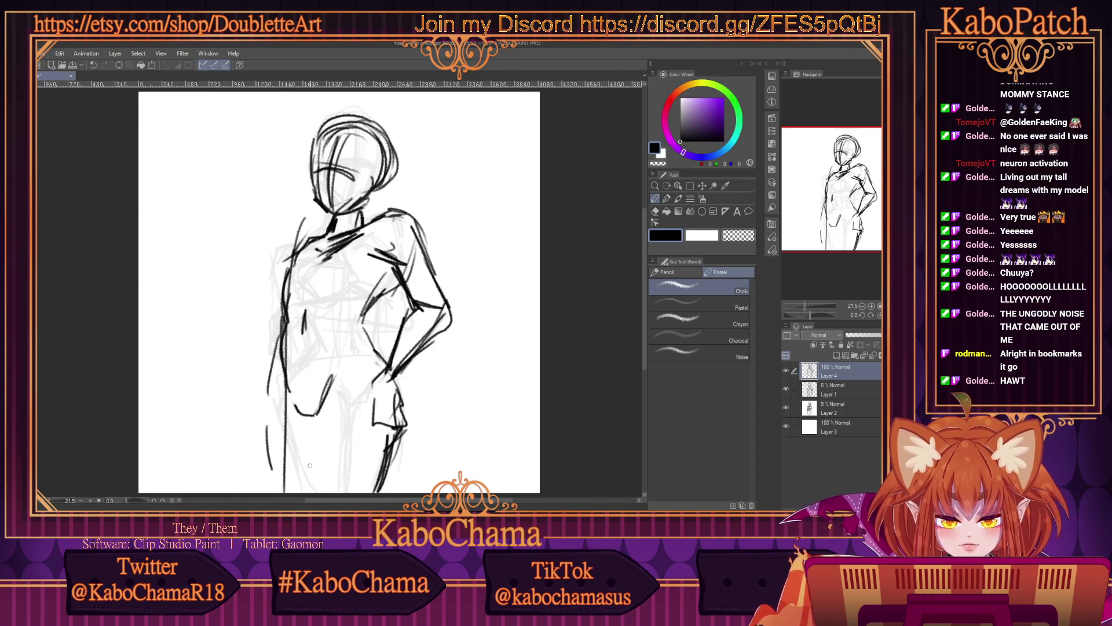
pyautogui.moveTo(334, 370); pyautogui.dragTo(307, 464)
pyautogui.moveTo(315, 417); pyautogui.dragTo(303, 493)
pyautogui.moveTo(277, 377)
pyautogui.mouseDown()
pyautogui.moveTo(265, 449)
pyautogui.moveTo(284, 490)
pyautogui.moveTo(258, 426)
pyautogui.mouseUp()
pyautogui.moveTo(385, 357); pyautogui.dragTo(366, 313)
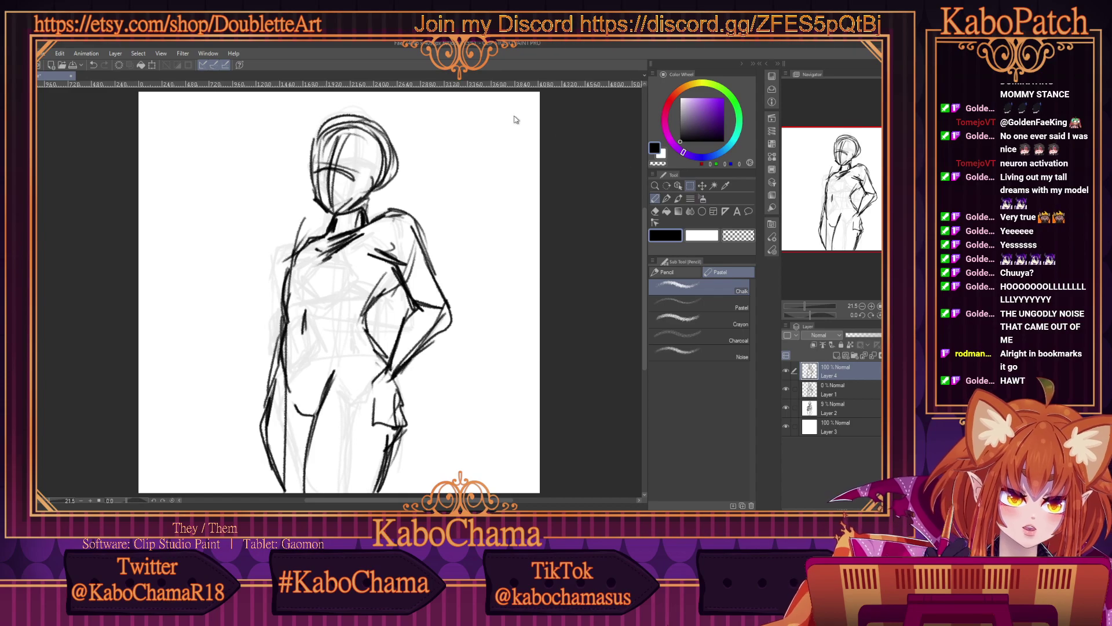
# Select the head with the Selection pen, move it slightly up, enlarge and adjust it over the neck, and clear the selection.
pyautogui.press('m')
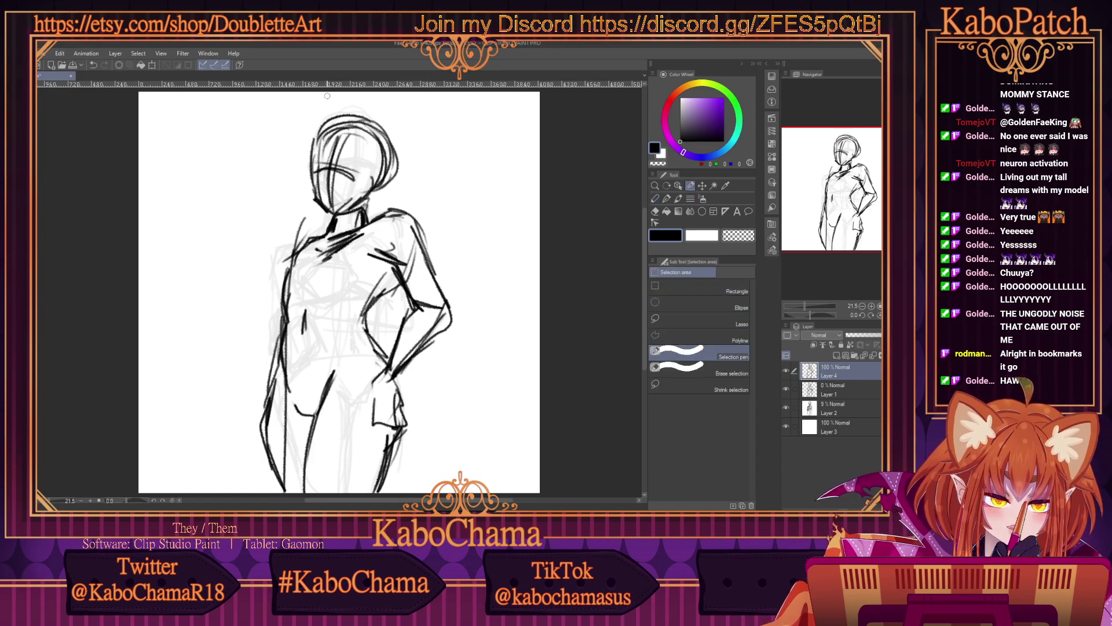
pyautogui.moveTo(357, 117)
pyautogui.mouseDown()
pyautogui.moveTo(368, 144)
pyautogui.moveTo(388, 139)
pyautogui.moveTo(382, 180)
pyautogui.moveTo(313, 145)
pyautogui.moveTo(356, 206)
pyautogui.moveTo(351, 217)
pyautogui.moveTo(316, 185)
pyautogui.moveTo(324, 205)
pyautogui.moveTo(310, 150)
pyautogui.moveTo(363, 139)
pyautogui.mouseUp()
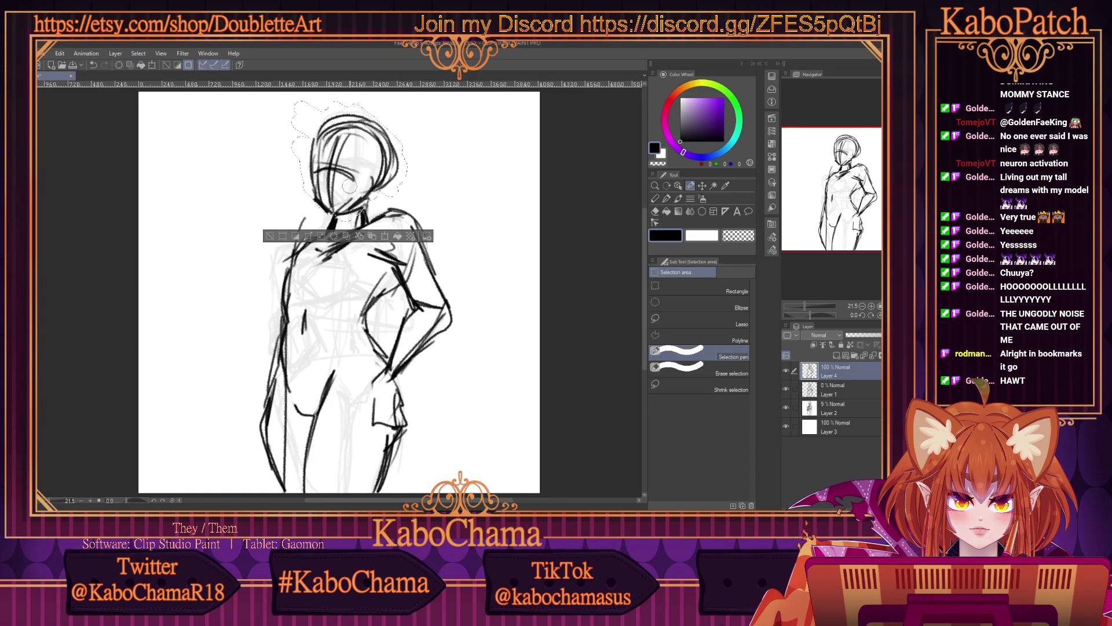
pyautogui.hotkey('ctrl', 't')
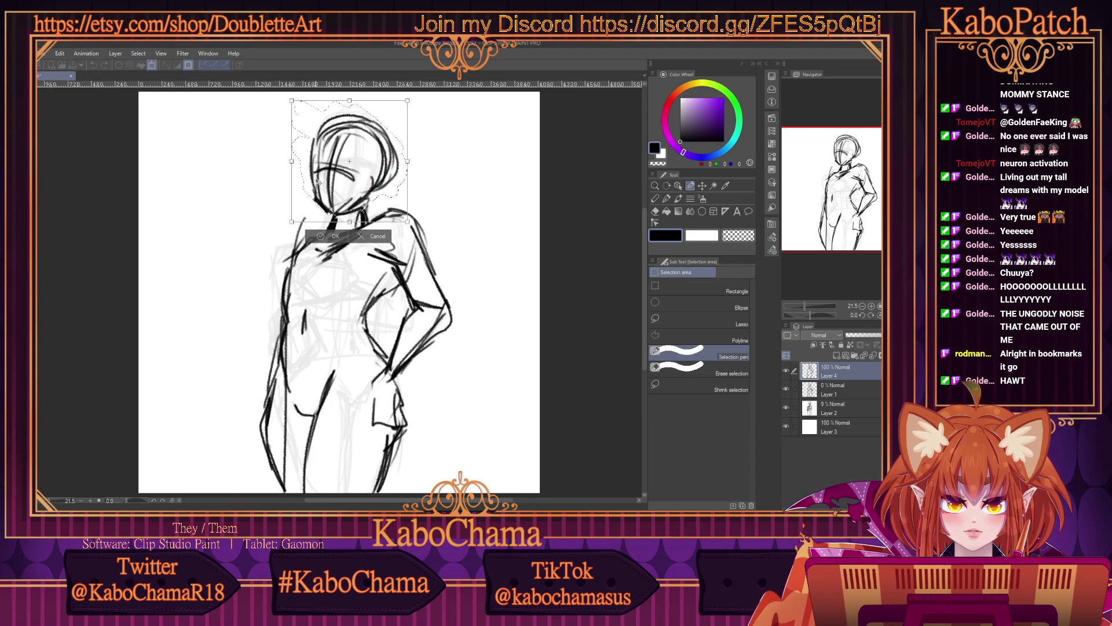
pyautogui.moveTo(319, 181); pyautogui.dragTo(323, 170)
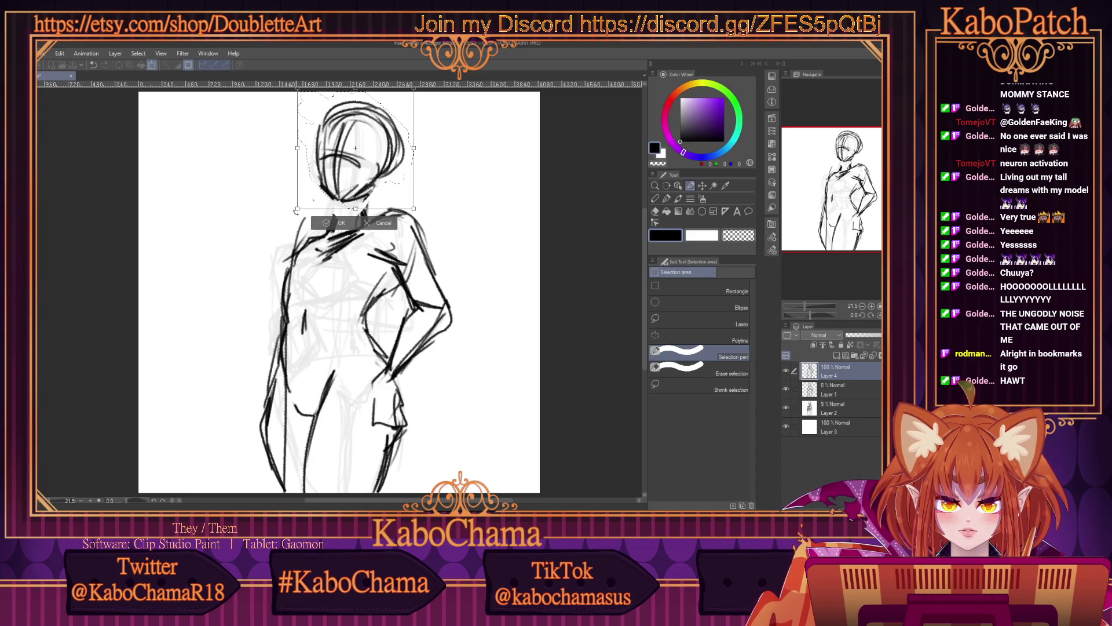
pyautogui.moveTo(296, 210)
pyautogui.mouseDown()
pyautogui.moveTo(286, 216)
pyautogui.moveTo(309, 206)
pyautogui.mouseUp()
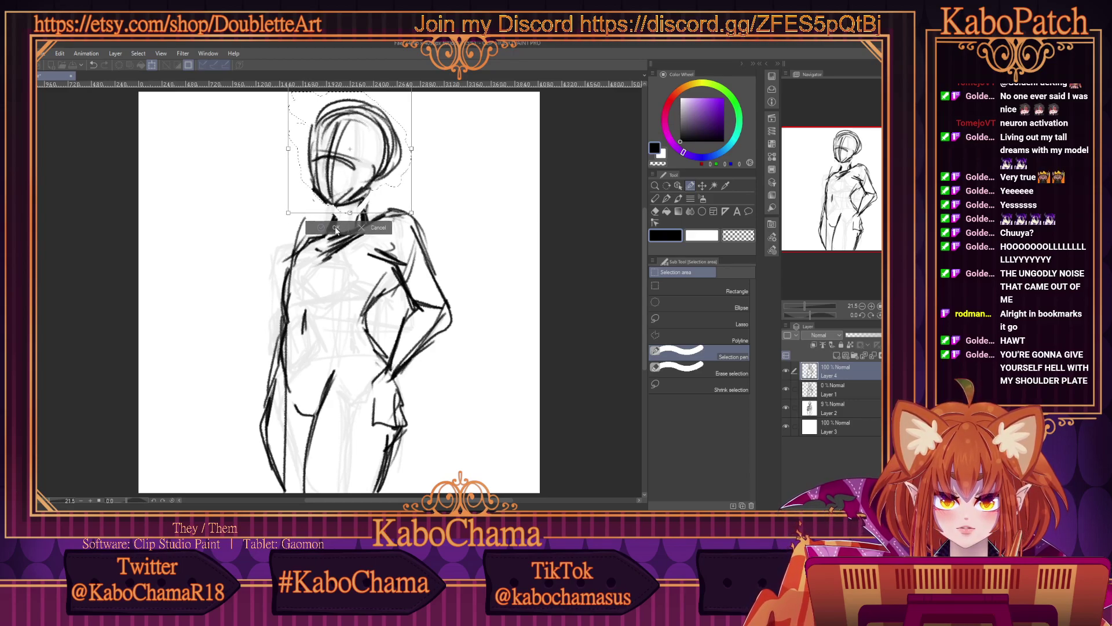
pyautogui.click(139, 53)
pyautogui.click(138, 76)
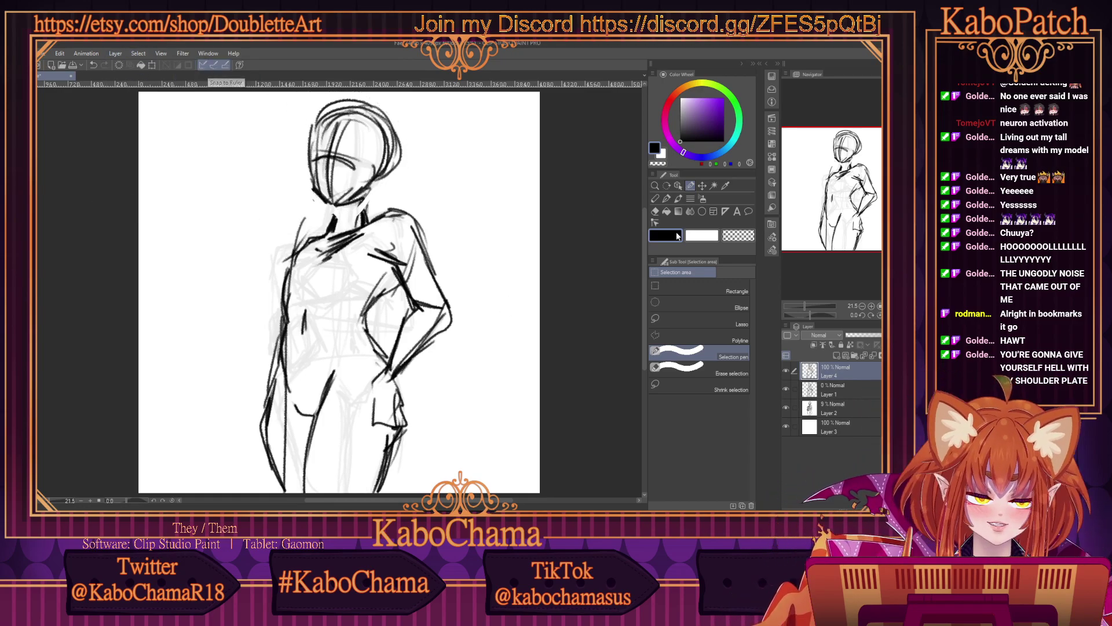
# Sketch the underbust line and the breast contours, with the left-hand breast projecting past the torso edge.
pyautogui.press('p')
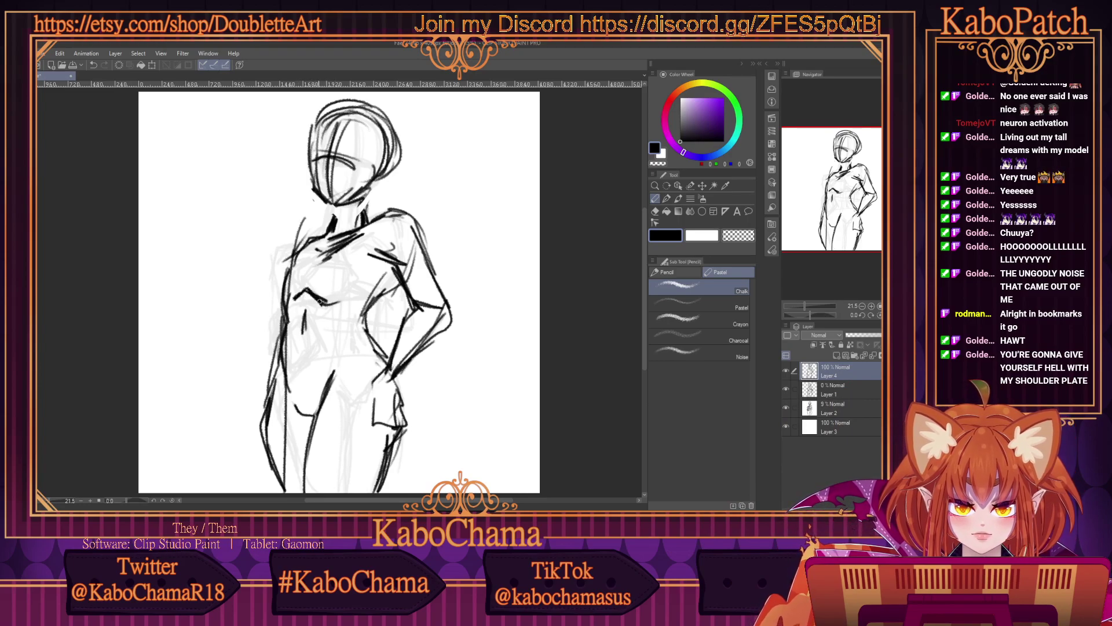
pyautogui.moveTo(325, 302); pyautogui.dragTo(360, 280)
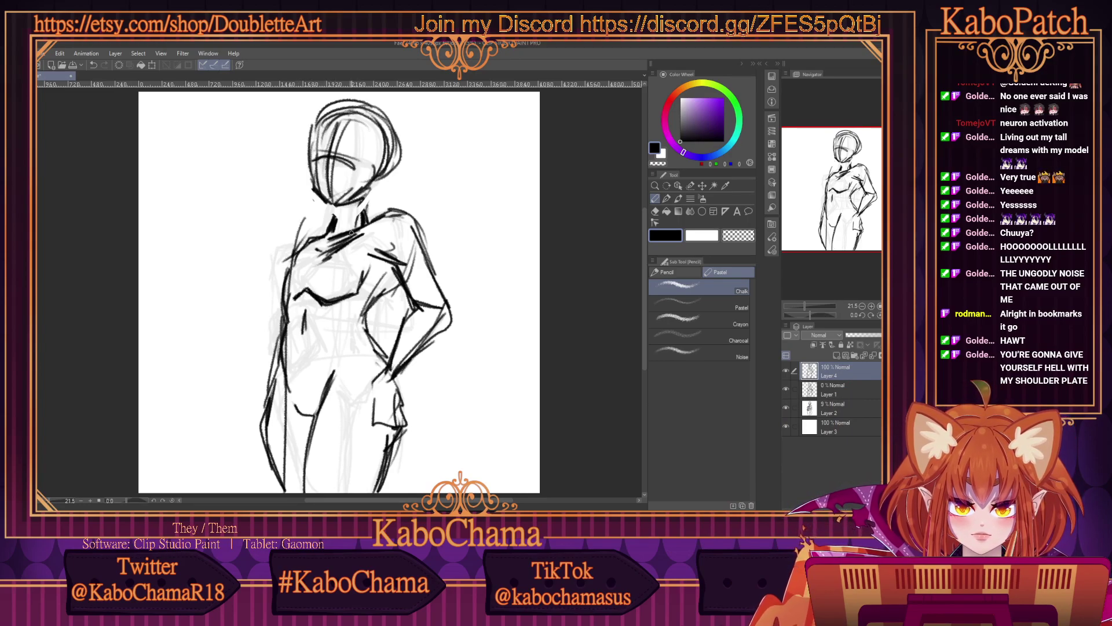
pyautogui.moveTo(351, 232)
pyautogui.mouseDown()
pyautogui.moveTo(301, 262)
pyautogui.moveTo(302, 278)
pyautogui.moveTo(298, 242)
pyautogui.moveTo(269, 265)
pyautogui.moveTo(293, 249)
pyautogui.moveTo(280, 302)
pyautogui.mouseUp()
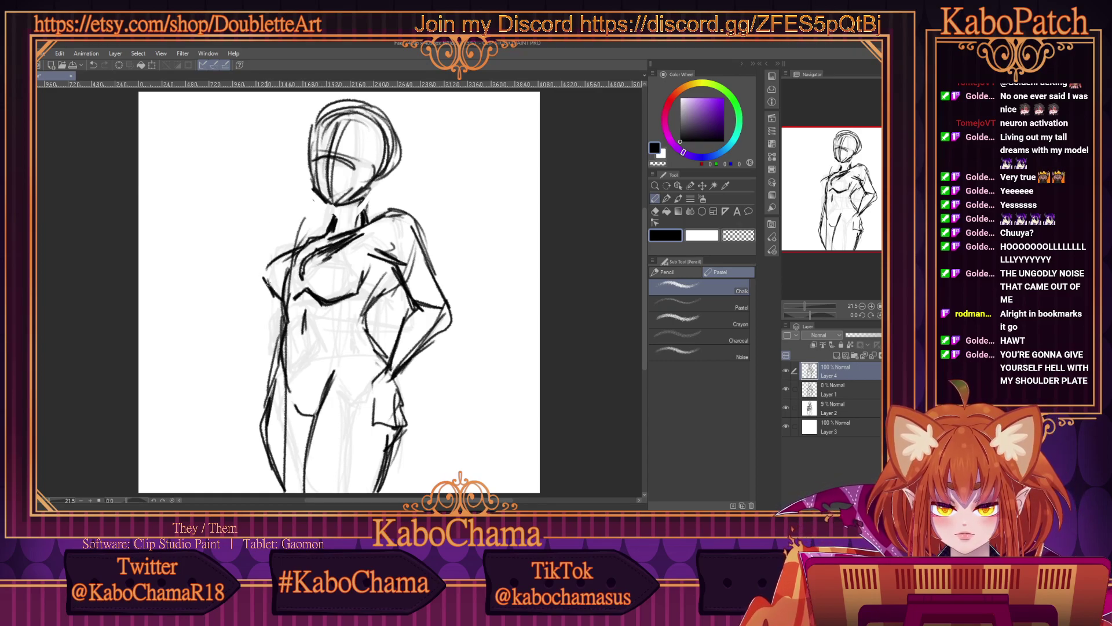
pyautogui.moveTo(270, 254); pyautogui.dragTo(264, 286)
pyautogui.moveTo(305, 241)
pyautogui.mouseDown()
pyautogui.moveTo(280, 254)
pyautogui.moveTo(269, 291)
pyautogui.mouseUp()
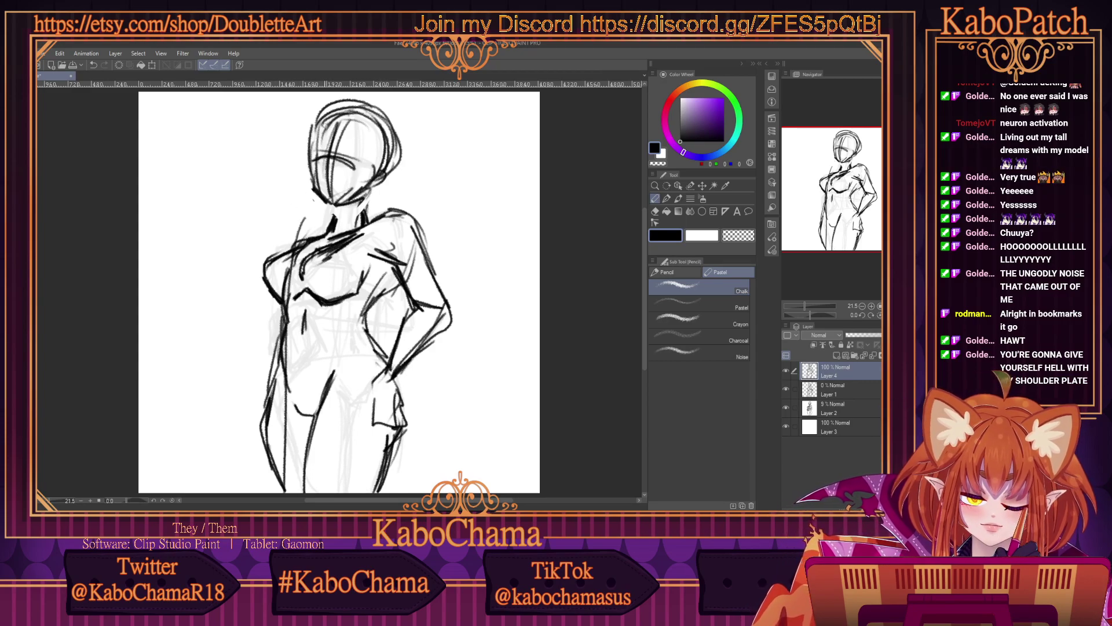
# Reconnect the neck to the jaw, darken the jaw and eye line, and mark the ear area.
pyautogui.moveTo(366, 173)
pyautogui.mouseDown()
pyautogui.moveTo(308, 161)
pyautogui.moveTo(314, 192)
pyautogui.moveTo(367, 197)
pyautogui.mouseUp()
pyautogui.moveTo(324, 232); pyautogui.dragTo(342, 202)
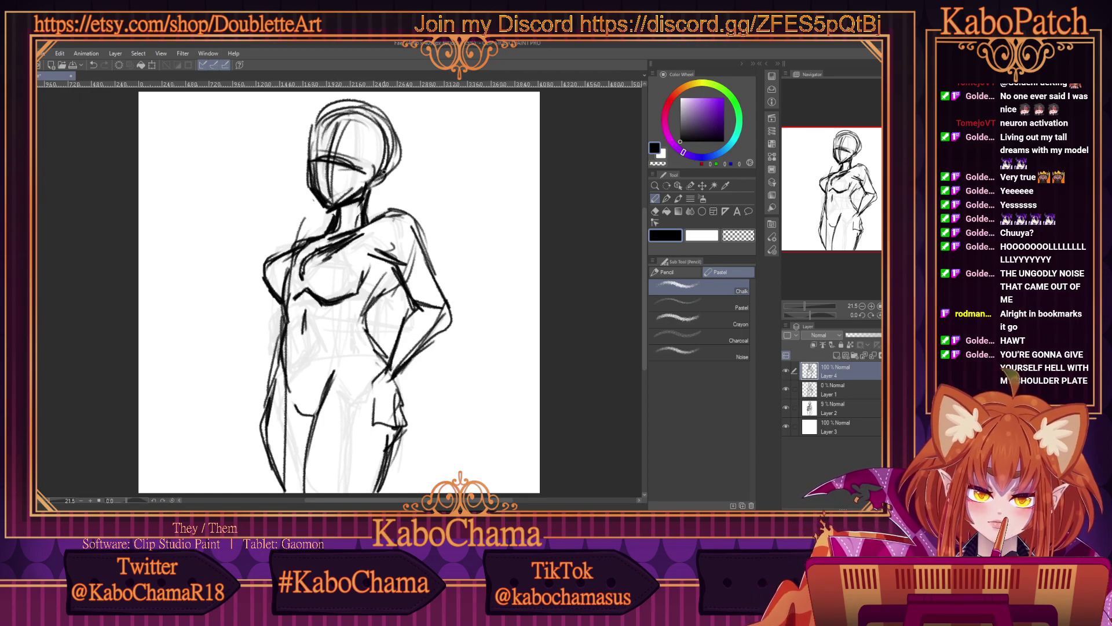
pyautogui.moveTo(397, 157)
pyautogui.mouseDown()
pyautogui.moveTo(373, 106)
pyautogui.moveTo(381, 117)
pyautogui.moveTo(310, 153)
pyautogui.mouseUp()
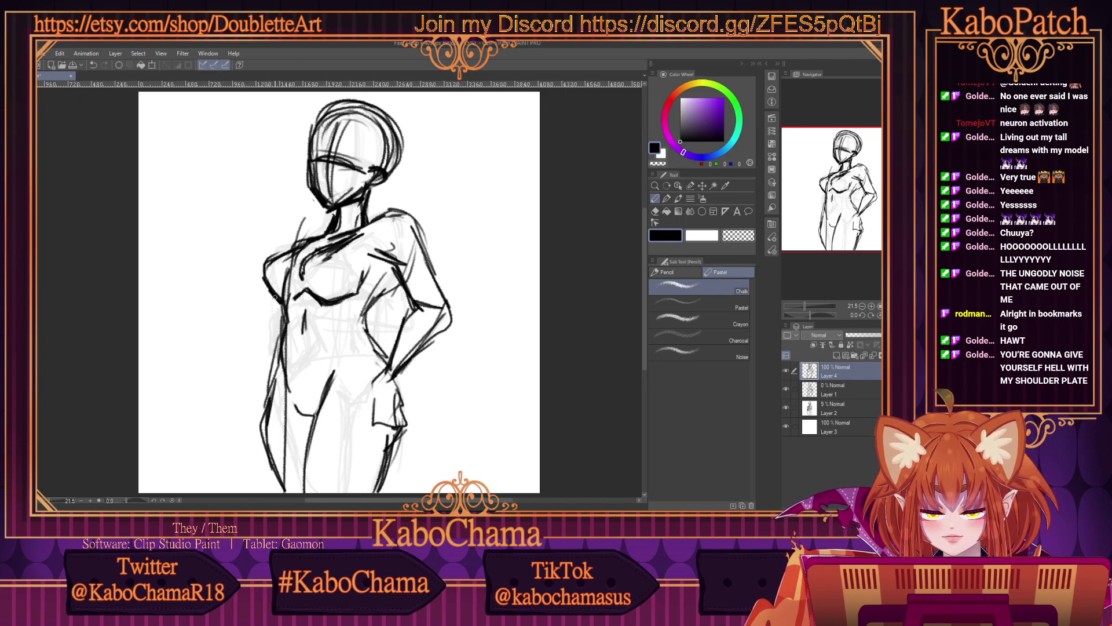
pyautogui.moveTo(278, 331); pyautogui.dragTo(259, 431)
pyautogui.moveTo(266, 349); pyautogui.dragTo(279, 315)
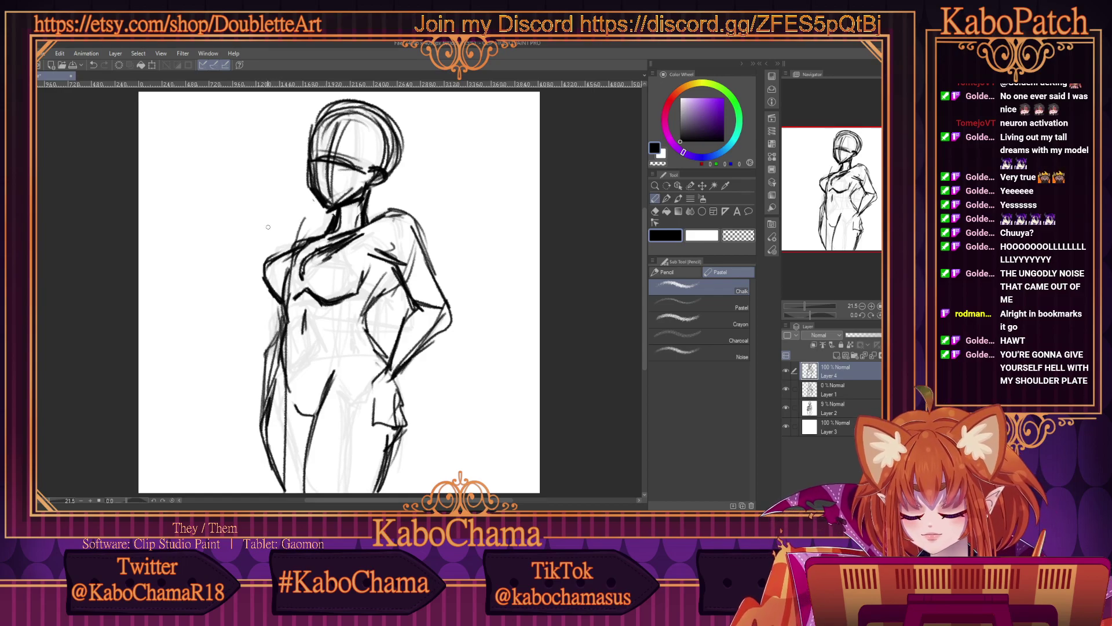
pyautogui.hotkey('ctrl', 'z')
pyautogui.hotkey('ctrl', 'z')
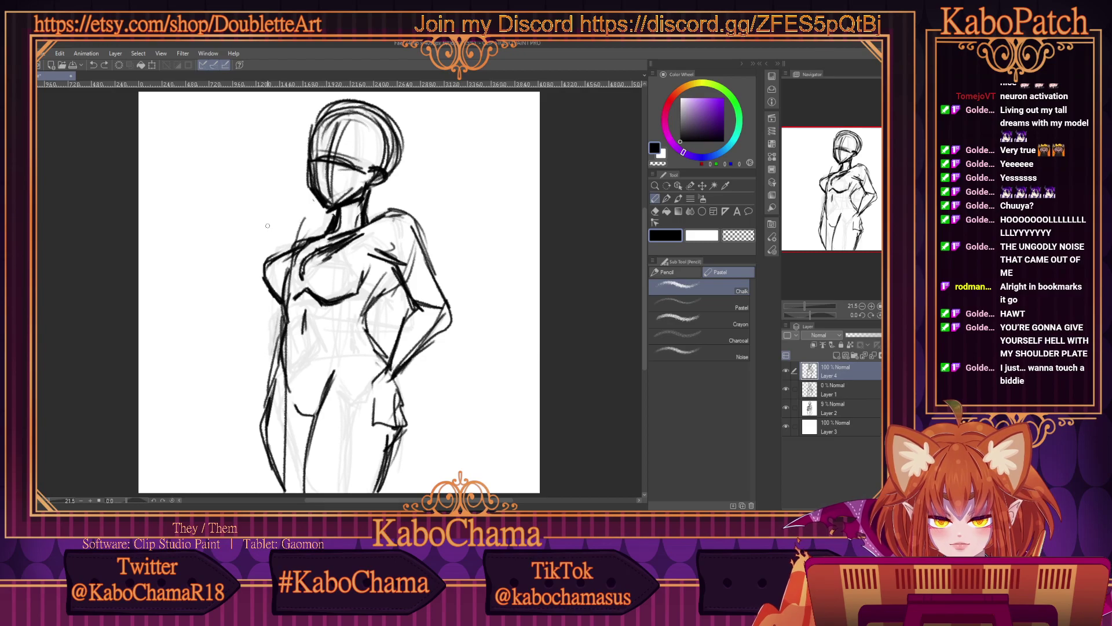
# Draw the hand on the right-hand hip over the block shape, with its back, thumb and curled fingers.
pyautogui.moveTo(390, 370); pyautogui.dragTo(362, 390)
pyautogui.moveTo(363, 389); pyautogui.dragTo(370, 423)
pyautogui.moveTo(383, 424); pyautogui.dragTo(404, 426)
pyautogui.moveTo(402, 388)
pyautogui.mouseDown()
pyautogui.moveTo(383, 406)
pyautogui.moveTo(409, 419)
pyautogui.moveTo(410, 408)
pyautogui.moveTo(378, 421)
pyautogui.mouseUp()
pyautogui.moveTo(387, 388)
pyautogui.mouseDown()
pyautogui.moveTo(378, 413)
pyautogui.moveTo(387, 409)
pyautogui.mouseUp()
pyautogui.moveTo(382, 397); pyautogui.dragTo(384, 427)
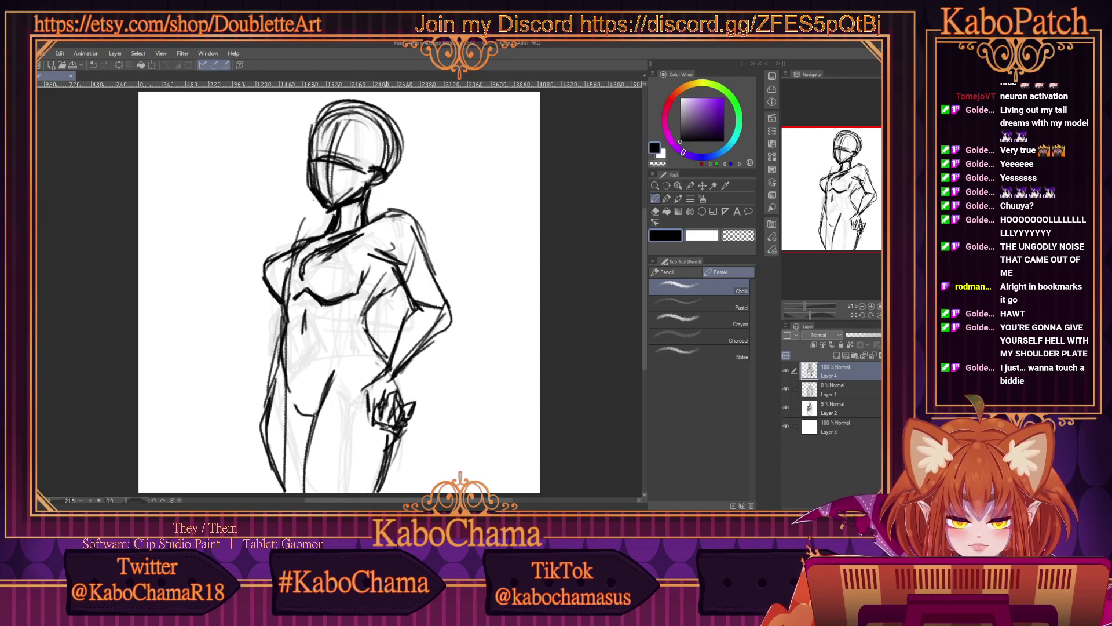
pyautogui.moveTo(377, 379)
pyautogui.mouseDown()
pyautogui.moveTo(357, 410)
pyautogui.moveTo(387, 431)
pyautogui.moveTo(404, 413)
pyautogui.moveTo(396, 386)
pyautogui.moveTo(386, 410)
pyautogui.moveTo(399, 405)
pyautogui.mouseUp()
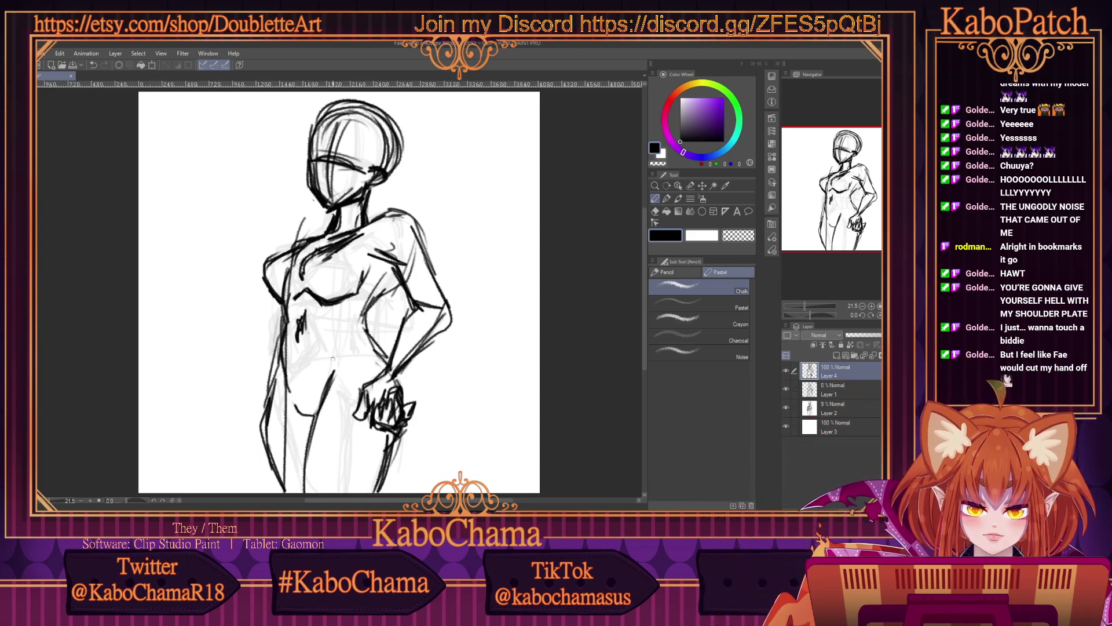
# Sketch sweeping hip-to-groin lines, darken the left-hand waist contour, and outline the abdominal muscles around the navel.
pyautogui.moveTo(364, 345)
pyautogui.mouseDown()
pyautogui.moveTo(336, 371)
pyautogui.moveTo(316, 430)
pyautogui.mouseUp()
pyautogui.moveTo(380, 331); pyautogui.dragTo(311, 401)
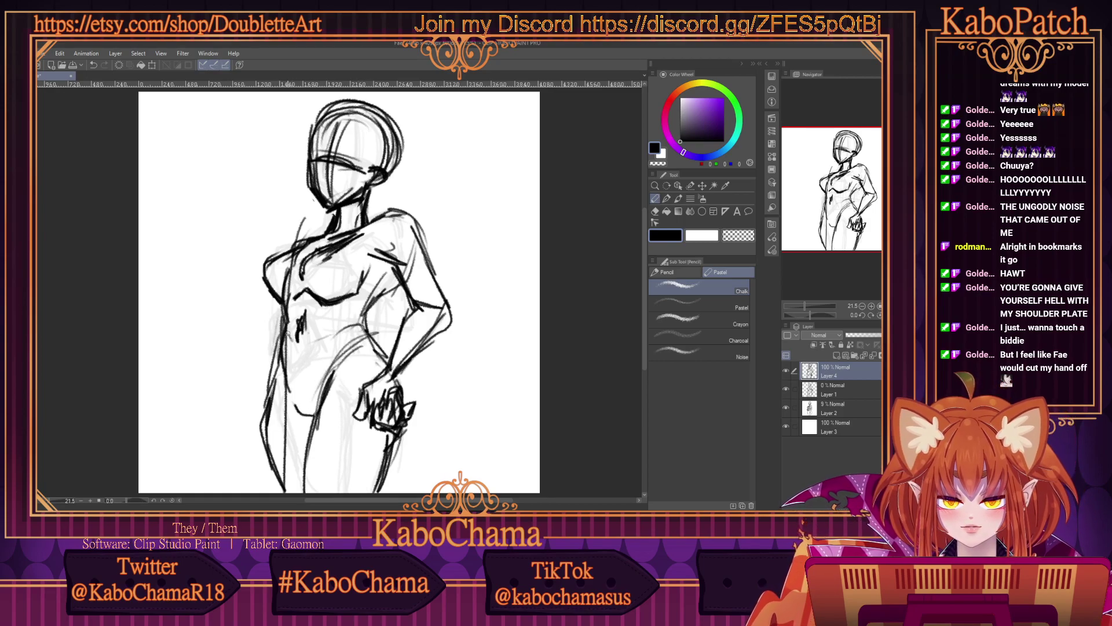
pyautogui.moveTo(287, 335)
pyautogui.mouseDown()
pyautogui.moveTo(274, 366)
pyautogui.moveTo(285, 385)
pyautogui.mouseUp()
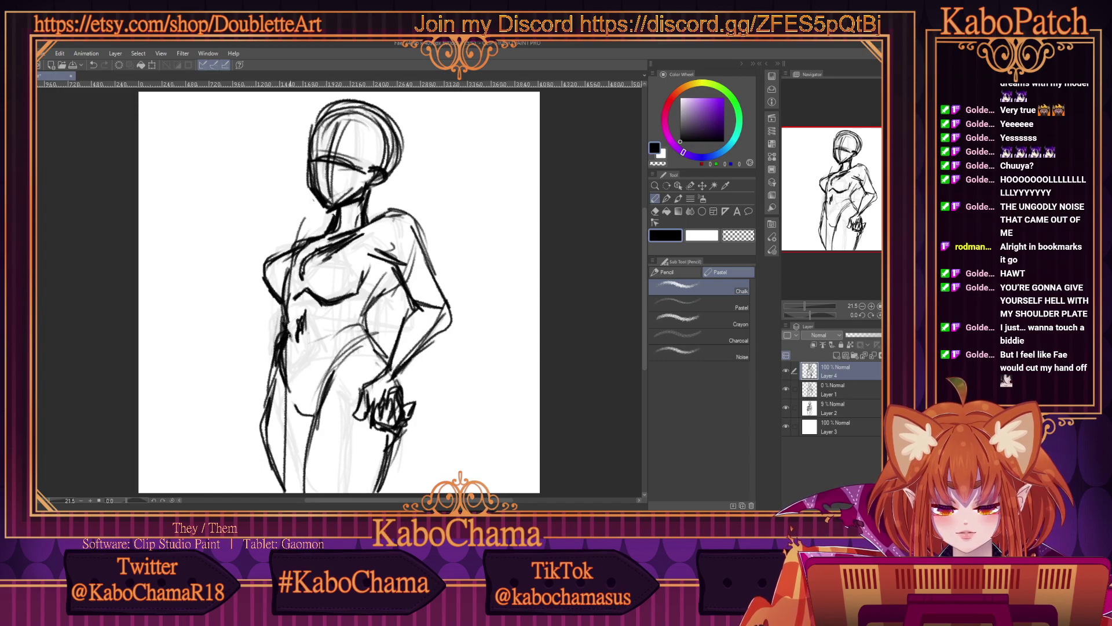
pyautogui.moveTo(294, 302)
pyautogui.mouseDown()
pyautogui.moveTo(322, 305)
pyautogui.moveTo(312, 372)
pyautogui.moveTo(321, 332)
pyautogui.moveTo(318, 366)
pyautogui.mouseUp()
pyautogui.moveTo(329, 326); pyautogui.dragTo(323, 362)
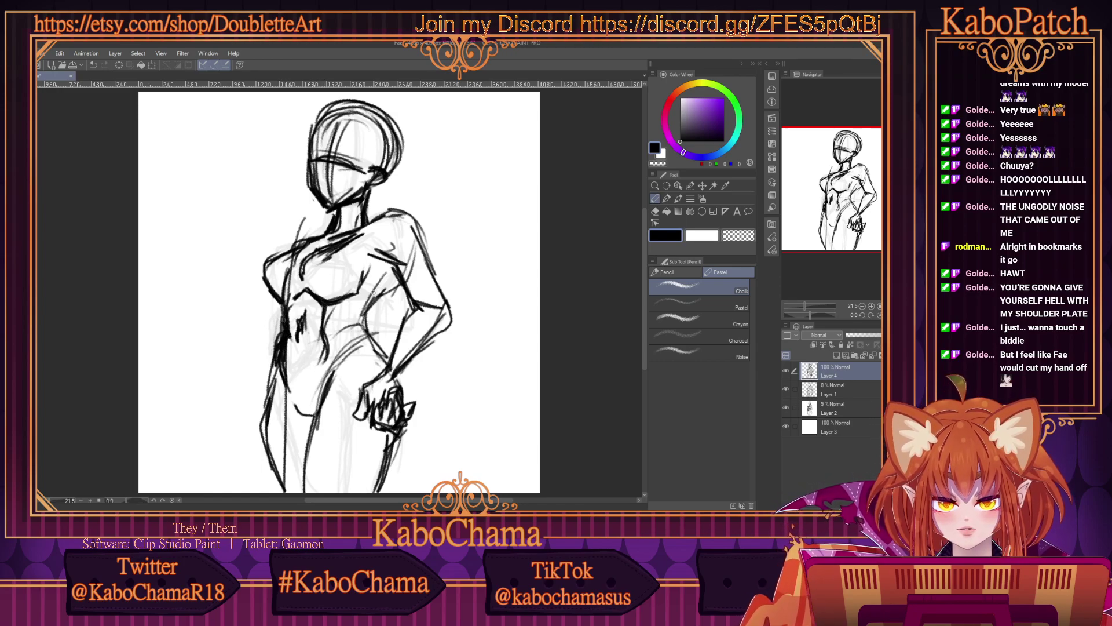
# Reinforce the right-hand breast and ribcage contours below the armpit, and add a long pointed ear to the head.
pyautogui.moveTo(381, 289); pyautogui.dragTo(340, 313)
pyautogui.moveTo(389, 283); pyautogui.dragTo(360, 308)
pyautogui.moveTo(394, 267)
pyautogui.mouseDown()
pyautogui.moveTo(381, 299)
pyautogui.moveTo(350, 320)
pyautogui.mouseUp()
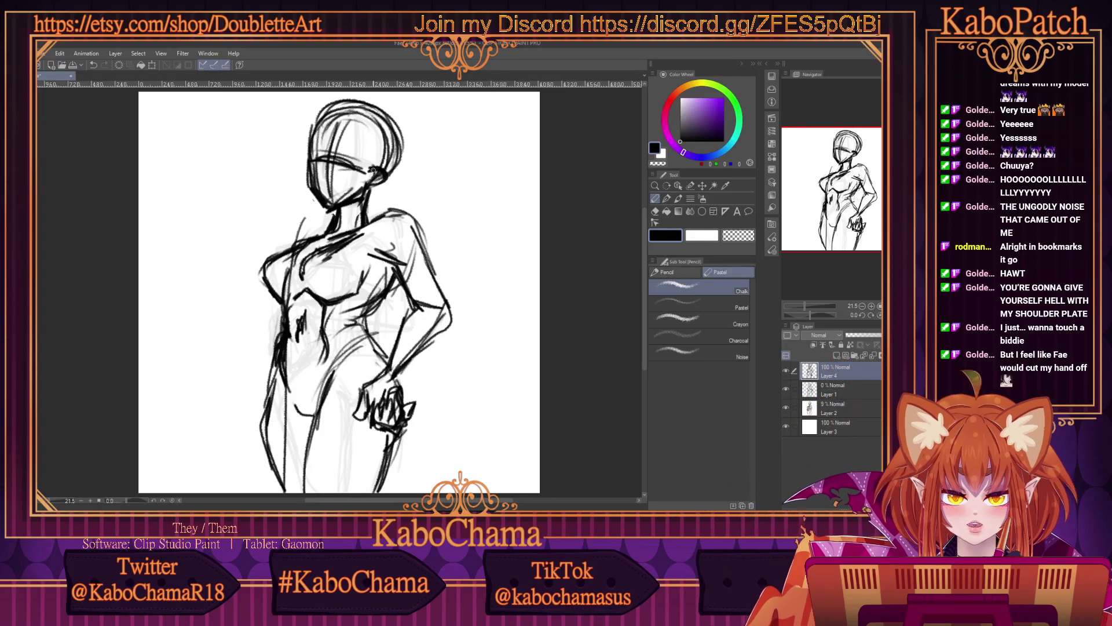
pyautogui.moveTo(368, 168)
pyautogui.mouseDown()
pyautogui.moveTo(403, 176)
pyautogui.moveTo(366, 185)
pyautogui.mouseUp()
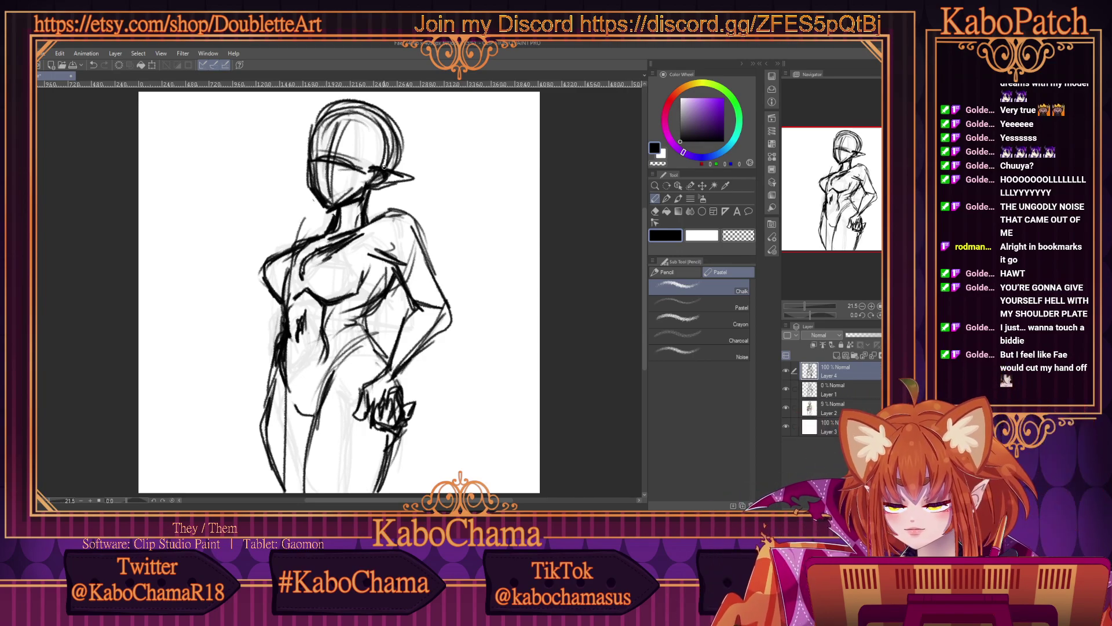
# Undo the last strokes, then sketch a swept fringe over the forehead and hair strands falling behind the pointed ear.
pyautogui.hotkey('ctrl', 'z')
pyautogui.hotkey('ctrl', 'z')
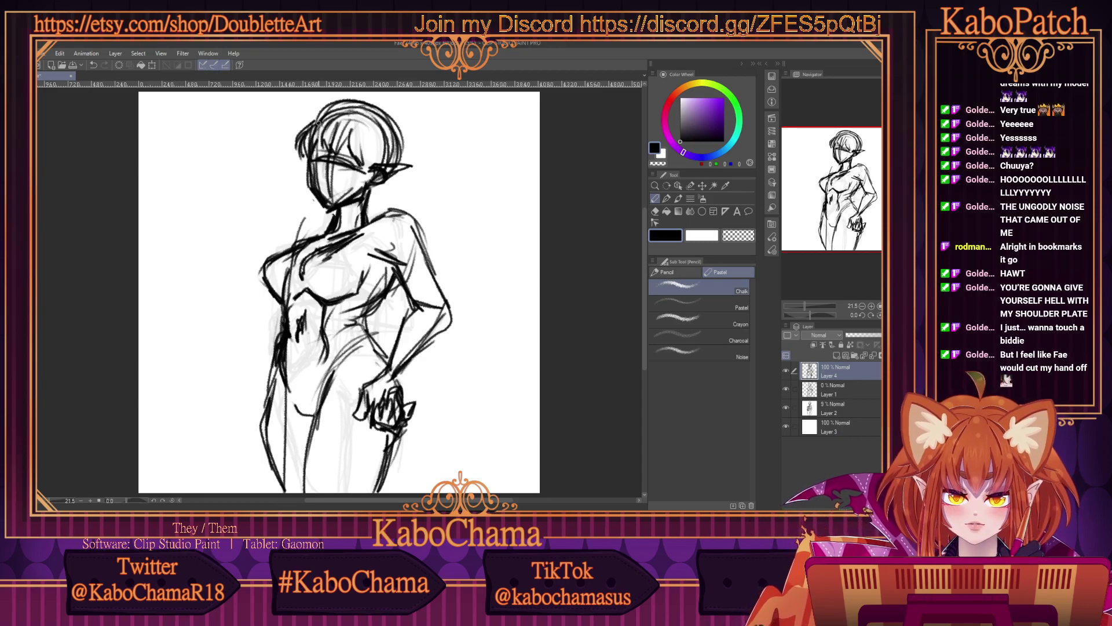
pyautogui.moveTo(333, 110); pyautogui.dragTo(295, 152)
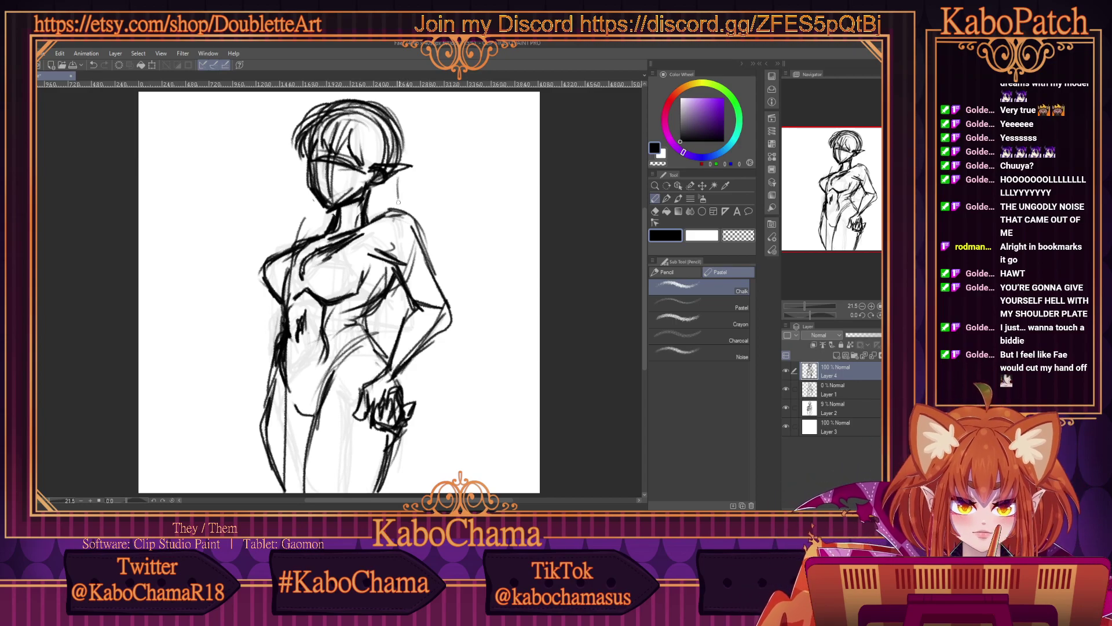
pyautogui.moveTo(398, 168); pyautogui.dragTo(391, 209)
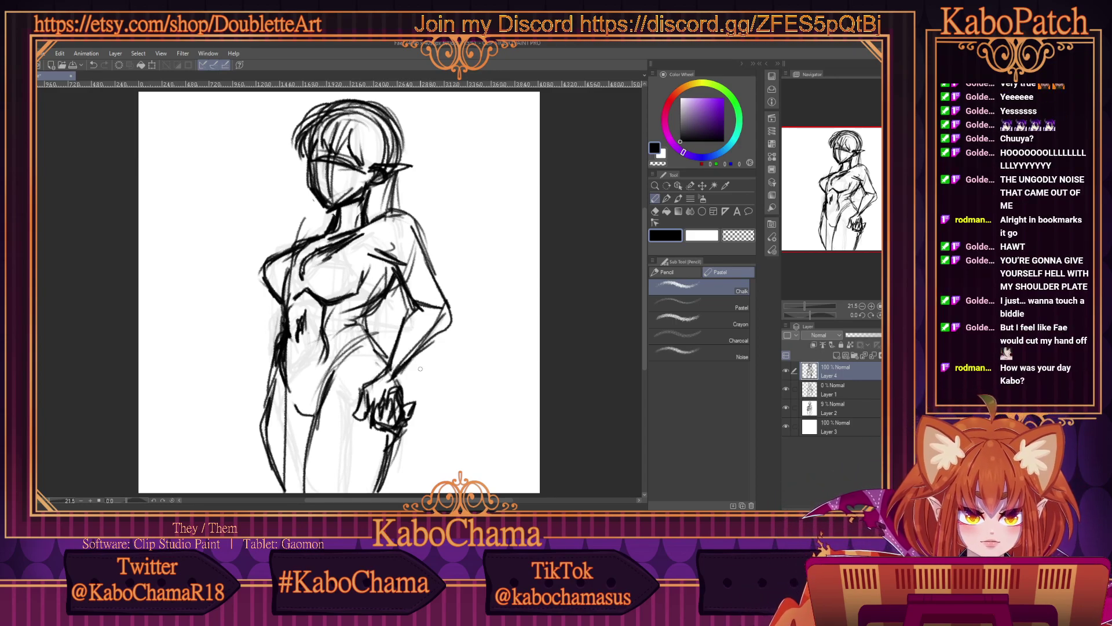
# Sketch long flowing hair curving behind the right-hand hip, plus loose strands beside the left-hand side of the neck.
pyautogui.moveTo(425, 347); pyautogui.dragTo(434, 444)
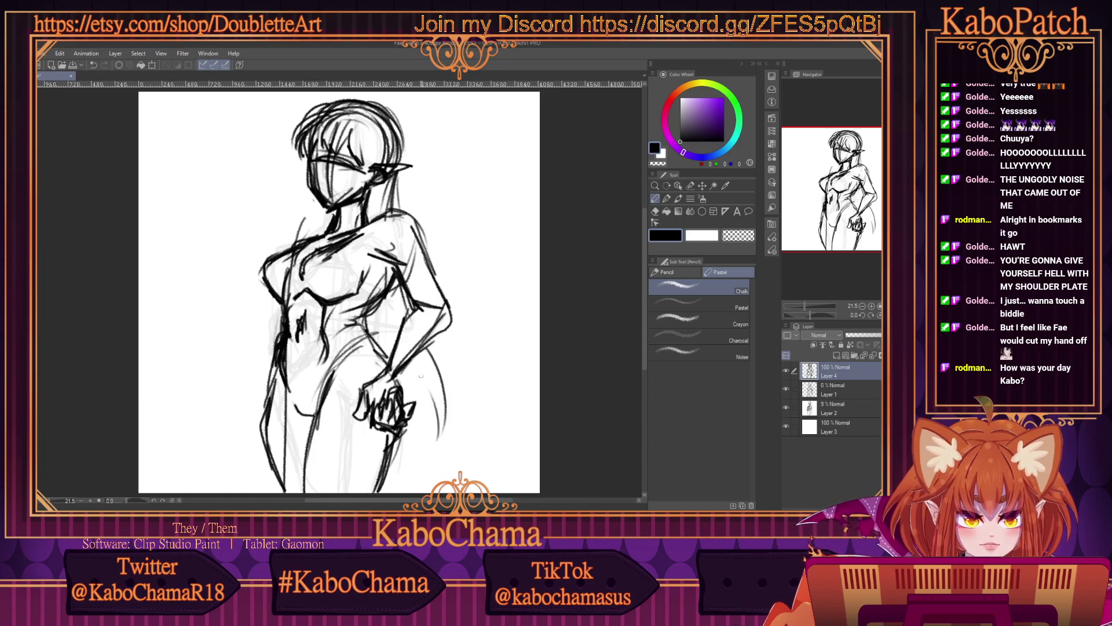
pyautogui.moveTo(429, 376)
pyautogui.mouseDown()
pyautogui.moveTo(425, 457)
pyautogui.moveTo(410, 477)
pyautogui.mouseUp()
pyautogui.moveTo(417, 424); pyautogui.dragTo(388, 476)
pyautogui.moveTo(446, 383); pyautogui.dragTo(419, 463)
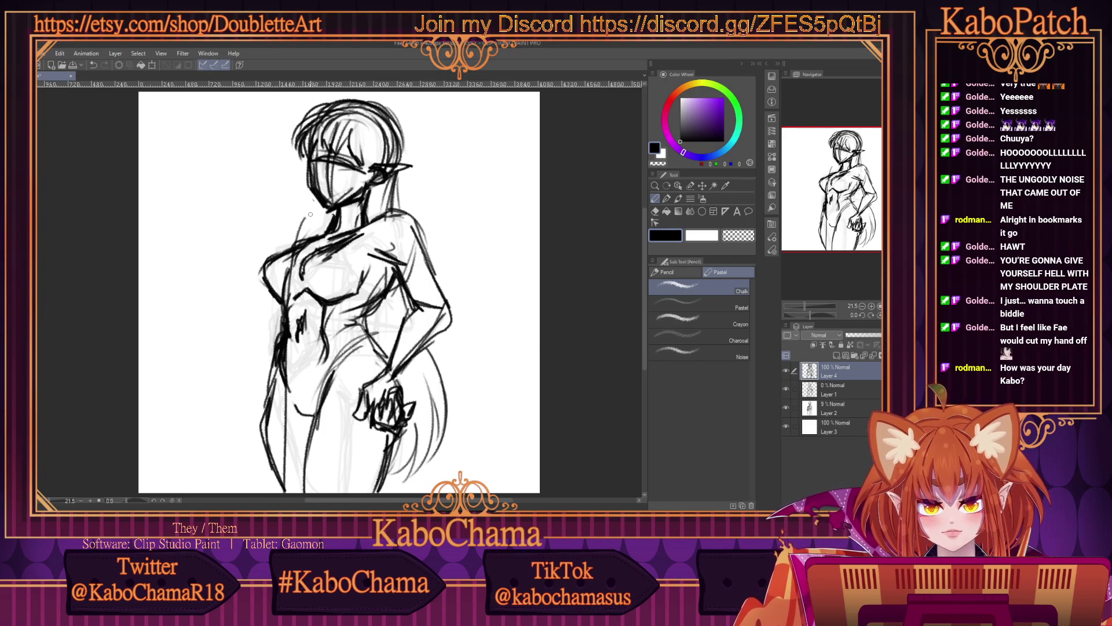
pyautogui.moveTo(314, 198); pyautogui.dragTo(301, 238)
pyautogui.moveTo(307, 234); pyautogui.dragTo(317, 201)
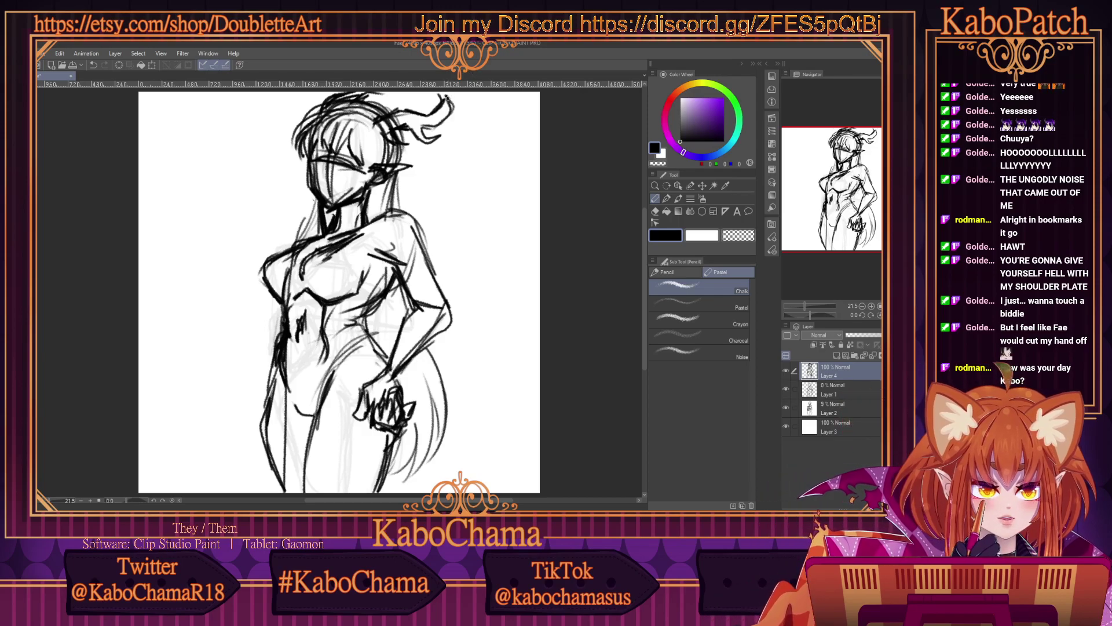
# Sketch a thin loop hanging from the branched horn with chalk, and darken the horn's base where it meets the head.
pyautogui.press('e')
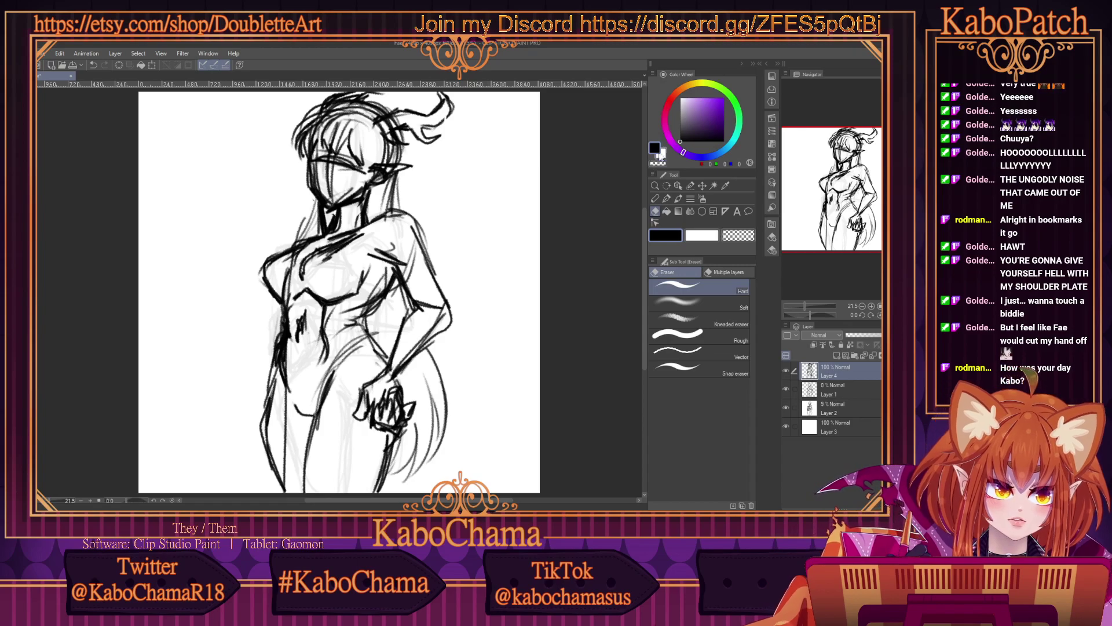
pyautogui.click(655, 198)
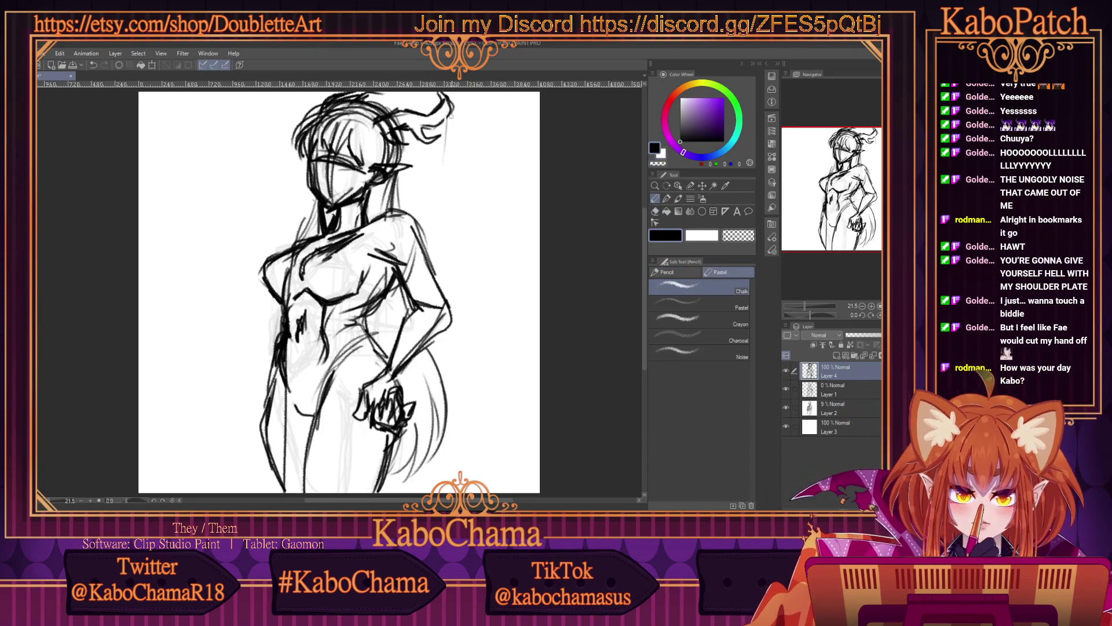
pyautogui.moveTo(451, 116); pyautogui.dragTo(426, 179)
pyautogui.moveTo(409, 134); pyautogui.dragTo(442, 174)
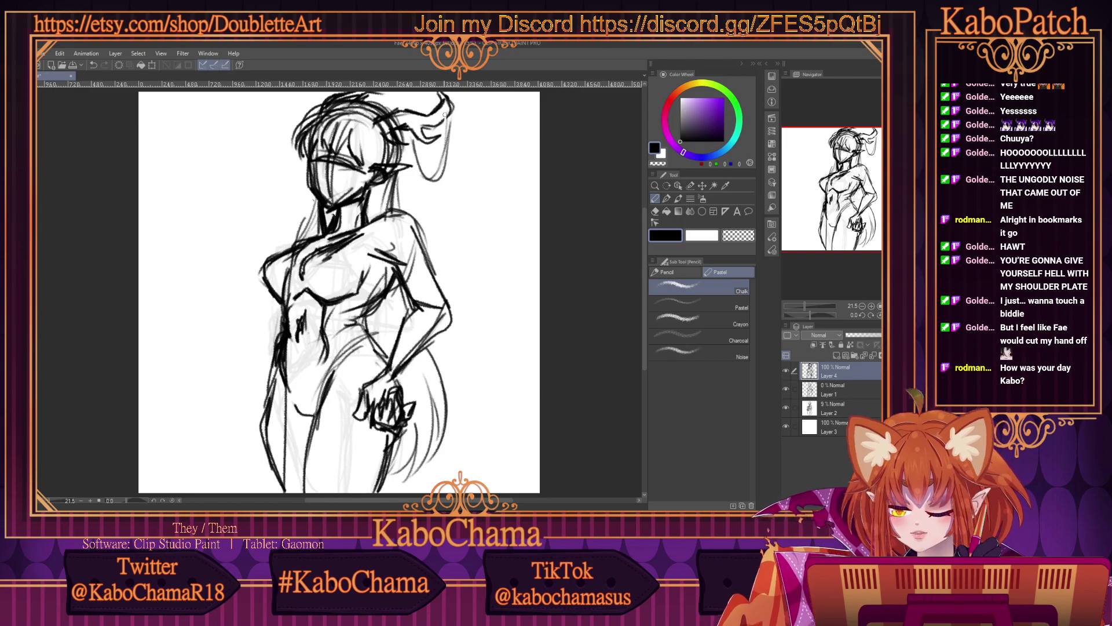
pyautogui.hotkey('ctrl', 'z')
pyautogui.hotkey('ctrl', 'z')
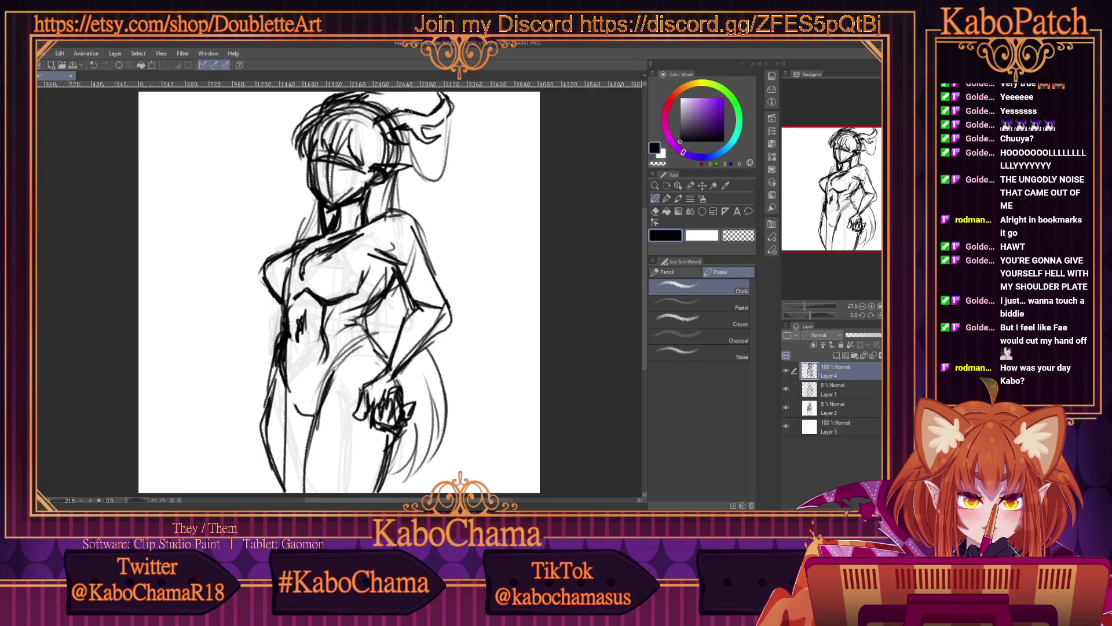
pyautogui.moveTo(404, 124); pyautogui.dragTo(394, 102)
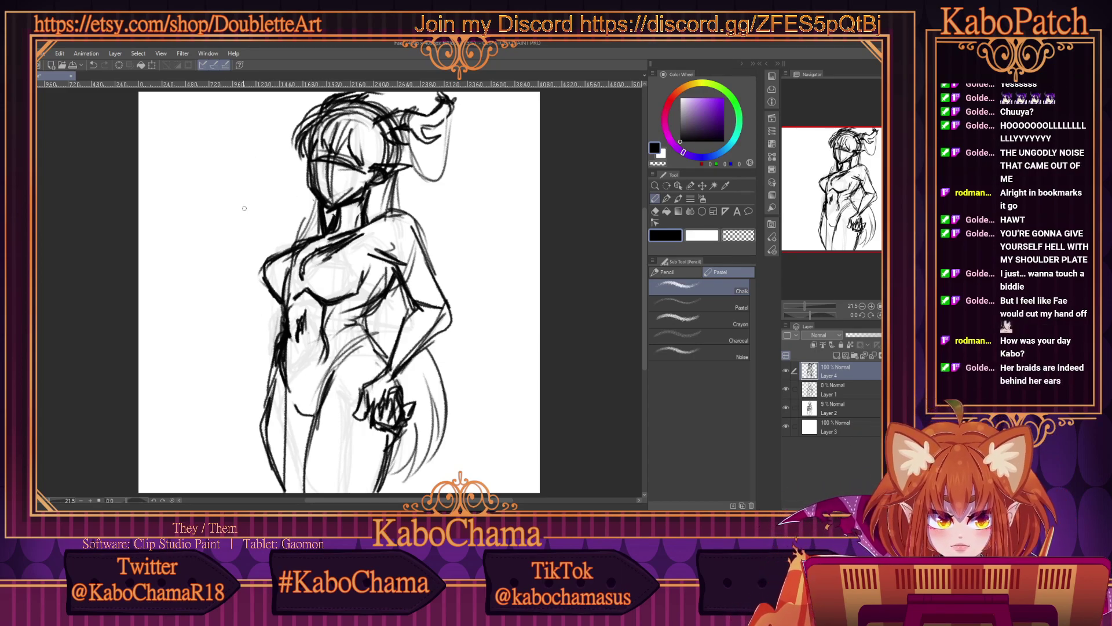
# Select the whole figure on Layer 4, move it down and scale it slightly smaller so the head and horn clear the canvas edge.
pyautogui.scroll(-1, 286, 270)
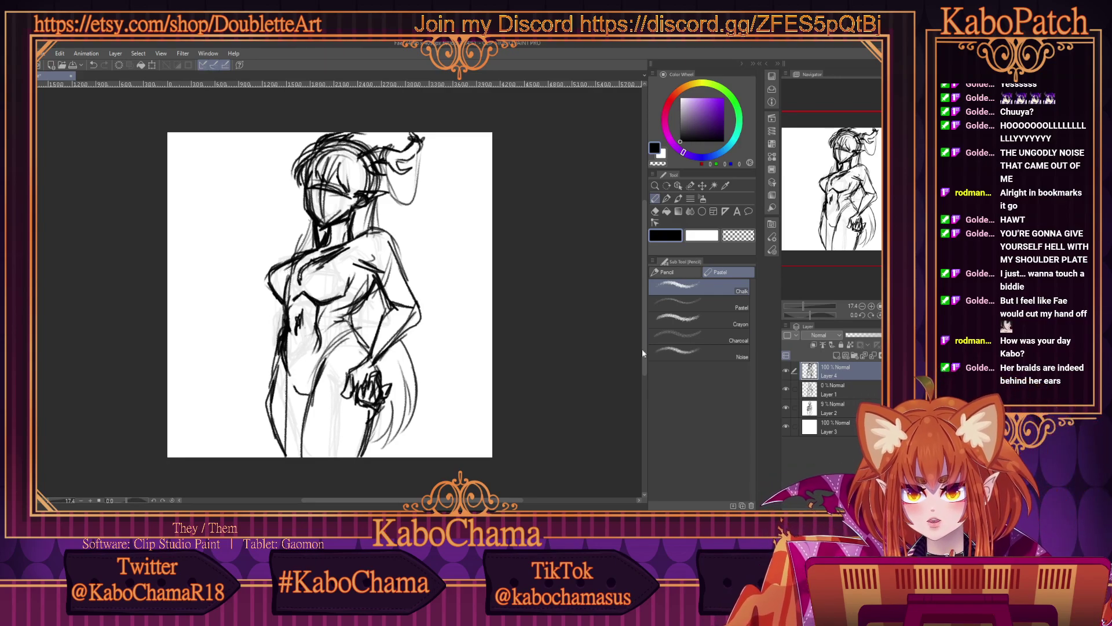
pyautogui.press('m')
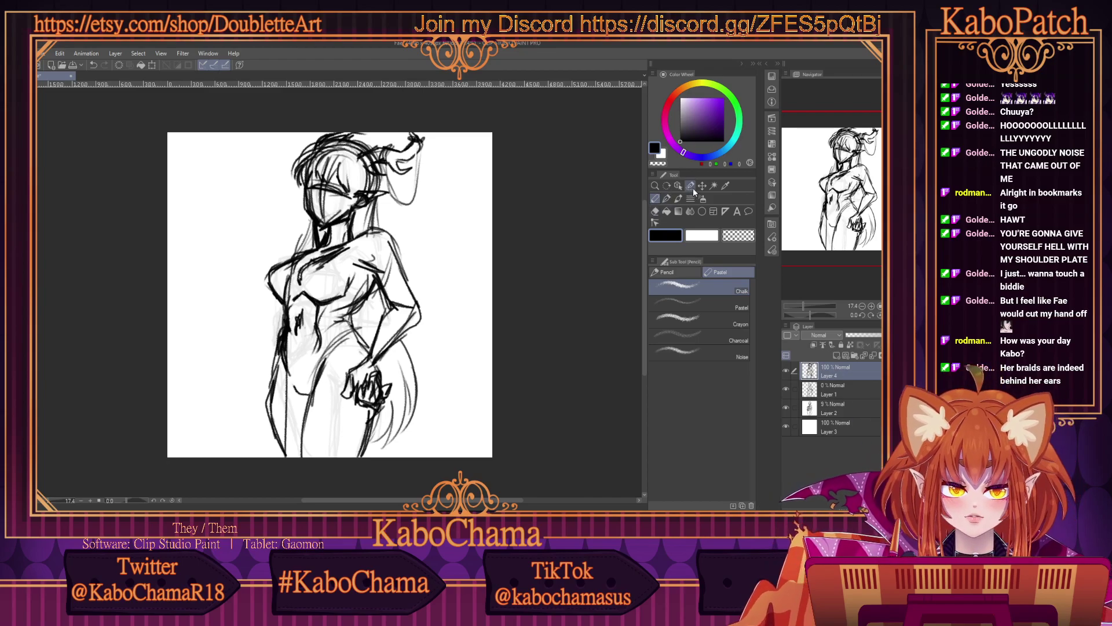
pyautogui.click(670, 284)
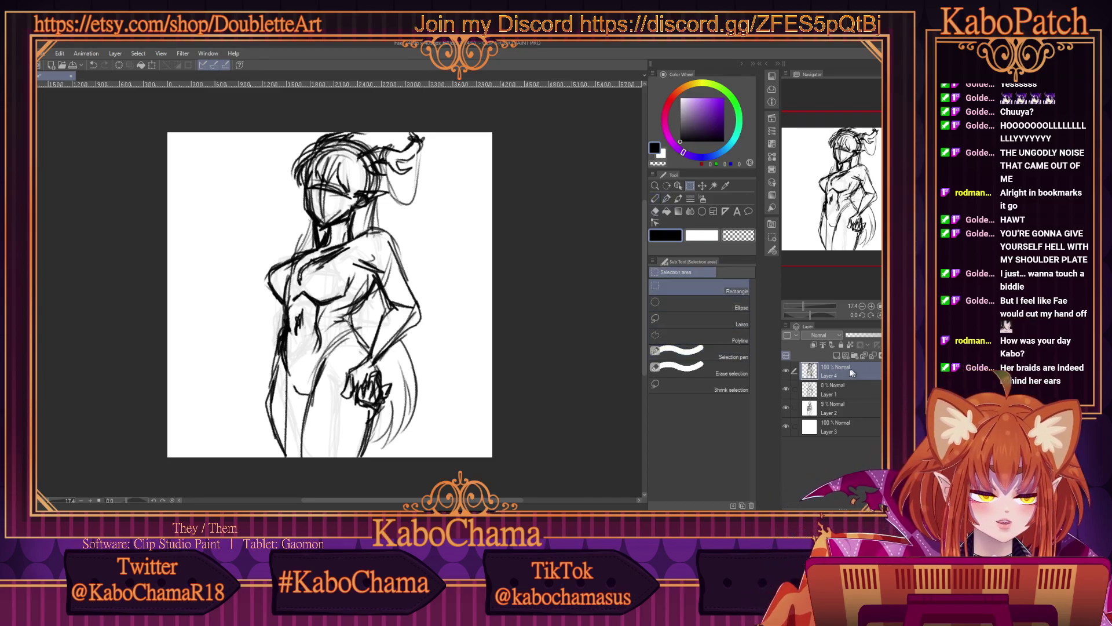
pyautogui.scroll(-1, 399, 275)
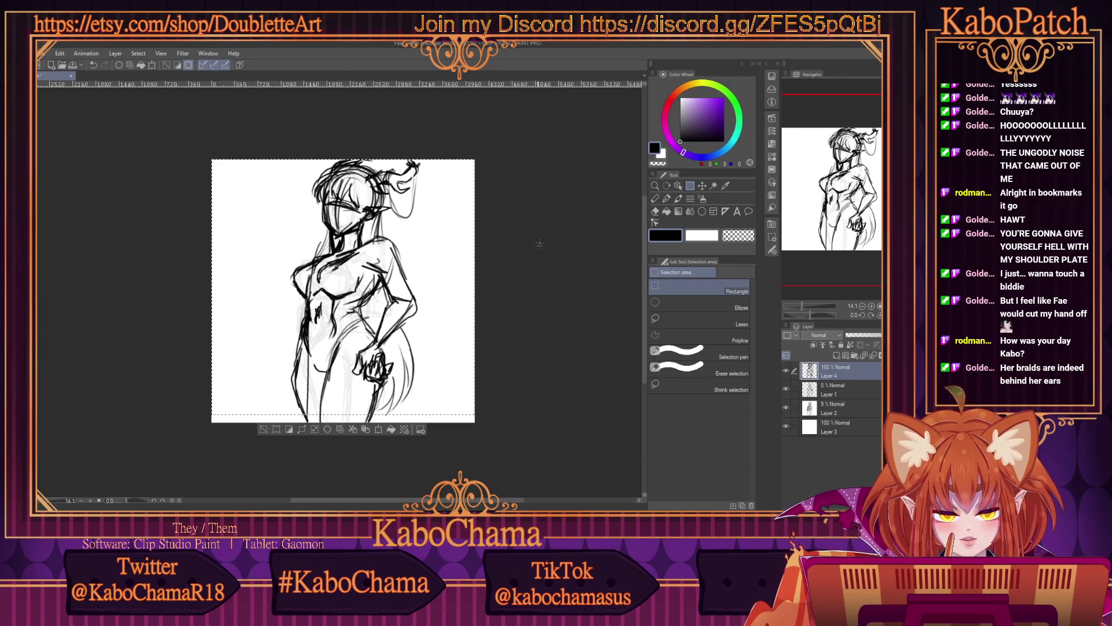
pyautogui.moveTo(514, 137); pyautogui.dragTo(196, 416)
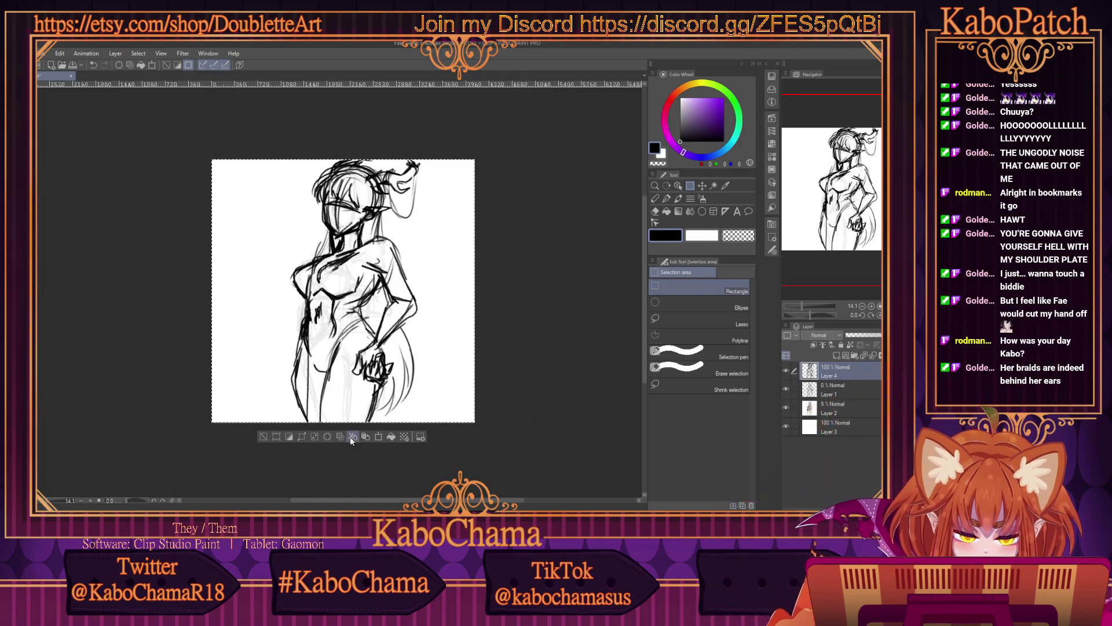
pyautogui.hotkey('ctrl', 't')
pyautogui.moveTo(403, 360); pyautogui.dragTo(398, 373)
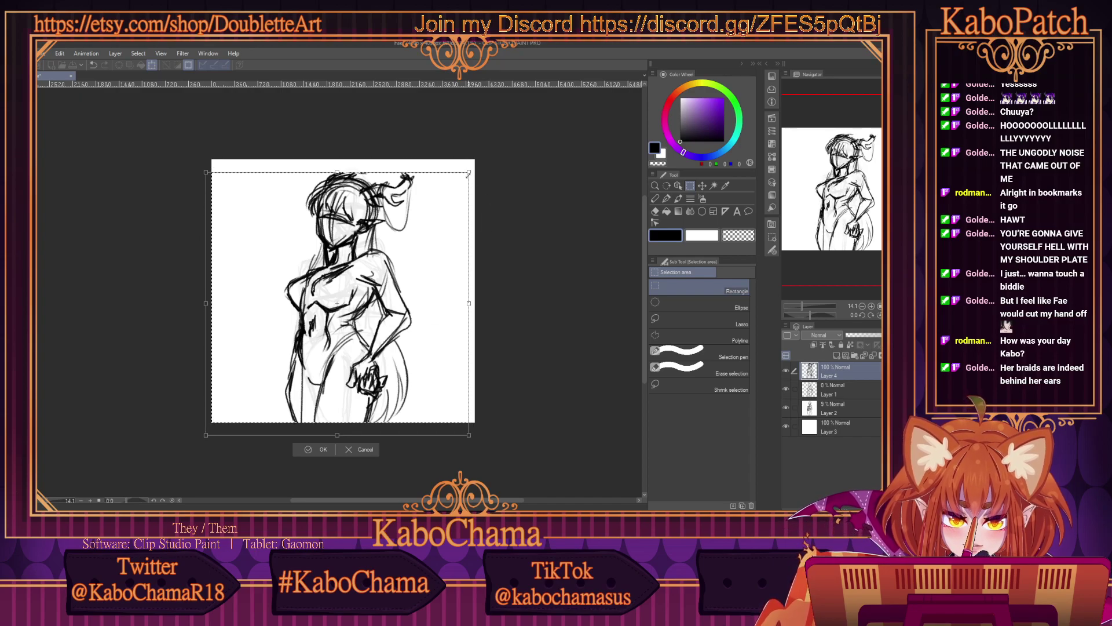
pyautogui.moveTo(468, 173); pyautogui.dragTo(440, 238)
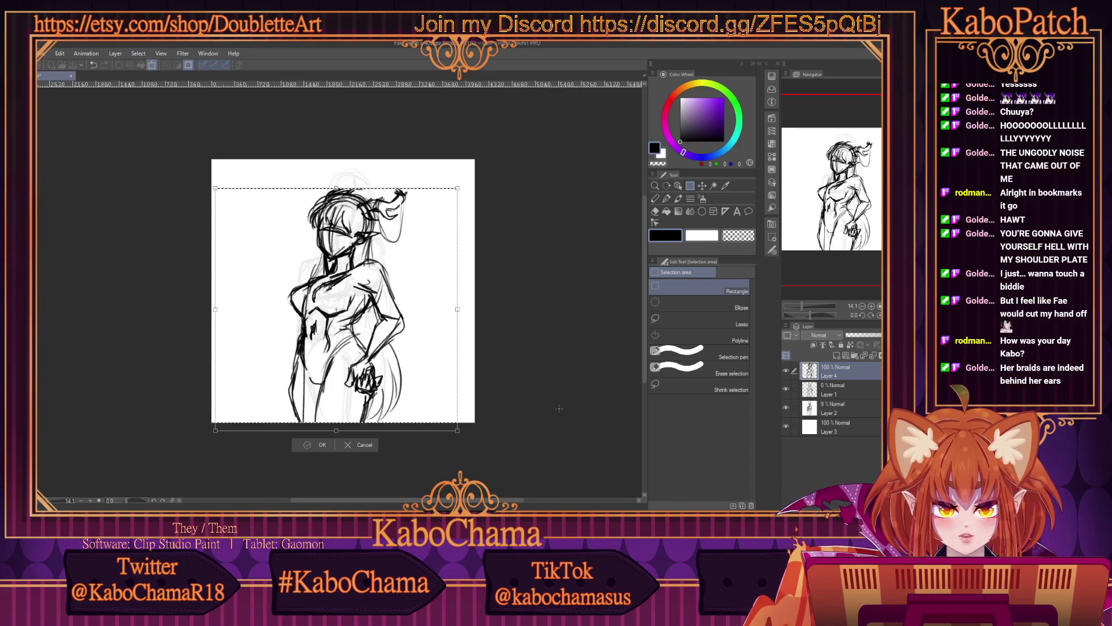
pyautogui.press('Return')
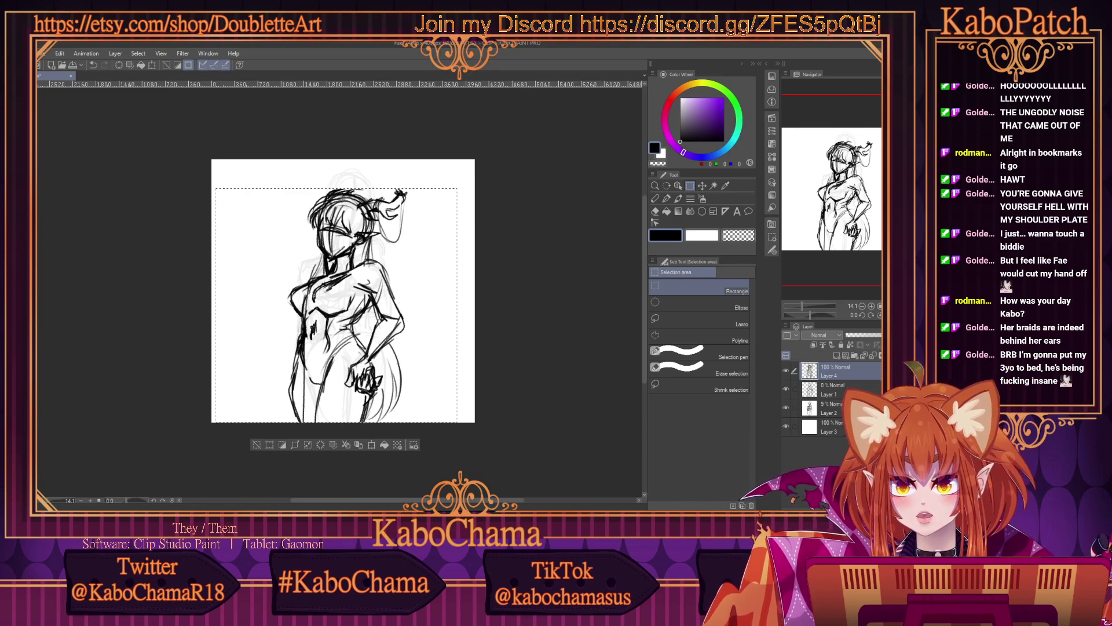
# Flip the canvas horizontally.
pyautogui.click(60, 54)
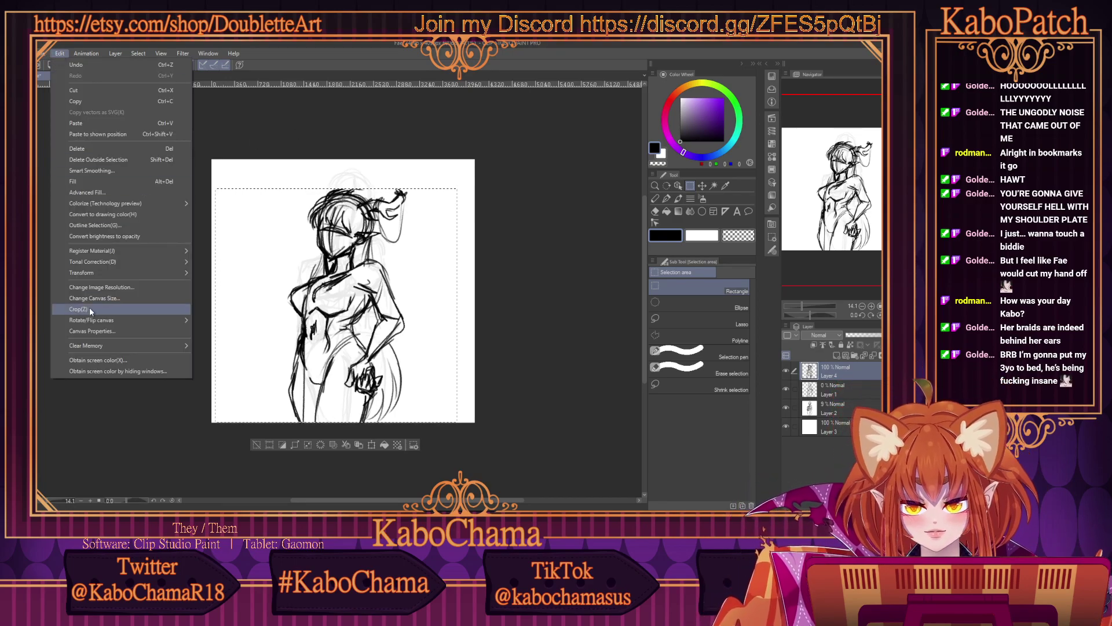
pyautogui.moveTo(130, 320)
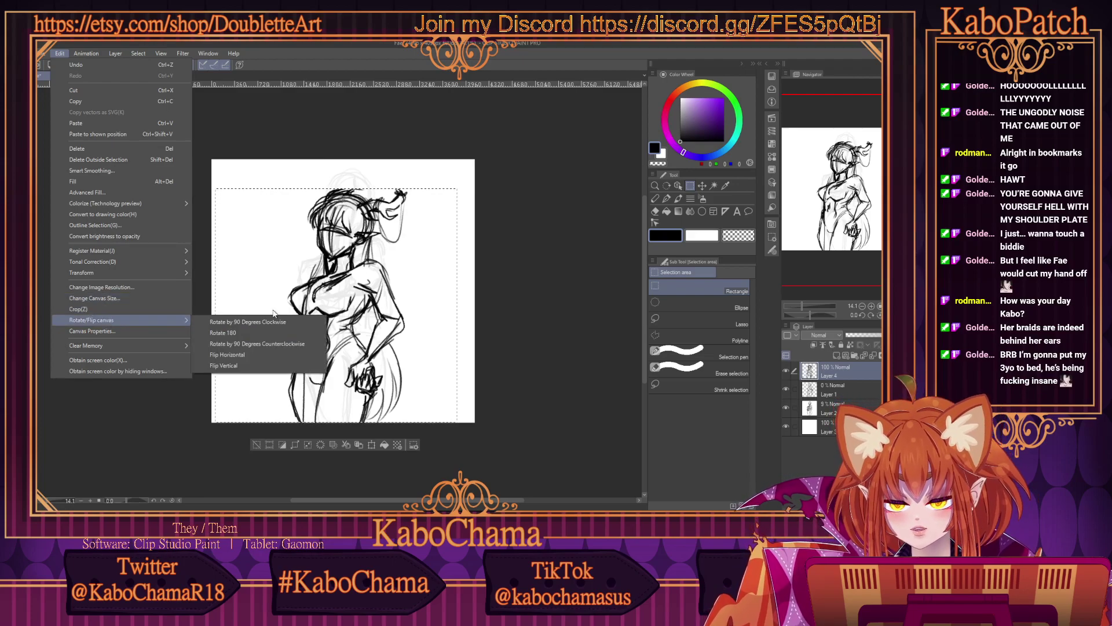
pyautogui.click(227, 354)
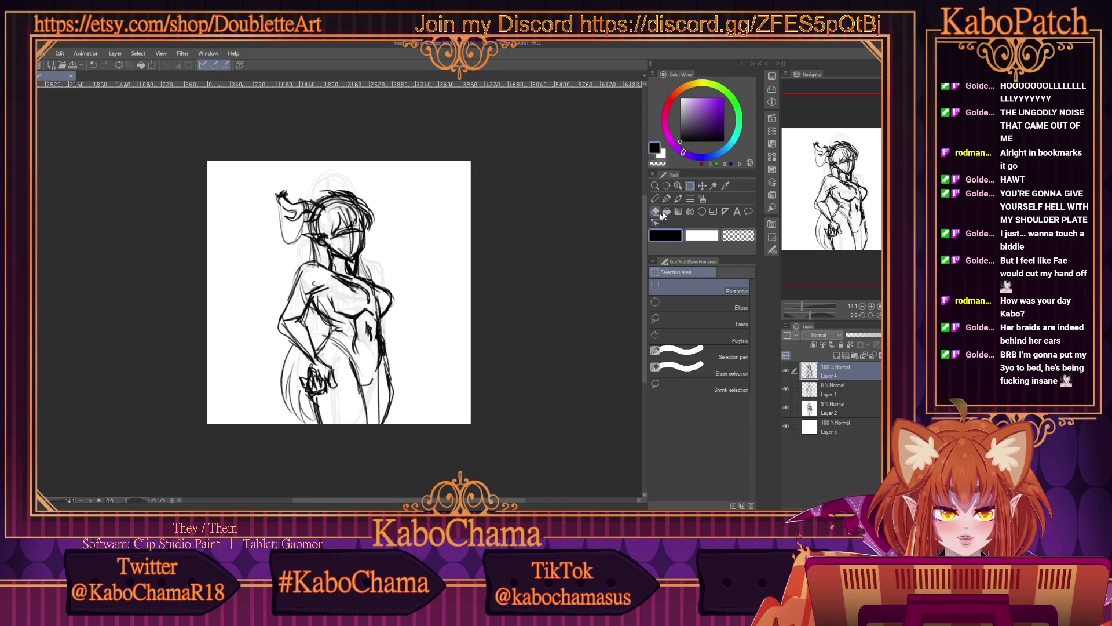
# Using chalk with transparent colour, erase the inner groin line, the stray waist strokes and the thigh line below the hand.
pyautogui.press('p')
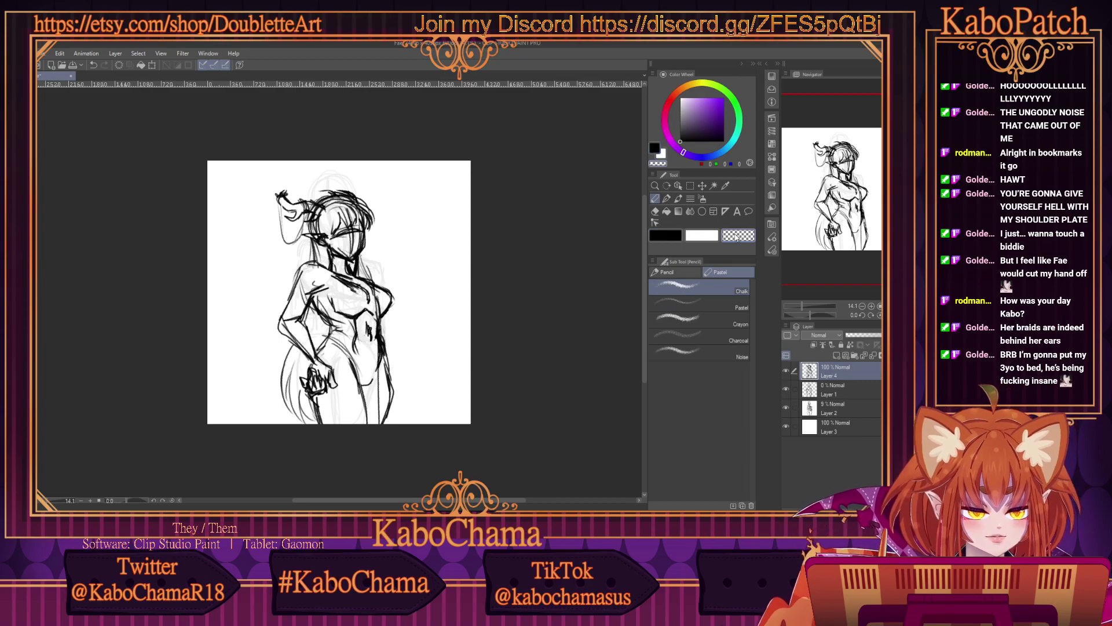
pyautogui.scroll(5, 368, 360)
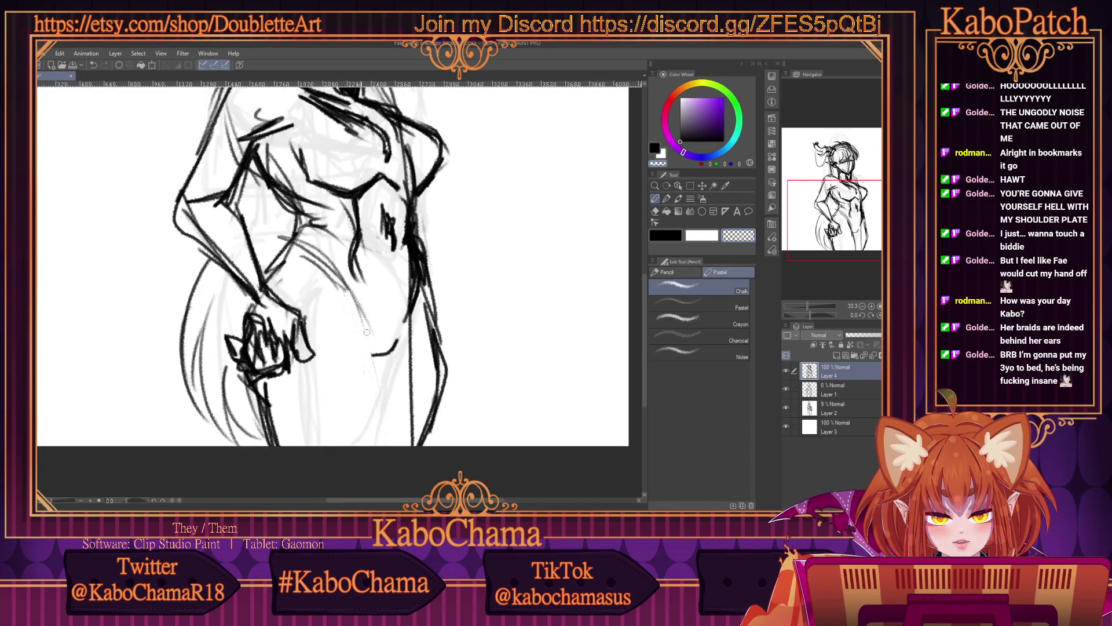
pyautogui.moveTo(350, 294); pyautogui.dragTo(371, 333)
pyautogui.moveTo(404, 238)
pyautogui.mouseDown()
pyautogui.moveTo(402, 322)
pyautogui.moveTo(405, 219)
pyautogui.moveTo(392, 180)
pyautogui.moveTo(412, 242)
pyautogui.moveTo(416, 229)
pyautogui.moveTo(423, 298)
pyautogui.moveTo(427, 289)
pyautogui.moveTo(448, 339)
pyautogui.moveTo(435, 301)
pyautogui.mouseUp()
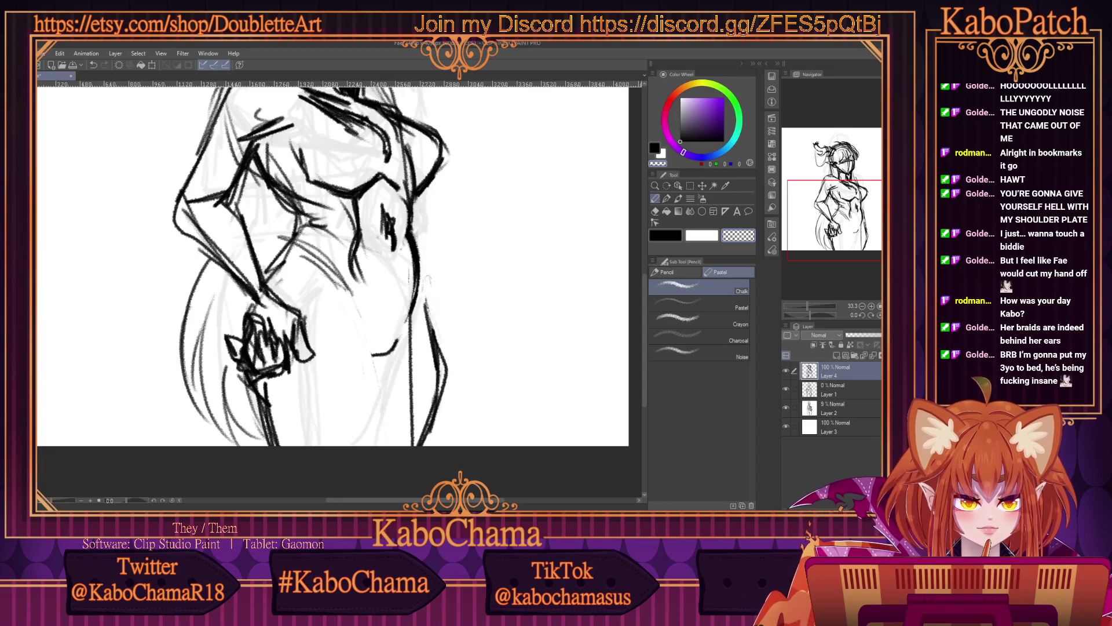
pyautogui.scroll(-2, 431, 289)
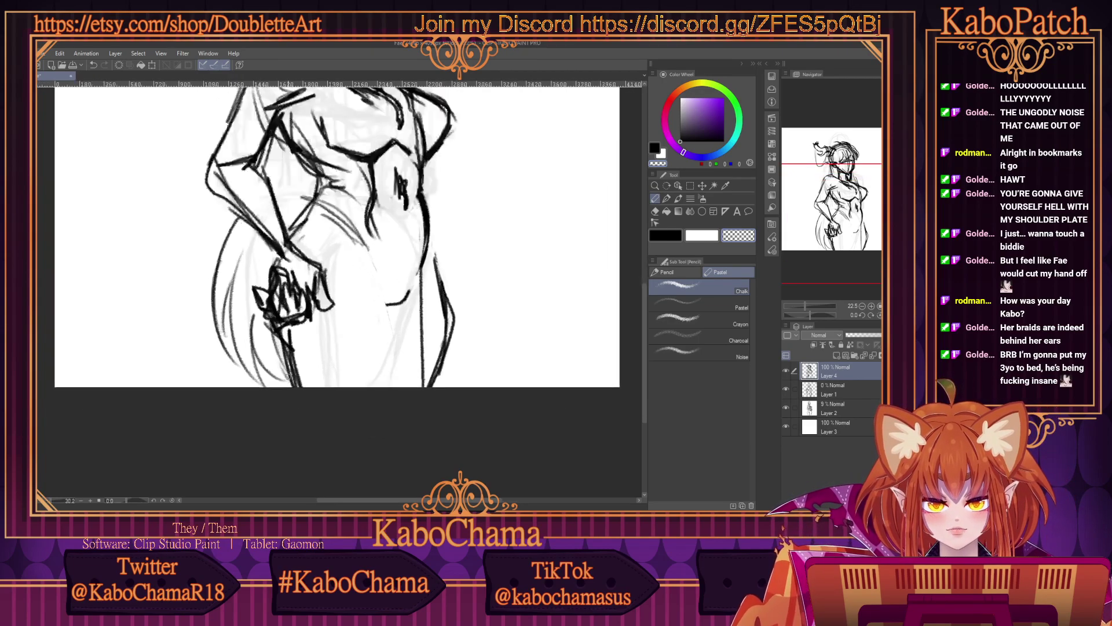
pyautogui.moveTo(301, 371)
pyautogui.mouseDown()
pyautogui.moveTo(270, 326)
pyautogui.moveTo(284, 328)
pyautogui.mouseUp()
# Erase the leftover hip lines, thin the left-hand abdominal line, and rework the right-hand breast into a rounder contour.
pyautogui.scroll(-3, 244, 273)
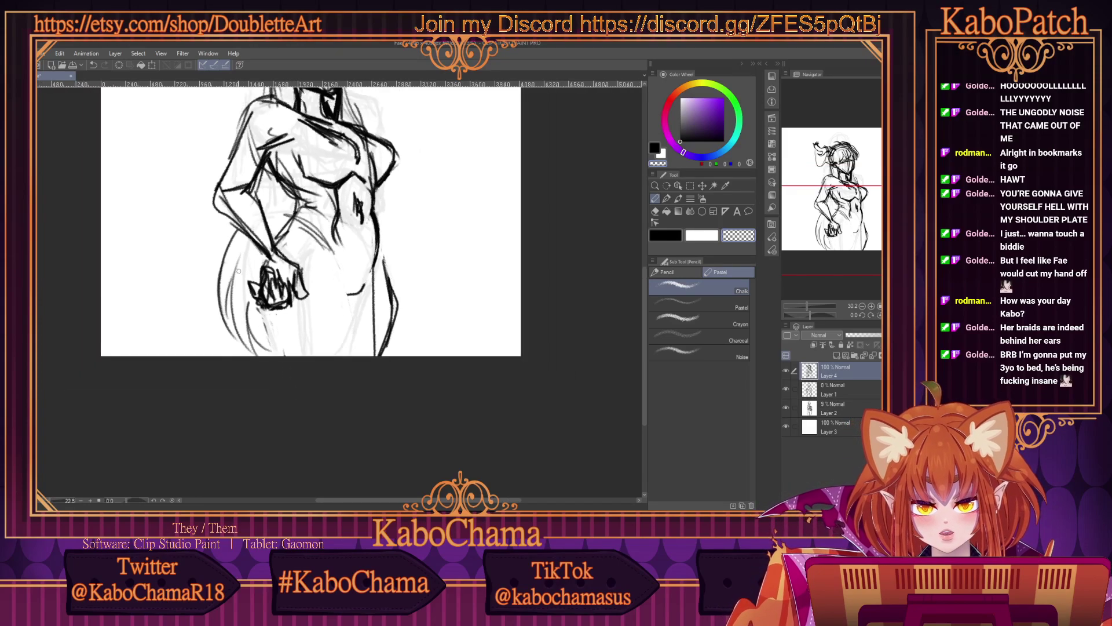
pyautogui.scroll(3, 253, 173)
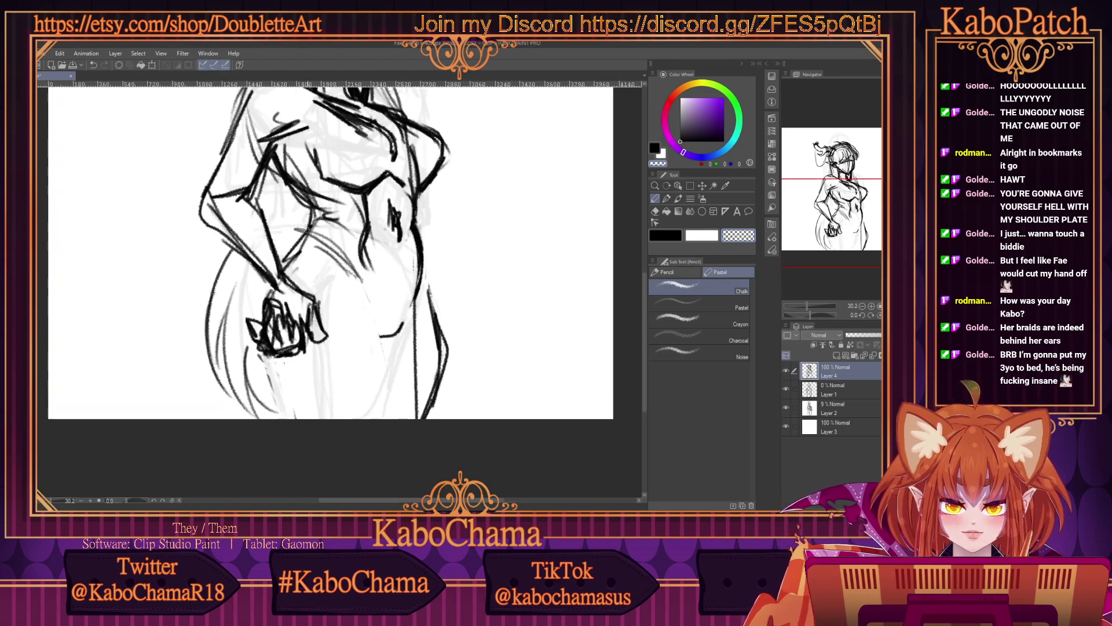
pyautogui.moveTo(307, 233)
pyautogui.mouseDown()
pyautogui.moveTo(320, 262)
pyautogui.moveTo(300, 253)
pyautogui.moveTo(364, 286)
pyautogui.moveTo(349, 263)
pyautogui.moveTo(377, 262)
pyautogui.moveTo(370, 247)
pyautogui.moveTo(367, 270)
pyautogui.moveTo(374, 230)
pyautogui.moveTo(347, 195)
pyautogui.mouseUp()
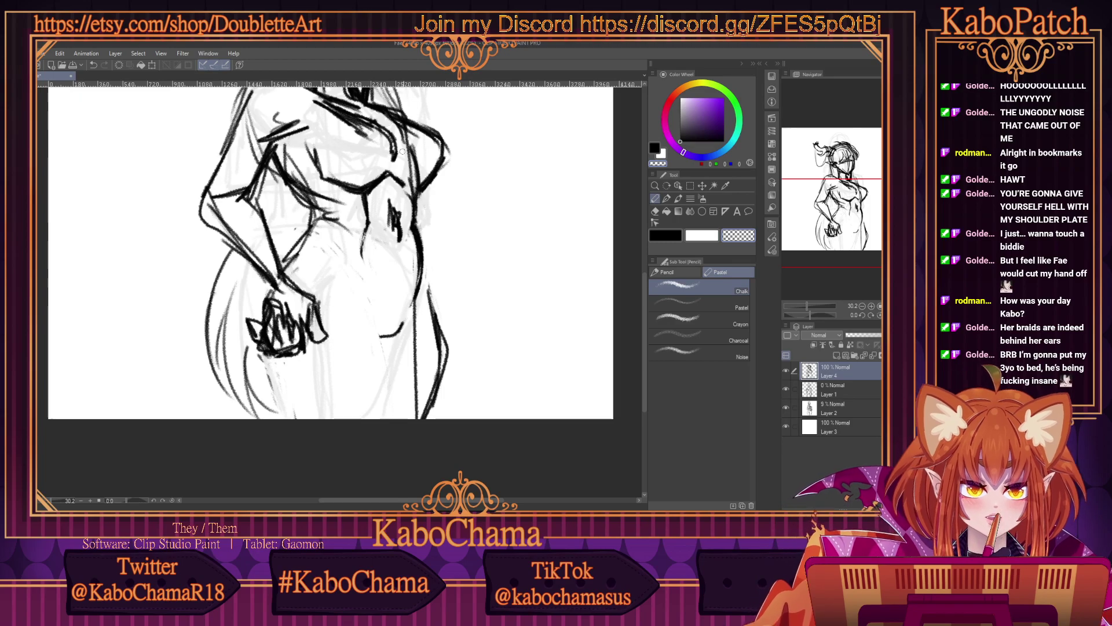
pyautogui.moveTo(400, 144)
pyautogui.mouseDown()
pyautogui.moveTo(411, 184)
pyautogui.moveTo(406, 146)
pyautogui.moveTo(430, 149)
pyautogui.moveTo(426, 133)
pyautogui.moveTo(425, 176)
pyautogui.moveTo(428, 138)
pyautogui.moveTo(427, 168)
pyautogui.moveTo(441, 173)
pyautogui.moveTo(442, 139)
pyautogui.moveTo(416, 197)
pyautogui.moveTo(447, 145)
pyautogui.moveTo(418, 197)
pyautogui.moveTo(392, 180)
pyautogui.mouseUp()
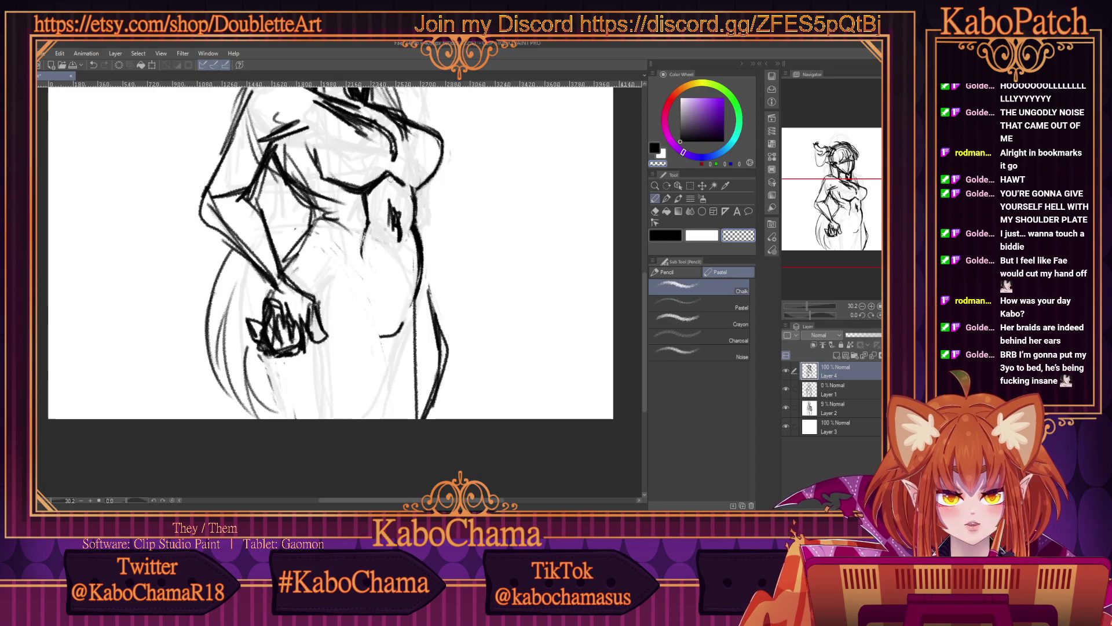
# Redraw the torso contour inside the bent arm from armpit to waist, and trim it to a cleaner line with transparent chalk.
pyautogui.scroll(-2, 271, 189)
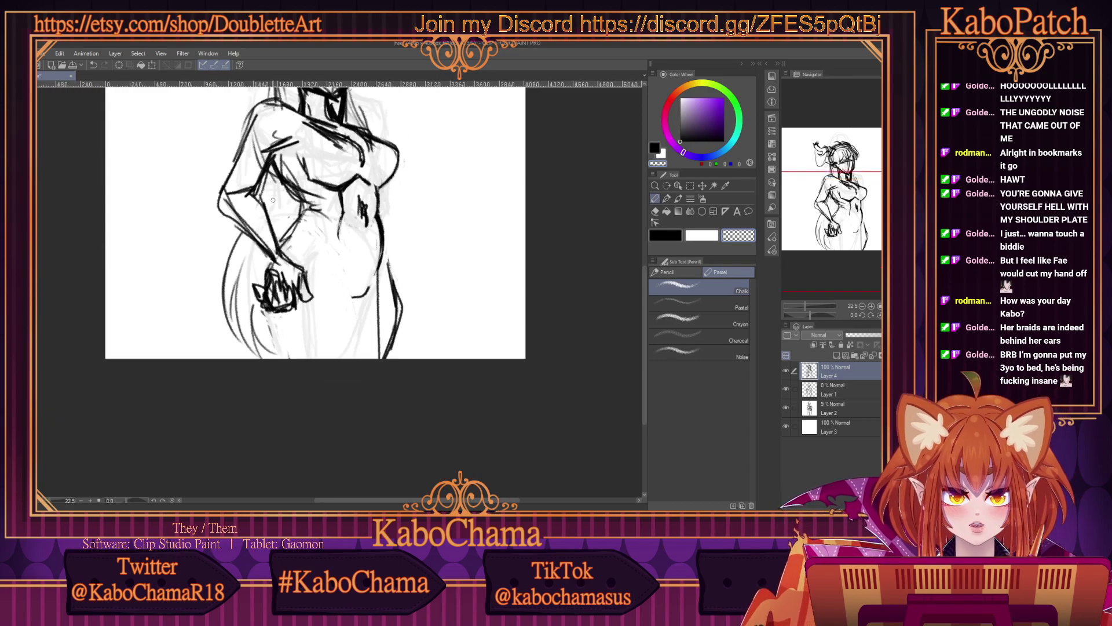
pyautogui.moveTo(644, 347); pyautogui.dragTo(642, 311)
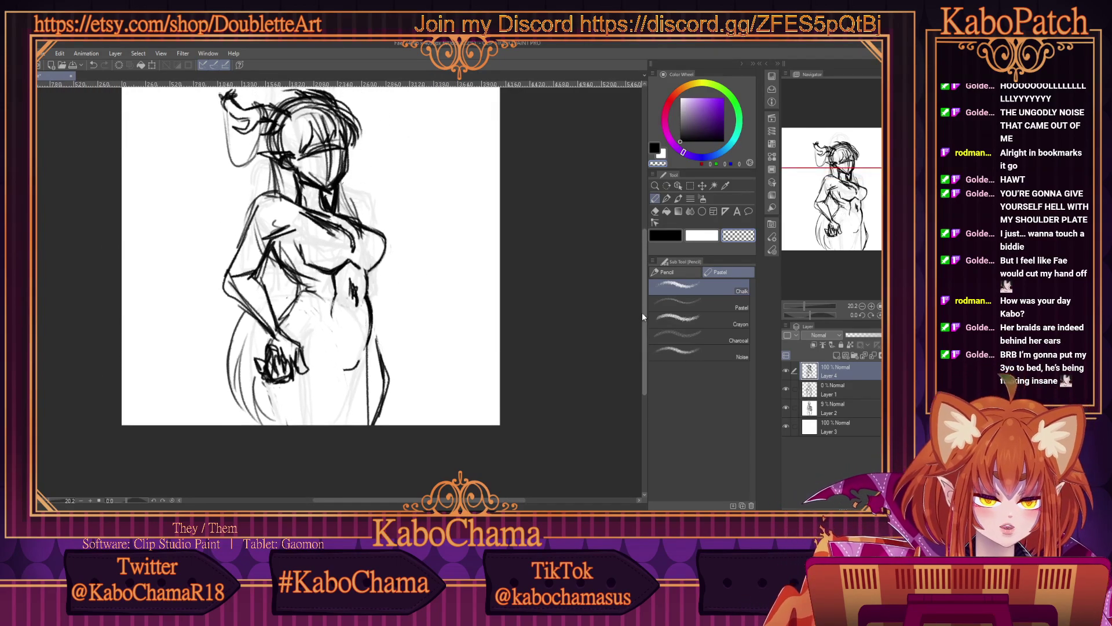
pyautogui.scroll(1, 235, 389)
pyautogui.scroll(1, 307, 241)
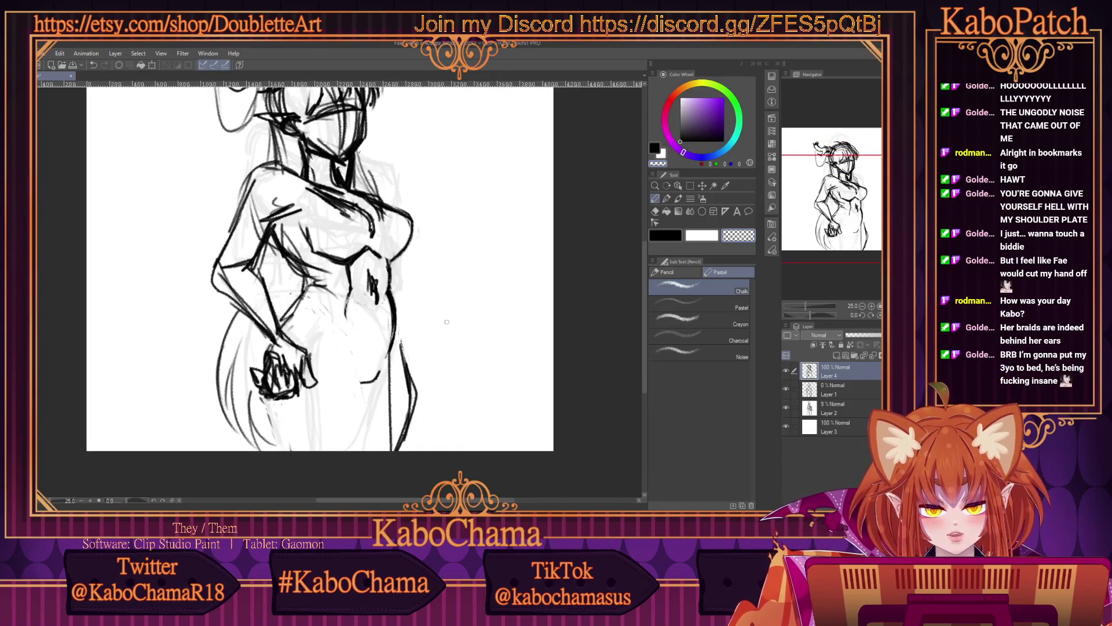
pyautogui.press('c')
pyautogui.moveTo(298, 277)
pyautogui.mouseDown()
pyautogui.moveTo(277, 229)
pyautogui.moveTo(298, 264)
pyautogui.moveTo(272, 223)
pyautogui.mouseUp()
pyautogui.press('c')
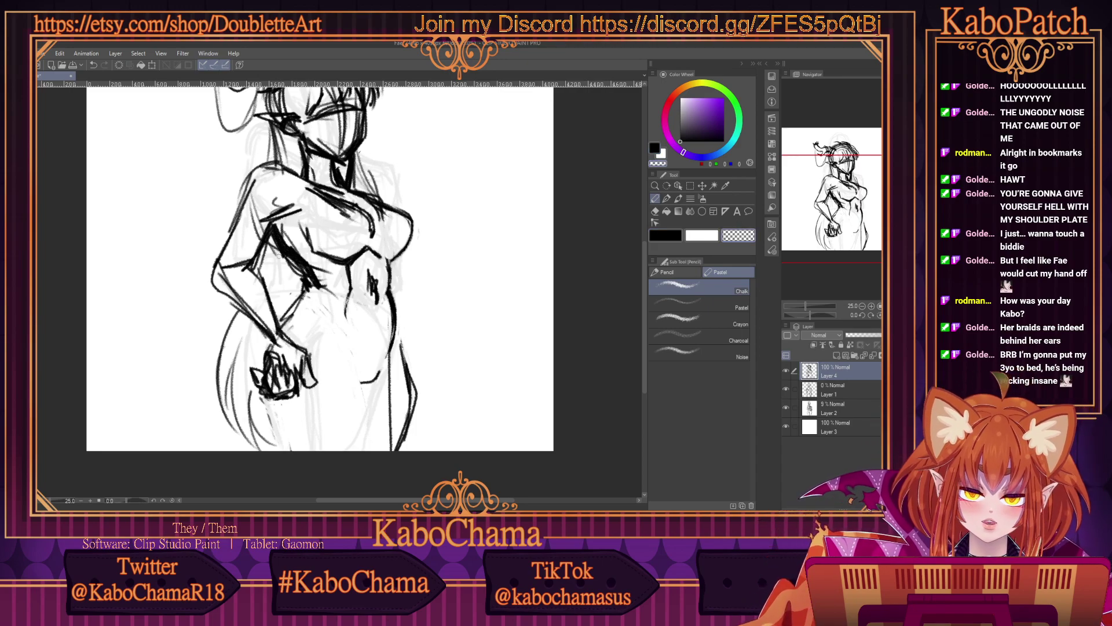
pyautogui.moveTo(291, 265)
pyautogui.mouseDown()
pyautogui.moveTo(270, 235)
pyautogui.moveTo(308, 271)
pyautogui.moveTo(307, 289)
pyautogui.moveTo(292, 269)
pyautogui.moveTo(315, 272)
pyautogui.moveTo(292, 250)
pyautogui.moveTo(333, 293)
pyautogui.mouseUp()
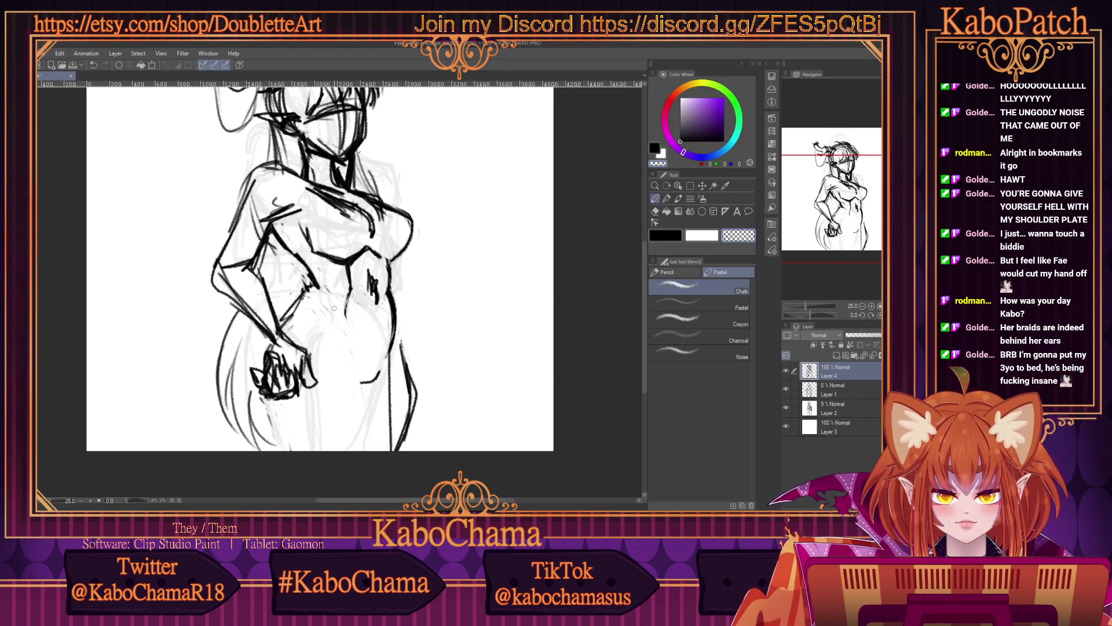
# Trim the torso line inside the bent arm, and draw the inner thigh line from the groin and the outer thigh line behind the hand in black chalk.
pyautogui.moveTo(274, 225); pyautogui.dragTo(290, 249)
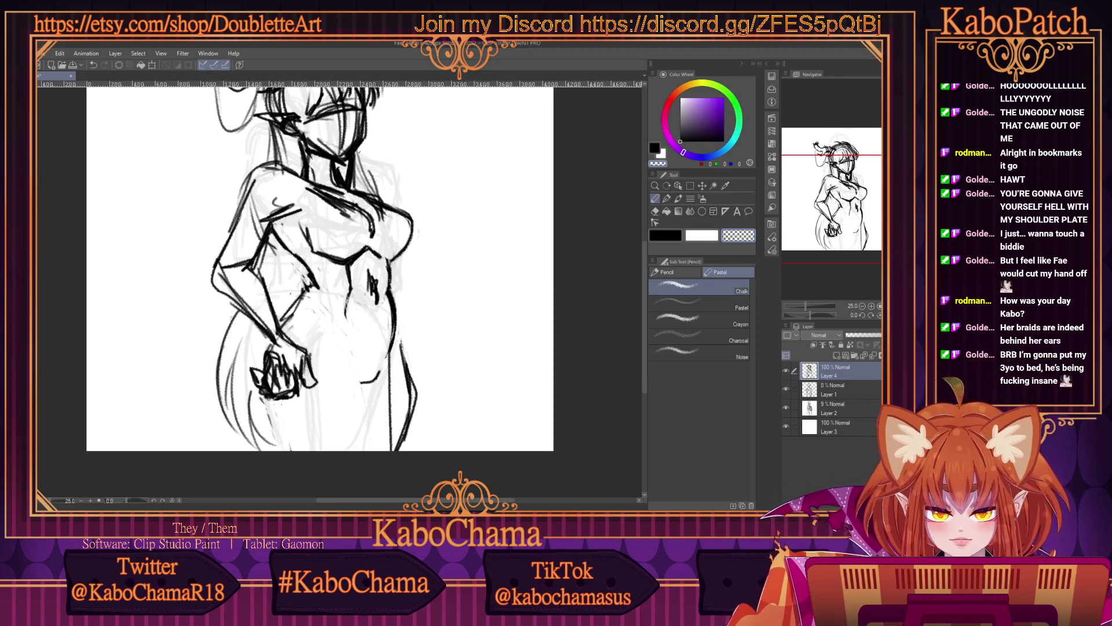
pyautogui.press('c')
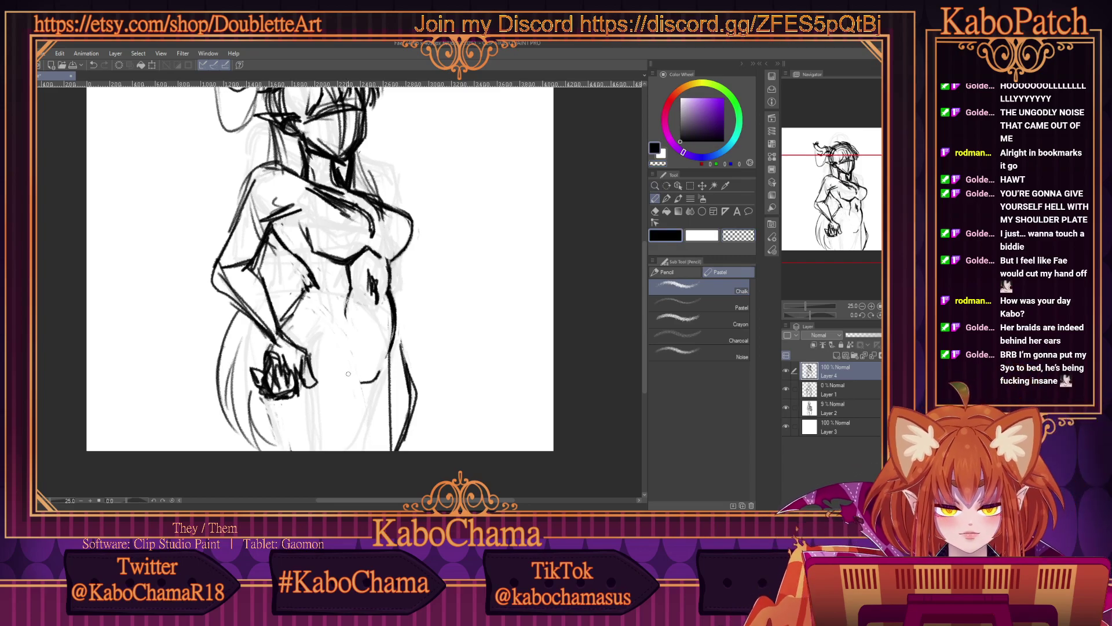
pyautogui.moveTo(342, 374); pyautogui.dragTo(310, 451)
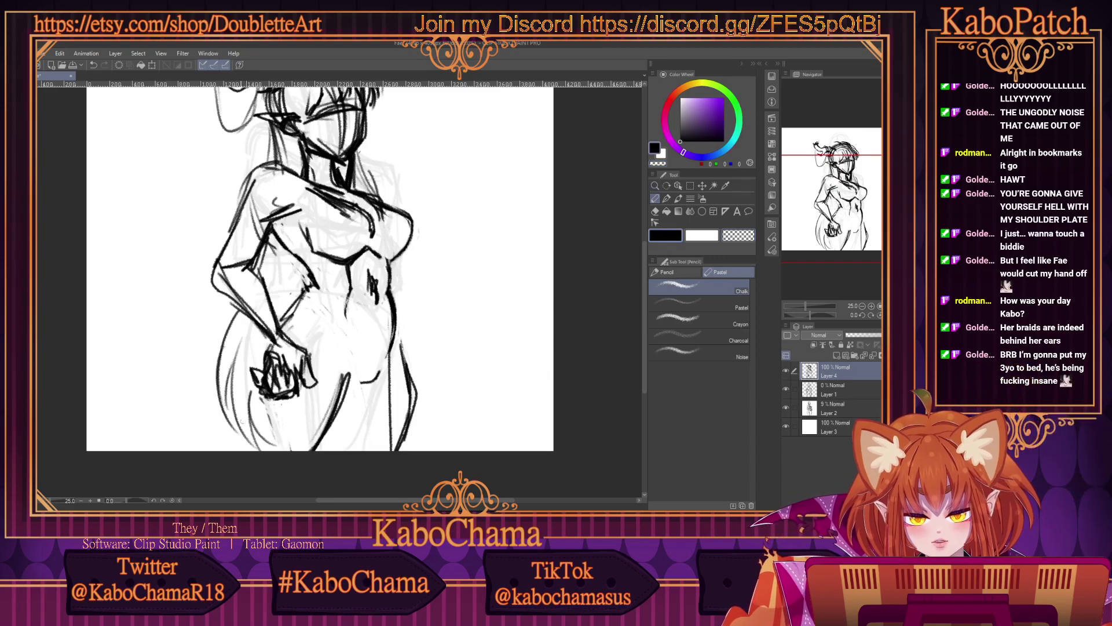
pyautogui.moveTo(266, 335)
pyautogui.mouseDown()
pyautogui.moveTo(248, 377)
pyautogui.moveTo(254, 370)
pyautogui.mouseUp()
pyautogui.moveTo(255, 384); pyautogui.dragTo(240, 451)
pyautogui.moveTo(264, 347); pyautogui.dragTo(256, 373)
pyautogui.moveTo(343, 366); pyautogui.dragTo(332, 432)
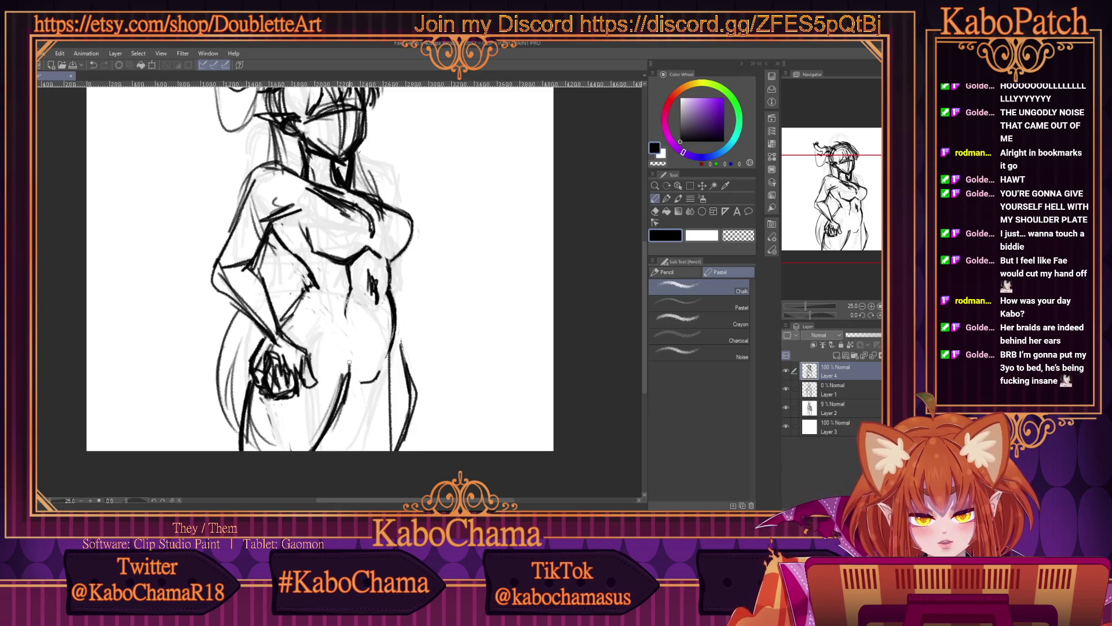
# Draw the angled groin line and darken the right-hand waist, hip and outer thigh contour in black chalk.
pyautogui.moveTo(352, 341); pyautogui.dragTo(345, 379)
pyautogui.moveTo(405, 331)
pyautogui.mouseDown()
pyautogui.moveTo(412, 381)
pyautogui.moveTo(398, 347)
pyautogui.moveTo(400, 429)
pyautogui.mouseUp()
pyautogui.moveTo(406, 376); pyautogui.dragTo(389, 448)
pyautogui.moveTo(387, 340); pyautogui.dragTo(352, 387)
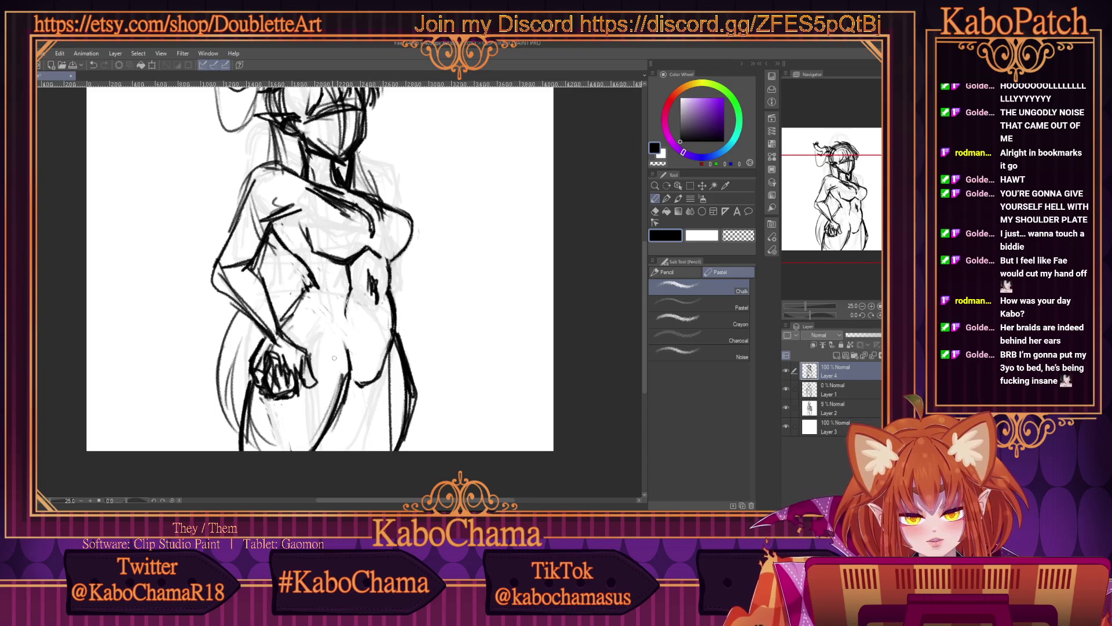
pyautogui.moveTo(337, 426)
pyautogui.mouseDown()
pyautogui.moveTo(328, 458)
pyautogui.moveTo(327, 445)
pyautogui.mouseUp()
pyautogui.moveTo(356, 384)
pyautogui.mouseDown()
pyautogui.moveTo(348, 418)
pyautogui.moveTo(377, 380)
pyautogui.mouseUp()
pyautogui.moveTo(390, 338); pyautogui.dragTo(370, 381)
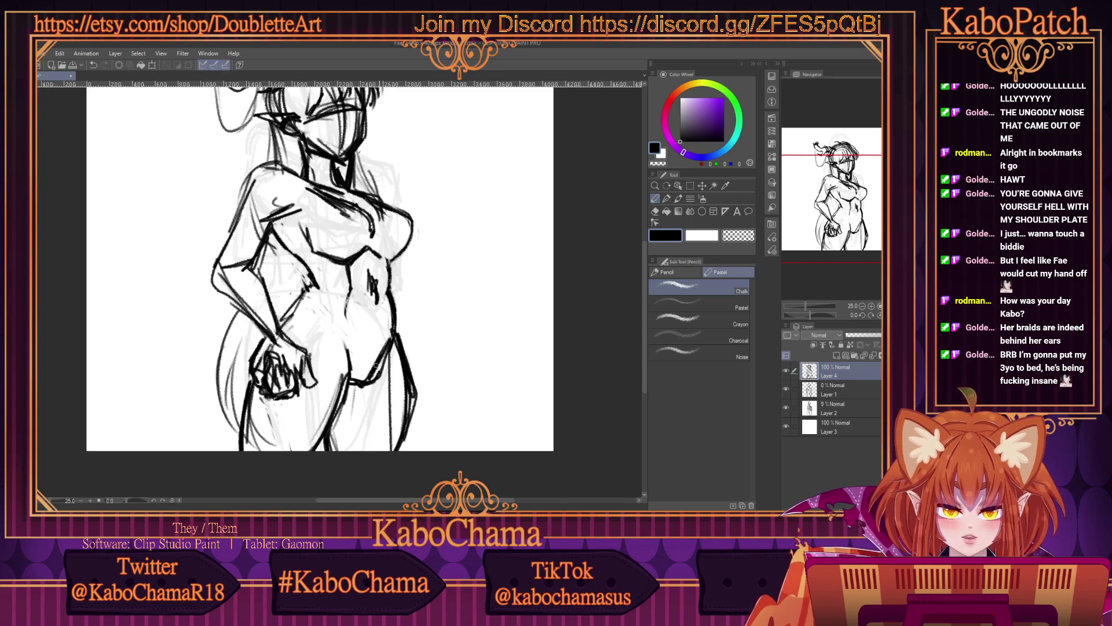
pyautogui.moveTo(392, 300); pyautogui.dragTo(387, 345)
# Erase the straight vertical line inside the right-hand thigh and trim the hip contour with transparent chalk.
pyautogui.scroll(-2, 231, 346)
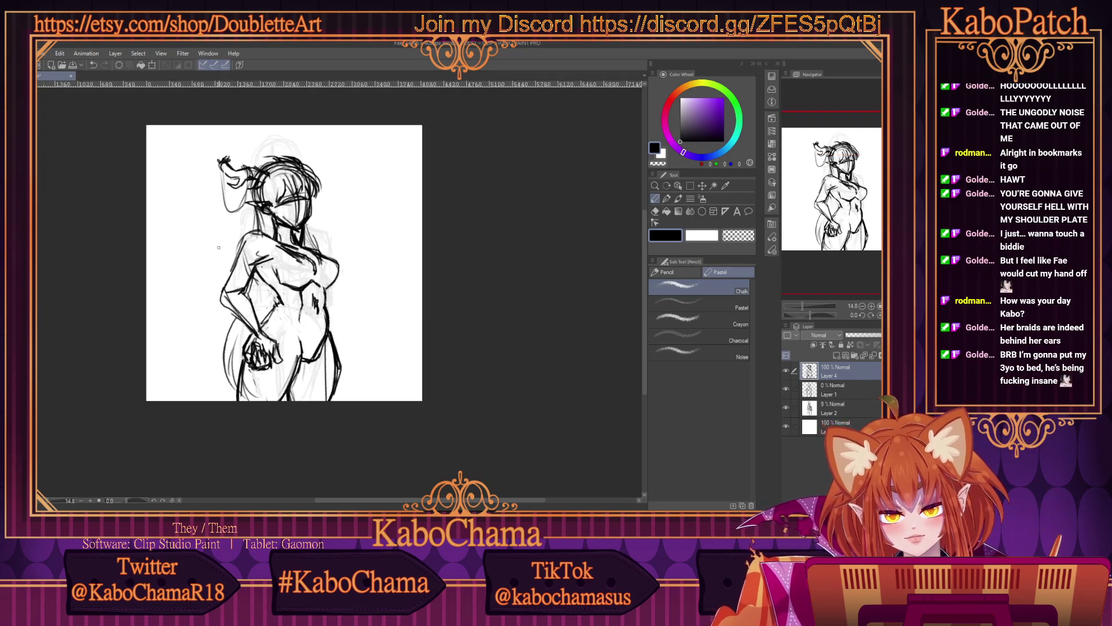
pyautogui.click(739, 234)
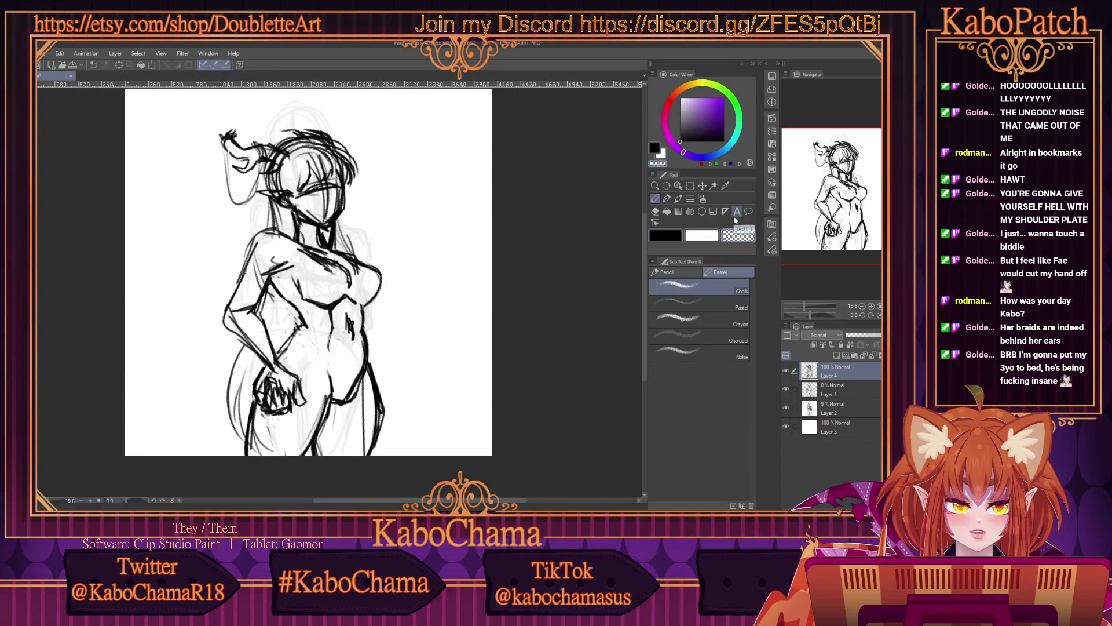
pyautogui.scroll(2, 290, 278)
pyautogui.moveTo(372, 362)
pyautogui.mouseDown()
pyautogui.moveTo(350, 399)
pyautogui.moveTo(371, 365)
pyautogui.moveTo(373, 462)
pyautogui.mouseUp()
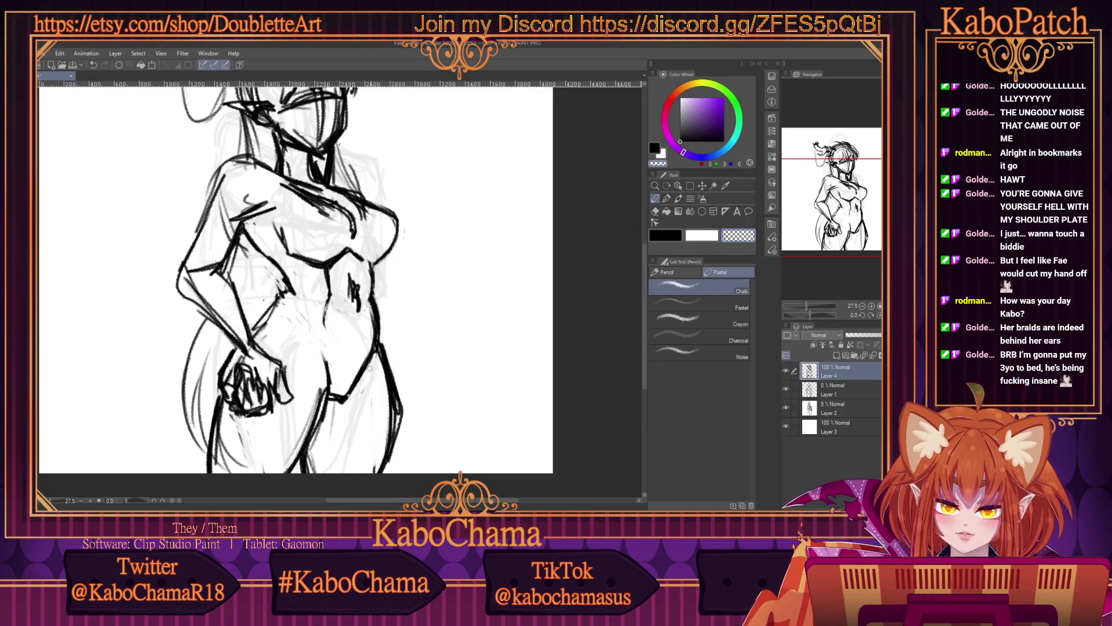
pyautogui.moveTo(371, 343)
pyautogui.mouseDown()
pyautogui.moveTo(378, 307)
pyautogui.moveTo(370, 342)
pyautogui.moveTo(391, 377)
pyautogui.moveTo(390, 418)
pyautogui.moveTo(387, 343)
pyautogui.moveTo(404, 425)
pyautogui.moveTo(386, 353)
pyautogui.moveTo(398, 378)
pyautogui.mouseUp()
pyautogui.scroll(-3, 375, 326)
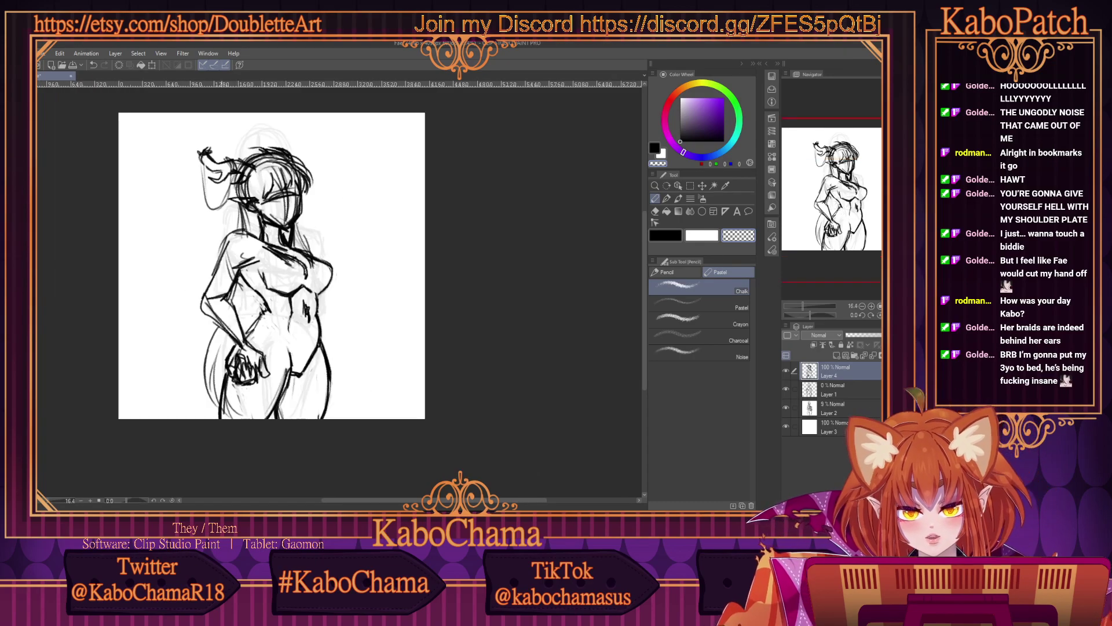
# Erase the clenched hand below the wrist, finishing with the Hard eraser.
pyautogui.scroll(2, 147, 268)
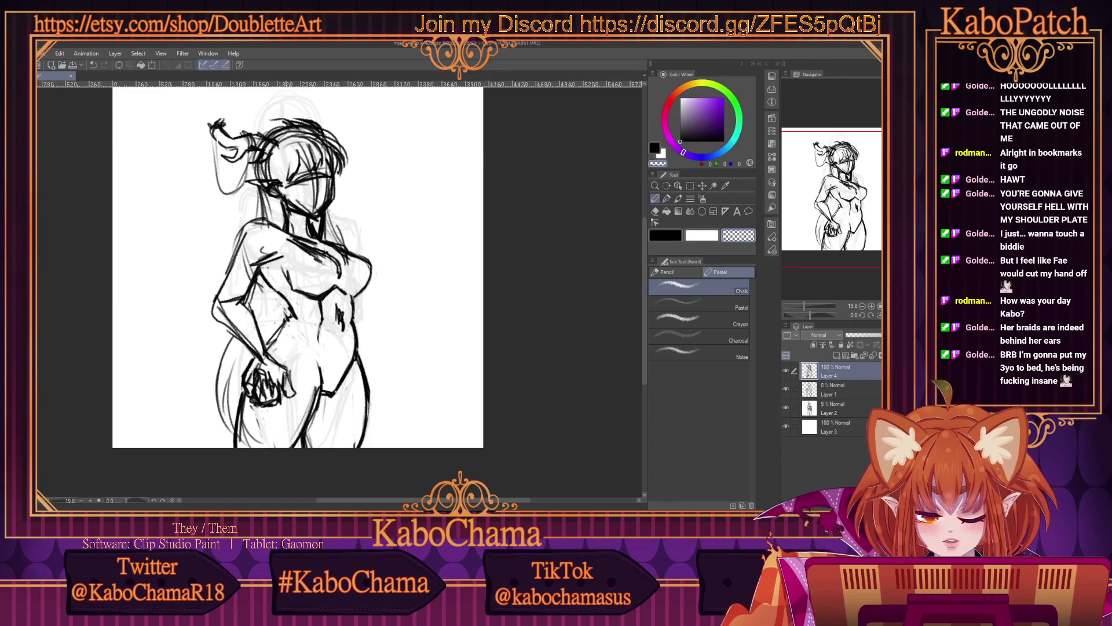
pyautogui.moveTo(285, 363)
pyautogui.mouseDown()
pyautogui.moveTo(295, 397)
pyautogui.moveTo(285, 422)
pyautogui.moveTo(279, 359)
pyautogui.moveTo(290, 405)
pyautogui.moveTo(254, 427)
pyautogui.mouseUp()
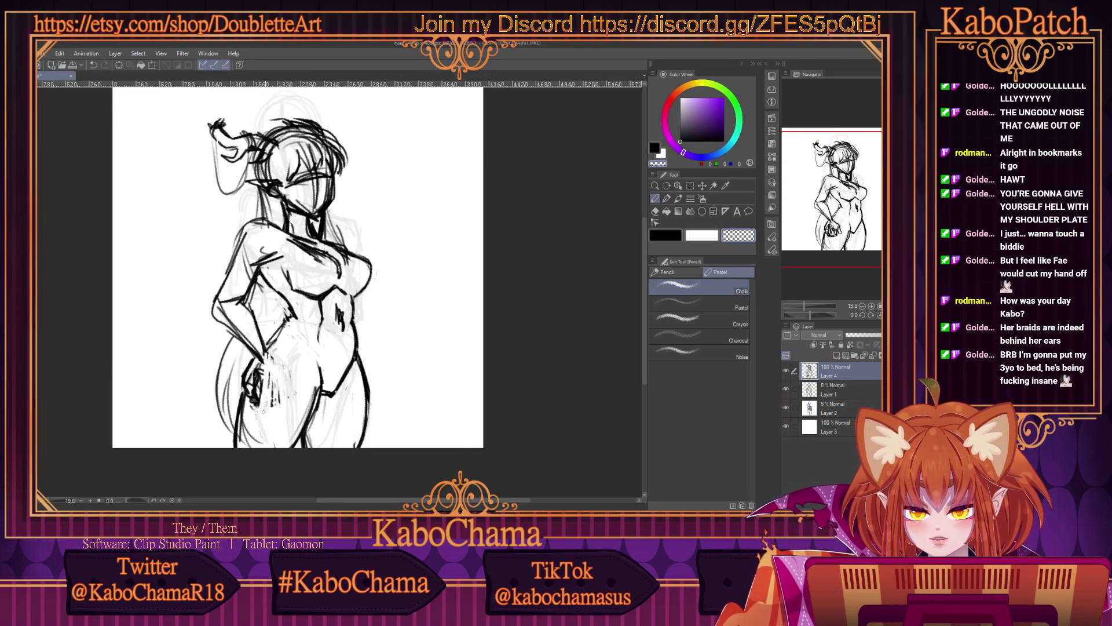
pyautogui.press('e')
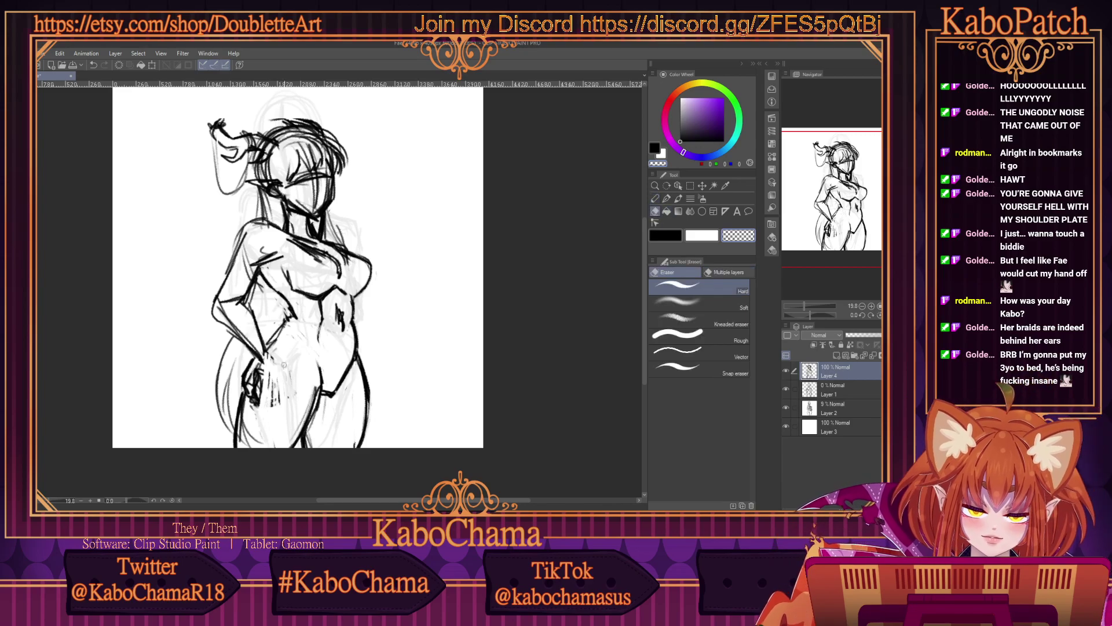
pyautogui.moveTo(295, 401)
pyautogui.mouseDown()
pyautogui.moveTo(273, 352)
pyautogui.moveTo(251, 406)
pyautogui.moveTo(250, 373)
pyautogui.moveTo(245, 389)
pyautogui.moveTo(243, 441)
pyautogui.mouseUp()
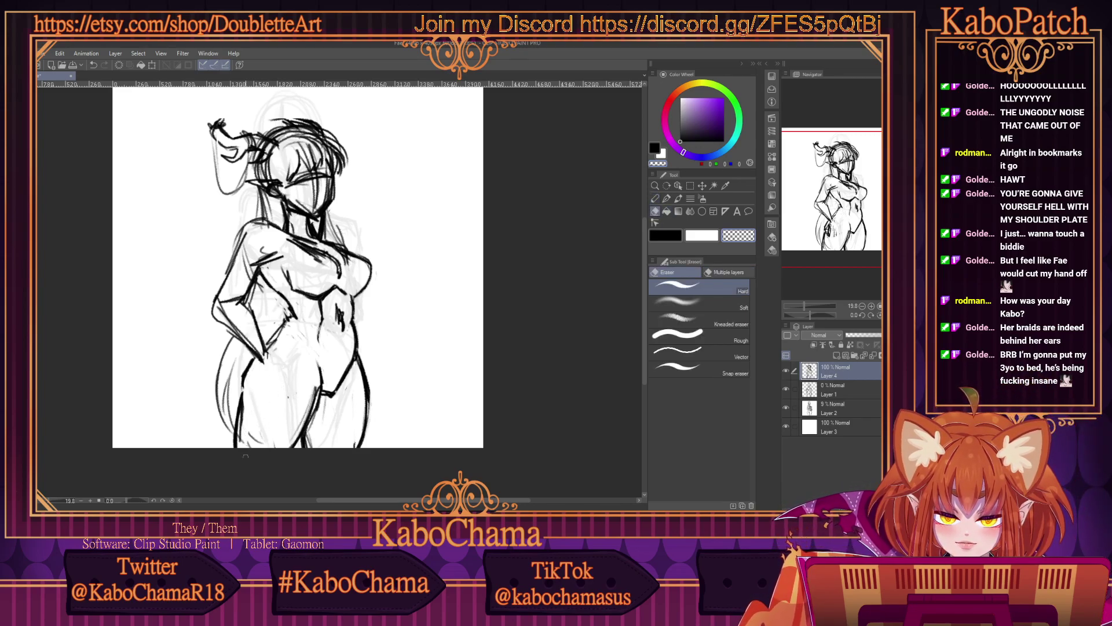
# Draw an open hand with long spread fingers resting on the thigh below the wrist in black chalk.
pyautogui.click(655, 198)
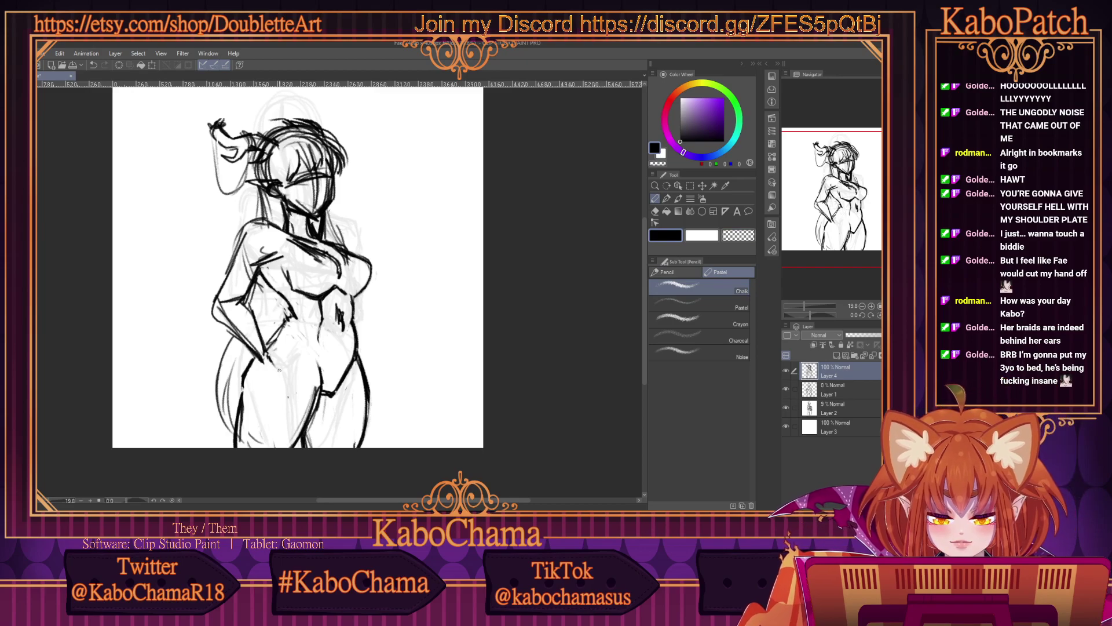
pyautogui.moveTo(270, 361)
pyautogui.mouseDown()
pyautogui.moveTo(282, 373)
pyautogui.moveTo(246, 392)
pyautogui.moveTo(285, 401)
pyautogui.moveTo(281, 411)
pyautogui.moveTo(275, 389)
pyautogui.moveTo(251, 436)
pyautogui.moveTo(256, 391)
pyautogui.moveTo(243, 393)
pyautogui.moveTo(241, 432)
pyautogui.mouseUp()
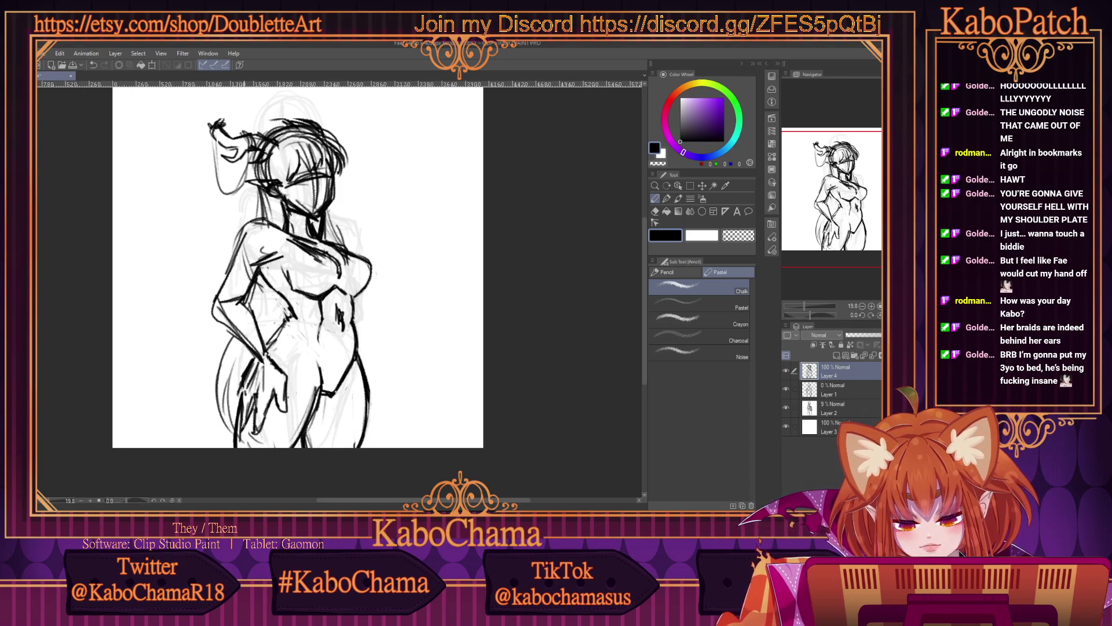
pyautogui.moveTo(238, 392); pyautogui.dragTo(234, 421)
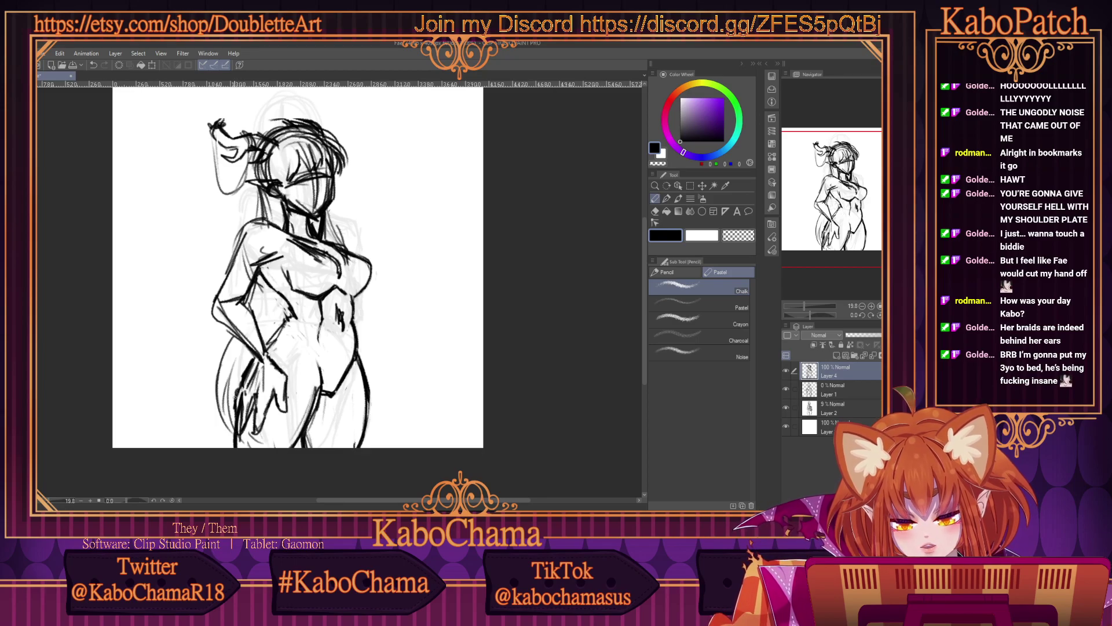
pyautogui.moveTo(244, 373)
pyautogui.mouseDown()
pyautogui.moveTo(234, 398)
pyautogui.moveTo(257, 436)
pyautogui.mouseUp()
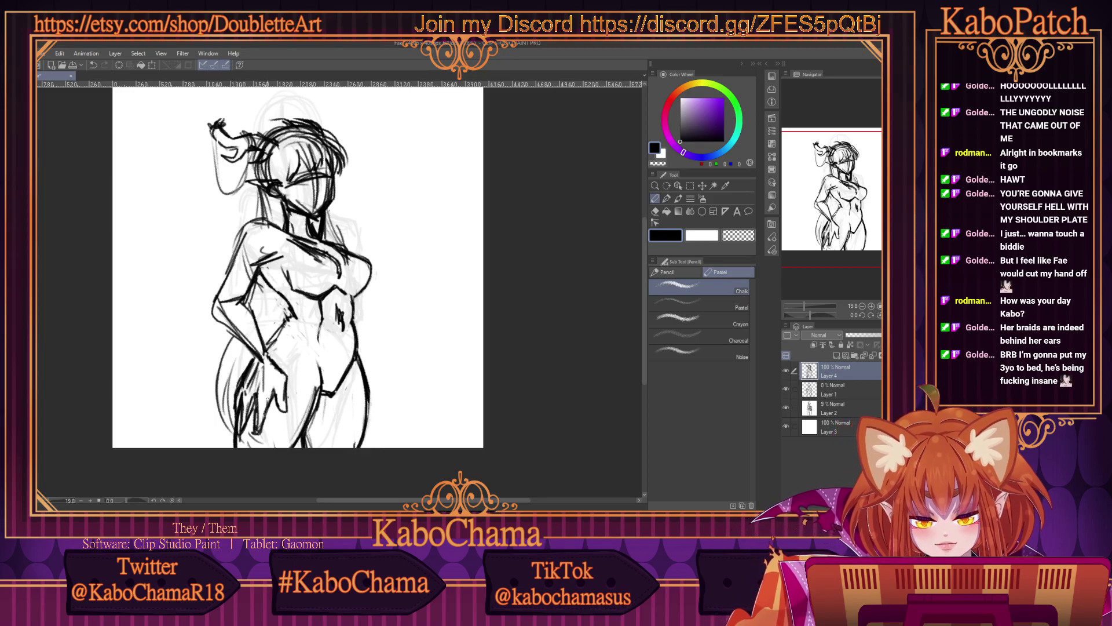
pyautogui.moveTo(273, 389); pyautogui.dragTo(267, 403)
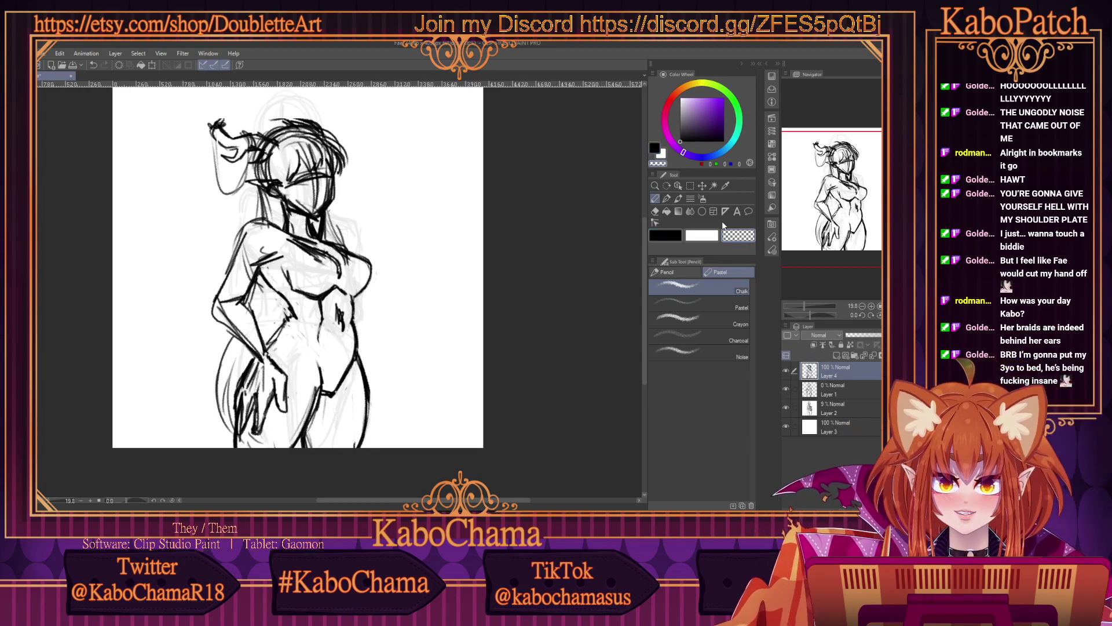
# Refine the finger and thigh lines at the open hand's outer edge, alternating transparent and black chalk.
pyautogui.press('c')
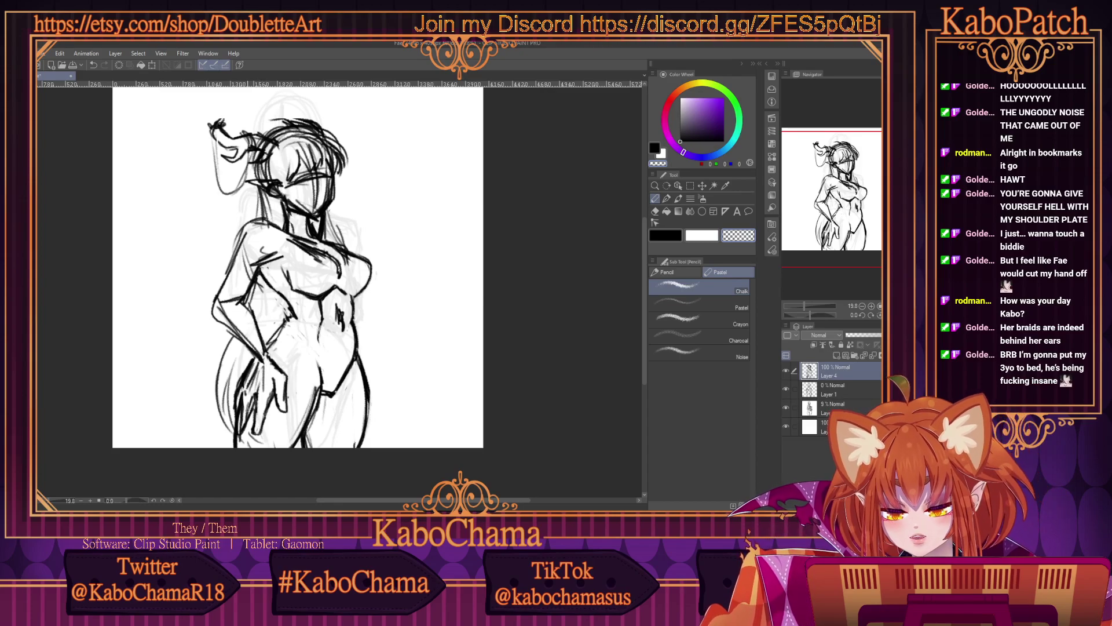
pyautogui.moveTo(248, 408)
pyautogui.mouseDown()
pyautogui.moveTo(244, 423)
pyautogui.moveTo(242, 405)
pyautogui.mouseUp()
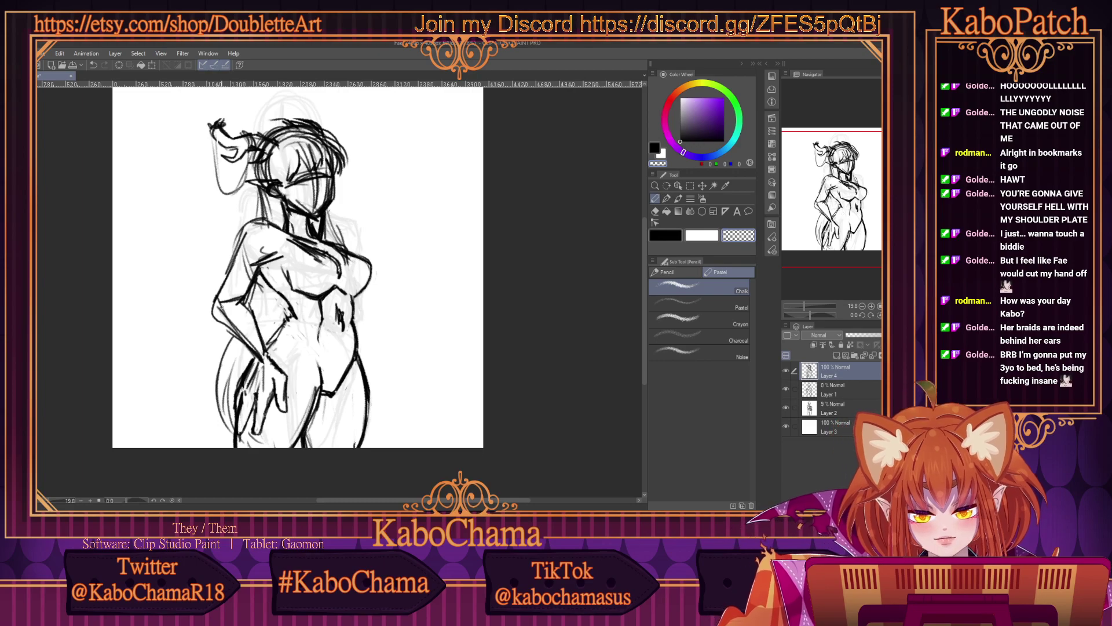
pyautogui.click(671, 241)
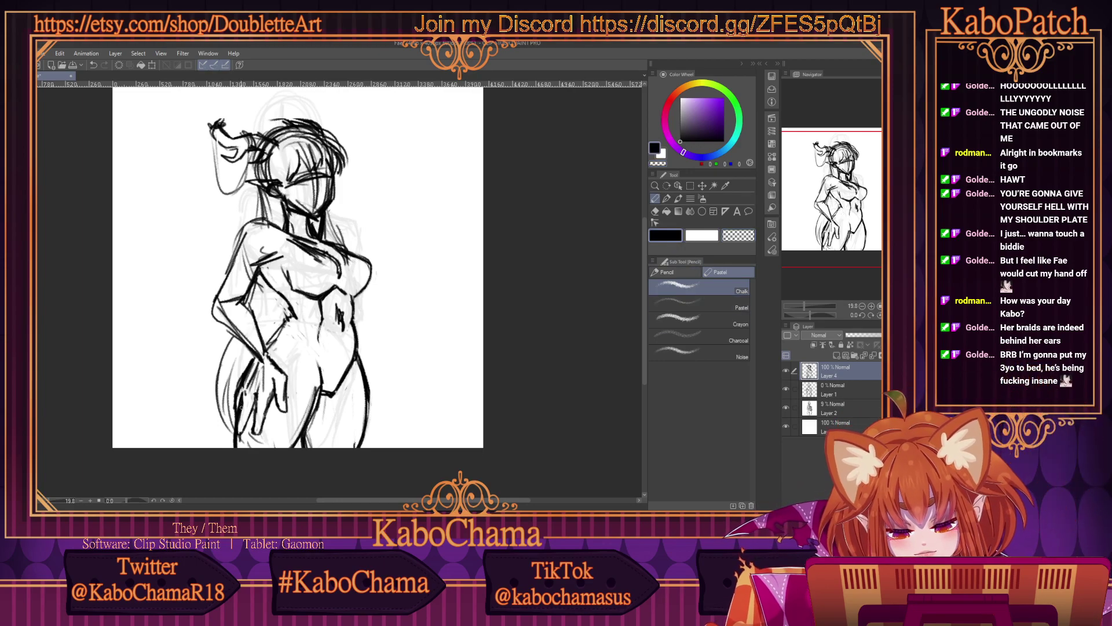
pyautogui.moveTo(235, 407); pyautogui.dragTo(234, 432)
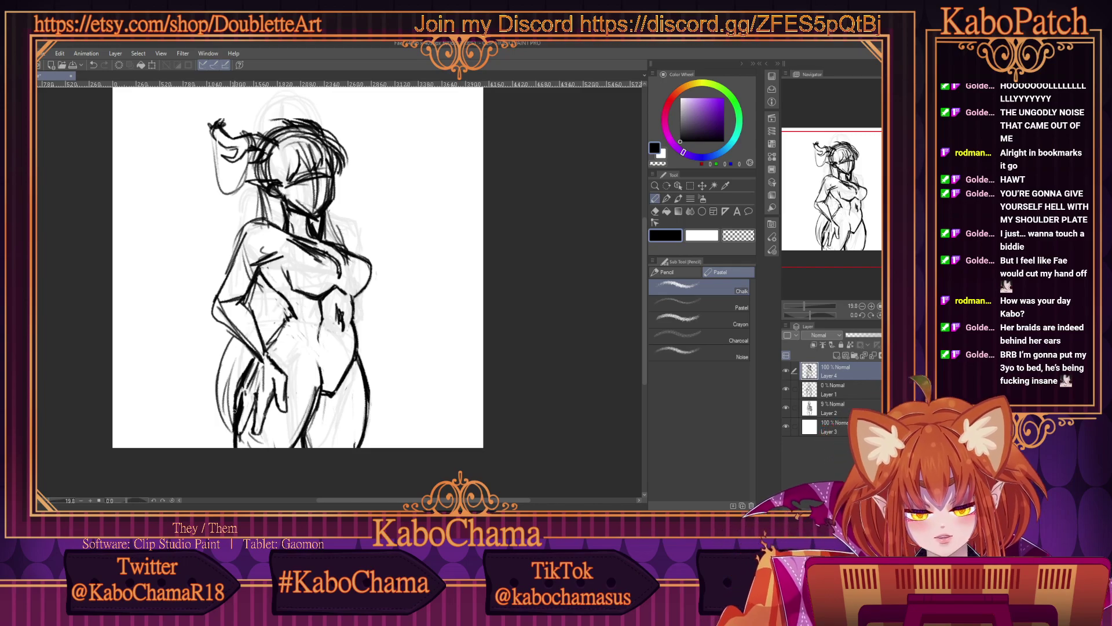
pyautogui.click(725, 231)
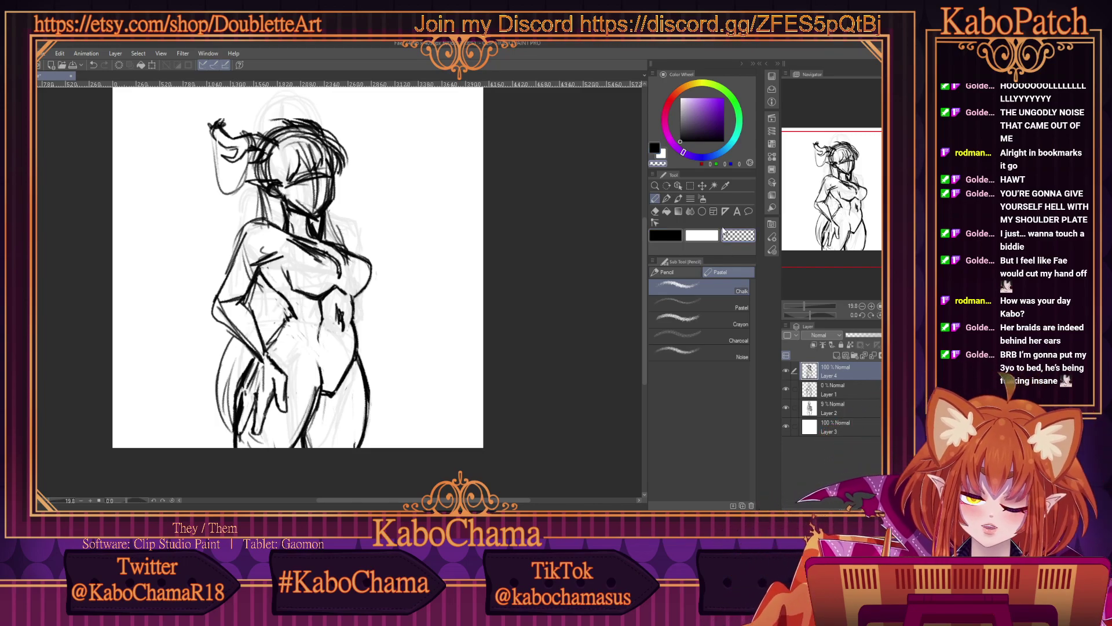
pyautogui.moveTo(234, 408); pyautogui.dragTo(239, 399)
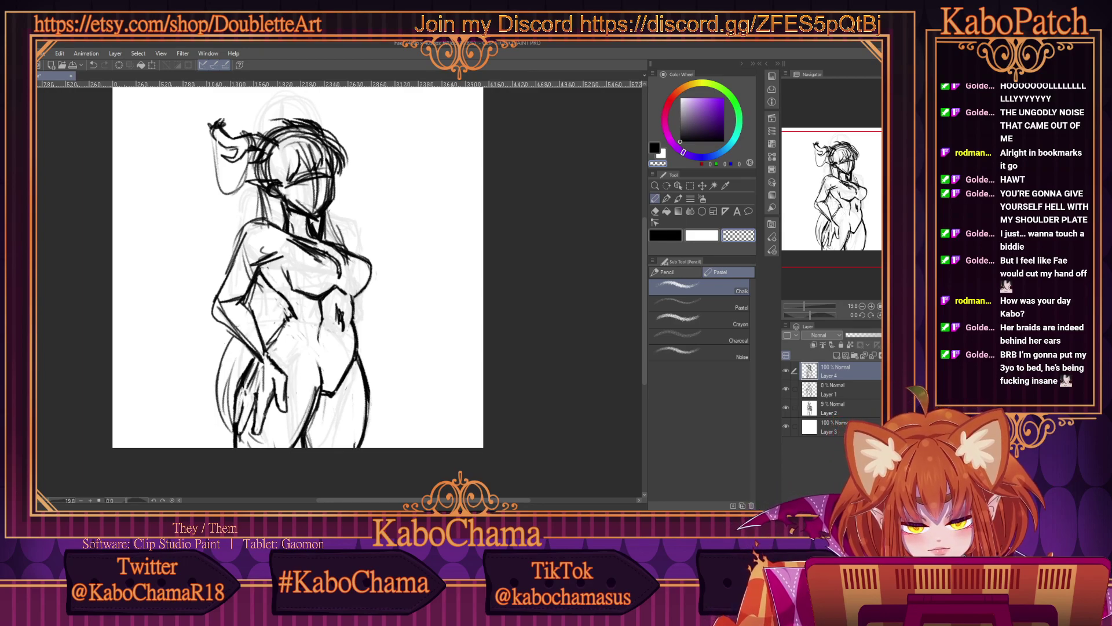
pyautogui.press('c')
pyautogui.moveTo(238, 423); pyautogui.dragTo(244, 397)
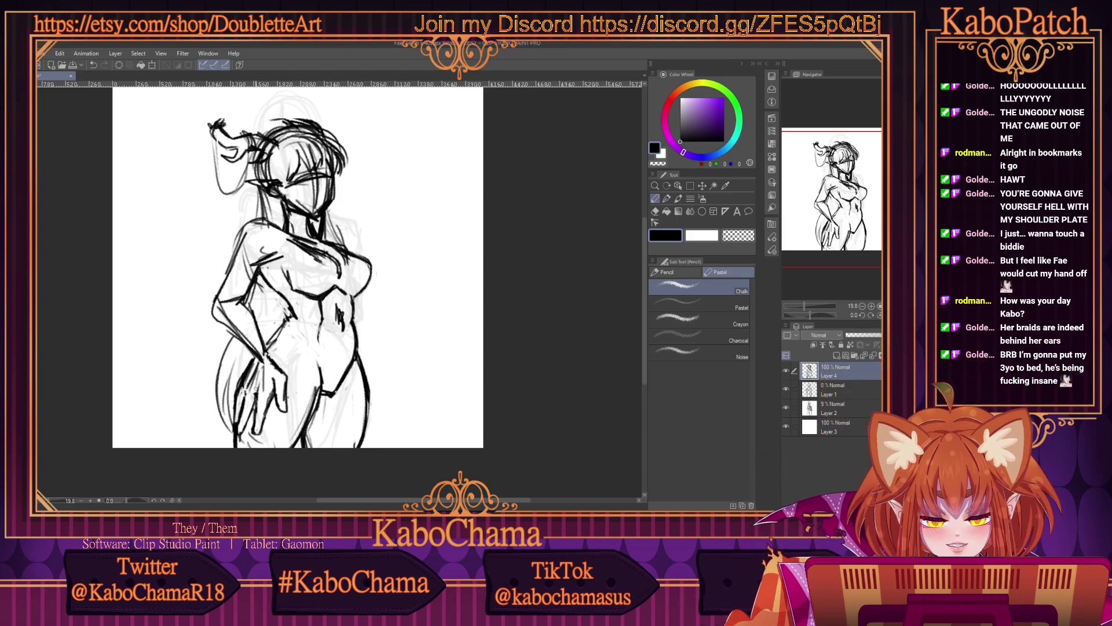
# Select the open hand with the Selection pen and scale it down toward the wrist.
pyautogui.press('m')
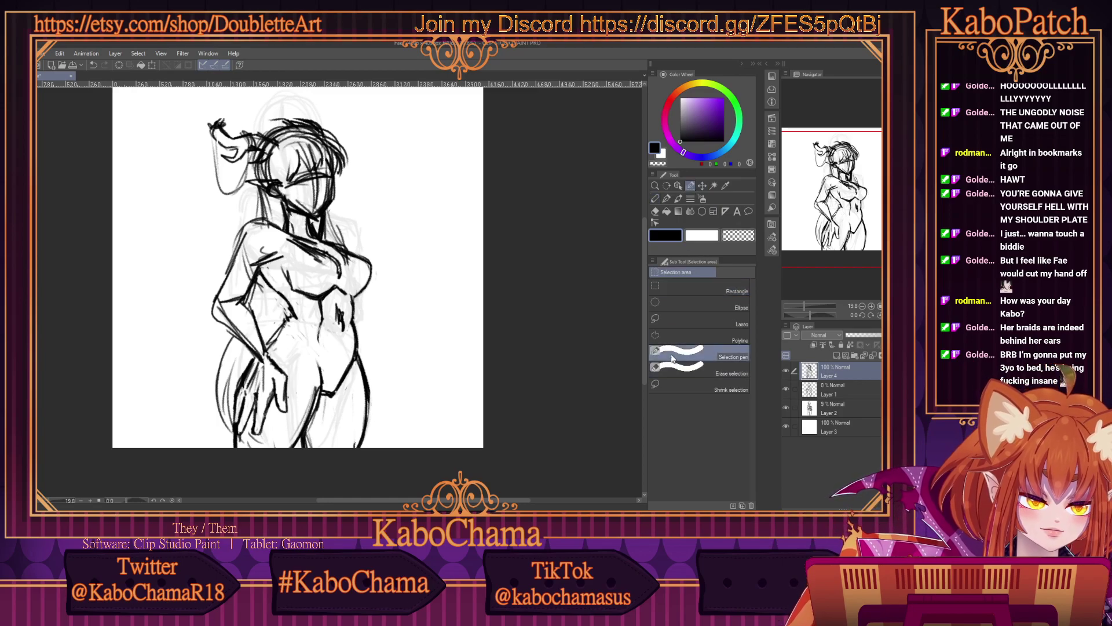
pyautogui.moveTo(284, 371)
pyautogui.mouseDown()
pyautogui.moveTo(272, 434)
pyautogui.moveTo(255, 383)
pyautogui.moveTo(268, 362)
pyautogui.mouseUp()
pyautogui.moveTo(258, 429)
pyautogui.mouseDown()
pyautogui.moveTo(246, 405)
pyautogui.moveTo(240, 440)
pyautogui.moveTo(242, 384)
pyautogui.moveTo(255, 368)
pyautogui.moveTo(240, 377)
pyautogui.mouseUp()
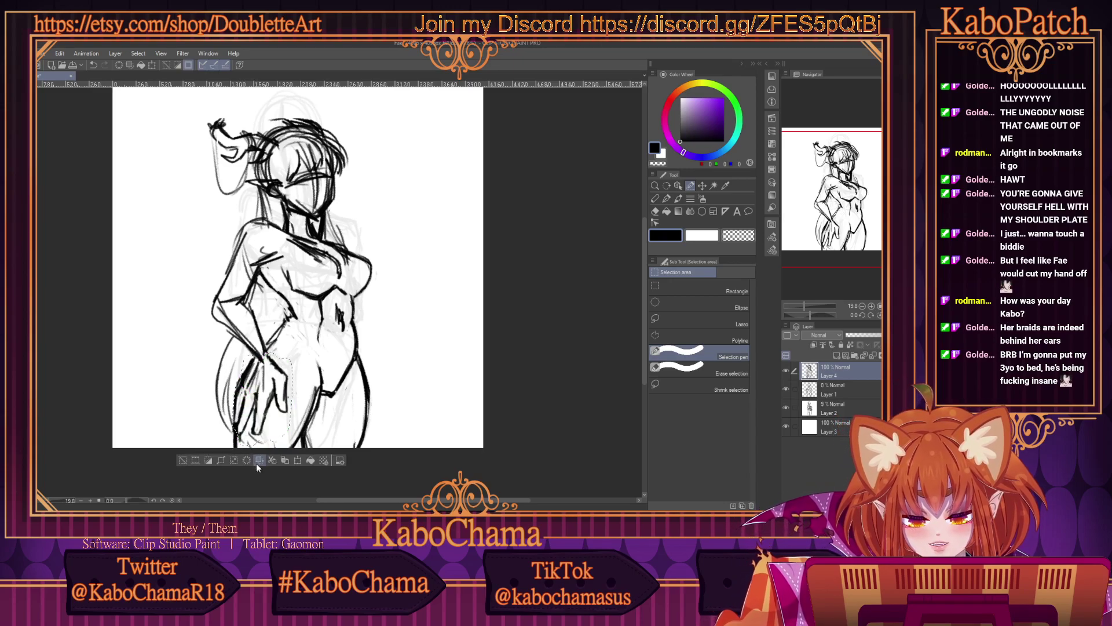
pyautogui.click(297, 460)
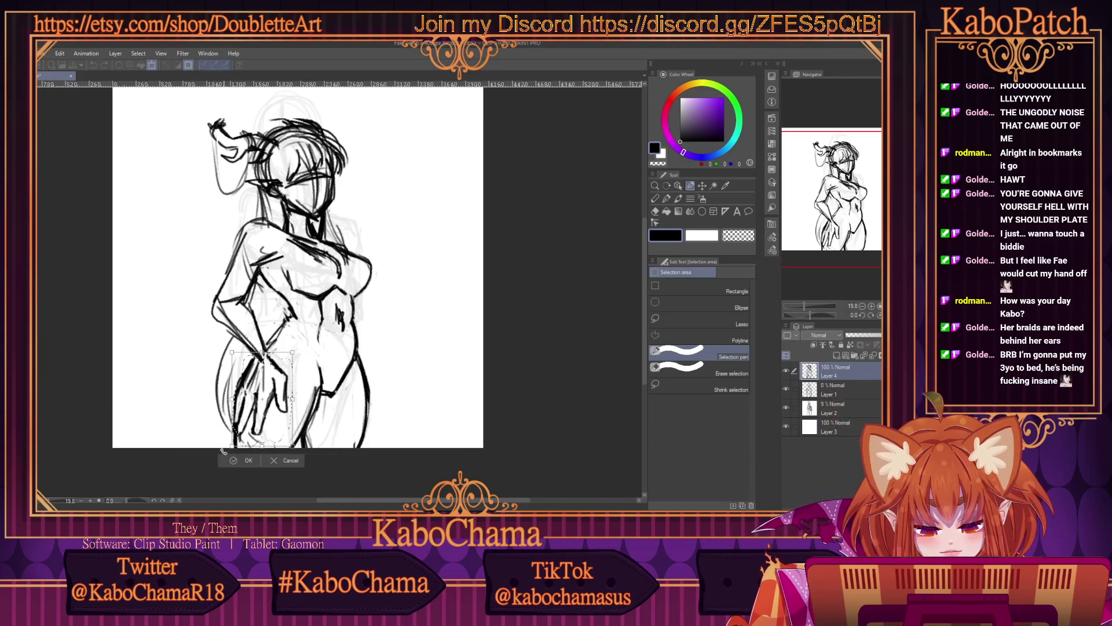
pyautogui.moveTo(233, 446); pyautogui.dragTo(238, 434)
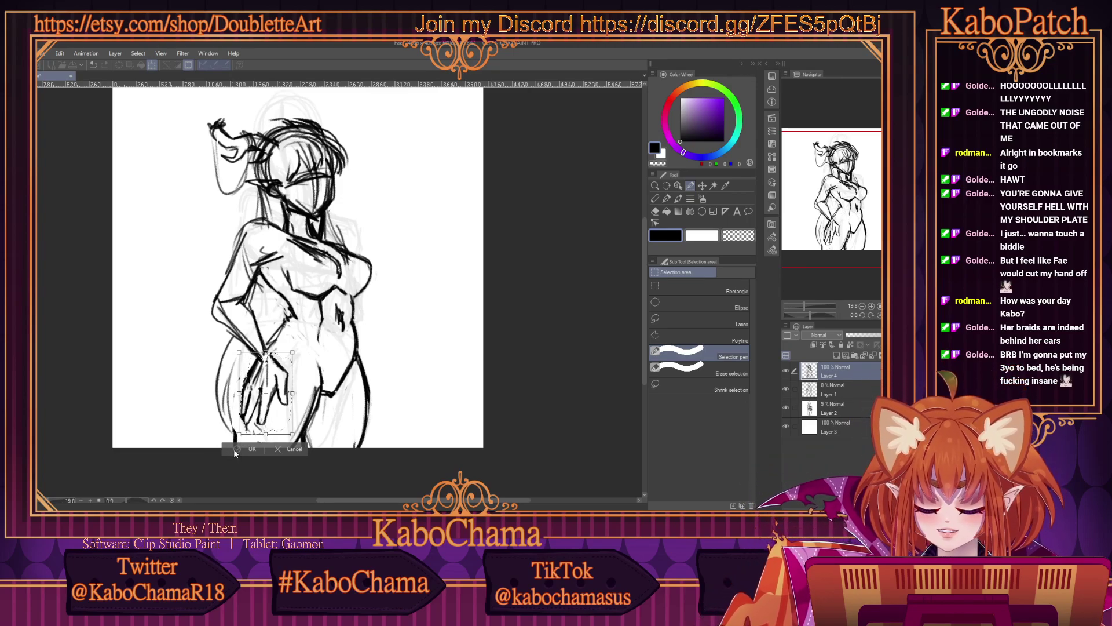
pyautogui.moveTo(239, 433); pyautogui.dragTo(243, 427)
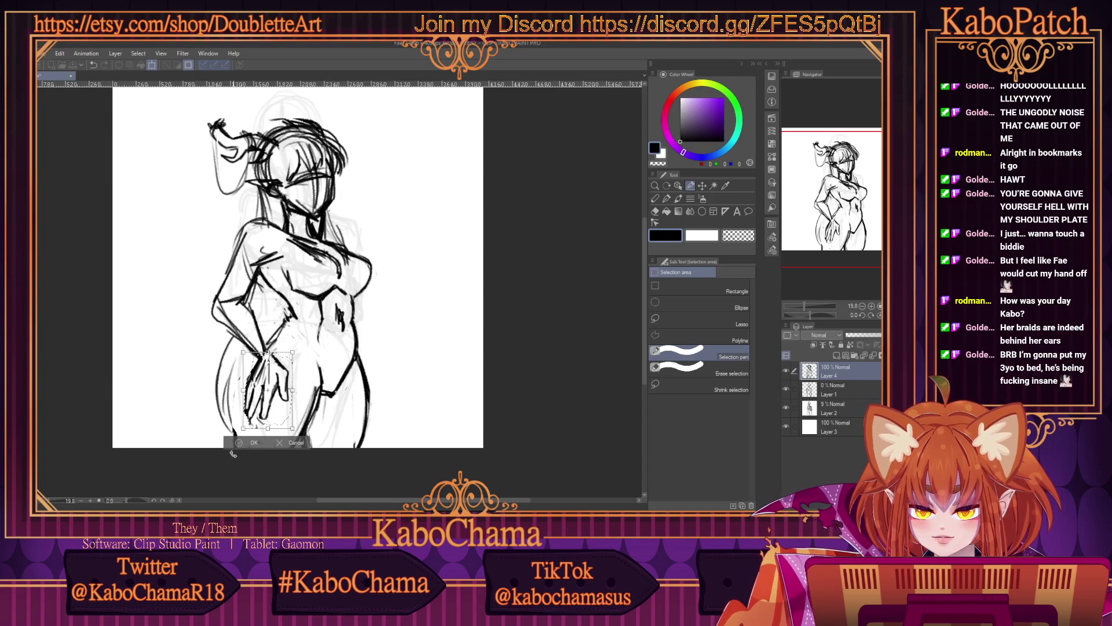
# Rotate the hand counterclockwise, shift it to line up with the wrist, apply the transformation and clear the selection.
pyautogui.moveTo(233, 454); pyautogui.dragTo(257, 462)
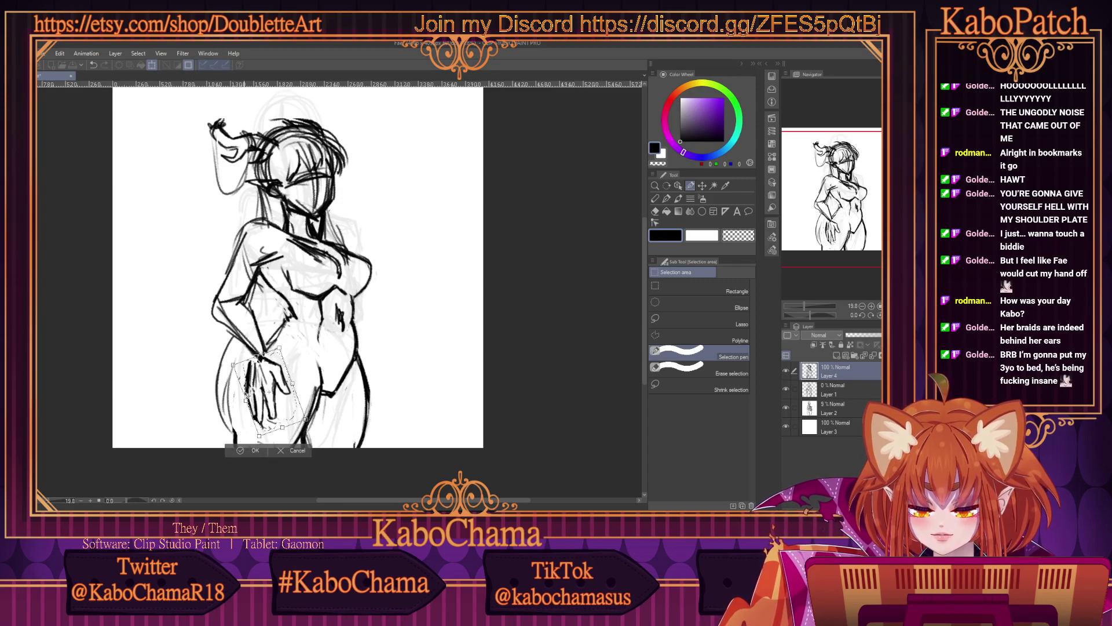
pyautogui.moveTo(247, 399); pyautogui.dragTo(258, 380)
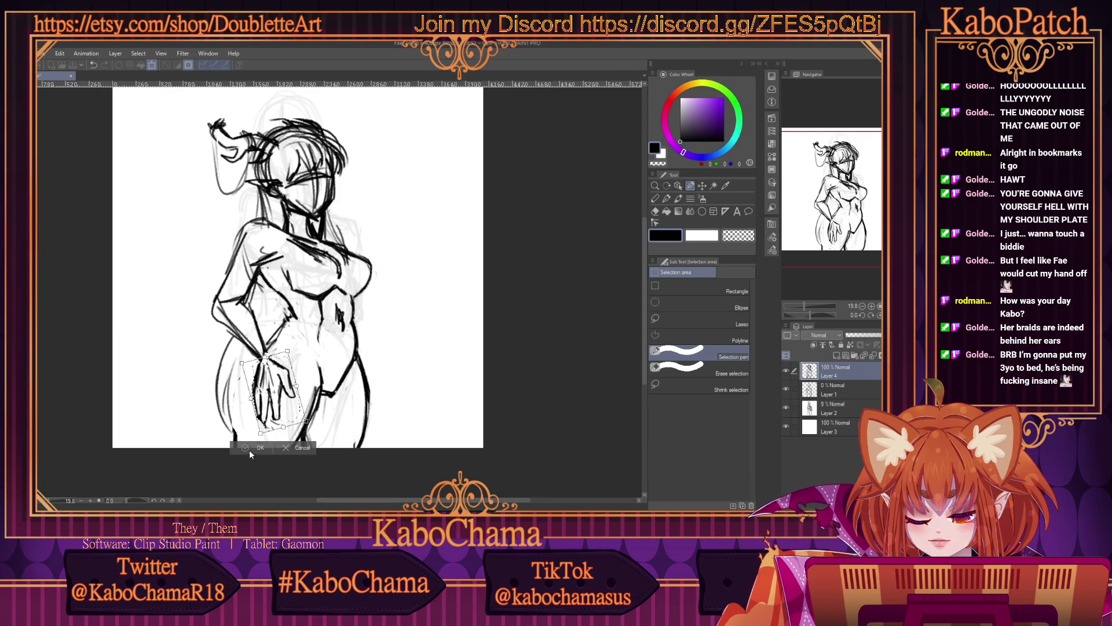
pyautogui.click(249, 449)
pyautogui.click(139, 53)
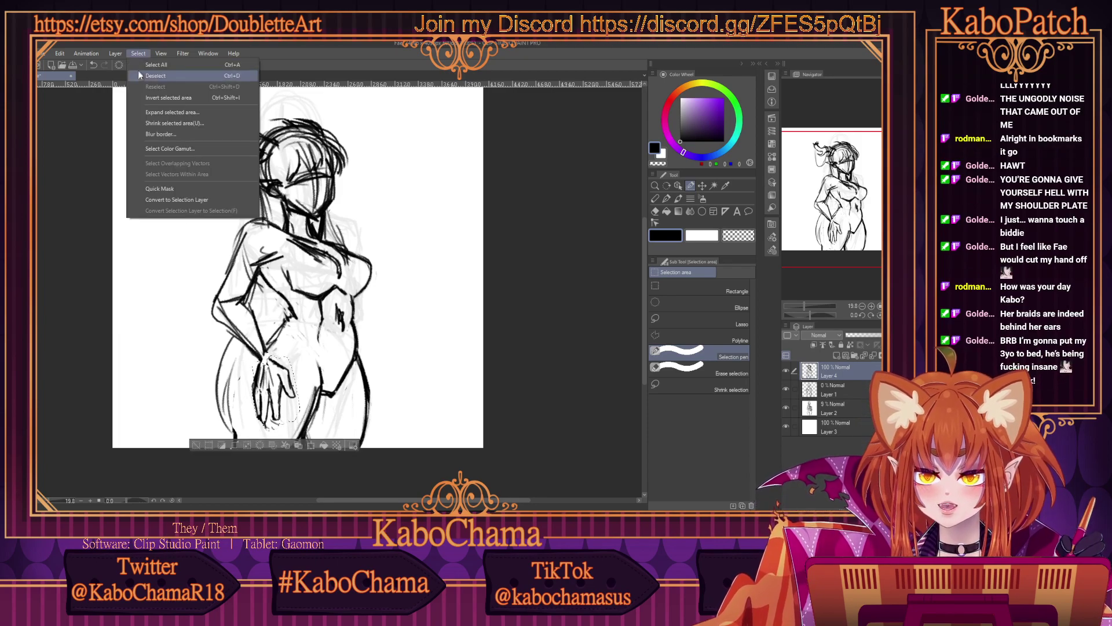
pyautogui.click(138, 71)
pyautogui.press('p')
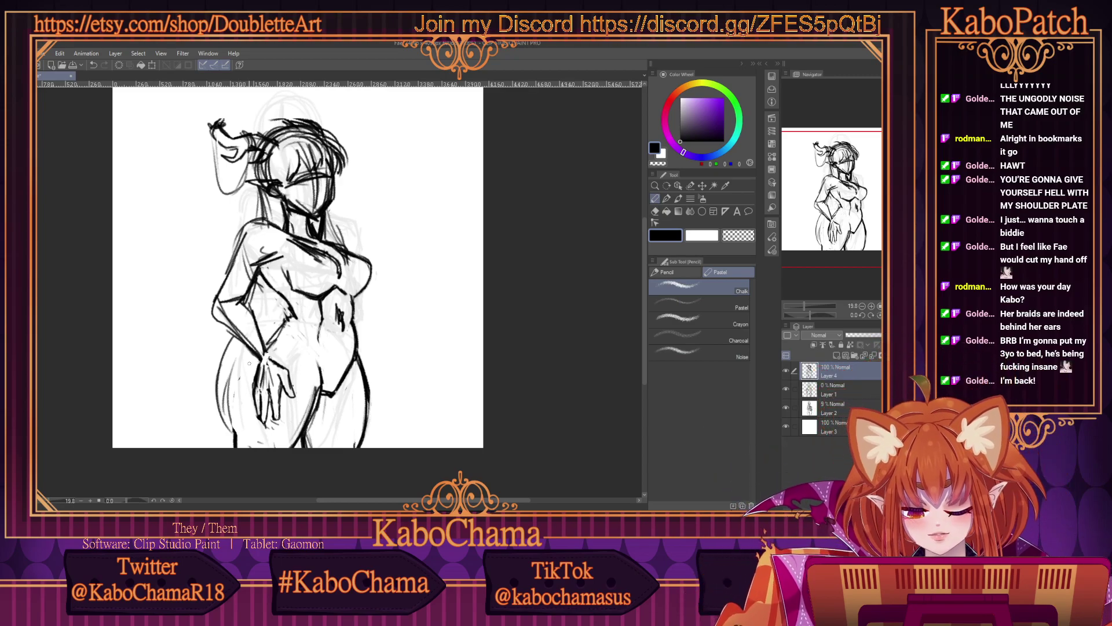
# Darken the outer thigh contour behind the open hand and hatch shadow strokes around the wrist and fingers in black chalk.
pyautogui.moveTo(255, 356); pyautogui.dragTo(234, 437)
pyautogui.moveTo(243, 374); pyautogui.dragTo(233, 444)
pyautogui.moveTo(239, 397); pyautogui.dragTo(232, 417)
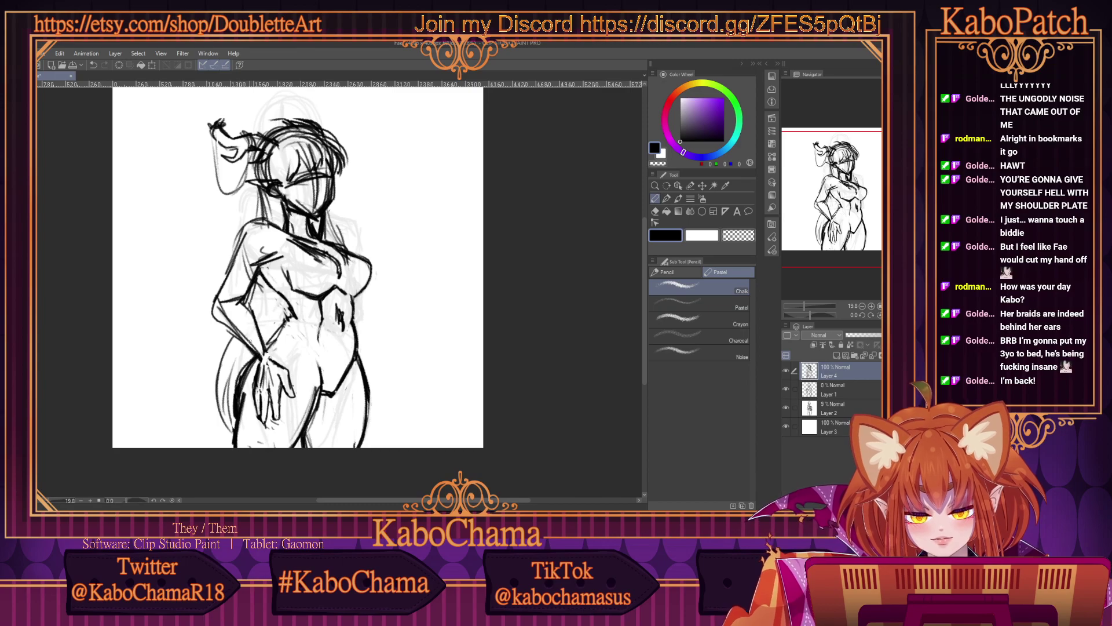
pyautogui.moveTo(258, 364); pyautogui.dragTo(243, 399)
pyautogui.moveTo(250, 391); pyautogui.dragTo(250, 416)
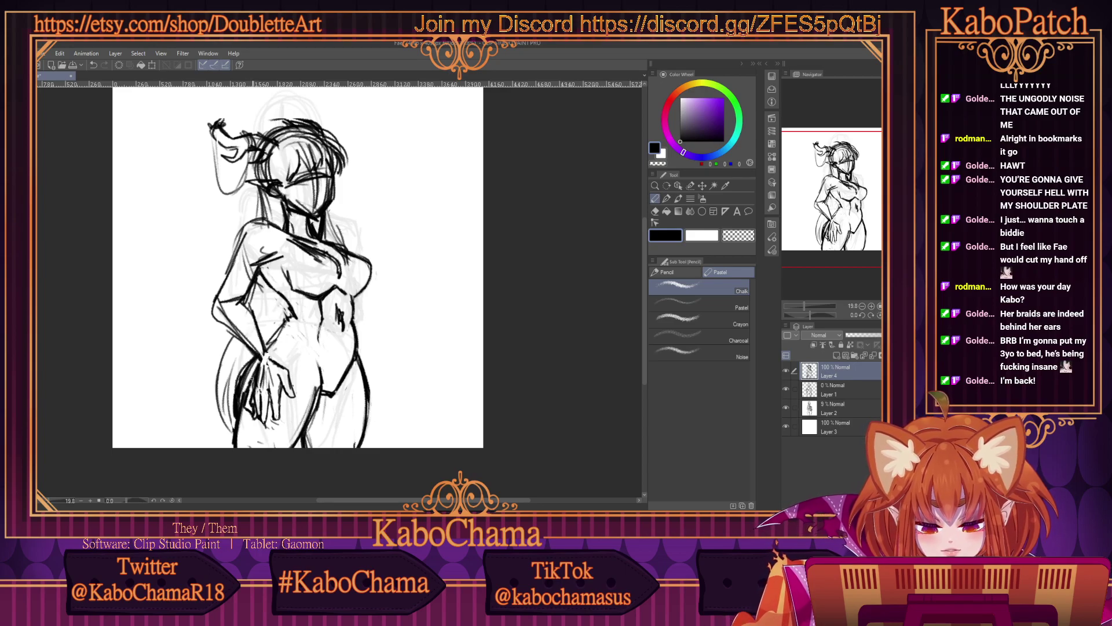
pyautogui.moveTo(256, 376); pyautogui.dragTo(243, 393)
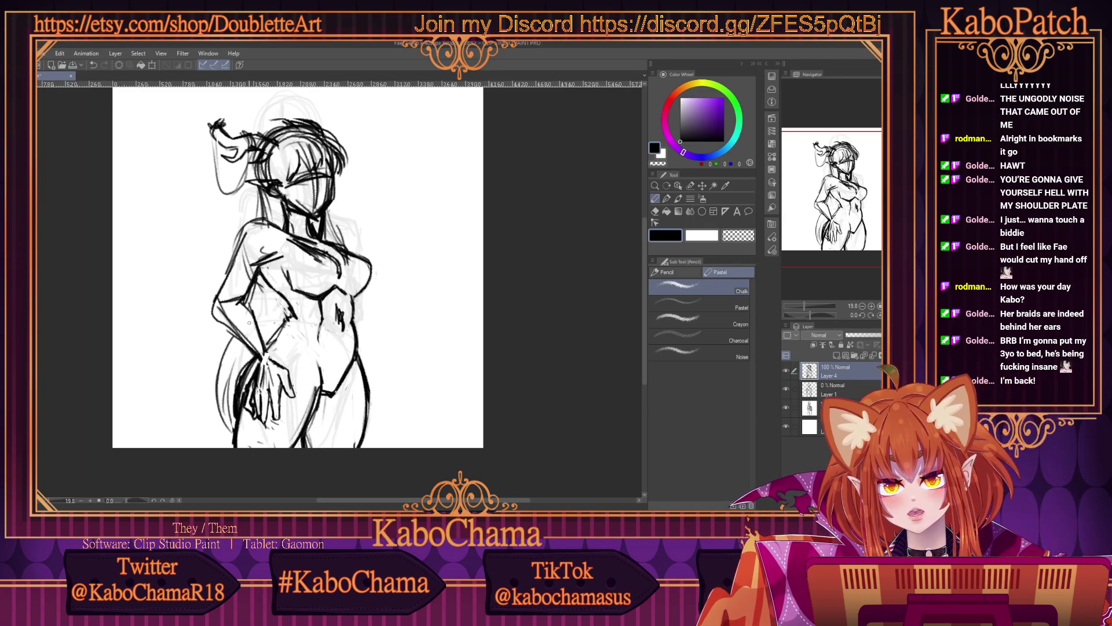
# Extend the curved tips of both horns with black chalk and add a short accent stroke at the waist crease.
pyautogui.moveTo(226, 112); pyautogui.dragTo(211, 126)
pyautogui.moveTo(212, 129); pyautogui.dragTo(212, 143)
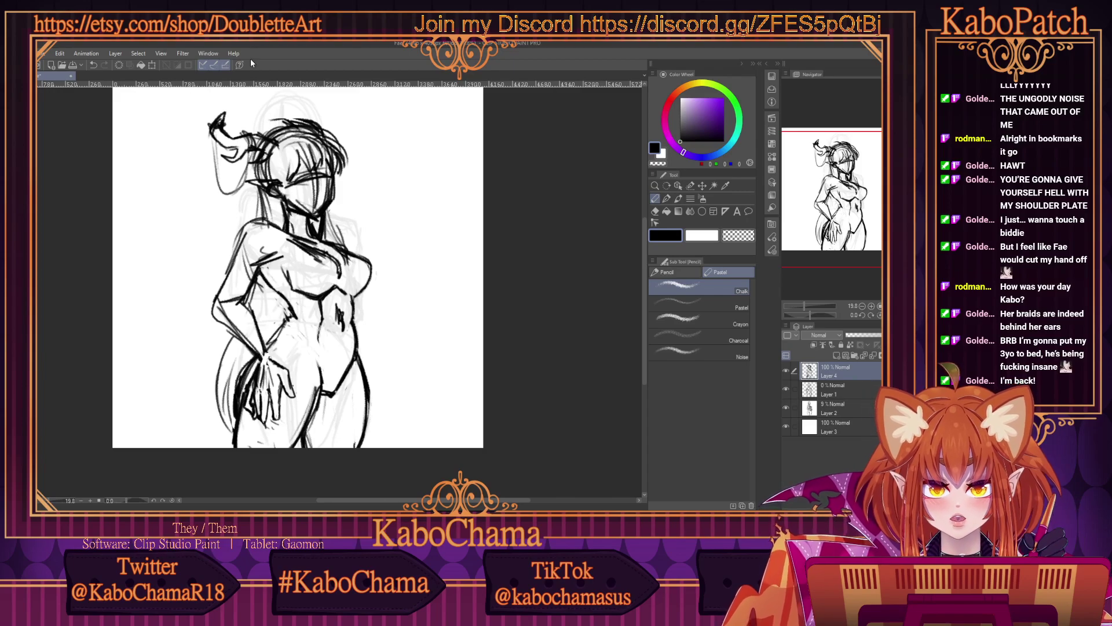
pyautogui.moveTo(296, 109); pyautogui.dragTo(272, 121)
pyautogui.moveTo(290, 112); pyautogui.dragTo(279, 127)
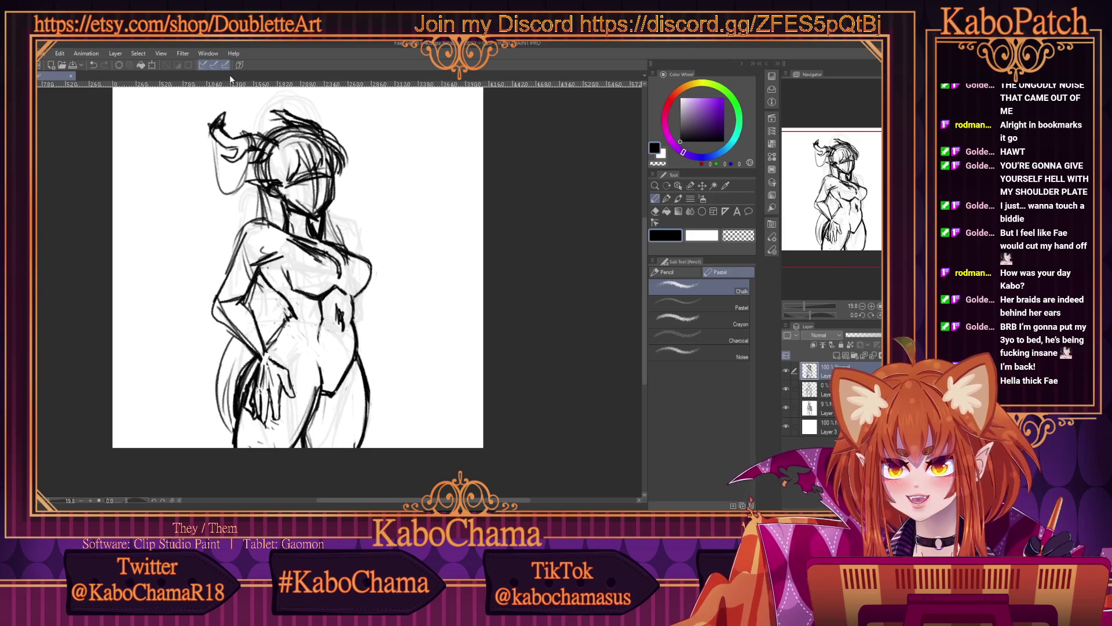
pyautogui.moveTo(284, 322); pyautogui.dragTo(299, 327)
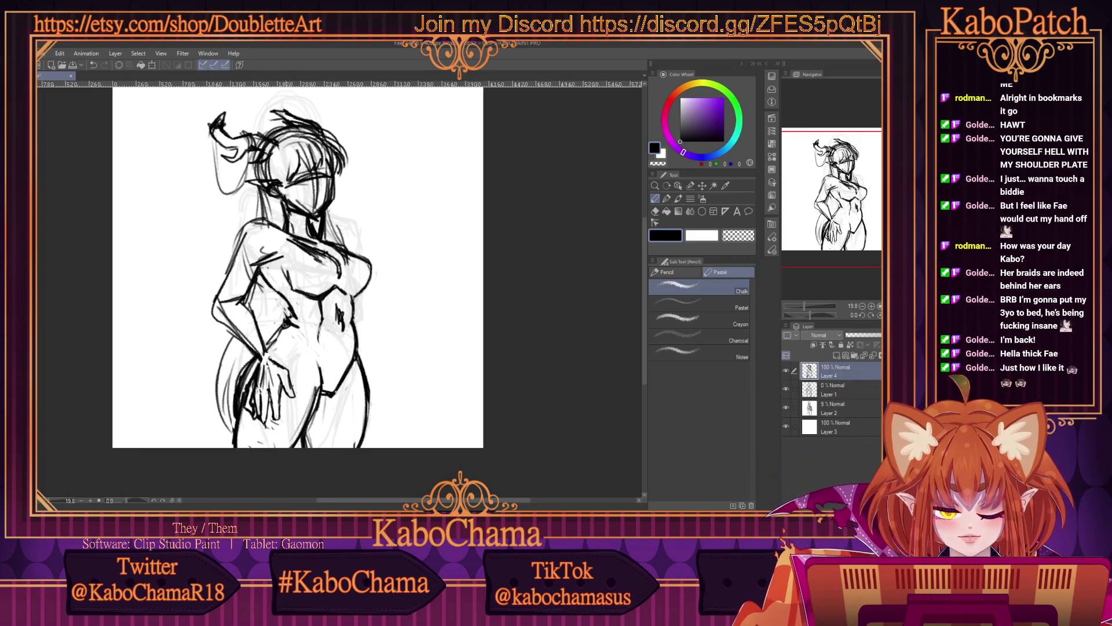
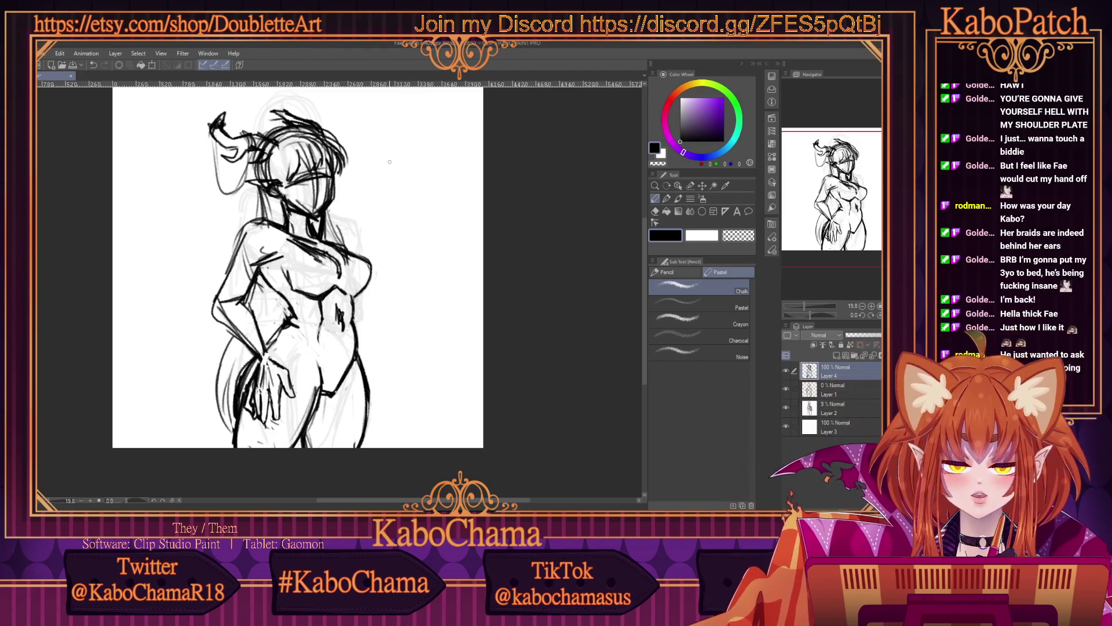
# Doodle a small crocodile with a broad snout, short legs and ridged tail in the empty space beside the figure's head.
pyautogui.moveTo(387, 170)
pyautogui.mouseDown()
pyautogui.moveTo(409, 165)
pyautogui.moveTo(383, 173)
pyautogui.moveTo(414, 177)
pyautogui.moveTo(405, 190)
pyautogui.moveTo(375, 193)
pyautogui.moveTo(387, 169)
pyautogui.moveTo(404, 179)
pyautogui.moveTo(385, 175)
pyautogui.mouseUp()
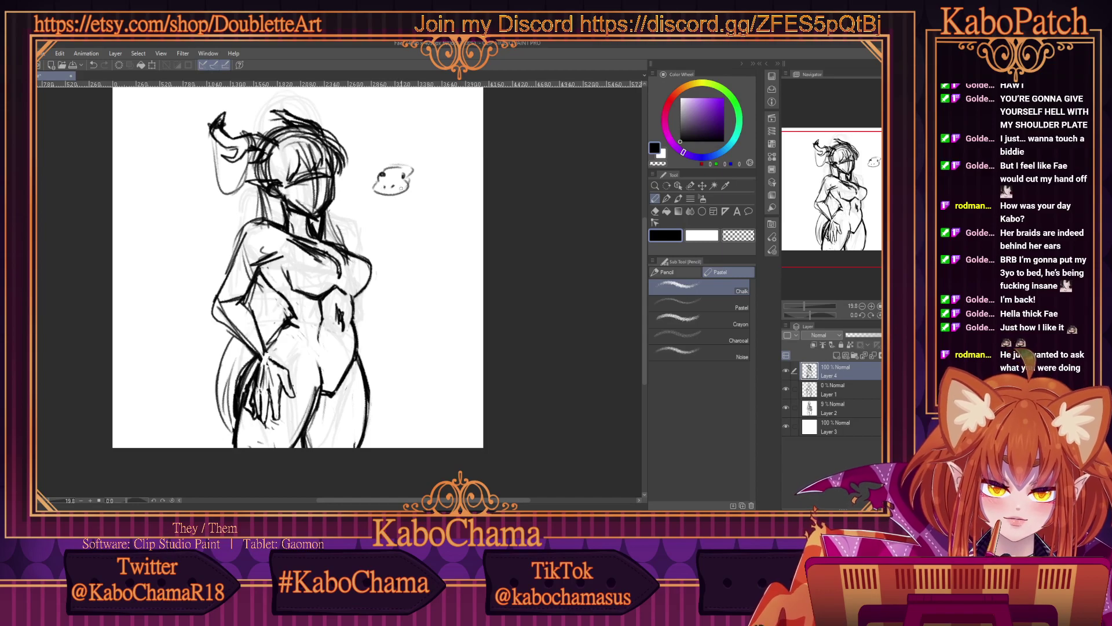
pyautogui.moveTo(398, 198); pyautogui.dragTo(373, 200)
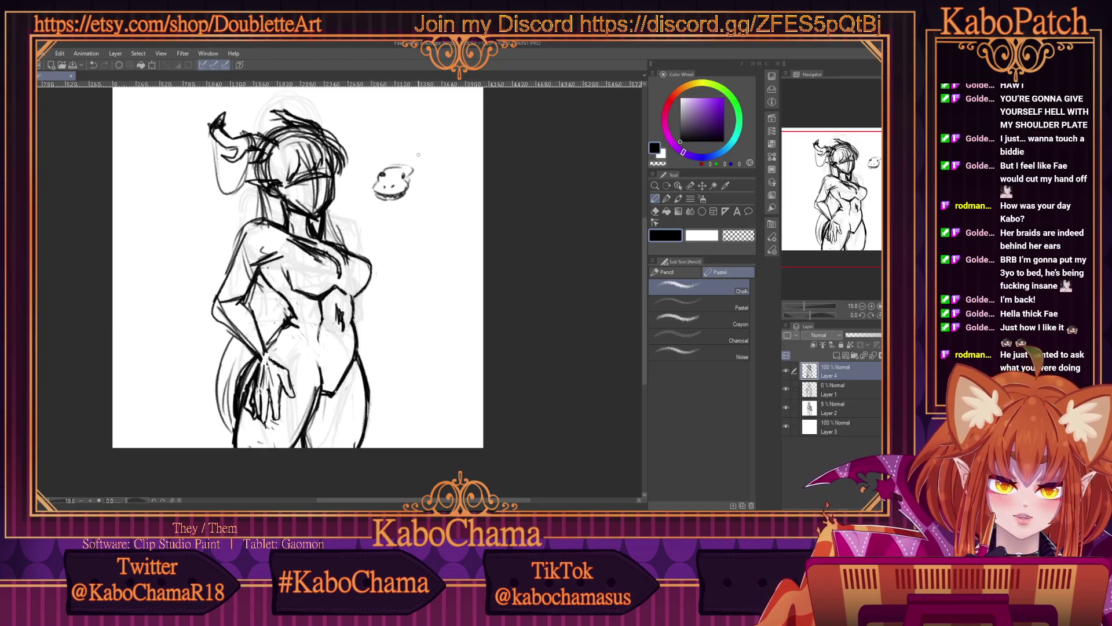
pyautogui.moveTo(407, 164)
pyautogui.mouseDown()
pyautogui.moveTo(473, 163)
pyautogui.moveTo(412, 154)
pyautogui.moveTo(466, 164)
pyautogui.moveTo(438, 196)
pyautogui.mouseUp()
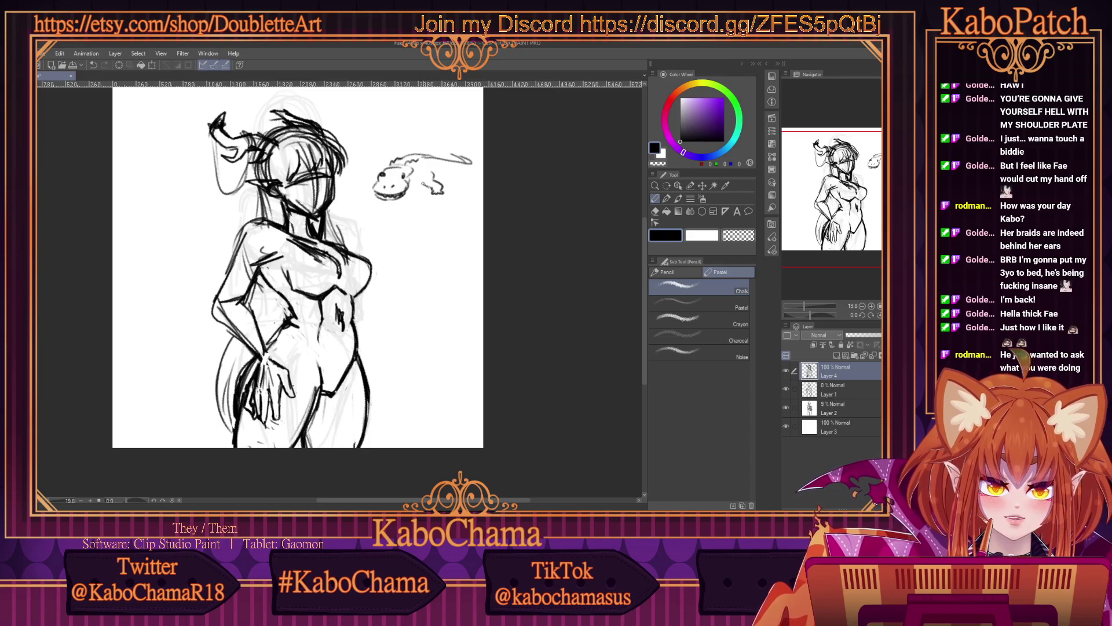
pyautogui.moveTo(375, 173)
pyautogui.mouseDown()
pyautogui.moveTo(360, 186)
pyautogui.moveTo(371, 183)
pyautogui.mouseUp()
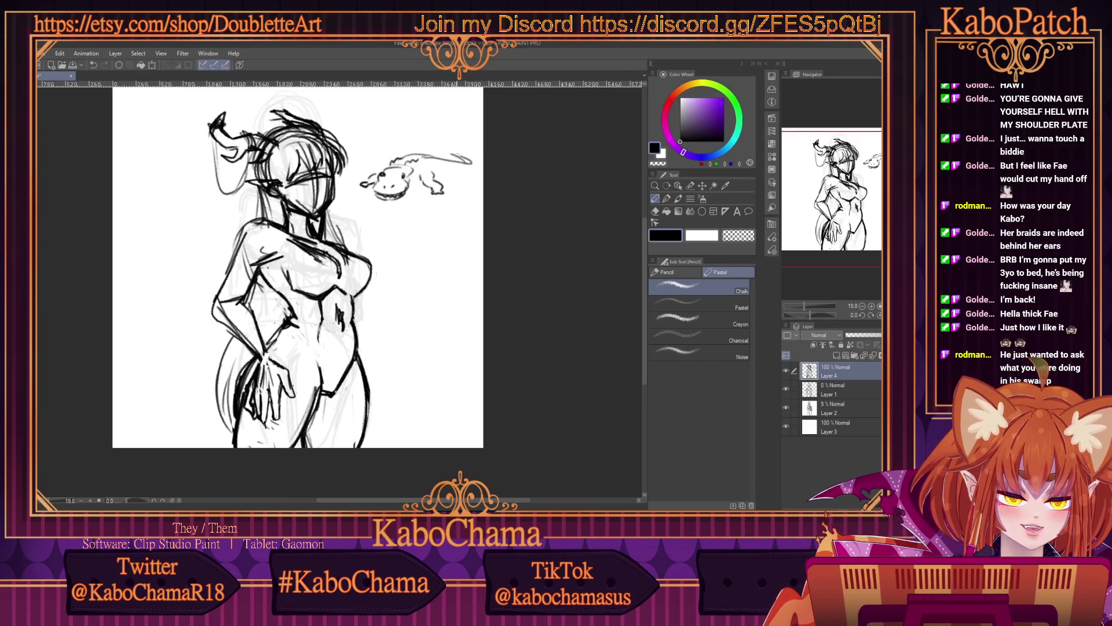
pyautogui.moveTo(472, 159)
pyautogui.mouseDown()
pyautogui.moveTo(471, 176)
pyautogui.moveTo(440, 180)
pyautogui.moveTo(454, 184)
pyautogui.mouseUp()
pyautogui.moveTo(444, 180); pyautogui.dragTo(447, 183)
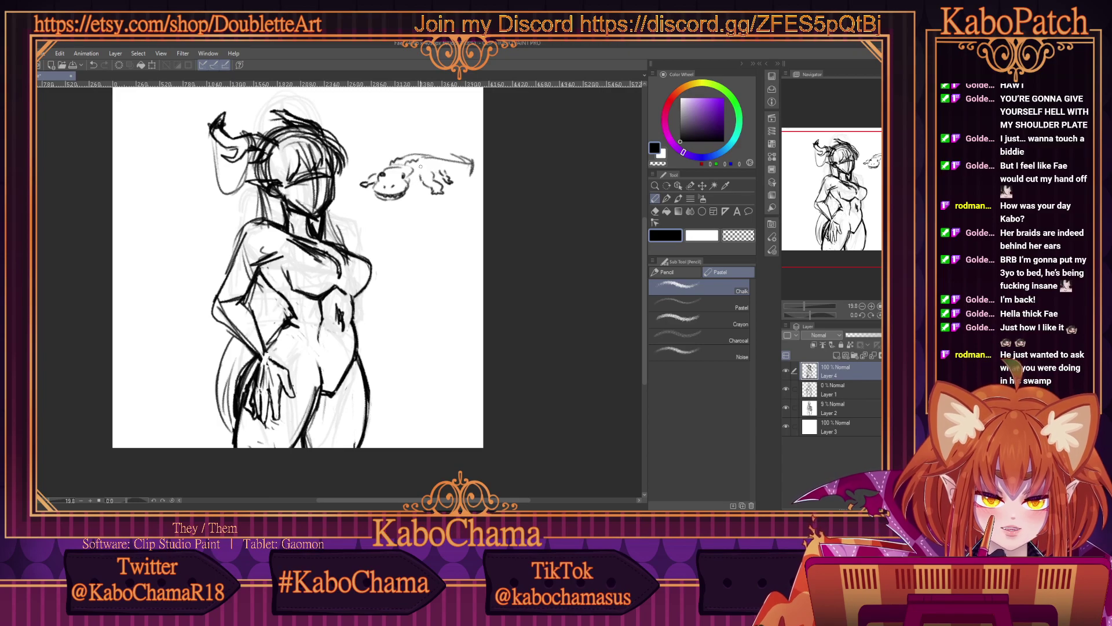
pyautogui.moveTo(405, 189)
pyautogui.mouseDown()
pyautogui.moveTo(470, 176)
pyautogui.moveTo(425, 154)
pyautogui.moveTo(375, 188)
pyautogui.moveTo(399, 161)
pyautogui.moveTo(384, 168)
pyautogui.moveTo(411, 181)
pyautogui.moveTo(375, 175)
pyautogui.mouseUp()
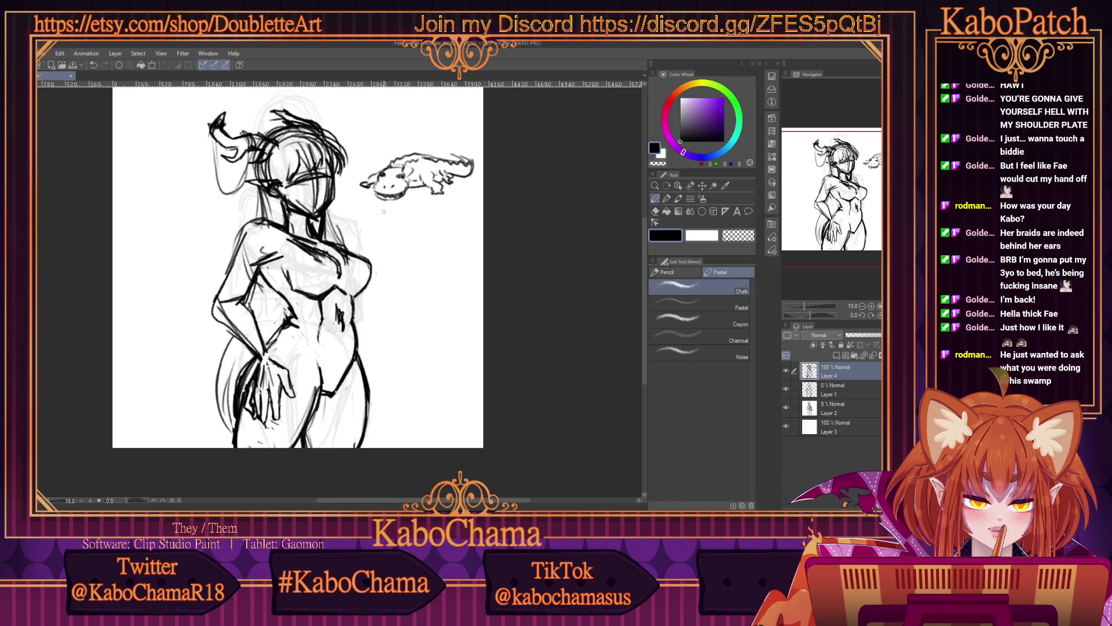
# Try a straight dashed trail leading down from the crocodile's mouth, and undo its strokes.
pyautogui.moveTo(383, 212)
pyautogui.mouseDown()
pyautogui.moveTo(380, 242)
pyautogui.moveTo(368, 239)
pyautogui.mouseUp()
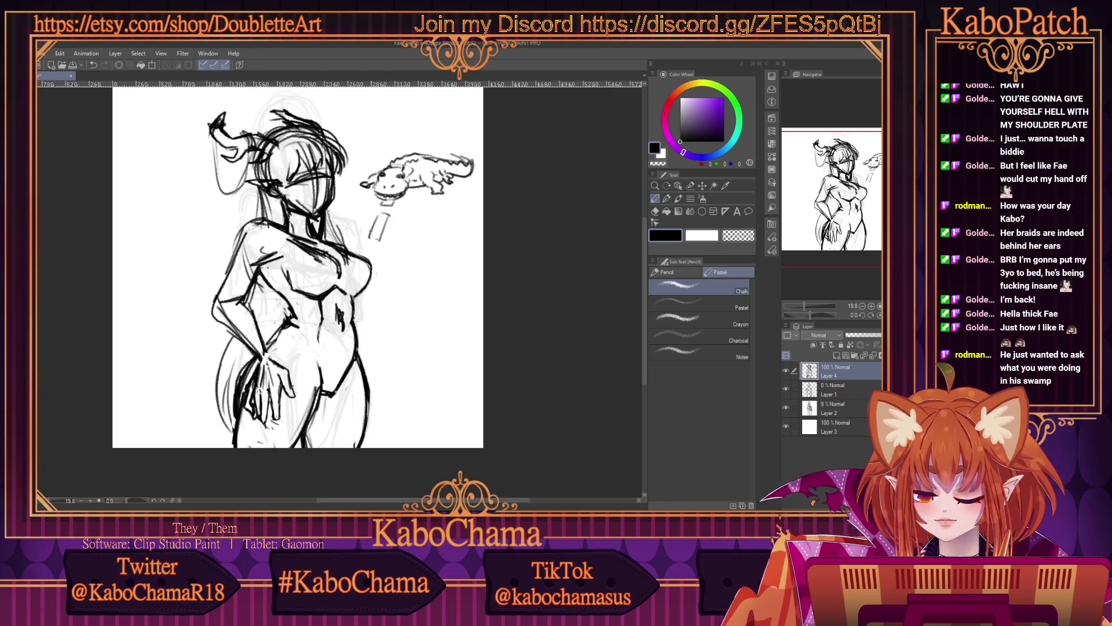
pyautogui.hotkey('ctrl', 'z')
pyautogui.hotkey('ctrl', 'z')
pyautogui.hotkey('ctrl', 'z')
pyautogui.hotkey('ctrl', 'z')
pyautogui.hotkey('ctrl', 'z')
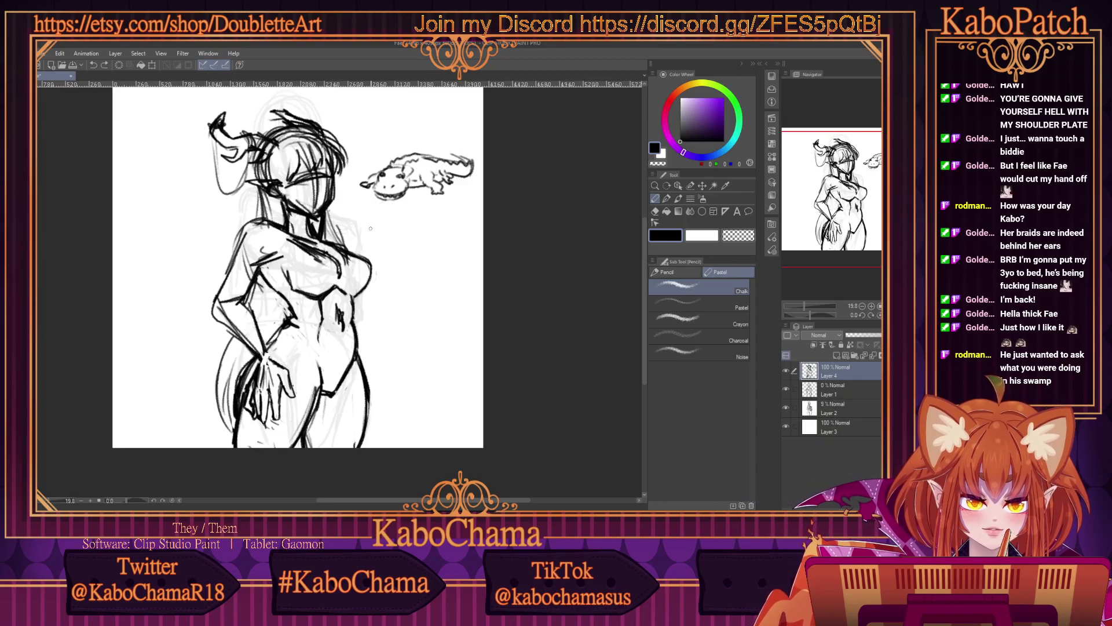
# Rework the trail below the crocodile's mouth as widening guide lines, broken into separate dashes with transparent chalk.
pyautogui.moveTo(389, 201); pyautogui.dragTo(383, 212)
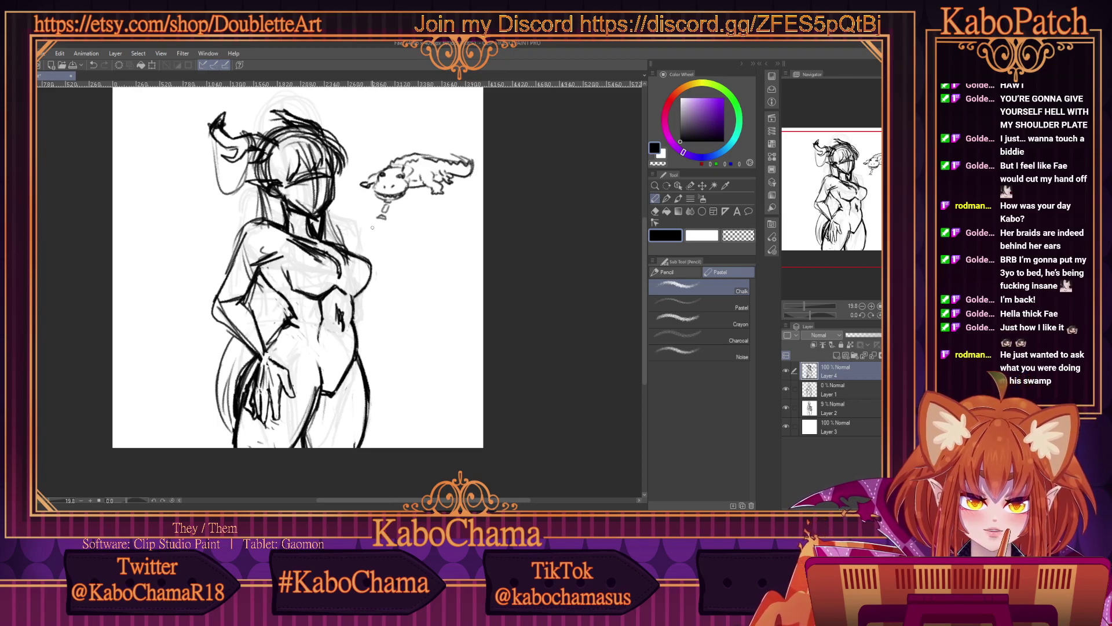
pyautogui.moveTo(383, 227); pyautogui.dragTo(371, 225)
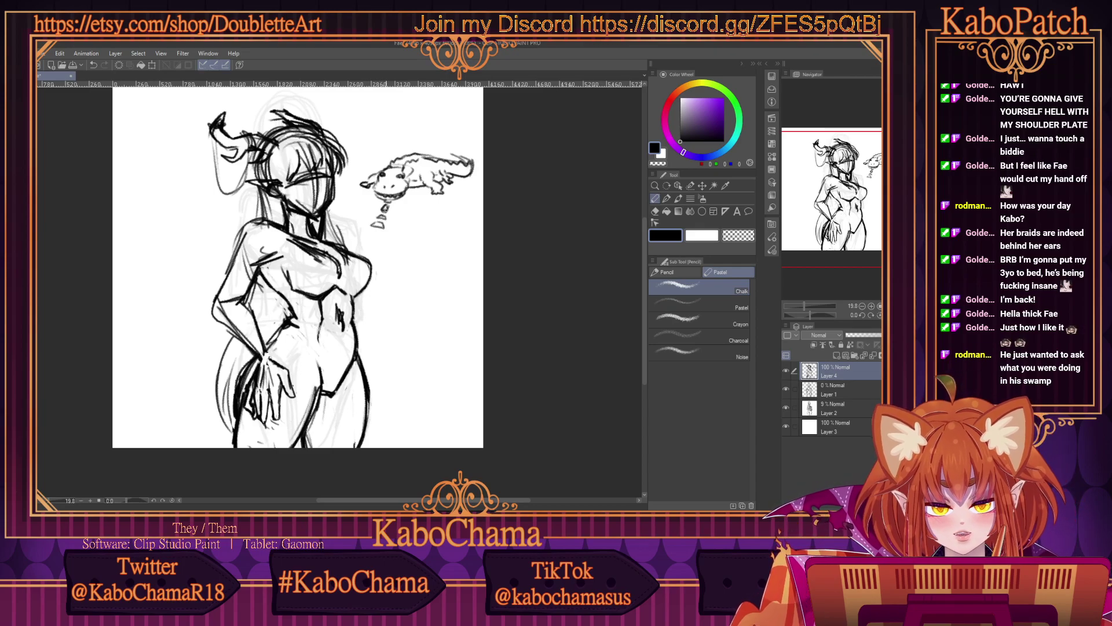
pyautogui.click(655, 211)
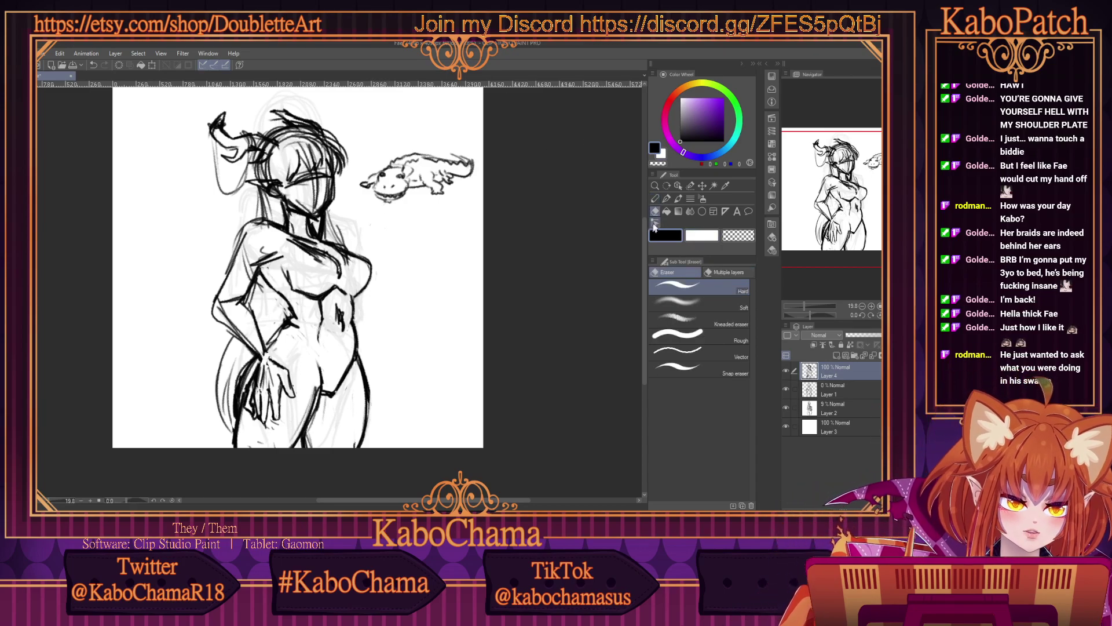
pyautogui.press('p')
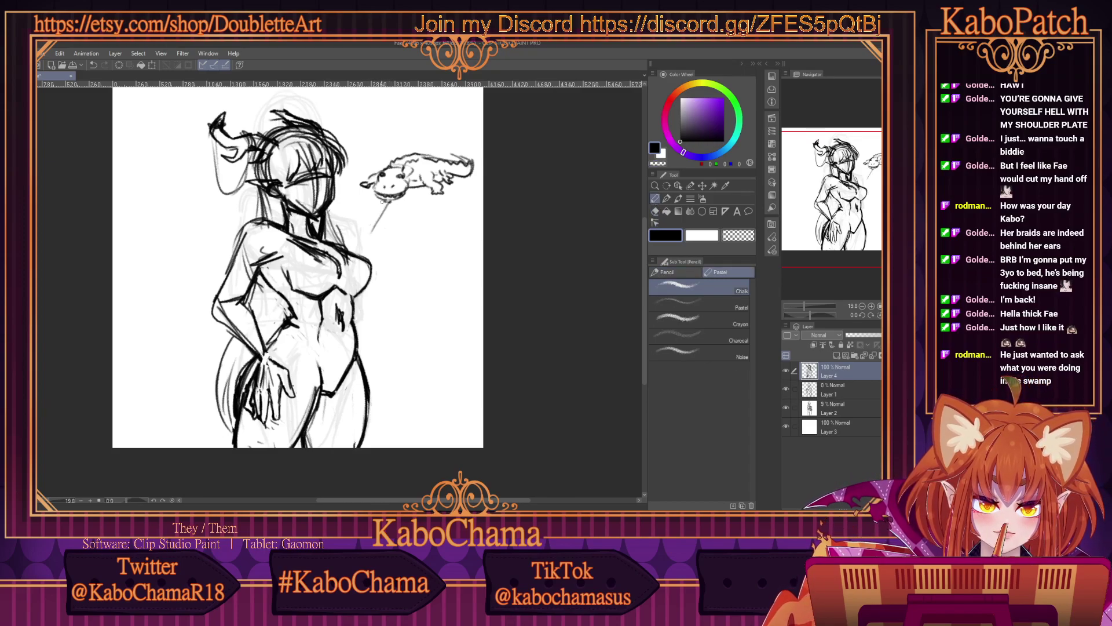
pyautogui.moveTo(384, 202); pyautogui.dragTo(356, 231)
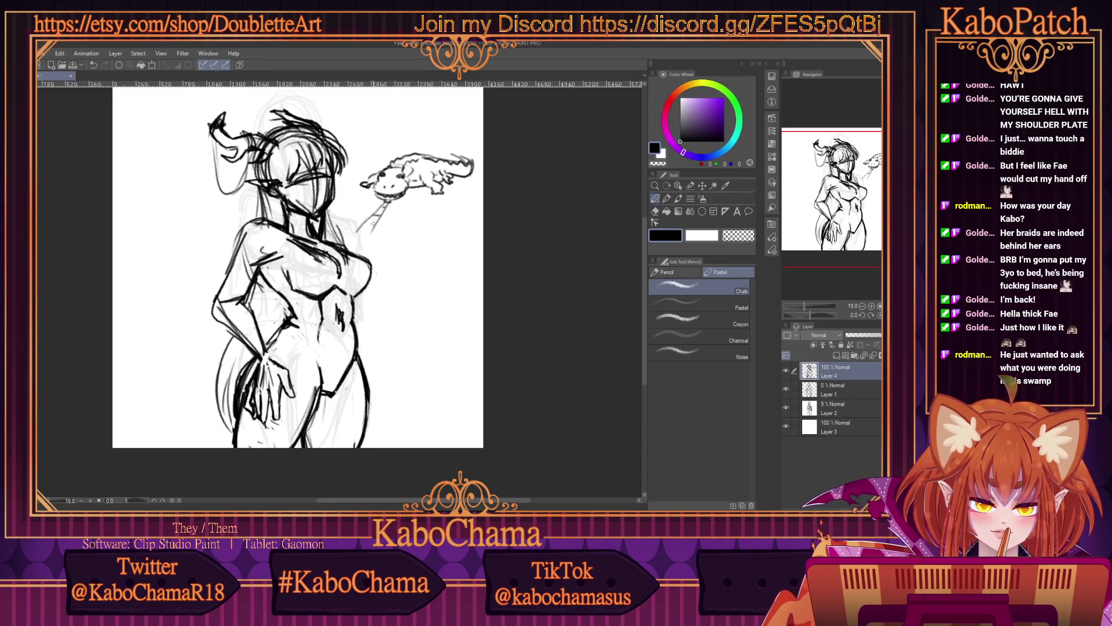
pyautogui.press('c')
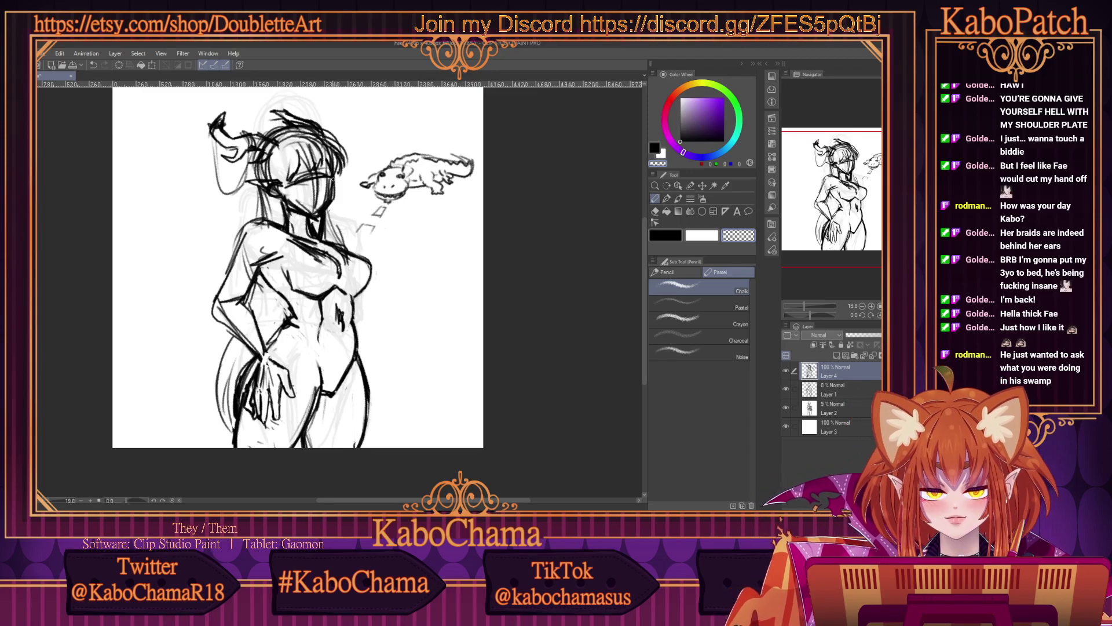
# Pick a very dark green drawing colour and add a new layer directly beneath Layer 4.
pyautogui.moveTo(733, 143); pyautogui.dragTo(740, 119)
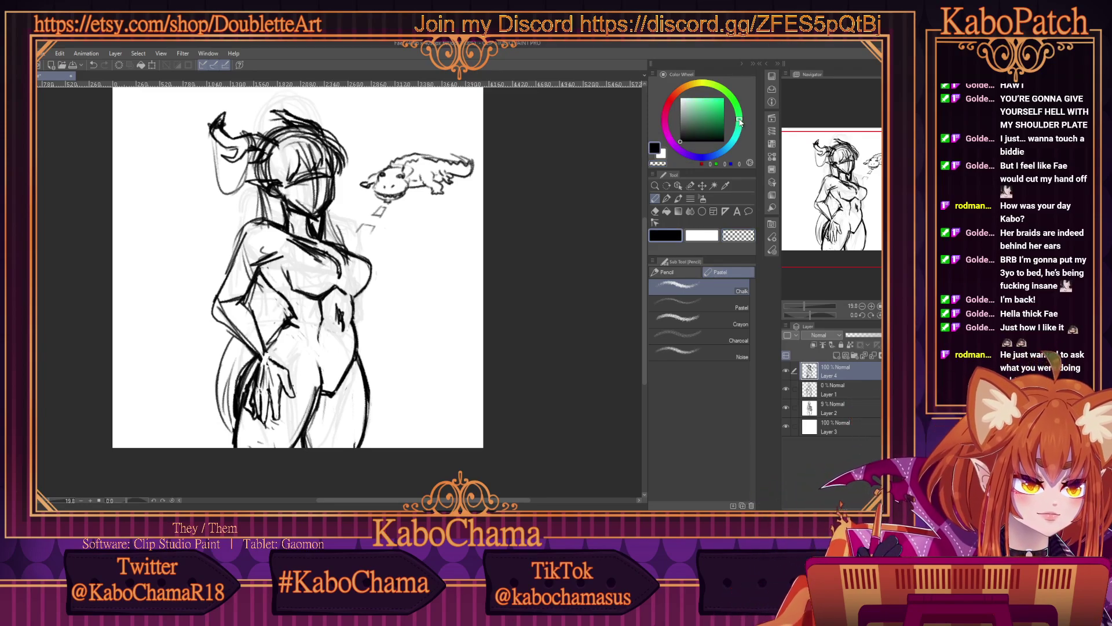
pyautogui.click(706, 131)
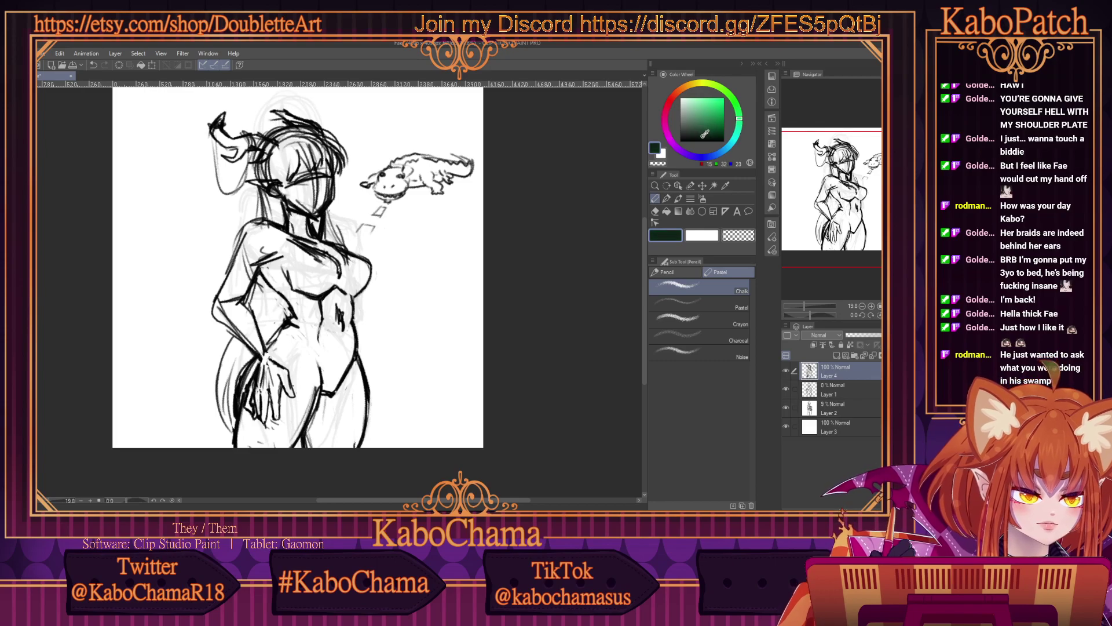
pyautogui.click(833, 356)
pyautogui.moveTo(832, 376); pyautogui.dragTo(829, 397)
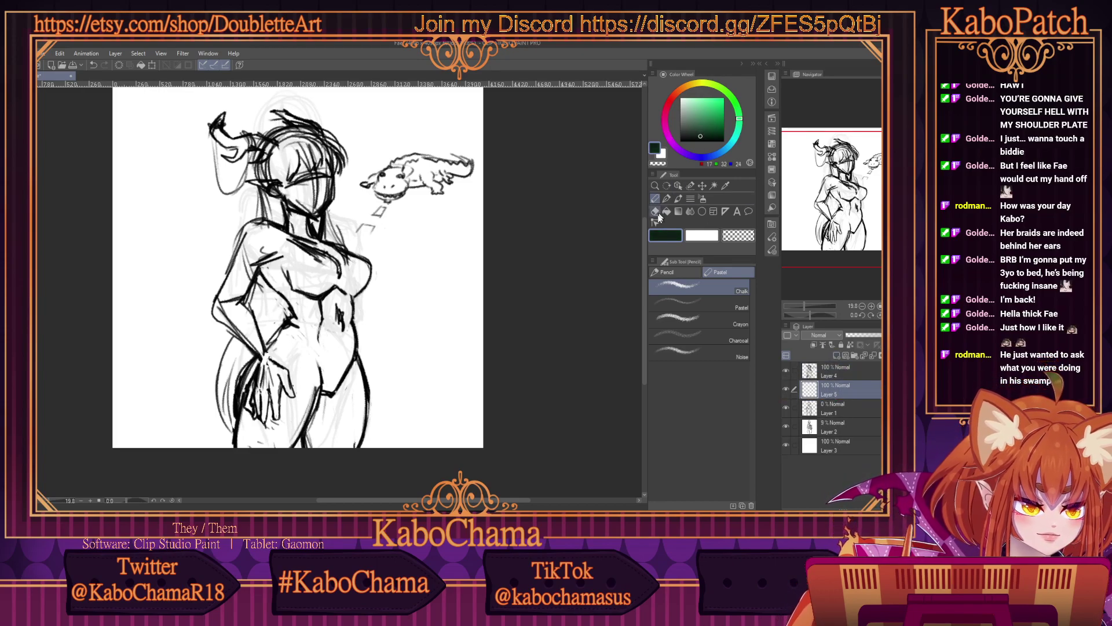
# Fill the crocodile's body, legs and tail with dark green on the new layer using the Turnip pen.
pyautogui.click(667, 199)
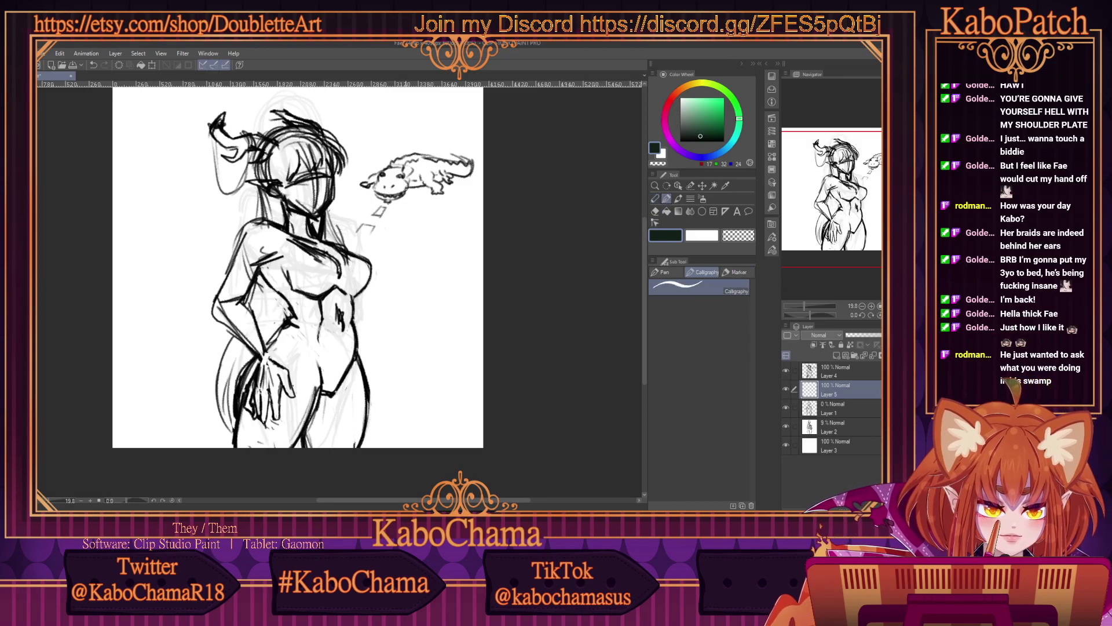
pyautogui.click(662, 272)
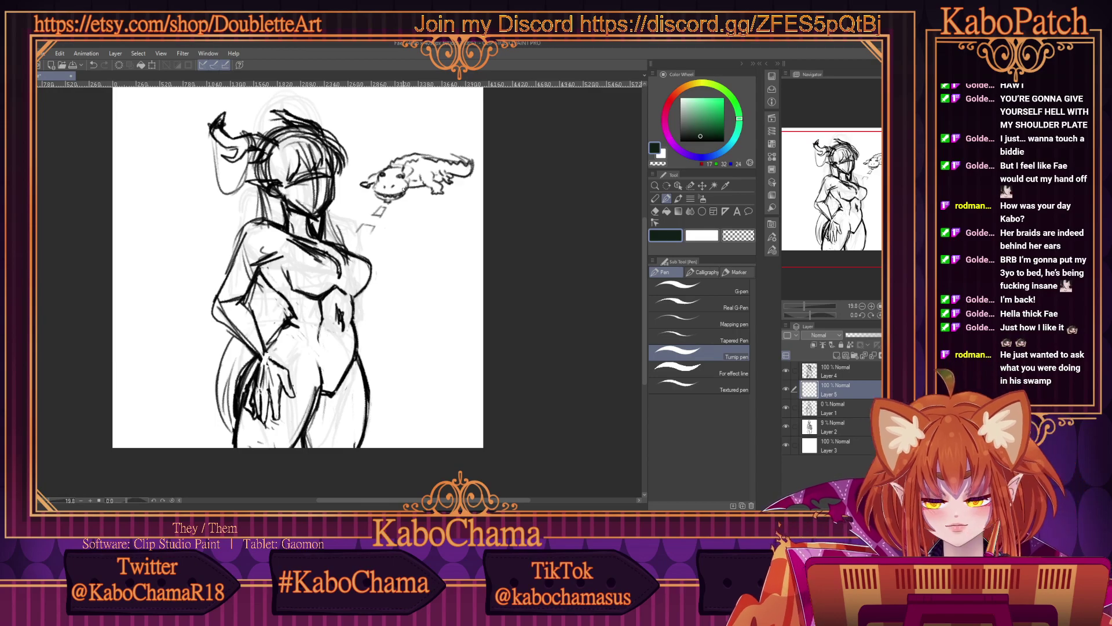
pyautogui.moveTo(401, 184)
pyautogui.mouseDown()
pyautogui.moveTo(366, 184)
pyautogui.moveTo(420, 157)
pyautogui.moveTo(409, 155)
pyautogui.moveTo(465, 168)
pyautogui.moveTo(419, 164)
pyautogui.moveTo(412, 177)
pyautogui.moveTo(448, 175)
pyautogui.moveTo(435, 173)
pyautogui.moveTo(436, 189)
pyautogui.moveTo(444, 168)
pyautogui.moveTo(372, 178)
pyautogui.moveTo(399, 167)
pyautogui.mouseUp()
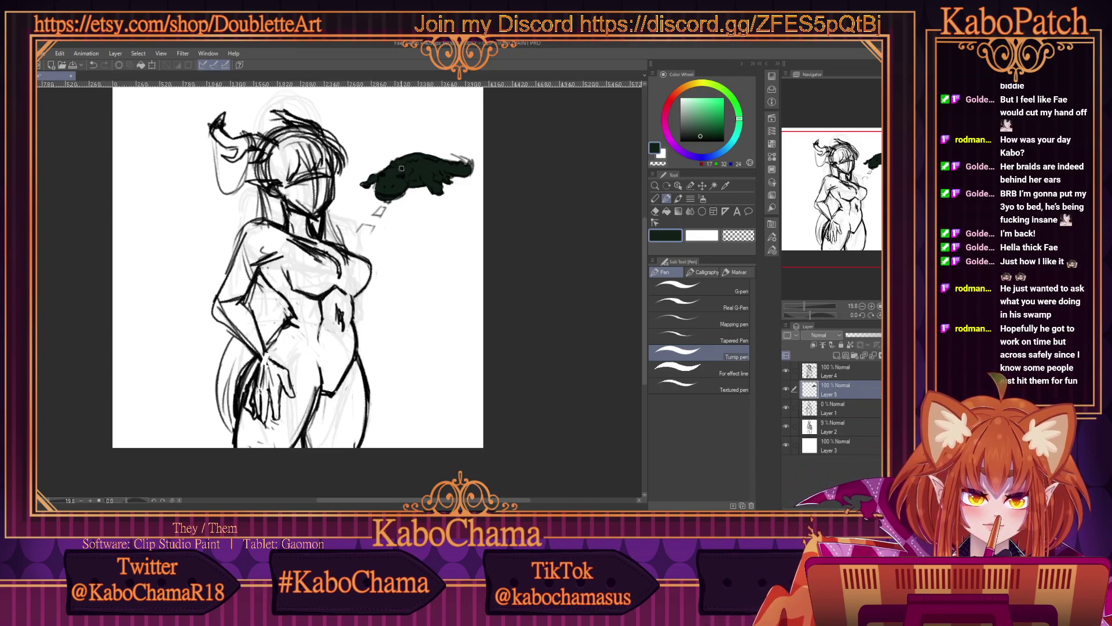
pyautogui.moveTo(462, 168)
pyautogui.mouseDown()
pyautogui.moveTo(471, 161)
pyautogui.moveTo(429, 156)
pyautogui.mouseUp()
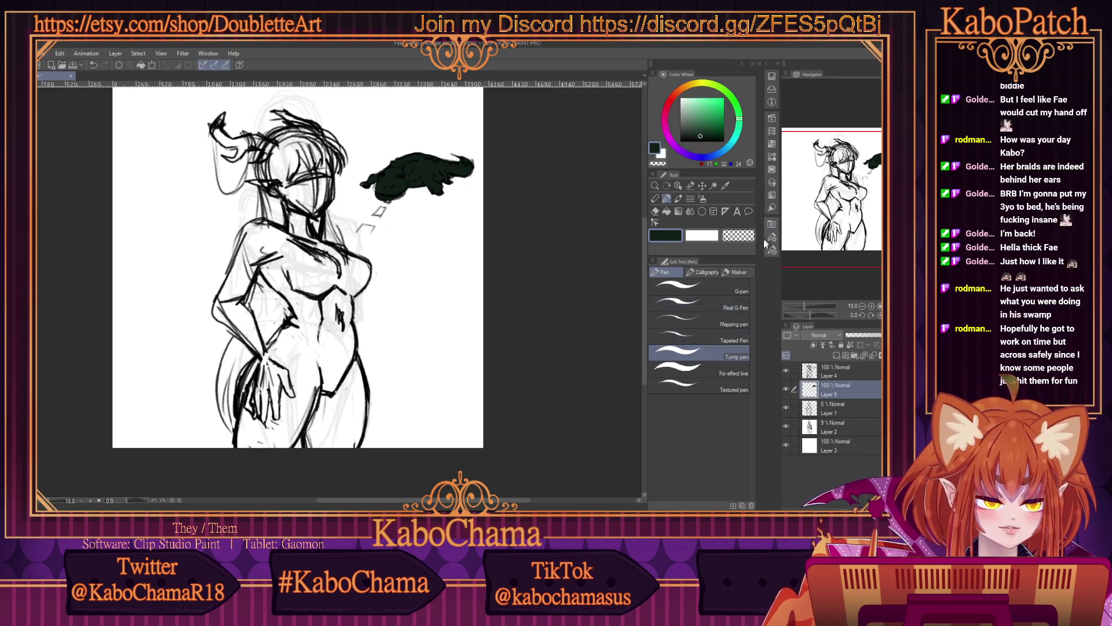
# Lower the opacity of the crocodile's green fill layer to roughly half.
pyautogui.click(738, 234)
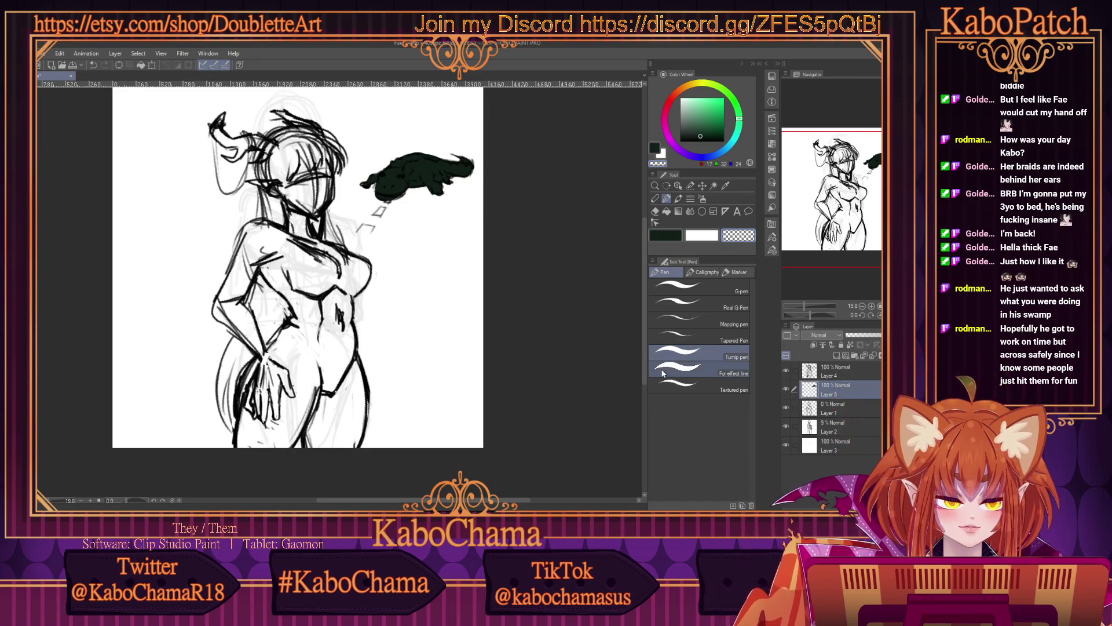
pyautogui.click(863, 333)
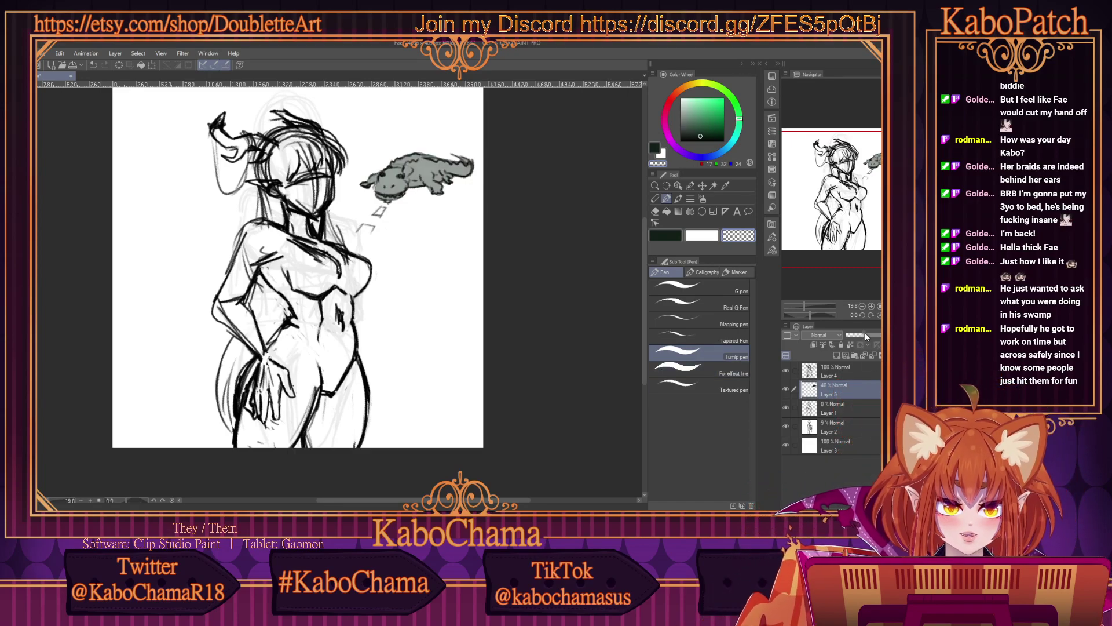
pyautogui.moveTo(865, 332); pyautogui.dragTo(867, 332)
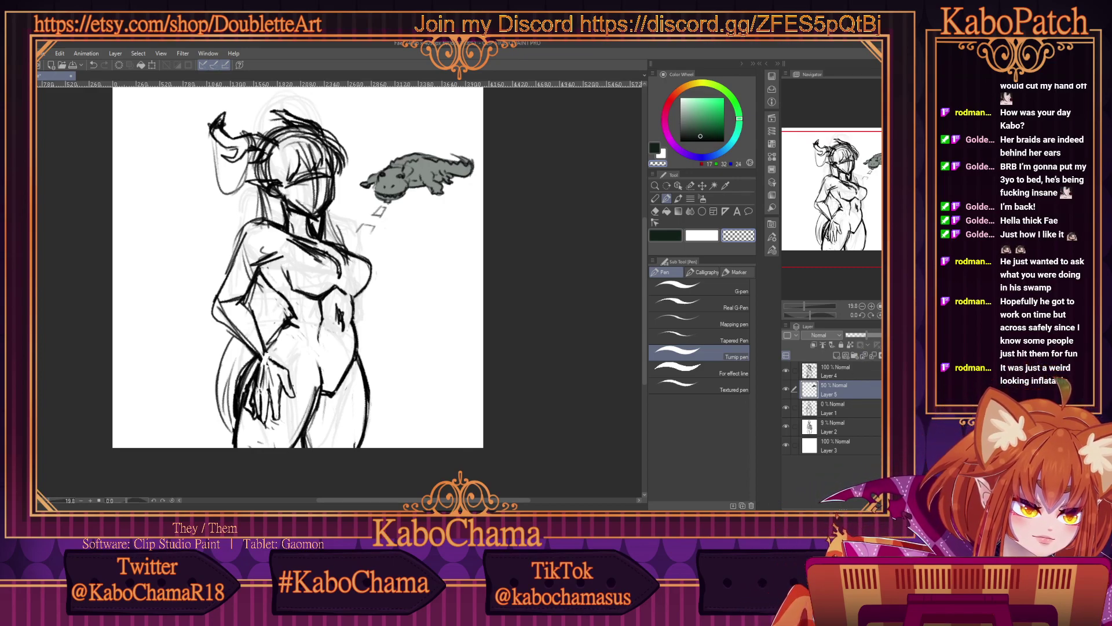
# Delete the green fill layer and erase the crocodile and its dashed trail from Layer 4 with the transparent Turnip pen.
pyautogui.click(879, 355)
pyautogui.click(486, 220)
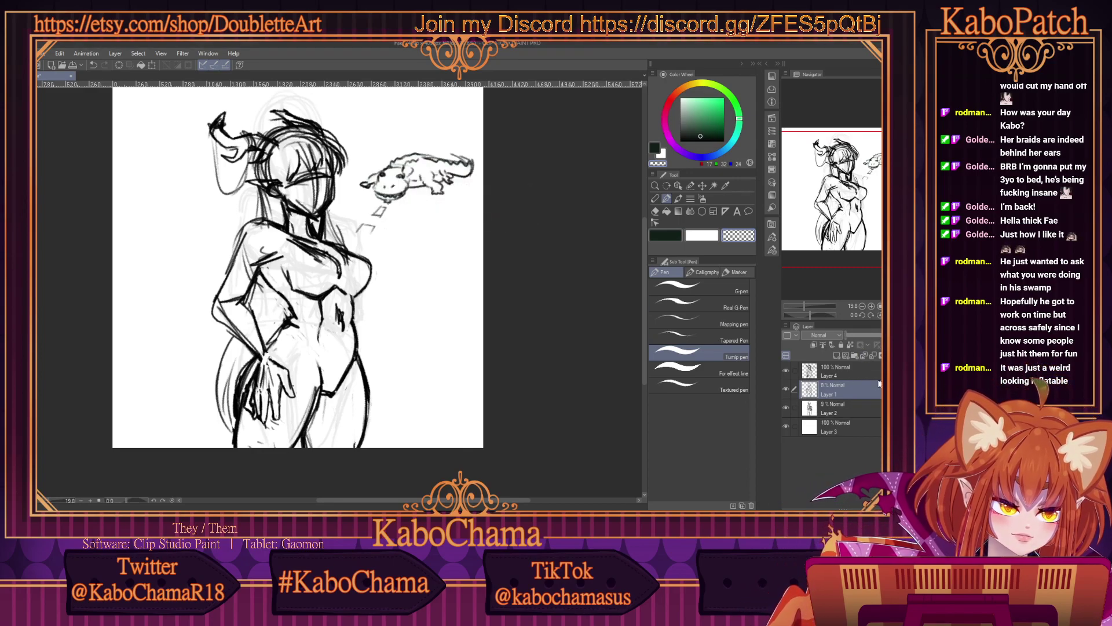
pyautogui.click(863, 377)
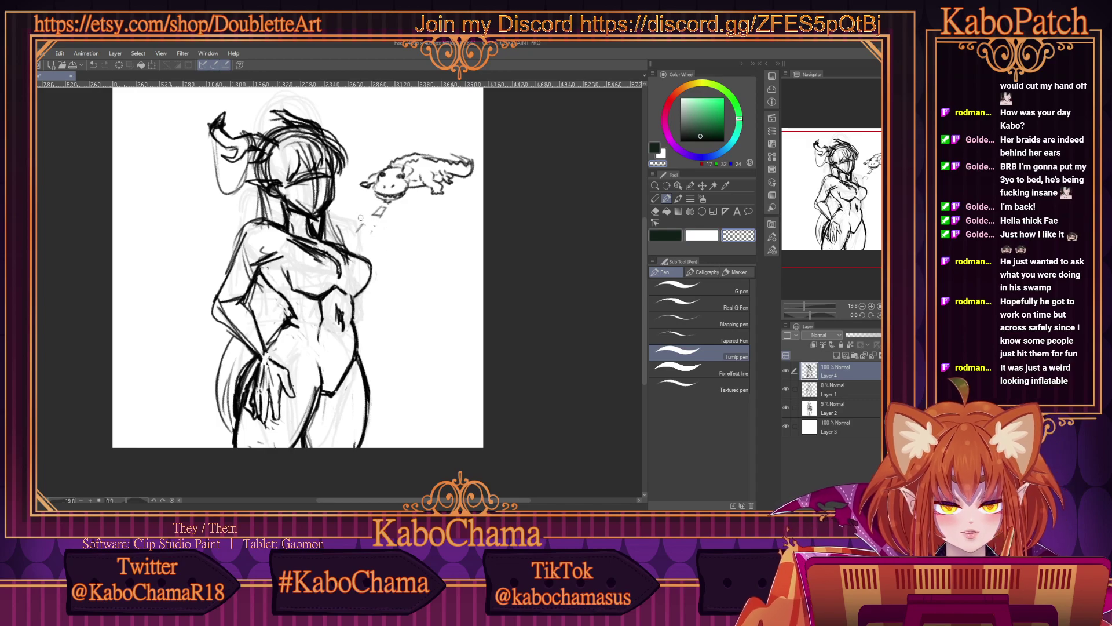
pyautogui.moveTo(360, 218)
pyautogui.mouseDown()
pyautogui.moveTo(371, 233)
pyautogui.moveTo(382, 209)
pyautogui.moveTo(400, 209)
pyautogui.mouseUp()
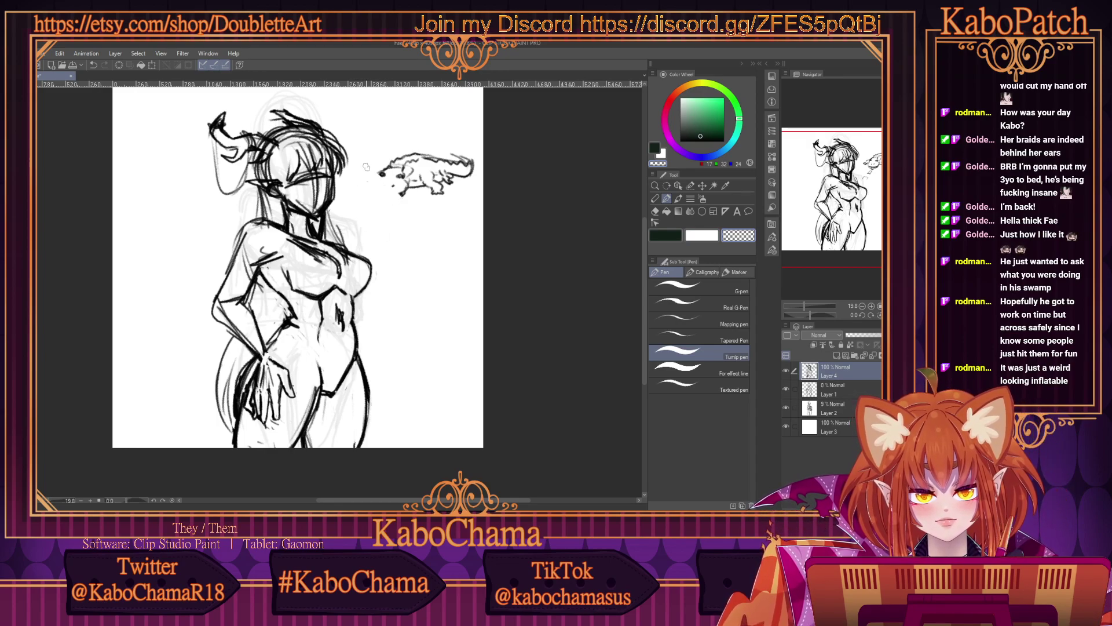
pyautogui.moveTo(370, 169)
pyautogui.mouseDown()
pyautogui.moveTo(415, 201)
pyautogui.moveTo(438, 201)
pyautogui.moveTo(395, 152)
pyautogui.moveTo(458, 196)
pyautogui.moveTo(440, 159)
pyautogui.moveTo(417, 149)
pyautogui.moveTo(469, 183)
pyautogui.moveTo(449, 144)
pyautogui.moveTo(472, 159)
pyautogui.mouseUp()
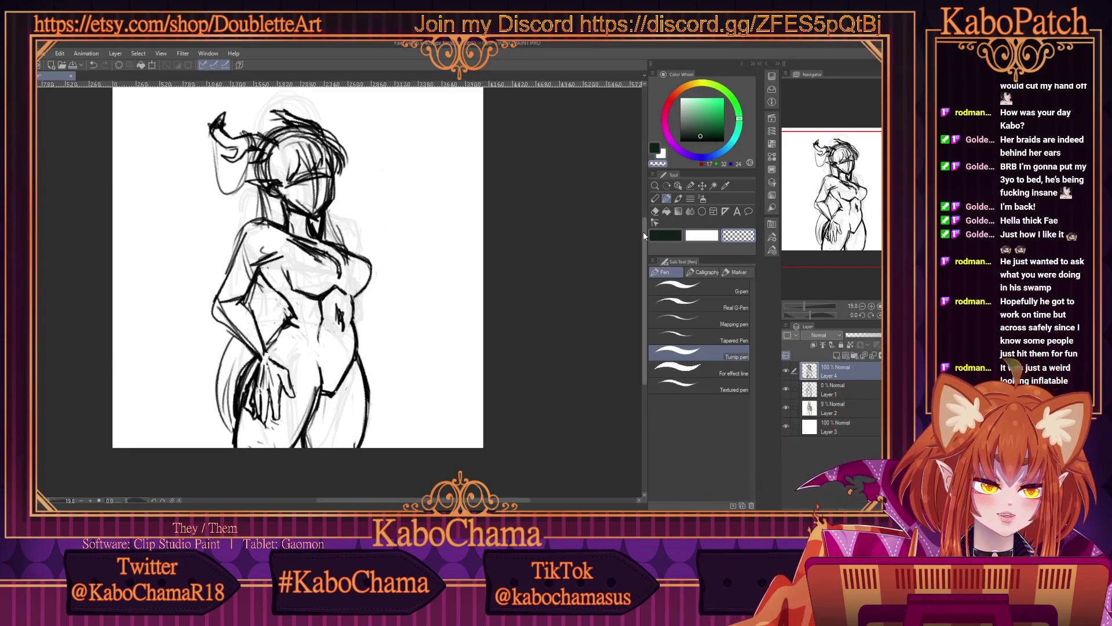
# Set the drawing colour to black and choose the Chalk pastel brush.
pyautogui.press('c')
pyautogui.moveTo(705, 134); pyautogui.dragTo(680, 142)
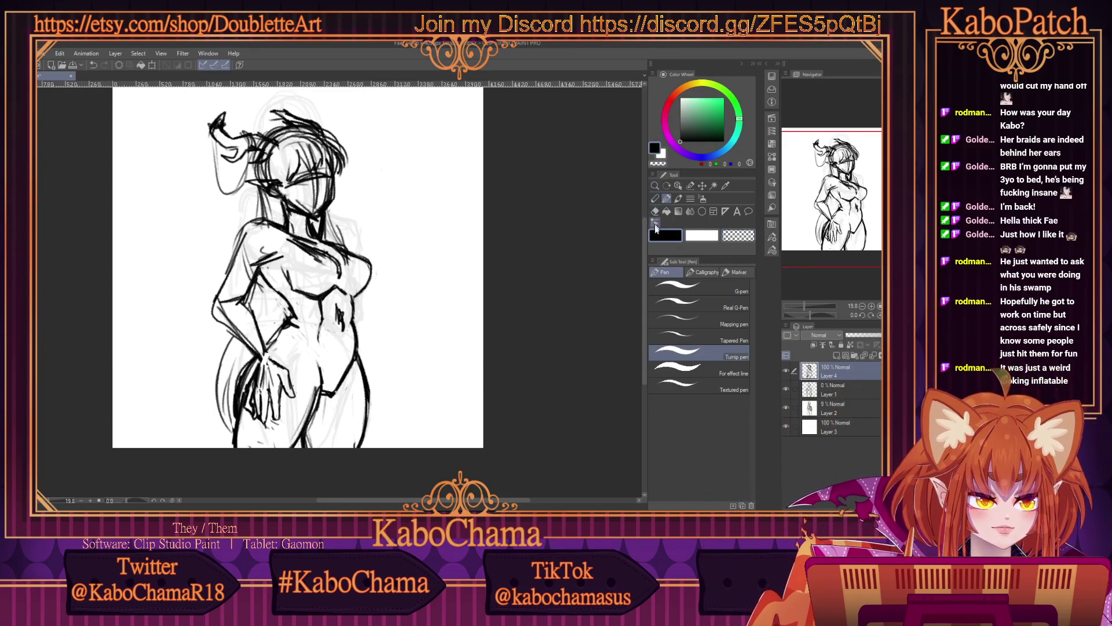
pyautogui.click(655, 199)
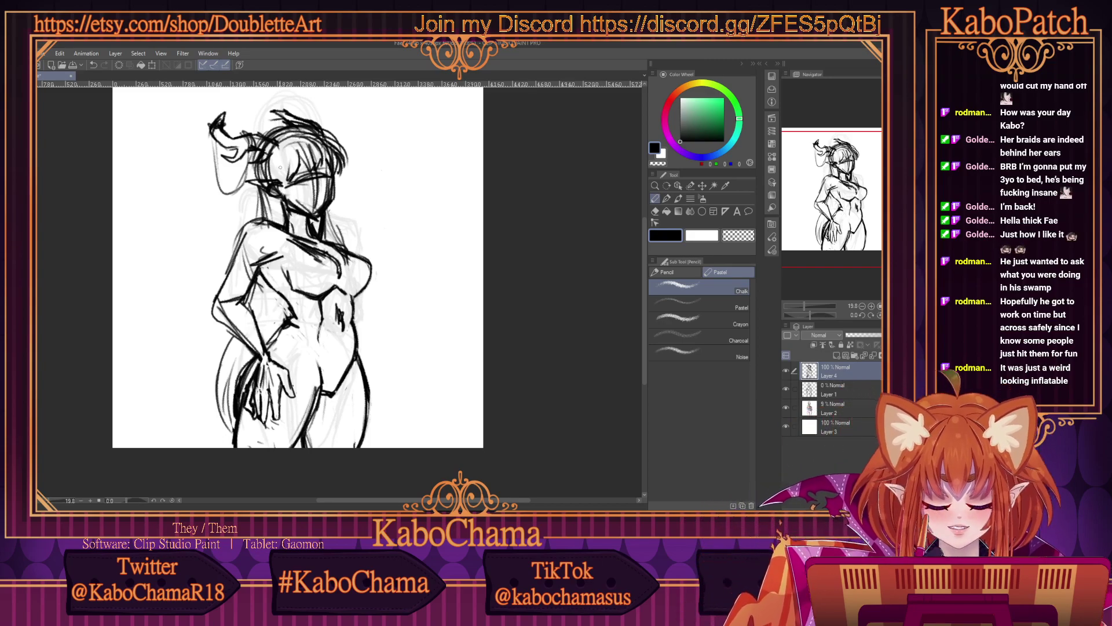
# Lower Layer 4's opacity to 36% and add a new layer above it.
pyautogui.click(867, 335)
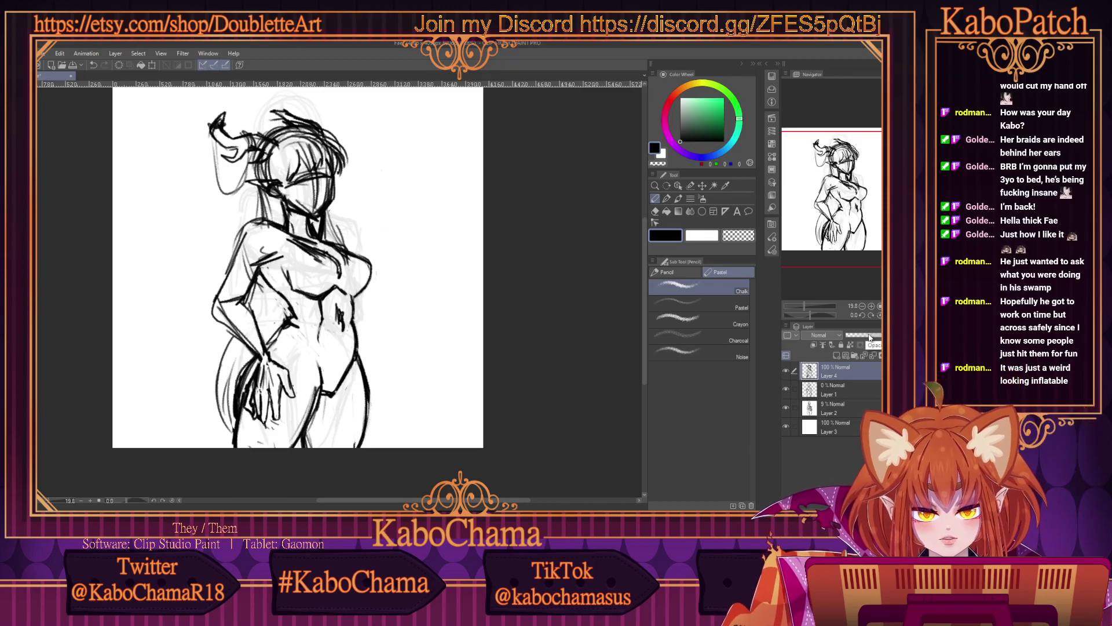
pyautogui.moveTo(868, 332); pyautogui.dragTo(864, 332)
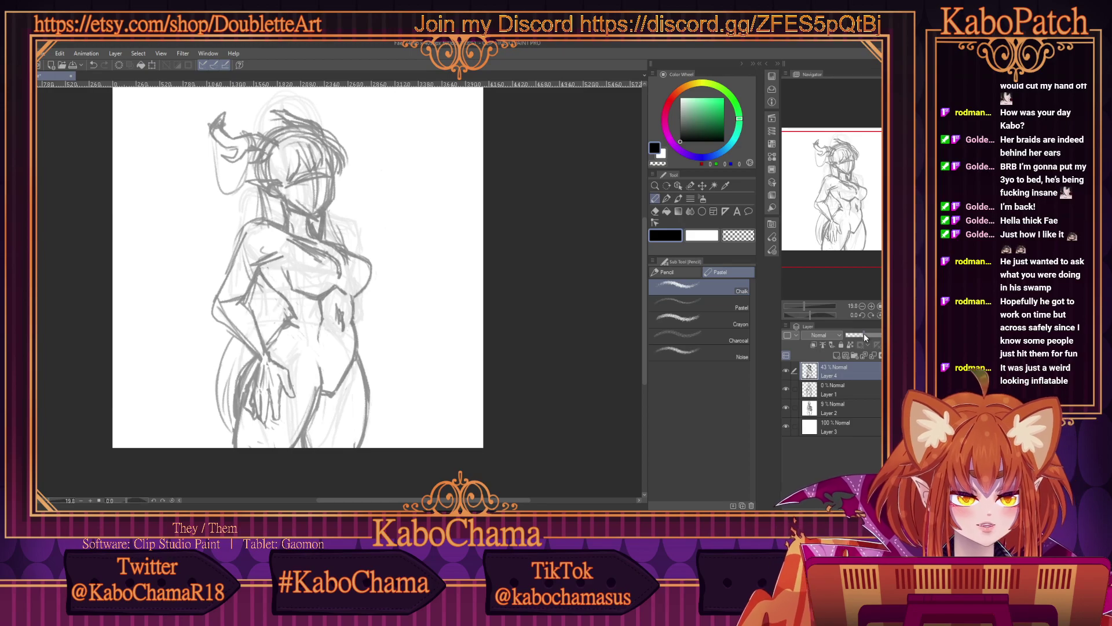
pyautogui.click(862, 332)
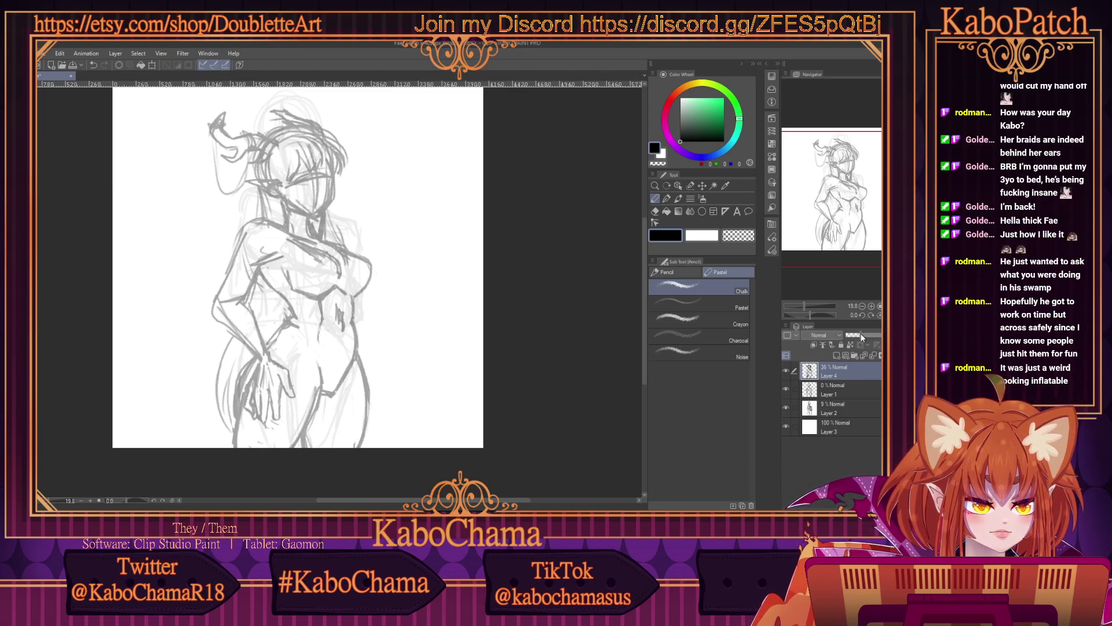
pyautogui.click(837, 356)
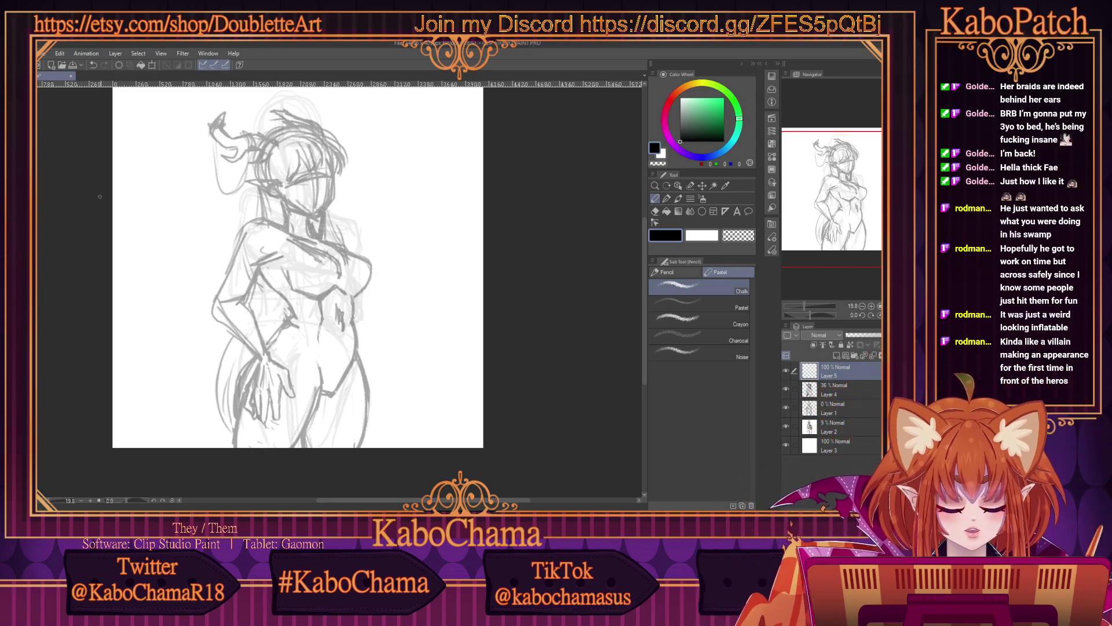
# Outline the long pointed ear in black chalk over the faded sketch on the new layer.
pyautogui.scroll(5, 271, 135)
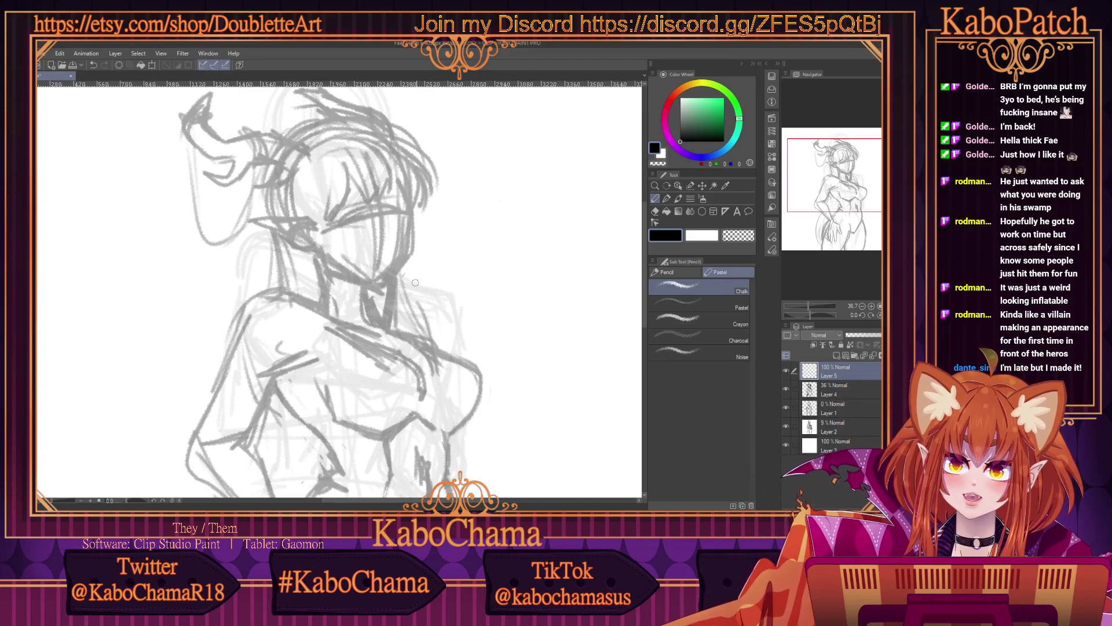
pyautogui.scroll(2, 414, 282)
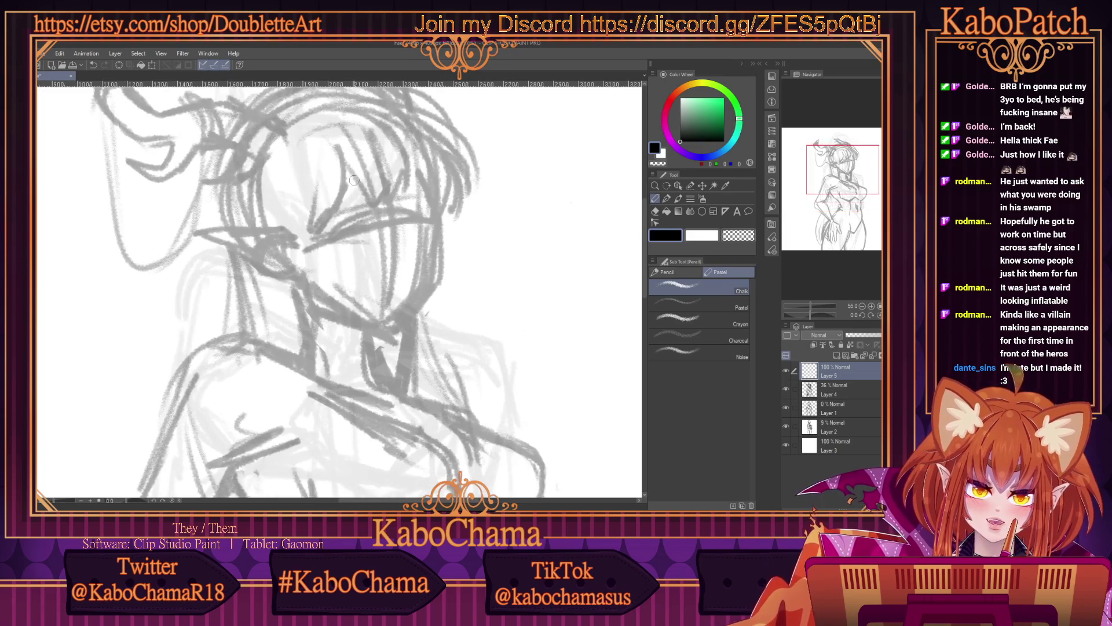
pyautogui.moveTo(267, 230)
pyautogui.mouseDown()
pyautogui.moveTo(227, 222)
pyautogui.moveTo(286, 237)
pyautogui.moveTo(194, 239)
pyautogui.moveTo(257, 227)
pyautogui.moveTo(187, 235)
pyautogui.moveTo(274, 275)
pyautogui.mouseUp()
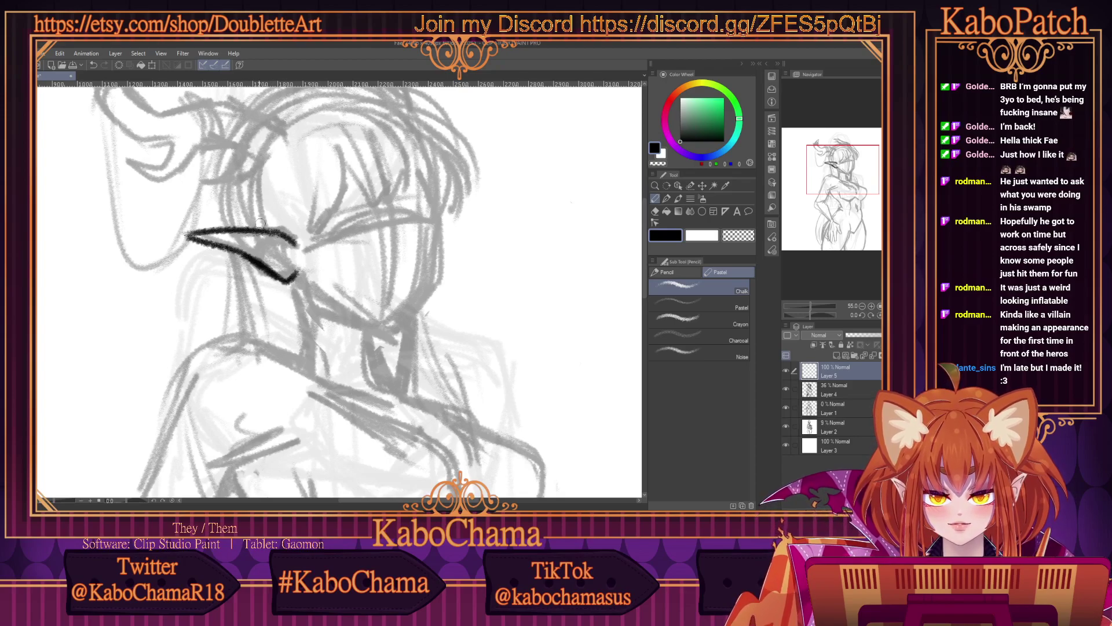
# Draw the two side contours of the neck below the ear, following the faded sketch.
pyautogui.scroll(-3, 261, 223)
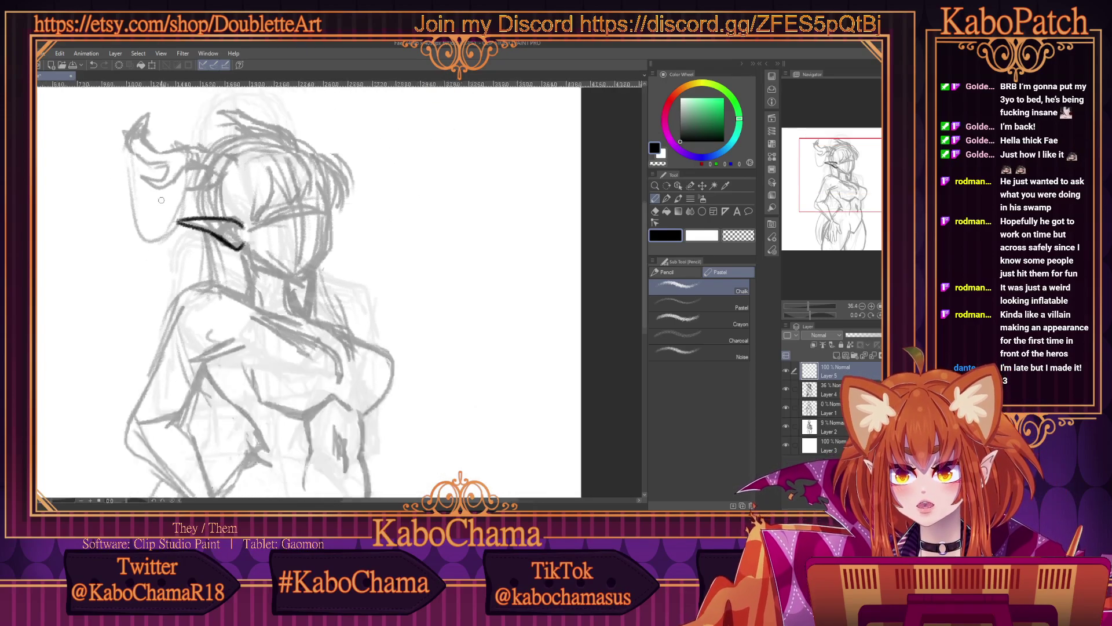
pyautogui.scroll(1, 119, 312)
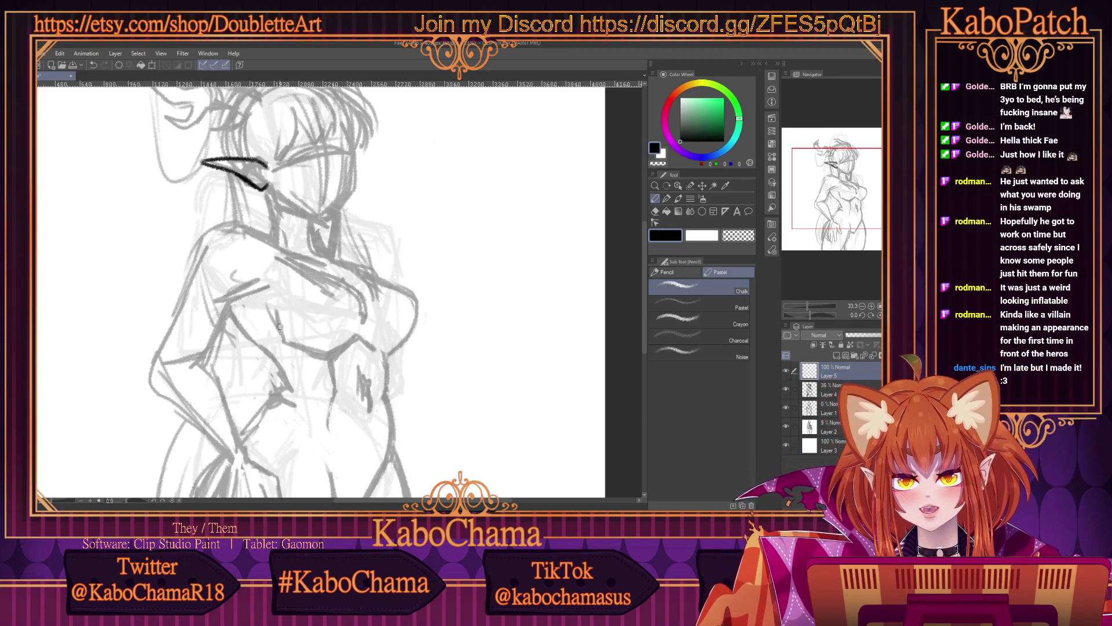
pyautogui.scroll(2, 294, 181)
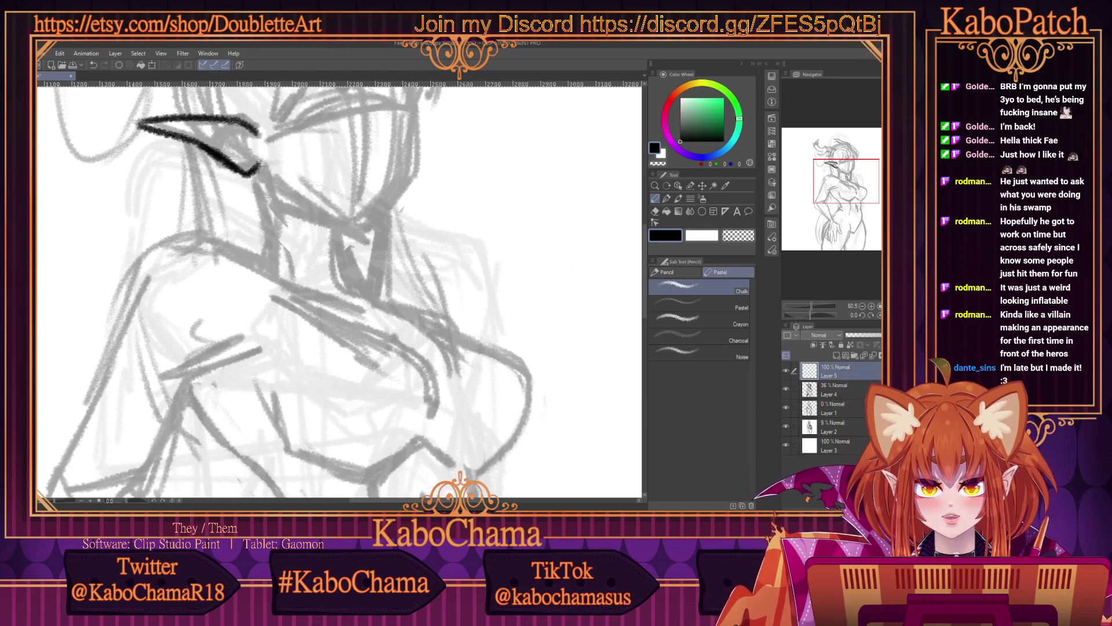
pyautogui.moveTo(272, 213); pyautogui.dragTo(279, 272)
pyautogui.moveTo(258, 189)
pyautogui.mouseDown()
pyautogui.moveTo(277, 229)
pyautogui.moveTo(344, 290)
pyautogui.mouseUp()
pyautogui.moveTo(336, 252); pyautogui.dragTo(345, 292)
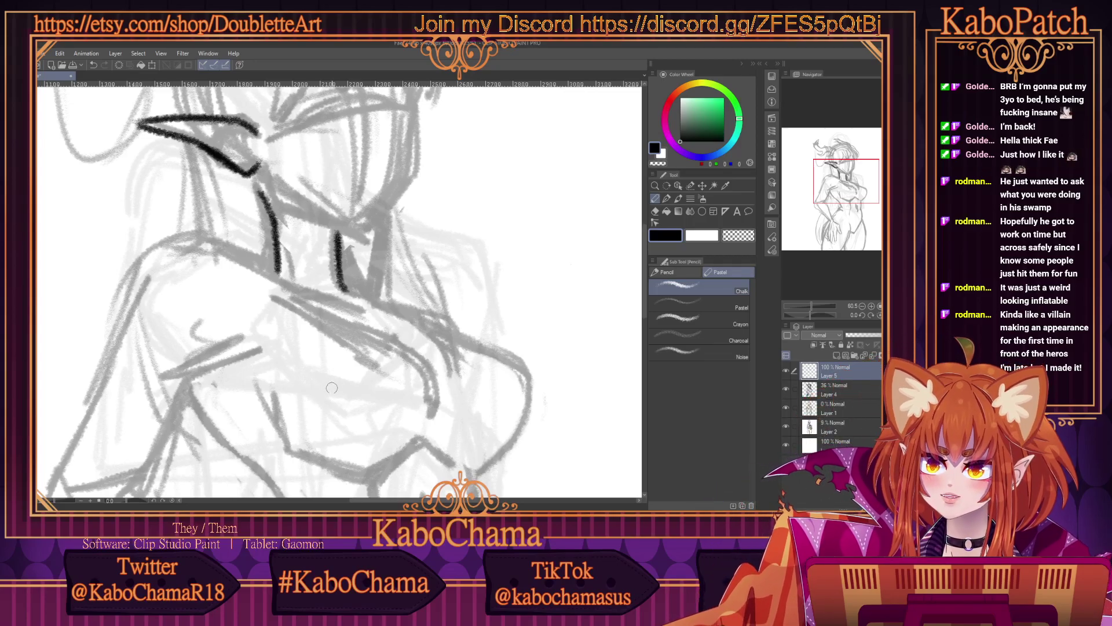
pyautogui.moveTo(276, 266)
pyautogui.mouseDown()
pyautogui.moveTo(340, 263)
pyautogui.moveTo(286, 267)
pyautogui.moveTo(319, 283)
pyautogui.mouseUp()
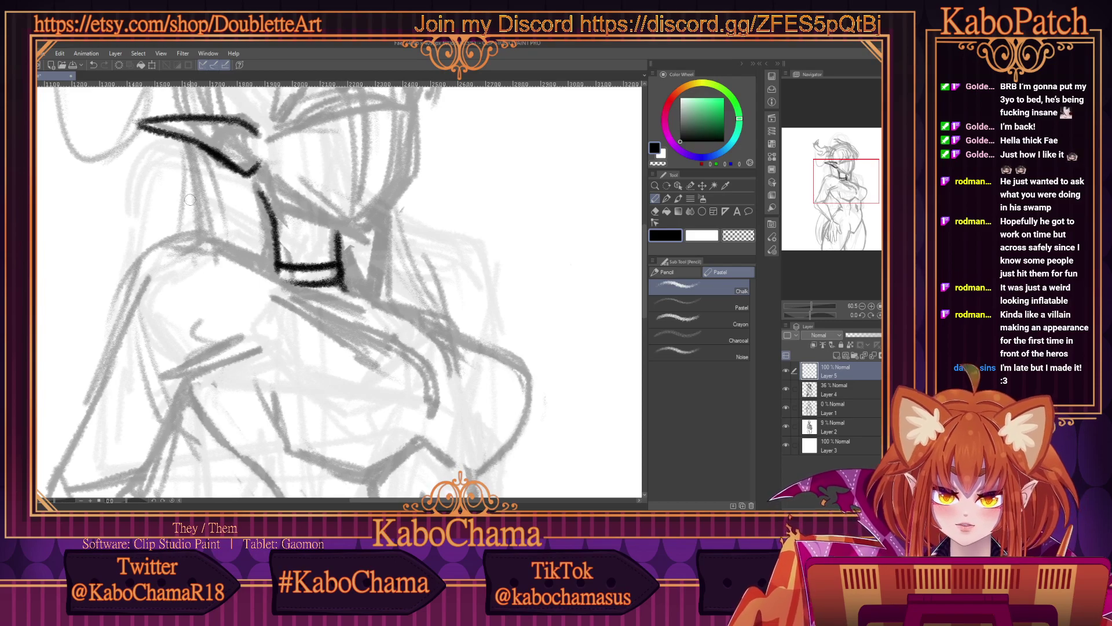
pyautogui.hotkey('ctrl', '-')
pyautogui.hotkey('ctrl', '-')
pyautogui.hotkey('ctrl', '-')
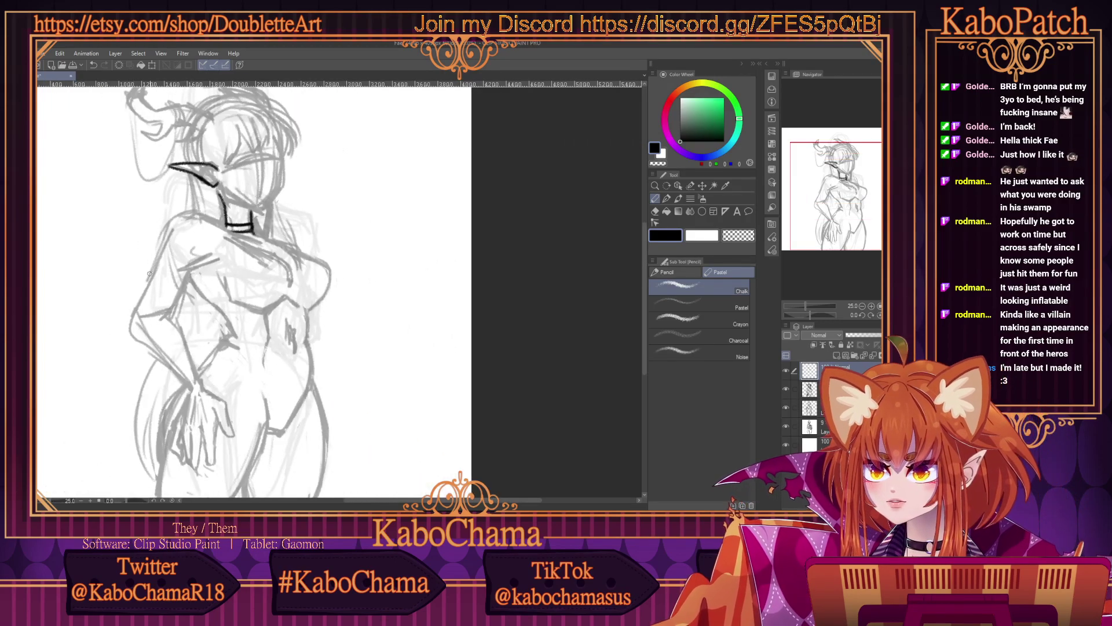
pyautogui.scroll(2, 224, 198)
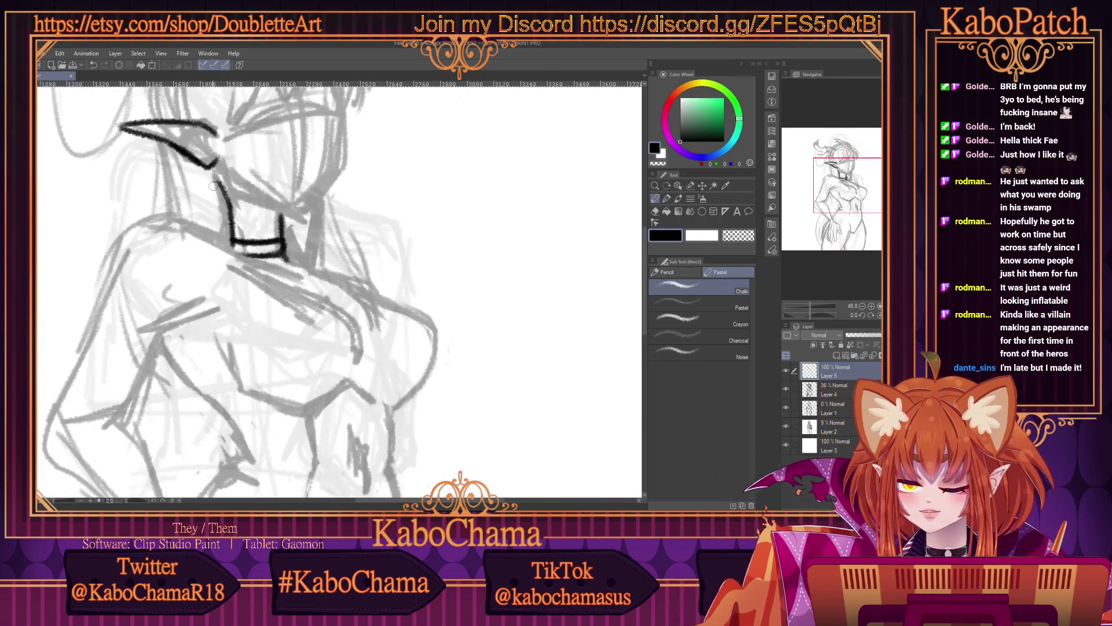
pyautogui.hotkey('ctrl', 'z')
pyautogui.hotkey('ctrl', 'z')
pyautogui.hotkey('ctrl', 'z')
pyautogui.hotkey('ctrl', 'z')
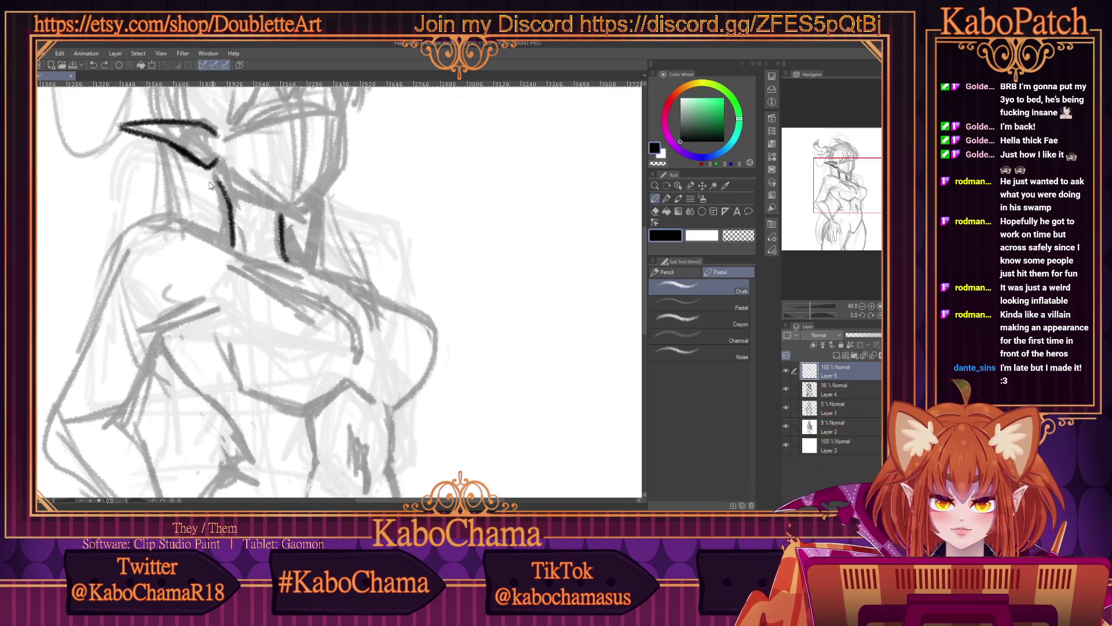
# Draw the two curved bands of a choker across the base of the neck.
pyautogui.moveTo(281, 232)
pyautogui.mouseDown()
pyautogui.moveTo(234, 233)
pyautogui.moveTo(280, 236)
pyautogui.moveTo(242, 229)
pyautogui.moveTo(236, 241)
pyautogui.moveTo(279, 248)
pyautogui.mouseUp()
pyautogui.hotkey('ctrl', '-')
pyautogui.hotkey('ctrl', '-')
pyautogui.hotkey('ctrl', '-')
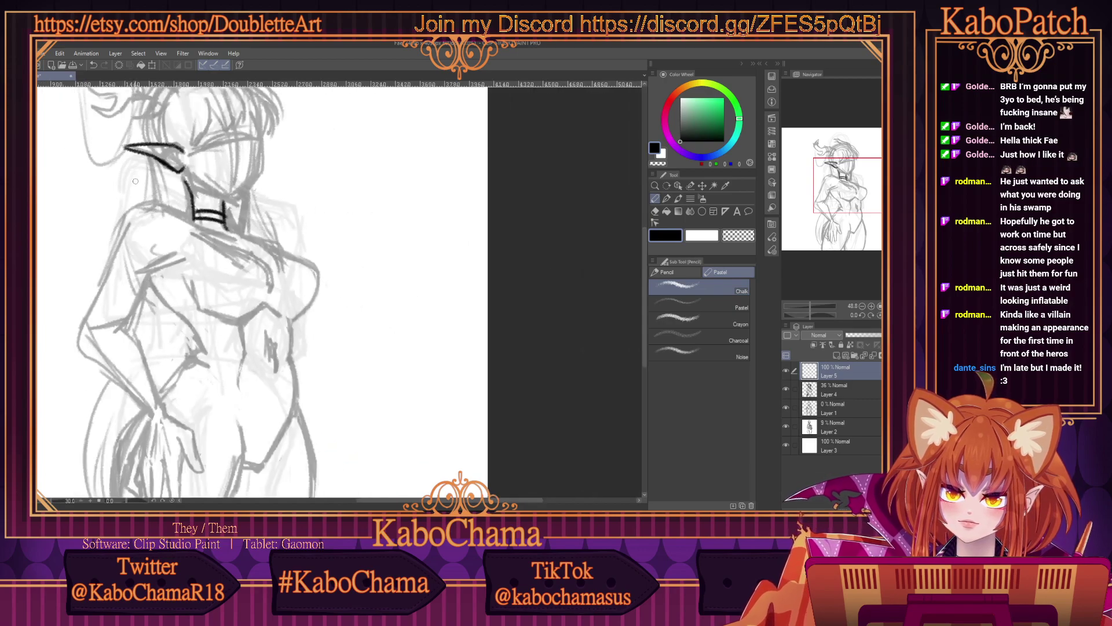
# Sketch a jagged collar point beside the choker, erase the overlapping neck line with transparent colour, and return to black.
pyautogui.hotkey('ctrl', '+')
pyautogui.hotkey('ctrl', '+')
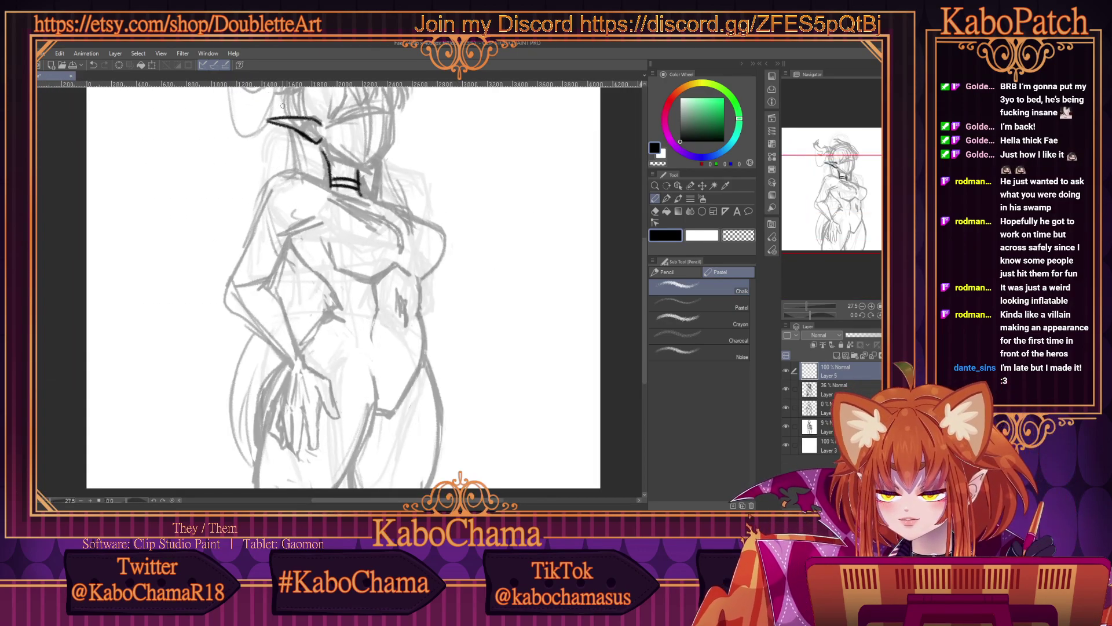
pyautogui.hotkey('ctrl', '+')
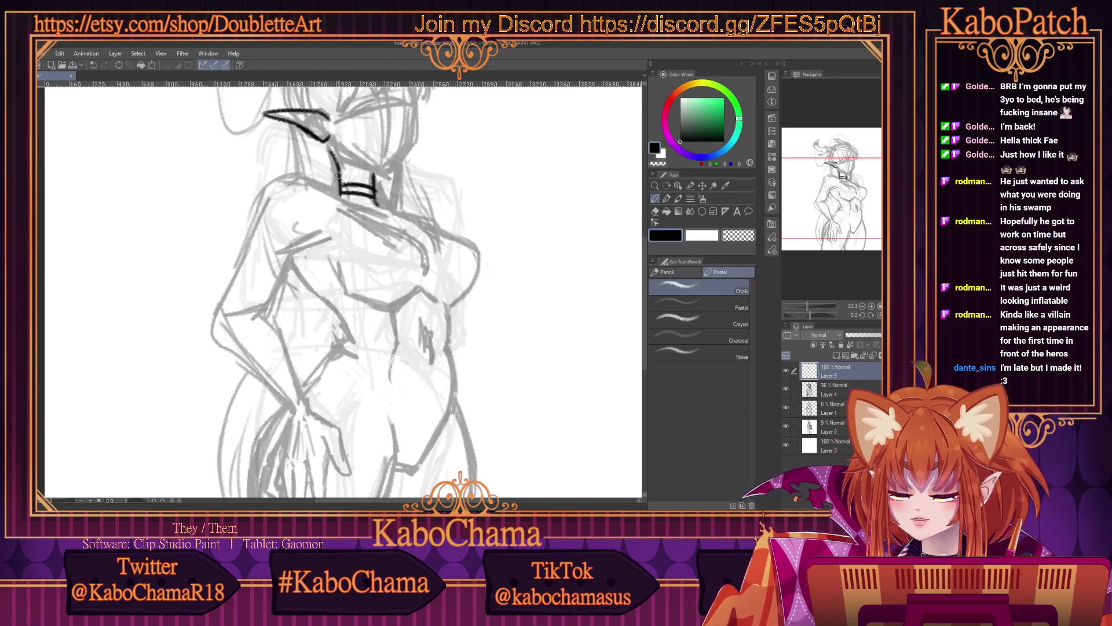
pyautogui.moveTo(335, 179)
pyautogui.mouseDown()
pyautogui.moveTo(351, 181)
pyautogui.moveTo(321, 164)
pyautogui.moveTo(328, 191)
pyautogui.mouseUp()
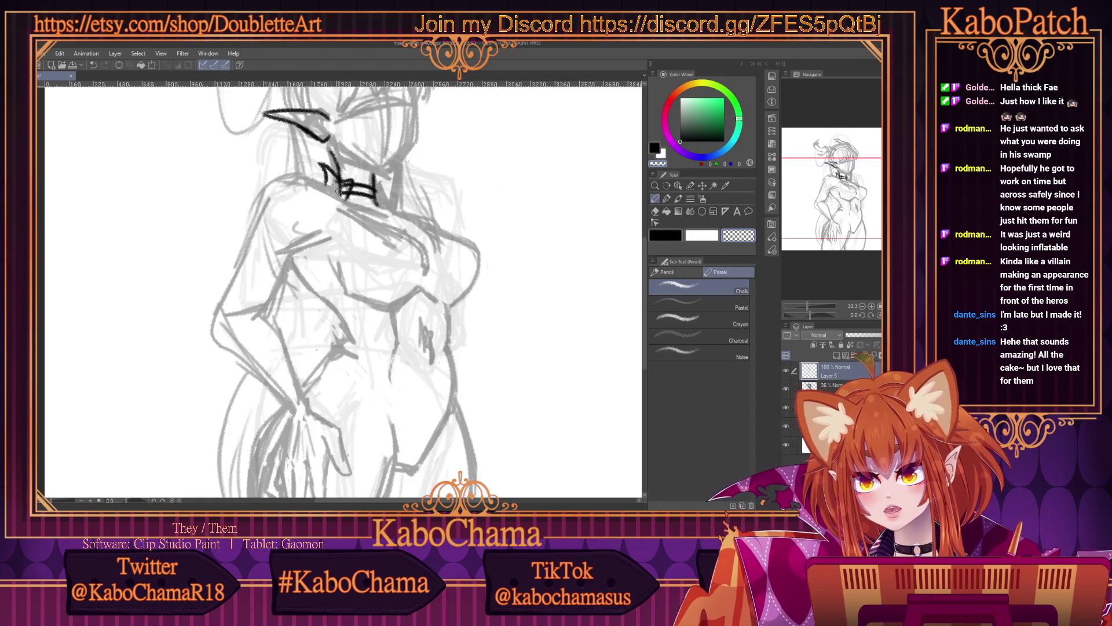
pyautogui.scroll(1, 338, 188)
pyautogui.scroll(1, 339, 188)
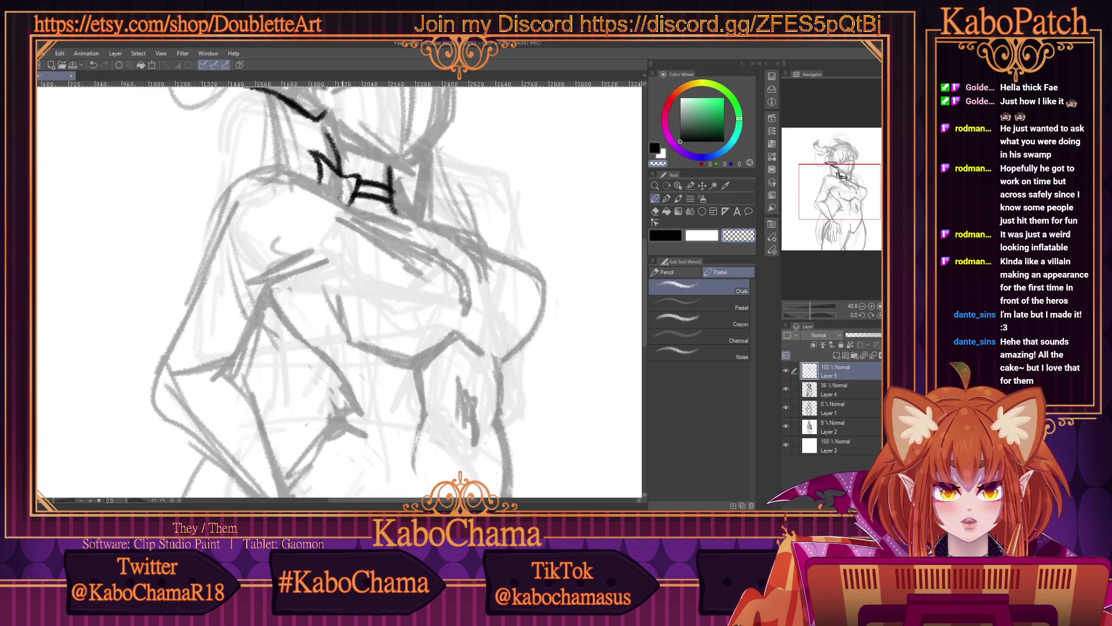
pyautogui.scroll(-1, 342, 196)
pyautogui.click(667, 236)
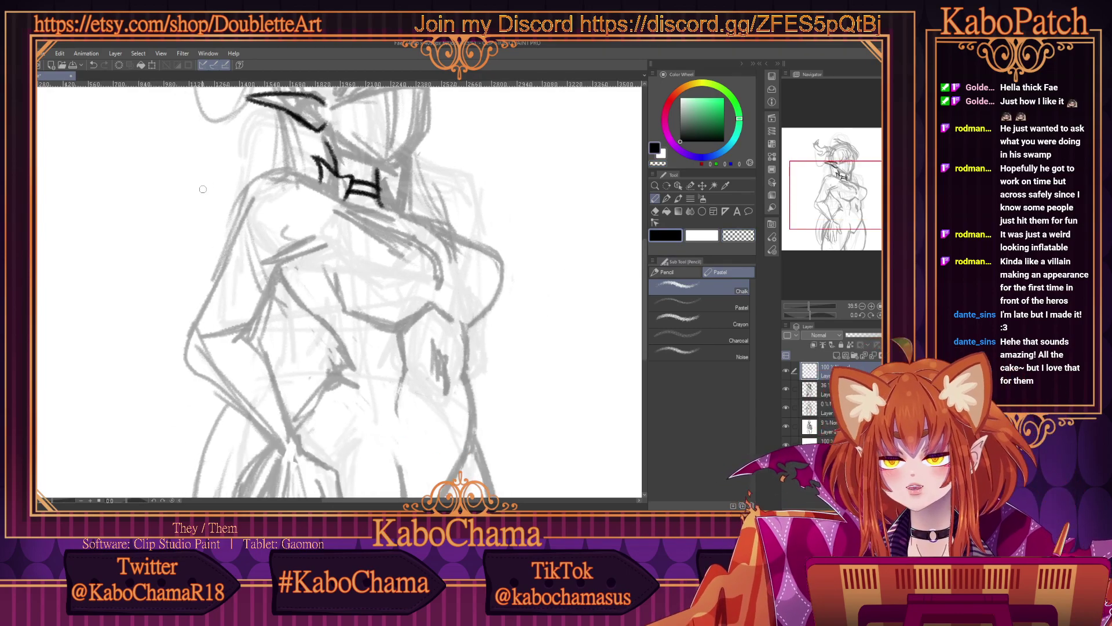
# Extend the collar into a row of sharp upper spikes reaching out over the character's shoulder.
pyautogui.scroll(-2, 220, 185)
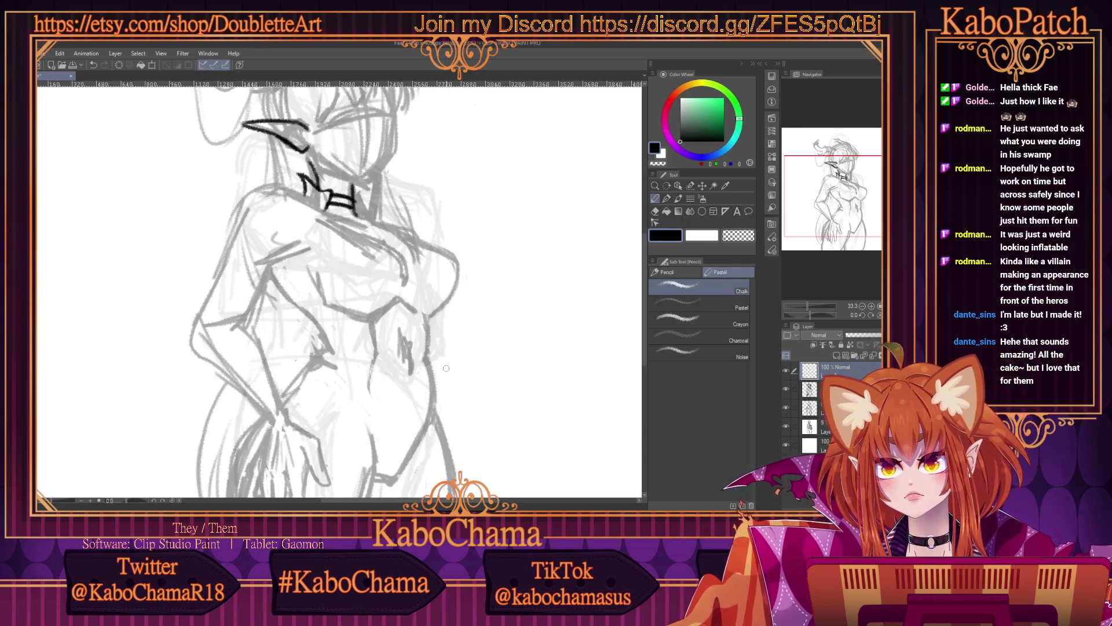
pyautogui.scroll(1, 260, 163)
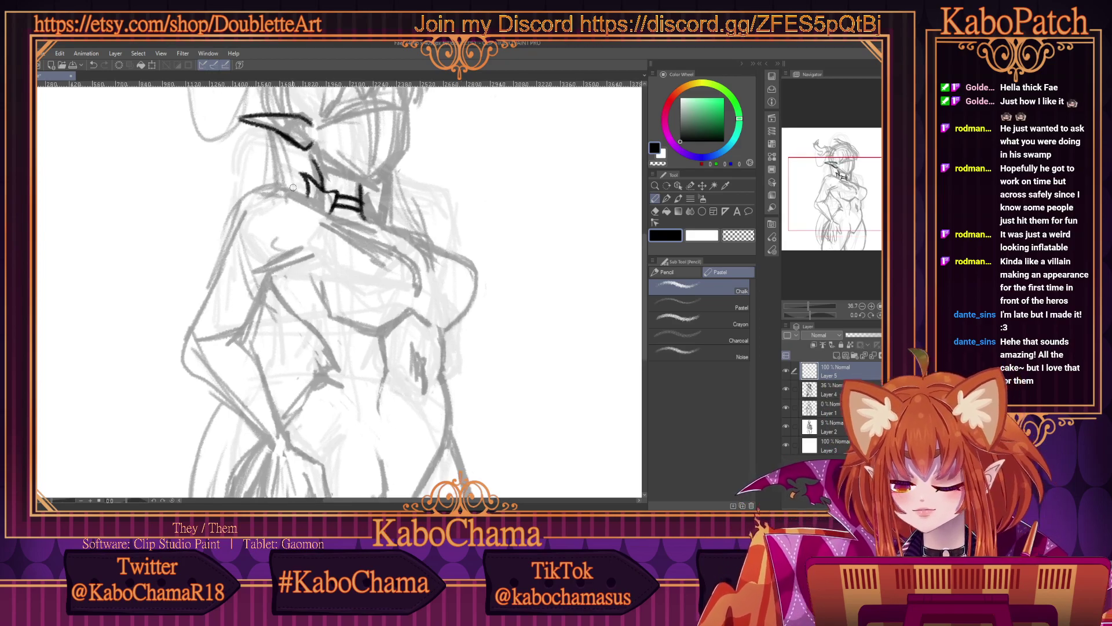
pyautogui.moveTo(296, 192)
pyautogui.mouseDown()
pyautogui.moveTo(254, 175)
pyautogui.moveTo(264, 162)
pyautogui.moveTo(294, 186)
pyautogui.moveTo(255, 155)
pyautogui.mouseUp()
pyautogui.moveTo(253, 155)
pyautogui.mouseDown()
pyautogui.moveTo(254, 182)
pyautogui.moveTo(295, 197)
pyautogui.moveTo(319, 232)
pyautogui.moveTo(229, 175)
pyautogui.moveTo(220, 197)
pyautogui.moveTo(231, 173)
pyautogui.moveTo(208, 161)
pyautogui.mouseUp()
pyautogui.scroll(-2, 182, 158)
pyautogui.scroll(-1, 183, 158)
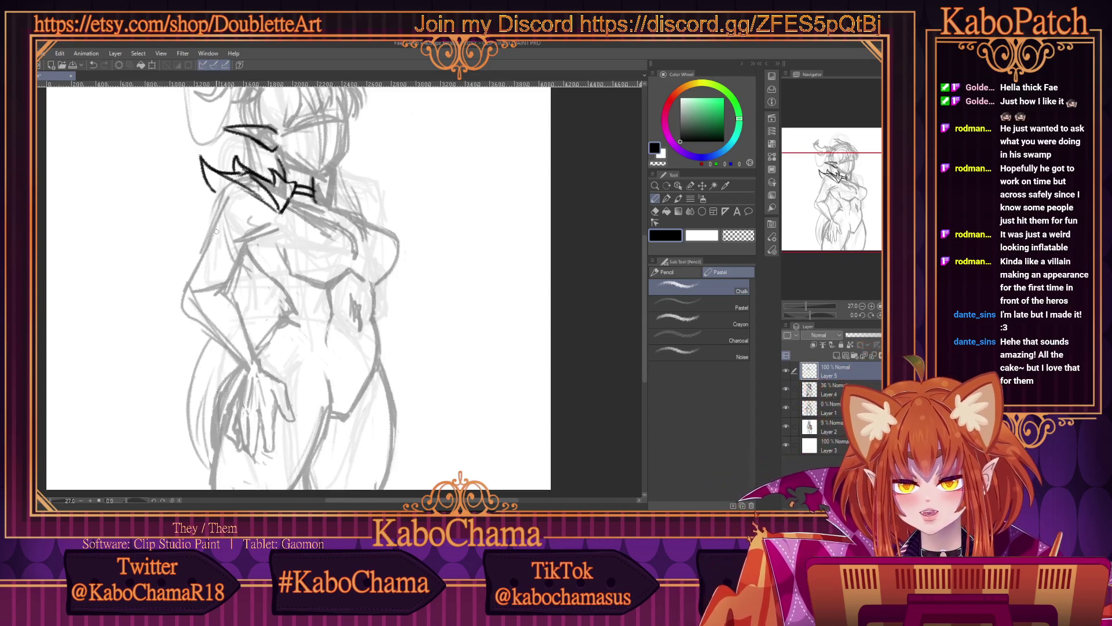
# Add a second outward row of spikes to the shoulder piece and close its curved lower edge near the chest.
pyautogui.scroll(1, 216, 231)
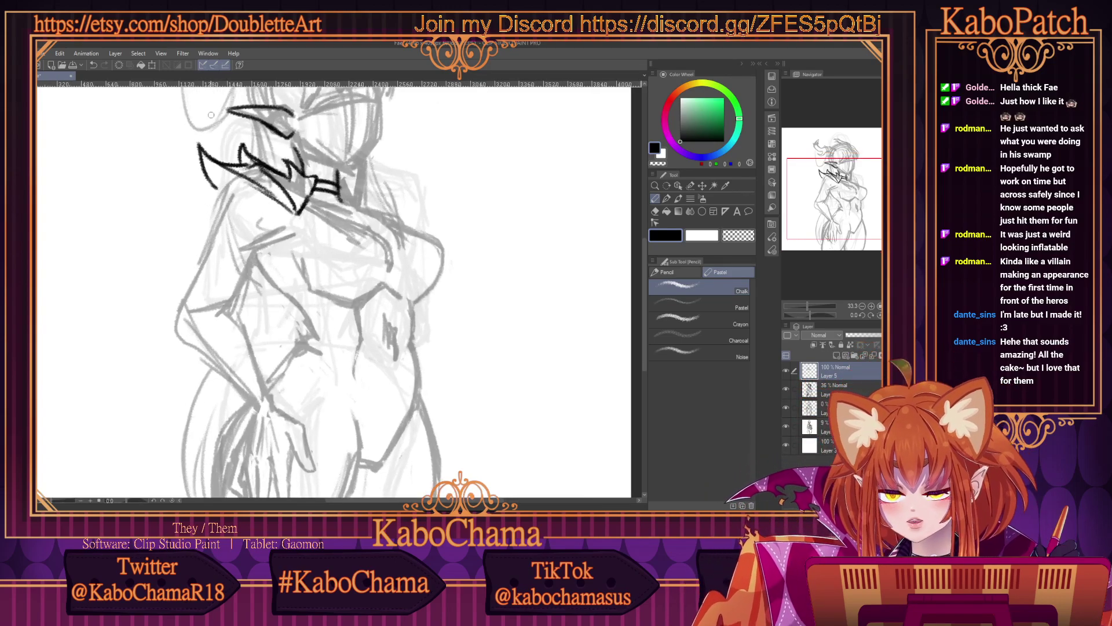
pyautogui.moveTo(232, 186)
pyautogui.mouseDown()
pyautogui.moveTo(180, 174)
pyautogui.moveTo(253, 209)
pyautogui.moveTo(178, 179)
pyautogui.moveTo(191, 204)
pyautogui.mouseUp()
pyautogui.moveTo(260, 224); pyautogui.dragTo(268, 218)
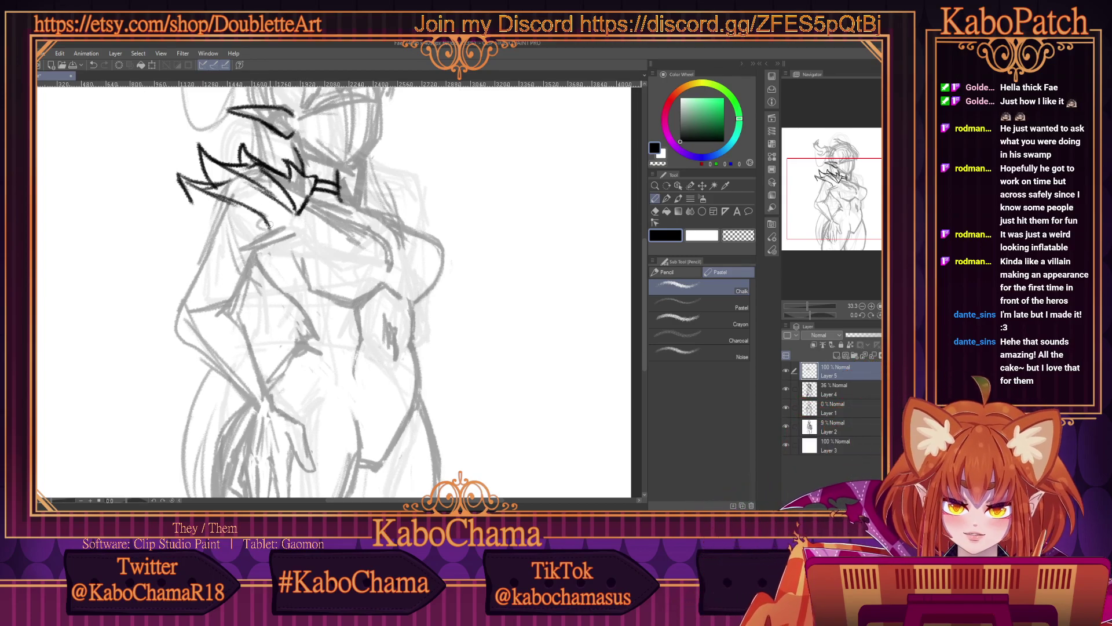
pyautogui.moveTo(268, 225)
pyautogui.mouseDown()
pyautogui.moveTo(283, 215)
pyautogui.moveTo(298, 227)
pyautogui.moveTo(290, 225)
pyautogui.mouseUp()
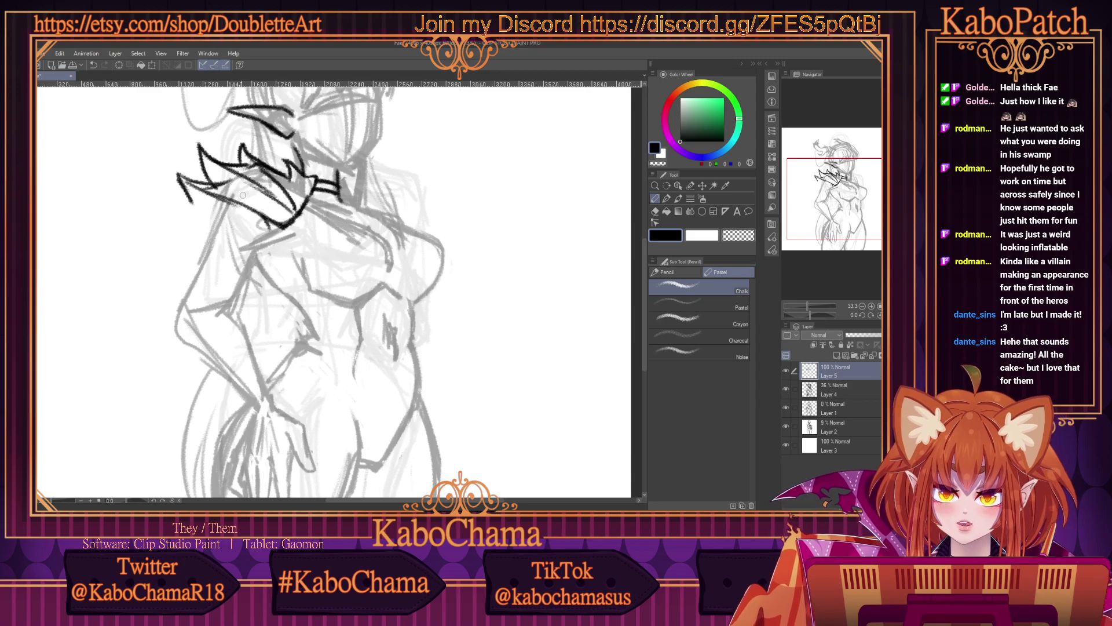
pyautogui.moveTo(197, 192)
pyautogui.mouseDown()
pyautogui.moveTo(174, 169)
pyautogui.moveTo(184, 198)
pyautogui.mouseUp()
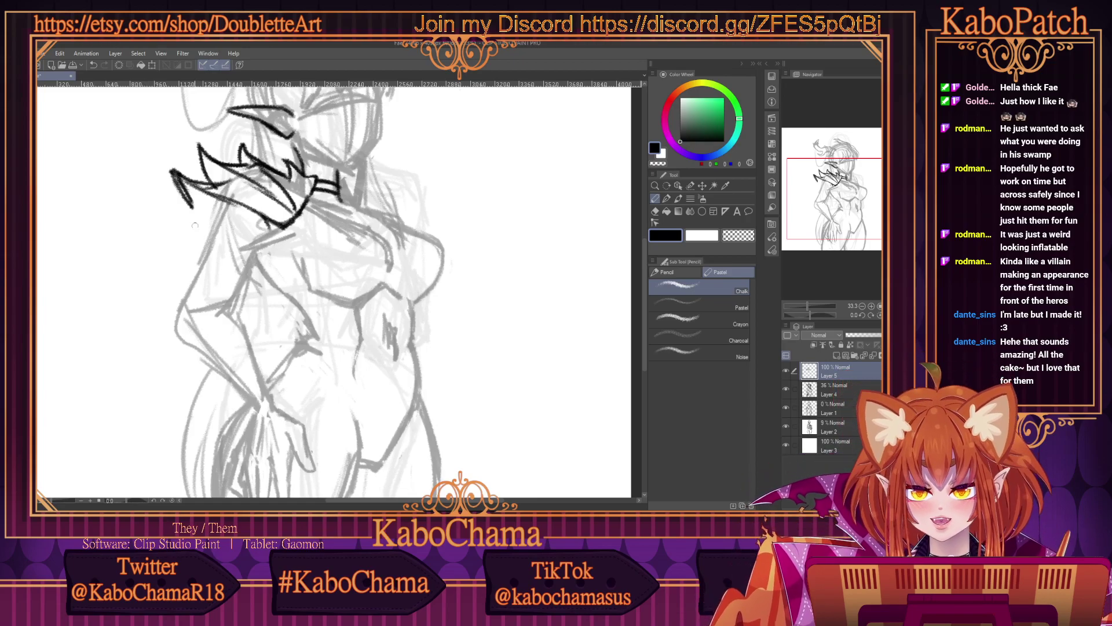
# Draw further layers of long spikes beneath the existing ones so the shoulder piece covers the upper arm.
pyautogui.scroll(1, 195, 226)
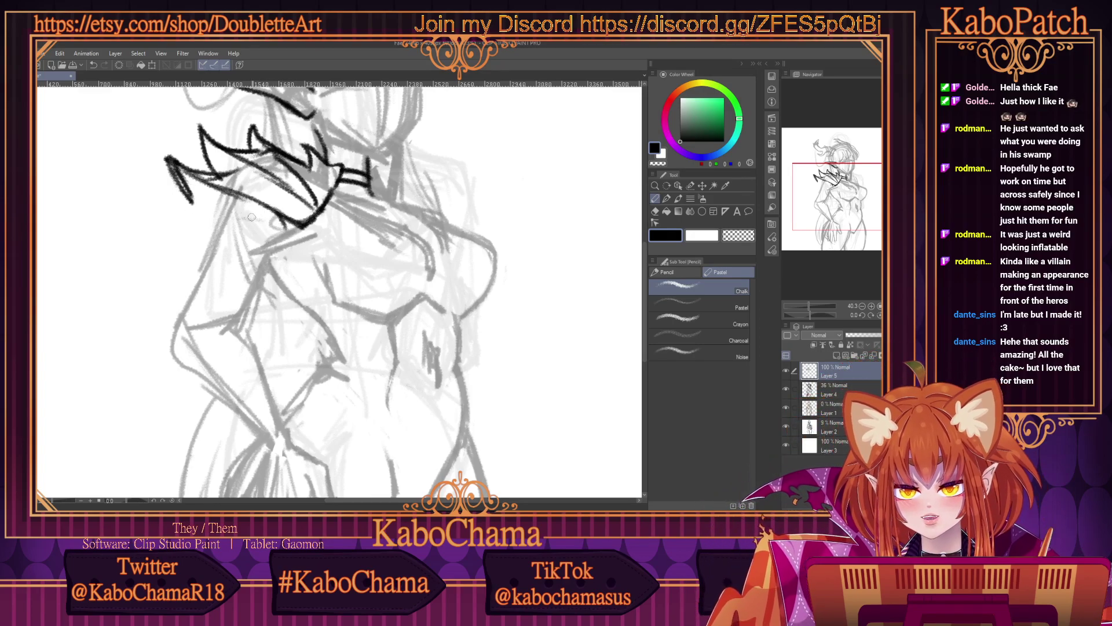
pyautogui.moveTo(277, 224)
pyautogui.mouseDown()
pyautogui.moveTo(154, 203)
pyautogui.moveTo(194, 227)
pyautogui.moveTo(190, 209)
pyautogui.moveTo(172, 207)
pyautogui.moveTo(223, 194)
pyautogui.moveTo(190, 206)
pyautogui.moveTo(218, 195)
pyautogui.mouseUp()
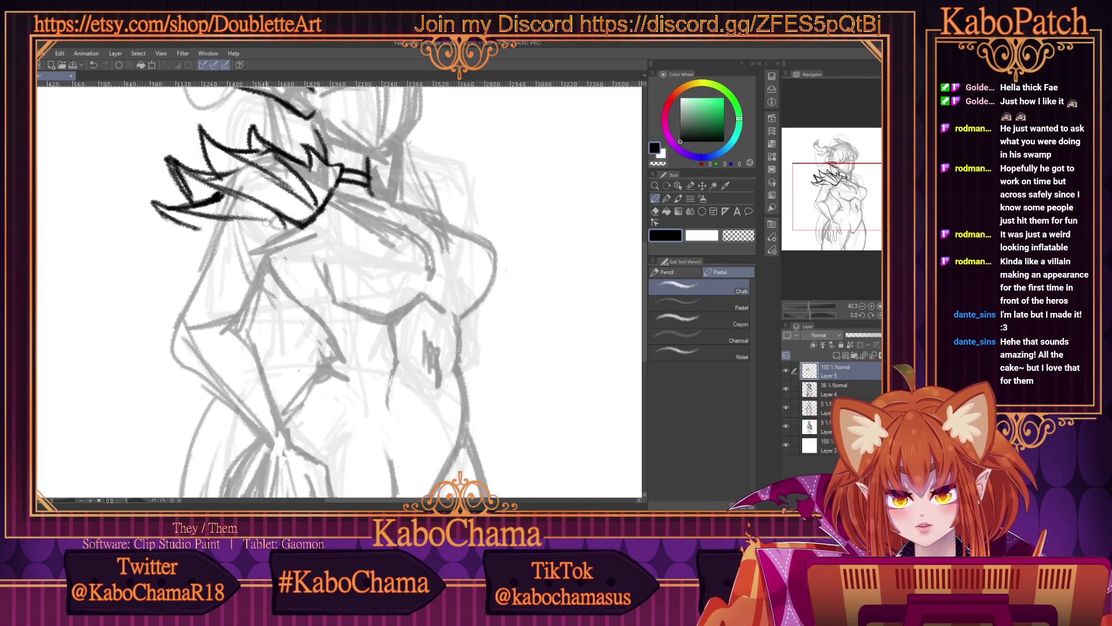
pyautogui.moveTo(267, 222); pyautogui.dragTo(191, 210)
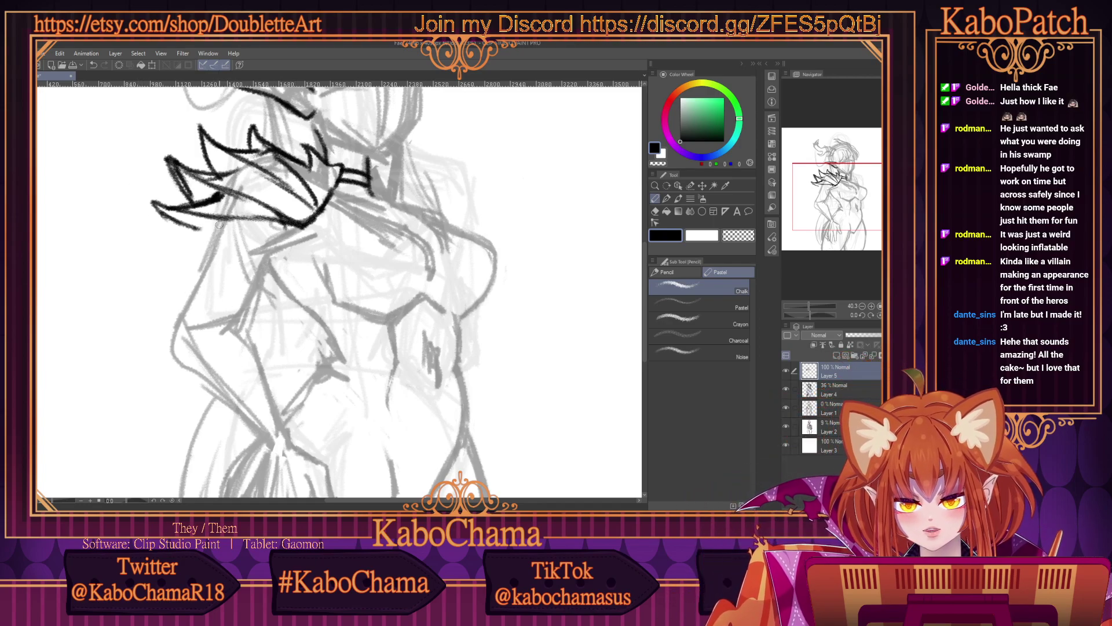
pyautogui.moveTo(220, 224)
pyautogui.mouseDown()
pyautogui.moveTo(156, 249)
pyautogui.moveTo(210, 257)
pyautogui.moveTo(301, 227)
pyautogui.moveTo(270, 244)
pyautogui.moveTo(161, 253)
pyautogui.moveTo(210, 266)
pyautogui.mouseUp()
pyautogui.hotkey('ctrl', '-')
pyautogui.hotkey('ctrl', '-')
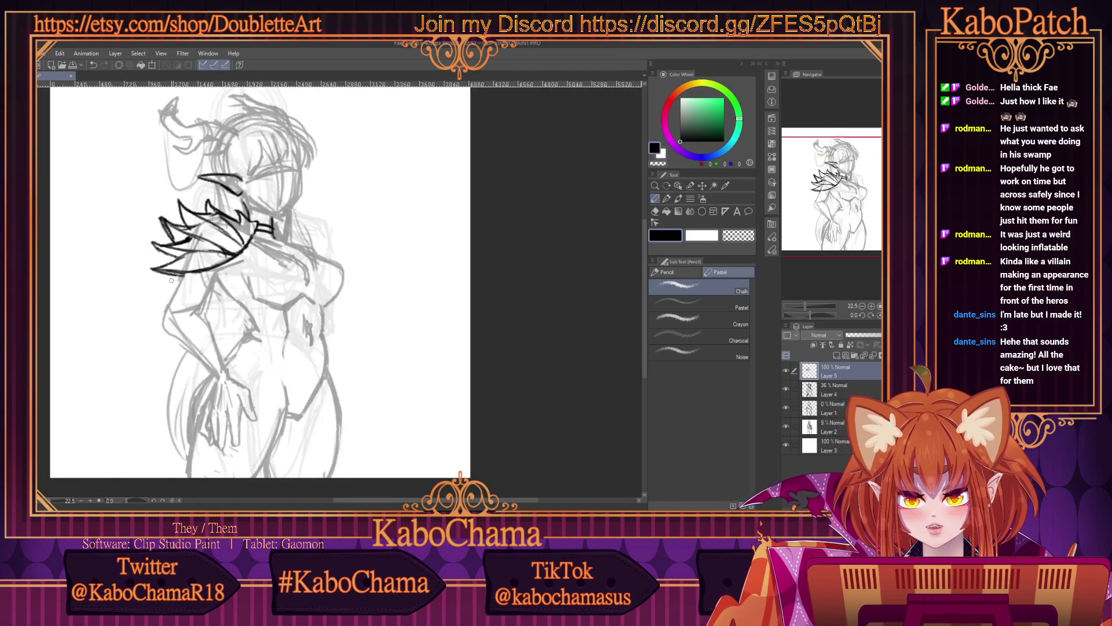
# Refine the lower edge of the spiked shoulder piece and erase stray strokes among its spikes with transparent colour.
pyautogui.hotkey('ctrl', '+')
pyautogui.hotkey('ctrl', '+')
pyautogui.moveTo(259, 264)
pyautogui.mouseDown()
pyautogui.moveTo(197, 250)
pyautogui.moveTo(268, 264)
pyautogui.moveTo(198, 251)
pyautogui.moveTo(254, 266)
pyautogui.moveTo(203, 216)
pyautogui.moveTo(198, 244)
pyautogui.moveTo(171, 241)
pyautogui.moveTo(253, 248)
pyautogui.mouseUp()
pyautogui.press('c')
pyautogui.moveTo(180, 243)
pyautogui.mouseDown()
pyautogui.moveTo(146, 237)
pyautogui.moveTo(204, 232)
pyautogui.moveTo(173, 231)
pyautogui.moveTo(148, 190)
pyautogui.moveTo(169, 223)
pyautogui.moveTo(236, 230)
pyautogui.moveTo(200, 209)
pyautogui.mouseUp()
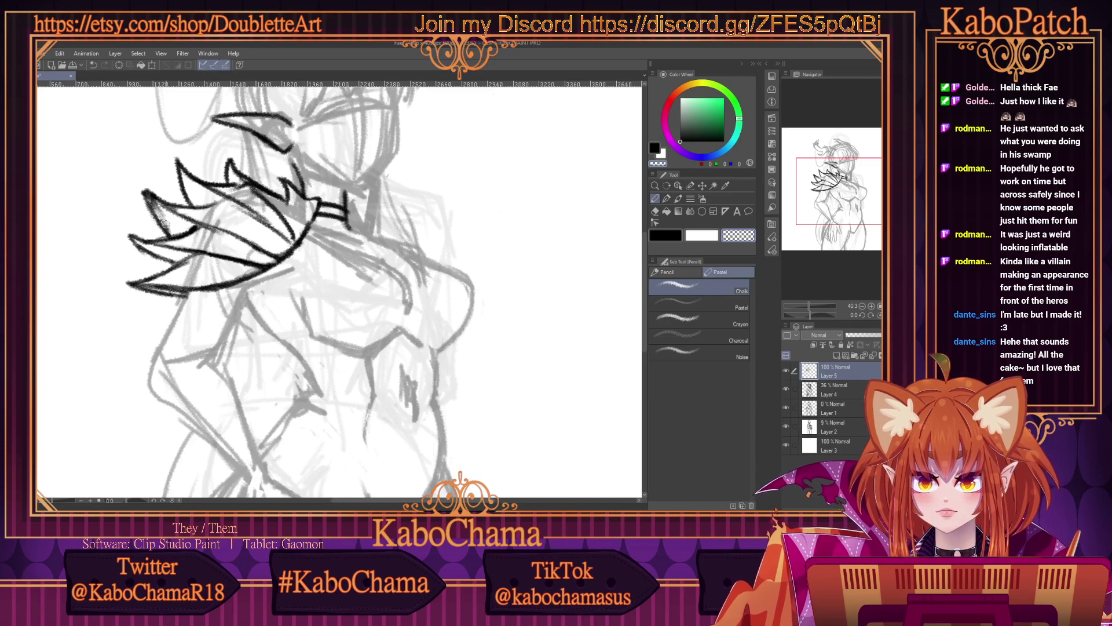
# Clean up the upper spikes of the shoulder piece and add inner ridge lines running from their tips toward the collar.
pyautogui.moveTo(166, 223)
pyautogui.mouseDown()
pyautogui.moveTo(143, 182)
pyautogui.moveTo(157, 229)
pyautogui.moveTo(177, 238)
pyautogui.moveTo(150, 197)
pyautogui.moveTo(251, 246)
pyautogui.moveTo(244, 217)
pyautogui.moveTo(171, 155)
pyautogui.moveTo(176, 187)
pyautogui.mouseUp()
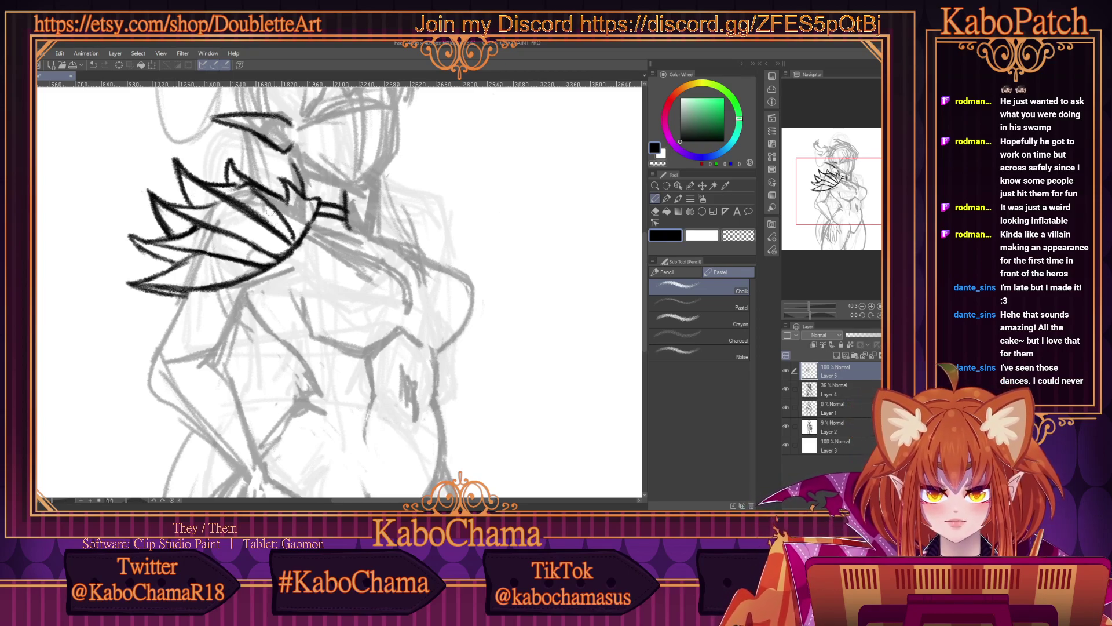
pyautogui.moveTo(295, 244)
pyautogui.mouseDown()
pyautogui.moveTo(229, 167)
pyautogui.moveTo(232, 184)
pyautogui.mouseUp()
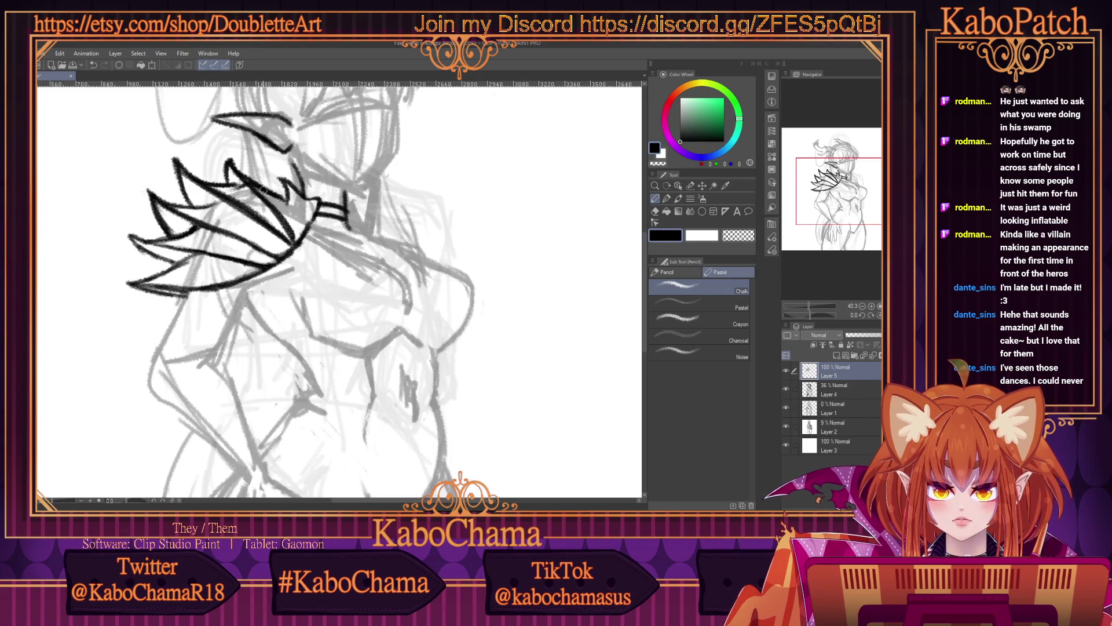
pyautogui.moveTo(302, 211); pyautogui.dragTo(240, 180)
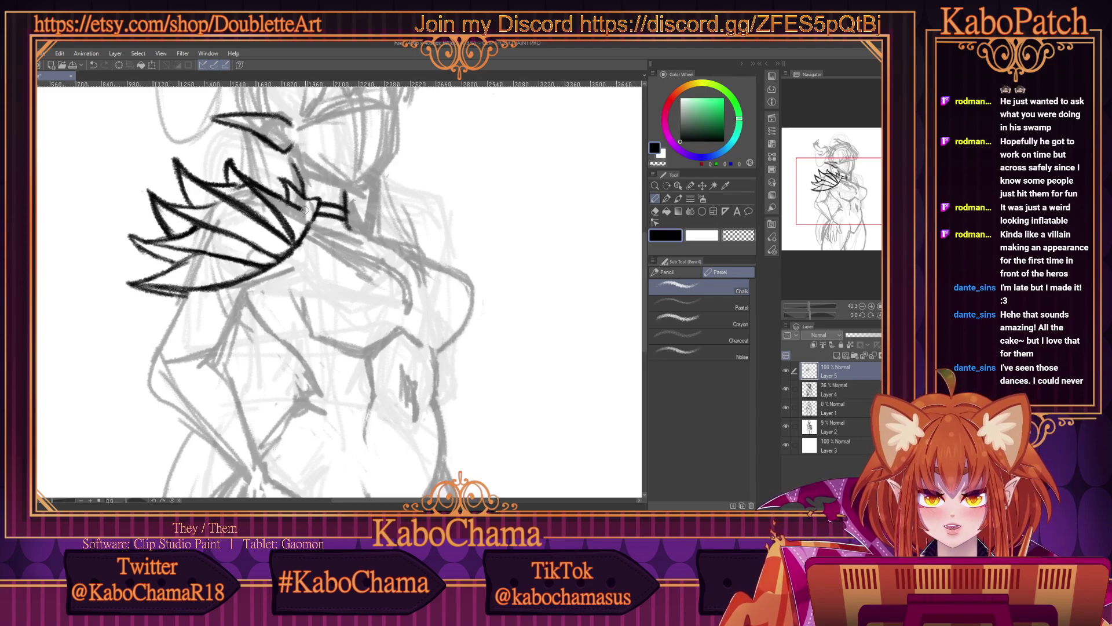
pyautogui.scroll(-2, 153, 159)
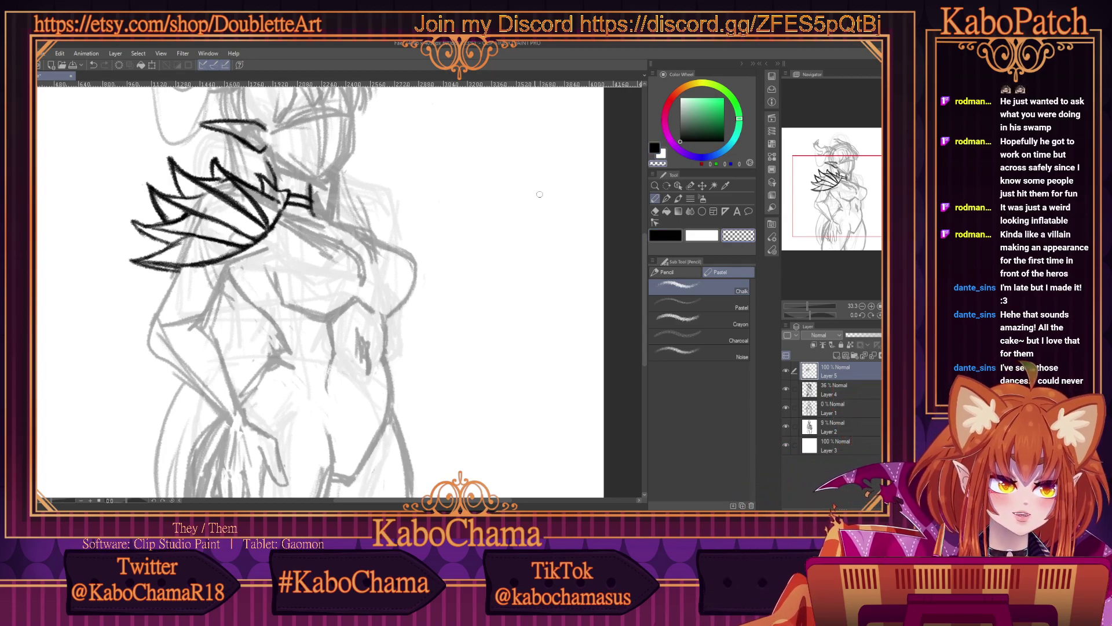
pyautogui.scroll(2, 138, 241)
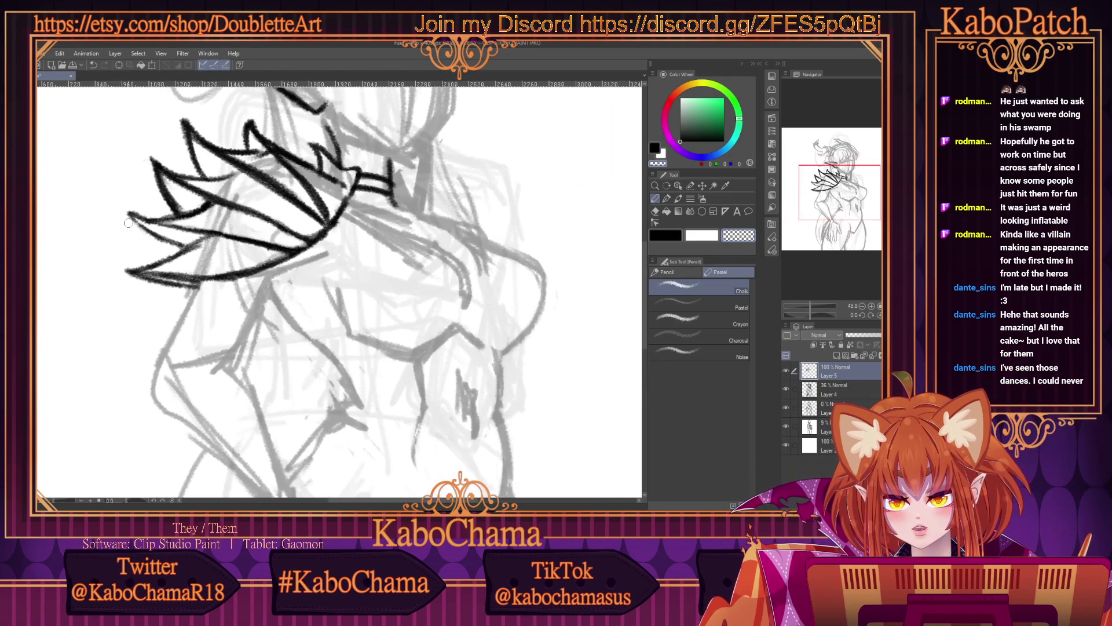
pyautogui.scroll(-1, 134, 297)
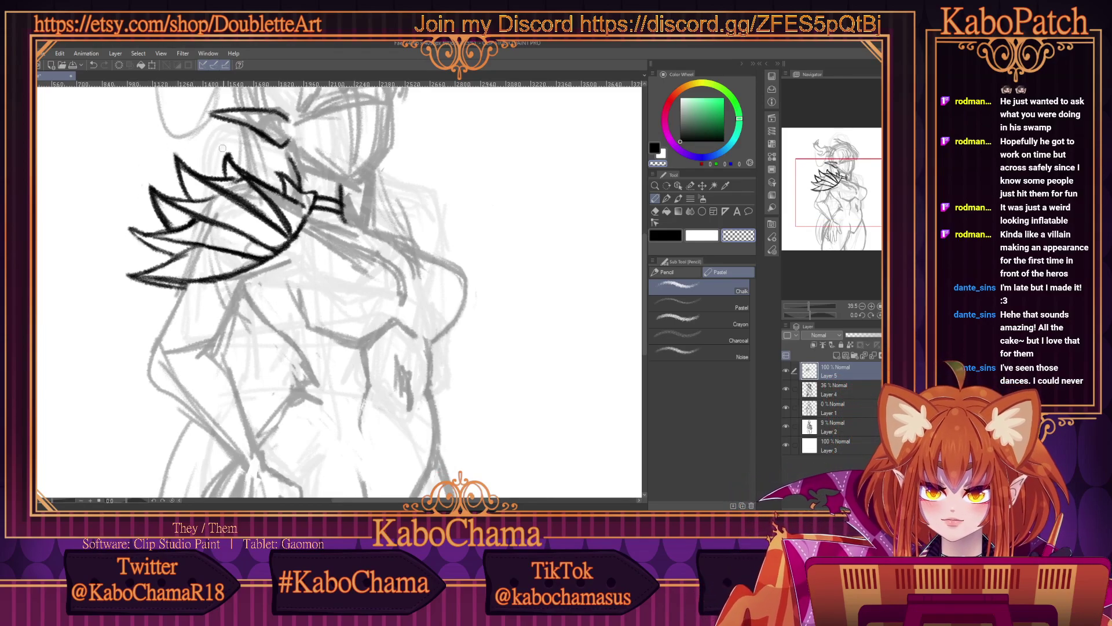
pyautogui.scroll(2, 174, 191)
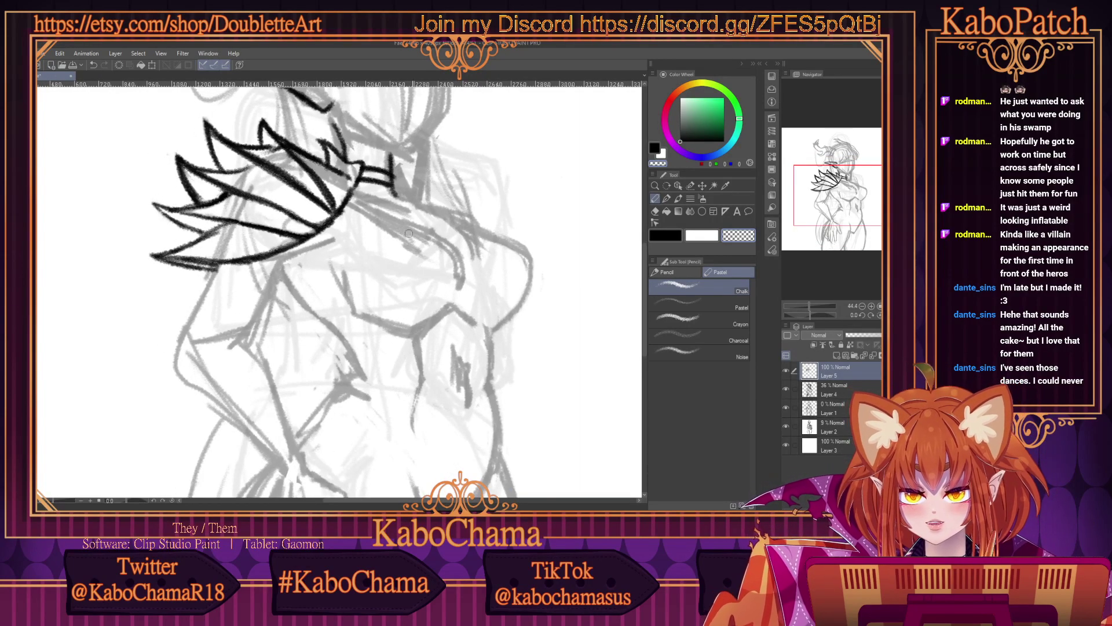
# Touch up the outer and upper spikes of the shoulder piece in black, erasing overlapping bits with transparent colour.
pyautogui.click(658, 238)
pyautogui.moveTo(156, 206)
pyautogui.mouseDown()
pyautogui.moveTo(206, 232)
pyautogui.moveTo(177, 241)
pyautogui.moveTo(170, 220)
pyautogui.moveTo(226, 223)
pyautogui.moveTo(154, 202)
pyautogui.mouseUp()
pyautogui.scroll(-2, 166, 268)
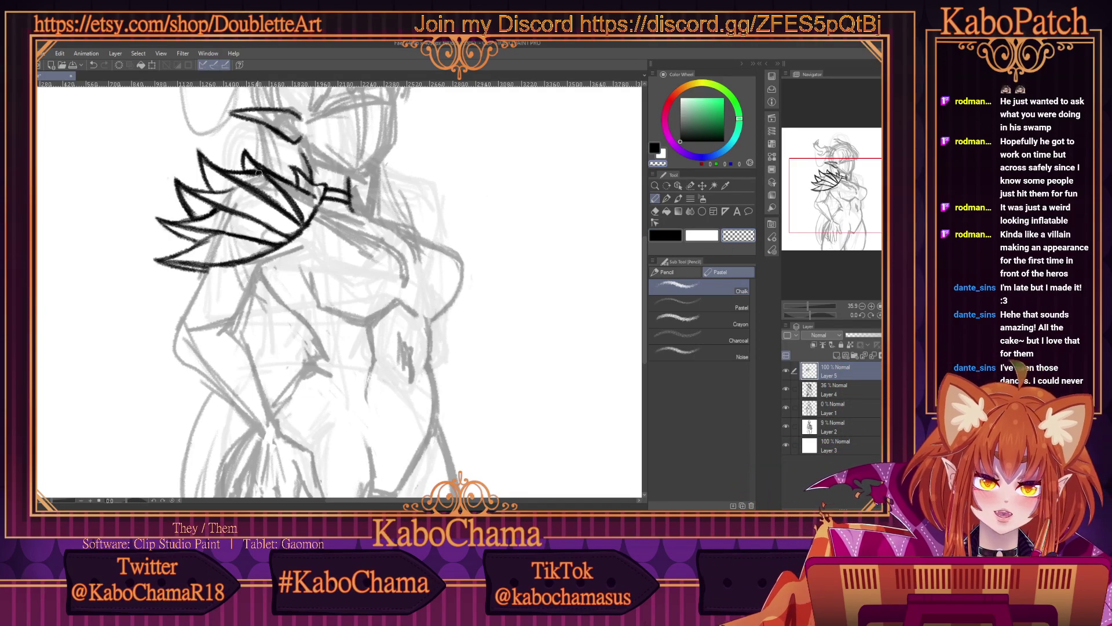
pyautogui.scroll(2, 235, 173)
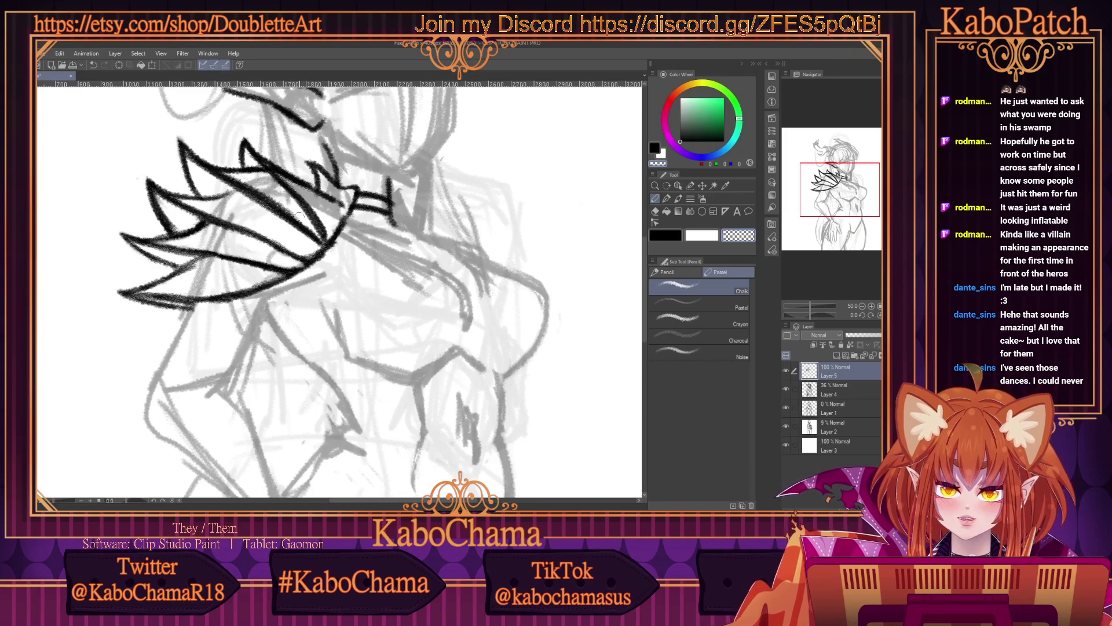
pyautogui.scroll(-2, 234, 146)
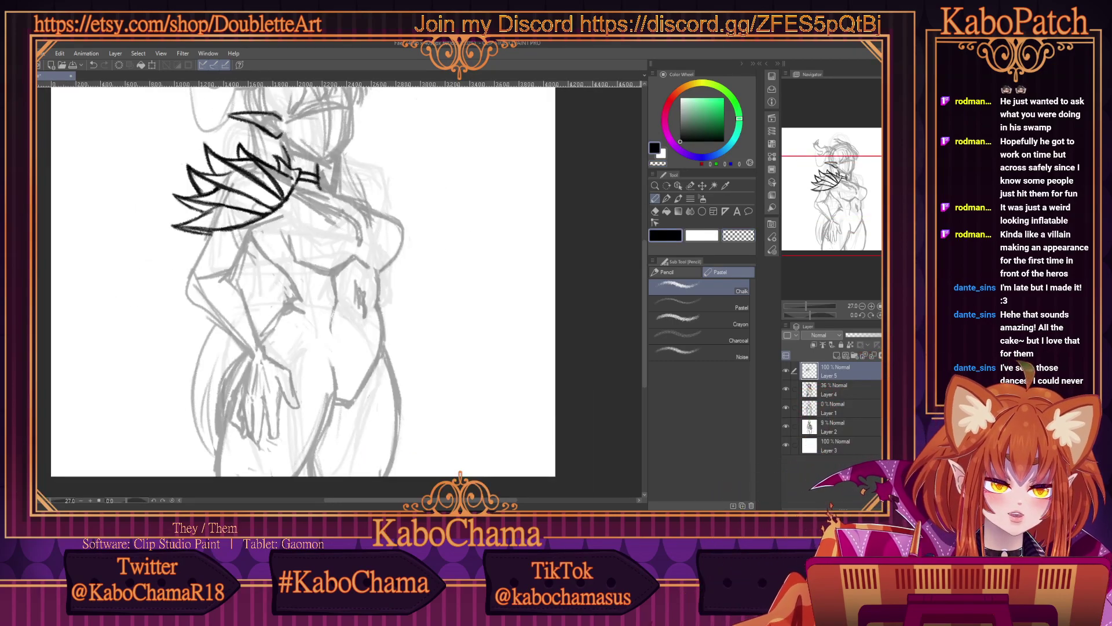
pyautogui.scroll(1, 269, 160)
pyautogui.scroll(-2, 274, 163)
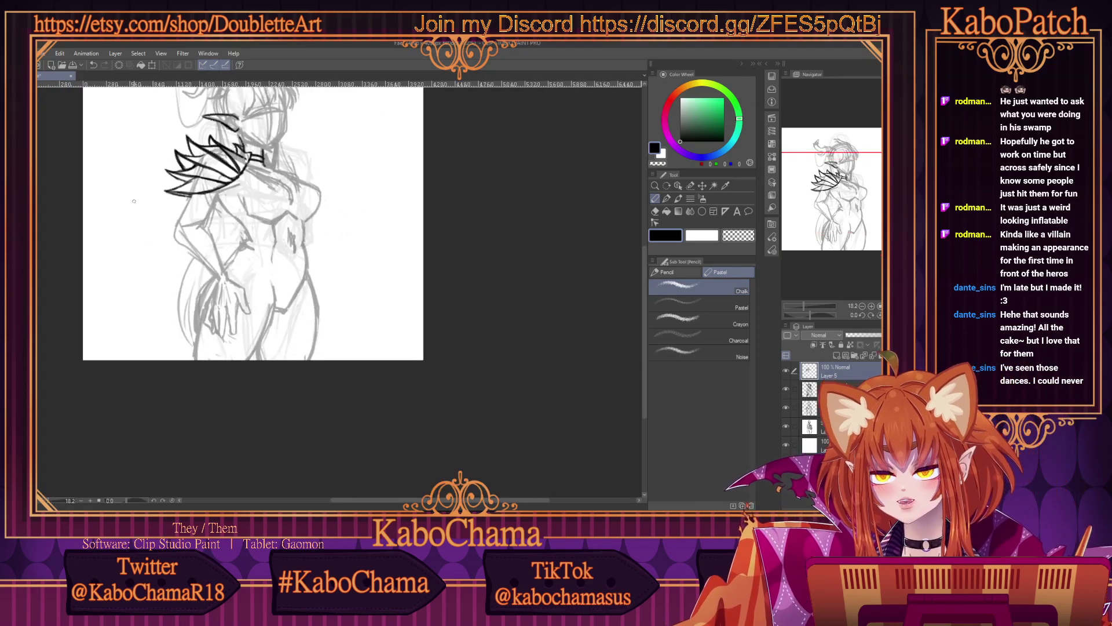
pyautogui.click(739, 234)
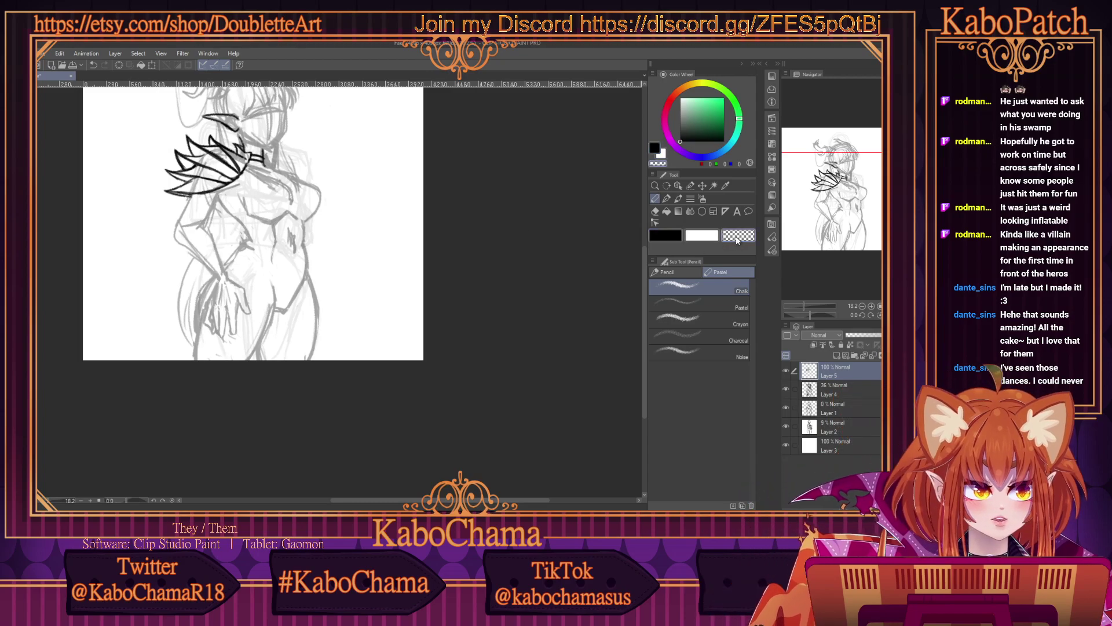
pyautogui.scroll(3, 162, 193)
pyautogui.moveTo(159, 193)
pyautogui.mouseDown()
pyautogui.moveTo(161, 183)
pyautogui.moveTo(250, 198)
pyautogui.mouseUp()
pyautogui.click(656, 237)
pyautogui.moveTo(230, 162)
pyautogui.mouseDown()
pyautogui.moveTo(173, 186)
pyautogui.moveTo(220, 173)
pyautogui.moveTo(203, 187)
pyautogui.moveTo(244, 162)
pyautogui.mouseUp()
pyautogui.click(738, 235)
pyautogui.scroll(-4, 232, 165)
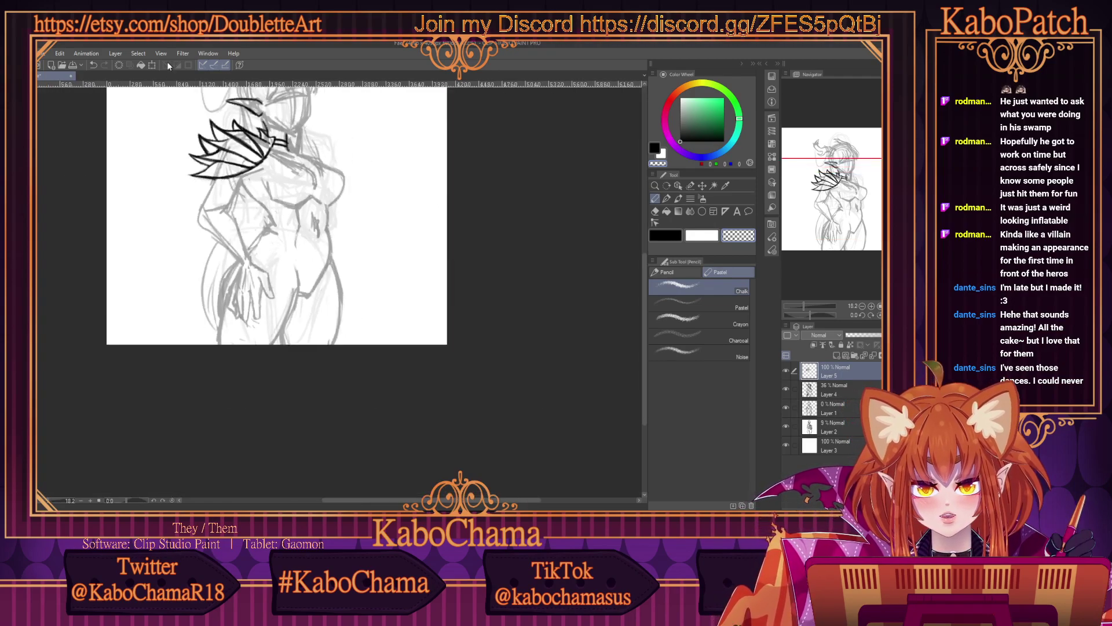
# Draw the inner line of the upper arm from beneath the shoulder piece down to the elbow crease in black chalk.
pyautogui.scroll(3, 190, 183)
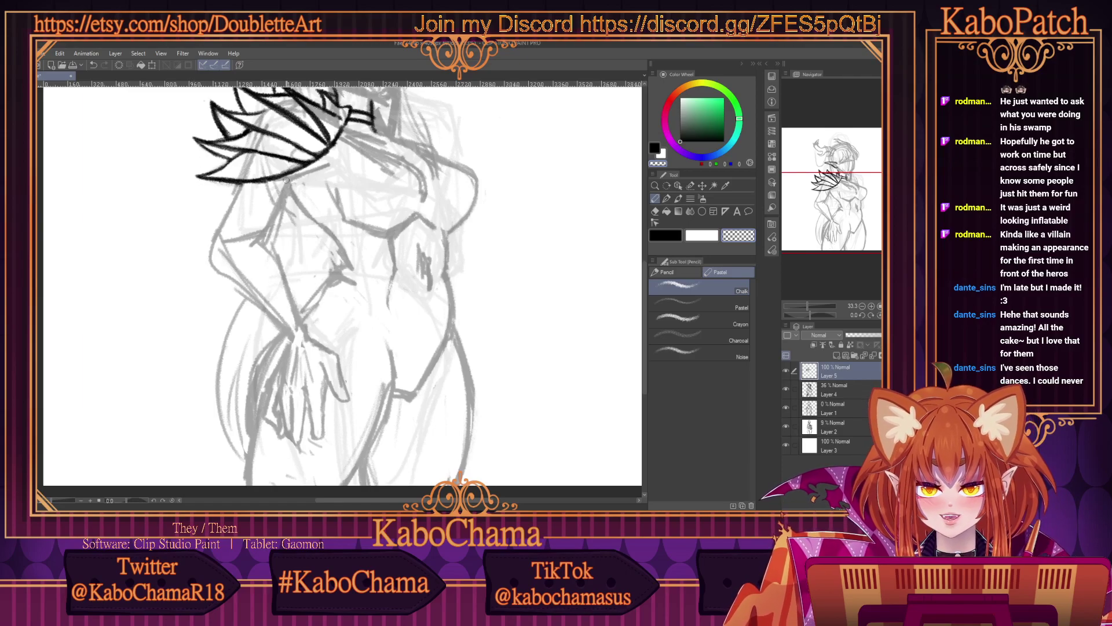
pyautogui.moveTo(280, 181)
pyautogui.mouseDown()
pyautogui.moveTo(233, 186)
pyautogui.moveTo(253, 184)
pyautogui.mouseUp()
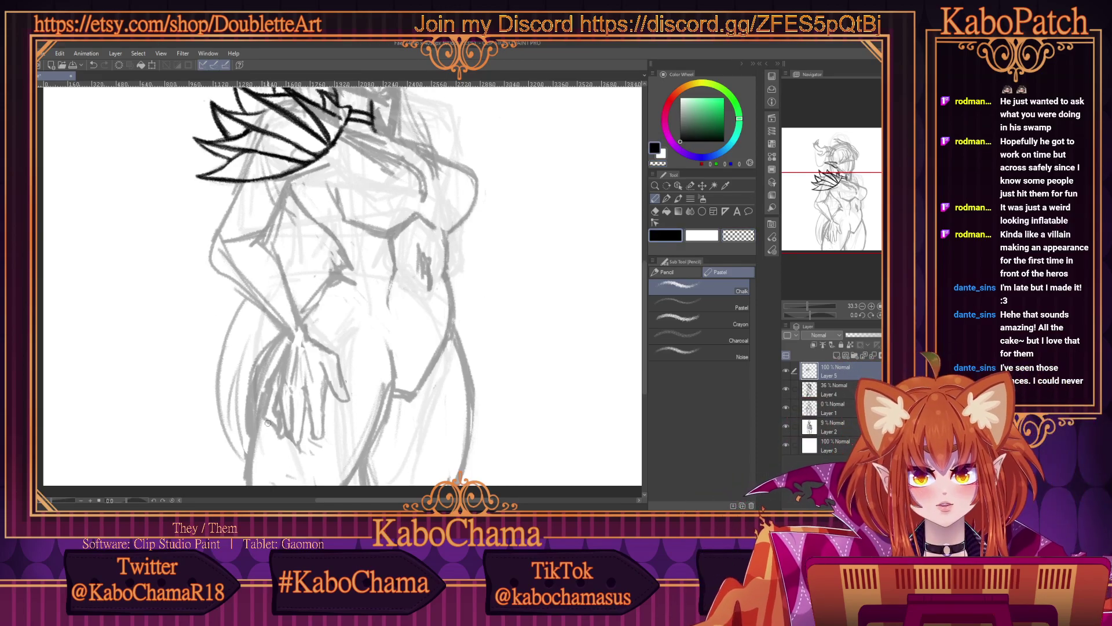
pyautogui.moveTo(269, 179)
pyautogui.mouseDown()
pyautogui.moveTo(274, 207)
pyautogui.moveTo(281, 195)
pyautogui.moveTo(261, 238)
pyautogui.moveTo(241, 182)
pyautogui.moveTo(219, 231)
pyautogui.mouseUp()
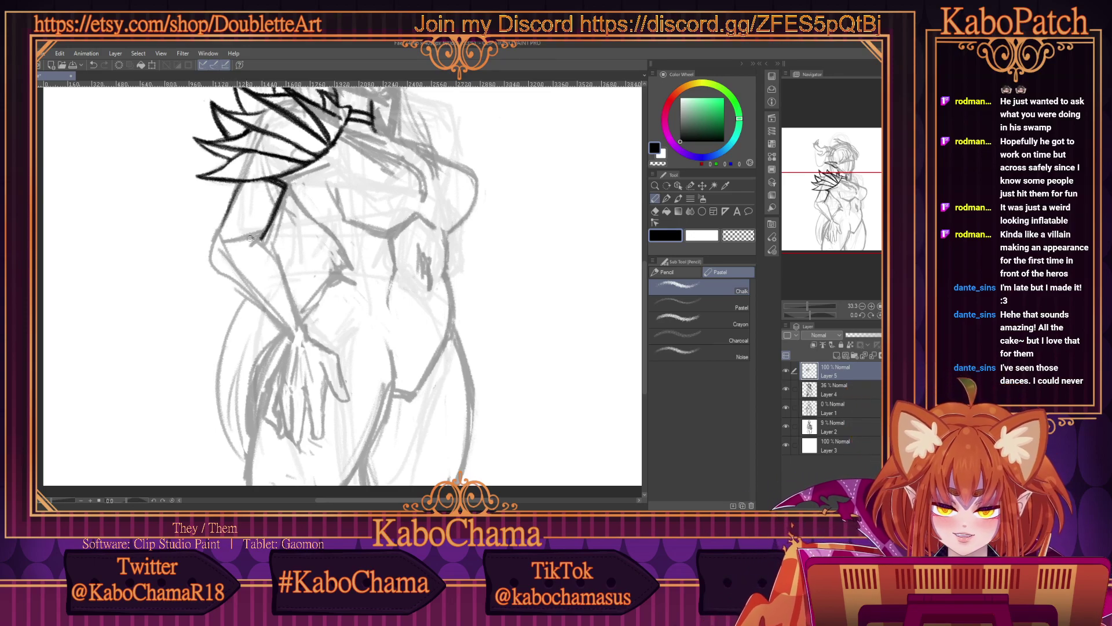
pyautogui.moveTo(219, 246)
pyautogui.mouseDown()
pyautogui.moveTo(253, 236)
pyautogui.moveTo(270, 250)
pyautogui.moveTo(221, 250)
pyautogui.mouseUp()
pyautogui.press('c')
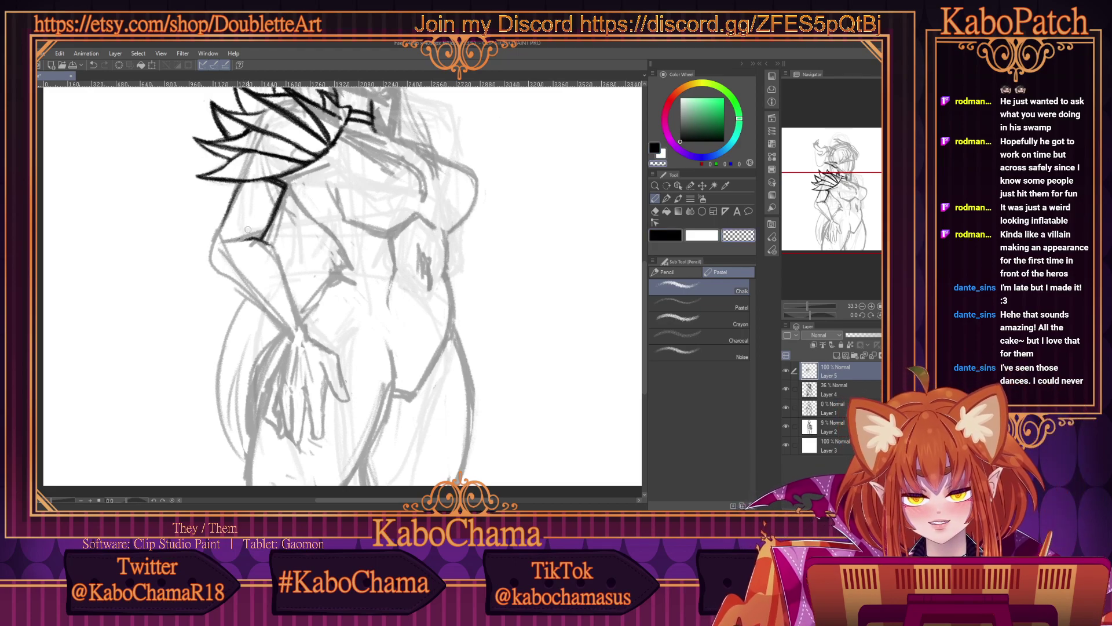
pyautogui.press('c')
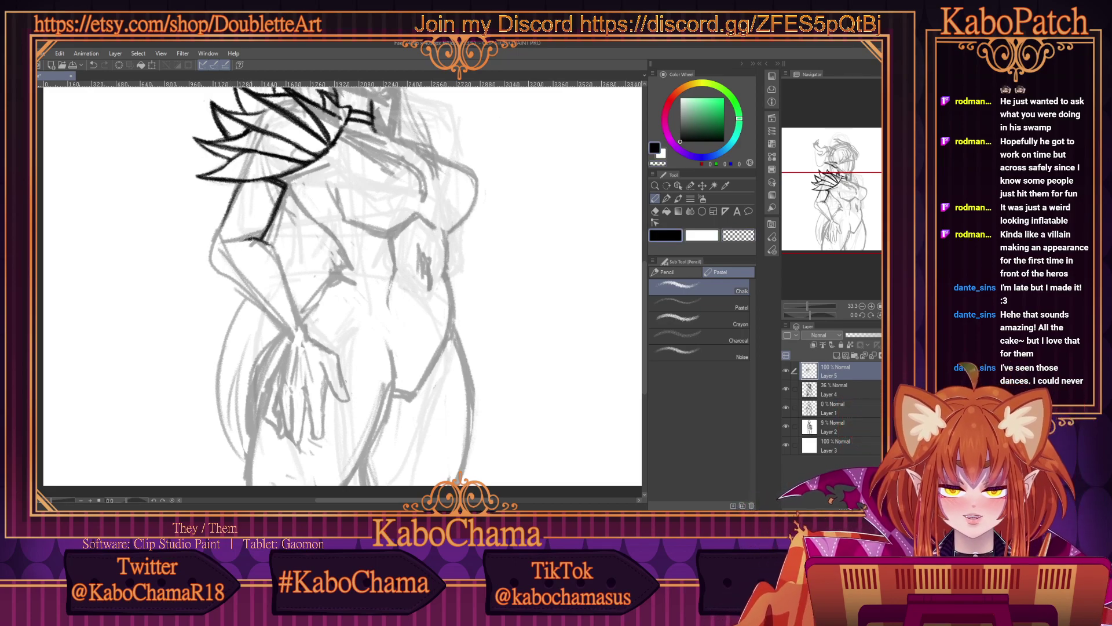
pyautogui.moveTo(251, 238); pyautogui.dragTo(223, 246)
# Draw the outer arm contour around the bent elbow and both forearm edges down to the wrist.
pyautogui.moveTo(233, 189)
pyautogui.mouseDown()
pyautogui.moveTo(216, 260)
pyautogui.moveTo(263, 312)
pyautogui.mouseUp()
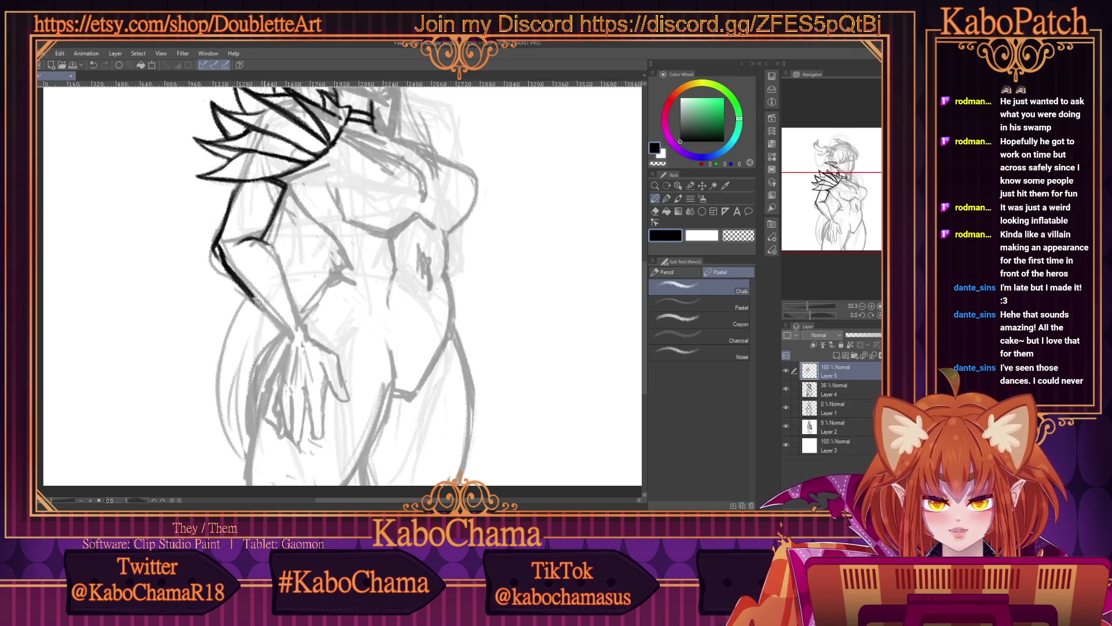
pyautogui.moveTo(226, 265); pyautogui.dragTo(287, 333)
pyautogui.moveTo(254, 240); pyautogui.dragTo(304, 326)
pyautogui.moveTo(224, 266); pyautogui.dragTo(212, 244)
pyautogui.moveTo(220, 229); pyautogui.dragTo(213, 250)
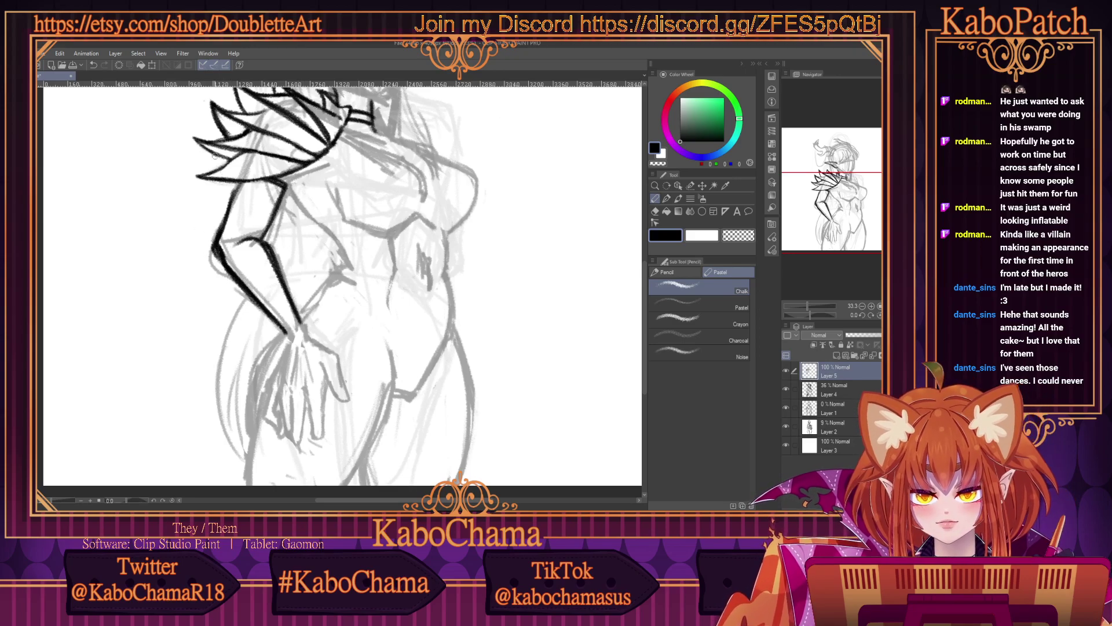
# Thin the heavy elbow and forearm lines with transparent colour and redraw the inner forearm edge as a cleaner curve.
pyautogui.moveTo(237, 184)
pyautogui.mouseDown()
pyautogui.moveTo(223, 237)
pyautogui.moveTo(209, 243)
pyautogui.moveTo(236, 285)
pyautogui.mouseUp()
pyautogui.press('c')
pyautogui.moveTo(255, 246); pyautogui.dragTo(292, 313)
pyautogui.press('c')
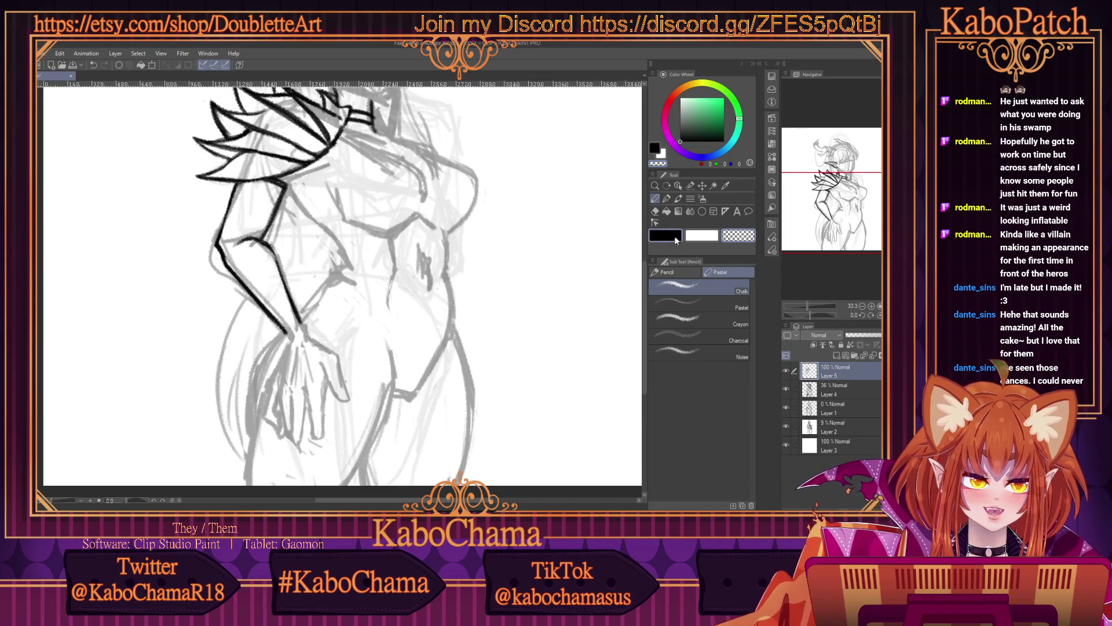
pyautogui.moveTo(253, 240); pyautogui.dragTo(286, 291)
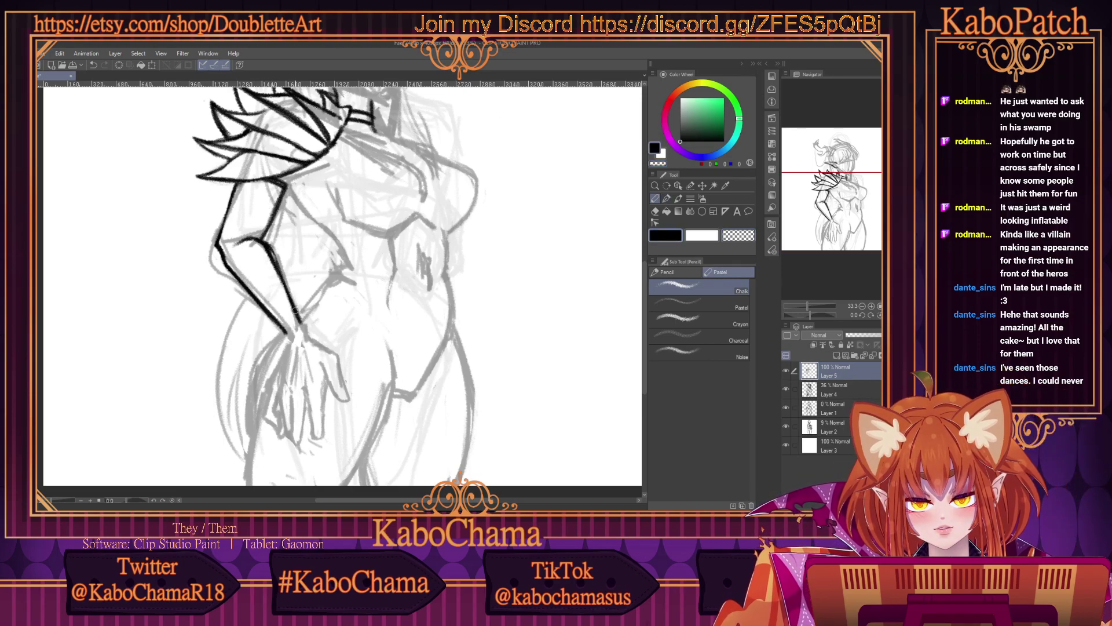
pyautogui.click(737, 237)
pyautogui.moveTo(260, 237); pyautogui.dragTo(295, 299)
pyautogui.press('c')
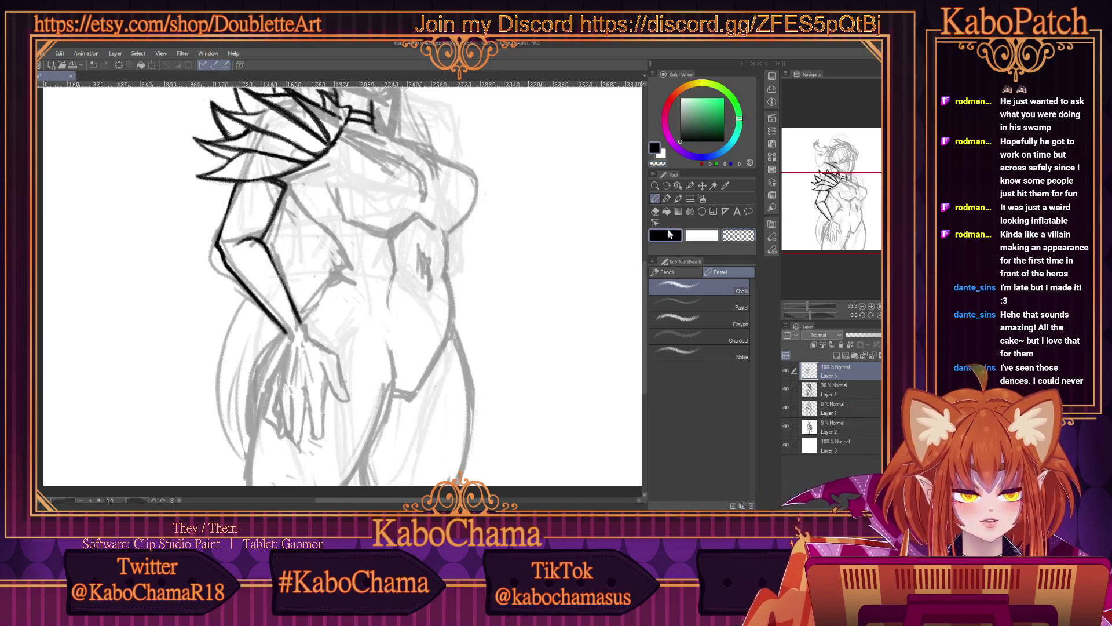
pyautogui.moveTo(266, 247); pyautogui.dragTo(295, 305)
pyautogui.moveTo(273, 265); pyautogui.dragTo(293, 305)
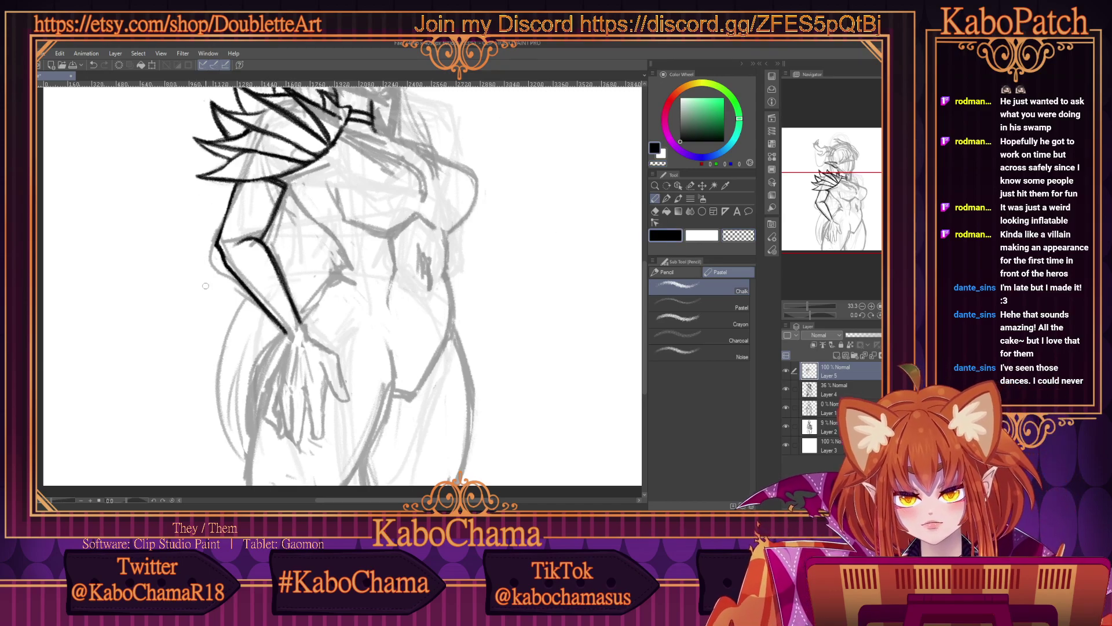
# Draw a curved armour band across the bent elbow and upper forearm in black chalk.
pyautogui.scroll(-3, 205, 286)
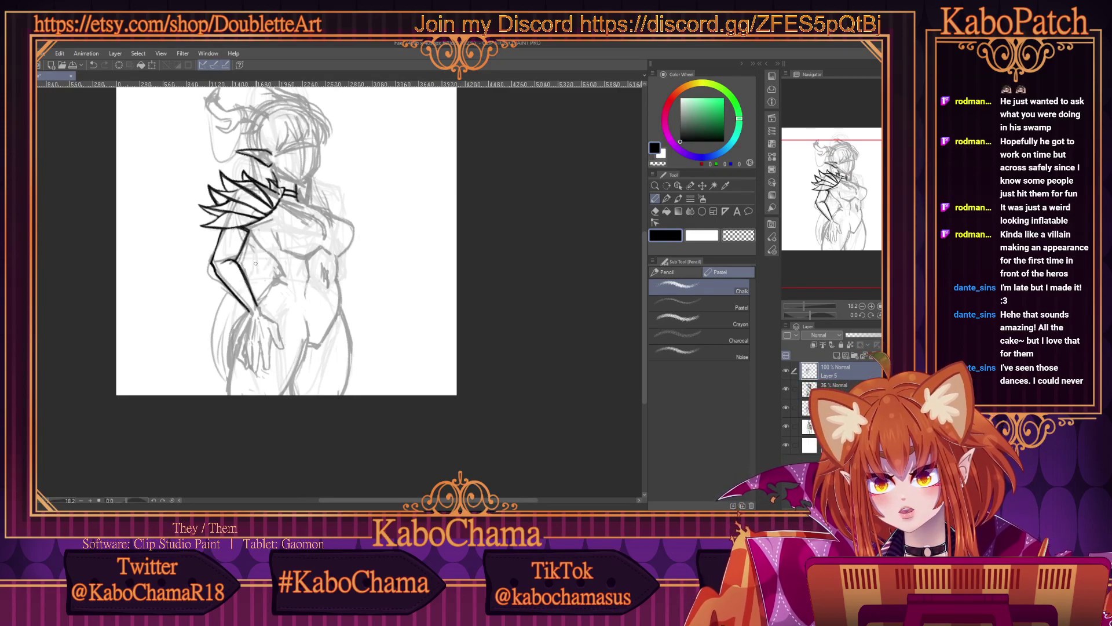
pyautogui.scroll(3, 239, 320)
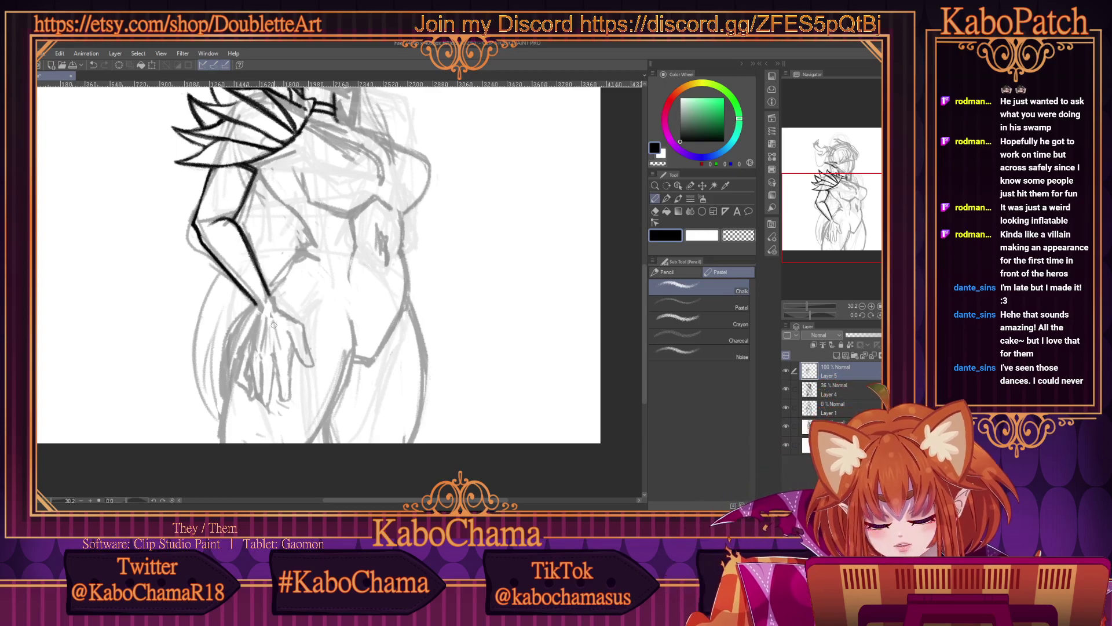
pyautogui.scroll(1, 191, 248)
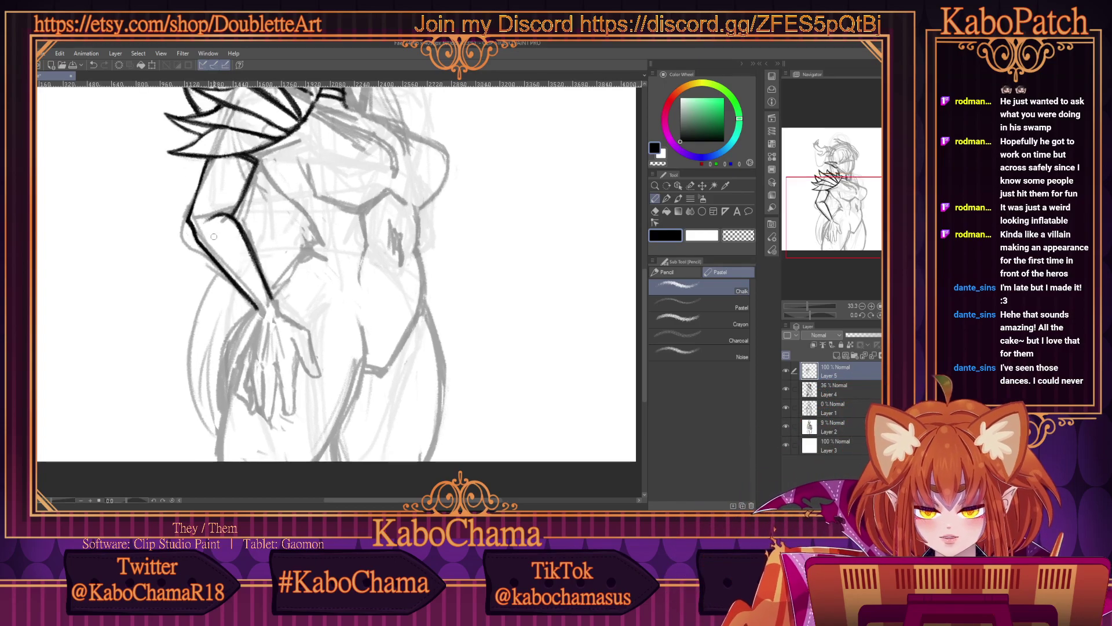
pyautogui.scroll(1, 192, 248)
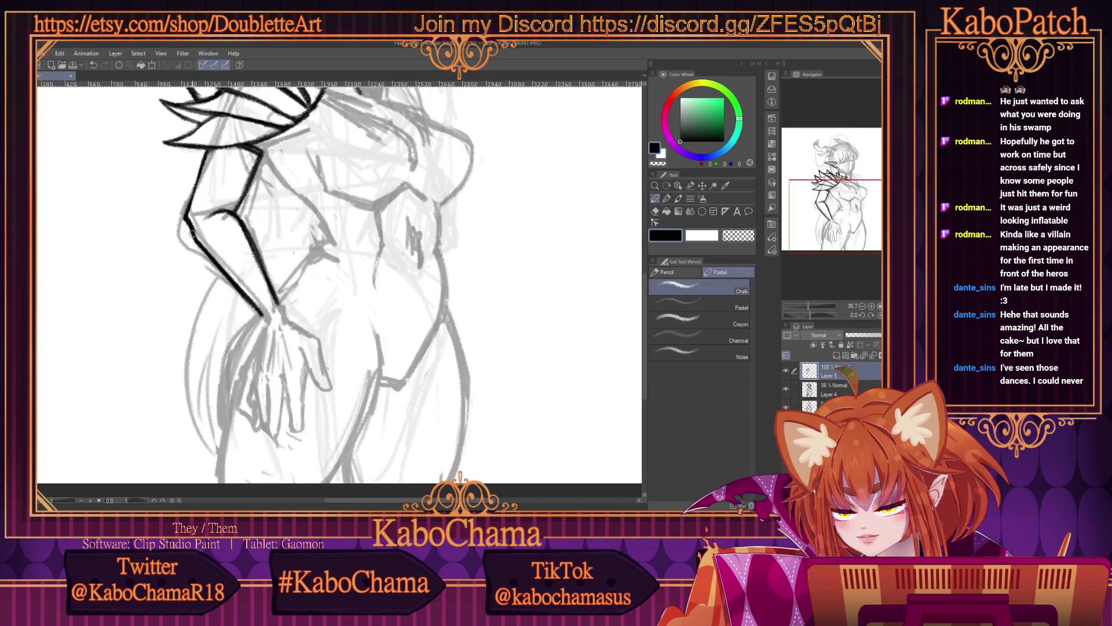
pyautogui.moveTo(249, 243)
pyautogui.mouseDown()
pyautogui.moveTo(203, 218)
pyautogui.moveTo(244, 232)
pyautogui.moveTo(181, 227)
pyautogui.moveTo(213, 262)
pyautogui.moveTo(181, 226)
pyautogui.moveTo(246, 231)
pyautogui.moveTo(193, 249)
pyautogui.moveTo(239, 293)
pyautogui.mouseUp()
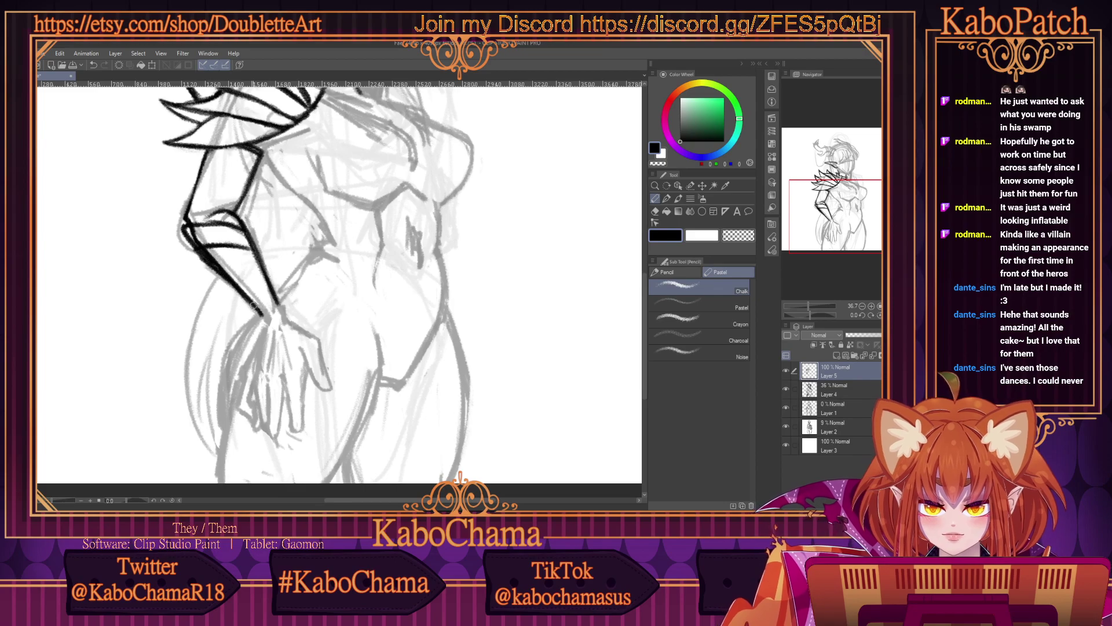
# Erase the old forearm line inside the elbow band and thin the outer forearm edge just below it with transparent colour.
pyautogui.press('c')
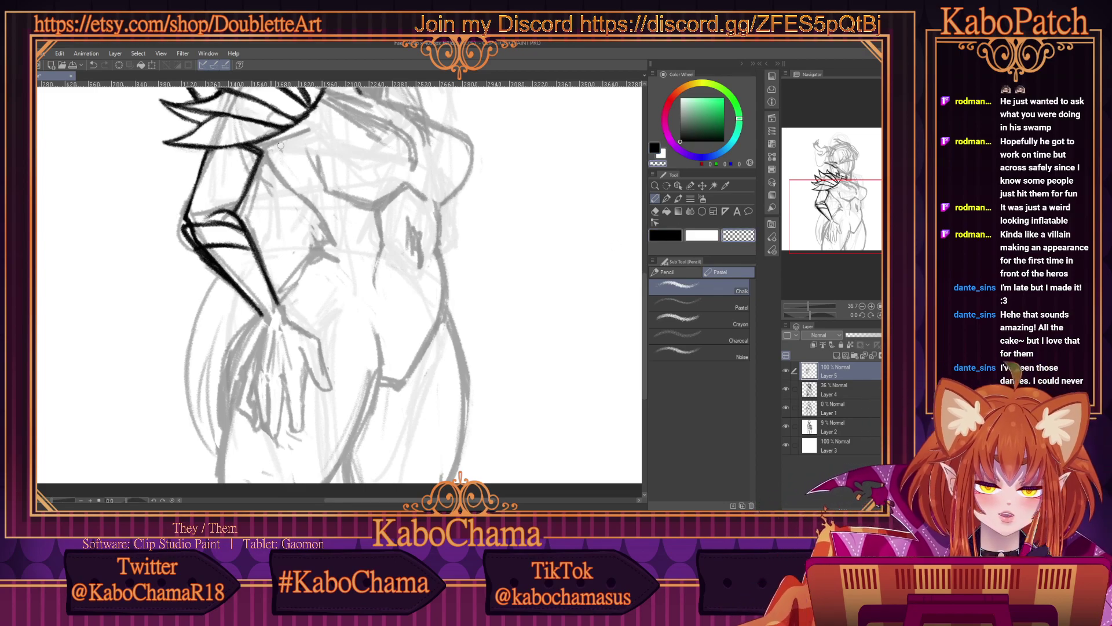
pyautogui.moveTo(197, 239); pyautogui.dragTo(202, 238)
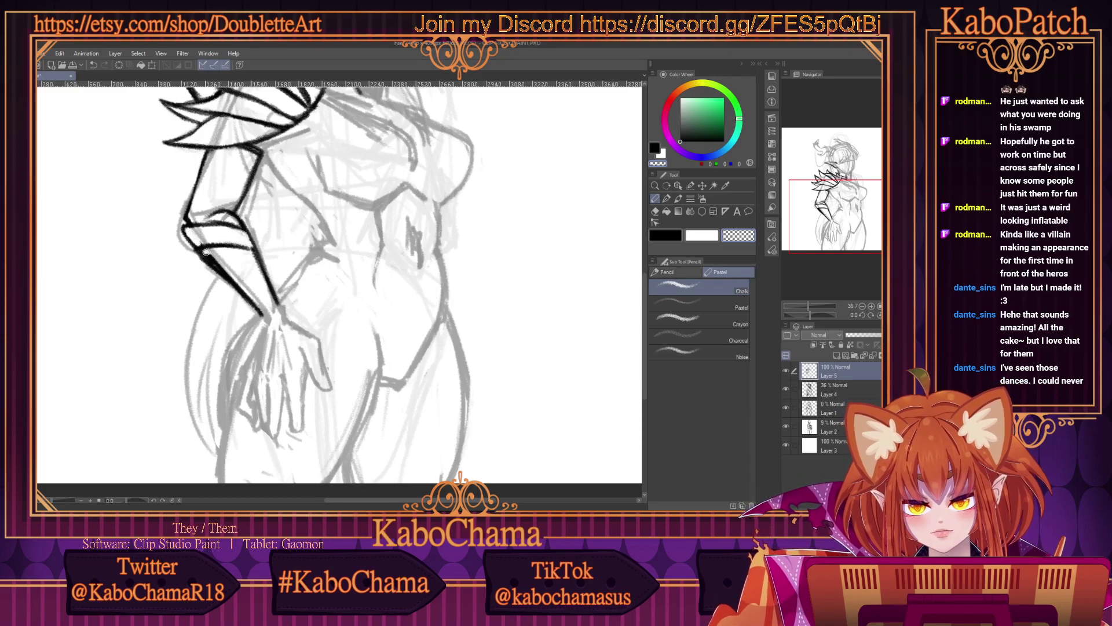
pyautogui.moveTo(207, 255)
pyautogui.mouseDown()
pyautogui.moveTo(231, 276)
pyautogui.moveTo(213, 257)
pyautogui.mouseUp()
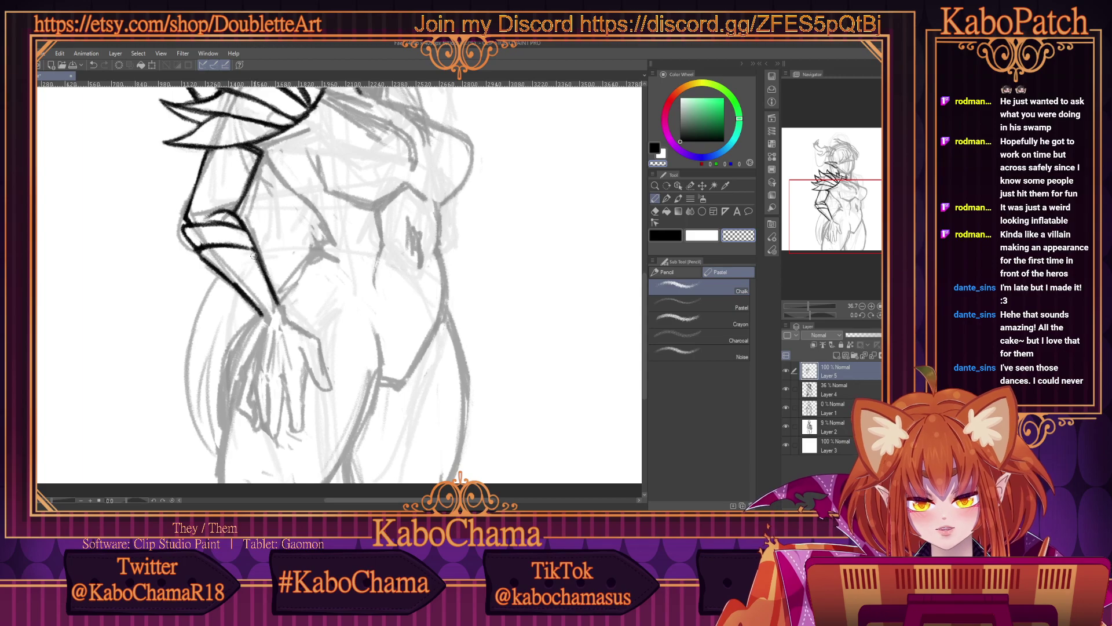
# Rework the edges of the elbow band in black and trim the excess thickness with transparent colour.
pyautogui.click(664, 235)
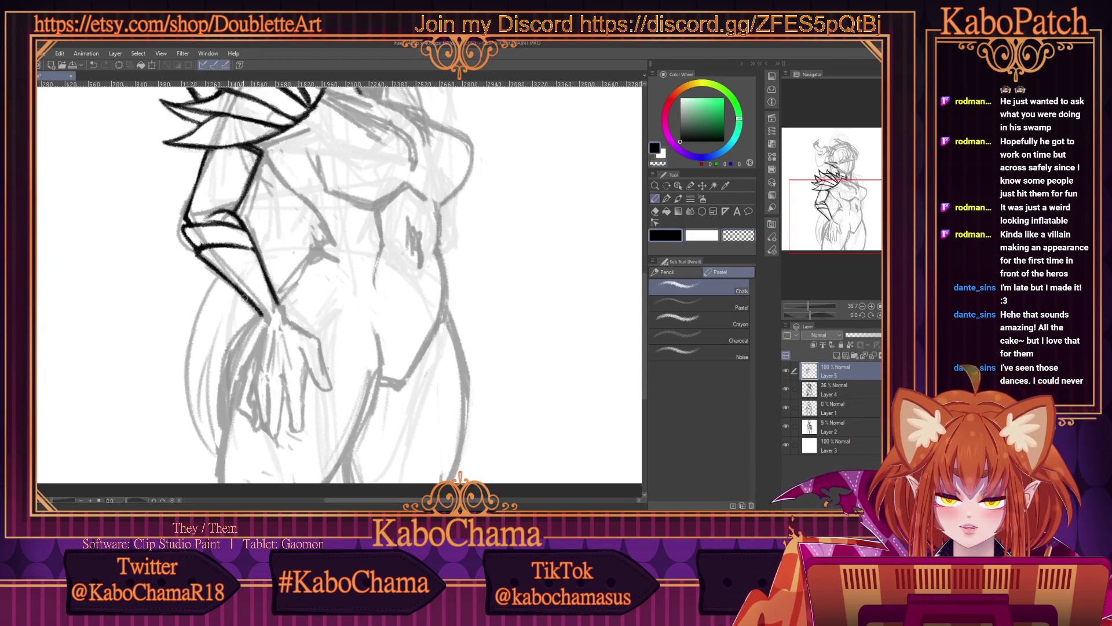
pyautogui.moveTo(226, 242)
pyautogui.mouseDown()
pyautogui.moveTo(257, 252)
pyautogui.moveTo(190, 222)
pyautogui.moveTo(235, 228)
pyautogui.moveTo(184, 231)
pyautogui.mouseUp()
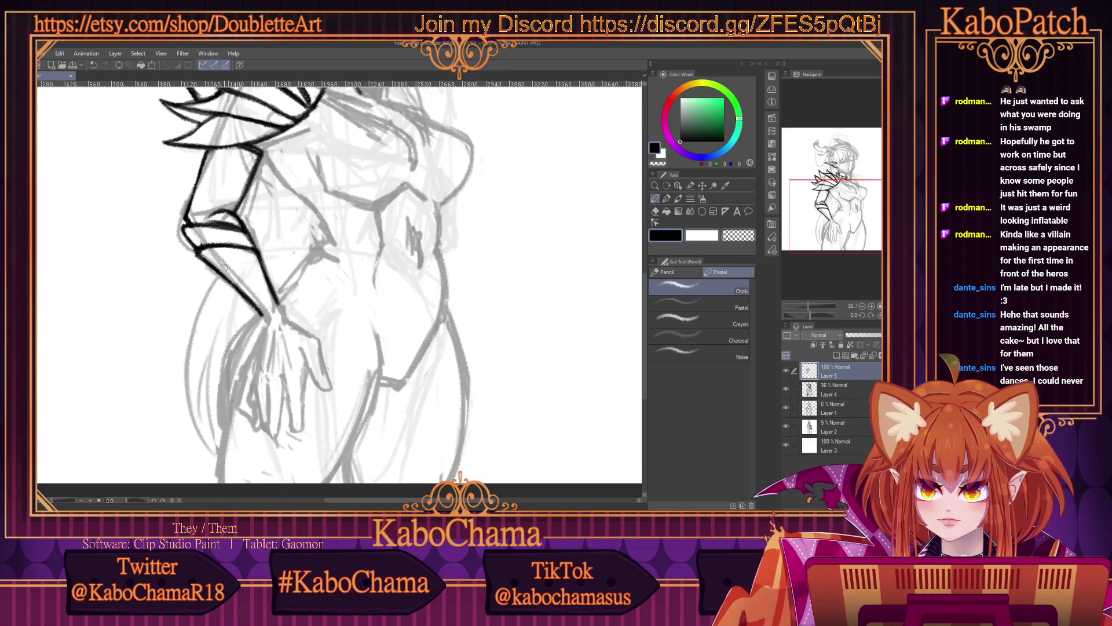
pyautogui.click(737, 236)
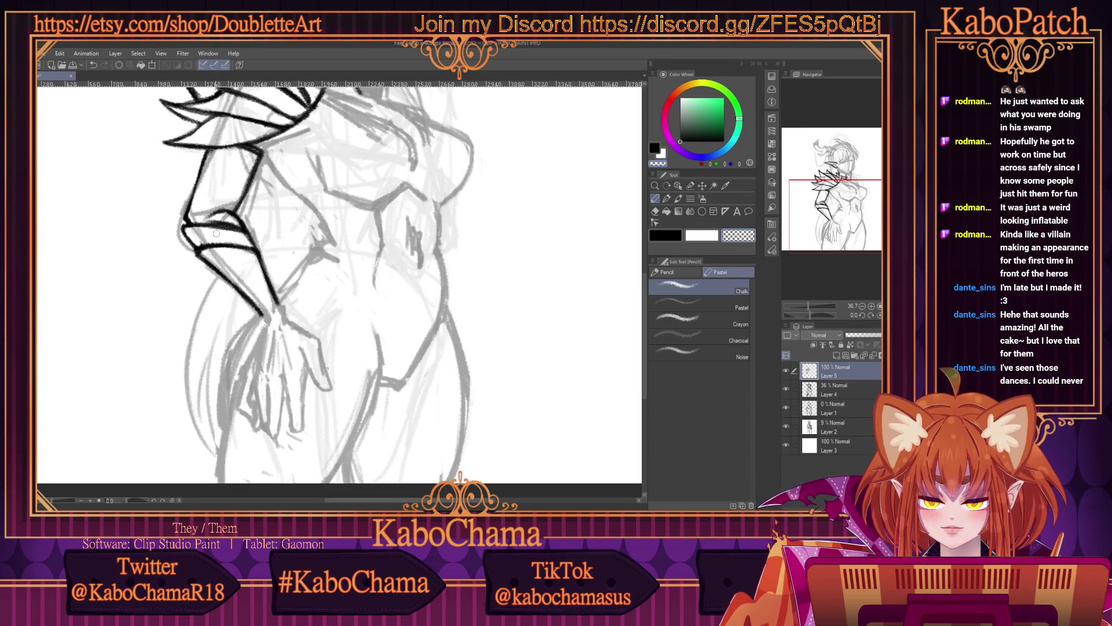
pyautogui.moveTo(206, 230)
pyautogui.mouseDown()
pyautogui.moveTo(240, 232)
pyautogui.moveTo(253, 253)
pyautogui.mouseUp()
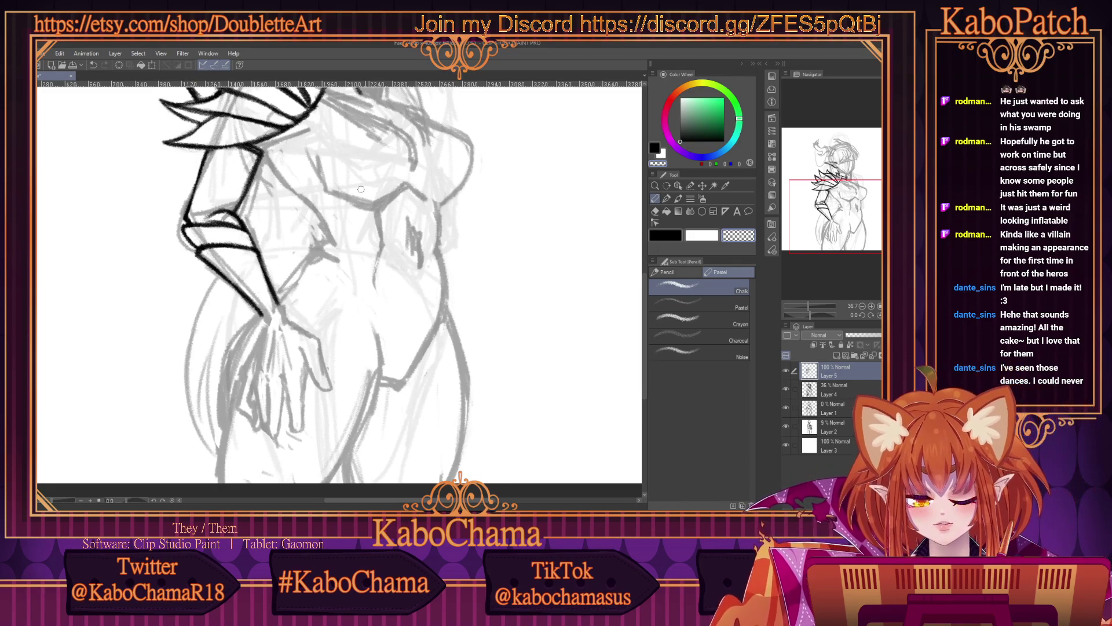
# Add parallel trim lines along the elbow band's edges and close off the forearm guard at the wrist in black.
pyautogui.click(665, 235)
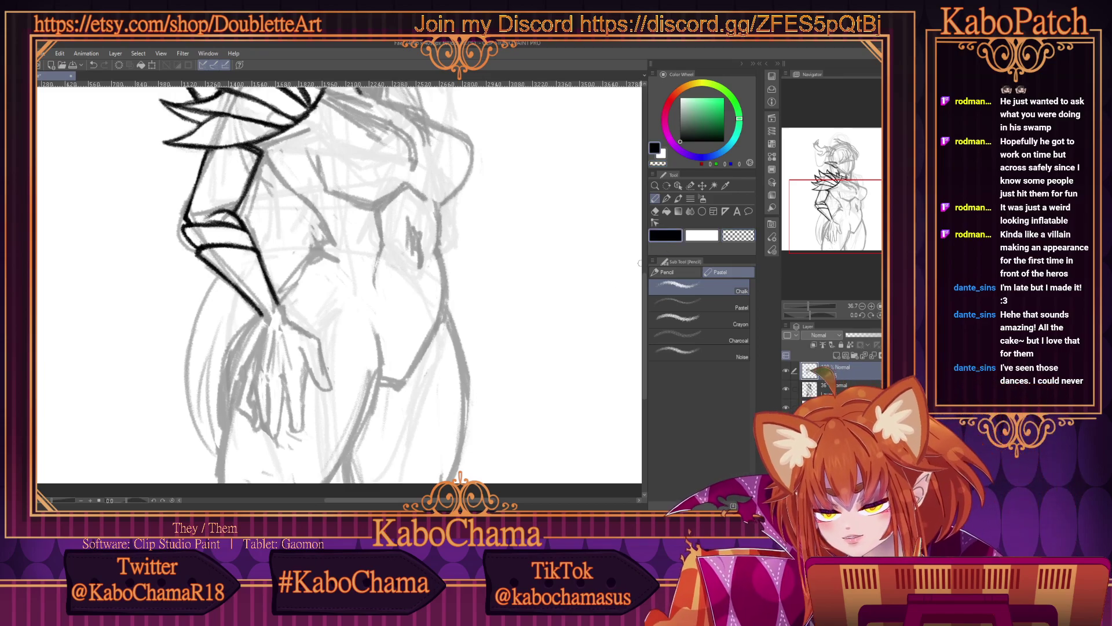
pyautogui.moveTo(183, 230)
pyautogui.mouseDown()
pyautogui.moveTo(247, 232)
pyautogui.moveTo(259, 240)
pyautogui.moveTo(233, 251)
pyautogui.moveTo(259, 254)
pyautogui.mouseUp()
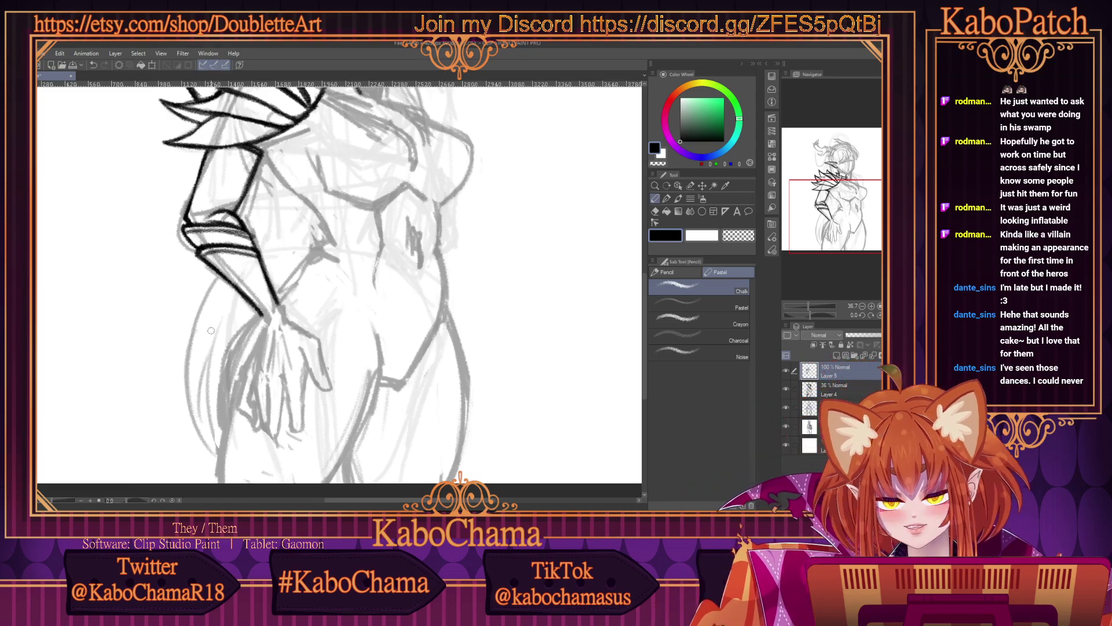
pyautogui.moveTo(260, 315)
pyautogui.mouseDown()
pyautogui.moveTo(282, 322)
pyautogui.moveTo(270, 323)
pyautogui.mouseUp()
# Draw the wrist cuff below the forearm guard and the curved base of the thumb over the faded hand.
pyautogui.scroll(-1, 206, 271)
pyautogui.scroll(-1, 206, 271)
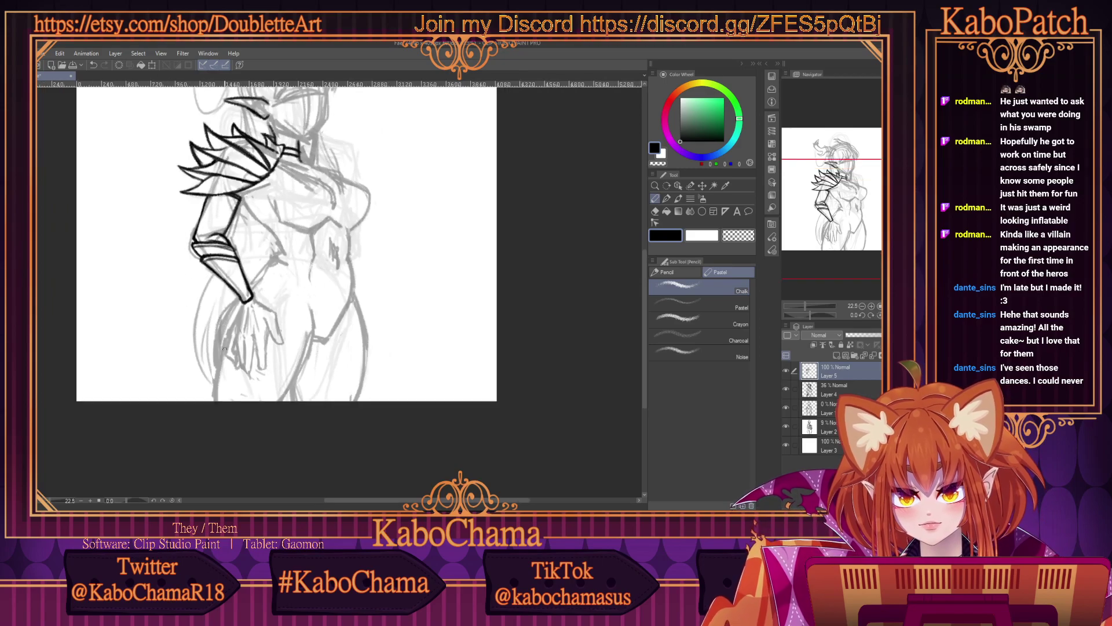
pyautogui.scroll(3, 224, 348)
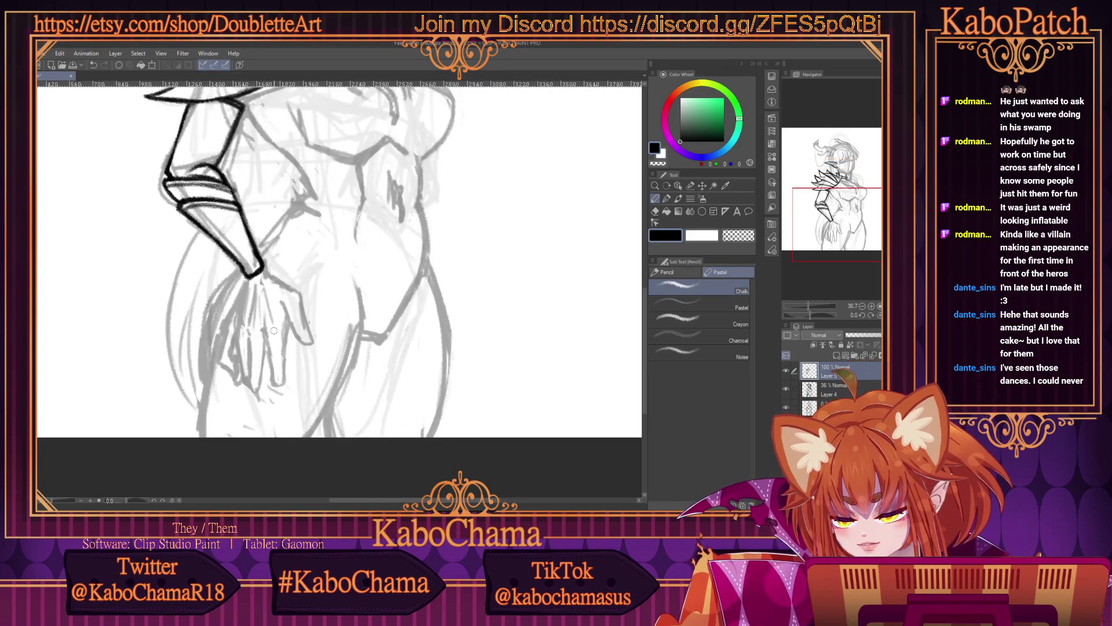
pyautogui.scroll(1, 260, 296)
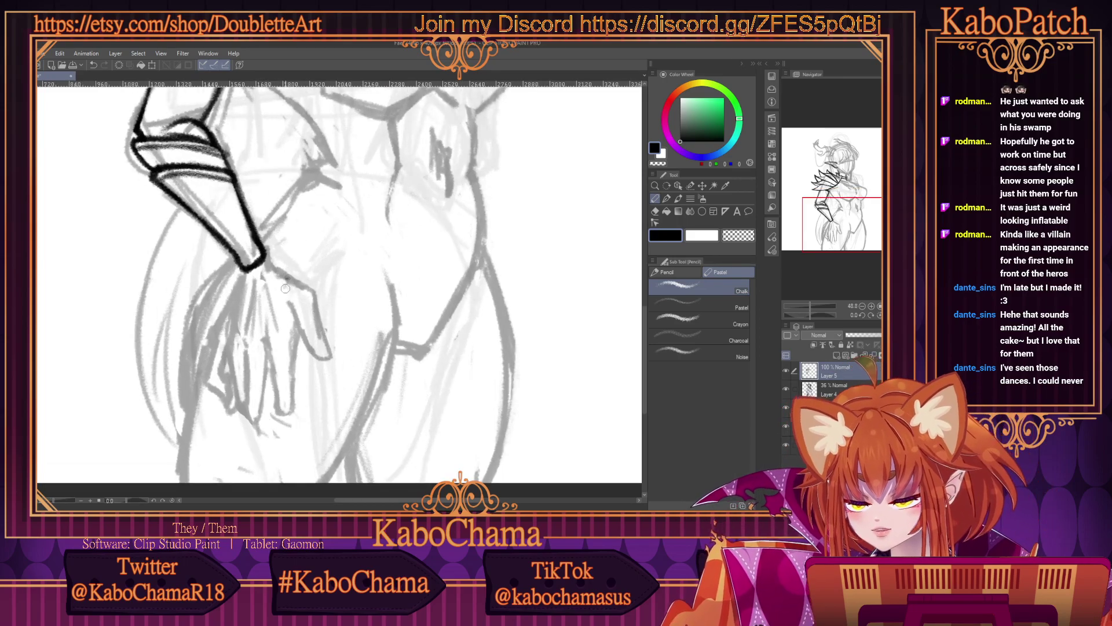
pyautogui.moveTo(283, 281); pyautogui.dragTo(291, 339)
pyautogui.moveTo(267, 263)
pyautogui.mouseDown()
pyautogui.moveTo(287, 278)
pyautogui.moveTo(250, 278)
pyautogui.moveTo(232, 299)
pyautogui.mouseUp()
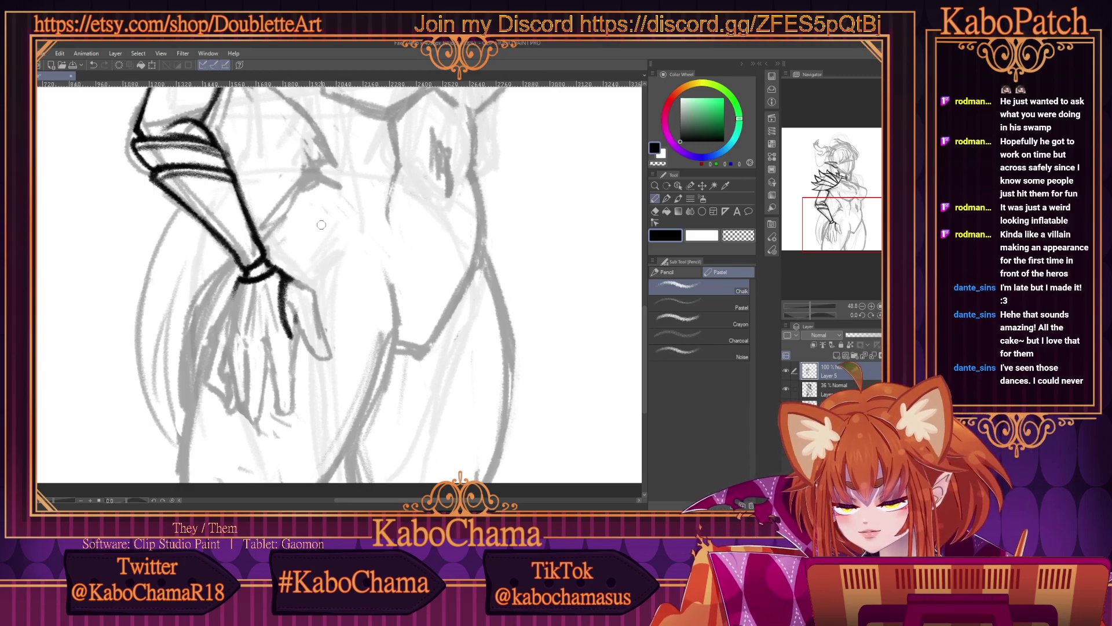
# Draw the thumb as a pointed claw segment in black, cleaning its inner edge with transparent colour.
pyautogui.moveTo(294, 325)
pyautogui.mouseDown()
pyautogui.moveTo(307, 267)
pyautogui.moveTo(297, 287)
pyautogui.moveTo(314, 296)
pyautogui.moveTo(309, 288)
pyautogui.moveTo(323, 334)
pyautogui.moveTo(315, 304)
pyautogui.moveTo(315, 357)
pyautogui.moveTo(294, 323)
pyautogui.moveTo(302, 332)
pyautogui.moveTo(310, 291)
pyautogui.moveTo(299, 326)
pyautogui.moveTo(316, 304)
pyautogui.moveTo(326, 343)
pyautogui.moveTo(313, 354)
pyautogui.moveTo(325, 355)
pyautogui.moveTo(315, 359)
pyautogui.moveTo(300, 324)
pyautogui.moveTo(330, 359)
pyautogui.moveTo(329, 378)
pyautogui.moveTo(277, 280)
pyautogui.moveTo(333, 385)
pyautogui.mouseUp()
pyautogui.click(738, 234)
pyautogui.moveTo(320, 362); pyautogui.dragTo(317, 357)
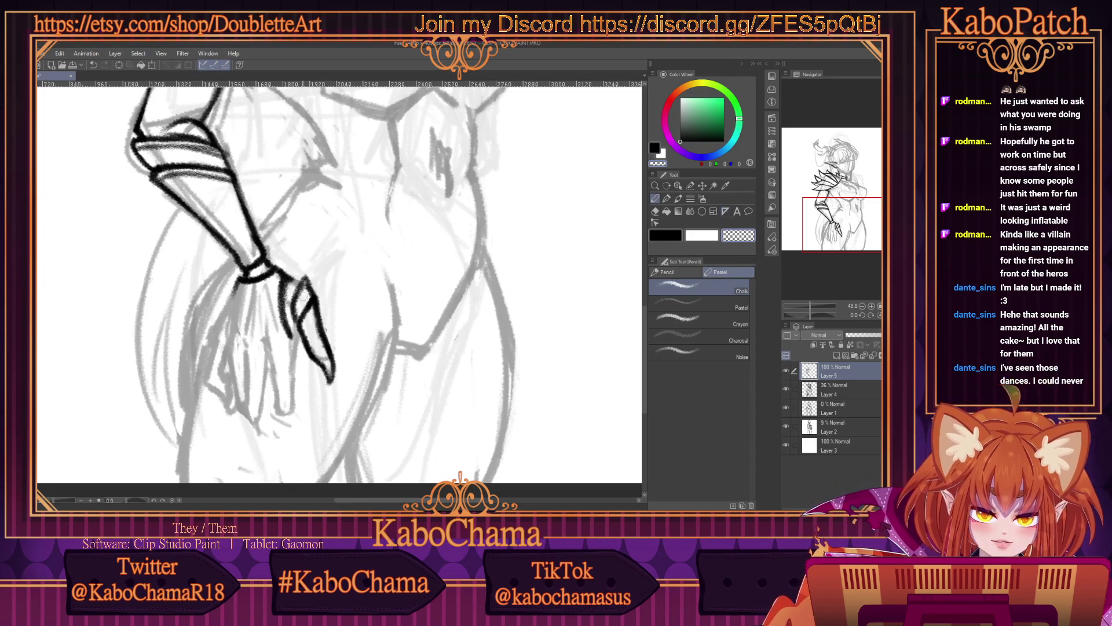
pyautogui.press('c')
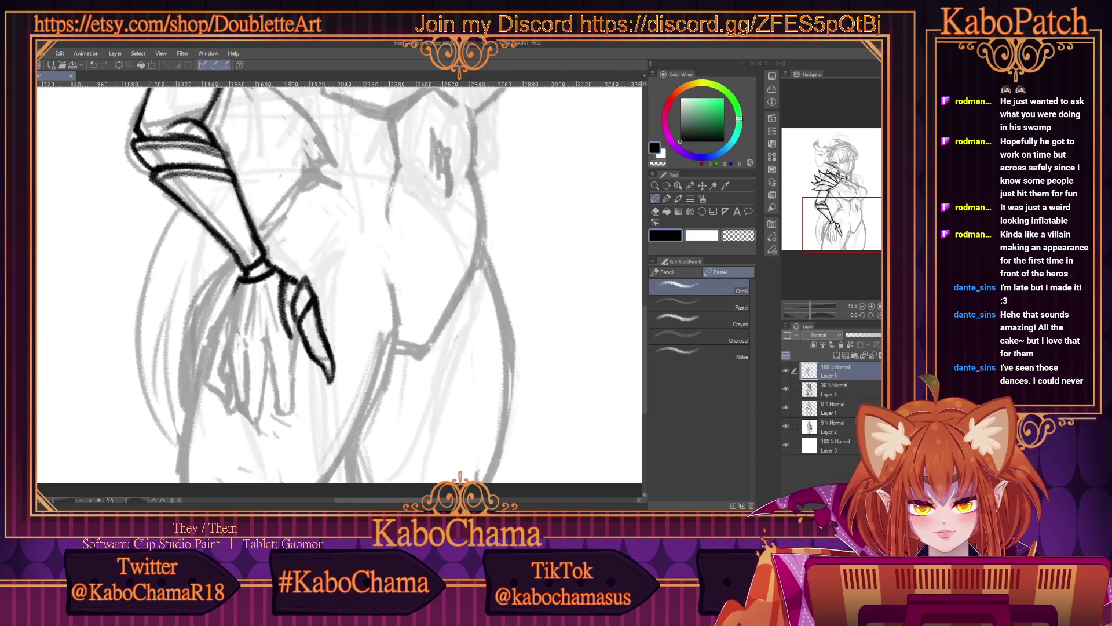
# Draw a dividing line across the base of the gauntlet's thumb and erase the overlapping strokes inside it.
pyautogui.scroll(-2, 230, 236)
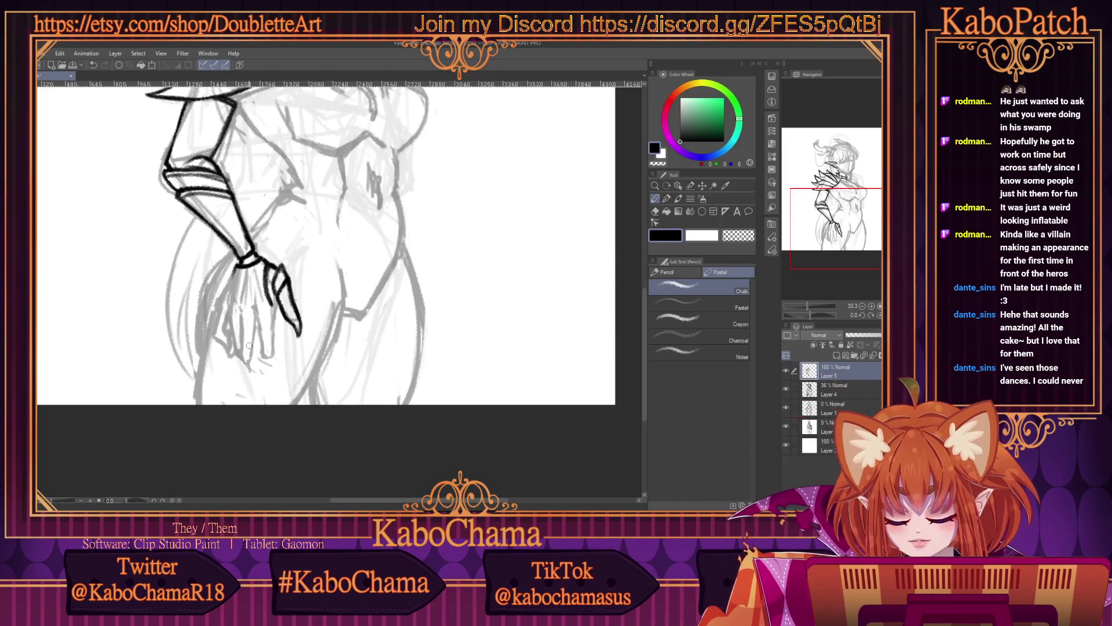
pyautogui.scroll(2, 276, 290)
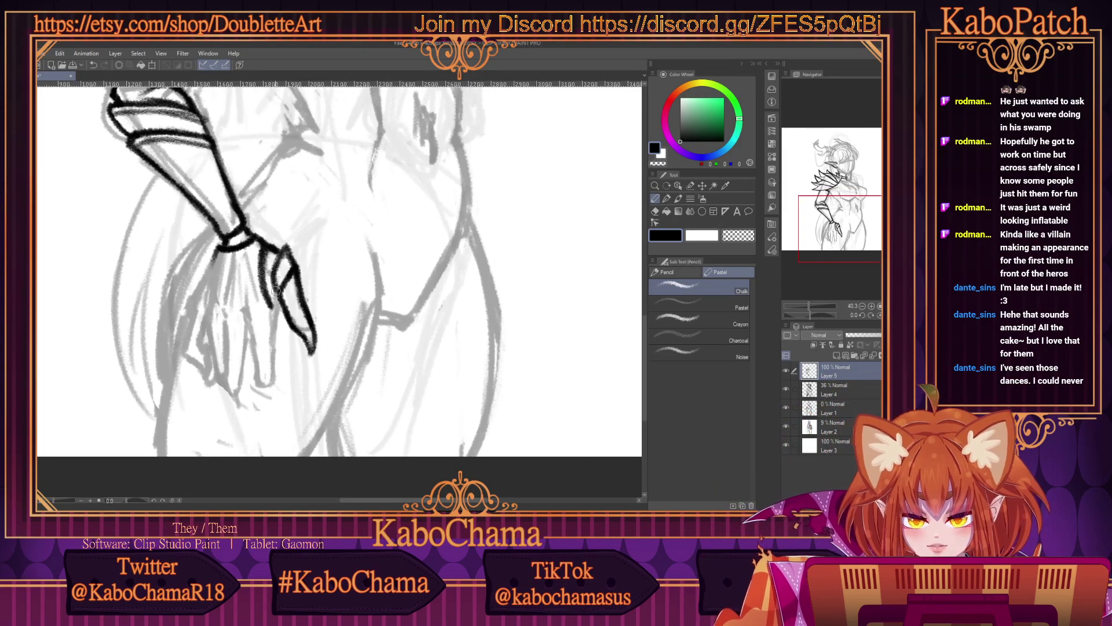
pyautogui.scroll(2, 276, 290)
pyautogui.moveTo(284, 313)
pyautogui.mouseDown()
pyautogui.moveTo(303, 265)
pyautogui.moveTo(306, 316)
pyautogui.moveTo(300, 256)
pyautogui.mouseUp()
pyautogui.press('c')
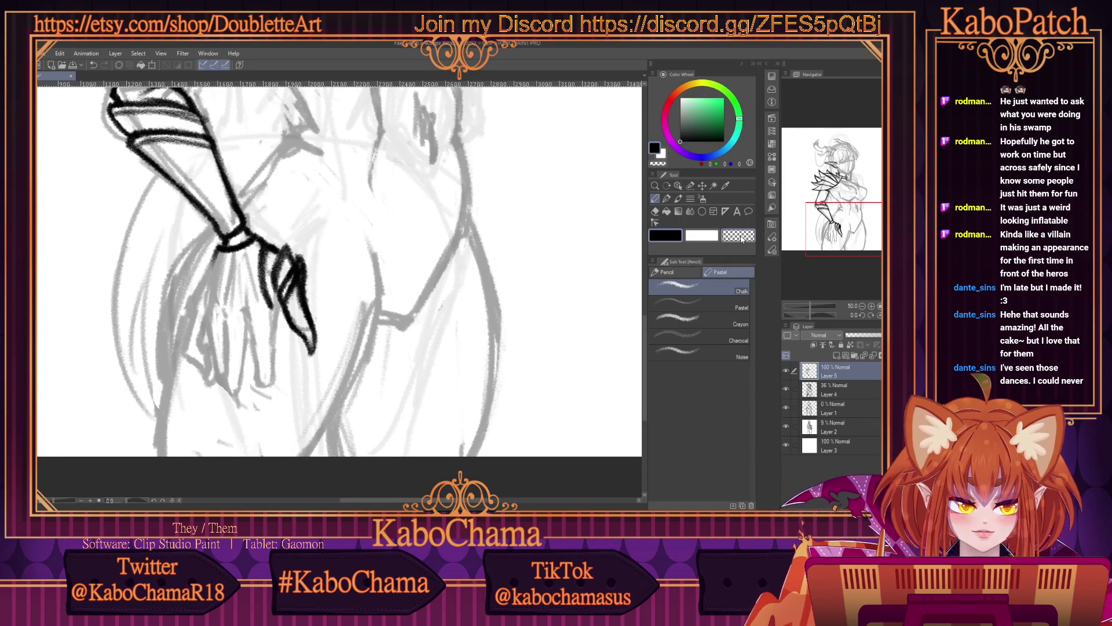
pyautogui.moveTo(296, 293)
pyautogui.mouseDown()
pyautogui.moveTo(299, 265)
pyautogui.moveTo(300, 310)
pyautogui.mouseUp()
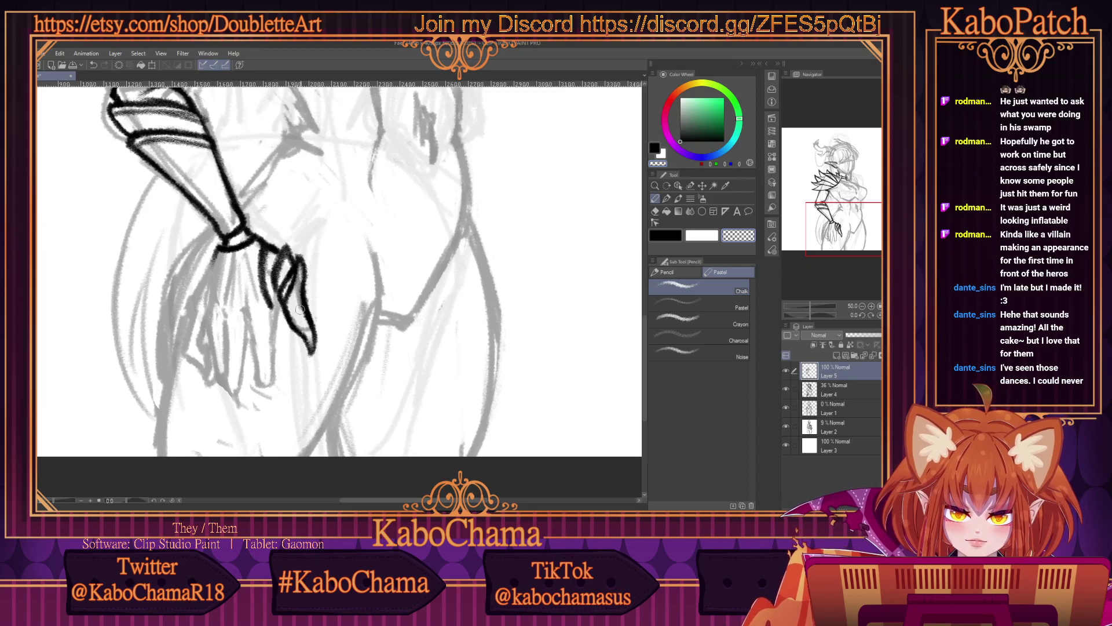
pyautogui.moveTo(288, 273)
pyautogui.mouseDown()
pyautogui.moveTo(282, 292)
pyautogui.moveTo(286, 242)
pyautogui.mouseUp()
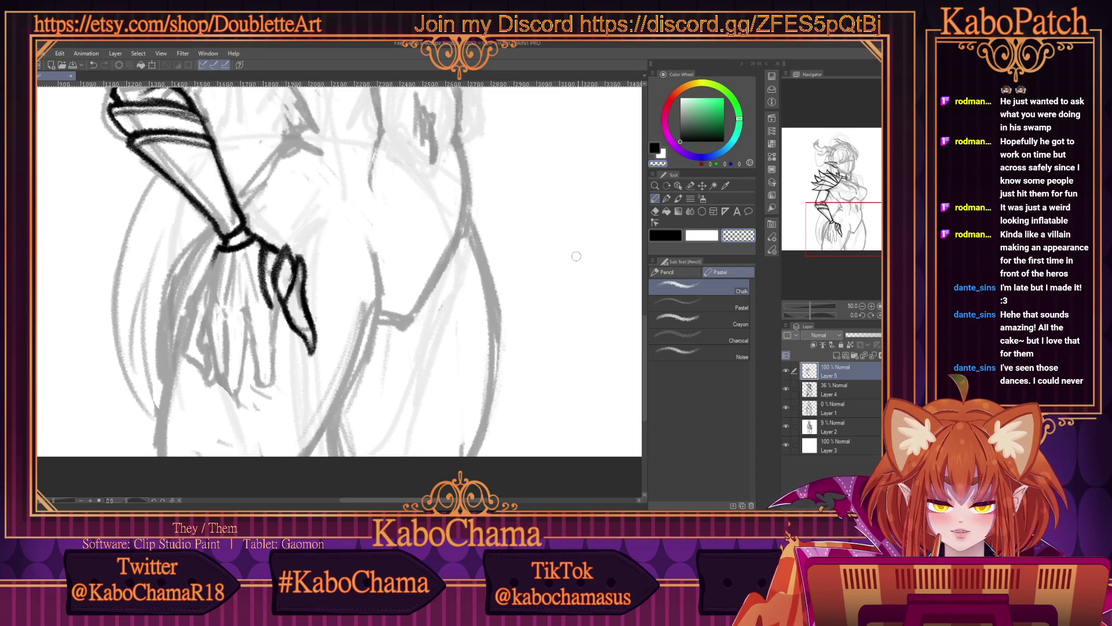
# Redraw the small black line at the thumb joint and trim its excess with the transparent color.
pyautogui.click(672, 237)
pyautogui.moveTo(287, 289)
pyautogui.mouseDown()
pyautogui.moveTo(294, 314)
pyautogui.moveTo(300, 266)
pyautogui.moveTo(274, 272)
pyautogui.moveTo(277, 291)
pyautogui.moveTo(272, 264)
pyautogui.moveTo(272, 283)
pyautogui.mouseUp()
pyautogui.click(739, 235)
pyautogui.press('c')
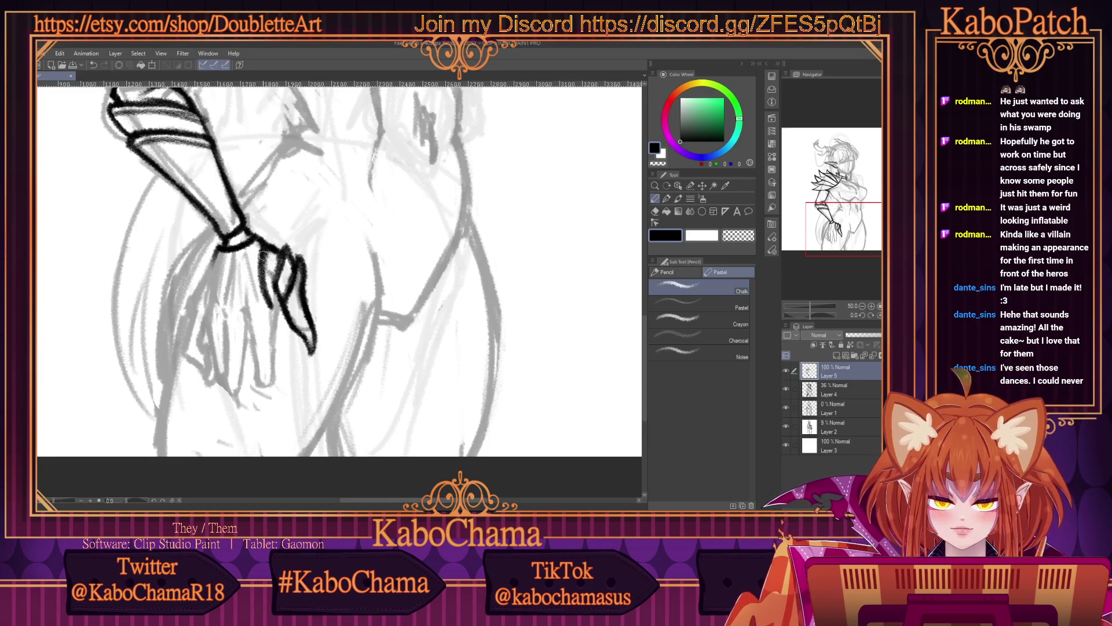
# Ink the knuckle line and outer edge of the hand, plus the pointed segmented finger beside the thumb.
pyautogui.hotkey('ctrl', '-')
pyautogui.scroll(2, 181, 277)
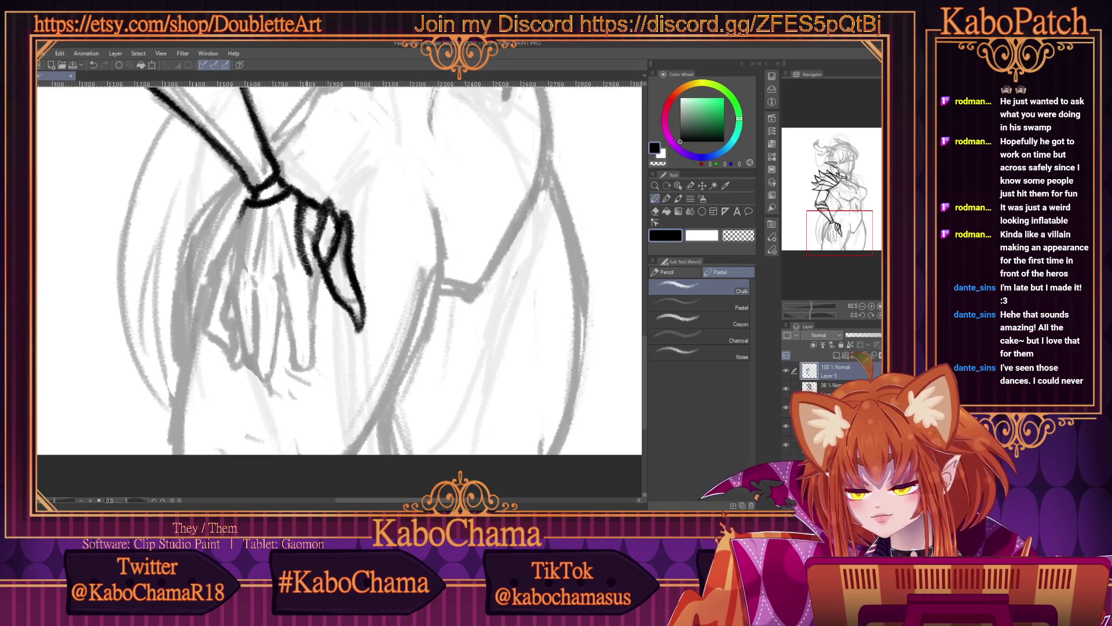
pyautogui.moveTo(313, 268)
pyautogui.mouseDown()
pyautogui.moveTo(236, 232)
pyautogui.moveTo(273, 245)
pyautogui.moveTo(254, 243)
pyautogui.moveTo(234, 215)
pyautogui.moveTo(238, 234)
pyautogui.moveTo(225, 235)
pyautogui.moveTo(206, 275)
pyautogui.mouseUp()
pyautogui.moveTo(230, 229); pyautogui.dragTo(212, 275)
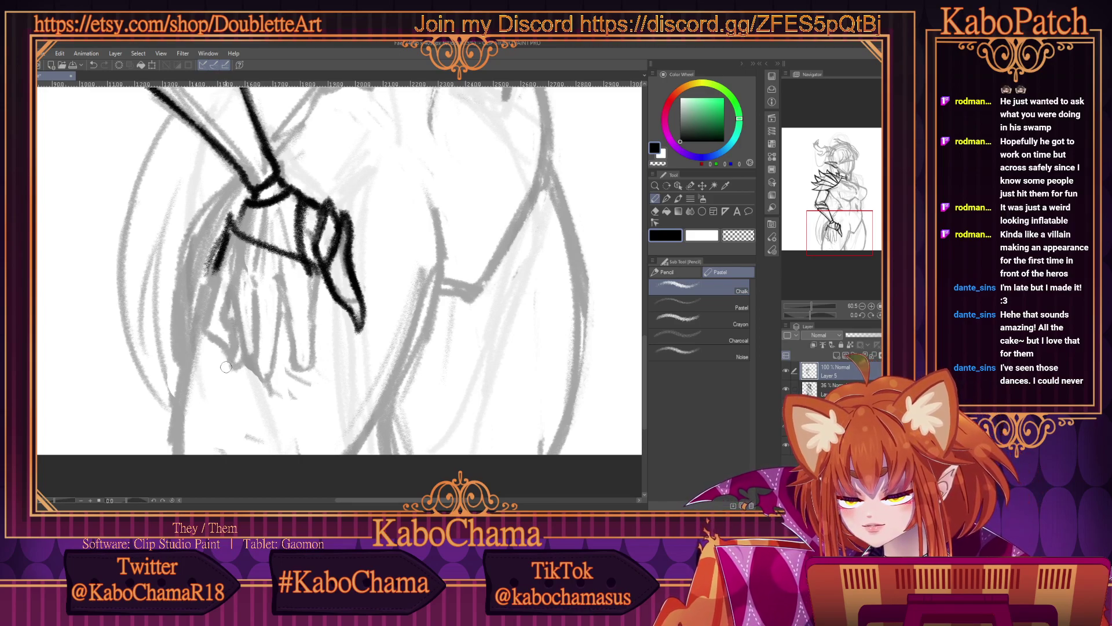
pyautogui.moveTo(231, 222); pyautogui.dragTo(220, 249)
pyautogui.moveTo(238, 203)
pyautogui.mouseDown()
pyautogui.moveTo(220, 233)
pyautogui.moveTo(260, 247)
pyautogui.moveTo(235, 231)
pyautogui.mouseUp()
pyautogui.moveTo(243, 208); pyautogui.dragTo(235, 230)
pyautogui.moveTo(313, 262)
pyautogui.mouseDown()
pyautogui.moveTo(323, 276)
pyautogui.moveTo(301, 401)
pyautogui.moveTo(283, 296)
pyautogui.moveTo(290, 324)
pyautogui.moveTo(302, 310)
pyautogui.moveTo(298, 270)
pyautogui.moveTo(287, 319)
pyautogui.moveTo(310, 333)
pyautogui.moveTo(293, 350)
pyautogui.moveTo(302, 319)
pyautogui.moveTo(313, 348)
pyautogui.mouseUp()
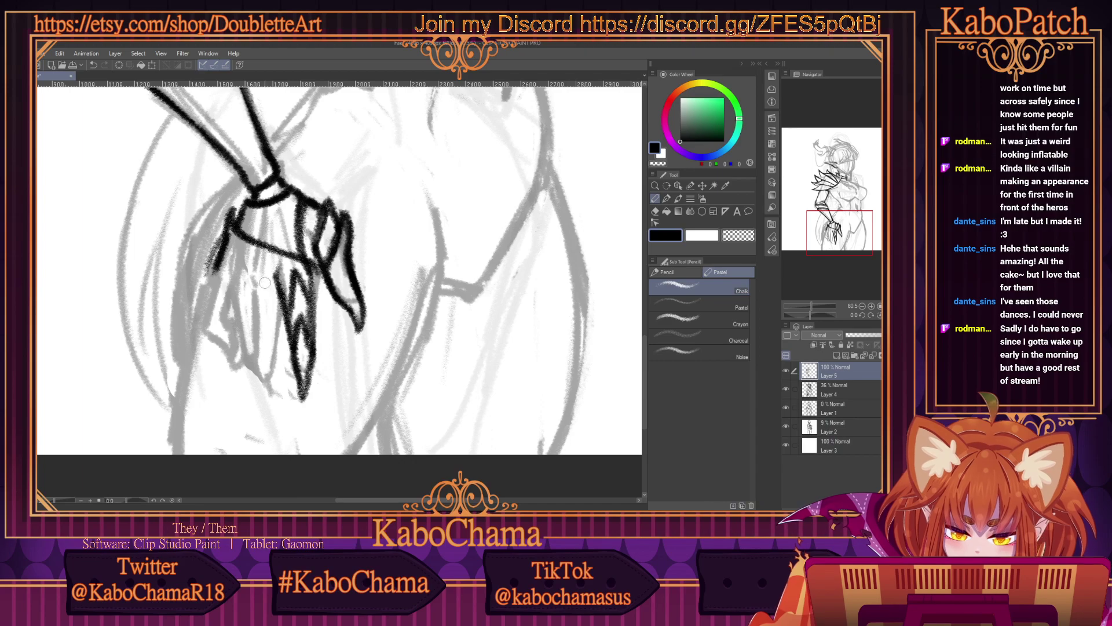
pyautogui.moveTo(276, 272); pyautogui.dragTo(283, 339)
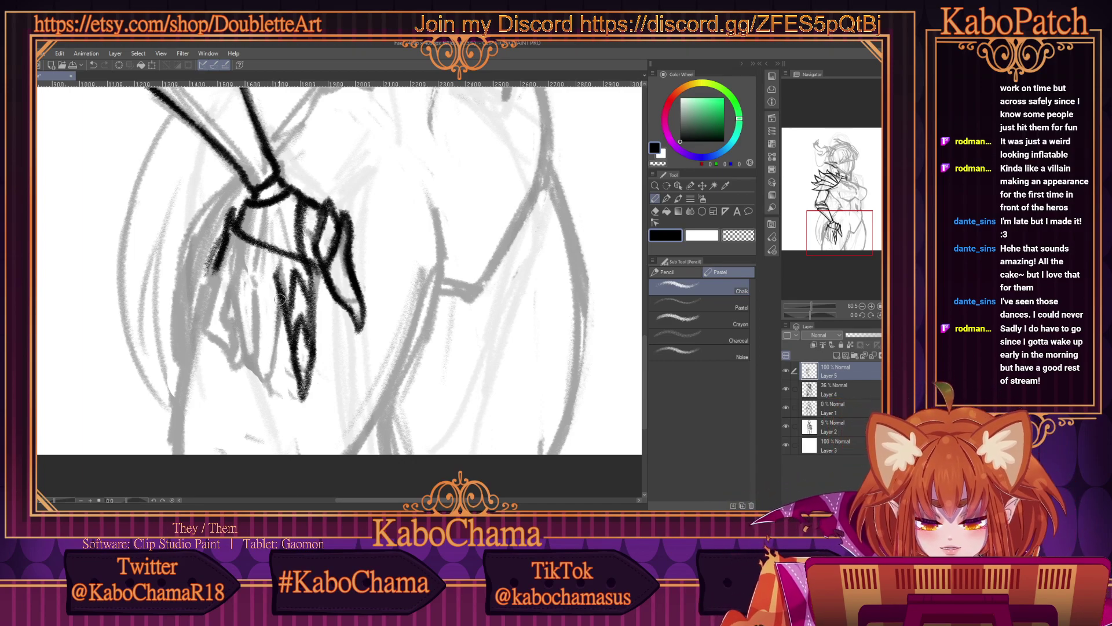
pyautogui.moveTo(279, 292)
pyautogui.mouseDown()
pyautogui.moveTo(256, 401)
pyautogui.moveTo(259, 321)
pyautogui.mouseUp()
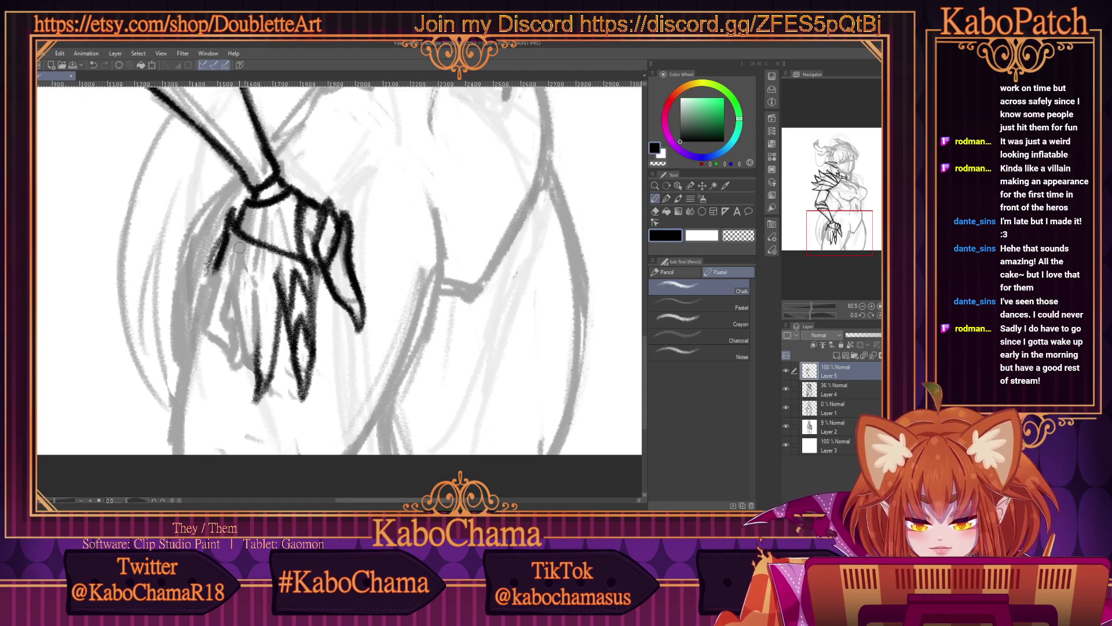
pyautogui.hotkey('ctrl', 'z')
pyautogui.hotkey('ctrl', 'z')
pyautogui.hotkey('ctrl', 'z')
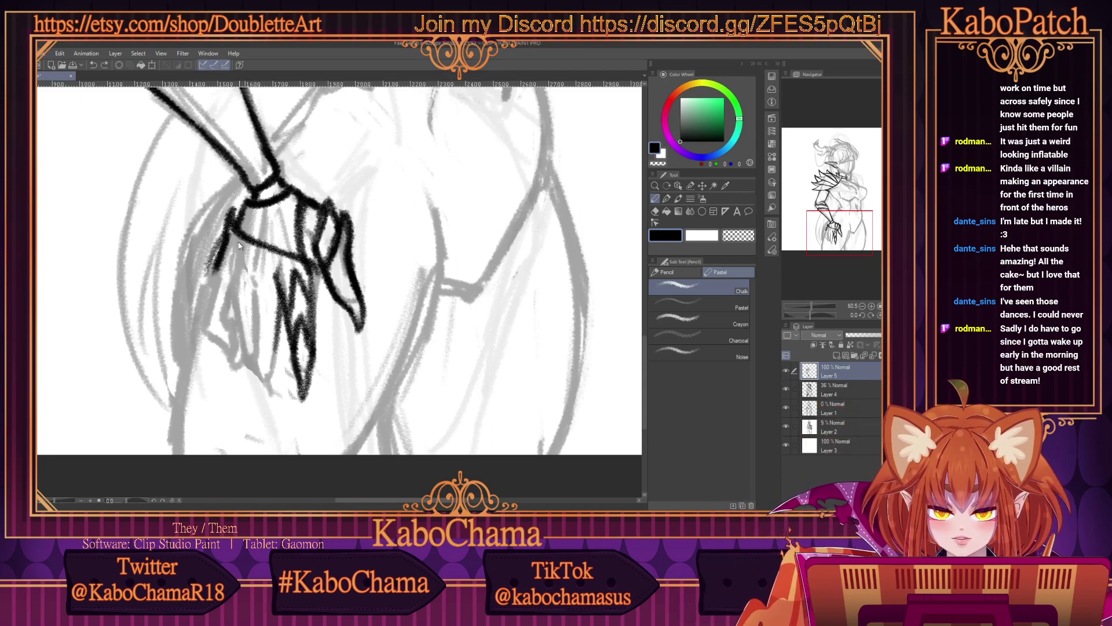
# Ink the middle fingers as long pointed claws, erase the stray edges, and divide them into pointed armor segments.
pyautogui.moveTo(282, 335)
pyautogui.mouseDown()
pyautogui.moveTo(259, 398)
pyautogui.moveTo(256, 311)
pyautogui.mouseUp()
pyautogui.moveTo(253, 354)
pyautogui.mouseDown()
pyautogui.moveTo(253, 261)
pyautogui.moveTo(233, 313)
pyautogui.moveTo(237, 377)
pyautogui.moveTo(255, 405)
pyautogui.moveTo(246, 379)
pyautogui.mouseUp()
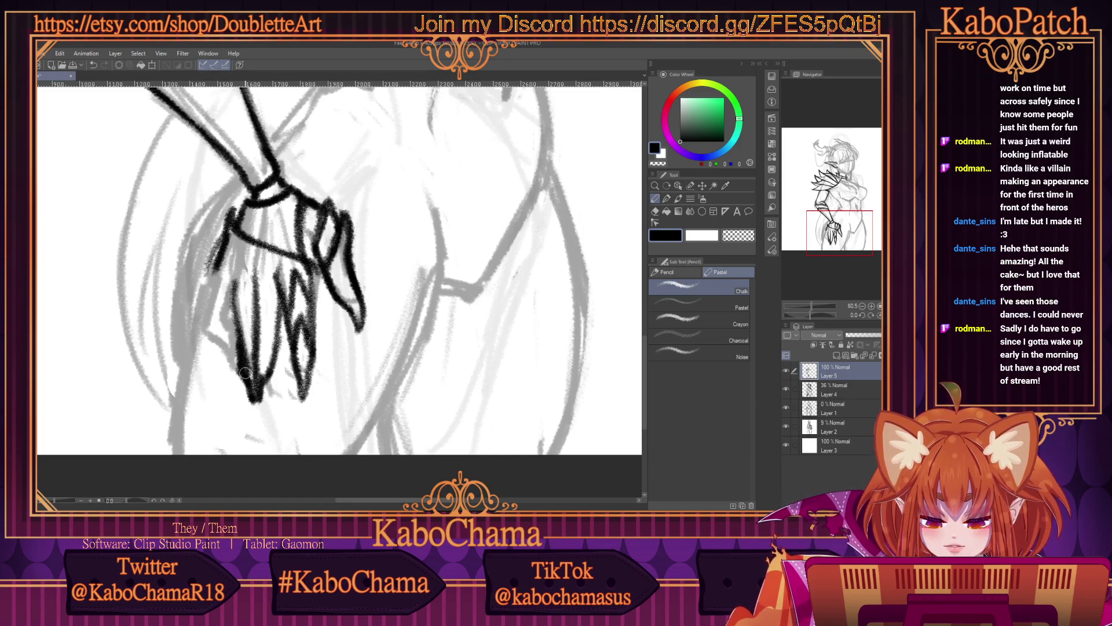
pyautogui.moveTo(261, 390)
pyautogui.mouseDown()
pyautogui.moveTo(258, 407)
pyautogui.moveTo(246, 384)
pyautogui.mouseUp()
pyautogui.press('c')
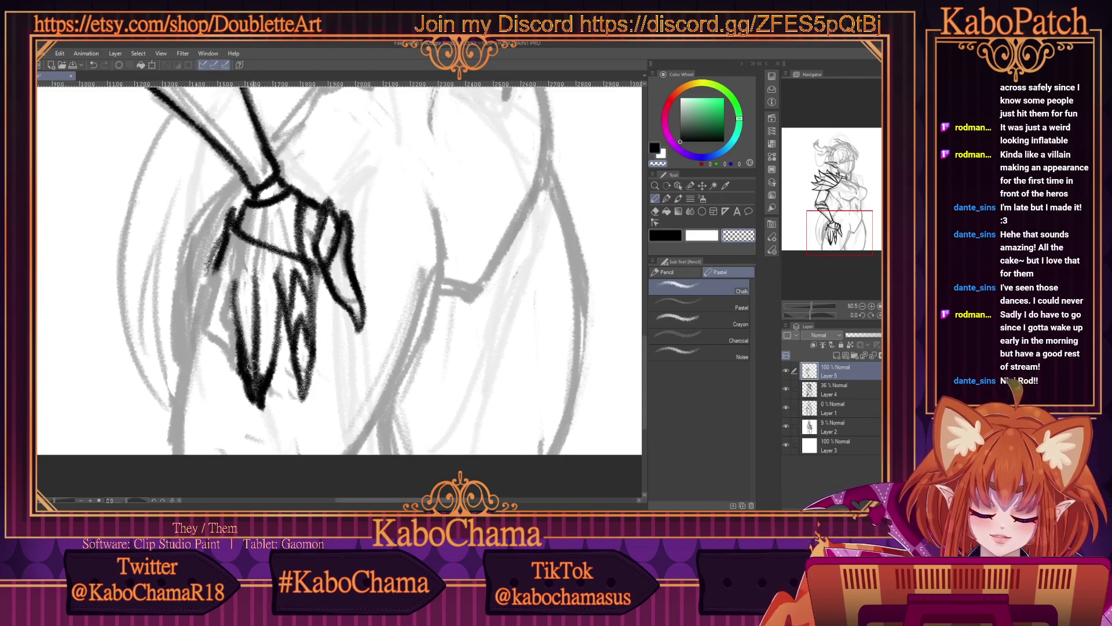
pyautogui.moveTo(263, 360)
pyautogui.mouseDown()
pyautogui.moveTo(245, 347)
pyautogui.moveTo(252, 394)
pyautogui.moveTo(248, 367)
pyautogui.mouseUp()
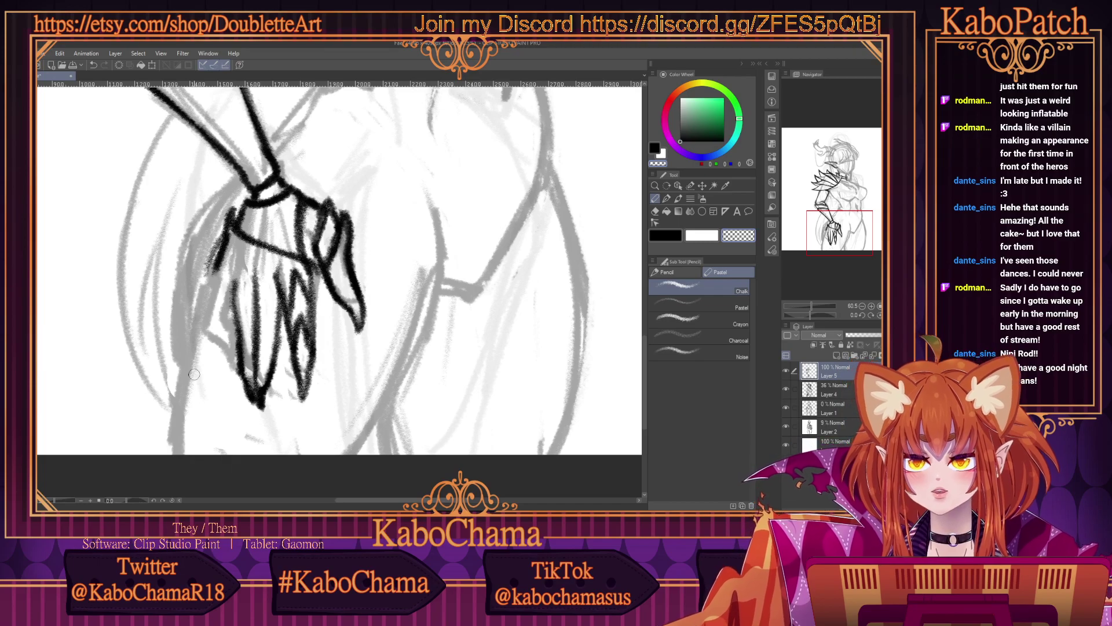
pyautogui.click(661, 234)
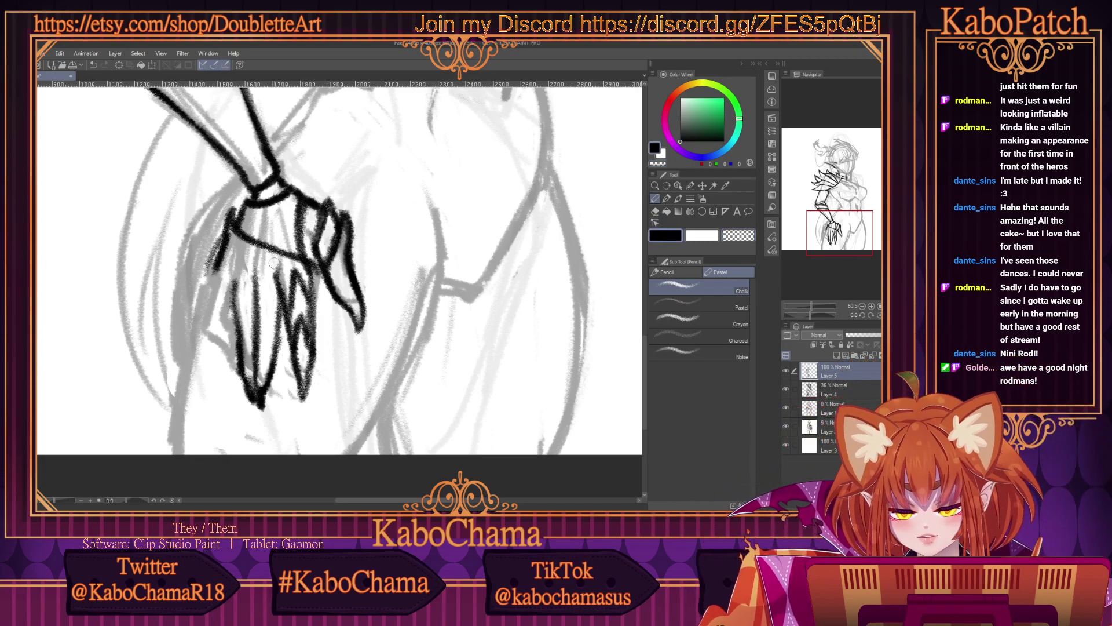
pyautogui.moveTo(273, 298)
pyautogui.mouseDown()
pyautogui.moveTo(268, 323)
pyautogui.moveTo(259, 281)
pyautogui.moveTo(255, 313)
pyautogui.moveTo(264, 277)
pyautogui.moveTo(249, 304)
pyautogui.moveTo(246, 284)
pyautogui.moveTo(235, 313)
pyautogui.moveTo(236, 297)
pyautogui.moveTo(255, 345)
pyautogui.moveTo(268, 320)
pyautogui.moveTo(253, 355)
pyautogui.moveTo(246, 325)
pyautogui.moveTo(239, 348)
pyautogui.moveTo(251, 317)
pyautogui.mouseUp()
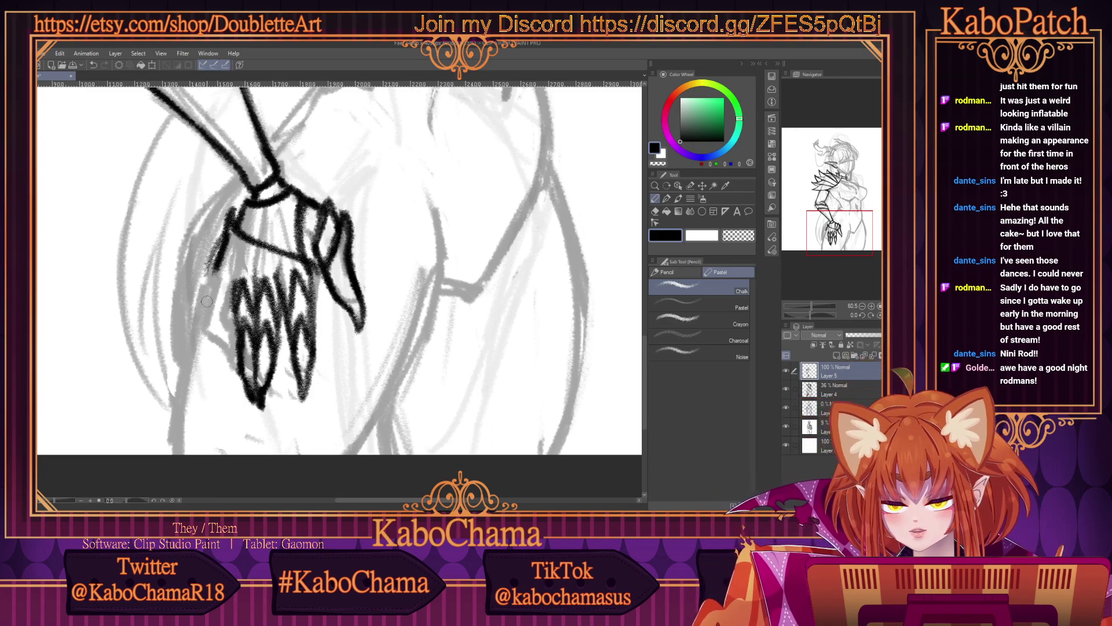
# Ink the outer contour of the hand down to the little finger and thin it by erasing its edges.
pyautogui.moveTo(216, 267); pyautogui.dragTo(210, 275)
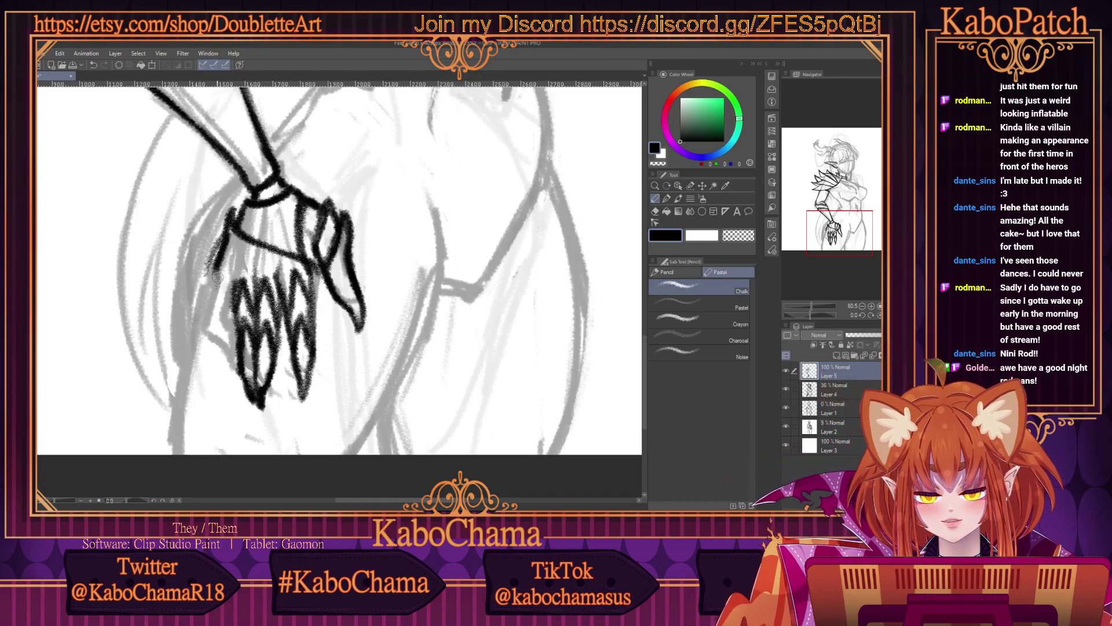
pyautogui.moveTo(217, 277)
pyautogui.mouseDown()
pyautogui.moveTo(206, 334)
pyautogui.moveTo(241, 382)
pyautogui.moveTo(229, 303)
pyautogui.moveTo(232, 316)
pyautogui.moveTo(209, 273)
pyautogui.moveTo(211, 345)
pyautogui.moveTo(208, 316)
pyautogui.moveTo(227, 358)
pyautogui.moveTo(206, 330)
pyautogui.mouseUp()
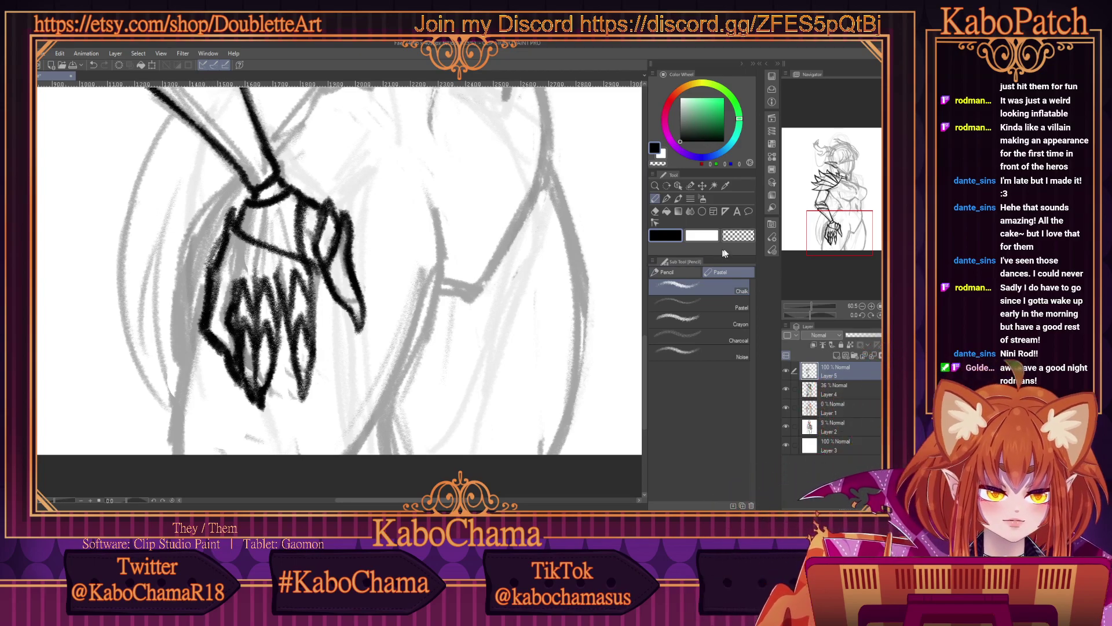
pyautogui.click(738, 234)
pyautogui.moveTo(216, 290)
pyautogui.mouseDown()
pyautogui.moveTo(214, 353)
pyautogui.moveTo(209, 331)
pyautogui.moveTo(220, 338)
pyautogui.moveTo(207, 348)
pyautogui.moveTo(234, 389)
pyautogui.moveTo(225, 329)
pyautogui.mouseUp()
pyautogui.moveTo(227, 215)
pyautogui.mouseDown()
pyautogui.moveTo(220, 267)
pyautogui.moveTo(224, 243)
pyautogui.moveTo(204, 275)
pyautogui.moveTo(234, 204)
pyautogui.mouseUp()
pyautogui.click(659, 237)
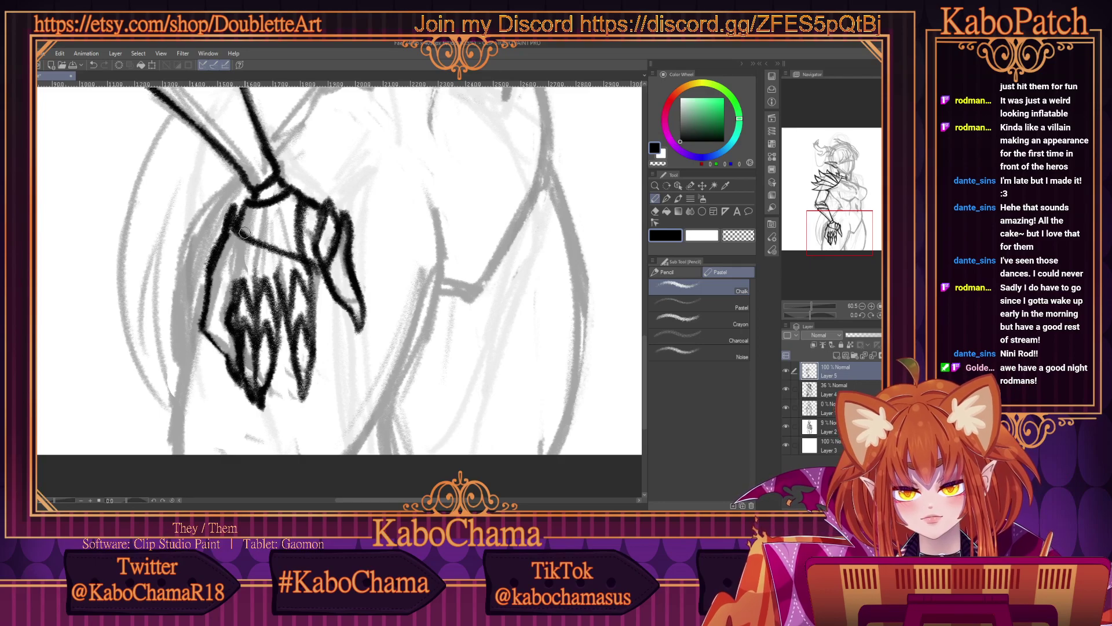
# Clean up the hand's outer contour and add pointed armor segments to the little finger.
pyautogui.click(738, 235)
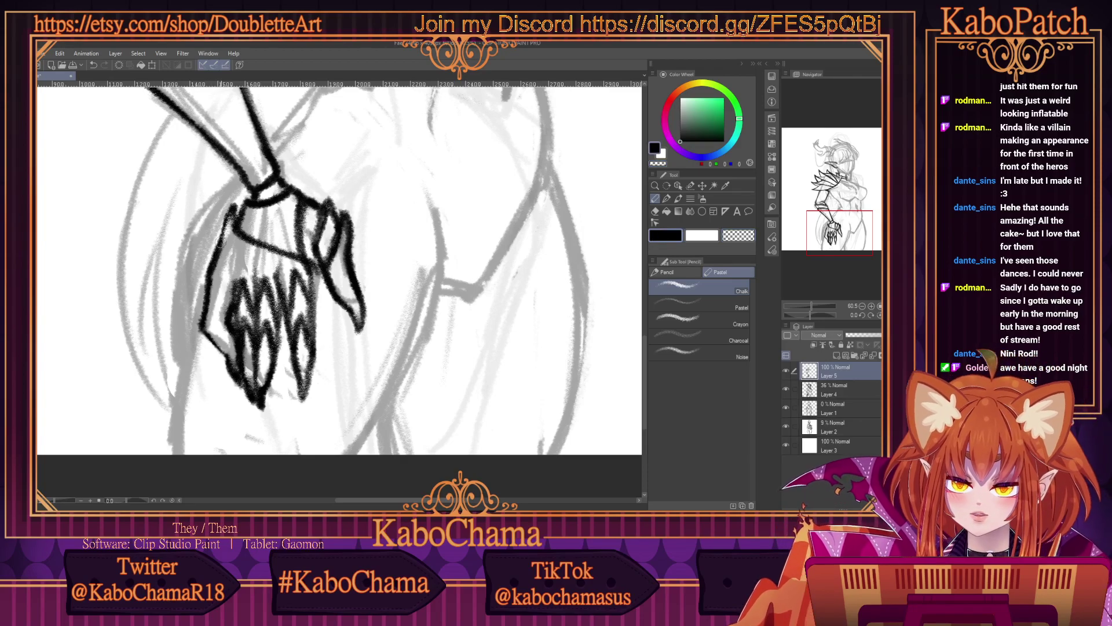
pyautogui.moveTo(216, 250)
pyautogui.mouseDown()
pyautogui.moveTo(232, 210)
pyautogui.moveTo(225, 235)
pyautogui.mouseUp()
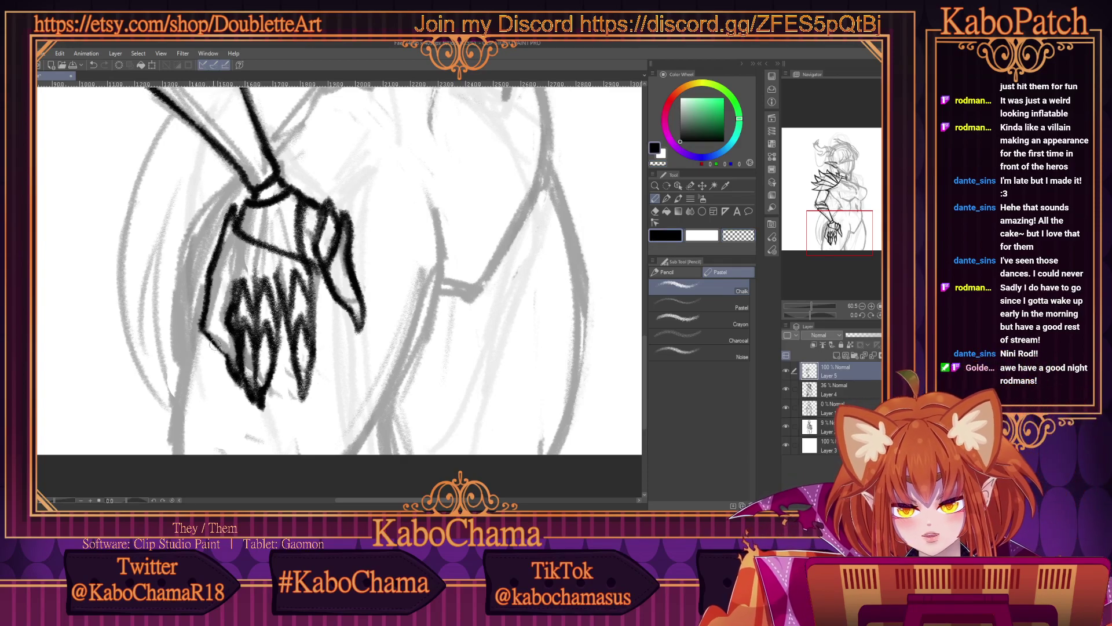
pyautogui.moveTo(215, 345); pyautogui.dragTo(225, 357)
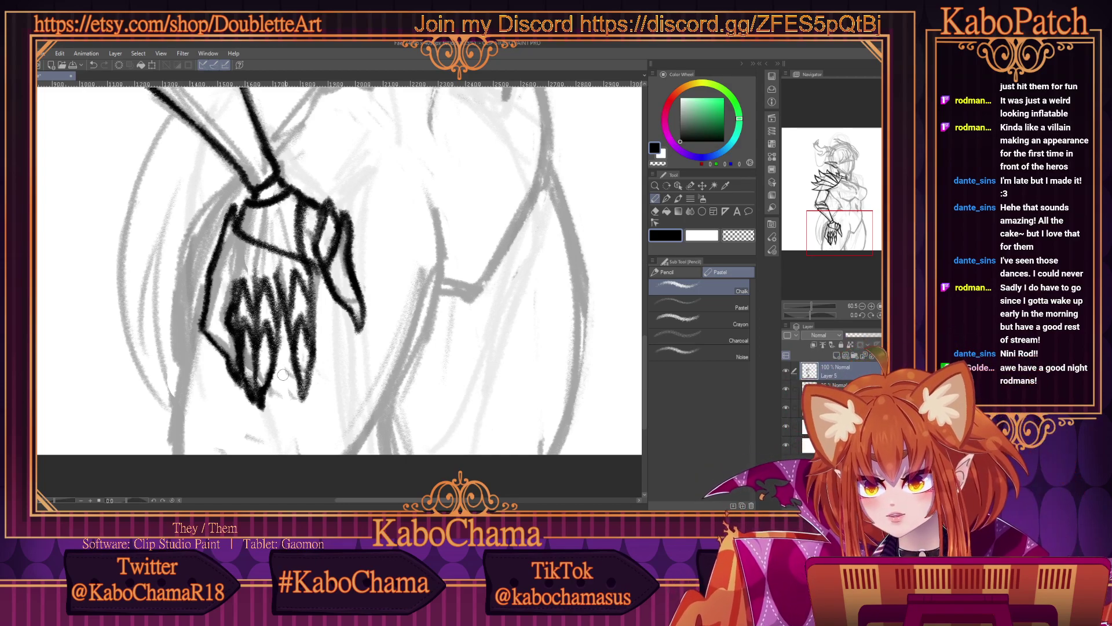
pyautogui.moveTo(208, 277)
pyautogui.mouseDown()
pyautogui.moveTo(227, 332)
pyautogui.moveTo(202, 324)
pyautogui.moveTo(208, 305)
pyautogui.moveTo(207, 329)
pyautogui.moveTo(198, 313)
pyautogui.moveTo(223, 334)
pyautogui.moveTo(195, 298)
pyautogui.moveTo(210, 315)
pyautogui.moveTo(199, 278)
pyautogui.mouseUp()
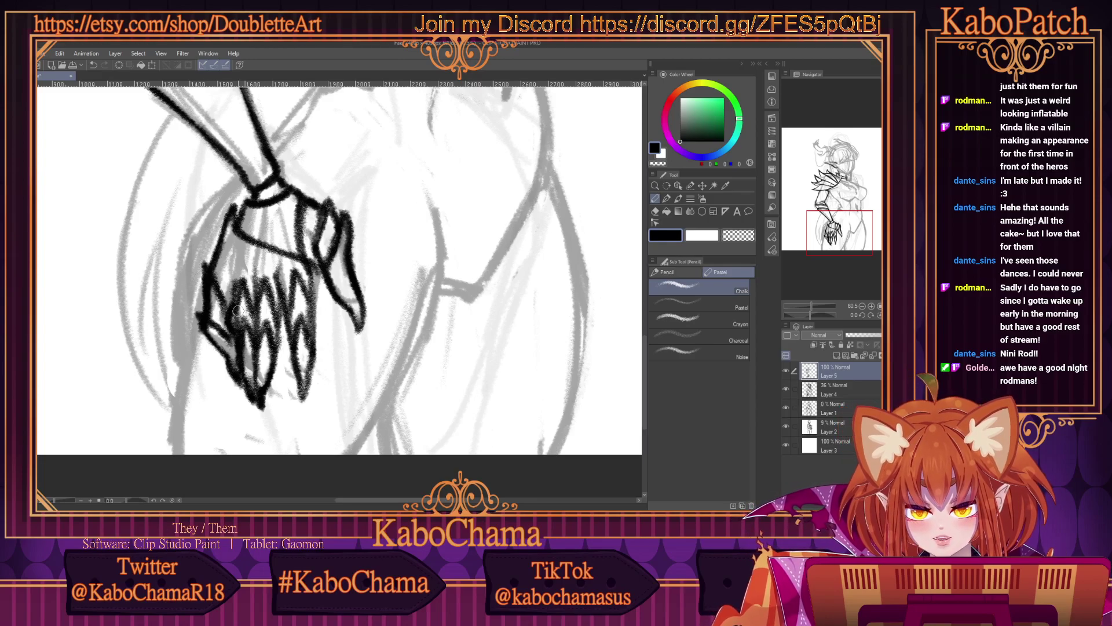
# Sharpen the pointed plates at the finger bases and erase the excess lines between the finger segments.
pyautogui.moveTo(237, 311)
pyautogui.mouseDown()
pyautogui.moveTo(241, 269)
pyautogui.moveTo(252, 300)
pyautogui.moveTo(244, 284)
pyautogui.moveTo(257, 303)
pyautogui.moveTo(263, 271)
pyautogui.moveTo(276, 300)
pyautogui.moveTo(264, 272)
pyautogui.moveTo(316, 312)
pyautogui.mouseUp()
pyautogui.click(738, 235)
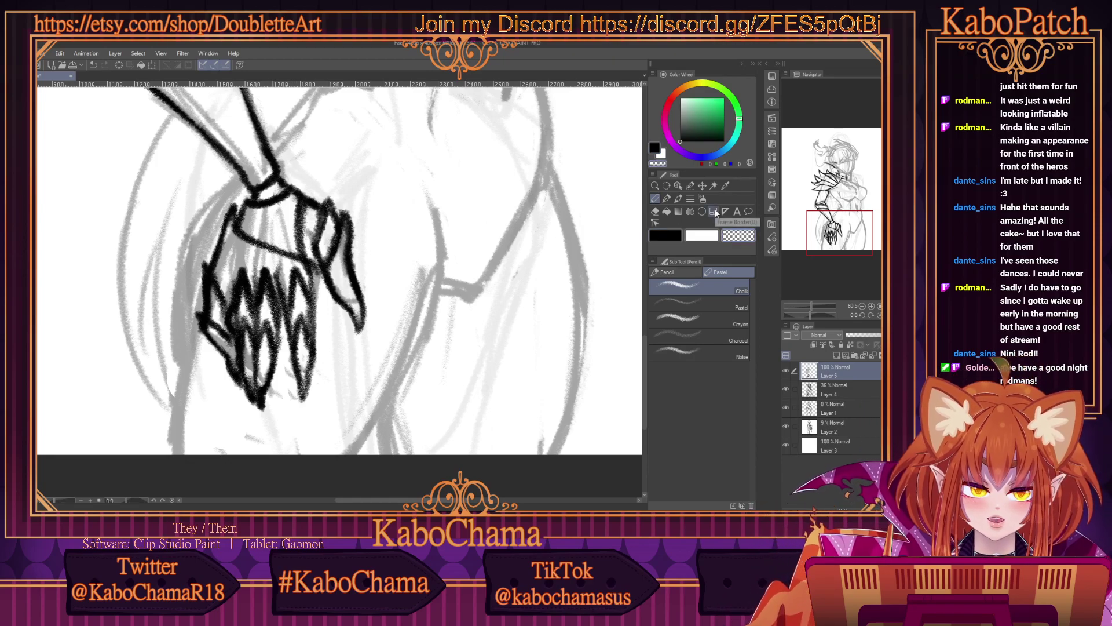
pyautogui.moveTo(263, 295)
pyautogui.mouseDown()
pyautogui.moveTo(264, 278)
pyautogui.moveTo(275, 315)
pyautogui.moveTo(243, 278)
pyautogui.moveTo(238, 319)
pyautogui.moveTo(240, 298)
pyautogui.mouseUp()
pyautogui.moveTo(239, 348)
pyautogui.mouseDown()
pyautogui.moveTo(226, 281)
pyautogui.moveTo(252, 348)
pyautogui.moveTo(237, 315)
pyautogui.moveTo(235, 345)
pyautogui.moveTo(239, 315)
pyautogui.moveTo(249, 341)
pyautogui.mouseUp()
pyautogui.press('c')
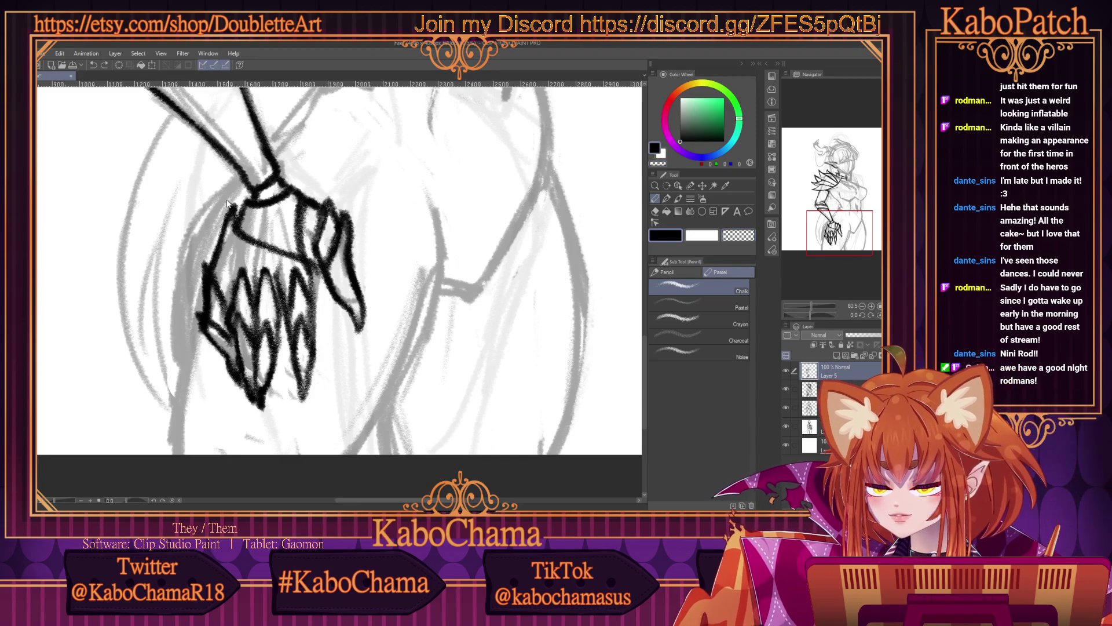
pyautogui.hotkey('ctrl', 'z')
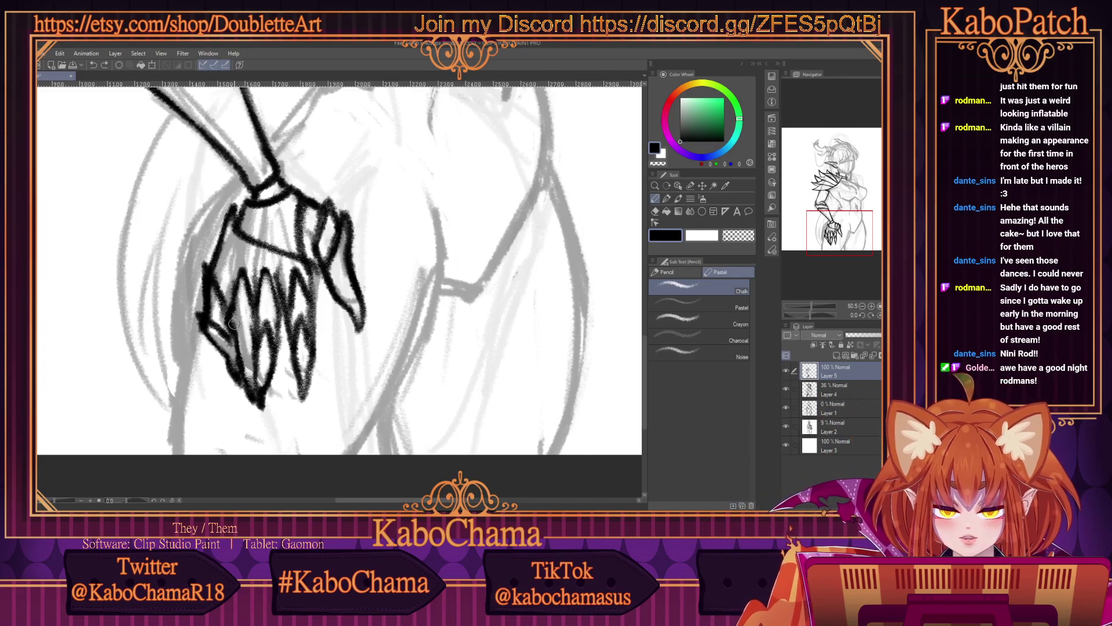
pyautogui.moveTo(233, 323)
pyautogui.mouseDown()
pyautogui.moveTo(249, 348)
pyautogui.moveTo(230, 347)
pyautogui.mouseUp()
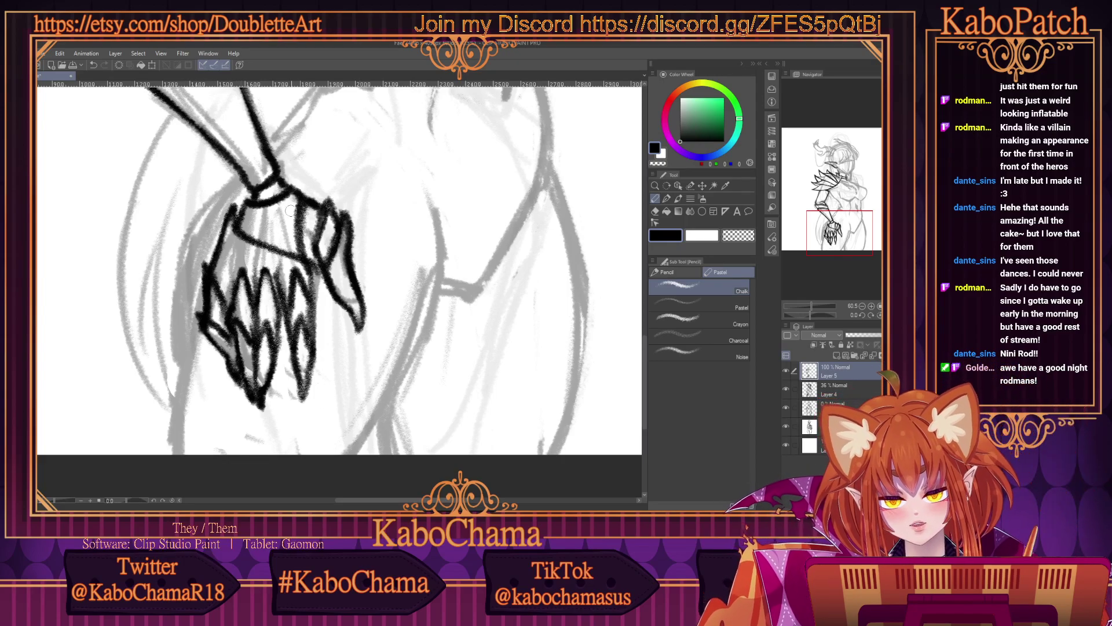
# Draw the line joining the knuckle plate to the finger beside the thumb and erase the overlapping strokes.
pyautogui.moveTo(312, 258); pyautogui.dragTo(314, 290)
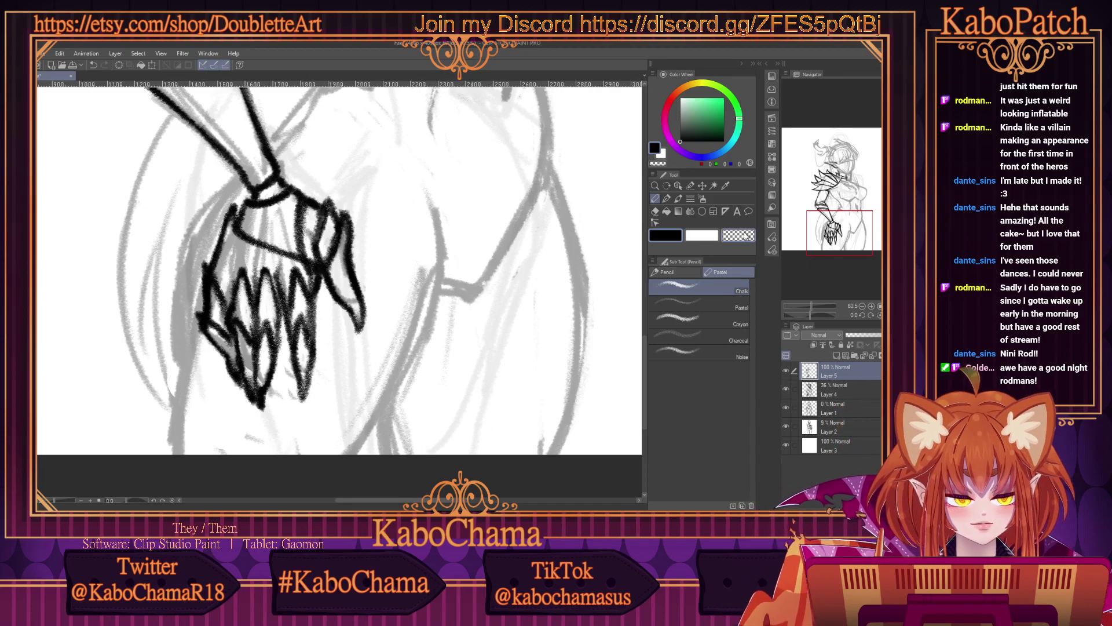
pyautogui.press('c')
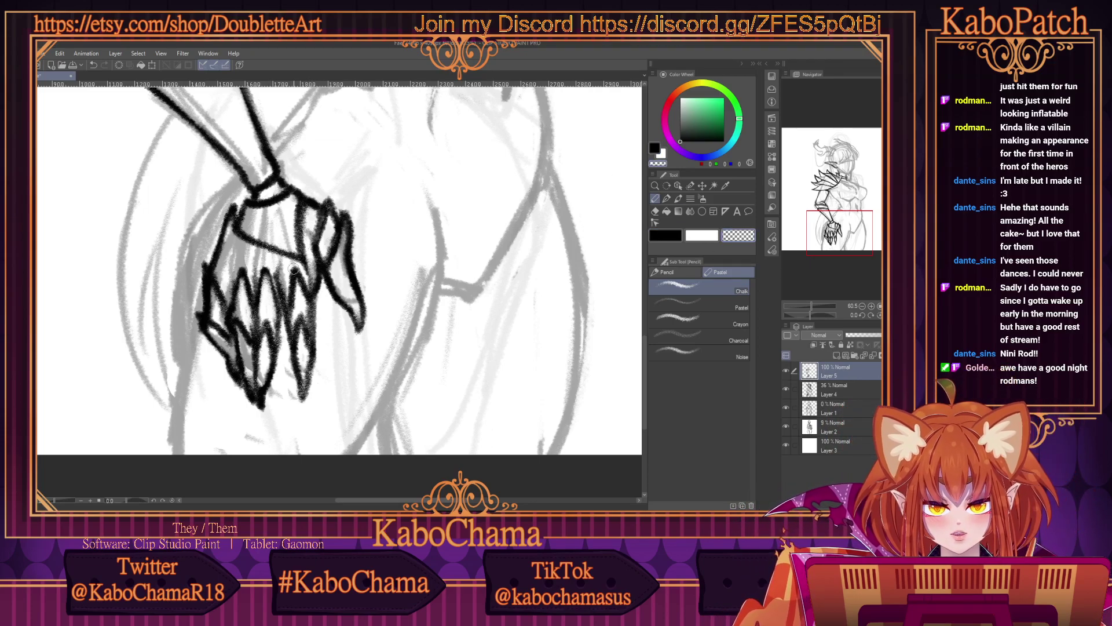
pyautogui.click(665, 235)
pyautogui.moveTo(300, 258); pyautogui.dragTo(314, 291)
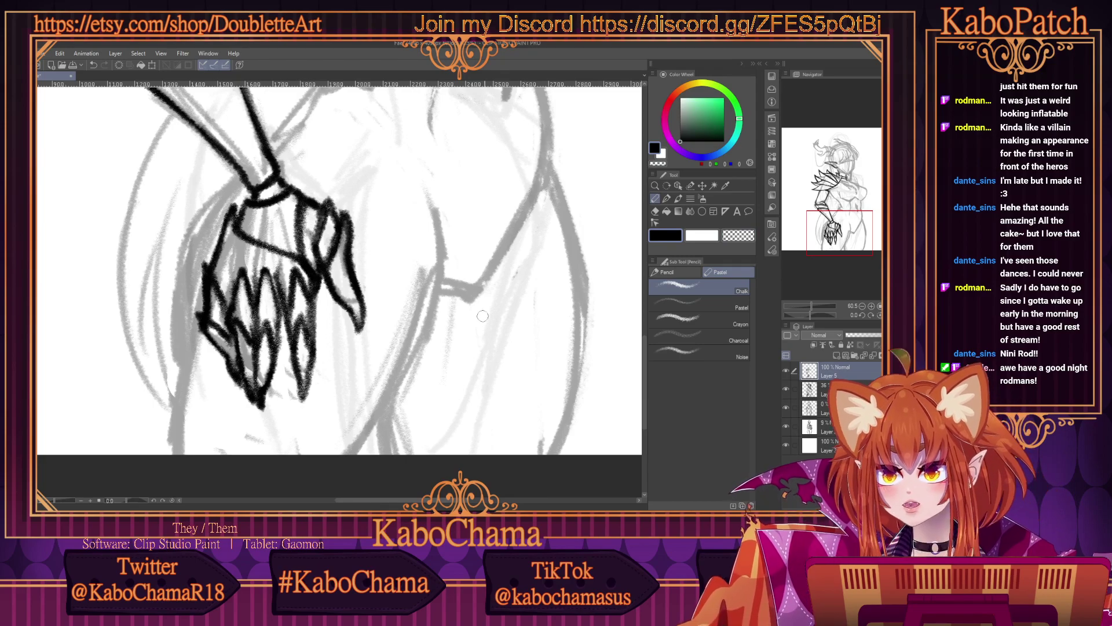
pyautogui.click(739, 238)
pyautogui.moveTo(278, 256)
pyautogui.mouseDown()
pyautogui.moveTo(310, 281)
pyautogui.moveTo(307, 300)
pyautogui.mouseUp()
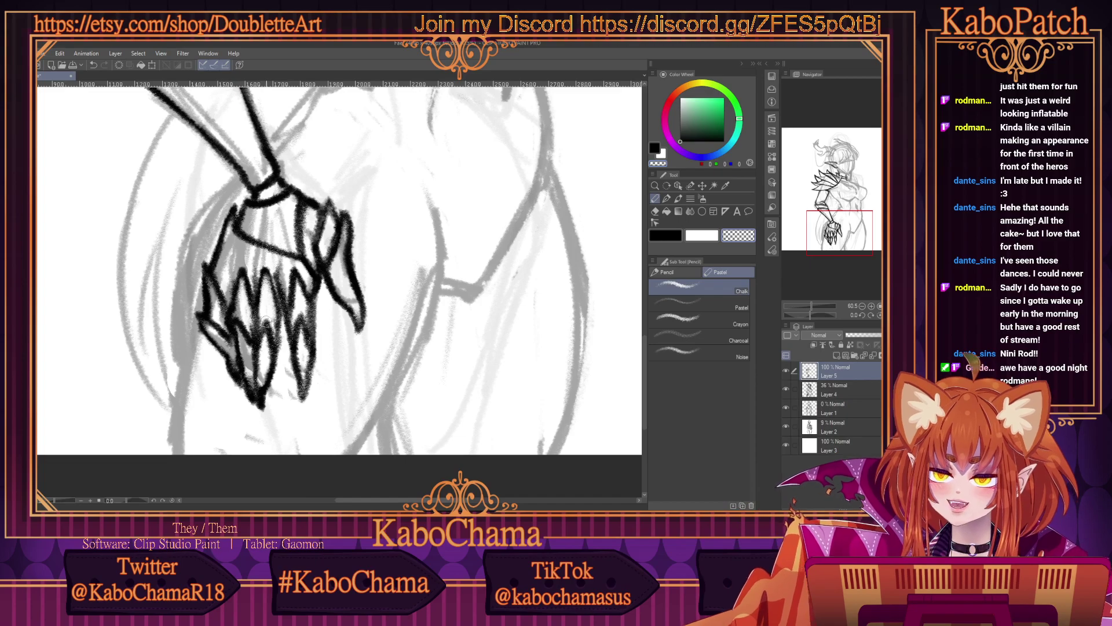
pyautogui.scroll(-2, 199, 279)
pyautogui.scroll(-3, 199, 278)
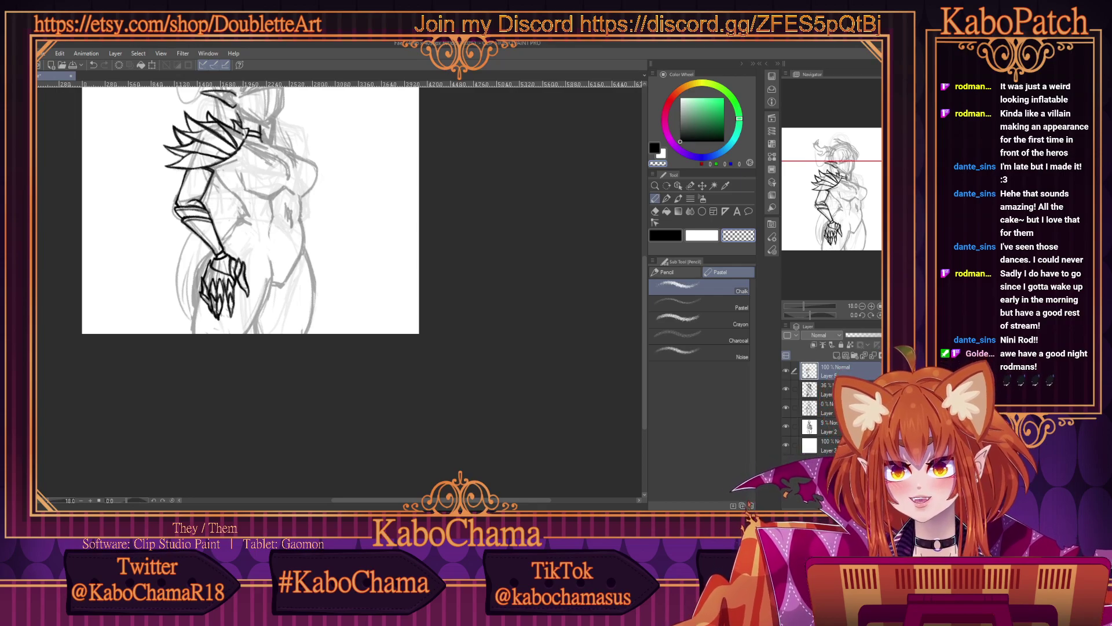
pyautogui.scroll(5, 185, 252)
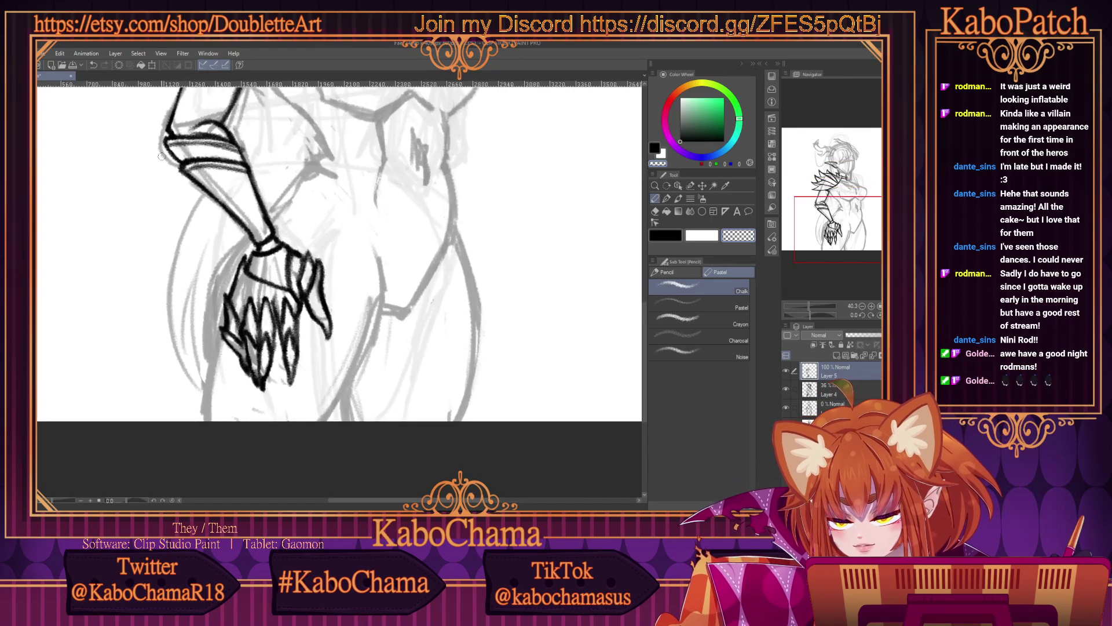
pyautogui.scroll(-3, 256, 323)
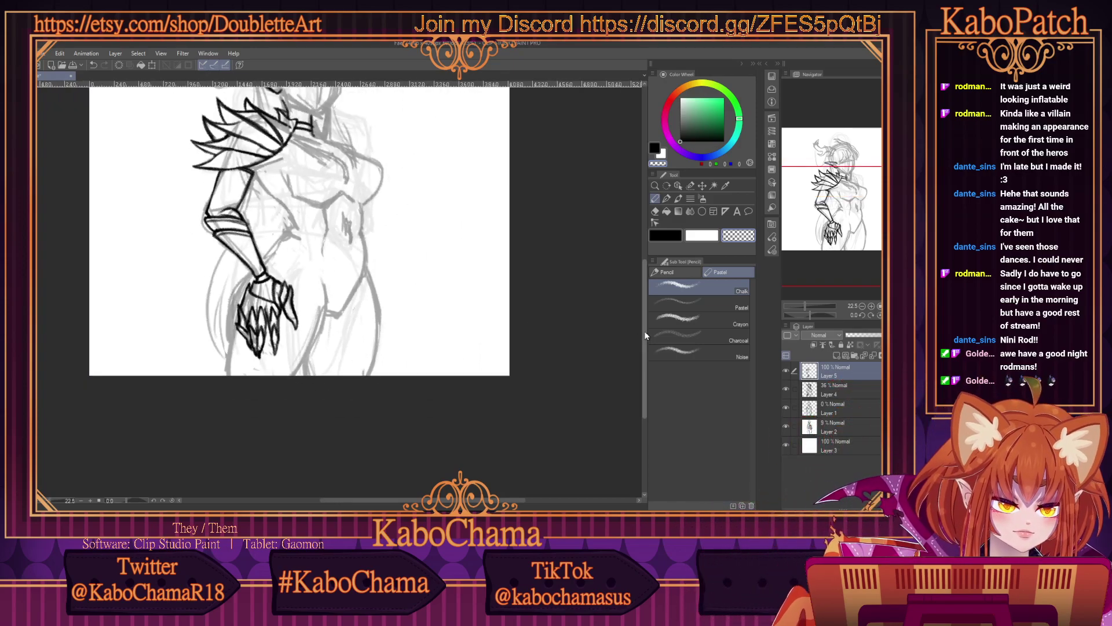
# Ink the pointed hip plate behind the gauntlet hand, with a peak beside the wrist and curved sides running to the canvas's lower edge.
pyautogui.scroll(3, 614, 250)
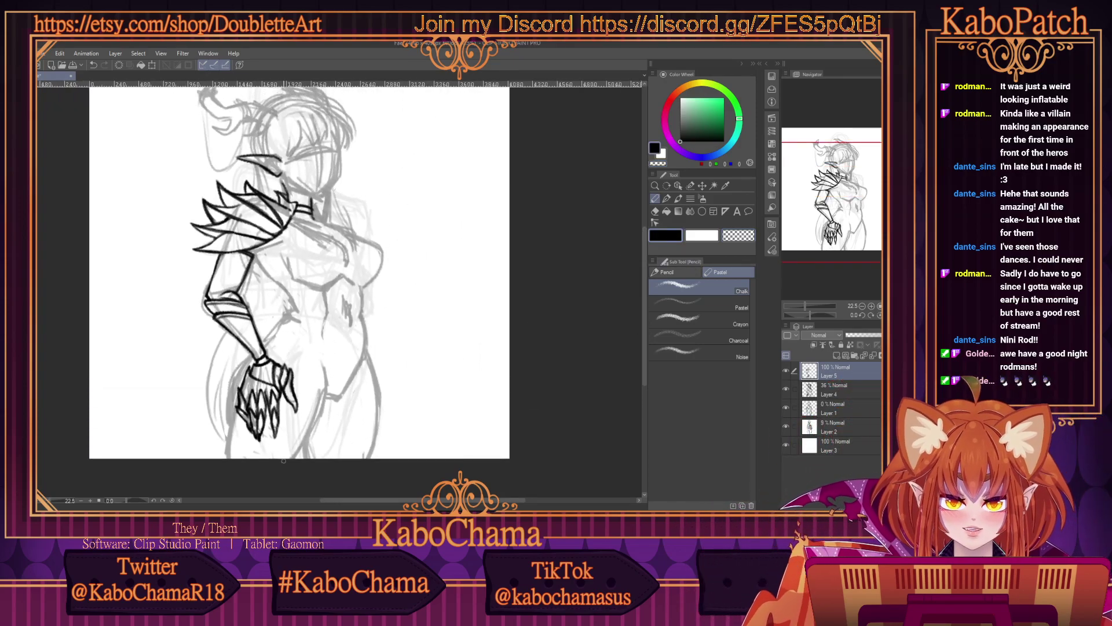
pyautogui.scroll(1, 224, 450)
pyautogui.scroll(1, 278, 472)
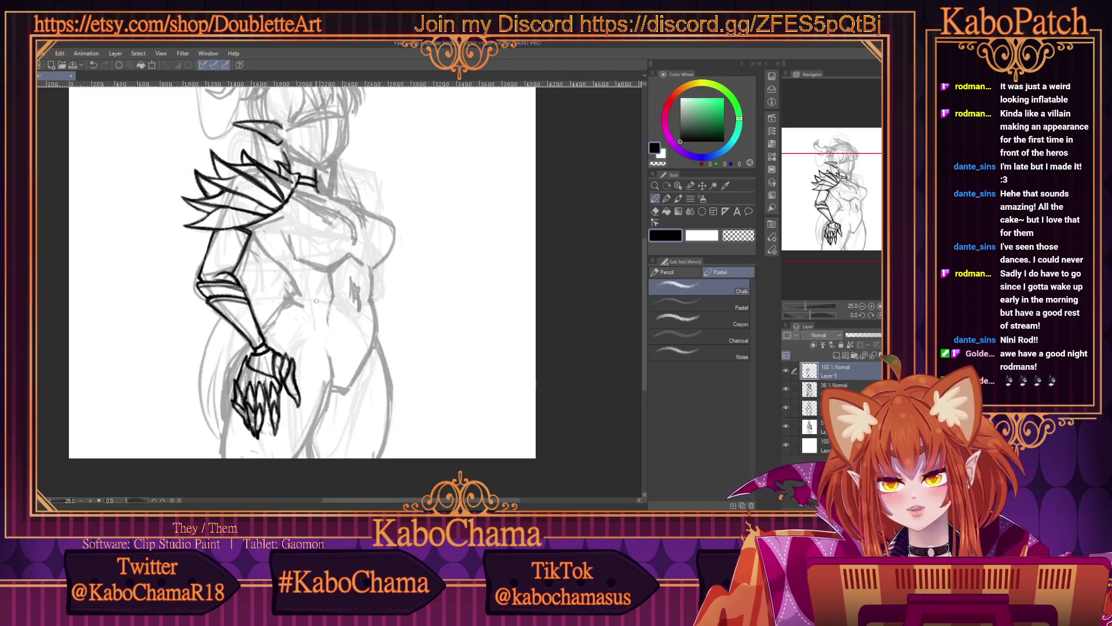
pyautogui.scroll(1, 253, 453)
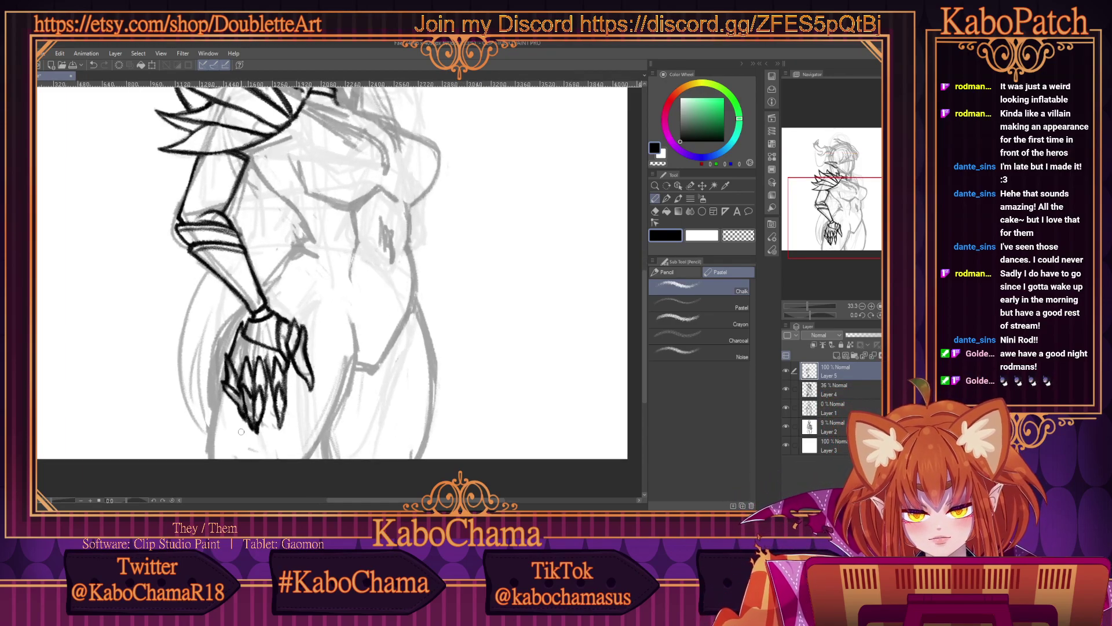
pyautogui.scroll(1, 238, 432)
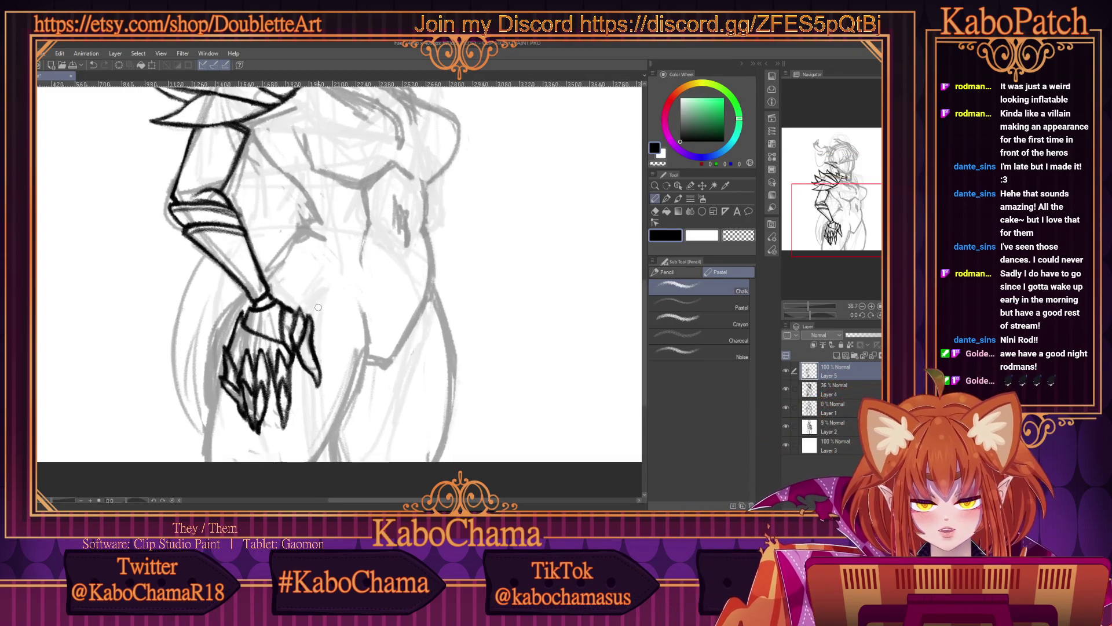
pyautogui.moveTo(346, 325)
pyautogui.mouseDown()
pyautogui.moveTo(299, 219)
pyautogui.moveTo(268, 256)
pyautogui.mouseUp()
pyautogui.moveTo(292, 221); pyautogui.dragTo(262, 266)
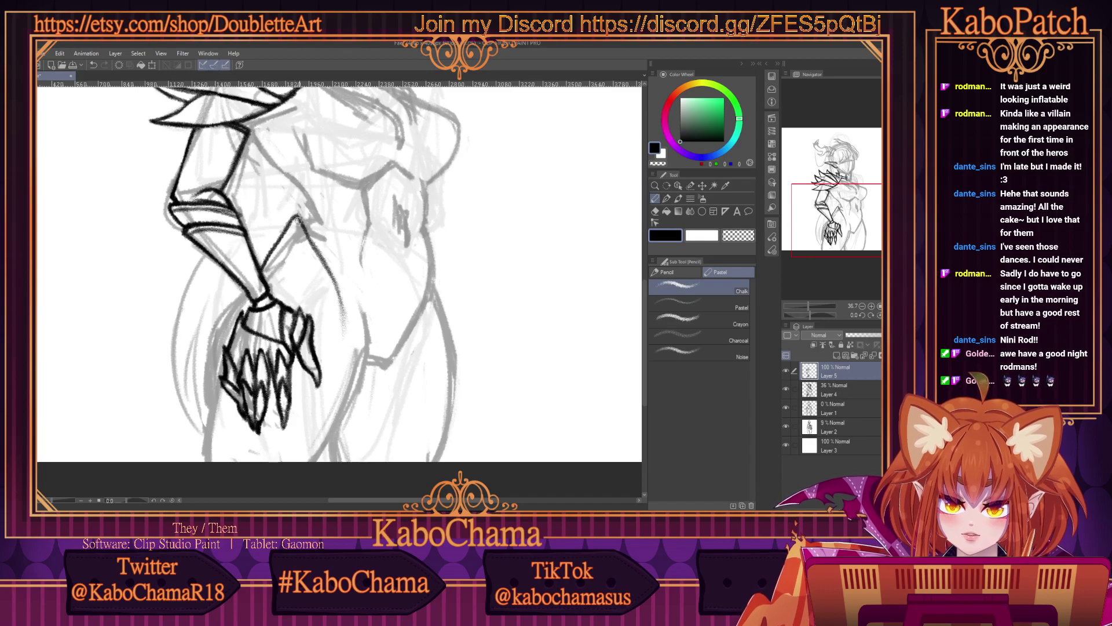
pyautogui.moveTo(298, 220)
pyautogui.mouseDown()
pyautogui.moveTo(330, 273)
pyautogui.moveTo(346, 336)
pyautogui.mouseUp()
pyautogui.moveTo(336, 296)
pyautogui.mouseDown()
pyautogui.moveTo(344, 342)
pyautogui.moveTo(327, 416)
pyautogui.moveTo(277, 467)
pyautogui.mouseUp()
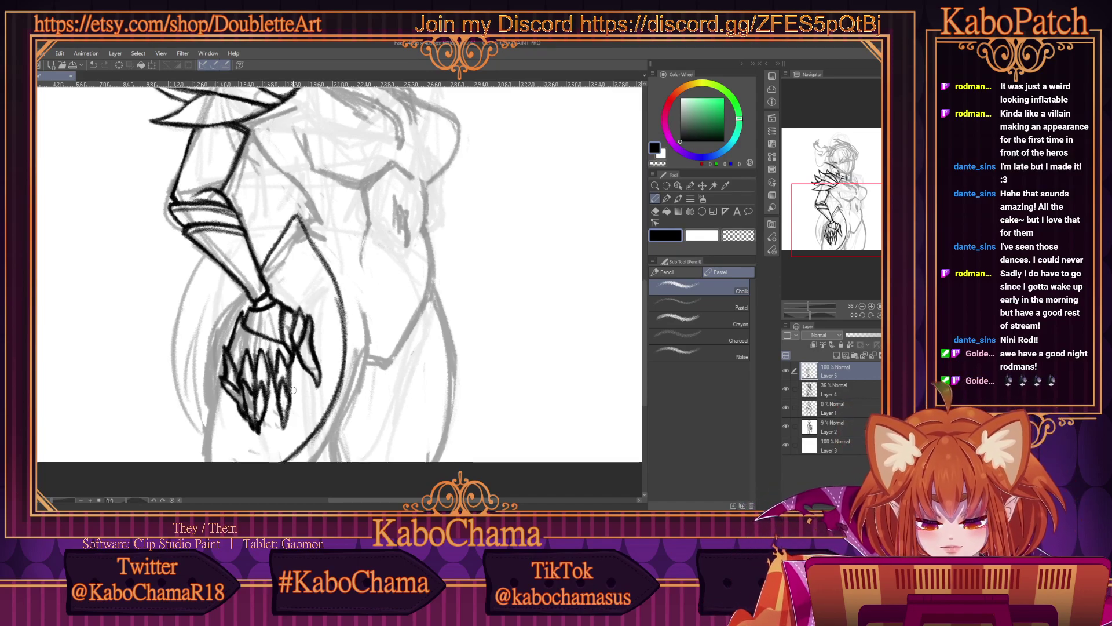
pyautogui.moveTo(246, 293)
pyautogui.mouseDown()
pyautogui.moveTo(208, 384)
pyautogui.moveTo(209, 416)
pyautogui.mouseUp()
pyautogui.moveTo(214, 361)
pyautogui.mouseDown()
pyautogui.moveTo(209, 443)
pyautogui.moveTo(221, 463)
pyautogui.moveTo(208, 378)
pyautogui.mouseUp()
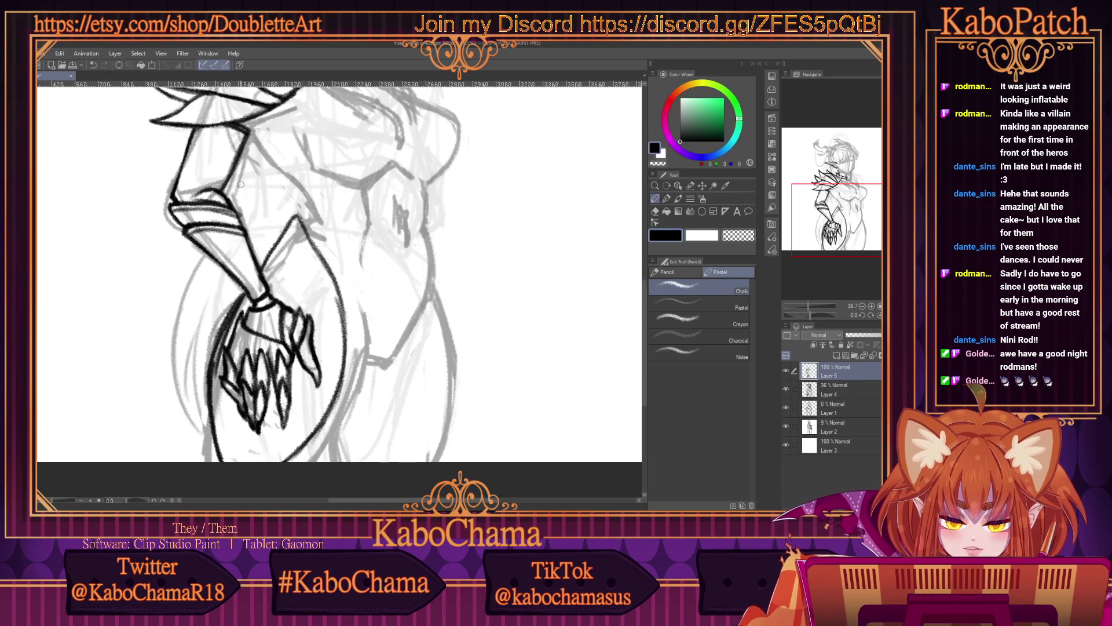
# Redraw the hip plate's inner-thigh side slightly closer to the hand and erase the outer excess line.
pyautogui.moveTo(264, 274)
pyautogui.mouseDown()
pyautogui.moveTo(303, 216)
pyautogui.moveTo(342, 333)
pyautogui.mouseUp()
pyautogui.moveTo(329, 272)
pyautogui.mouseDown()
pyautogui.moveTo(338, 310)
pyautogui.moveTo(320, 413)
pyautogui.moveTo(332, 286)
pyautogui.moveTo(333, 359)
pyautogui.moveTo(284, 463)
pyautogui.mouseUp()
pyautogui.moveTo(332, 369); pyautogui.dragTo(283, 460)
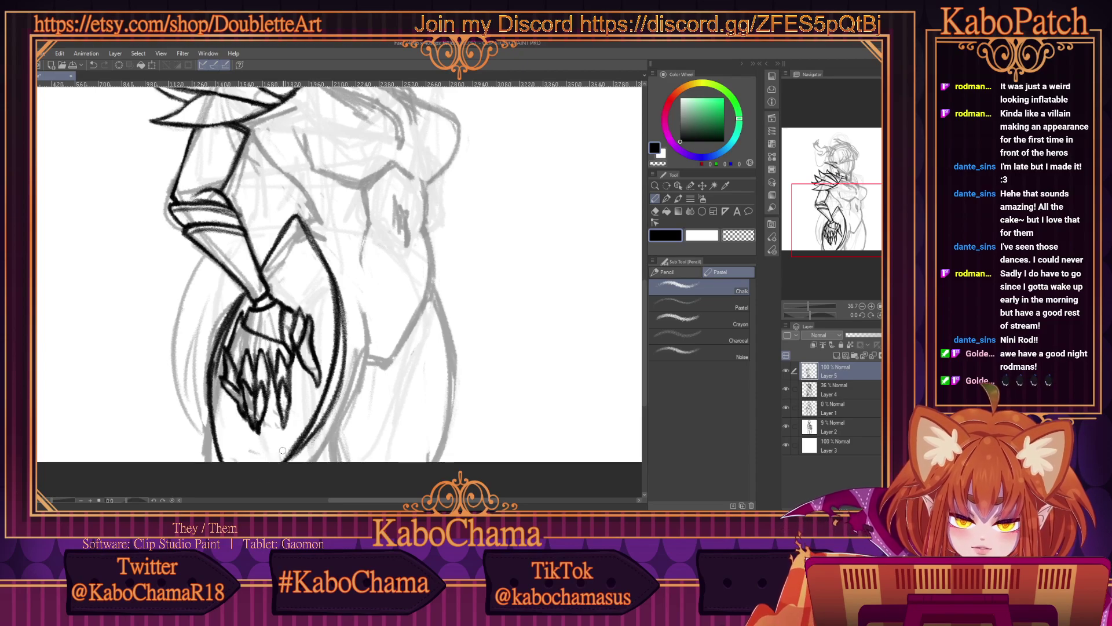
pyautogui.click(738, 234)
pyautogui.moveTo(336, 275); pyautogui.dragTo(337, 404)
pyautogui.moveTo(344, 304)
pyautogui.mouseDown()
pyautogui.moveTo(333, 418)
pyautogui.moveTo(293, 465)
pyautogui.mouseUp()
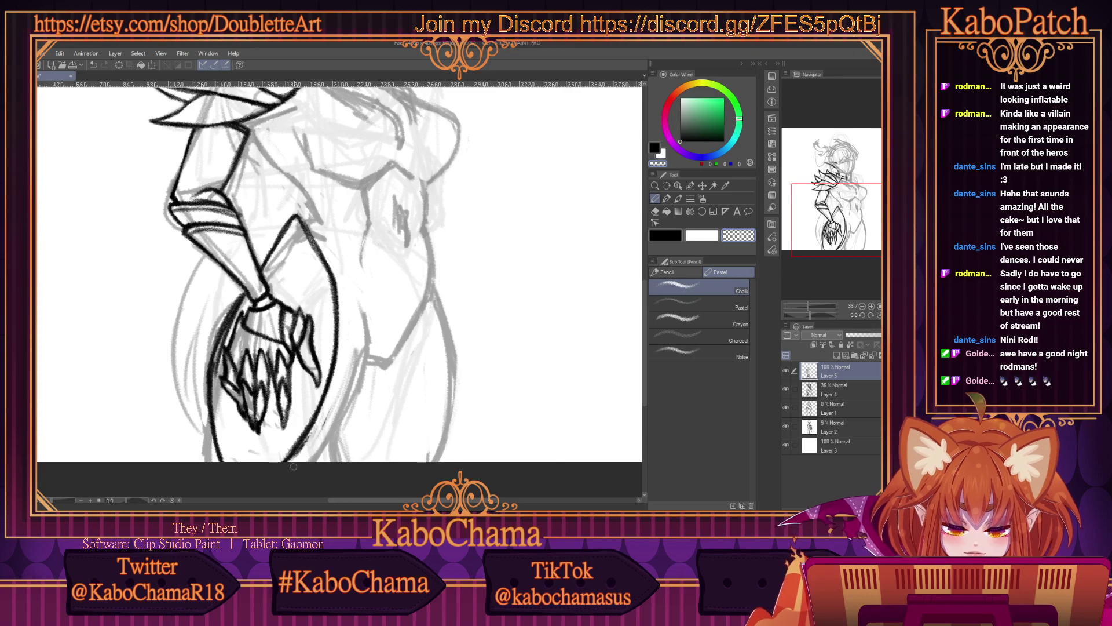
pyautogui.moveTo(317, 427); pyautogui.dragTo(289, 464)
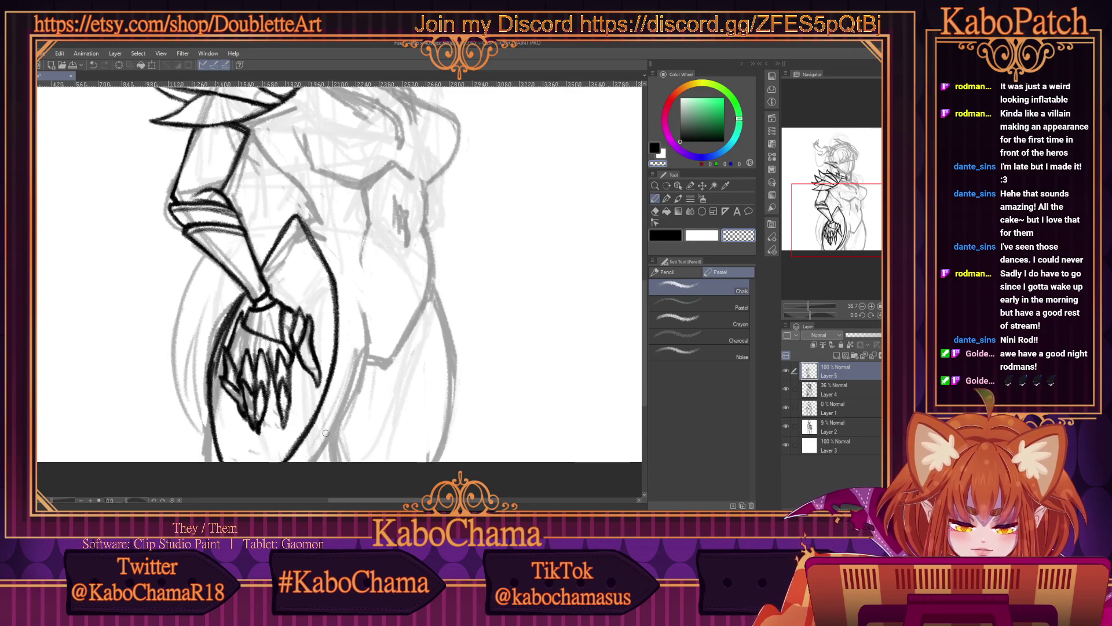
# Draw a smaller peaked contour inside the hip plate, from the wrist down to the thumb, in black.
pyautogui.click(664, 236)
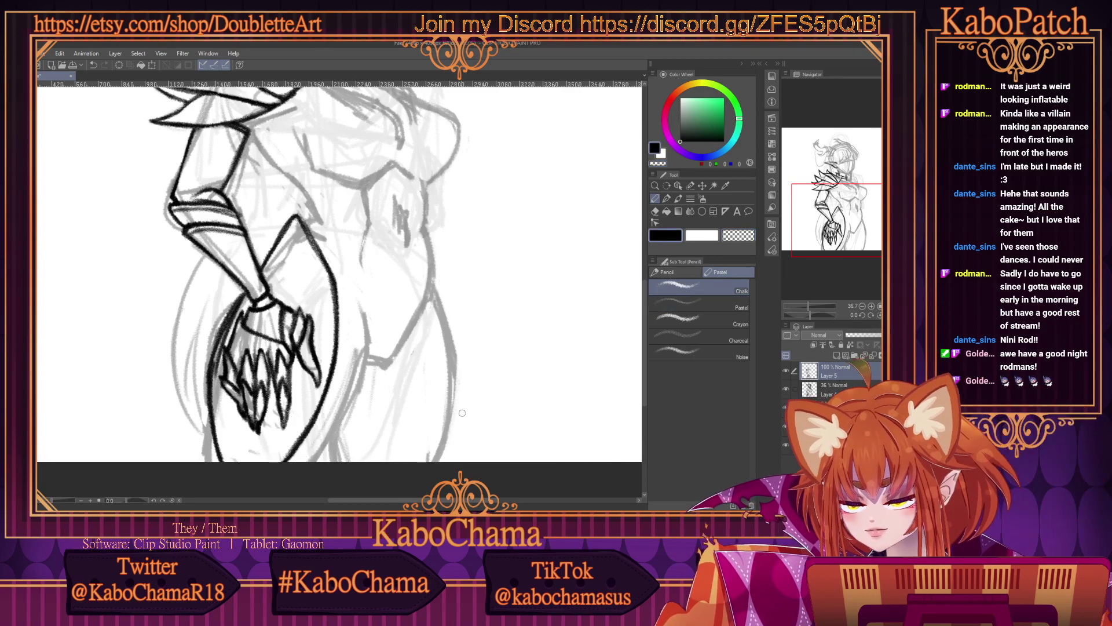
pyautogui.moveTo(264, 278)
pyautogui.mouseDown()
pyautogui.moveTo(292, 245)
pyautogui.moveTo(305, 298)
pyautogui.mouseUp()
pyautogui.moveTo(288, 259); pyautogui.dragTo(319, 355)
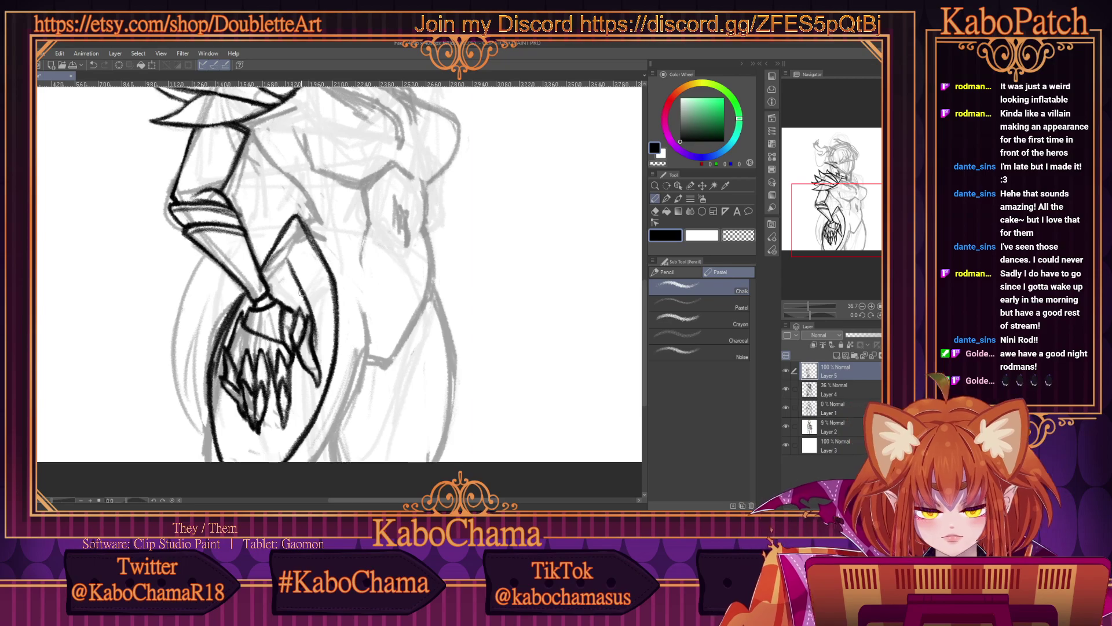
pyautogui.moveTo(300, 292)
pyautogui.mouseDown()
pyautogui.moveTo(326, 371)
pyautogui.moveTo(312, 319)
pyautogui.moveTo(325, 386)
pyautogui.moveTo(326, 371)
pyautogui.moveTo(318, 408)
pyautogui.moveTo(308, 313)
pyautogui.mouseUp()
pyautogui.moveTo(279, 255)
pyautogui.mouseDown()
pyautogui.moveTo(289, 278)
pyautogui.moveTo(286, 150)
pyautogui.moveTo(272, 266)
pyautogui.mouseUp()
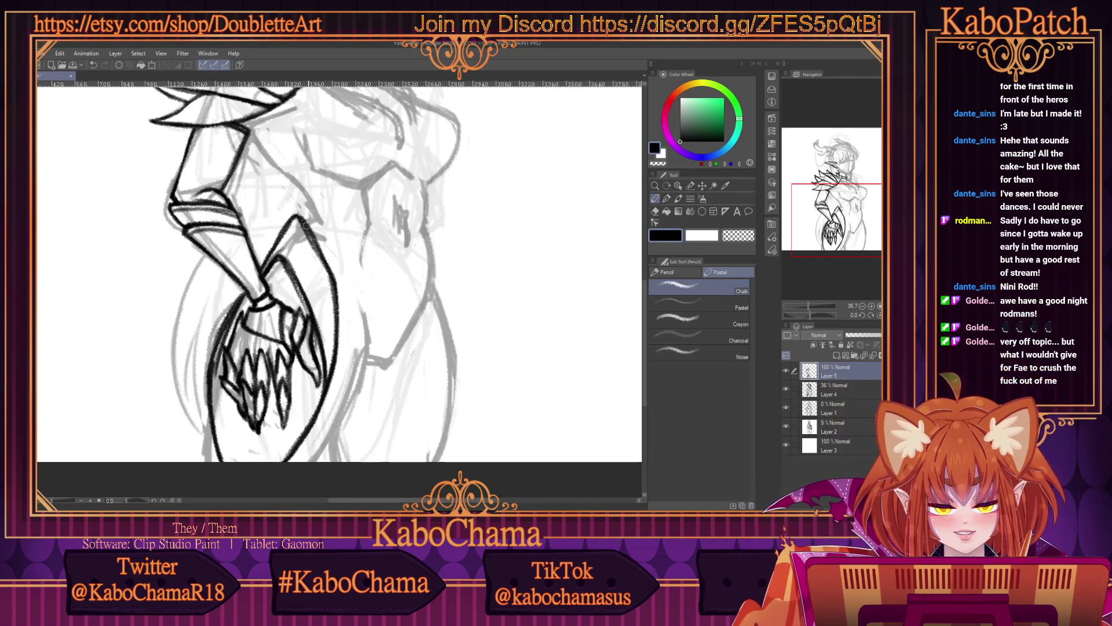
# Thicken the hip plate's curved side from its peak and strengthen the inner peak and the lines around the hand.
pyautogui.moveTo(304, 221); pyautogui.dragTo(334, 287)
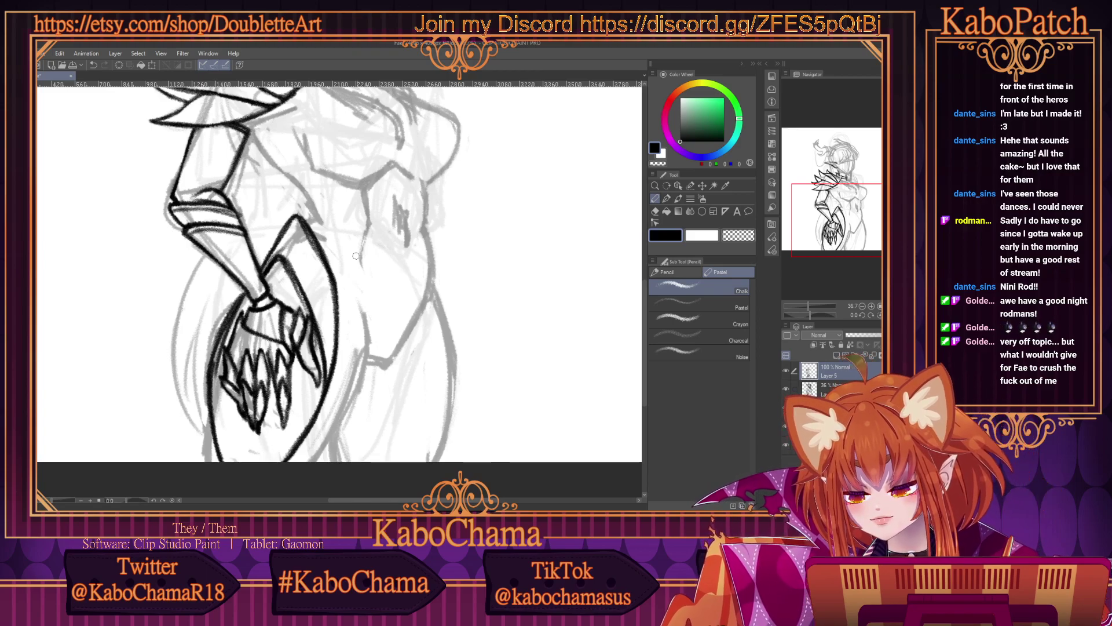
pyautogui.hotkey('ctrl', 'z')
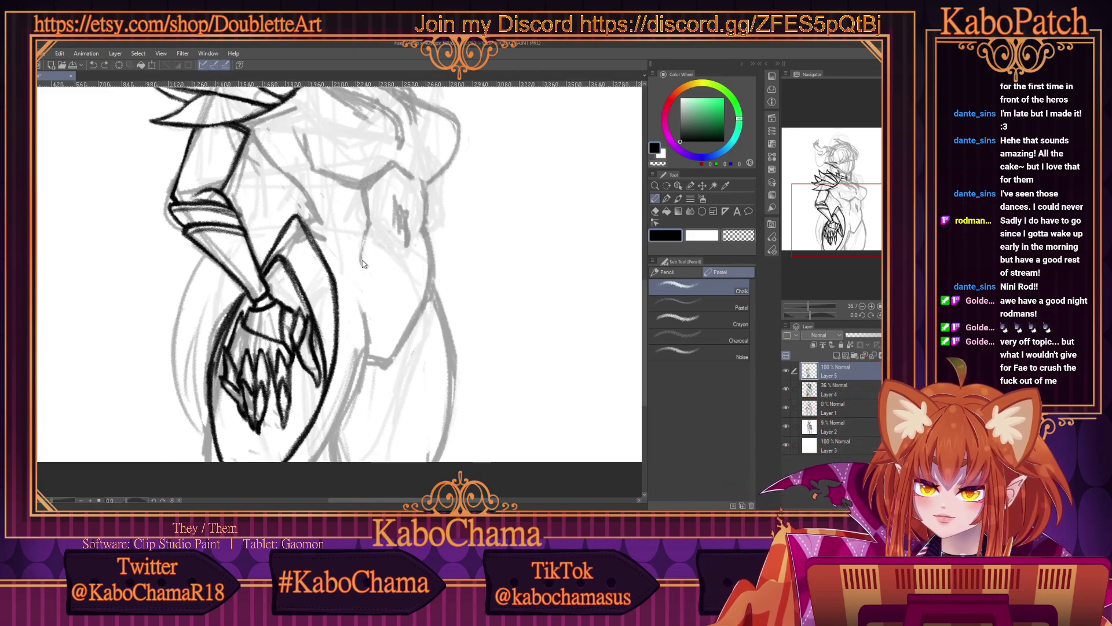
pyautogui.moveTo(296, 220)
pyautogui.mouseDown()
pyautogui.moveTo(338, 288)
pyautogui.moveTo(336, 369)
pyautogui.mouseUp()
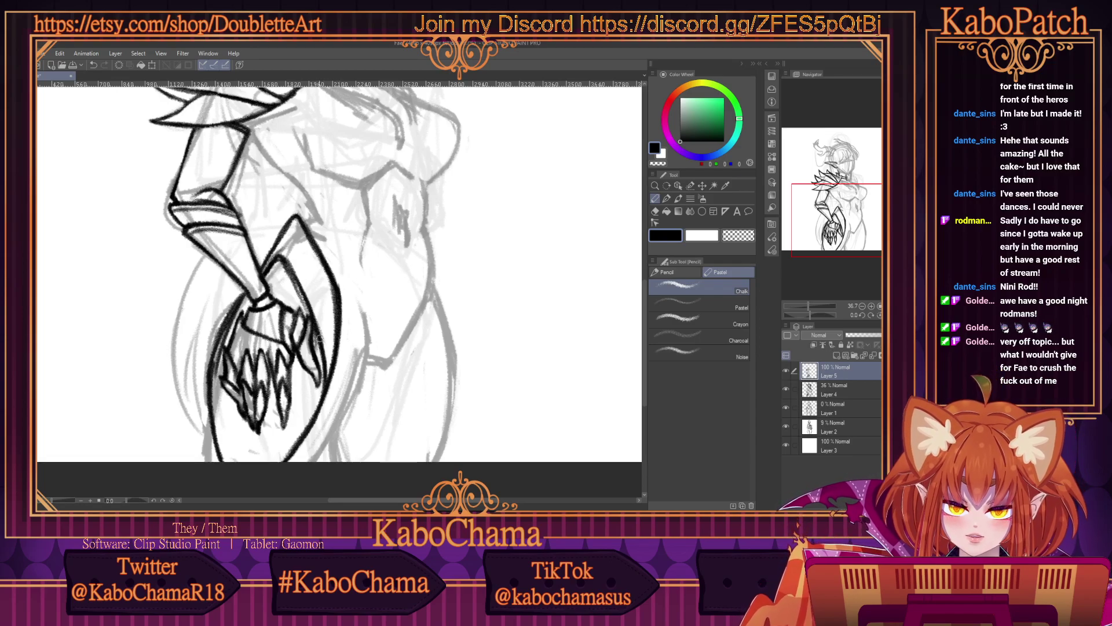
pyautogui.moveTo(310, 316); pyautogui.dragTo(269, 255)
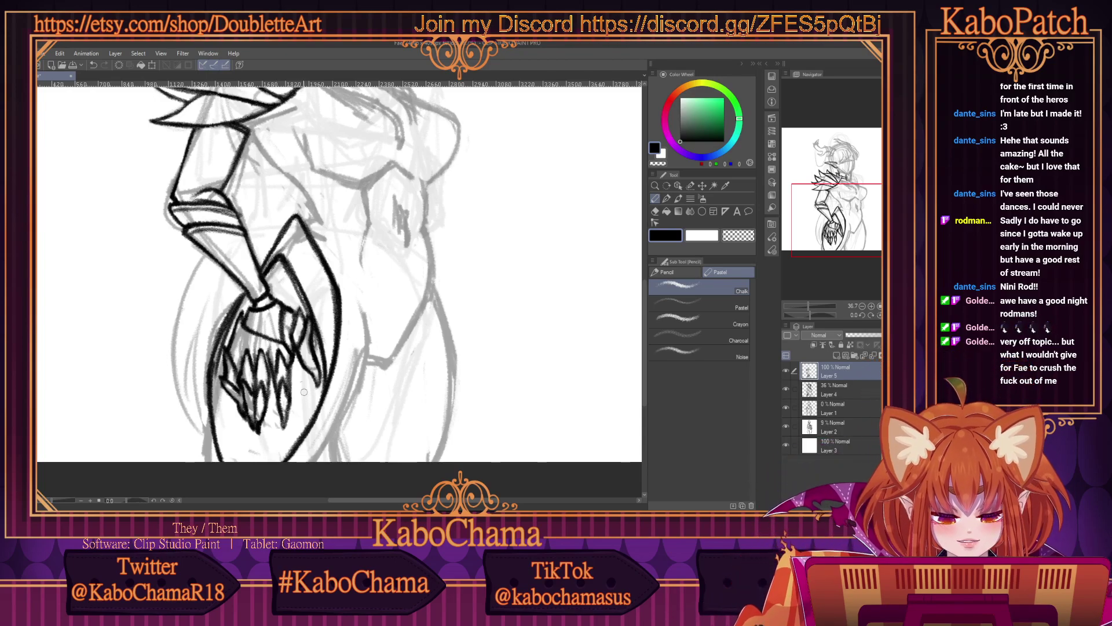
pyautogui.moveTo(298, 370)
pyautogui.mouseDown()
pyautogui.moveTo(298, 442)
pyautogui.moveTo(292, 354)
pyautogui.mouseUp()
pyautogui.moveTo(285, 304)
pyautogui.mouseDown()
pyautogui.moveTo(276, 296)
pyautogui.moveTo(232, 320)
pyautogui.moveTo(213, 397)
pyautogui.moveTo(231, 324)
pyautogui.moveTo(222, 343)
pyautogui.mouseUp()
# Clean up the wrist area, add a second line inside the plate's edge, and shade the gaps around the hand in black.
pyautogui.click(738, 235)
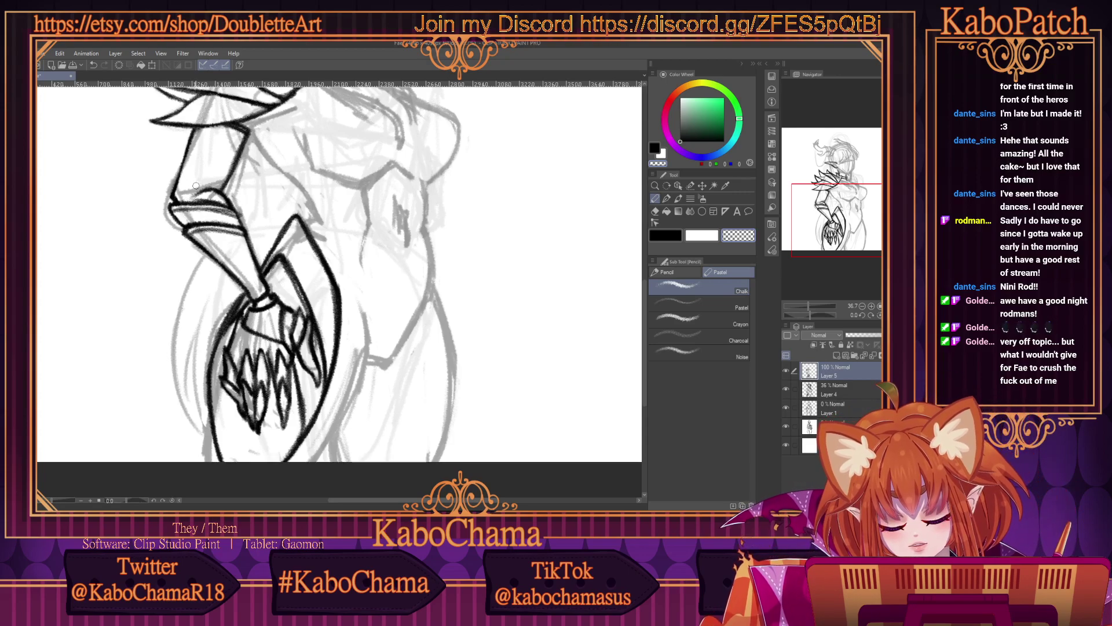
pyautogui.press('c')
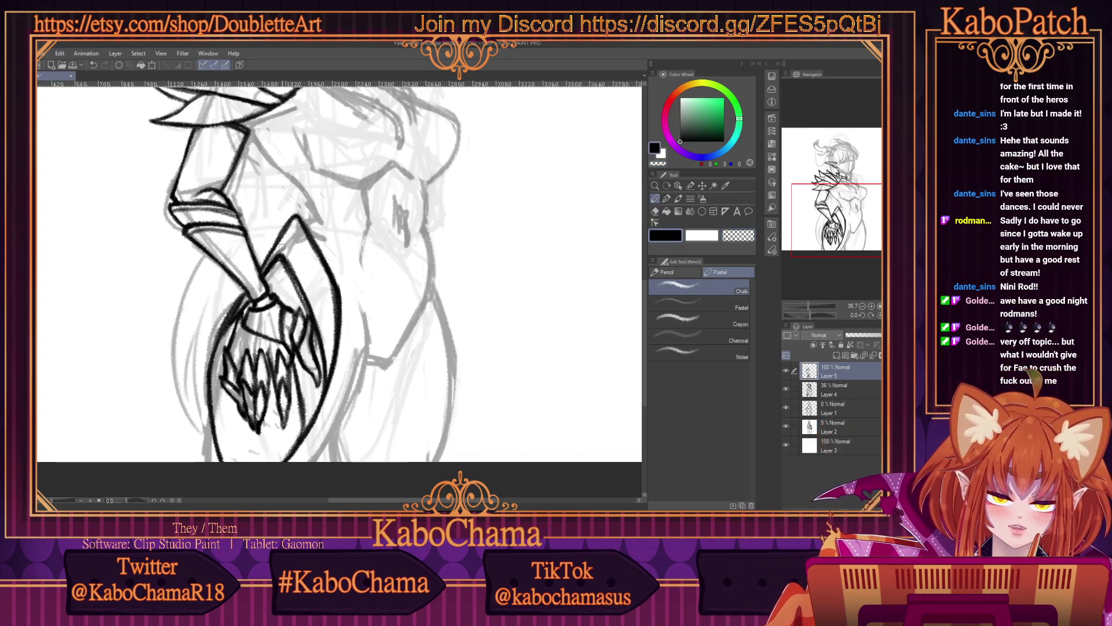
pyautogui.moveTo(294, 226)
pyautogui.mouseDown()
pyautogui.moveTo(333, 302)
pyautogui.moveTo(334, 358)
pyautogui.mouseUp()
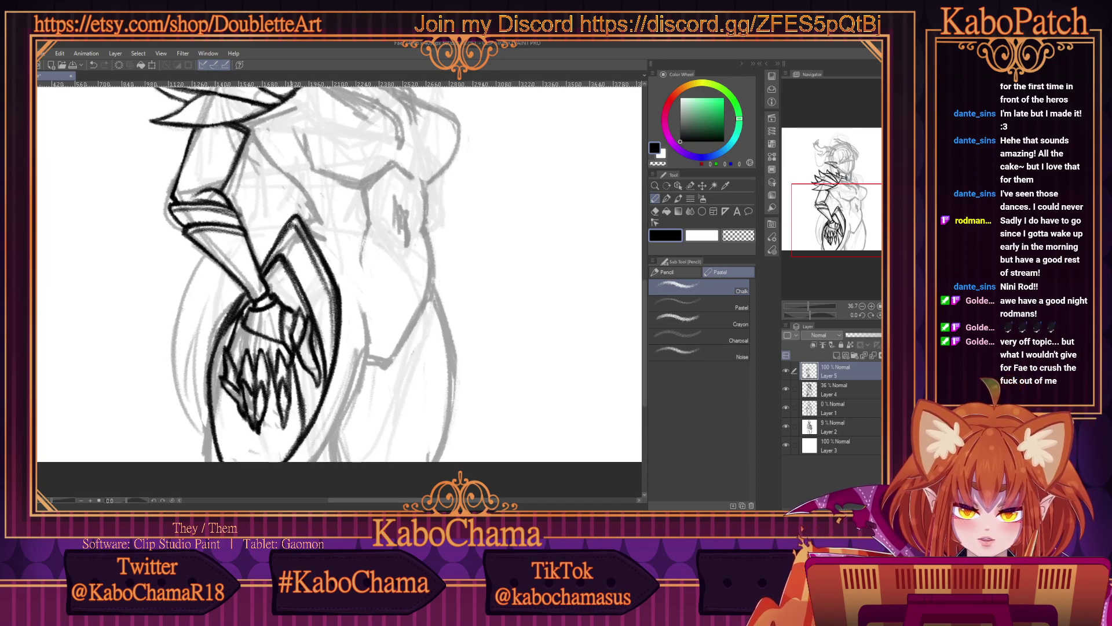
pyautogui.moveTo(266, 280)
pyautogui.mouseDown()
pyautogui.moveTo(276, 266)
pyautogui.moveTo(289, 278)
pyautogui.moveTo(320, 388)
pyautogui.moveTo(321, 406)
pyautogui.moveTo(295, 426)
pyautogui.mouseUp()
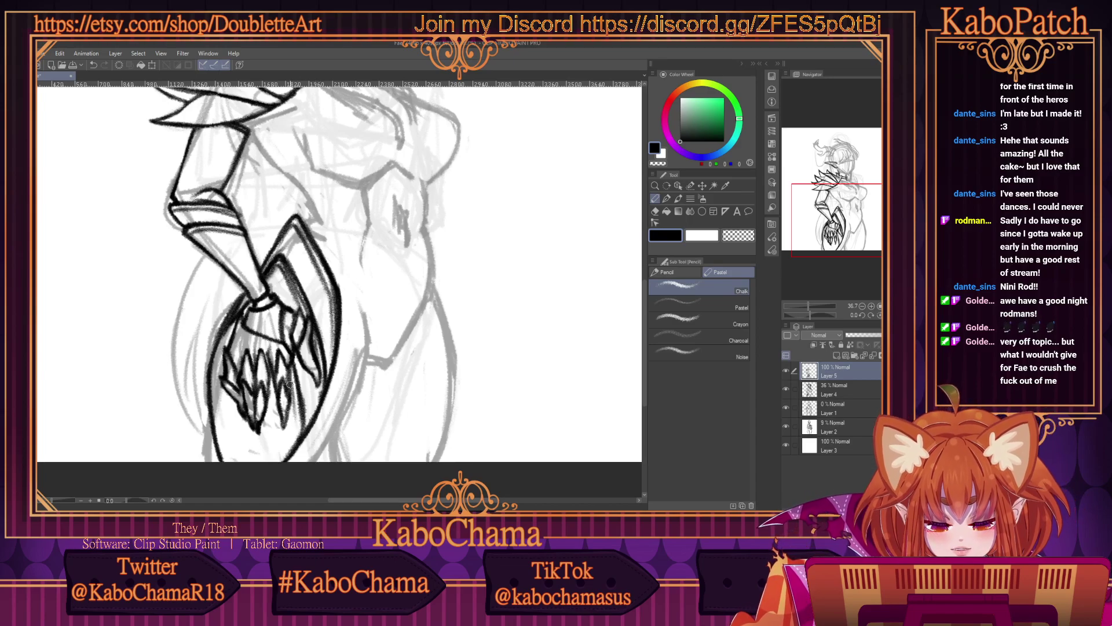
pyautogui.moveTo(290, 382); pyautogui.dragTo(297, 443)
pyautogui.moveTo(234, 324); pyautogui.dragTo(220, 347)
pyautogui.moveTo(244, 299); pyautogui.dragTo(230, 312)
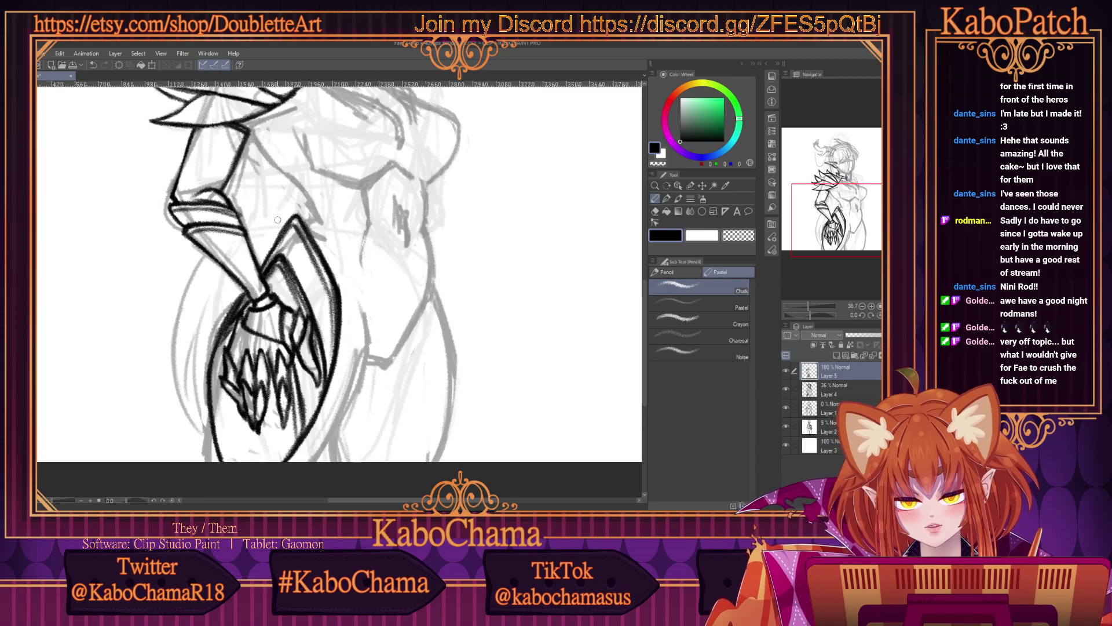
# Reinforce the hip plate's lower curve below the fingers and trim its edge with transparent color.
pyautogui.scroll(-3, 197, 248)
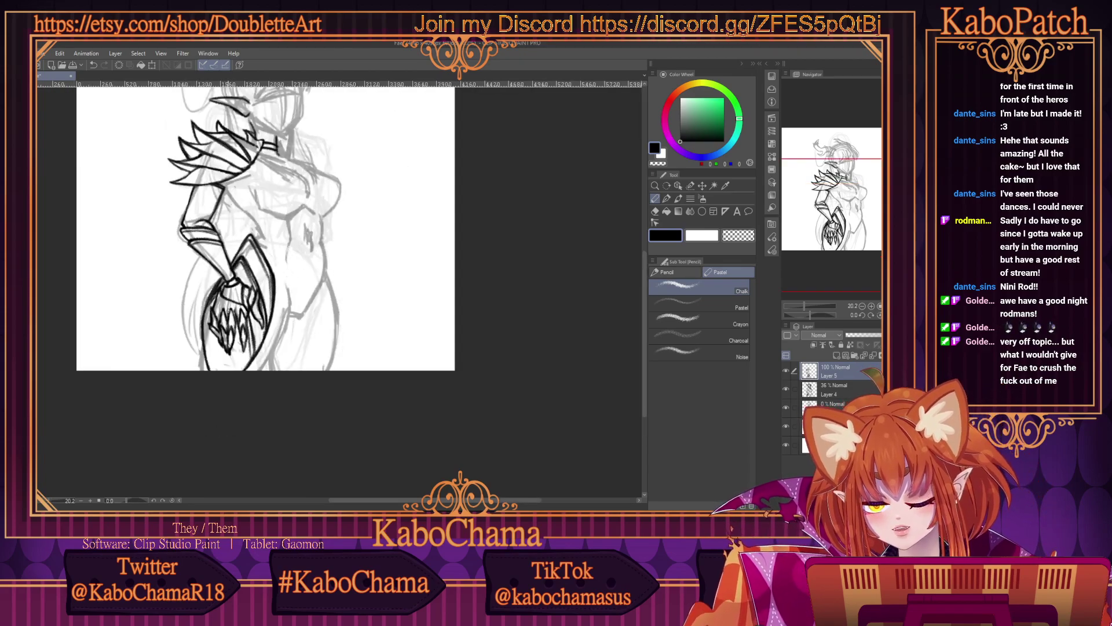
pyautogui.scroll(3, 224, 343)
pyautogui.moveTo(282, 354)
pyautogui.mouseDown()
pyautogui.moveTo(262, 377)
pyautogui.moveTo(196, 364)
pyautogui.moveTo(267, 372)
pyautogui.moveTo(243, 387)
pyautogui.mouseUp()
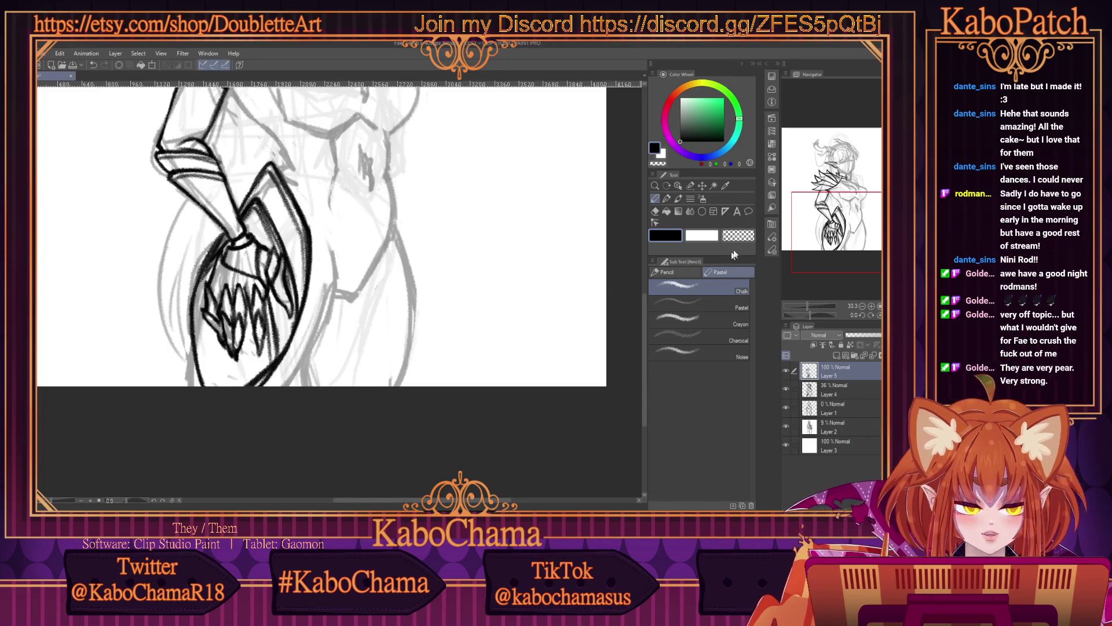
pyautogui.scroll(1, 234, 394)
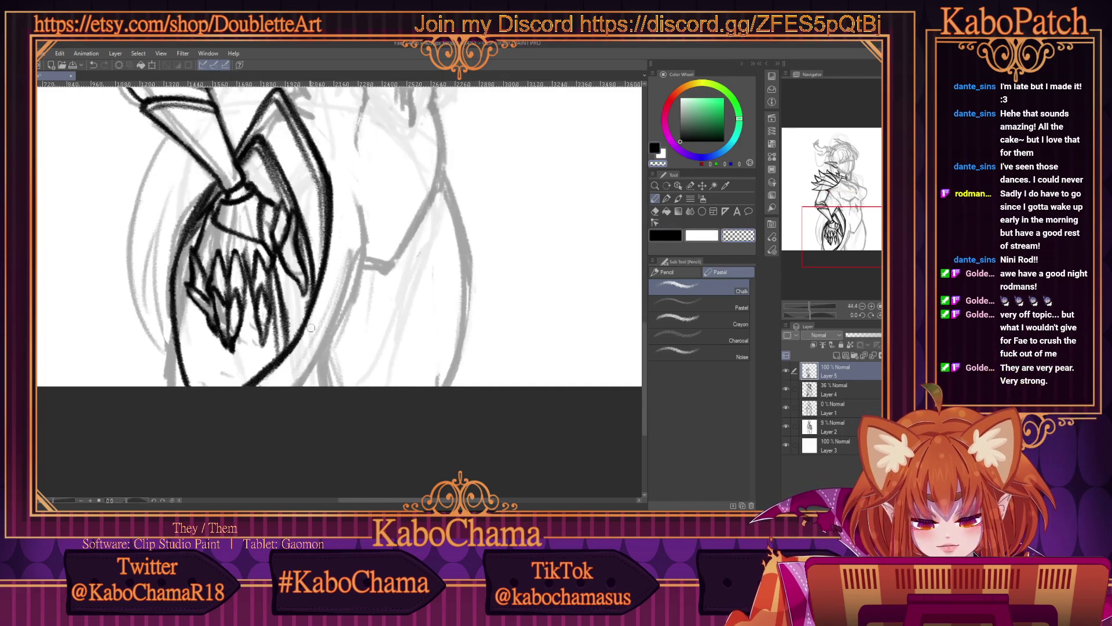
pyautogui.scroll(-2, 204, 362)
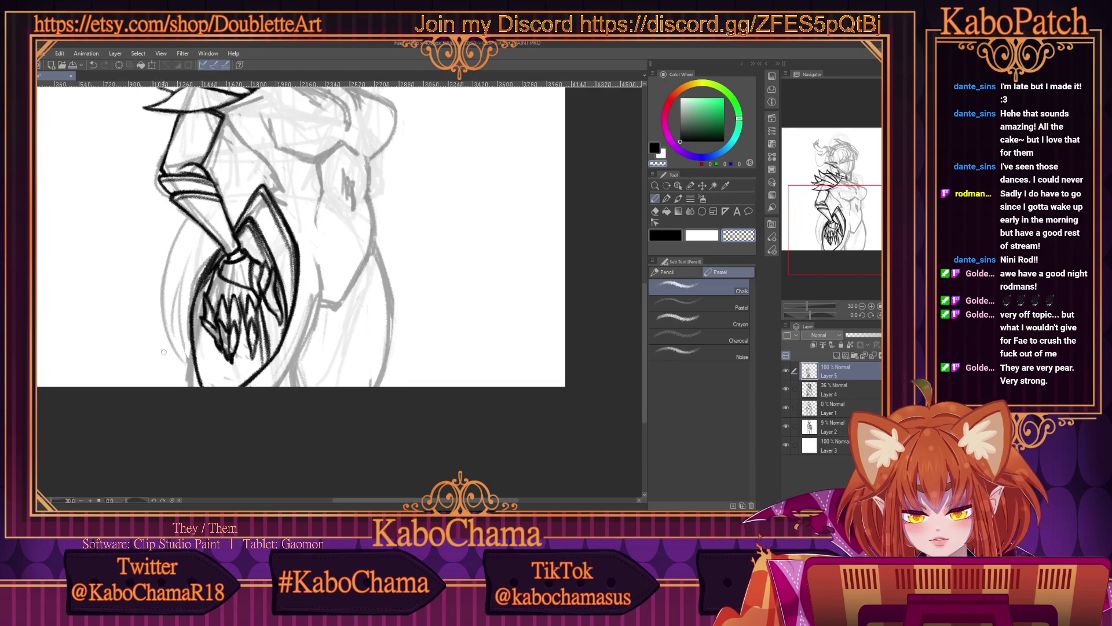
# Darken the hip plate's edge on the little-finger side and erase the stray strokes outside it up to the wrist.
pyautogui.scroll(1, 164, 351)
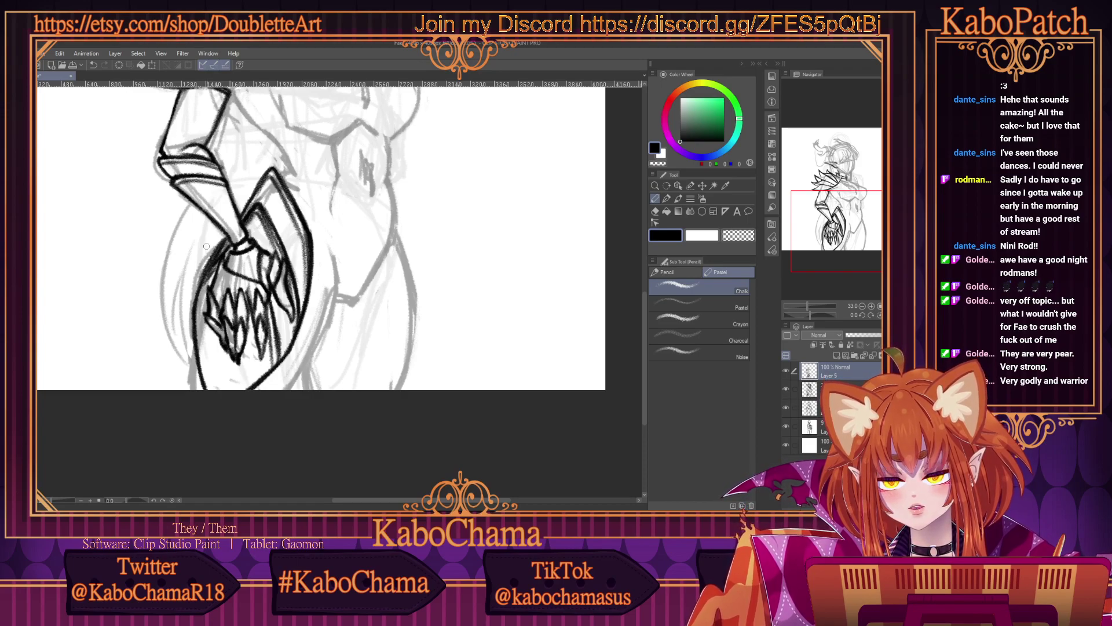
pyautogui.scroll(2, 197, 334)
pyautogui.moveTo(211, 246)
pyautogui.mouseDown()
pyautogui.moveTo(200, 335)
pyautogui.moveTo(210, 258)
pyautogui.moveTo(195, 320)
pyautogui.moveTo(203, 384)
pyautogui.moveTo(201, 326)
pyautogui.mouseUp()
pyautogui.click(739, 234)
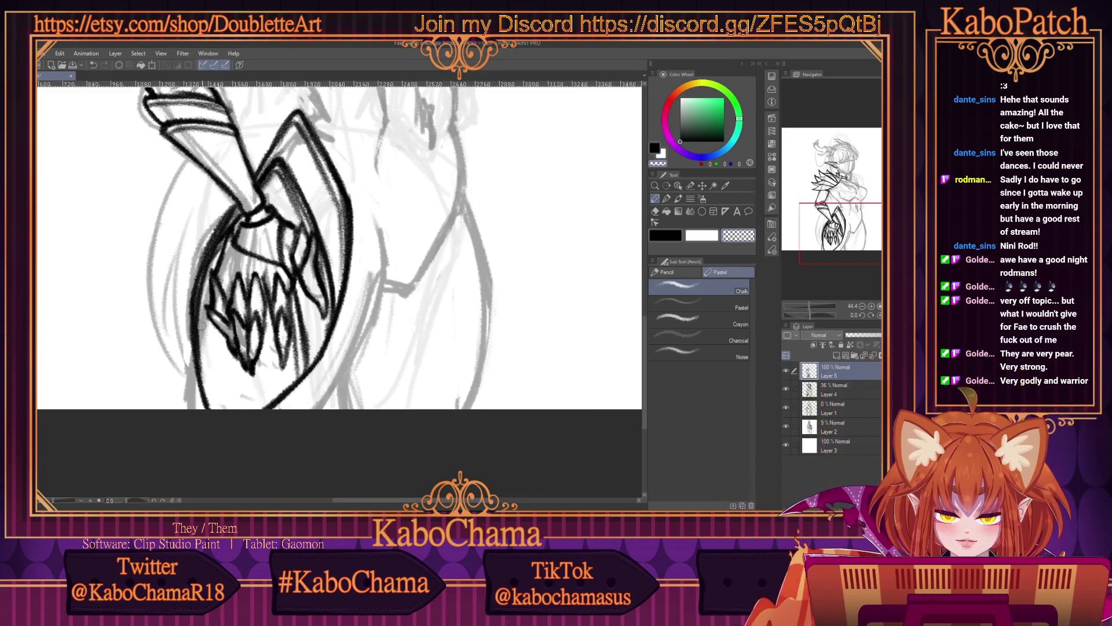
pyautogui.moveTo(191, 288)
pyautogui.mouseDown()
pyautogui.moveTo(191, 363)
pyautogui.moveTo(204, 249)
pyautogui.moveTo(187, 297)
pyautogui.moveTo(206, 255)
pyautogui.mouseUp()
pyautogui.moveTo(229, 206); pyautogui.dragTo(203, 267)
pyautogui.scroll(-2, 184, 307)
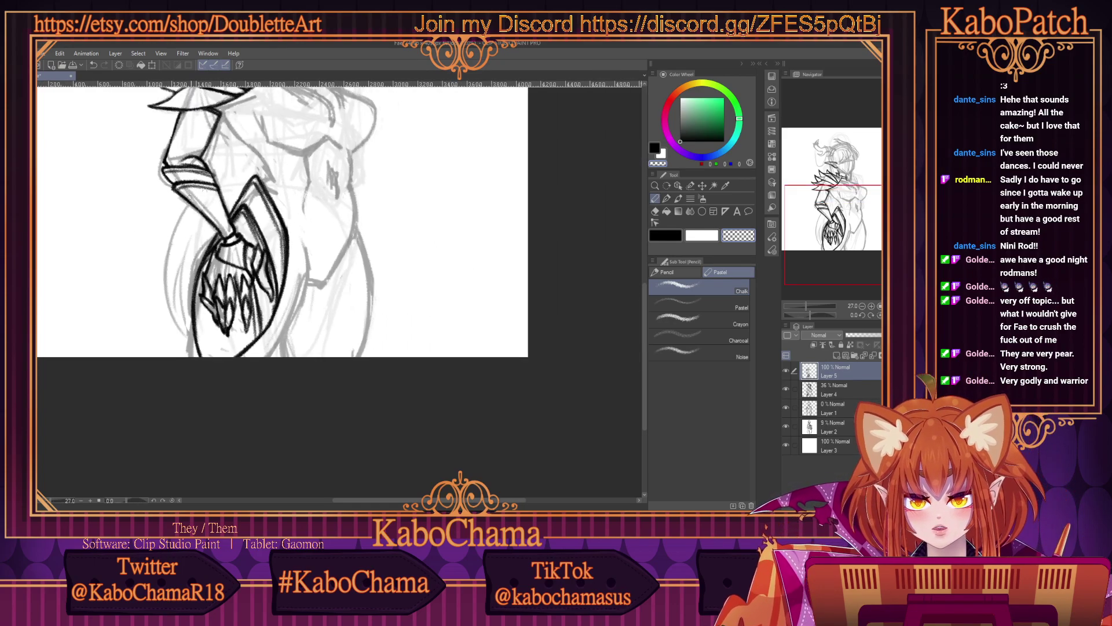
# Ink a narrow two-line strap from the hip plate across the pelvis to the opposite hip and thin its lines by erasing.
pyautogui.click(662, 237)
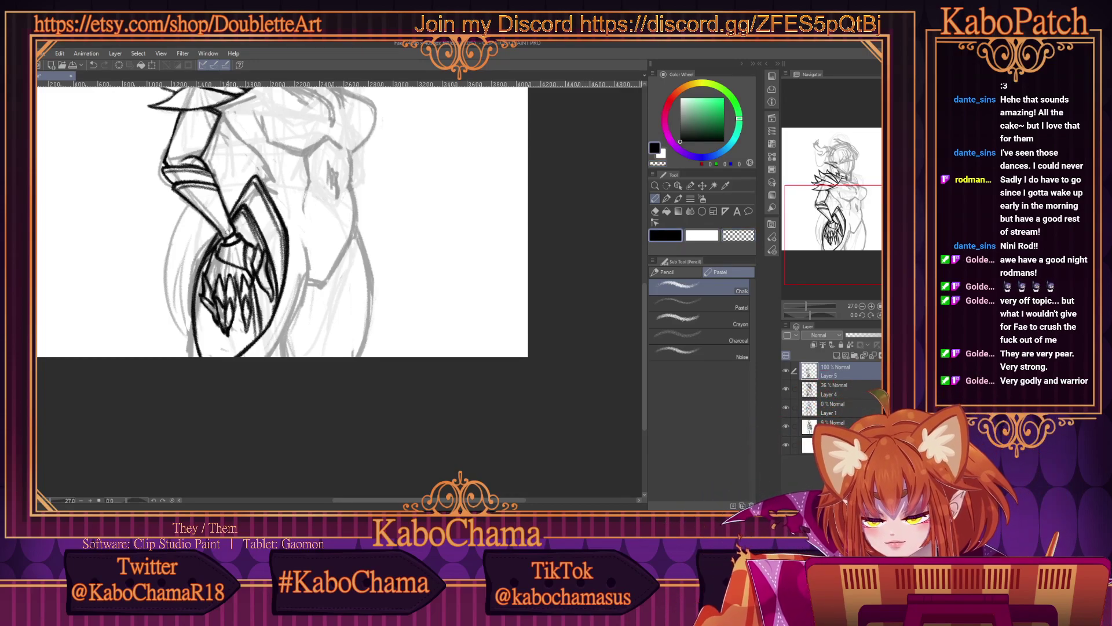
pyautogui.scroll(2, 341, 236)
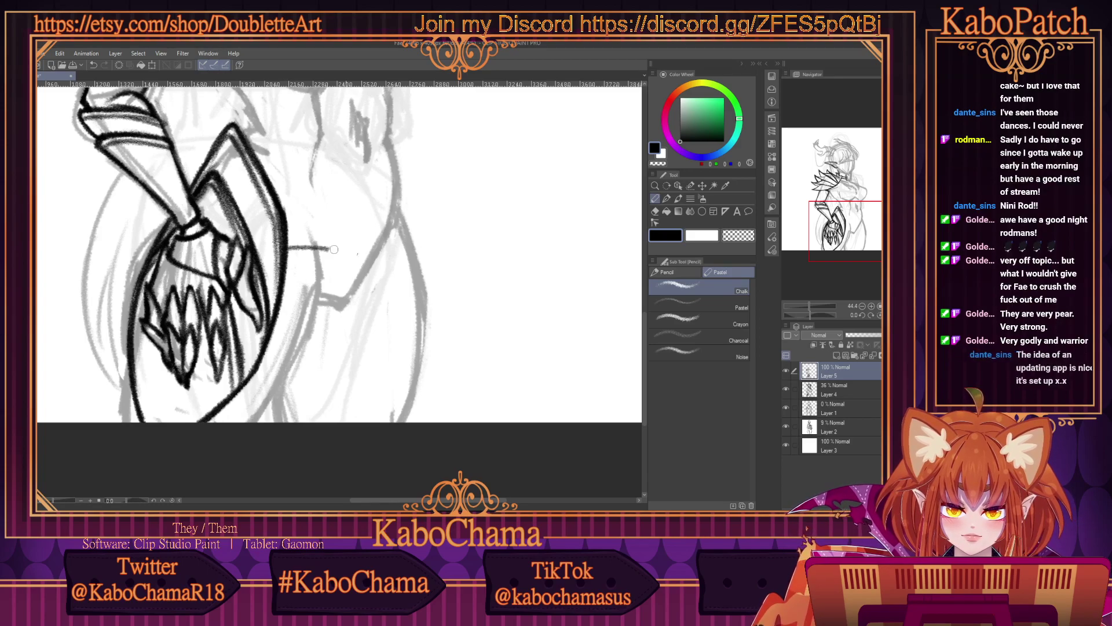
pyautogui.moveTo(289, 248)
pyautogui.mouseDown()
pyautogui.moveTo(424, 276)
pyautogui.moveTo(287, 252)
pyautogui.moveTo(396, 258)
pyautogui.mouseUp()
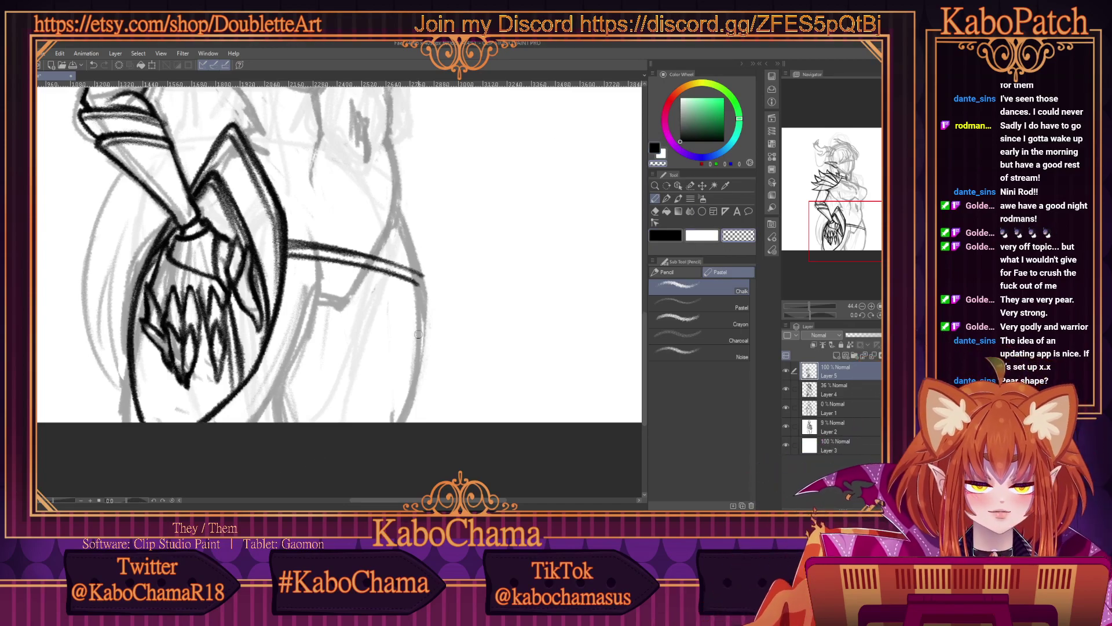
pyautogui.click(664, 237)
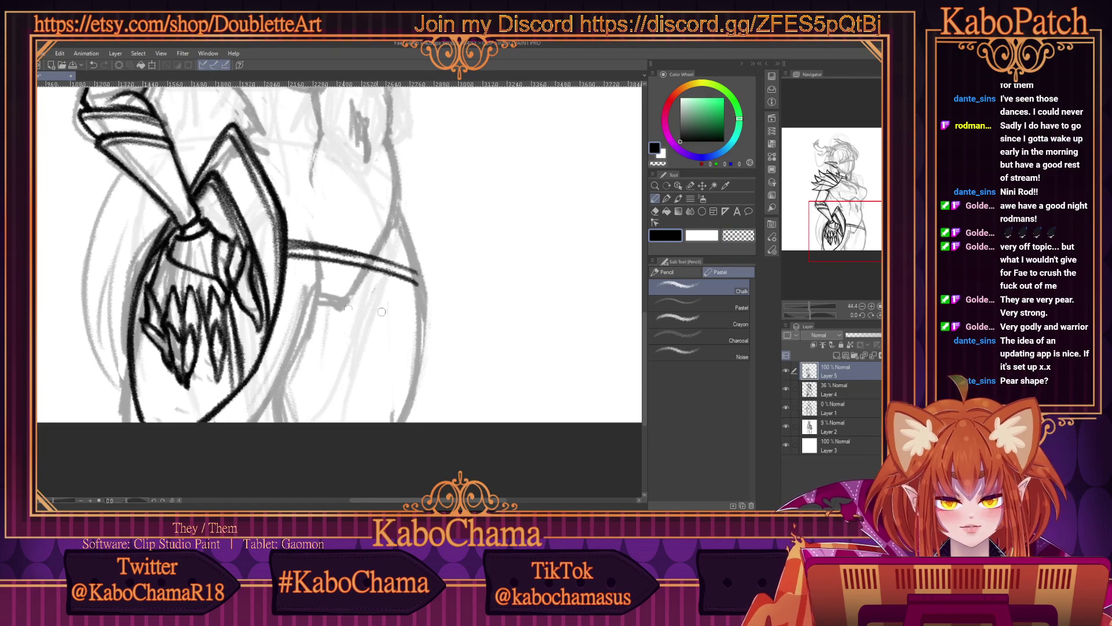
pyautogui.click(731, 239)
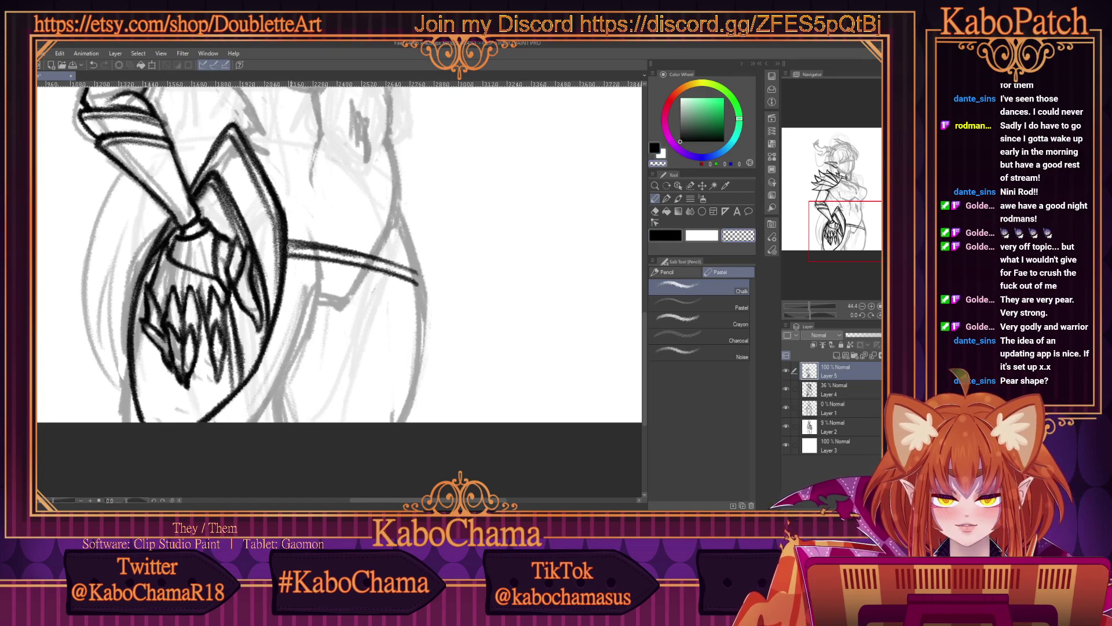
pyautogui.moveTo(290, 246); pyautogui.dragTo(368, 257)
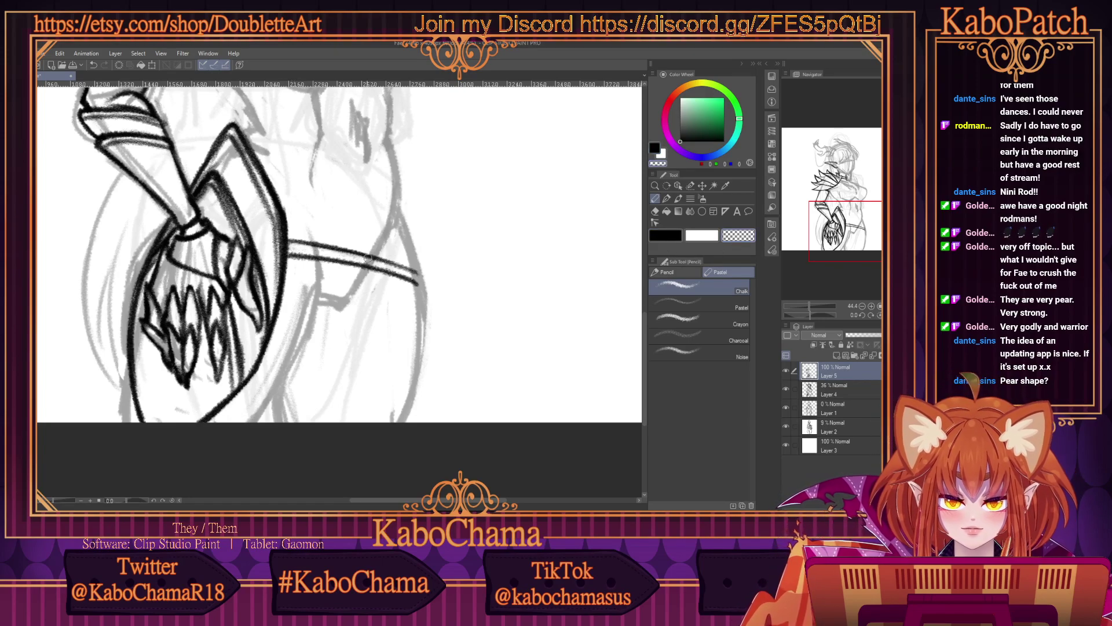
# Ink a short two-line strap in black from the hip plate's lower edge onto the inner thigh.
pyautogui.click(661, 237)
pyautogui.hotkey('ctrl', '-')
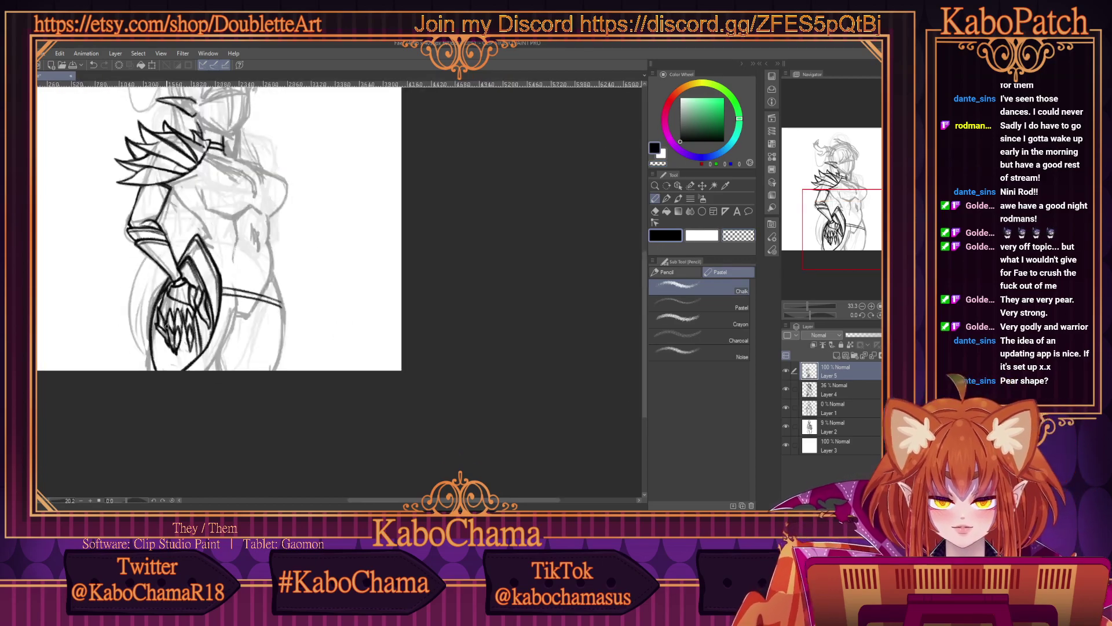
pyautogui.hotkey('ctrl', '-')
pyautogui.scroll(2, 337, 191)
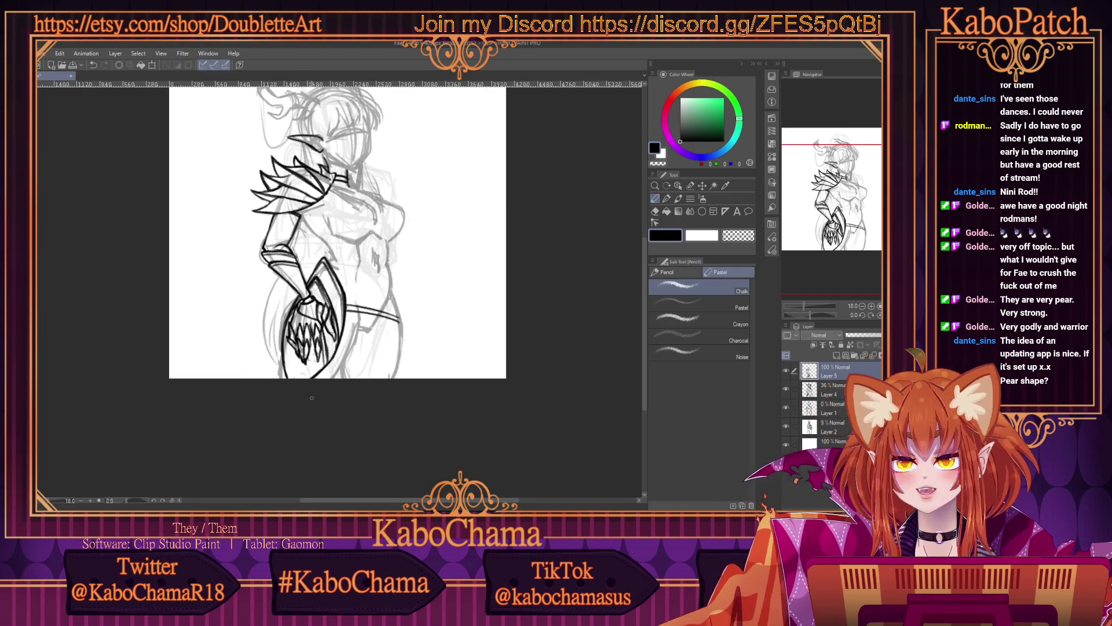
pyautogui.scroll(2, 335, 395)
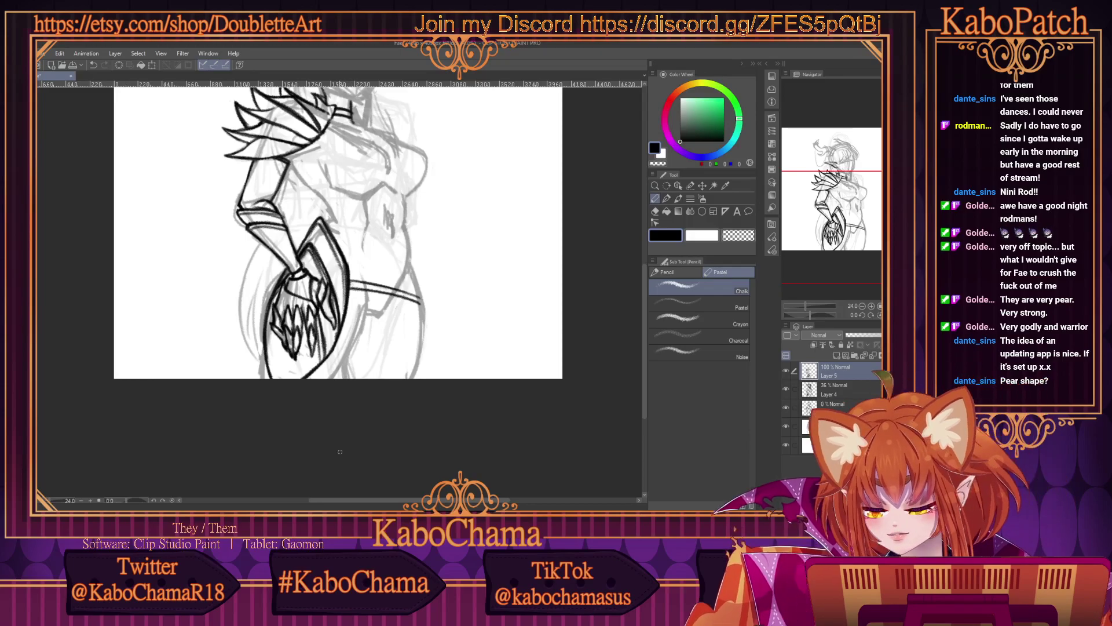
pyautogui.scroll(4, 293, 260)
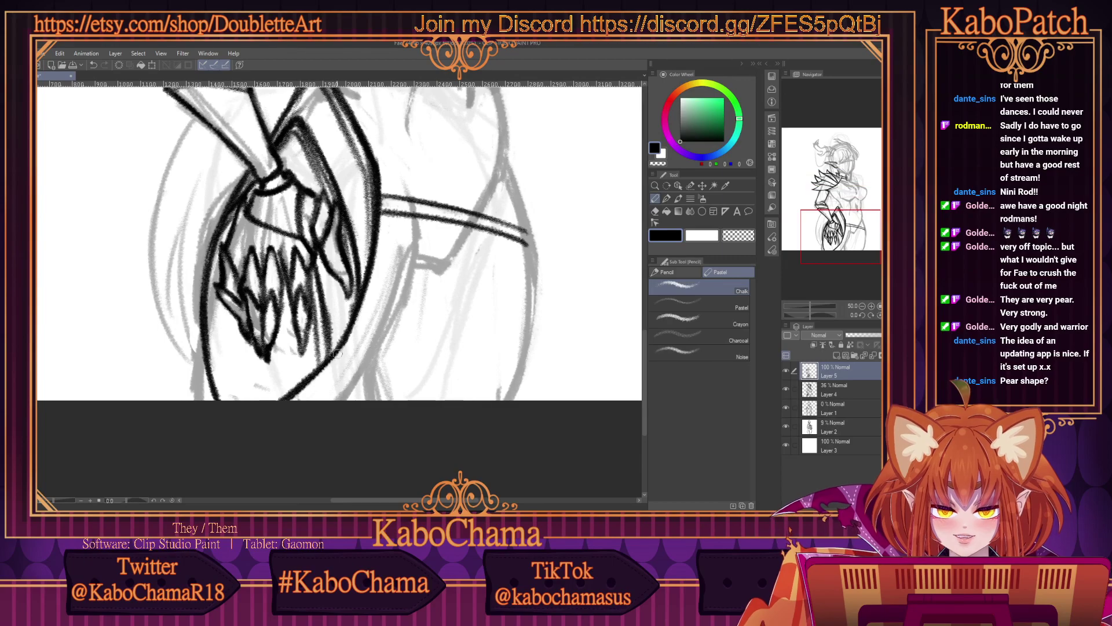
pyautogui.moveTo(343, 354)
pyautogui.mouseDown()
pyautogui.moveTo(362, 365)
pyautogui.moveTo(328, 371)
pyautogui.moveTo(354, 385)
pyautogui.moveTo(364, 373)
pyautogui.mouseUp()
pyautogui.scroll(-2, 331, 351)
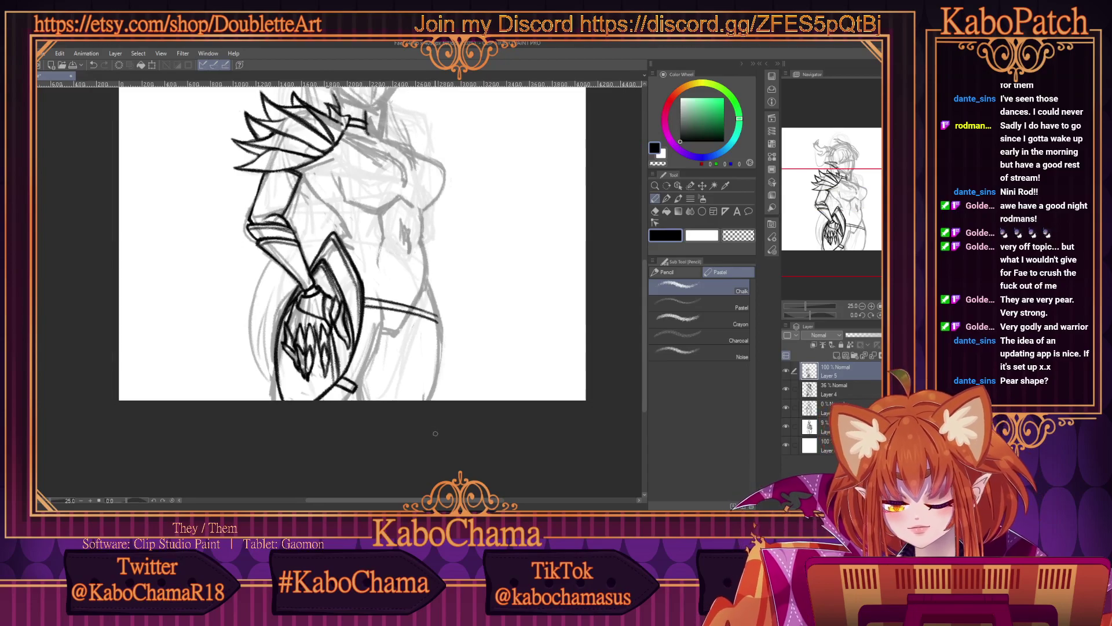
# Ink a narrow pointed plate in black on the opposite hip, rising along the hip contour from the strap's end.
pyautogui.scroll(-1, 436, 432)
pyautogui.scroll(3, 422, 315)
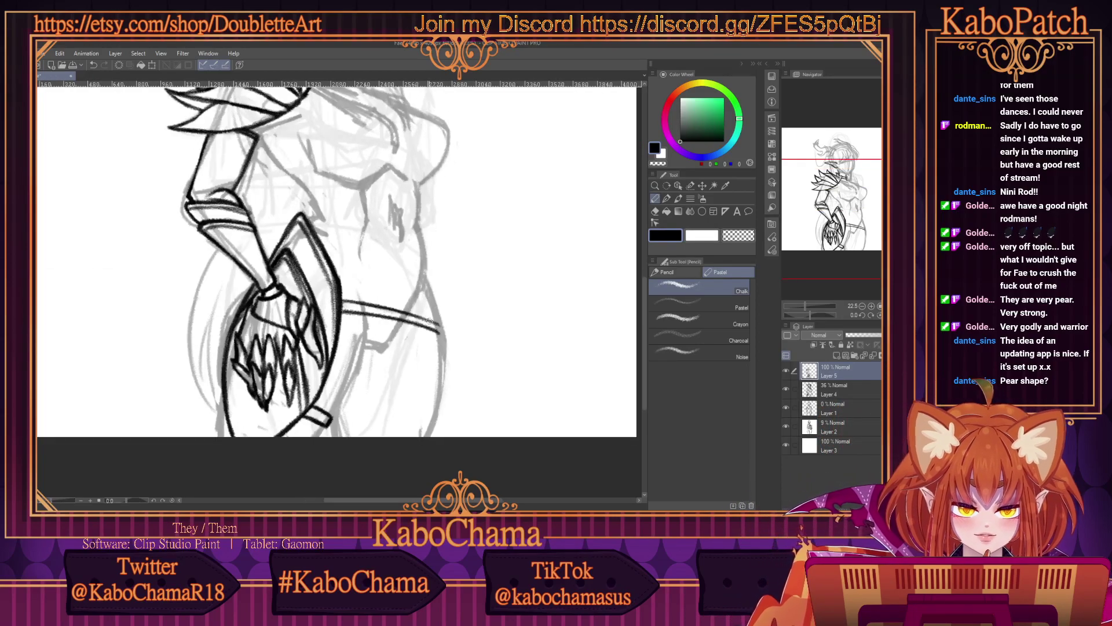
pyautogui.moveTo(449, 333)
pyautogui.mouseDown()
pyautogui.moveTo(436, 283)
pyautogui.moveTo(448, 338)
pyautogui.moveTo(428, 255)
pyautogui.mouseUp()
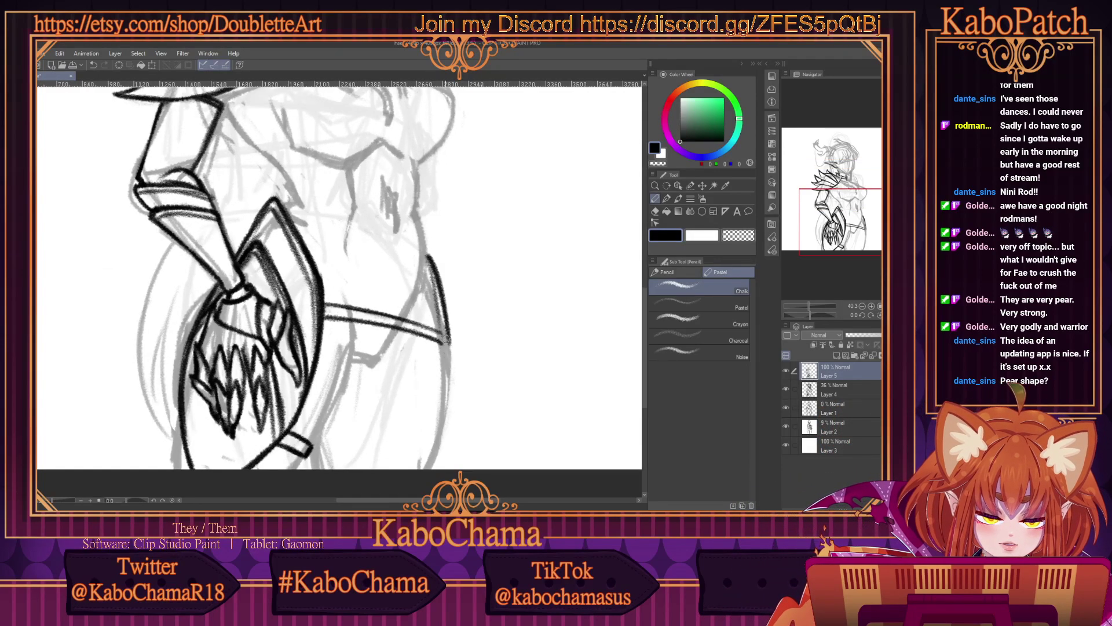
pyautogui.moveTo(448, 355); pyautogui.dragTo(423, 265)
pyautogui.scroll(-2, 425, 266)
pyautogui.scroll(-1, 310, 349)
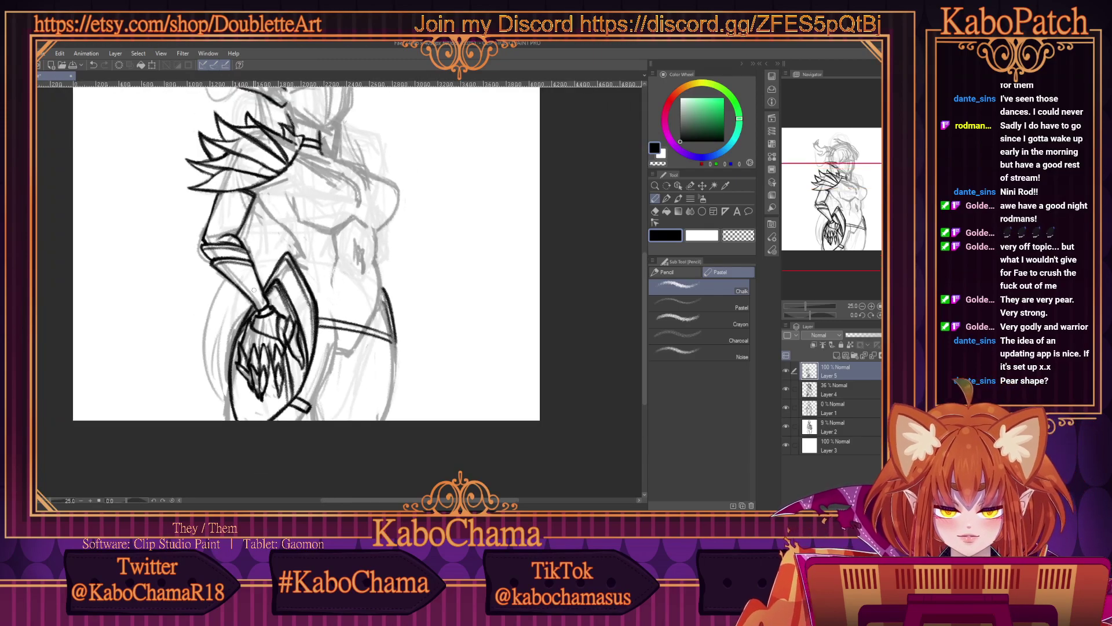
pyautogui.scroll(1, 231, 416)
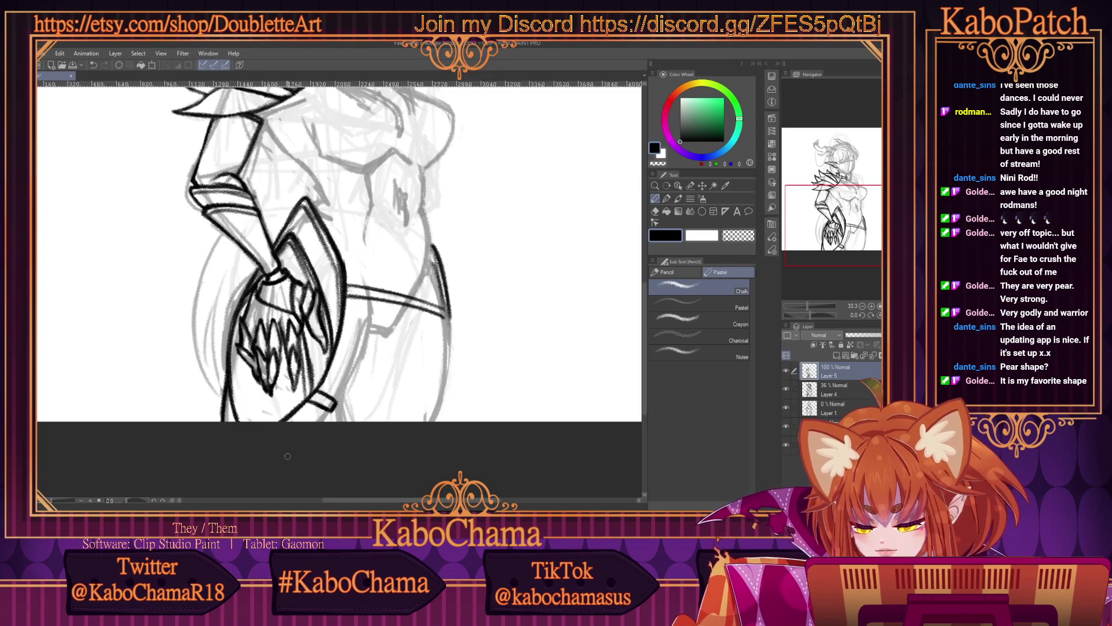
# Try to ink the inner-thigh contour curving up from the short strap, and trim its edge with transparent color.
pyautogui.scroll(1, 337, 389)
pyautogui.moveTo(348, 406)
pyautogui.mouseDown()
pyautogui.moveTo(380, 302)
pyautogui.moveTo(358, 367)
pyautogui.moveTo(379, 257)
pyautogui.mouseUp()
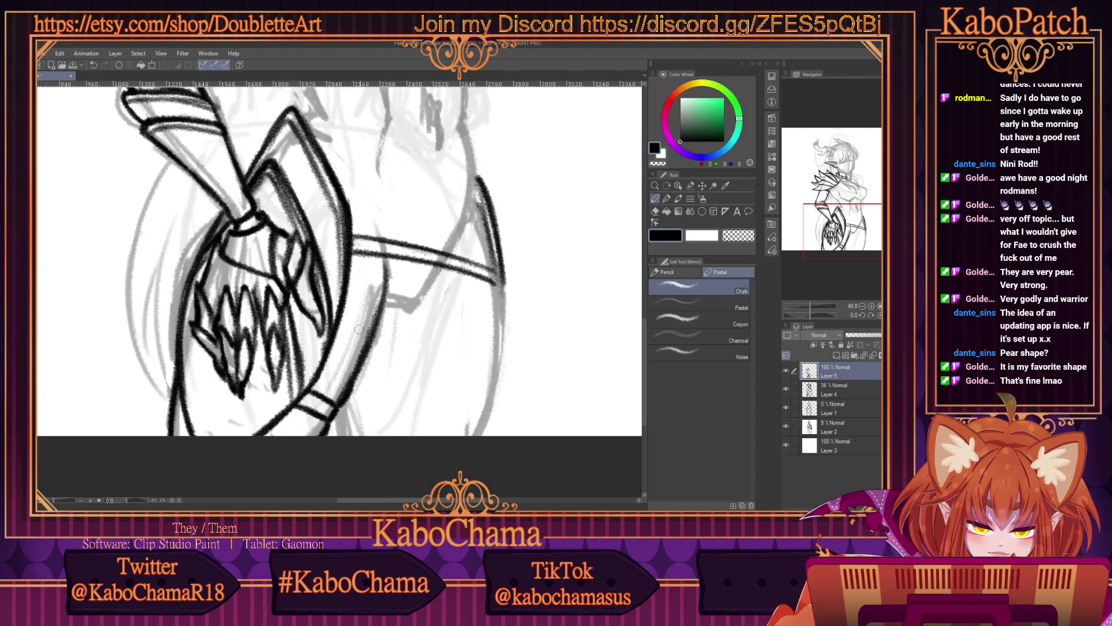
pyautogui.click(735, 234)
pyautogui.moveTo(336, 402); pyautogui.dragTo(385, 272)
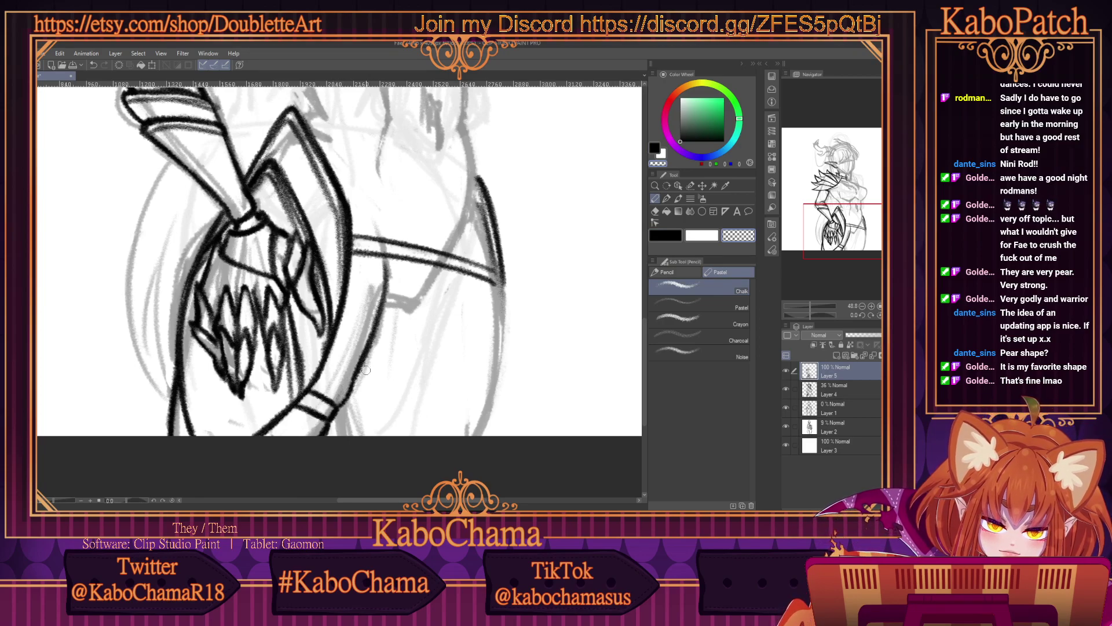
pyautogui.scroll(-6, 182, 348)
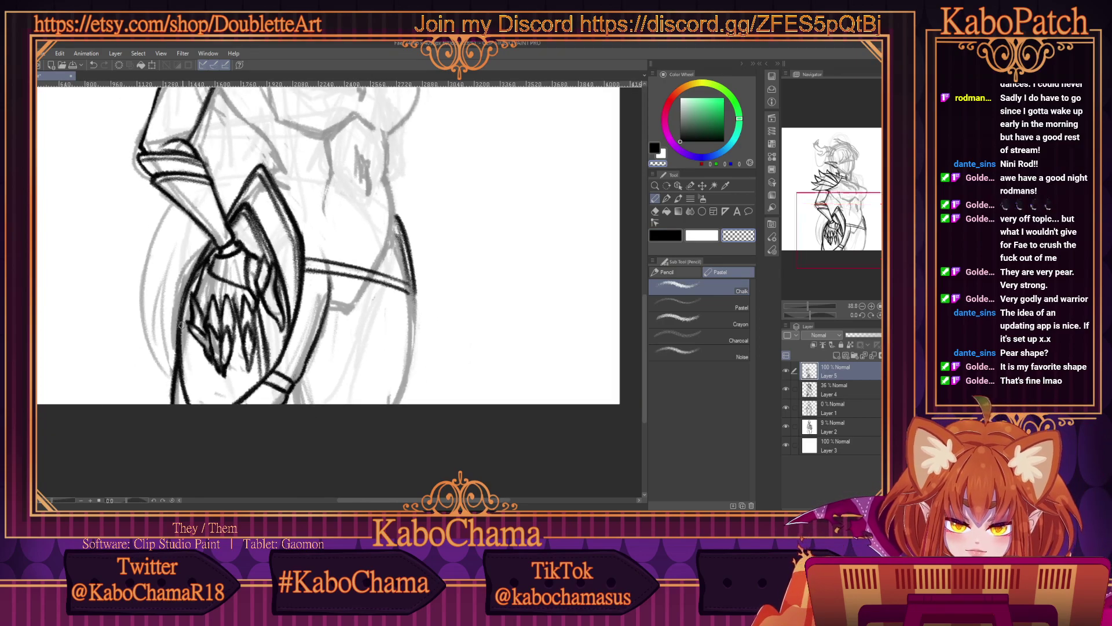
# Erase the inner-thigh contour above the short strap with transparent color.
pyautogui.scroll(4, 210, 283)
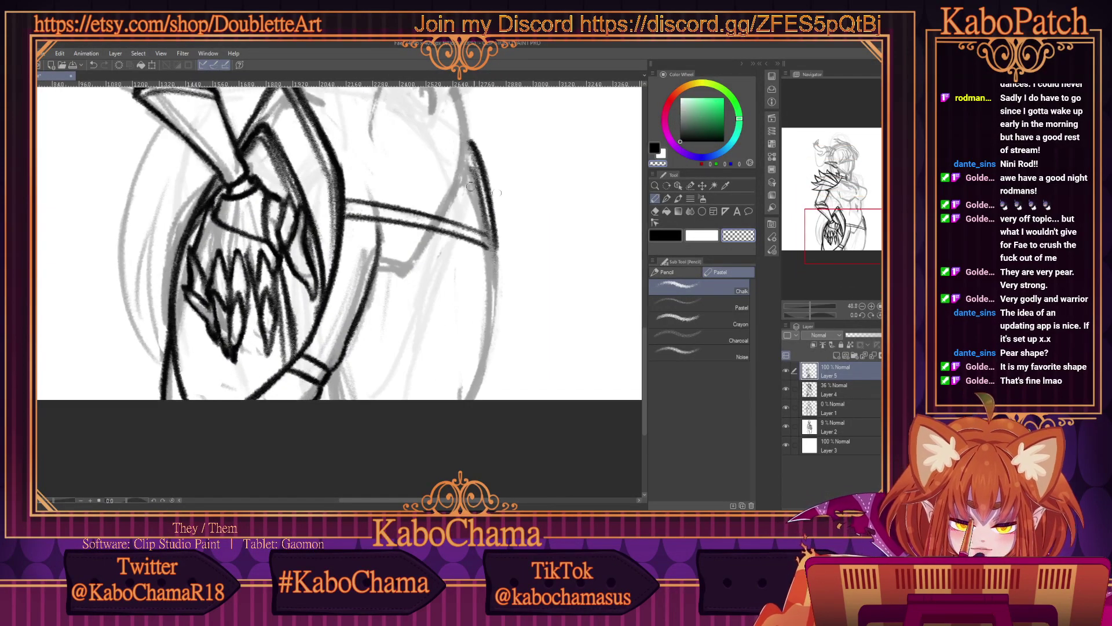
pyautogui.click(672, 239)
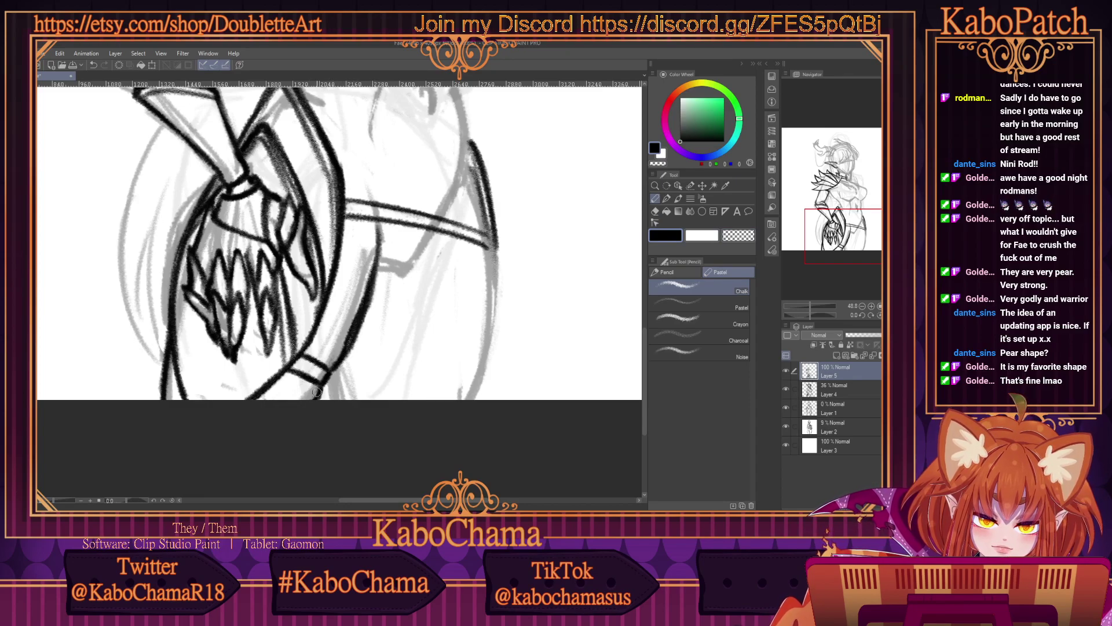
pyautogui.click(738, 234)
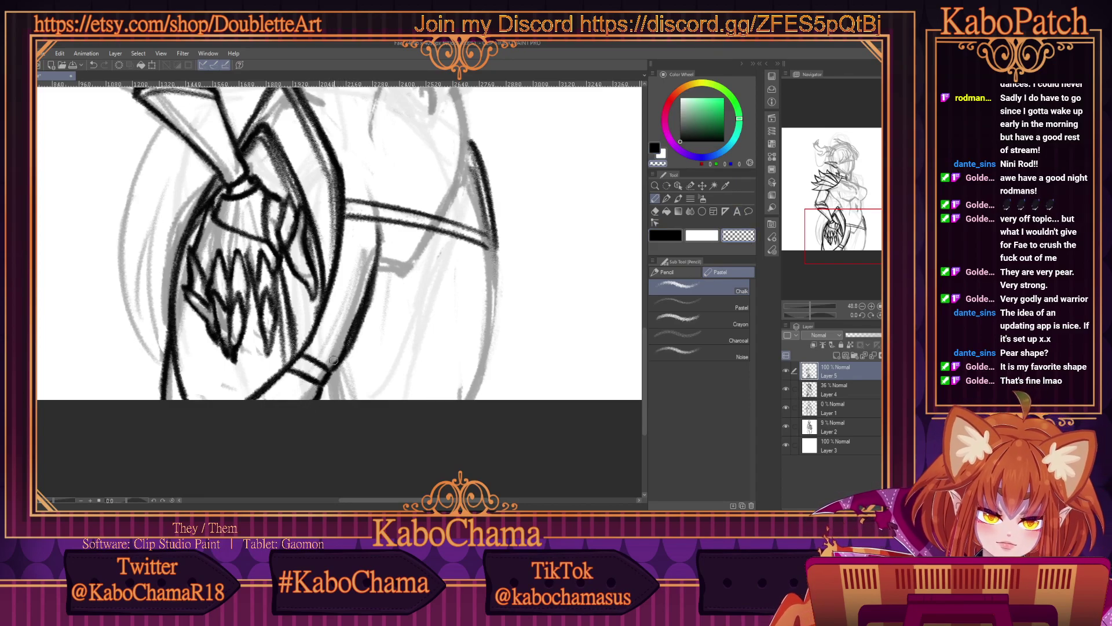
pyautogui.moveTo(355, 317); pyautogui.dragTo(368, 270)
pyautogui.scroll(-4, 348, 278)
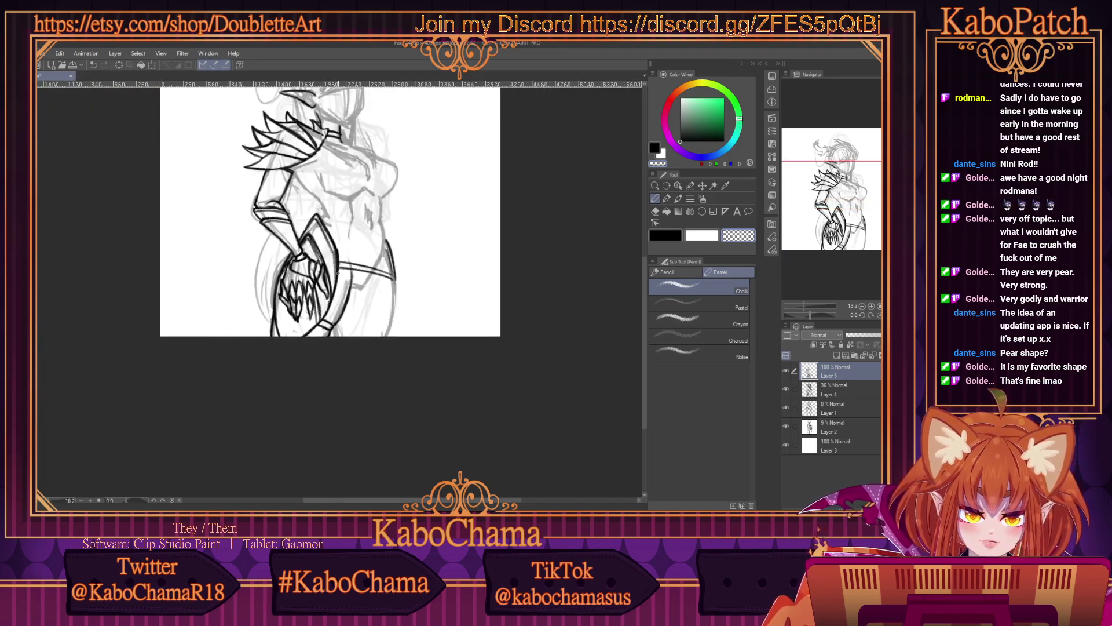
pyautogui.scroll(3, 340, 289)
pyautogui.scroll(2, 340, 288)
pyautogui.moveTo(366, 264)
pyautogui.mouseDown()
pyautogui.moveTo(362, 327)
pyautogui.moveTo(332, 386)
pyautogui.mouseUp()
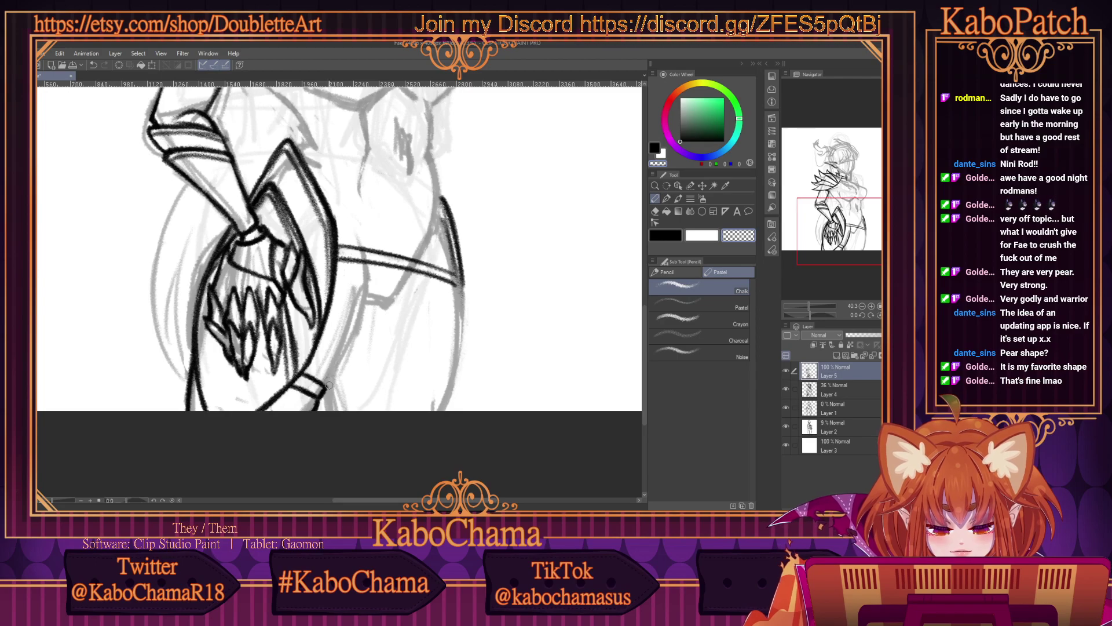
# Redraw the inner-thigh contour in black upward from the short strap and tidy the strap's lower end with transparent color.
pyautogui.click(665, 235)
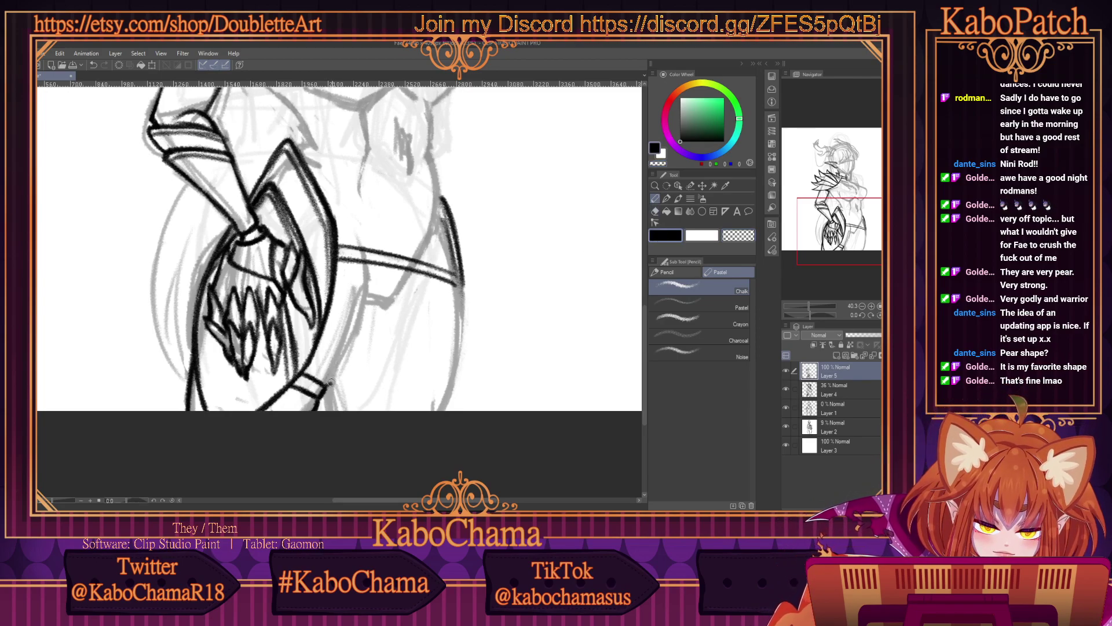
pyautogui.moveTo(330, 384); pyautogui.dragTo(351, 330)
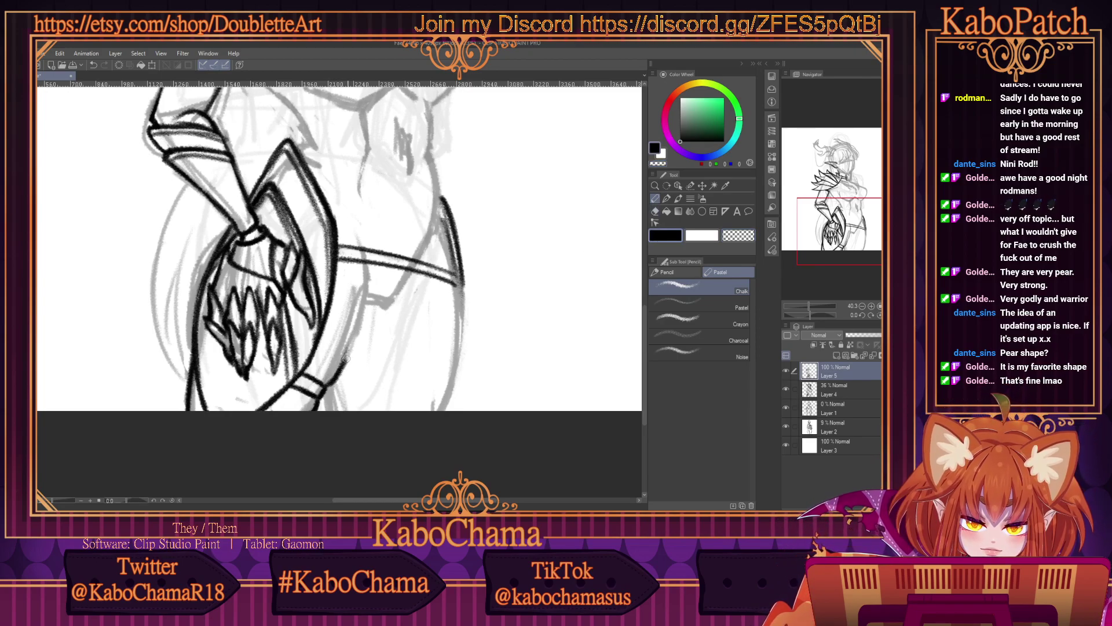
pyautogui.moveTo(332, 380)
pyautogui.mouseDown()
pyautogui.moveTo(365, 268)
pyautogui.moveTo(354, 257)
pyautogui.mouseUp()
pyautogui.scroll(-1, 285, 293)
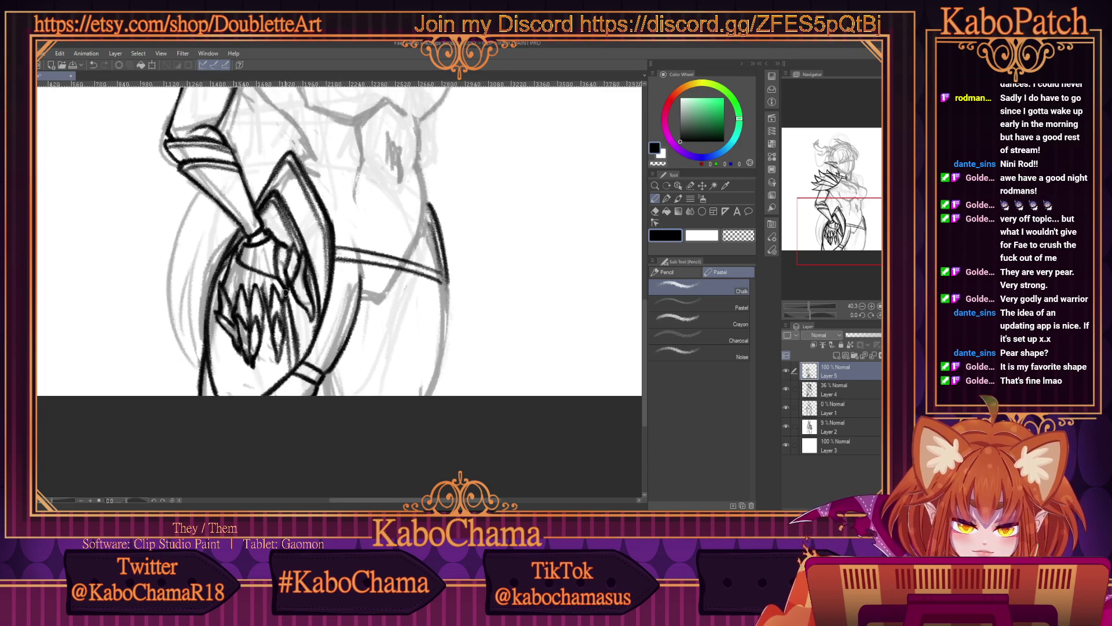
pyautogui.scroll(-2, 285, 292)
pyautogui.scroll(1, 281, 351)
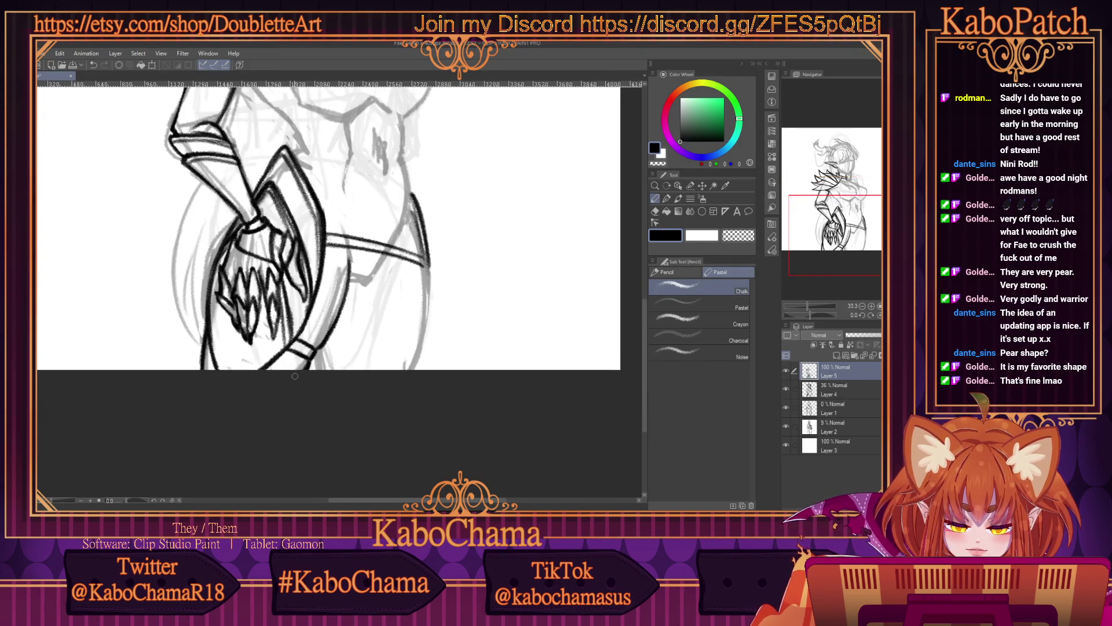
pyautogui.click(741, 236)
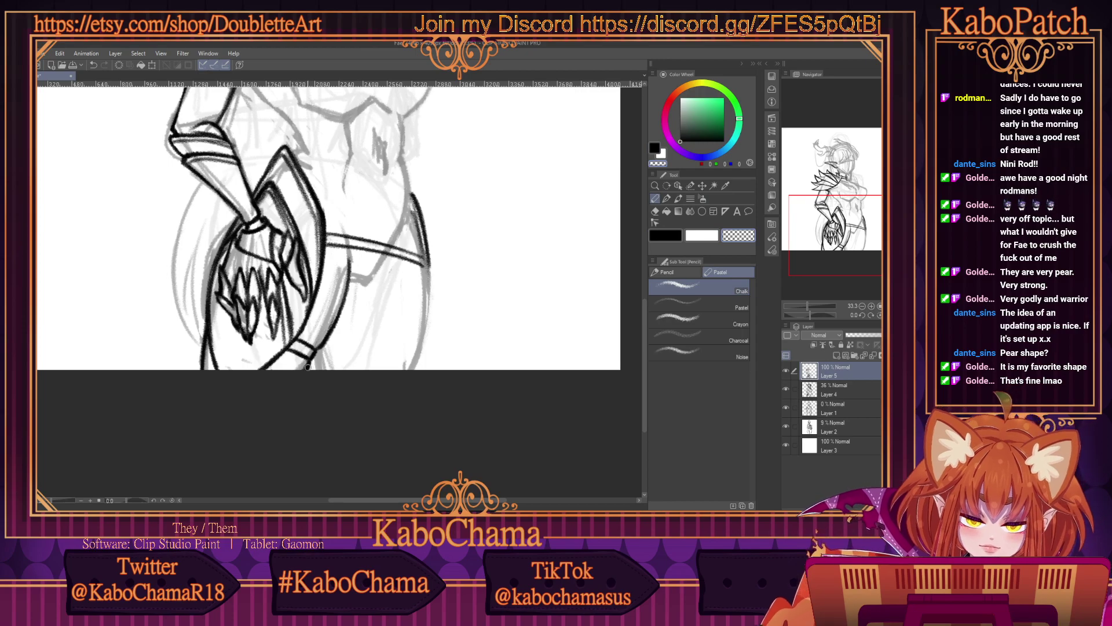
pyautogui.scroll(1, 307, 367)
# Ink a V-shaped plate outline in black across the pelvis, from the hip plate down to a point and up to the opposite hip.
pyautogui.scroll(-4, 306, 374)
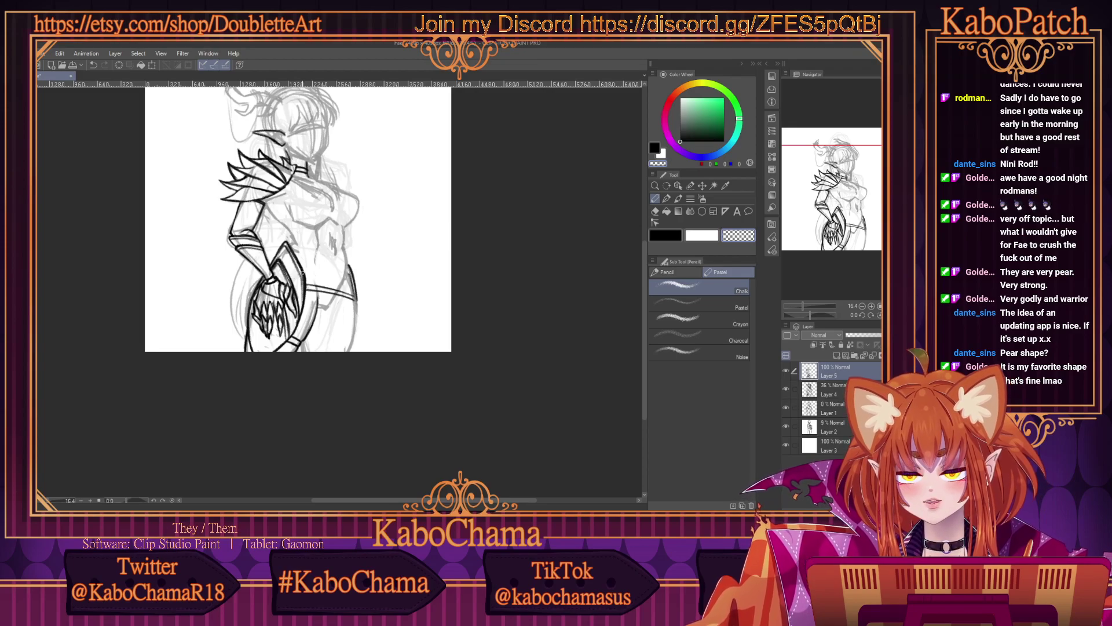
pyautogui.scroll(1, 310, 239)
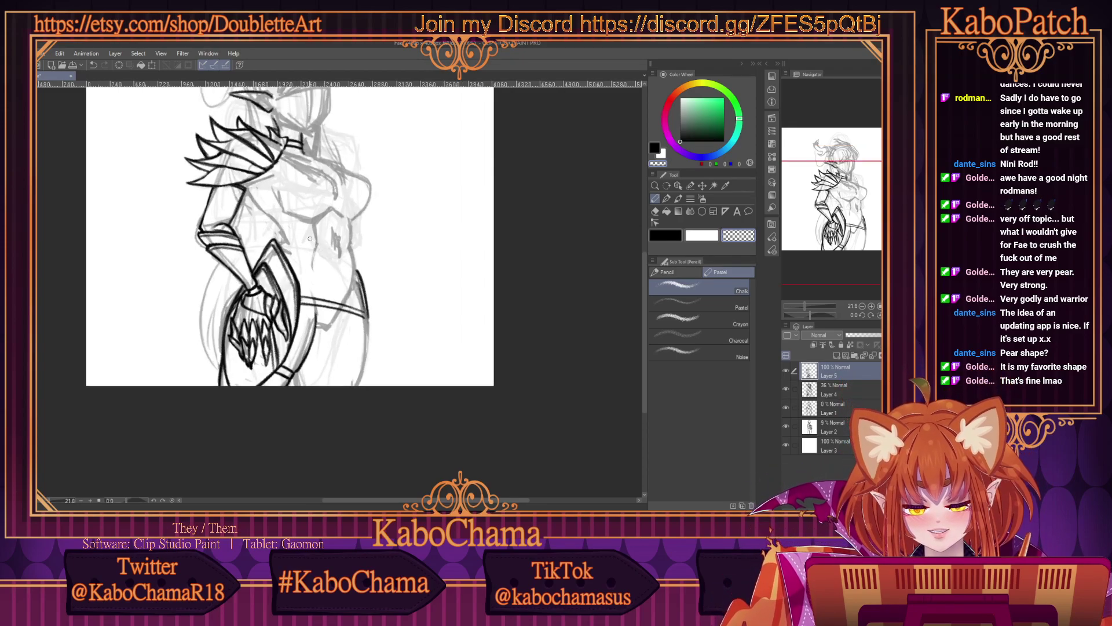
pyautogui.scroll(1, 310, 239)
pyautogui.scroll(2, 318, 319)
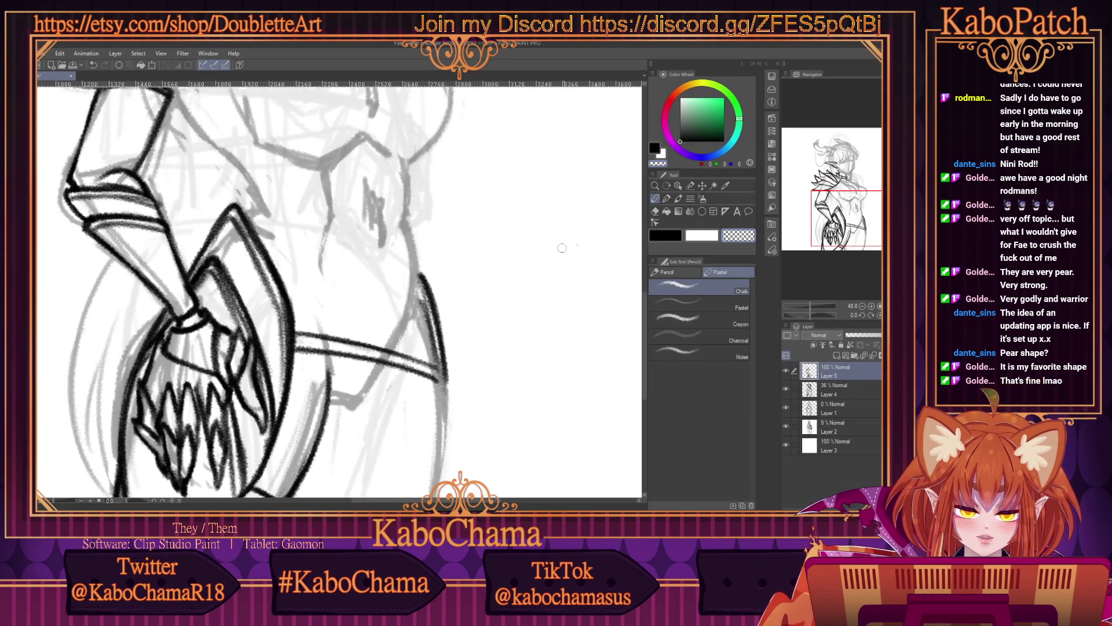
pyautogui.click(661, 235)
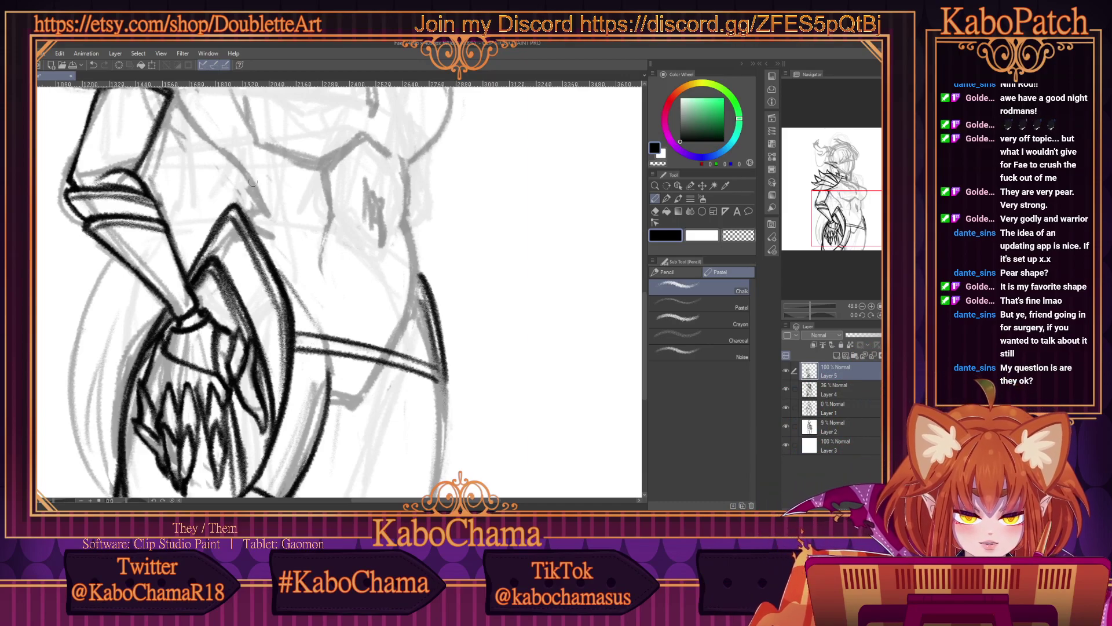
pyautogui.moveTo(283, 286)
pyautogui.mouseDown()
pyautogui.moveTo(354, 388)
pyautogui.moveTo(350, 406)
pyautogui.moveTo(346, 394)
pyautogui.moveTo(379, 435)
pyautogui.moveTo(429, 320)
pyautogui.mouseUp()
pyautogui.scroll(-2, 246, 290)
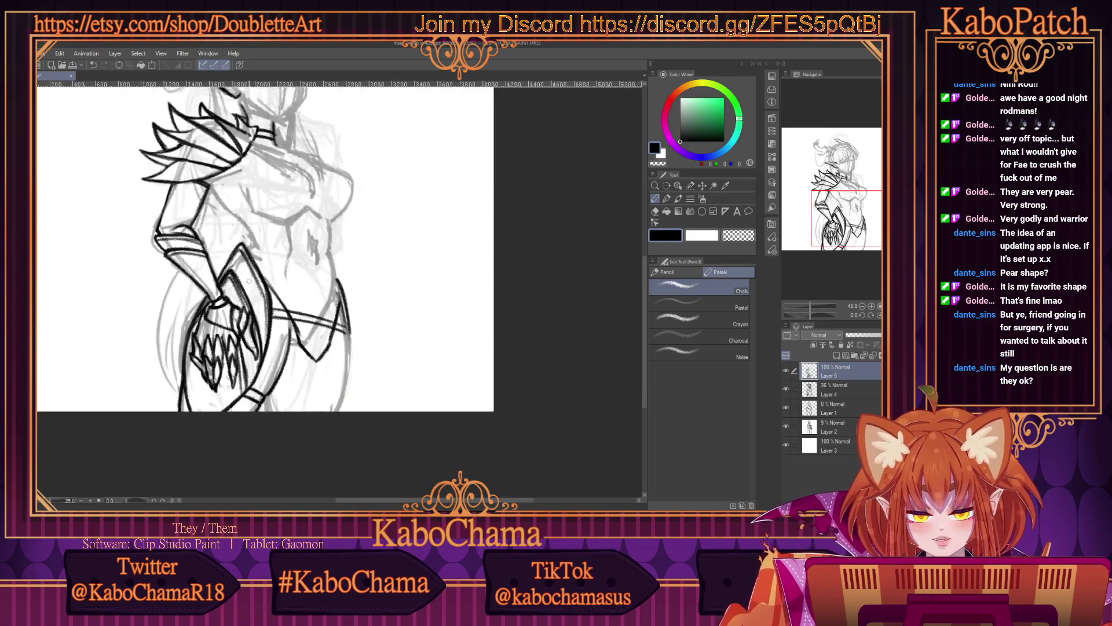
pyautogui.scroll(3, 292, 325)
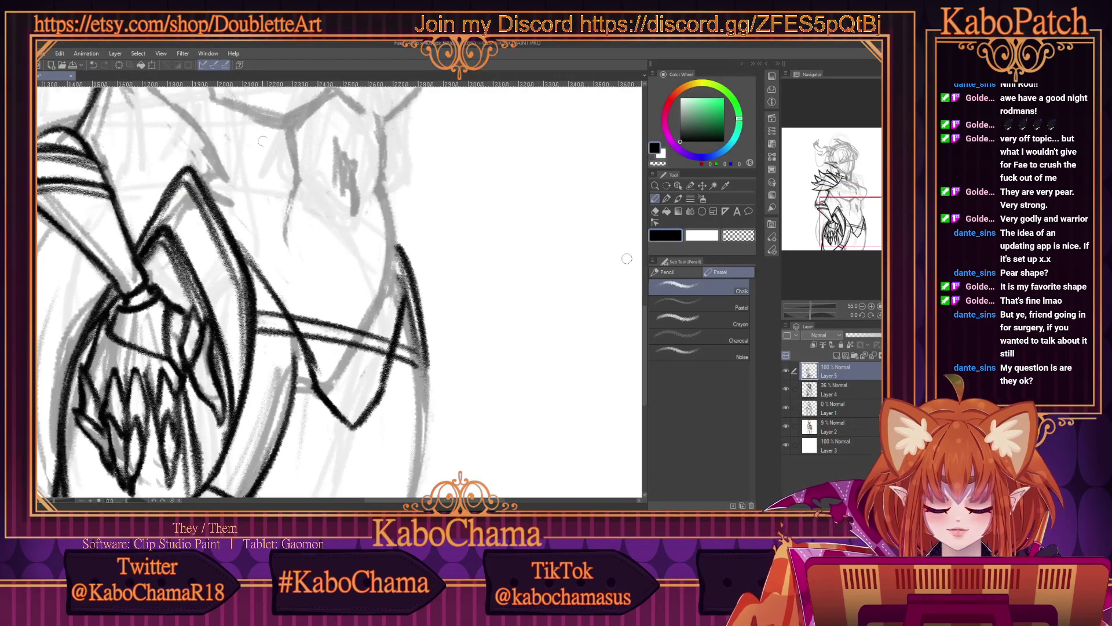
# Erase the hip strap's lines inside the V-shaped pelvis plate with transparent color.
pyautogui.click(733, 237)
pyautogui.moveTo(318, 362)
pyautogui.mouseDown()
pyautogui.moveTo(282, 293)
pyautogui.moveTo(289, 301)
pyautogui.mouseUp()
pyautogui.moveTo(237, 237); pyautogui.dragTo(272, 283)
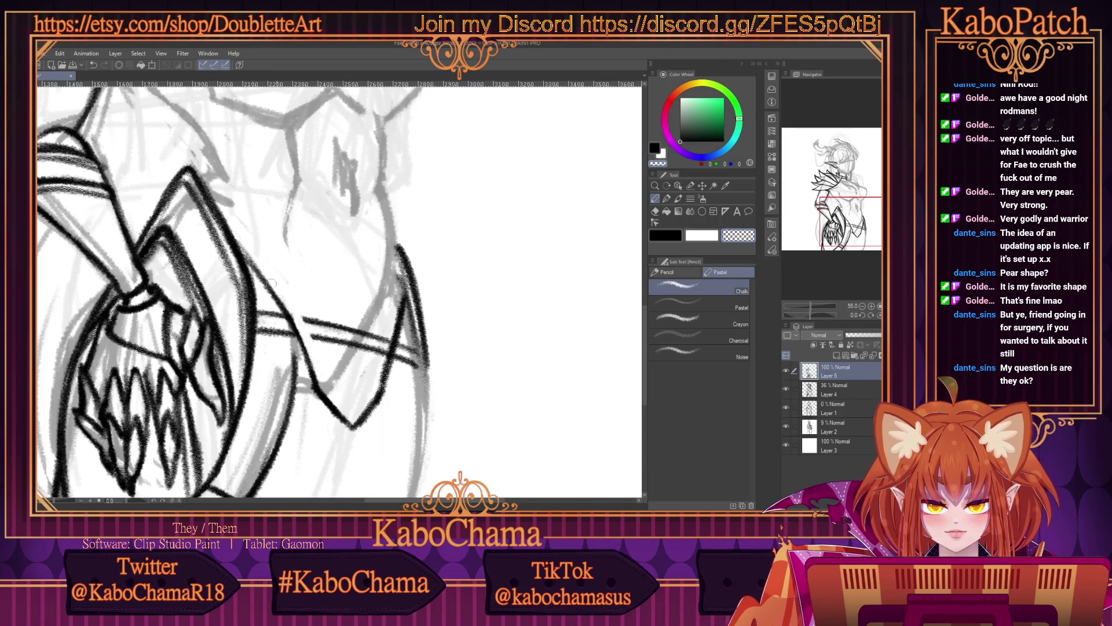
pyautogui.moveTo(383, 348)
pyautogui.mouseDown()
pyautogui.moveTo(374, 380)
pyautogui.moveTo(381, 347)
pyautogui.mouseUp()
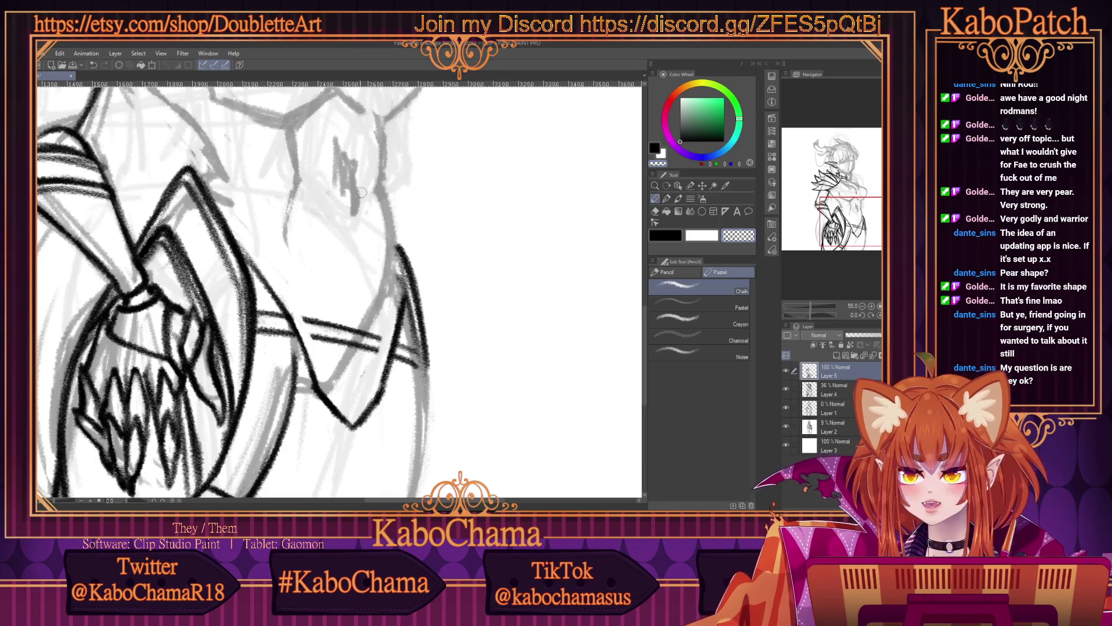
pyautogui.moveTo(328, 322)
pyautogui.mouseDown()
pyautogui.moveTo(302, 319)
pyautogui.moveTo(381, 336)
pyautogui.moveTo(377, 353)
pyautogui.mouseUp()
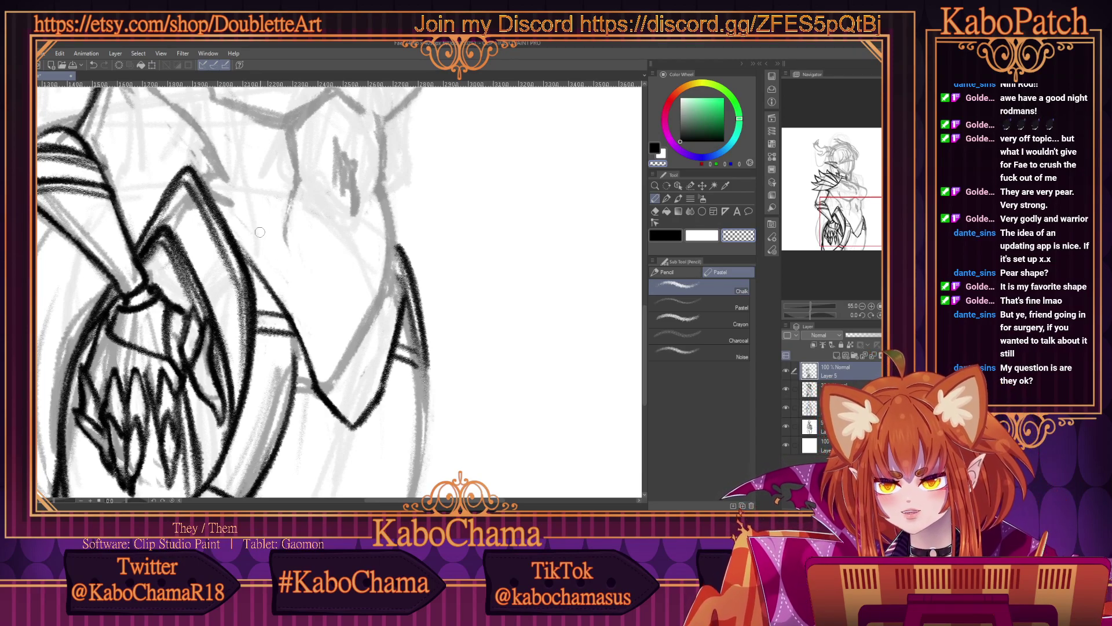
# Ink a second black line inside the V-shaped plate's edge and a short connecting line between the plate and the inner thigh.
pyautogui.press('c')
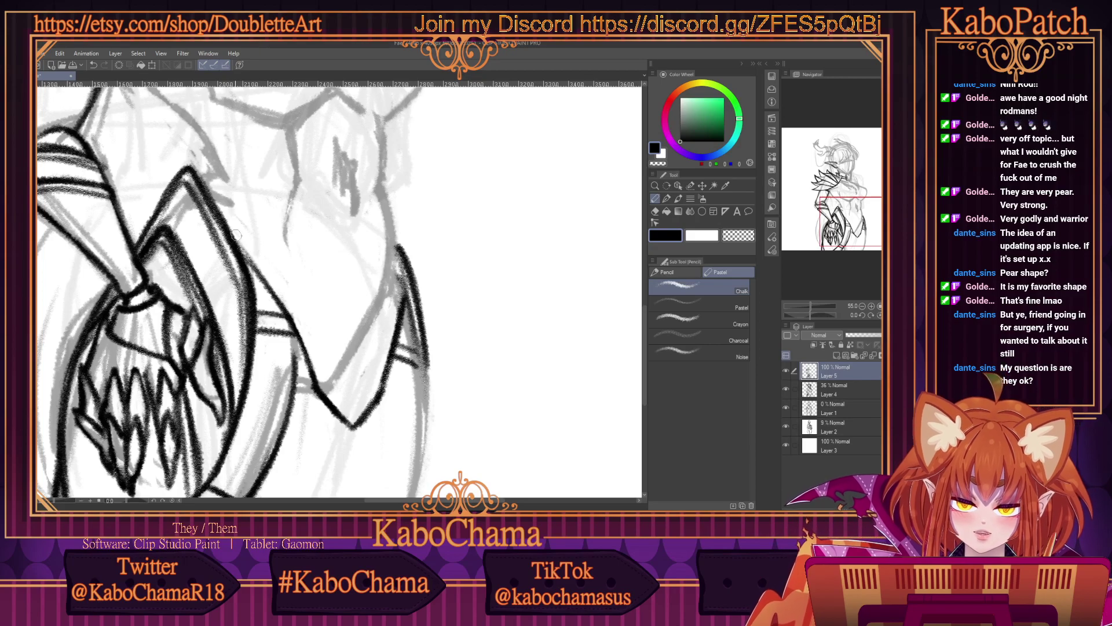
pyautogui.moveTo(236, 234)
pyautogui.mouseDown()
pyautogui.moveTo(305, 328)
pyautogui.moveTo(257, 264)
pyautogui.moveTo(276, 275)
pyautogui.moveTo(353, 422)
pyautogui.moveTo(397, 313)
pyautogui.mouseUp()
pyautogui.moveTo(370, 393)
pyautogui.mouseDown()
pyautogui.moveTo(404, 292)
pyautogui.moveTo(375, 376)
pyautogui.moveTo(316, 360)
pyautogui.mouseUp()
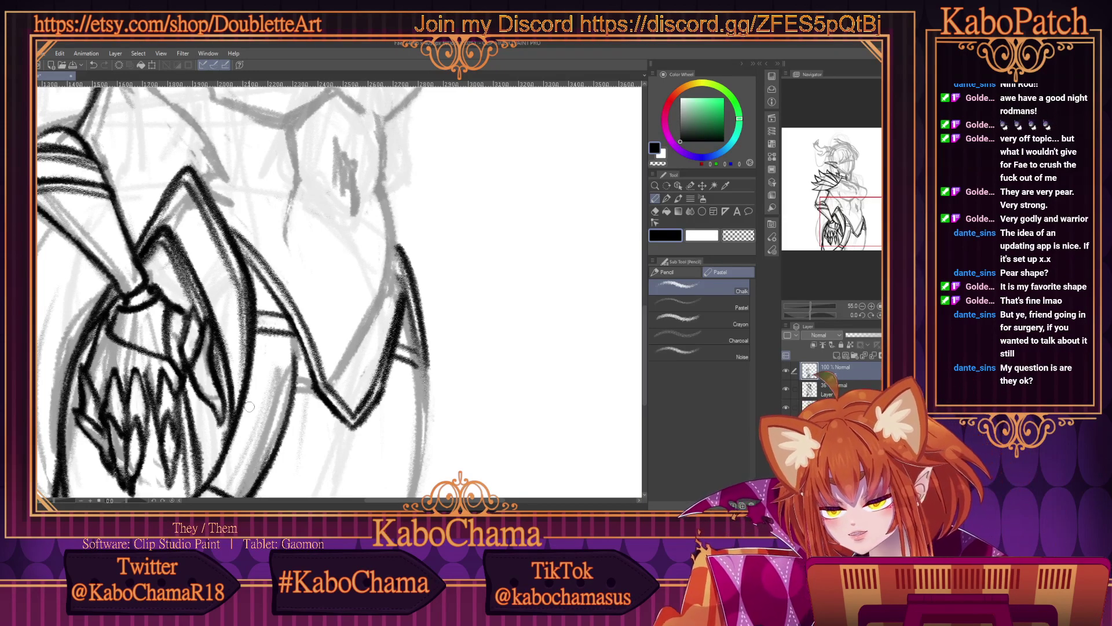
pyautogui.scroll(-5, 249, 407)
pyautogui.scroll(5, 219, 431)
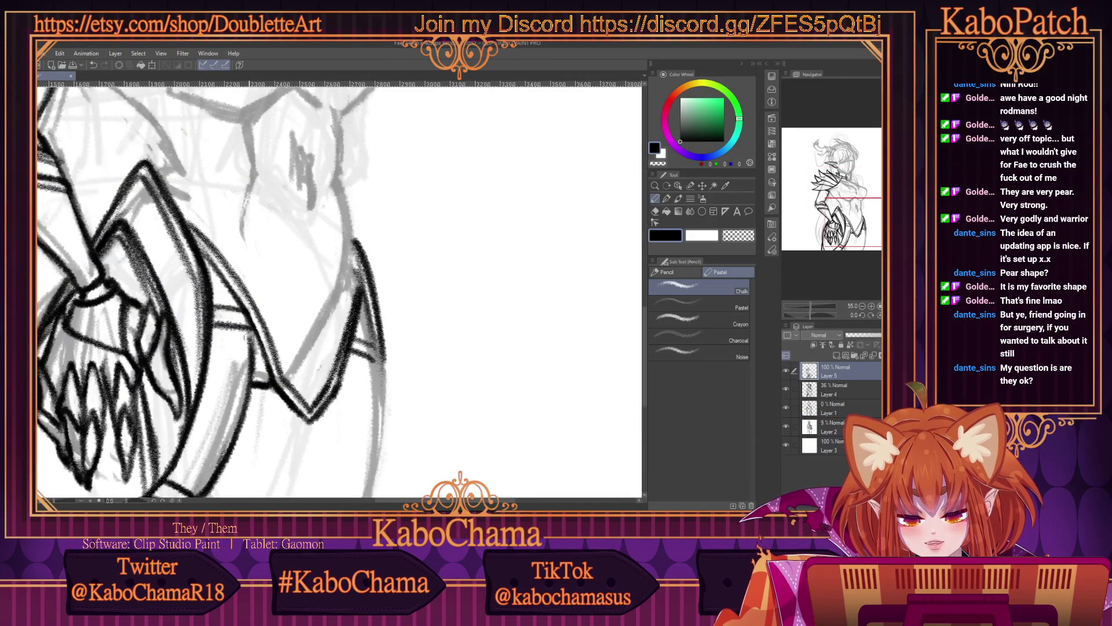
pyautogui.scroll(-3, 249, 382)
pyautogui.scroll(1, 251, 284)
pyautogui.scroll(1, 313, 348)
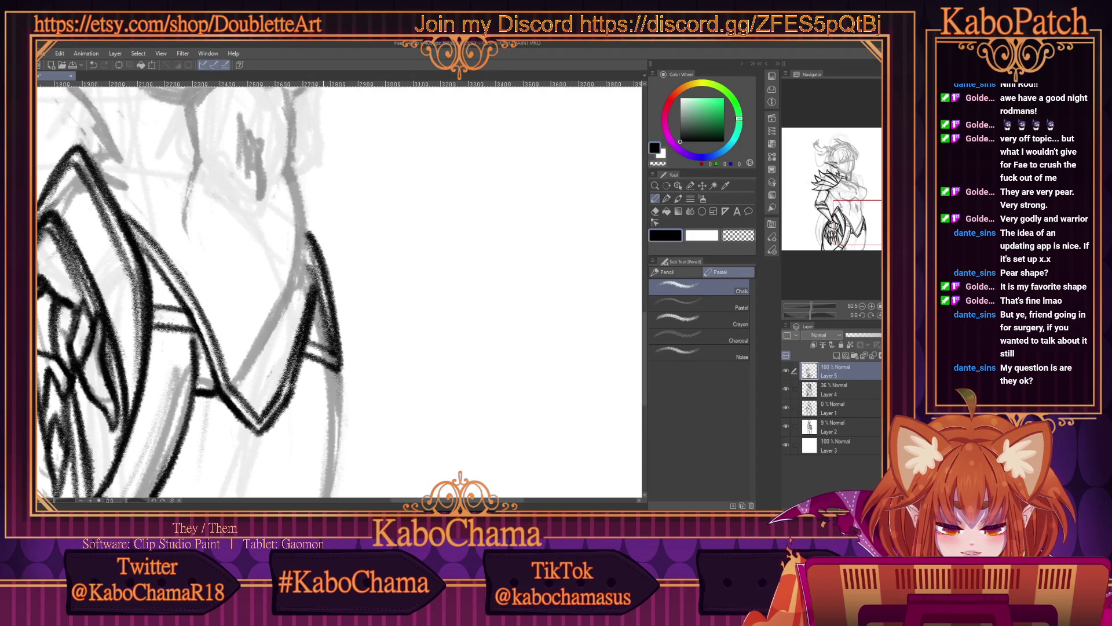
# Ink the outer thigh contour in black from the hip strap down to the canvas edge, plus a short inner-thigh stroke.
pyautogui.moveTo(330, 368)
pyautogui.mouseDown()
pyautogui.moveTo(348, 423)
pyautogui.moveTo(339, 457)
pyautogui.mouseUp()
pyautogui.scroll(-1, 300, 259)
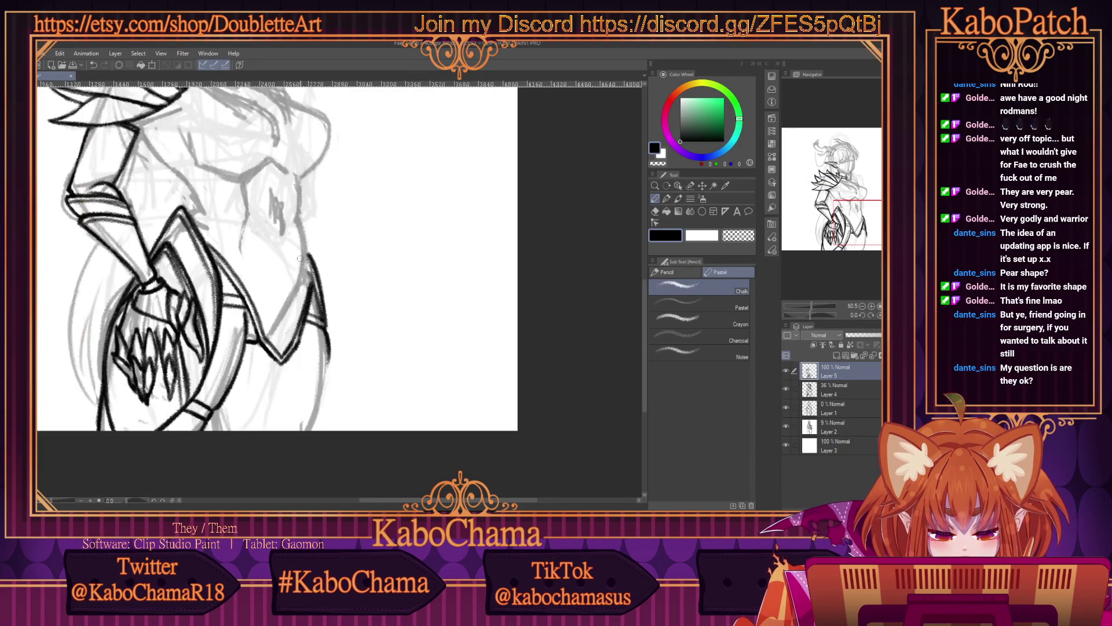
pyautogui.moveTo(331, 345); pyautogui.dragTo(307, 430)
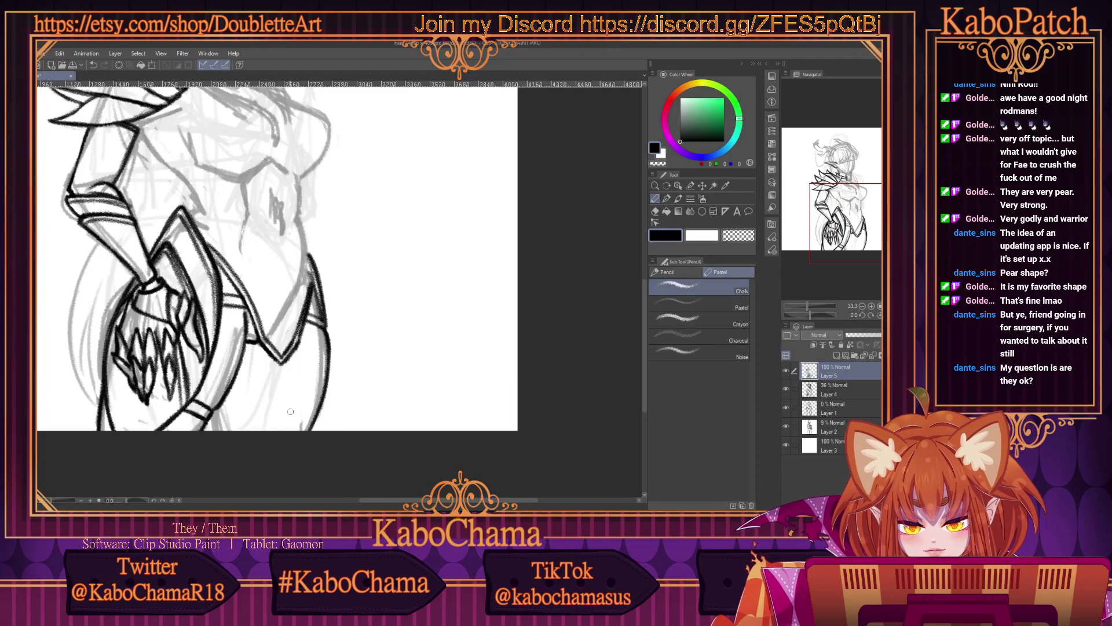
pyautogui.moveTo(219, 422); pyautogui.dragTo(215, 416)
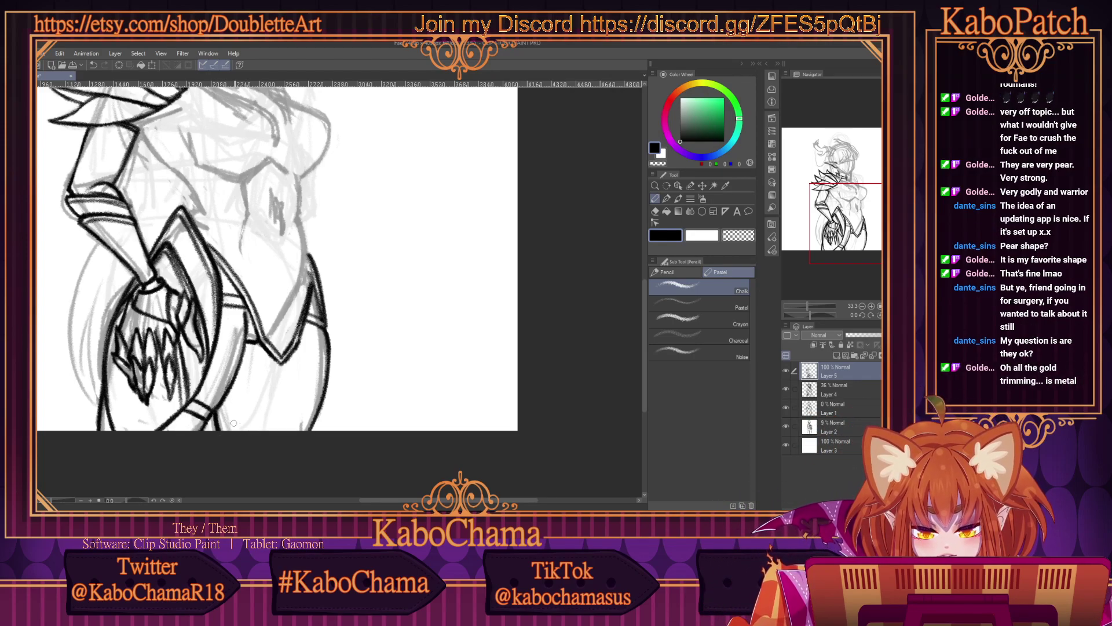
# Ink two curved black lines across the lower thigh to form a strap around the leg.
pyautogui.moveTo(316, 413)
pyautogui.mouseDown()
pyautogui.moveTo(238, 424)
pyautogui.moveTo(319, 411)
pyautogui.moveTo(239, 423)
pyautogui.moveTo(276, 425)
pyautogui.moveTo(218, 417)
pyautogui.moveTo(294, 419)
pyautogui.moveTo(230, 424)
pyautogui.moveTo(281, 428)
pyautogui.moveTo(314, 416)
pyautogui.moveTo(272, 437)
pyautogui.moveTo(318, 409)
pyautogui.moveTo(282, 422)
pyautogui.mouseUp()
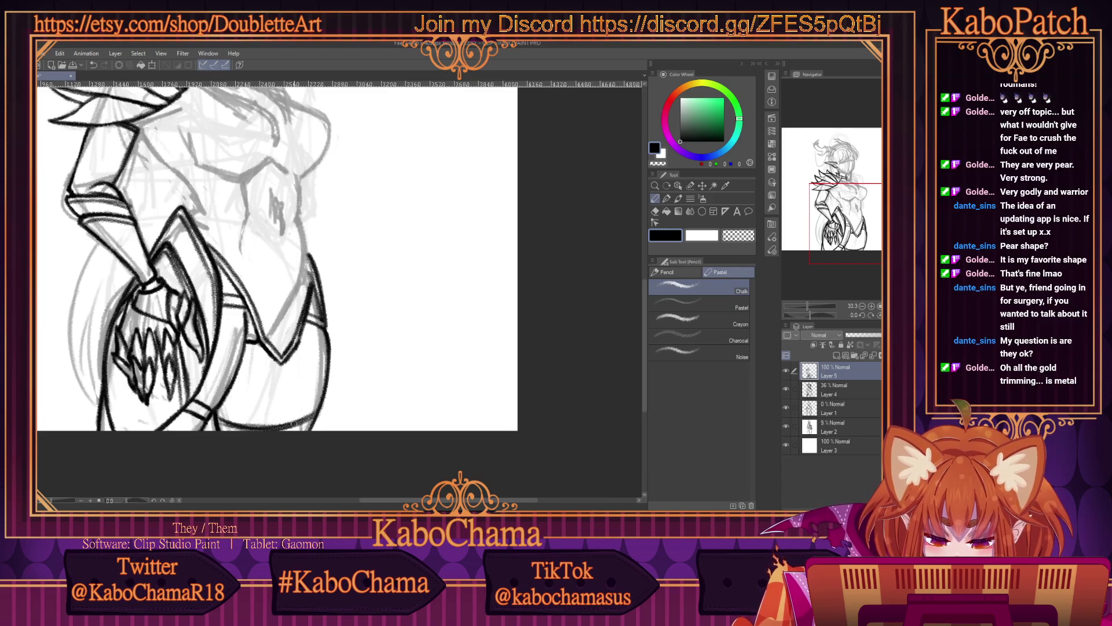
pyautogui.moveTo(320, 406)
pyautogui.mouseDown()
pyautogui.moveTo(277, 423)
pyautogui.moveTo(245, 418)
pyautogui.moveTo(261, 416)
pyautogui.mouseUp()
pyautogui.moveTo(323, 394); pyautogui.dragTo(224, 415)
pyautogui.moveTo(233, 408); pyautogui.dragTo(220, 412)
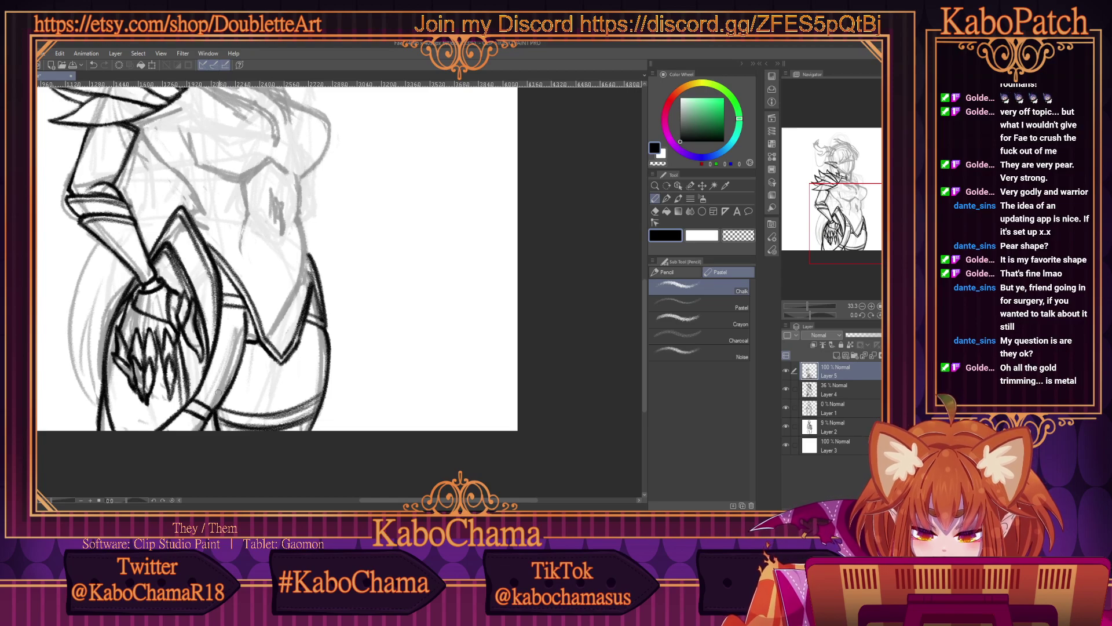
pyautogui.moveTo(220, 409)
pyautogui.mouseDown()
pyautogui.moveTo(283, 416)
pyautogui.moveTo(272, 416)
pyautogui.moveTo(323, 397)
pyautogui.moveTo(246, 421)
pyautogui.moveTo(320, 412)
pyautogui.moveTo(239, 429)
pyautogui.moveTo(260, 421)
pyautogui.mouseUp()
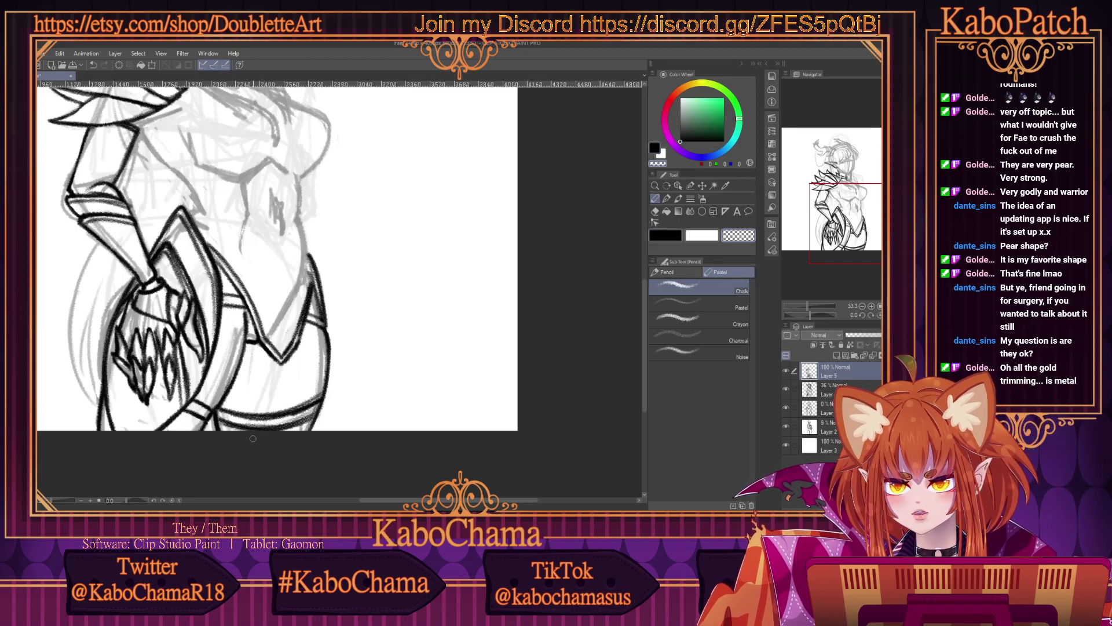
# Erase the rough chalk inside the thigh strap and the excess at both of its ends with transparent color.
pyautogui.scroll(2, 248, 435)
pyautogui.moveTo(273, 417); pyautogui.dragTo(222, 381)
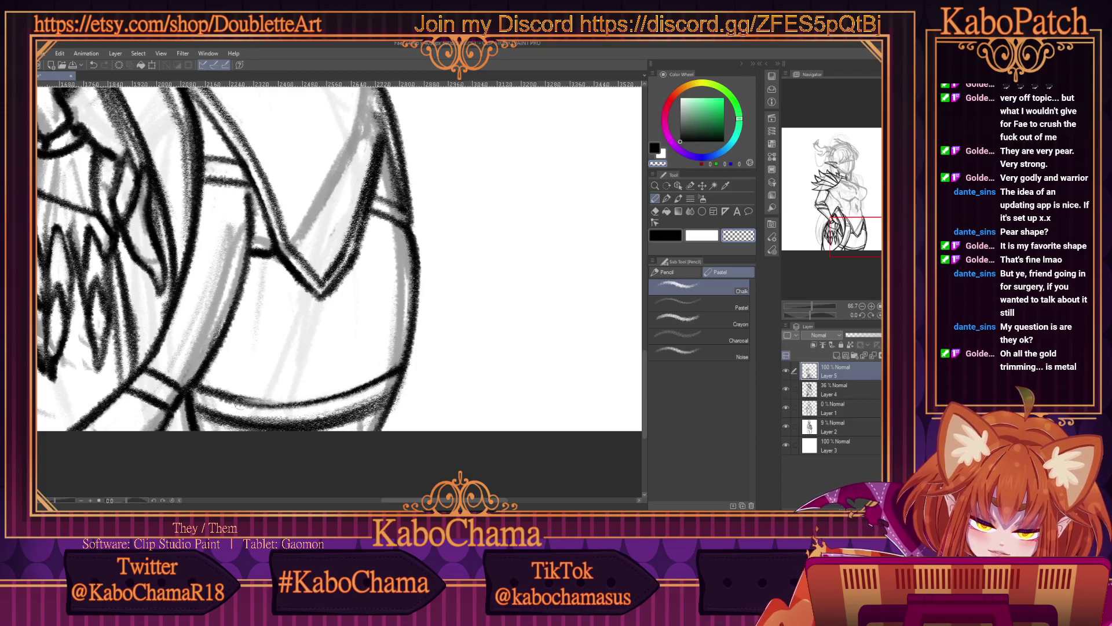
pyautogui.moveTo(371, 400)
pyautogui.mouseDown()
pyautogui.moveTo(287, 416)
pyautogui.moveTo(389, 389)
pyautogui.moveTo(300, 417)
pyautogui.moveTo(242, 413)
pyautogui.moveTo(311, 417)
pyautogui.moveTo(203, 398)
pyautogui.moveTo(245, 417)
pyautogui.moveTo(239, 408)
pyautogui.moveTo(428, 368)
pyautogui.moveTo(321, 429)
pyautogui.moveTo(298, 433)
pyautogui.moveTo(379, 413)
pyautogui.moveTo(302, 432)
pyautogui.moveTo(224, 414)
pyautogui.moveTo(306, 420)
pyautogui.moveTo(276, 434)
pyautogui.moveTo(336, 425)
pyautogui.moveTo(196, 421)
pyautogui.moveTo(318, 430)
pyautogui.moveTo(202, 418)
pyautogui.moveTo(247, 416)
pyautogui.mouseUp()
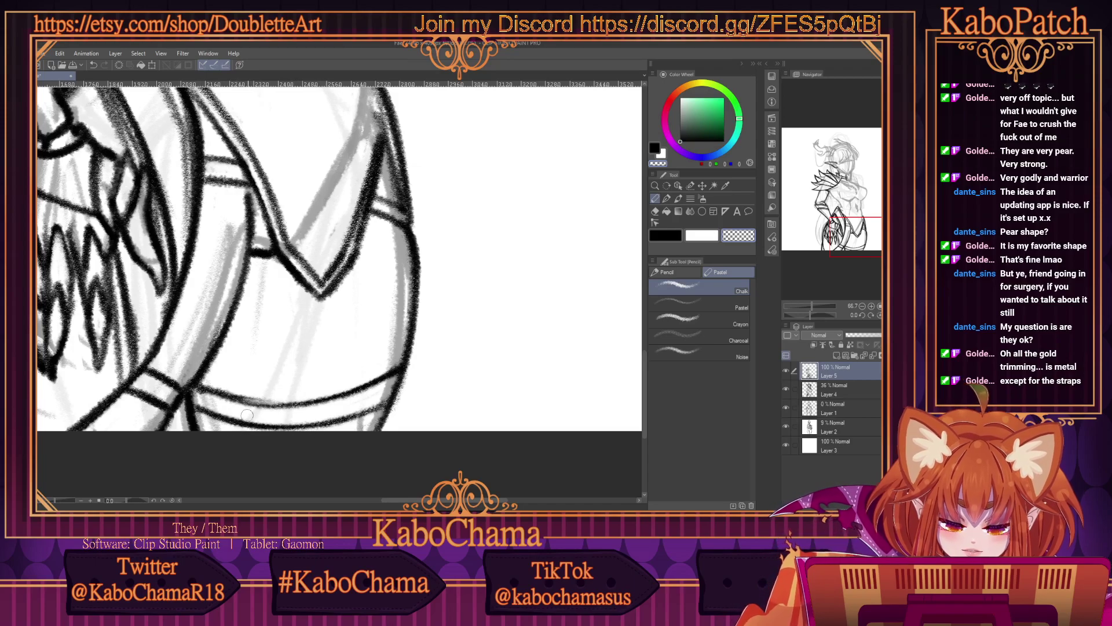
pyautogui.moveTo(386, 396)
pyautogui.mouseDown()
pyautogui.moveTo(394, 377)
pyautogui.moveTo(380, 405)
pyautogui.moveTo(400, 371)
pyautogui.moveTo(388, 409)
pyautogui.mouseUp()
pyautogui.moveTo(190, 410); pyautogui.dragTo(191, 400)
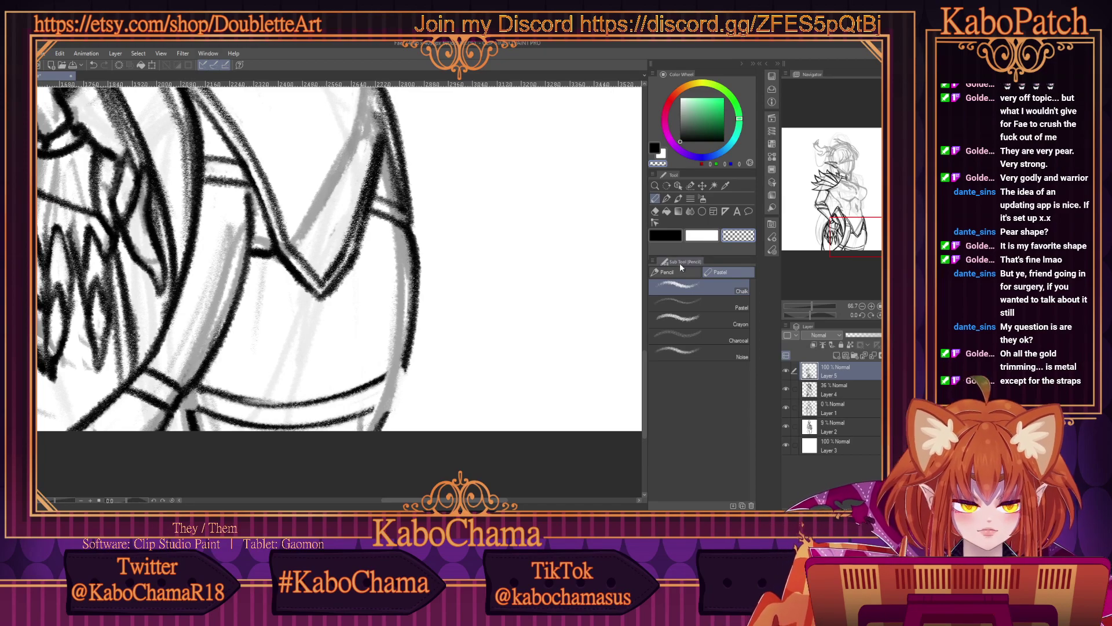
# Redraw the outer thigh contour and the thigh strap's ends in black, trimming the overlapping edge with transparent color.
pyautogui.click(665, 236)
pyautogui.moveTo(356, 398)
pyautogui.mouseDown()
pyautogui.moveTo(397, 375)
pyautogui.moveTo(383, 387)
pyautogui.moveTo(394, 379)
pyautogui.moveTo(391, 397)
pyautogui.moveTo(354, 419)
pyautogui.moveTo(389, 401)
pyautogui.moveTo(408, 281)
pyautogui.mouseUp()
pyautogui.moveTo(387, 405); pyautogui.dragTo(382, 430)
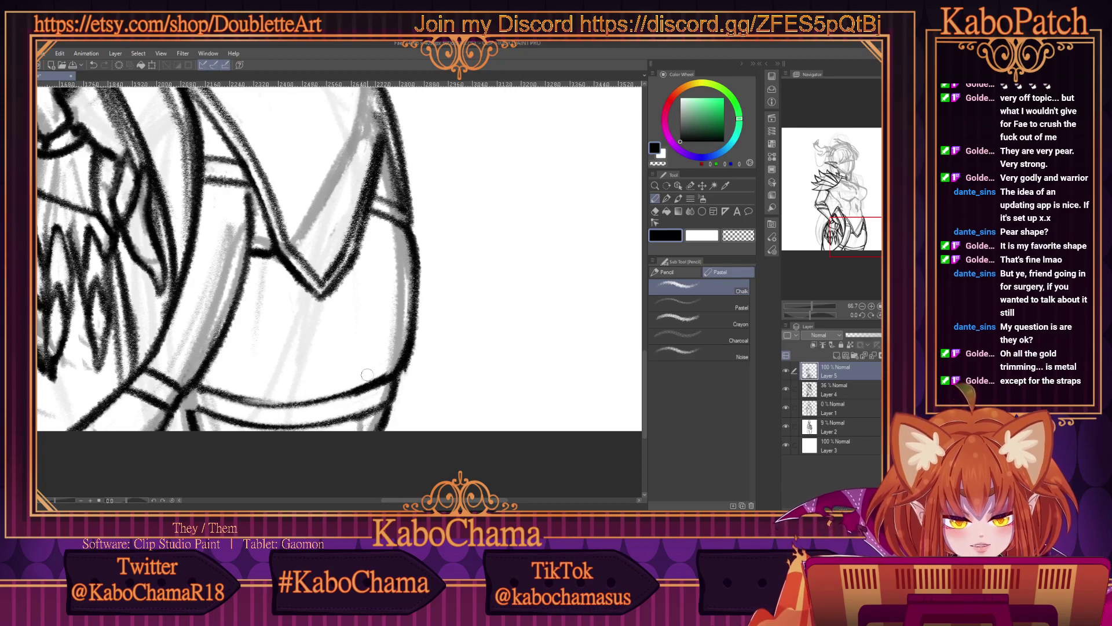
pyautogui.click(738, 235)
pyautogui.moveTo(412, 373)
pyautogui.mouseDown()
pyautogui.moveTo(412, 338)
pyautogui.moveTo(409, 370)
pyautogui.moveTo(348, 389)
pyautogui.moveTo(366, 416)
pyautogui.mouseUp()
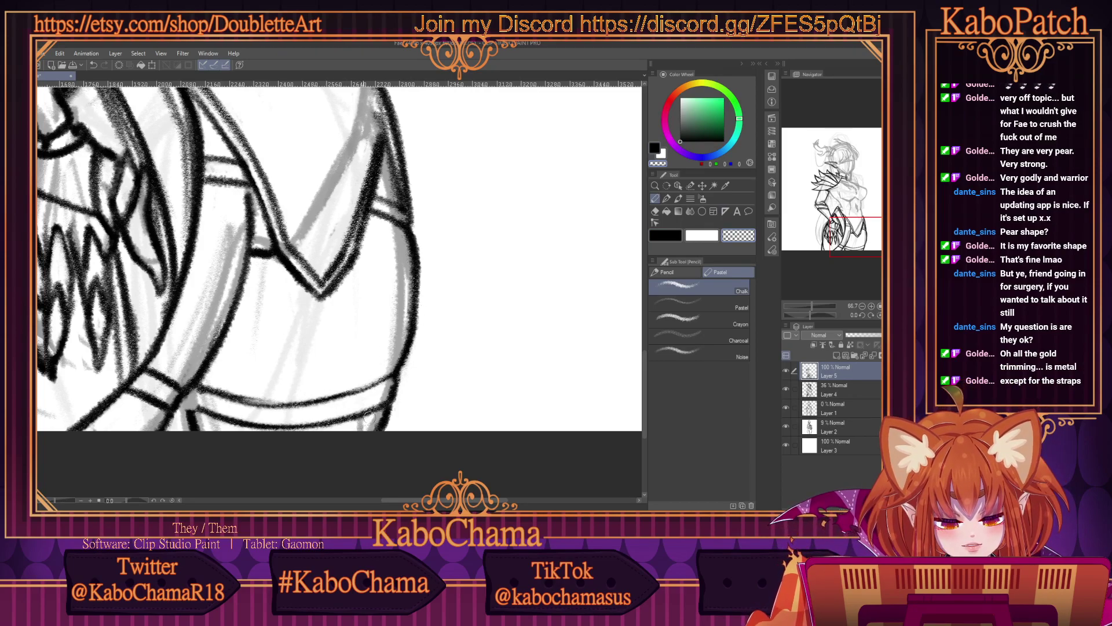
pyautogui.click(665, 236)
pyautogui.moveTo(398, 372)
pyautogui.mouseDown()
pyautogui.moveTo(355, 395)
pyautogui.moveTo(349, 412)
pyautogui.moveTo(408, 333)
pyautogui.mouseUp()
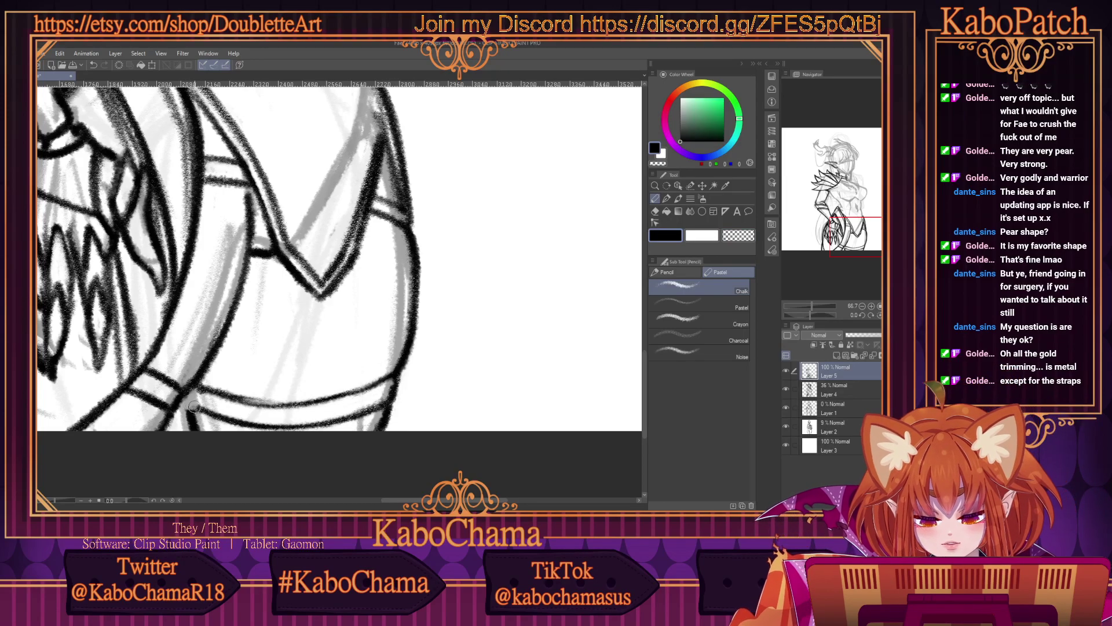
pyautogui.moveTo(194, 408)
pyautogui.mouseDown()
pyautogui.moveTo(193, 432)
pyautogui.moveTo(183, 380)
pyautogui.moveTo(200, 409)
pyautogui.moveTo(192, 396)
pyautogui.moveTo(227, 416)
pyautogui.moveTo(197, 412)
pyautogui.moveTo(201, 435)
pyautogui.mouseUp()
# Reinforce the upper tip of the far hip plate with a black chalk stroke.
pyautogui.click(736, 238)
pyautogui.scroll(-4, 214, 339)
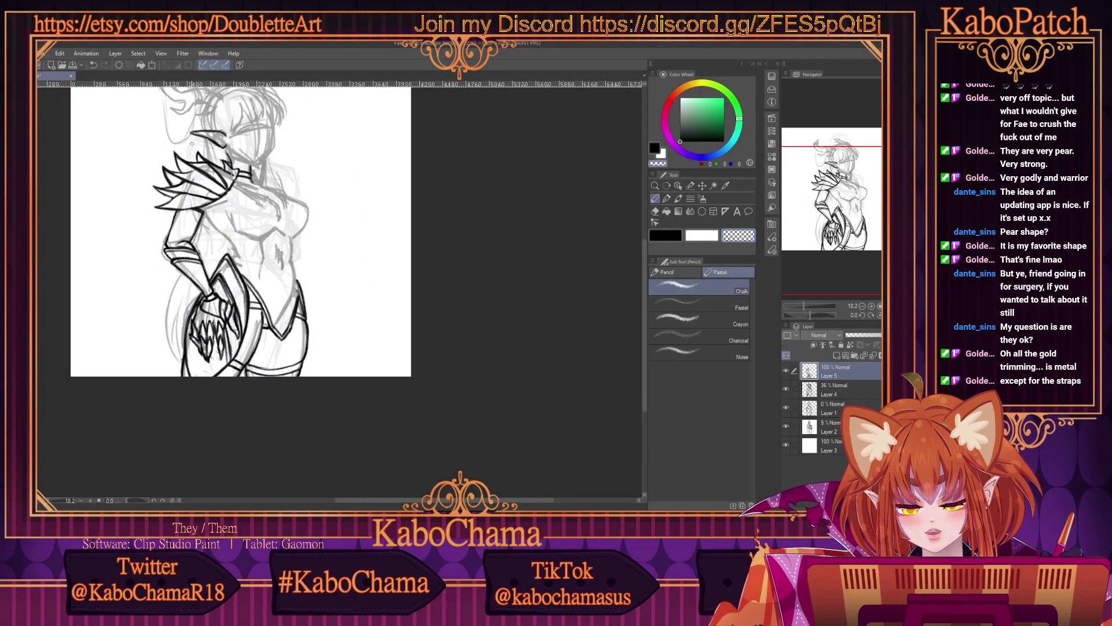
pyautogui.scroll(4, 195, 149)
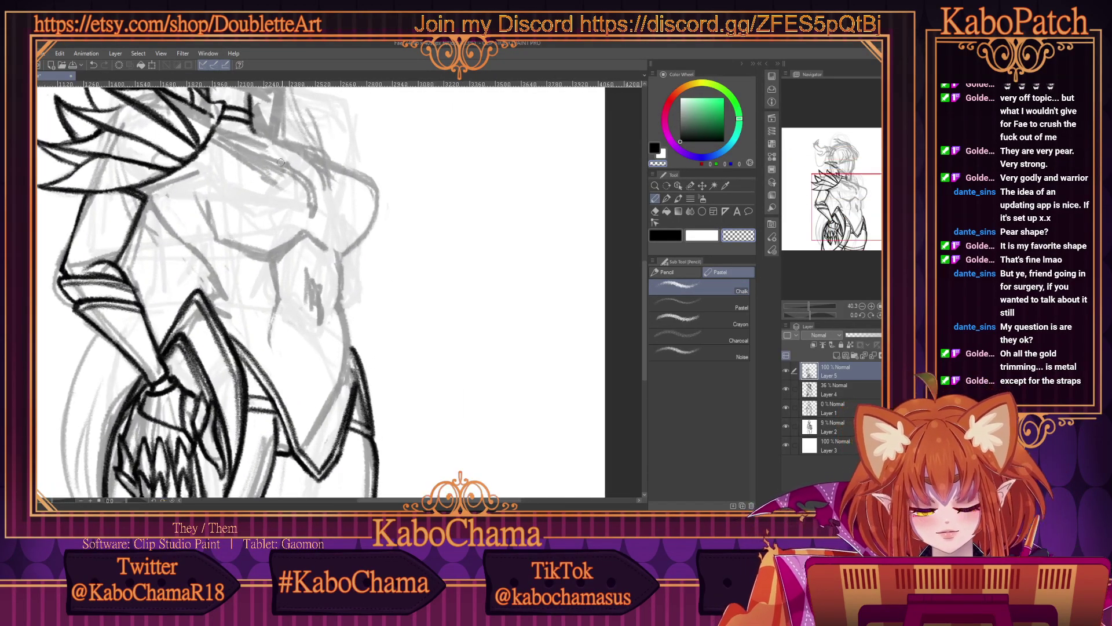
pyautogui.click(666, 236)
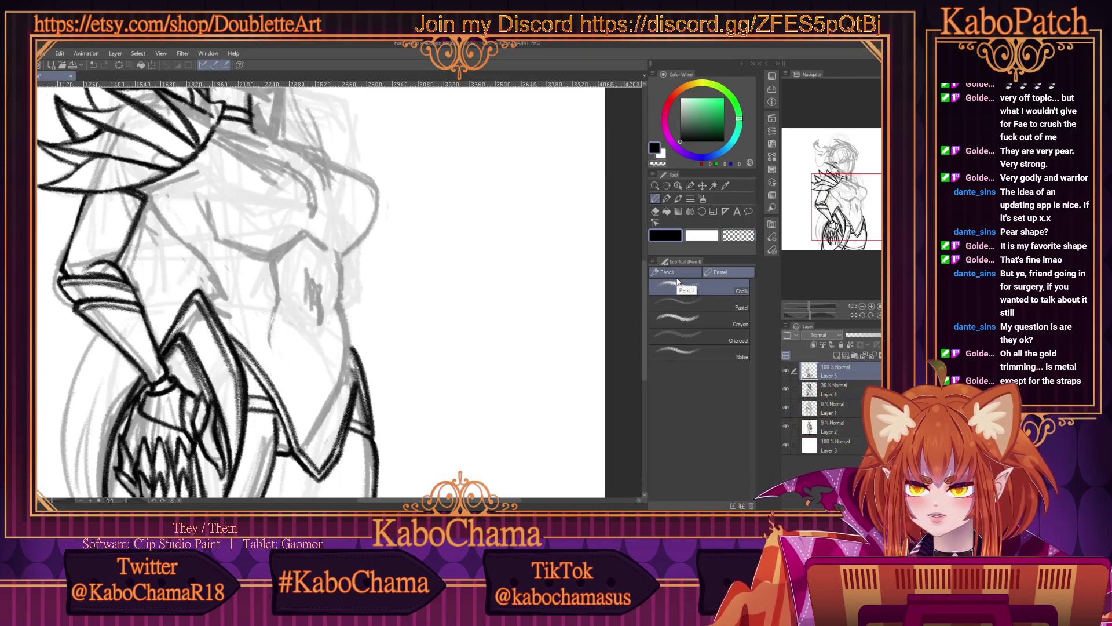
pyautogui.scroll(1, 248, 214)
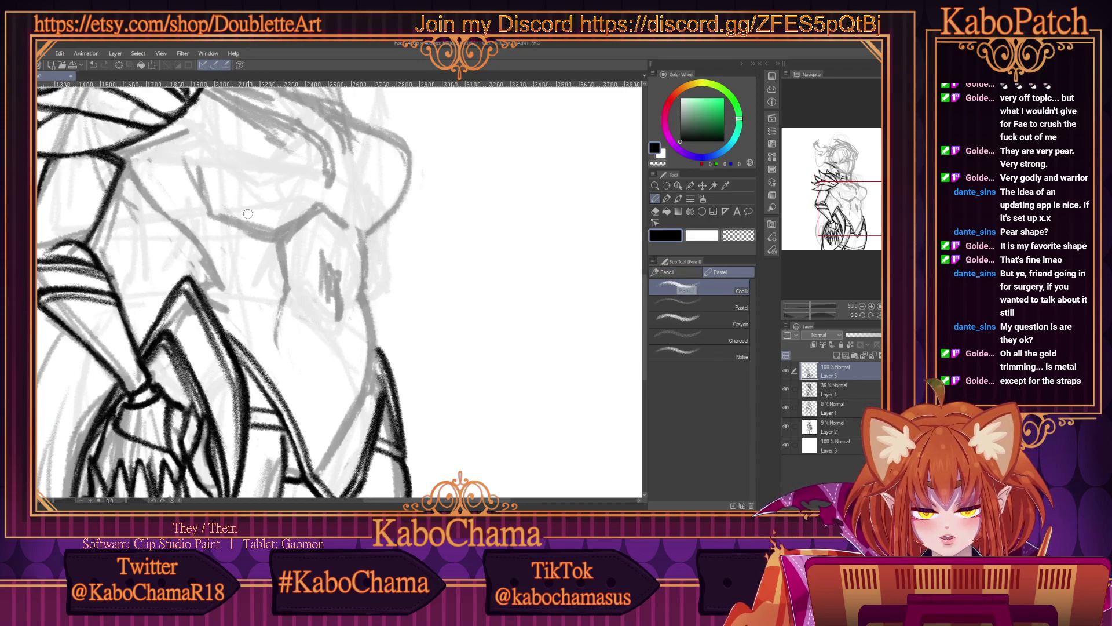
pyautogui.moveTo(383, 403)
pyautogui.mouseDown()
pyautogui.moveTo(382, 355)
pyautogui.moveTo(371, 344)
pyautogui.mouseUp()
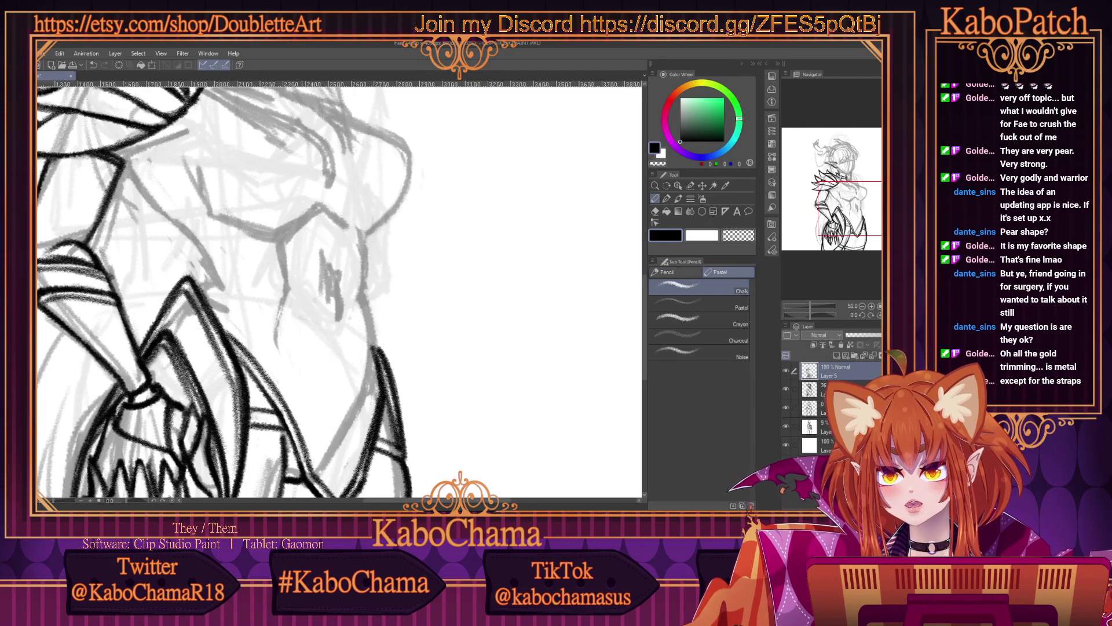
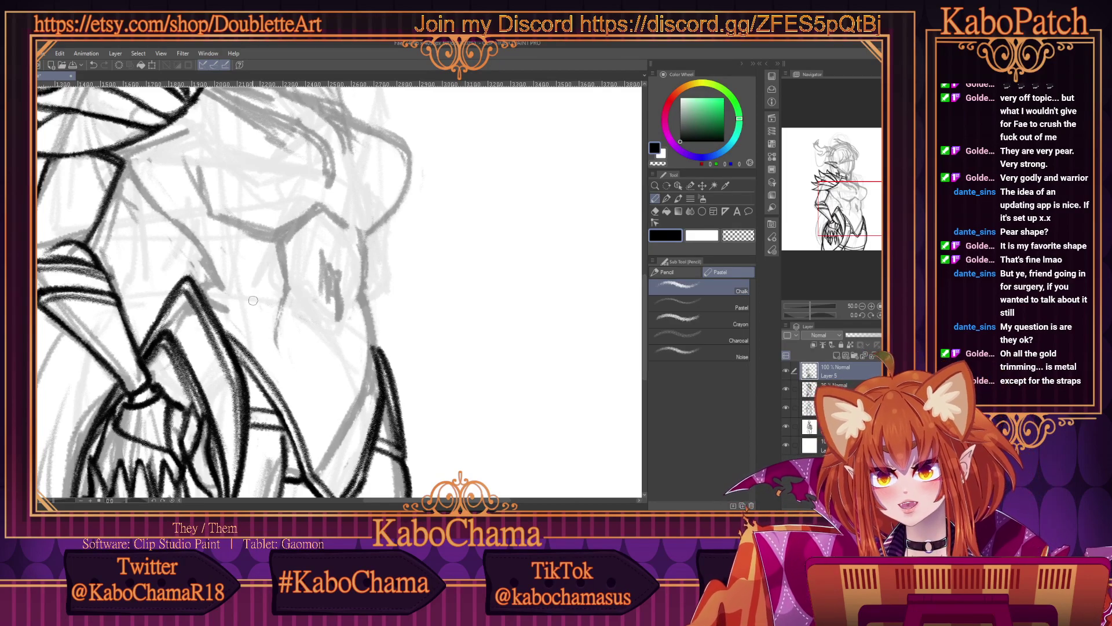
# Ink a narrow belt in black across the waist, from the near hip plate's peak to the far side of the waist.
pyautogui.scroll(2, 253, 300)
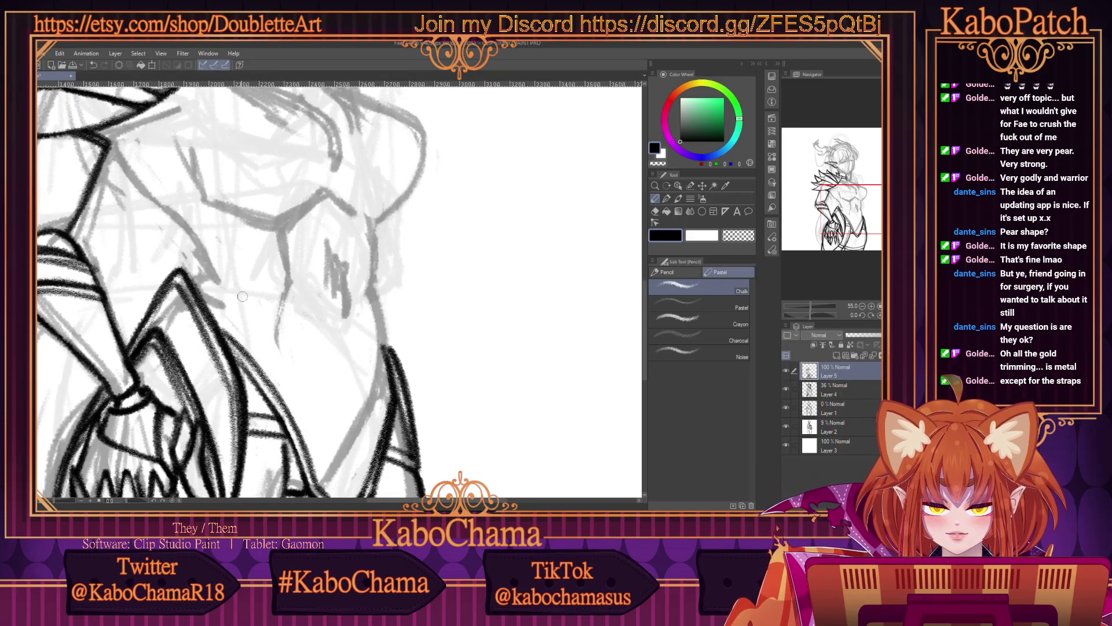
pyautogui.scroll(1, 258, 303)
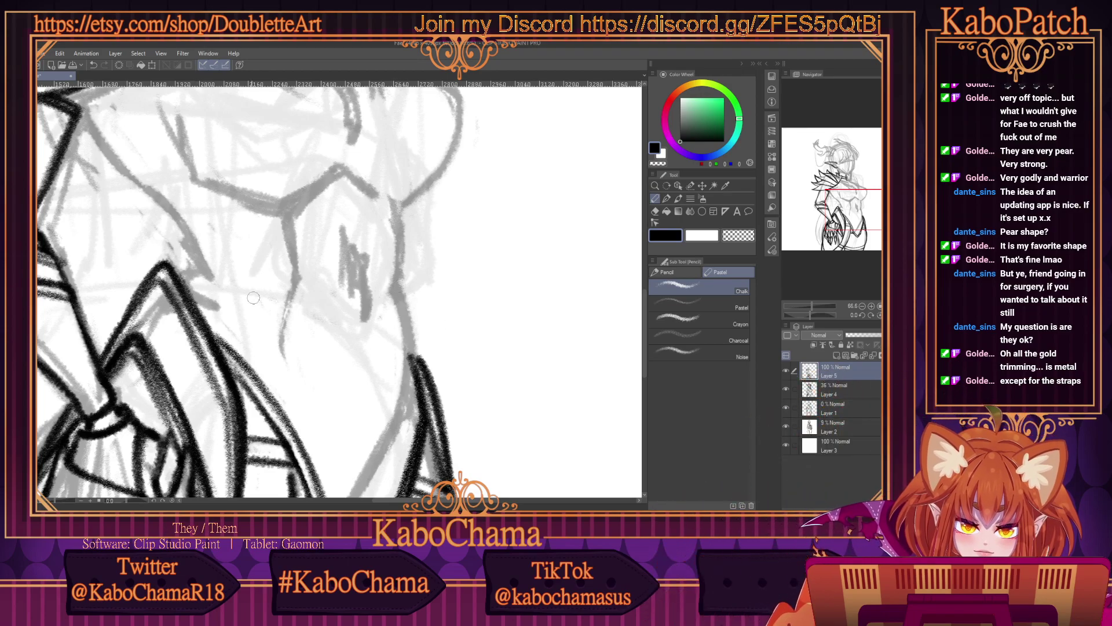
pyautogui.moveTo(207, 284); pyautogui.dragTo(275, 301)
pyautogui.moveTo(197, 279)
pyautogui.mouseDown()
pyautogui.moveTo(295, 306)
pyautogui.moveTo(394, 313)
pyautogui.moveTo(307, 306)
pyautogui.mouseUp()
pyautogui.moveTo(405, 305)
pyautogui.mouseDown()
pyautogui.moveTo(410, 339)
pyautogui.moveTo(409, 316)
pyautogui.moveTo(325, 330)
pyautogui.moveTo(394, 331)
pyautogui.moveTo(284, 324)
pyautogui.moveTo(197, 289)
pyautogui.moveTo(180, 271)
pyautogui.moveTo(294, 309)
pyautogui.moveTo(415, 312)
pyautogui.moveTo(411, 329)
pyautogui.moveTo(291, 325)
pyautogui.mouseUp()
# Trim the belt's far end and clean up the inside of its outline with transparent color, reinforcing the lower line in black.
pyautogui.click(738, 235)
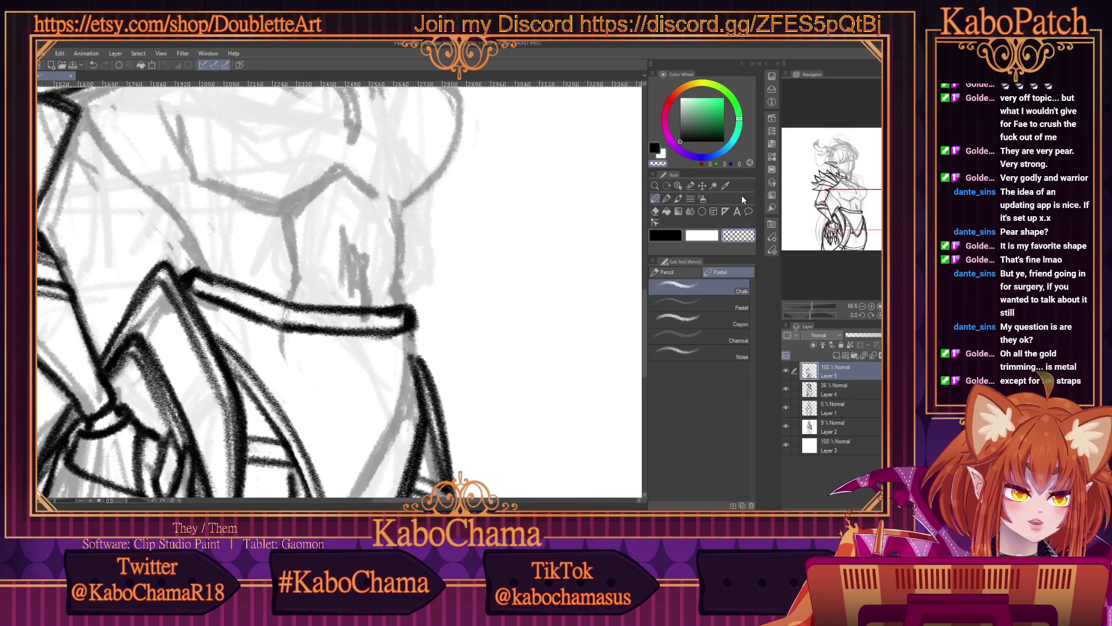
pyautogui.moveTo(415, 331)
pyautogui.mouseDown()
pyautogui.moveTo(408, 299)
pyautogui.moveTo(399, 317)
pyautogui.moveTo(377, 318)
pyautogui.mouseUp()
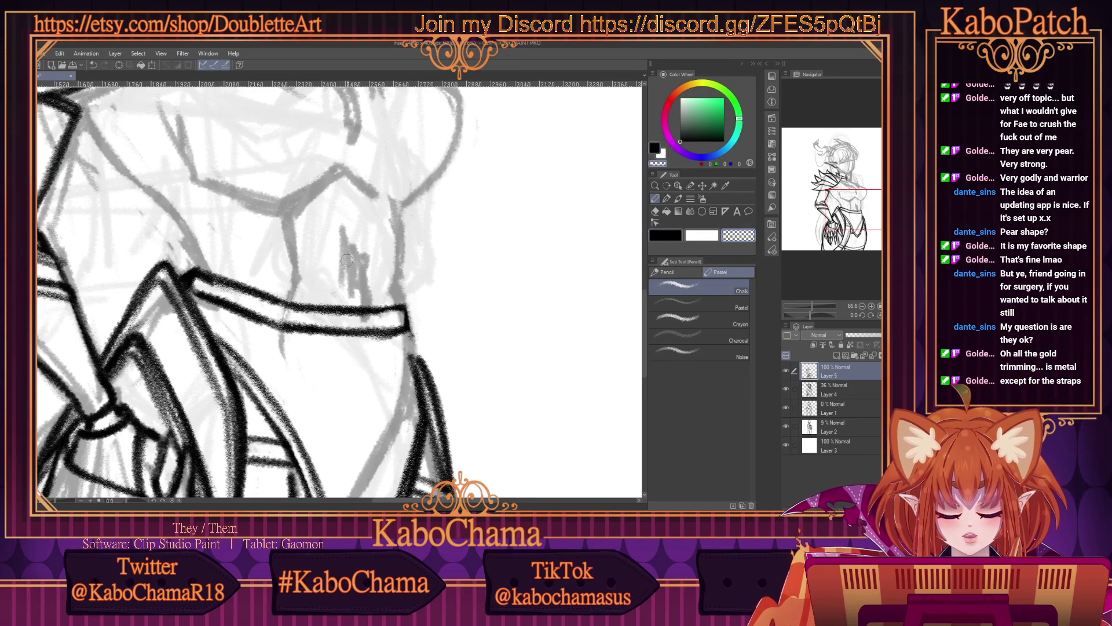
pyautogui.moveTo(294, 309)
pyautogui.mouseDown()
pyautogui.moveTo(385, 325)
pyautogui.moveTo(304, 323)
pyautogui.moveTo(417, 337)
pyautogui.moveTo(276, 339)
pyautogui.moveTo(423, 336)
pyautogui.moveTo(404, 325)
pyautogui.moveTo(292, 322)
pyautogui.mouseUp()
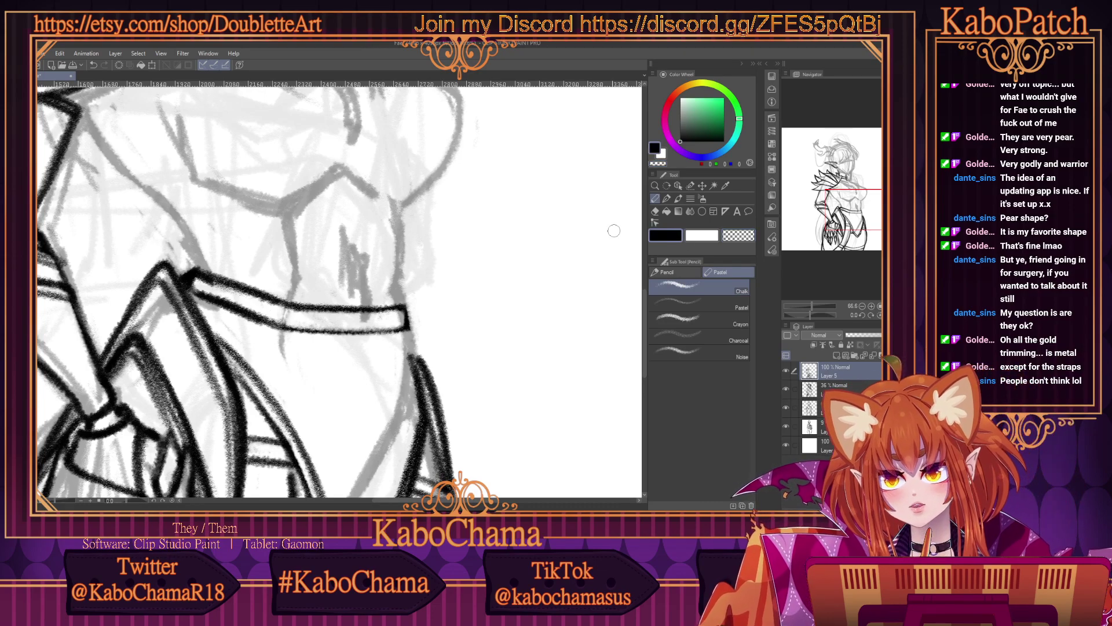
pyautogui.moveTo(285, 323)
pyautogui.mouseDown()
pyautogui.moveTo(404, 323)
pyautogui.moveTo(288, 326)
pyautogui.moveTo(195, 280)
pyautogui.mouseUp()
pyautogui.click(740, 236)
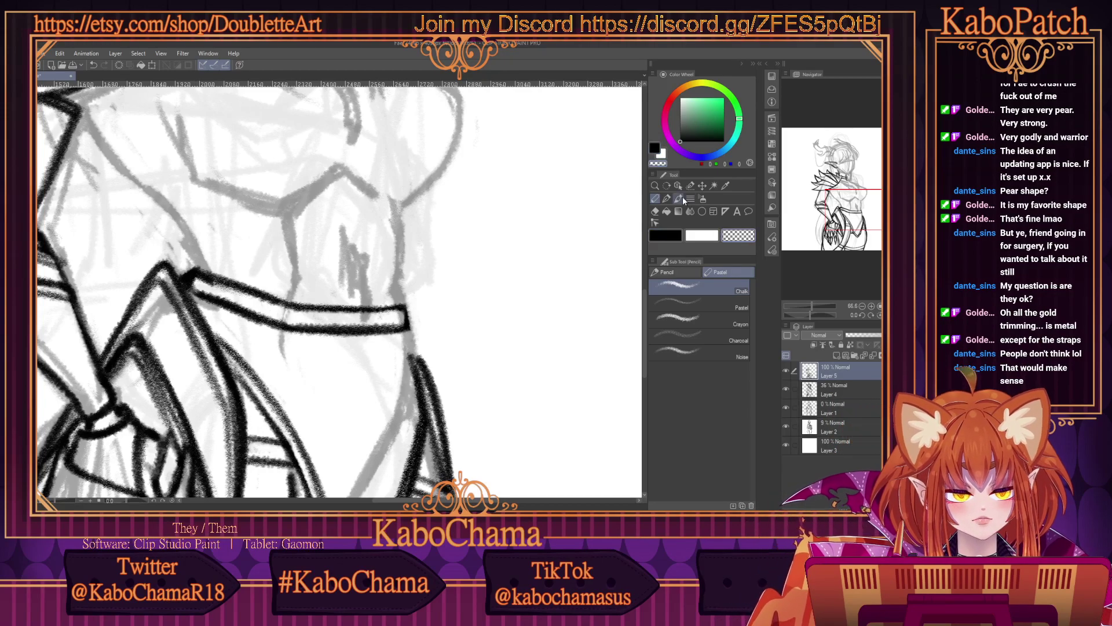
pyautogui.moveTo(287, 318)
pyautogui.mouseDown()
pyautogui.moveTo(214, 287)
pyautogui.moveTo(298, 303)
pyautogui.moveTo(239, 281)
pyautogui.moveTo(289, 296)
pyautogui.moveTo(204, 265)
pyautogui.moveTo(281, 329)
pyautogui.moveTo(207, 297)
pyautogui.moveTo(289, 322)
pyautogui.moveTo(197, 288)
pyautogui.mouseUp()
# Redraw the belt's upper and lower lines in black along its half nearest the hip plate.
pyautogui.click(661, 236)
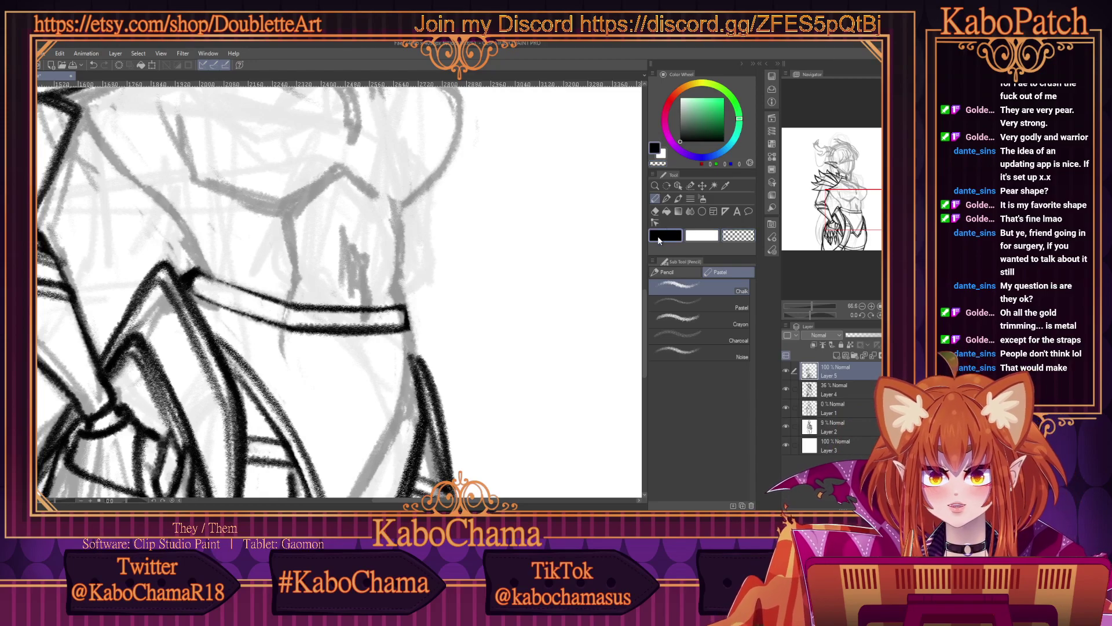
pyautogui.moveTo(197, 275)
pyautogui.mouseDown()
pyautogui.moveTo(289, 302)
pyautogui.moveTo(187, 285)
pyautogui.moveTo(260, 321)
pyautogui.mouseUp()
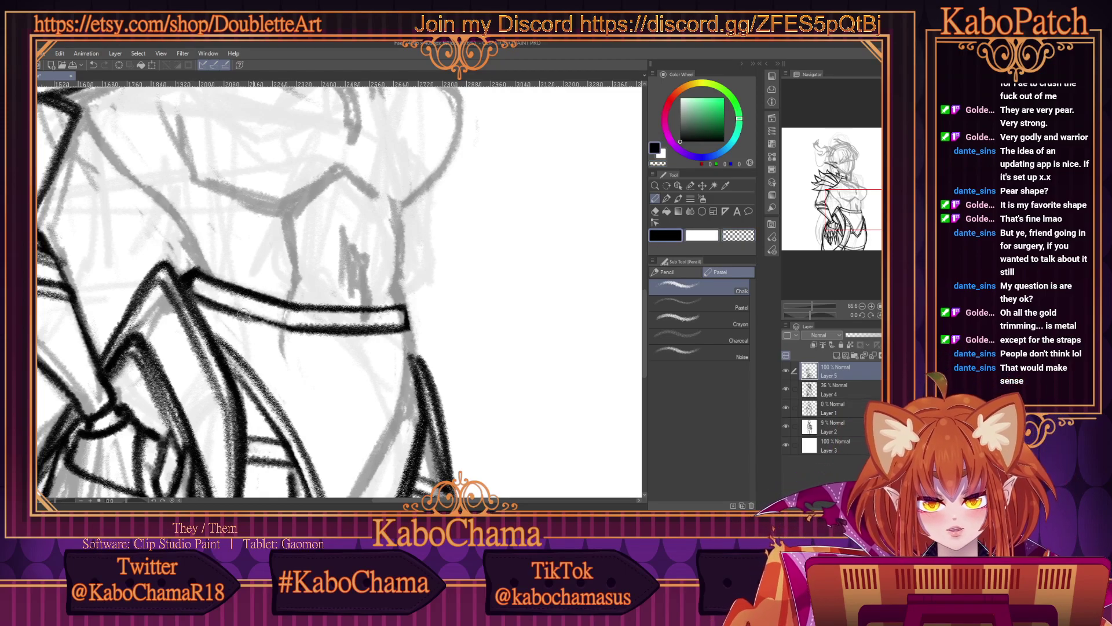
pyautogui.moveTo(203, 296); pyautogui.dragTo(310, 336)
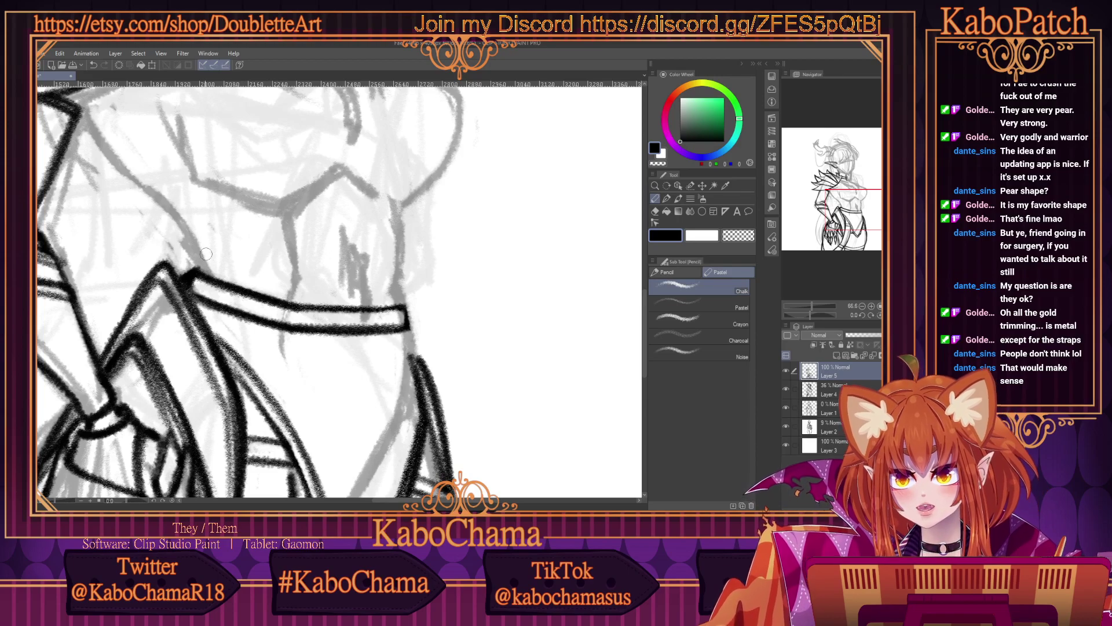
# Thin the belt's near end and outer edges with transparent color, and re-ink its far end in black.
pyautogui.press('c')
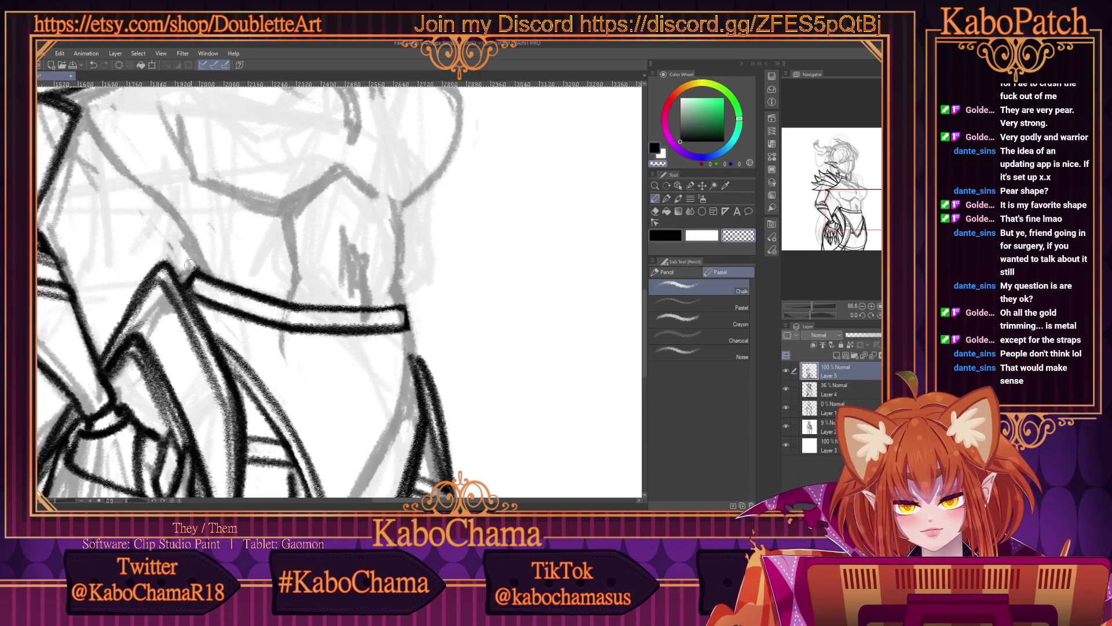
pyautogui.moveTo(191, 265)
pyautogui.mouseDown()
pyautogui.moveTo(183, 278)
pyautogui.moveTo(197, 264)
pyautogui.moveTo(184, 262)
pyautogui.mouseUp()
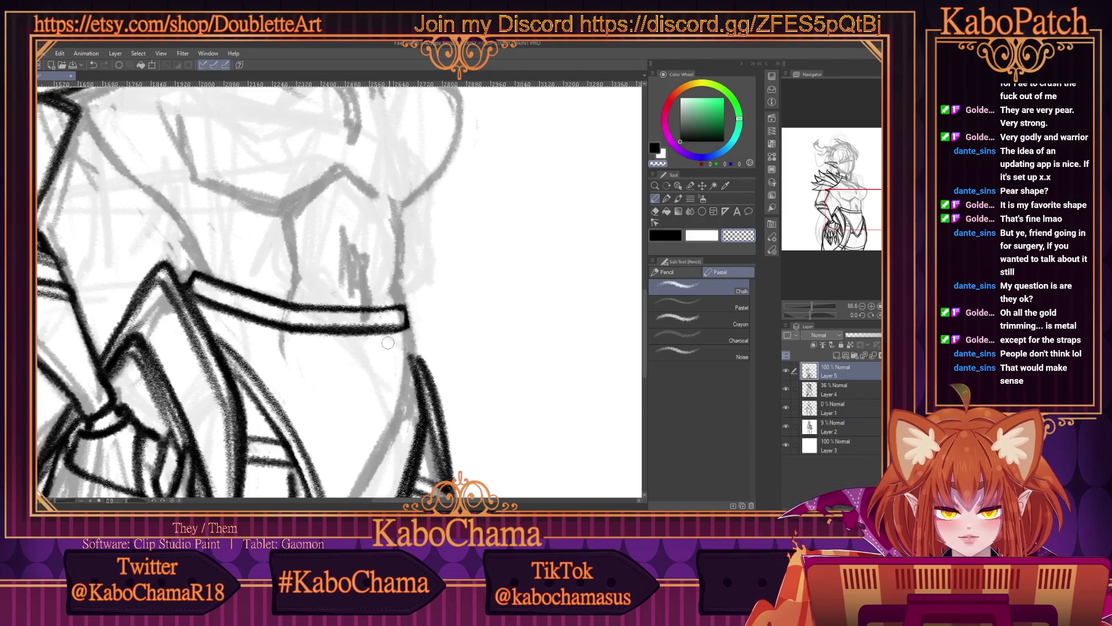
pyautogui.moveTo(387, 343)
pyautogui.mouseDown()
pyautogui.moveTo(402, 327)
pyautogui.moveTo(267, 329)
pyautogui.moveTo(348, 334)
pyautogui.moveTo(354, 318)
pyautogui.moveTo(282, 316)
pyautogui.moveTo(394, 319)
pyautogui.moveTo(257, 315)
pyautogui.moveTo(284, 304)
pyautogui.mouseUp()
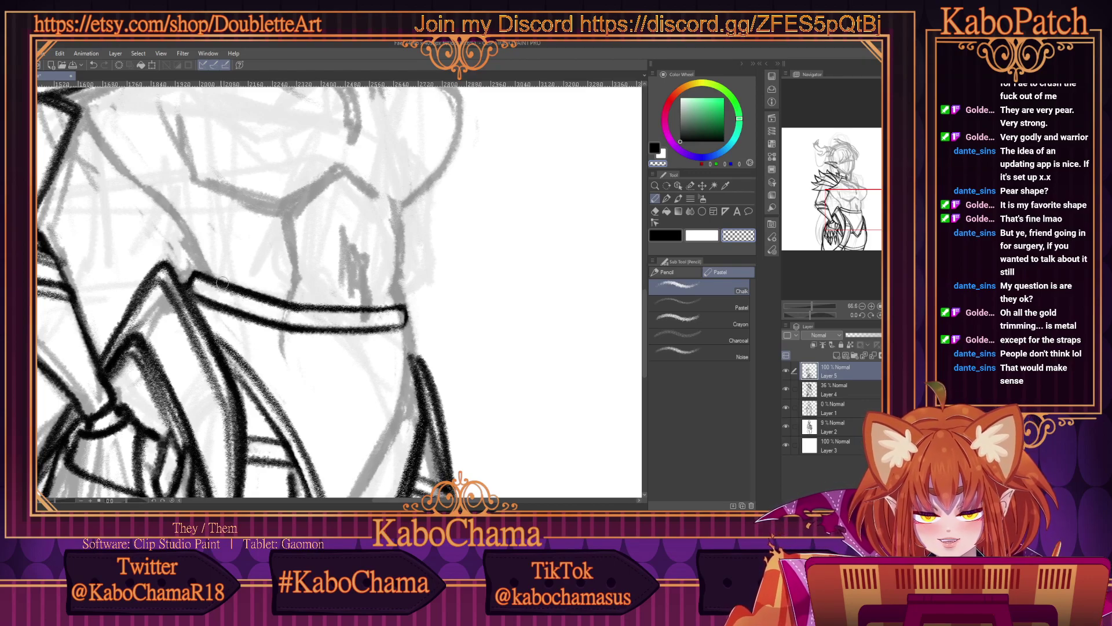
pyautogui.press('c')
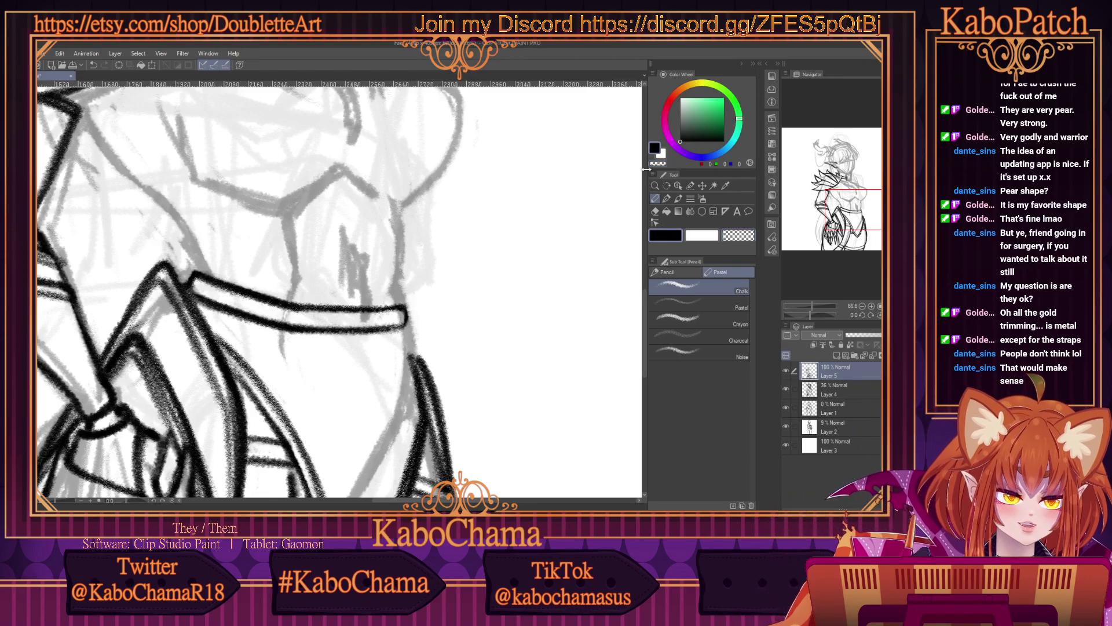
pyautogui.moveTo(401, 313)
pyautogui.mouseDown()
pyautogui.moveTo(407, 321)
pyautogui.moveTo(391, 329)
pyautogui.mouseUp()
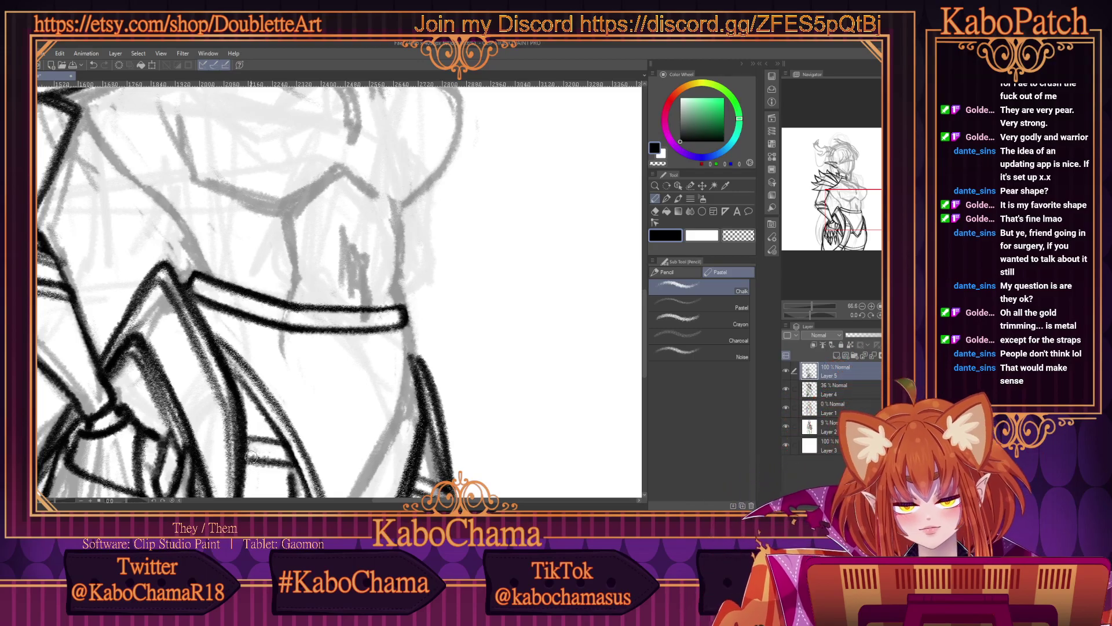
# Ink a thick curved black line across the torso just below the chest.
pyautogui.scroll(-5, 241, 445)
pyautogui.scroll(3, 154, 335)
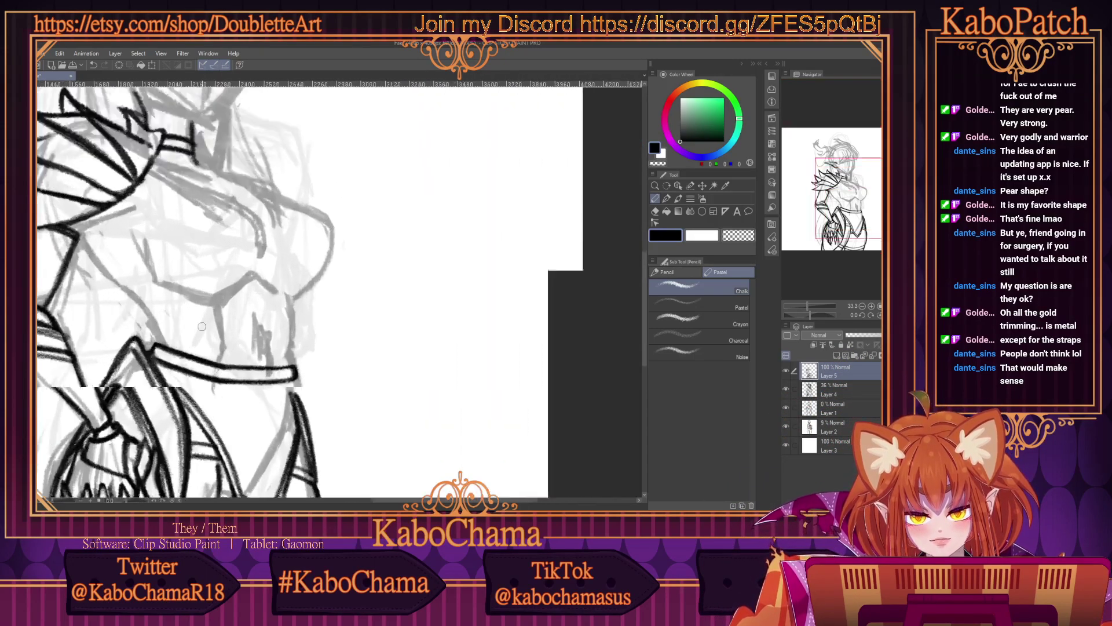
pyautogui.scroll(2, 119, 281)
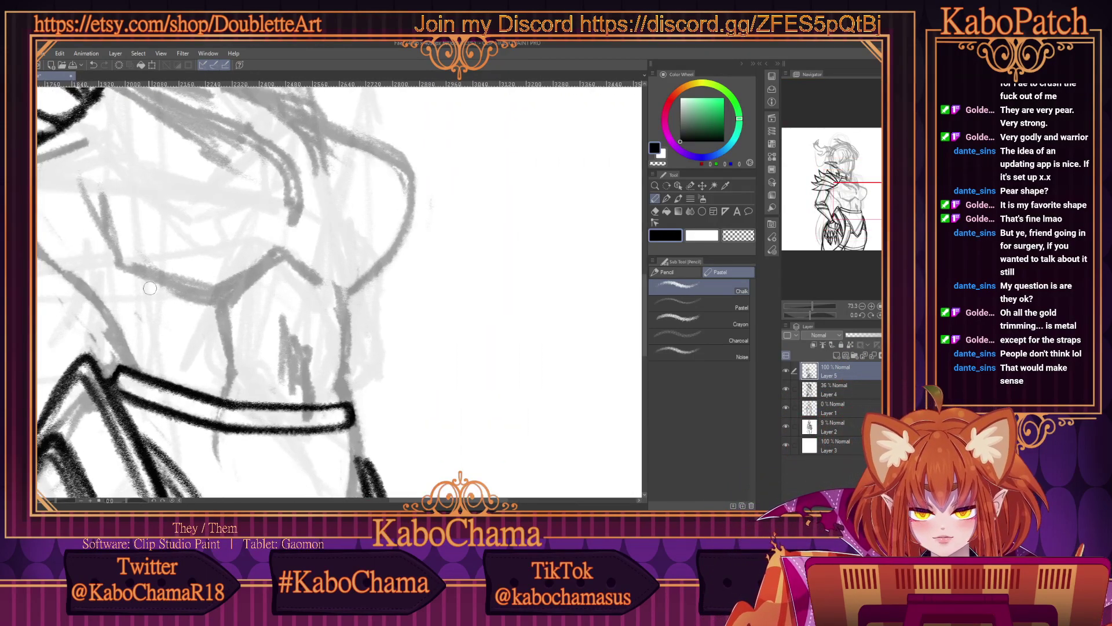
pyautogui.moveTo(344, 297)
pyautogui.mouseDown()
pyautogui.moveTo(215, 303)
pyautogui.moveTo(346, 297)
pyautogui.moveTo(241, 282)
pyautogui.moveTo(332, 285)
pyautogui.moveTo(117, 303)
pyautogui.moveTo(200, 310)
pyautogui.moveTo(105, 323)
pyautogui.moveTo(270, 278)
pyautogui.moveTo(318, 282)
pyautogui.moveTo(256, 280)
pyautogui.moveTo(346, 298)
pyautogui.mouseUp()
pyautogui.scroll(-3, 346, 298)
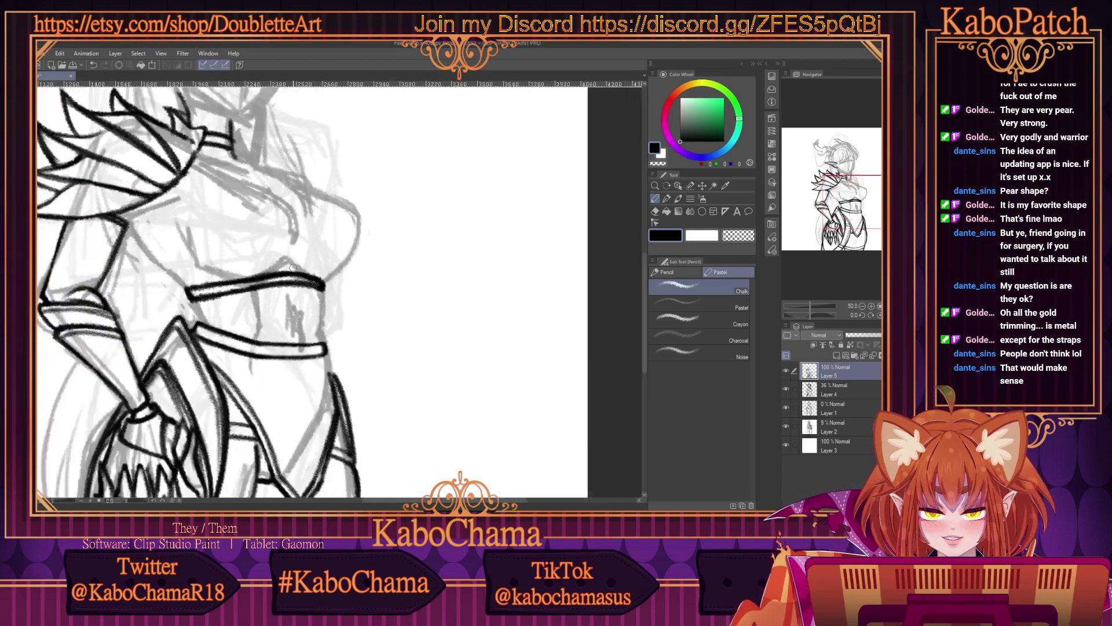
# Clean up the torso band's near end, the inside of its outline and its far end with transparent color.
pyautogui.press('c')
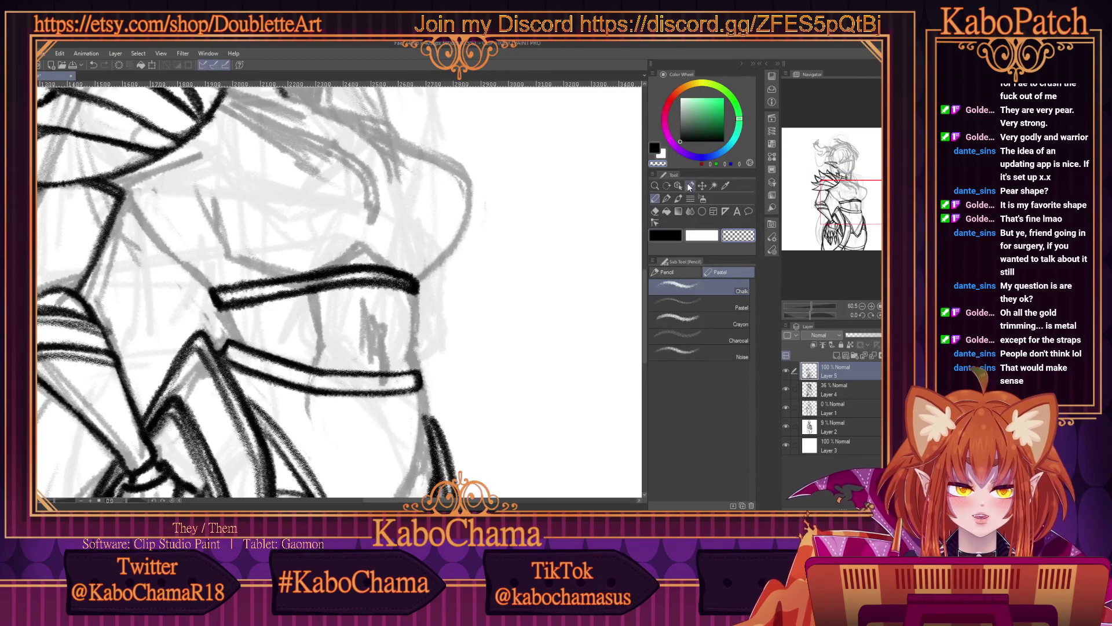
pyautogui.scroll(2, 216, 302)
pyautogui.moveTo(215, 302)
pyautogui.mouseDown()
pyautogui.moveTo(230, 308)
pyautogui.moveTo(215, 310)
pyautogui.moveTo(223, 322)
pyautogui.mouseUp()
pyautogui.moveTo(215, 283); pyautogui.dragTo(226, 318)
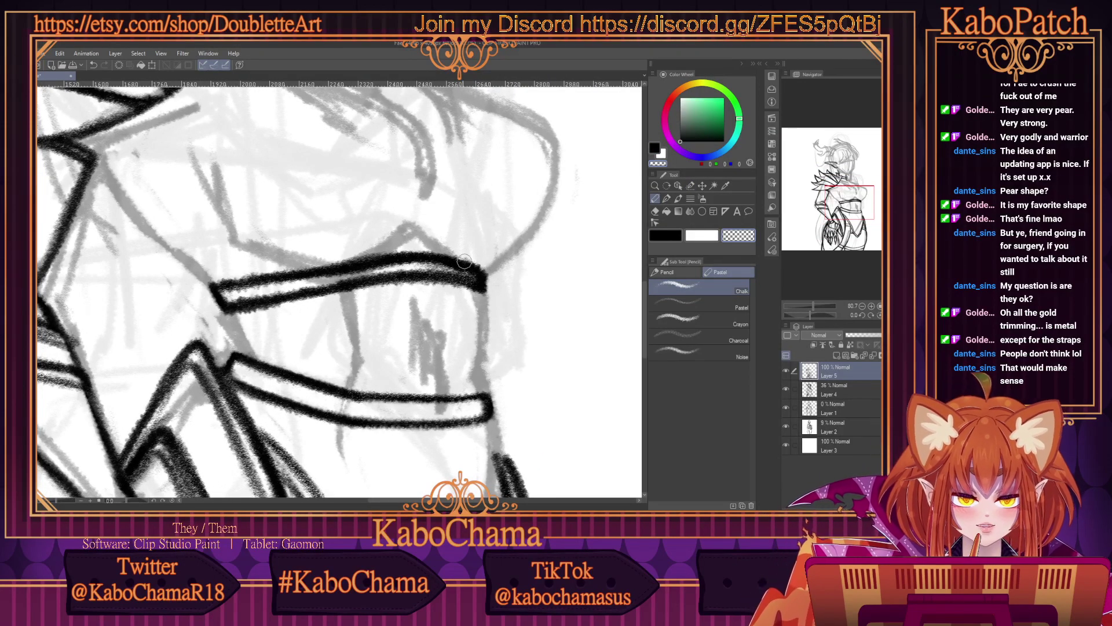
pyautogui.moveTo(331, 272)
pyautogui.mouseDown()
pyautogui.moveTo(411, 261)
pyautogui.moveTo(449, 262)
pyautogui.moveTo(436, 263)
pyautogui.moveTo(473, 278)
pyautogui.moveTo(334, 272)
pyautogui.moveTo(447, 271)
pyautogui.moveTo(295, 281)
pyautogui.moveTo(349, 271)
pyautogui.moveTo(228, 296)
pyautogui.moveTo(283, 290)
pyautogui.moveTo(232, 301)
pyautogui.mouseUp()
pyautogui.moveTo(468, 275)
pyautogui.mouseDown()
pyautogui.moveTo(478, 283)
pyautogui.moveTo(469, 270)
pyautogui.mouseUp()
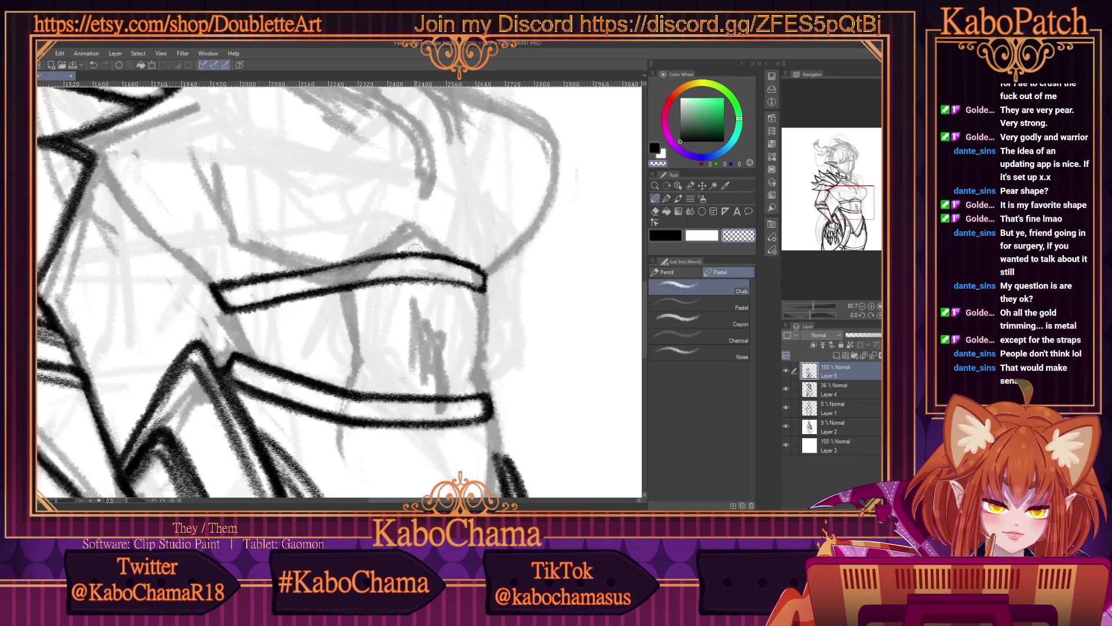
# Reinforce the torso band's upper and lower lines in black along its length.
pyautogui.press('c')
pyautogui.moveTo(223, 290); pyautogui.dragTo(360, 259)
pyautogui.moveTo(272, 277); pyautogui.dragTo(442, 256)
pyautogui.moveTo(365, 261)
pyautogui.mouseDown()
pyautogui.moveTo(481, 267)
pyautogui.moveTo(487, 287)
pyautogui.moveTo(386, 285)
pyautogui.mouseUp()
pyautogui.moveTo(465, 289)
pyautogui.mouseDown()
pyautogui.moveTo(299, 295)
pyautogui.moveTo(458, 290)
pyautogui.mouseUp()
# Thin the torso band's upper and lower lines with transparent color.
pyautogui.click(735, 235)
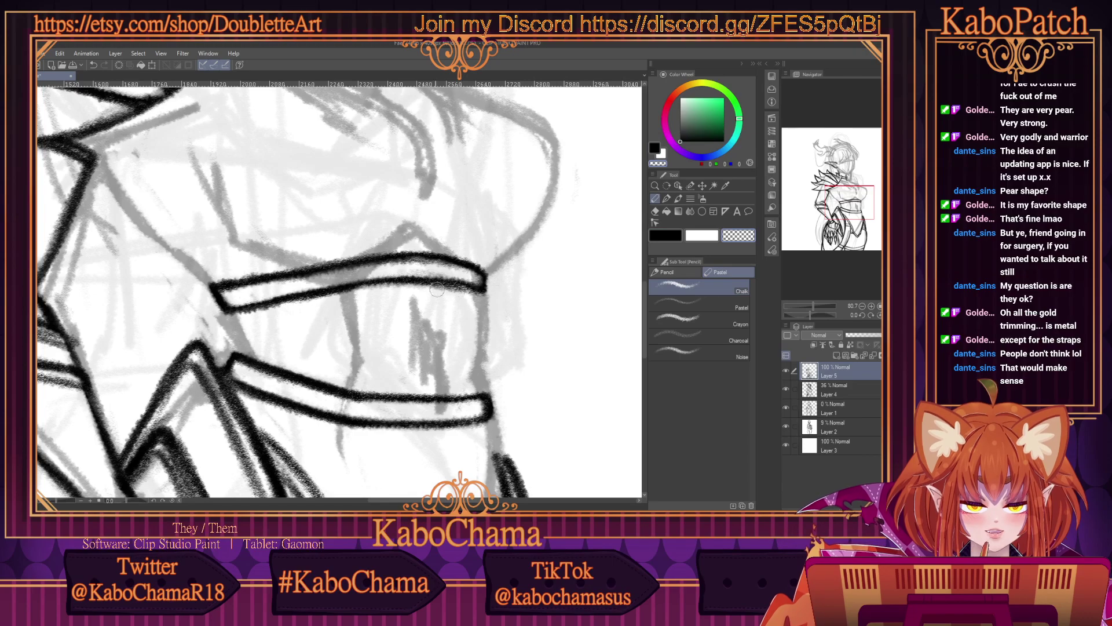
pyautogui.moveTo(387, 286)
pyautogui.mouseDown()
pyautogui.moveTo(490, 296)
pyautogui.moveTo(379, 260)
pyautogui.mouseUp()
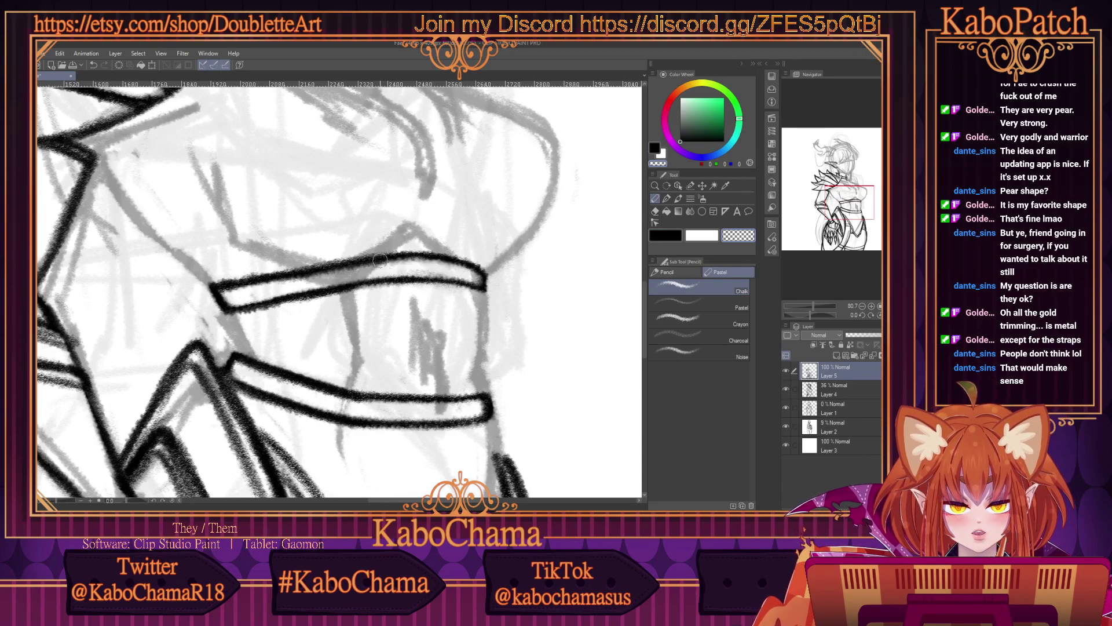
pyautogui.moveTo(473, 275); pyautogui.dragTo(345, 273)
pyautogui.moveTo(423, 262)
pyautogui.mouseDown()
pyautogui.moveTo(211, 282)
pyautogui.moveTo(274, 266)
pyautogui.mouseUp()
# Ink the waist's far side contour in black from the torso band down to the belt.
pyautogui.scroll(-3, 216, 309)
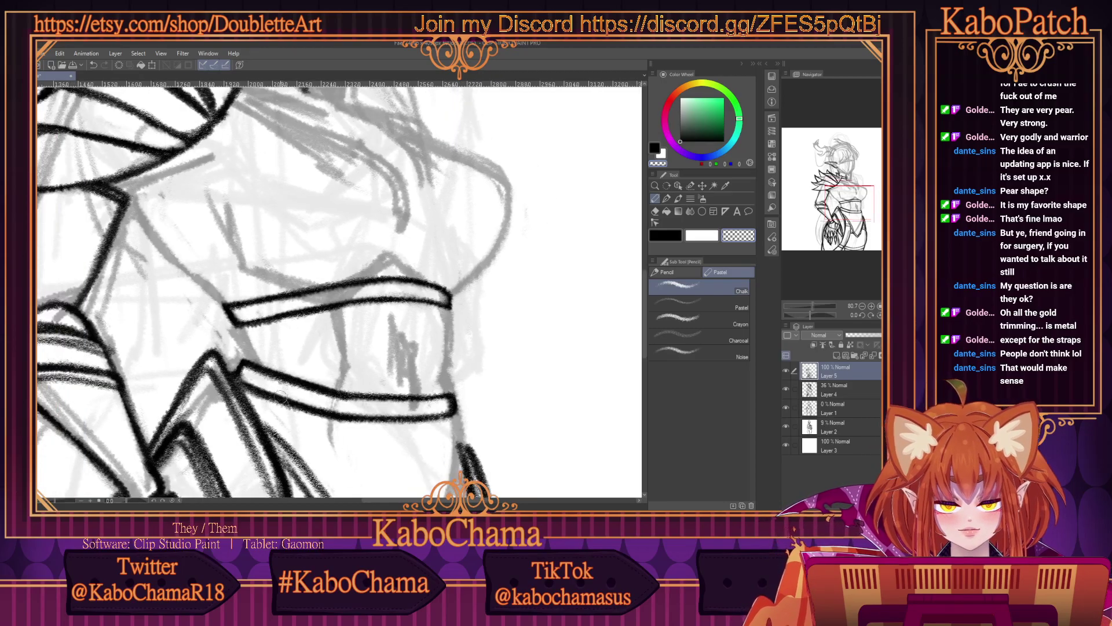
pyautogui.scroll(-4, 216, 309)
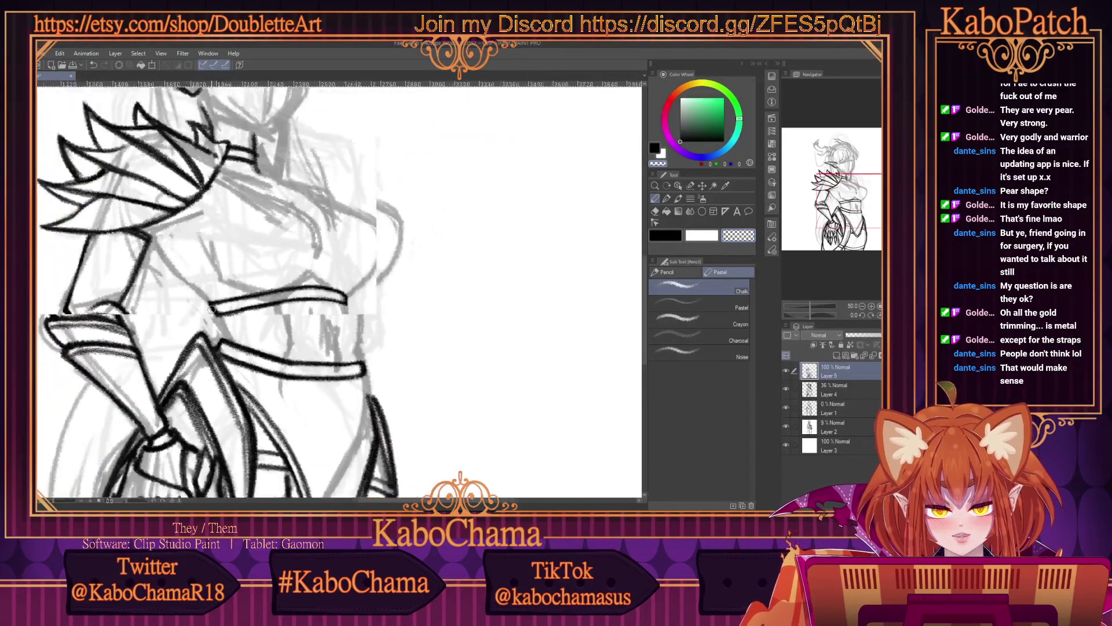
pyautogui.scroll(4, 158, 315)
pyautogui.scroll(2, 157, 315)
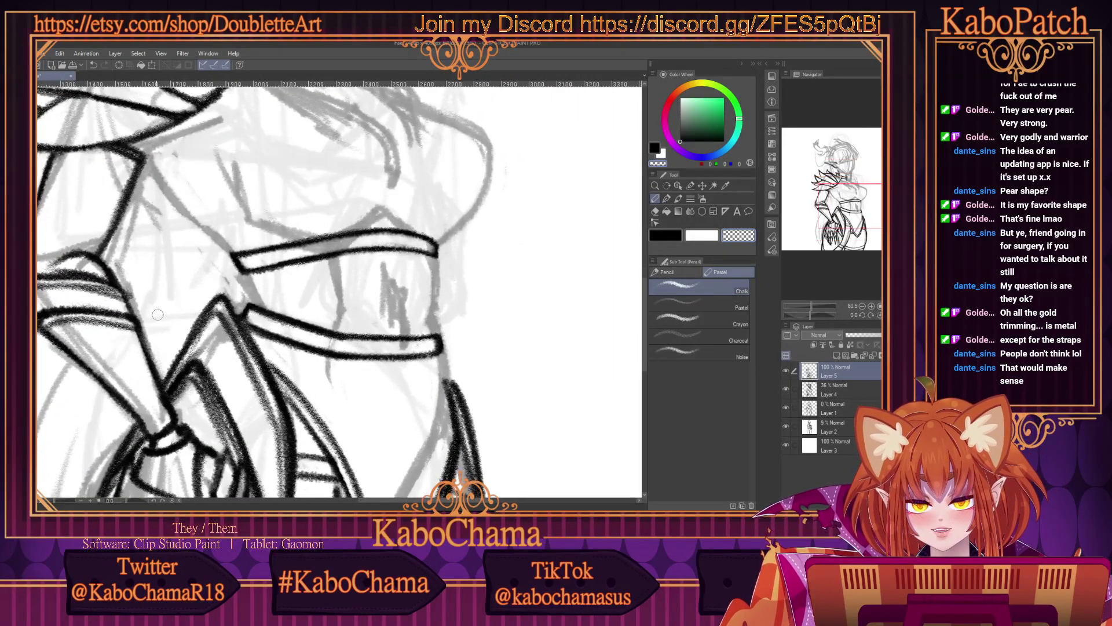
pyautogui.press('c')
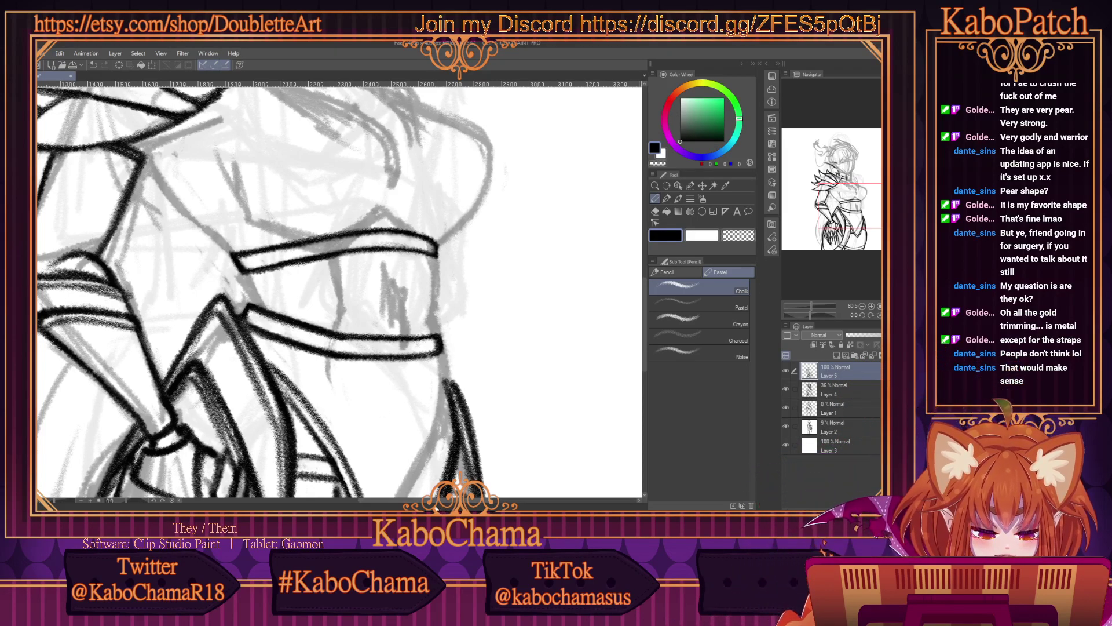
pyautogui.moveTo(434, 503); pyautogui.dragTo(422, 506)
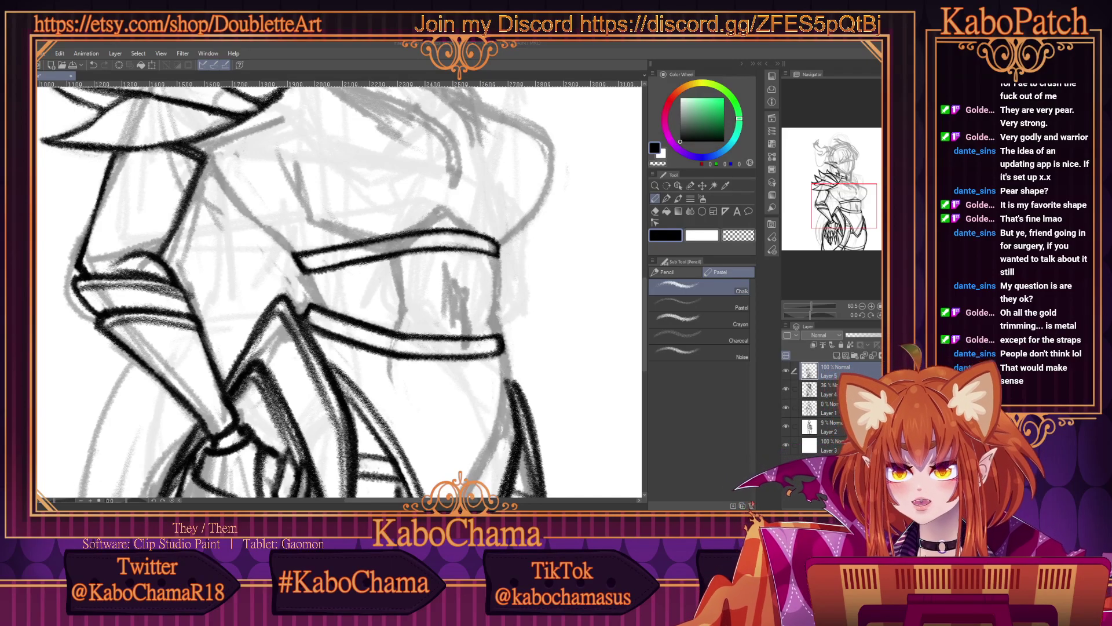
pyautogui.moveTo(281, 246); pyautogui.dragTo(284, 262)
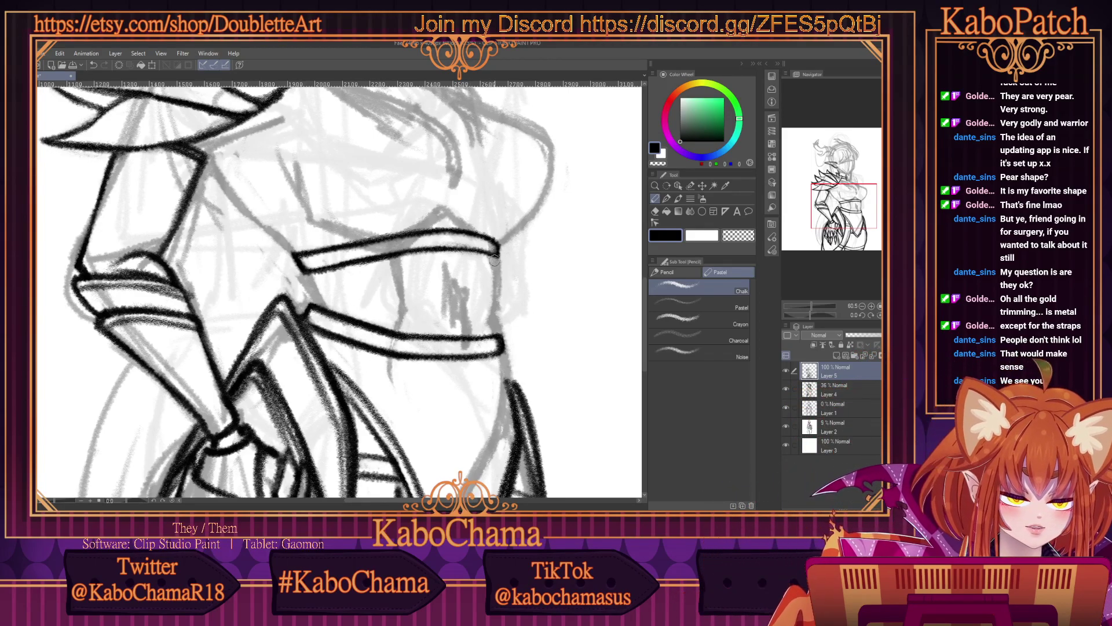
pyautogui.moveTo(494, 257); pyautogui.dragTo(499, 342)
pyautogui.moveTo(498, 301); pyautogui.dragTo(496, 312)
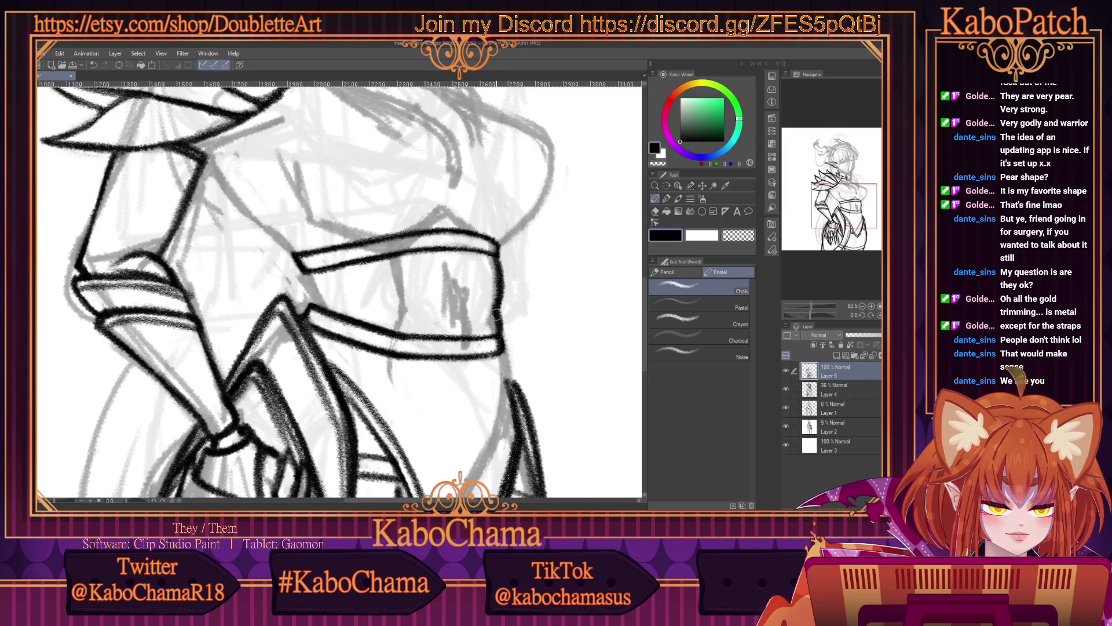
# Ink the abdominal muscle lines and navel in black, continuing the far waist contour below the belt and adding a faint lower-belly crease.
pyautogui.moveTo(386, 267); pyautogui.dragTo(402, 322)
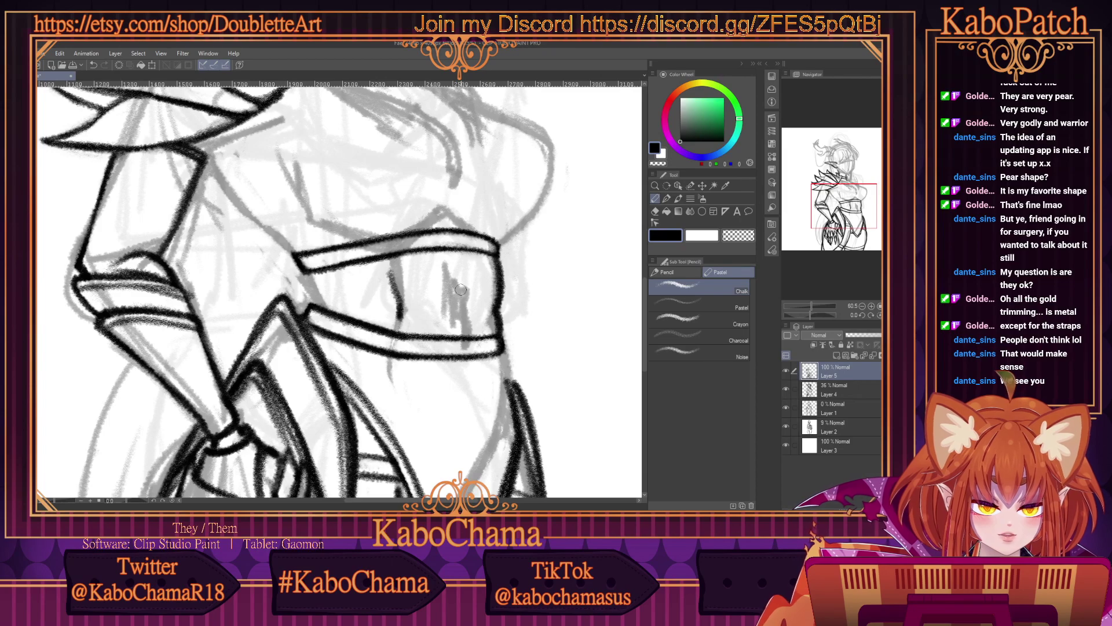
pyautogui.moveTo(460, 290)
pyautogui.mouseDown()
pyautogui.moveTo(459, 325)
pyautogui.moveTo(452, 267)
pyautogui.moveTo(464, 329)
pyautogui.mouseUp()
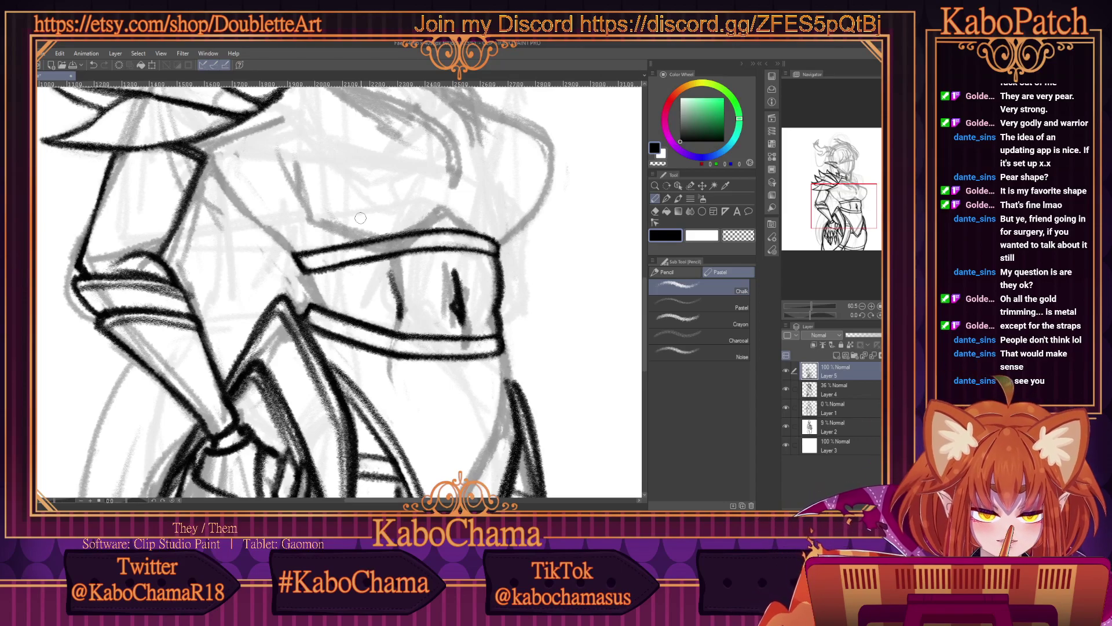
pyautogui.moveTo(387, 366); pyautogui.dragTo(391, 391)
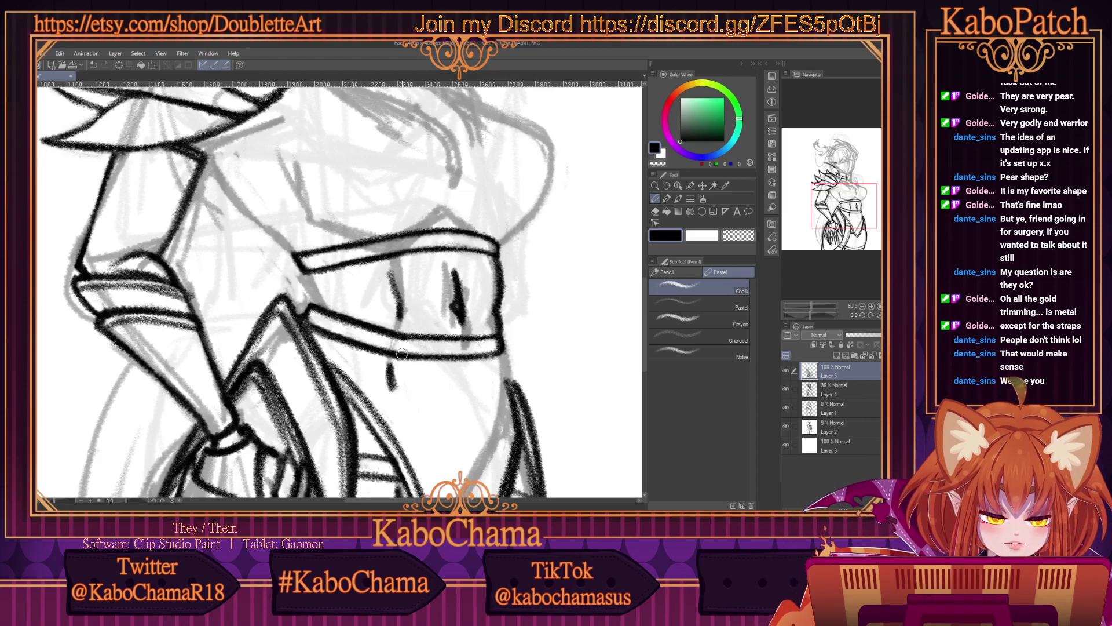
pyautogui.moveTo(502, 358)
pyautogui.mouseDown()
pyautogui.moveTo(509, 395)
pyautogui.moveTo(467, 441)
pyautogui.moveTo(427, 426)
pyautogui.moveTo(425, 410)
pyautogui.mouseUp()
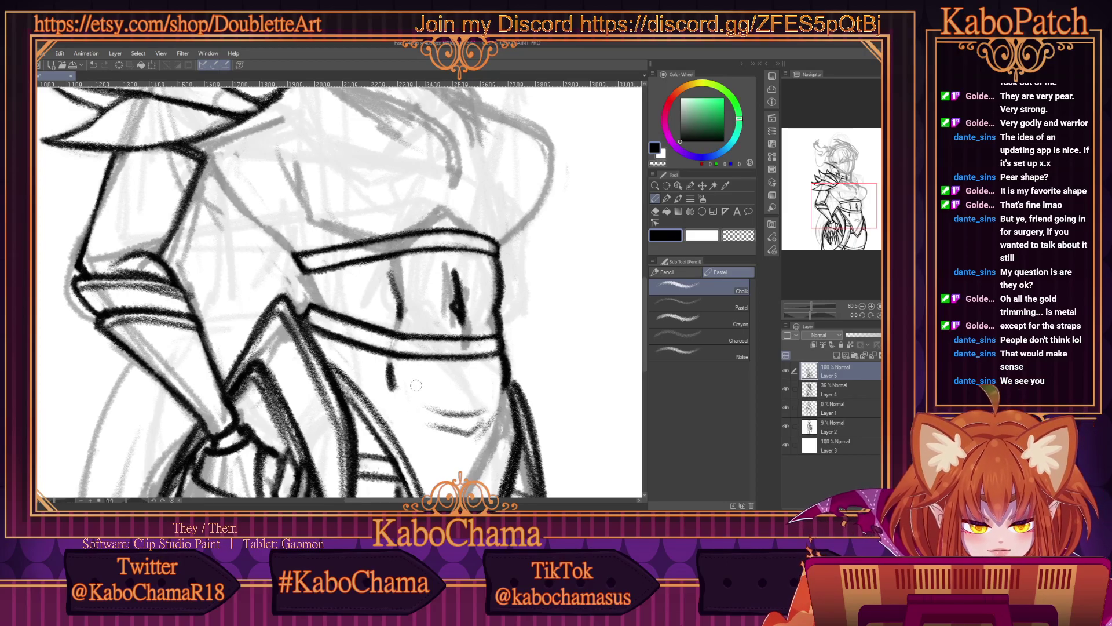
# Build up the crease across the lower belly with light black V-shaped strokes below the belt.
pyautogui.hotkey('ctrl', '0')
pyautogui.scroll(4, 374, 368)
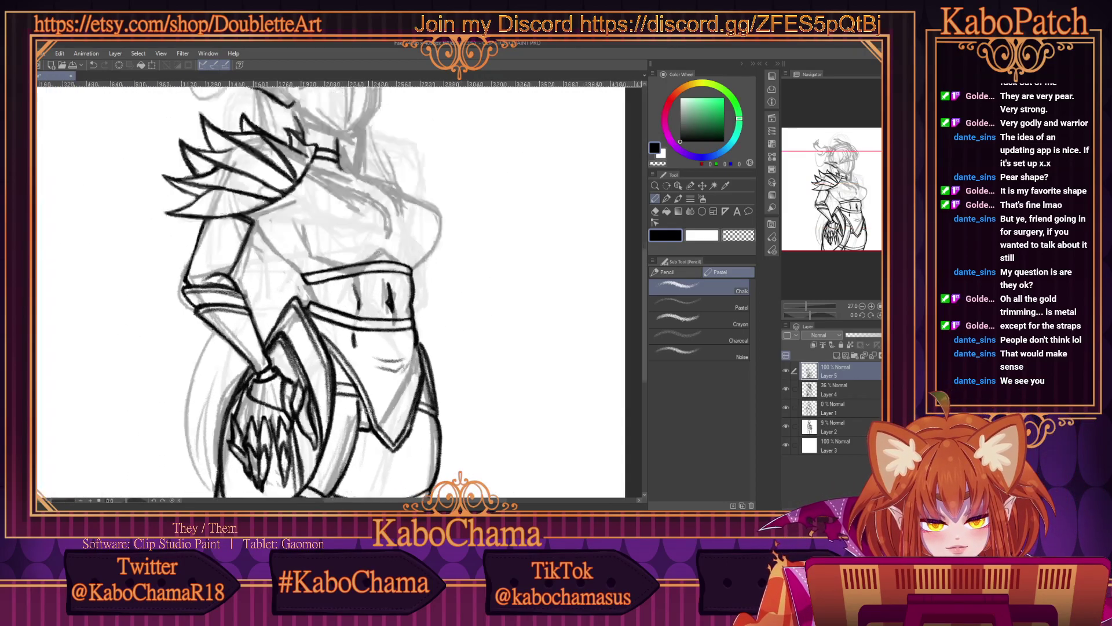
pyautogui.moveTo(406, 349)
pyautogui.mouseDown()
pyautogui.moveTo(437, 343)
pyautogui.moveTo(370, 330)
pyautogui.mouseUp()
pyautogui.click(739, 234)
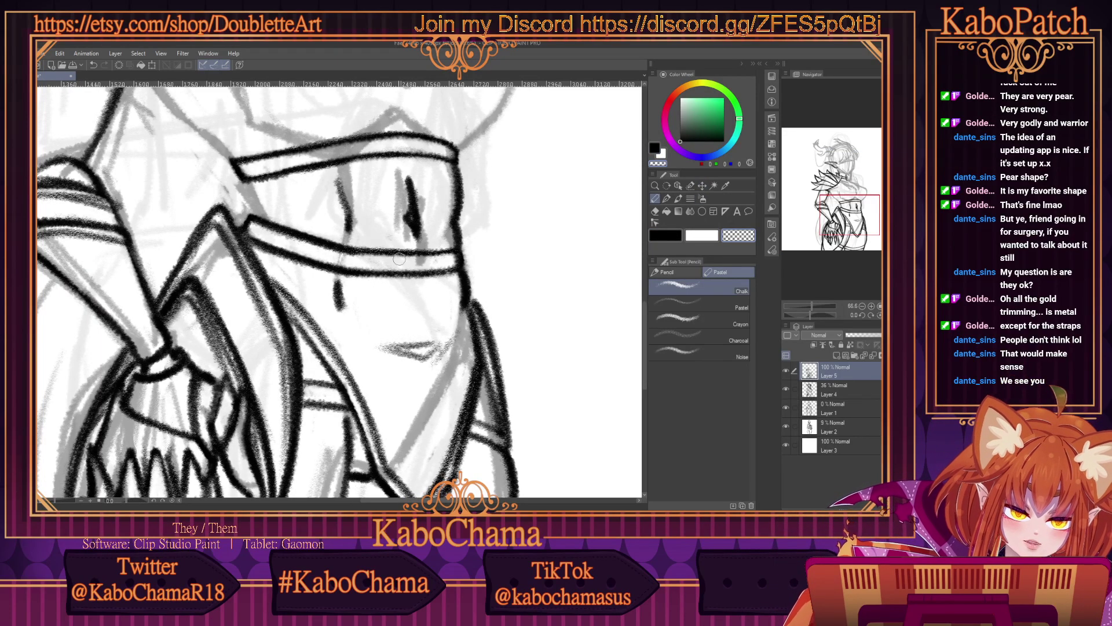
pyautogui.scroll(-2, 289, 252)
pyautogui.scroll(-4, 290, 252)
pyautogui.press('c')
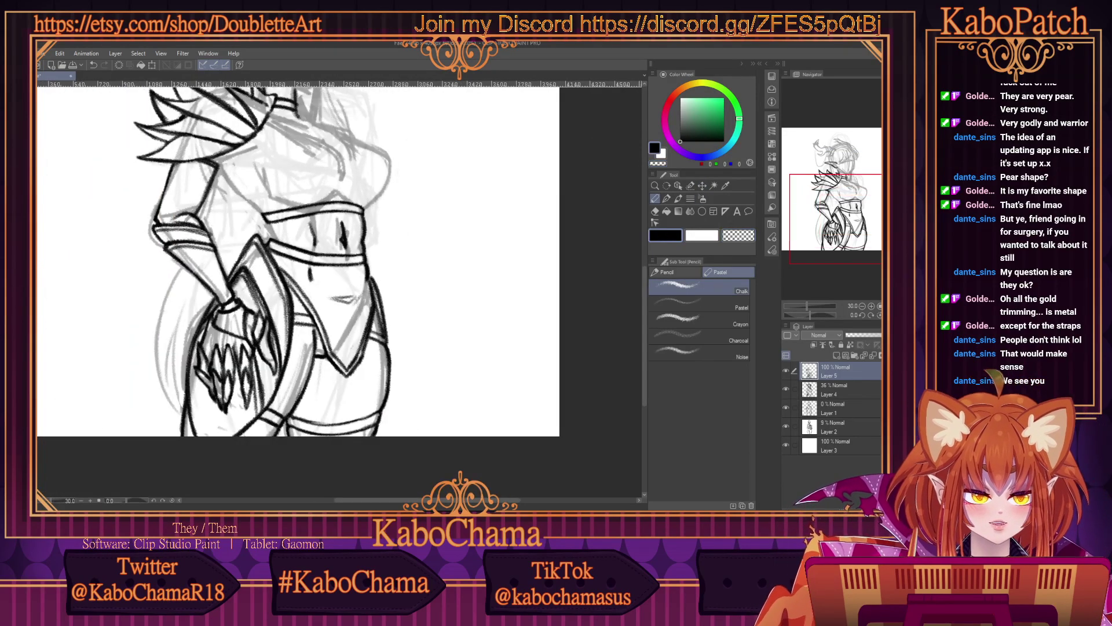
pyautogui.scroll(4, 300, 282)
pyautogui.moveTo(323, 294)
pyautogui.mouseDown()
pyautogui.moveTo(360, 308)
pyautogui.moveTo(376, 330)
pyautogui.mouseUp()
pyautogui.moveTo(405, 284); pyautogui.dragTo(425, 319)
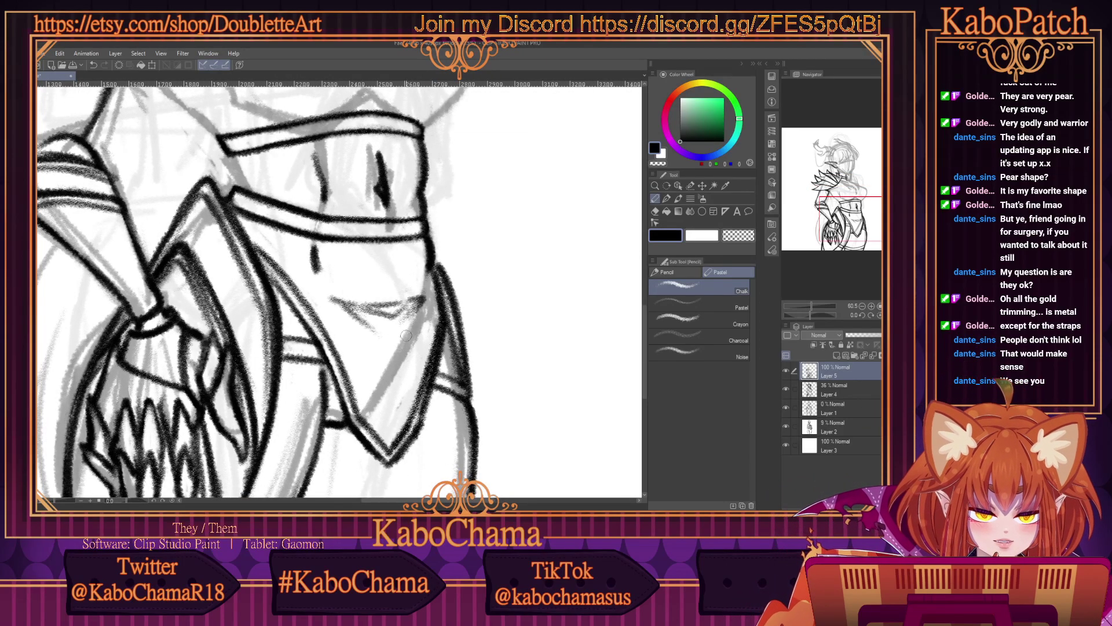
pyautogui.scroll(-2, 255, 351)
pyautogui.scroll(-3, 250, 353)
pyautogui.scroll(3, 256, 353)
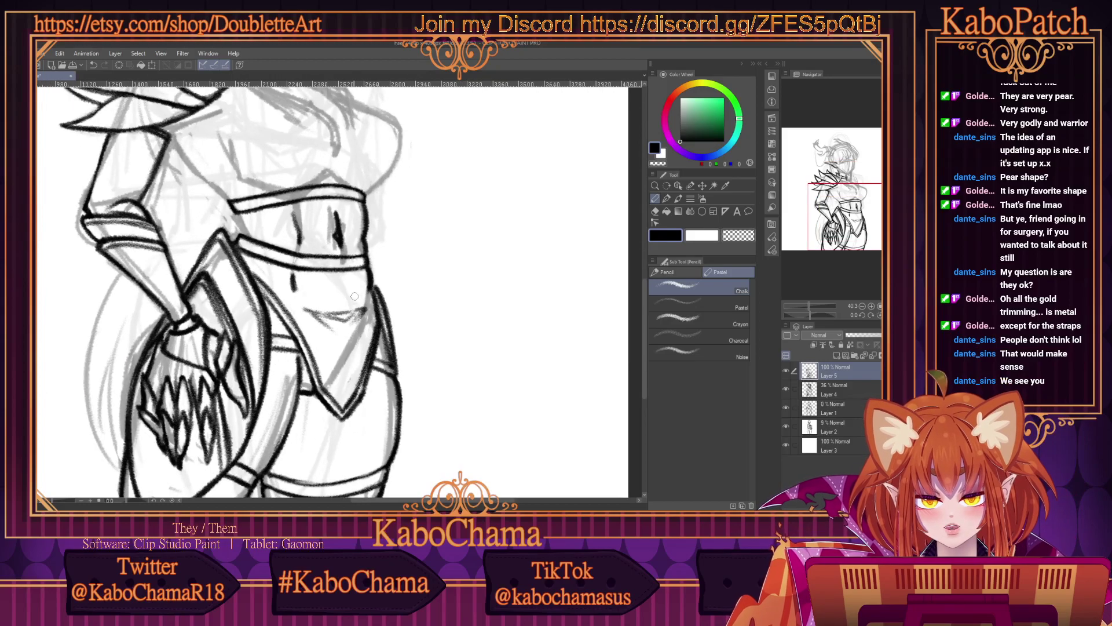
pyautogui.moveTo(354, 296); pyautogui.dragTo(322, 305)
# Ink the short near-side waist contour between the torso band and belt, and add a faint fold line extending inward from it.
pyautogui.scroll(-2, 223, 299)
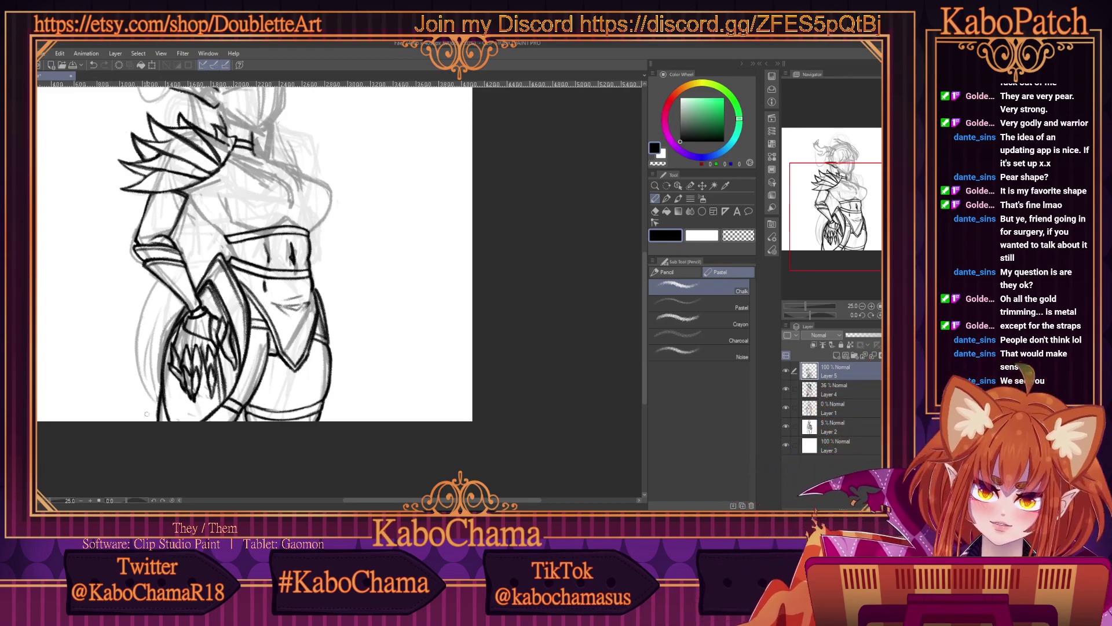
pyautogui.scroll(3, 120, 257)
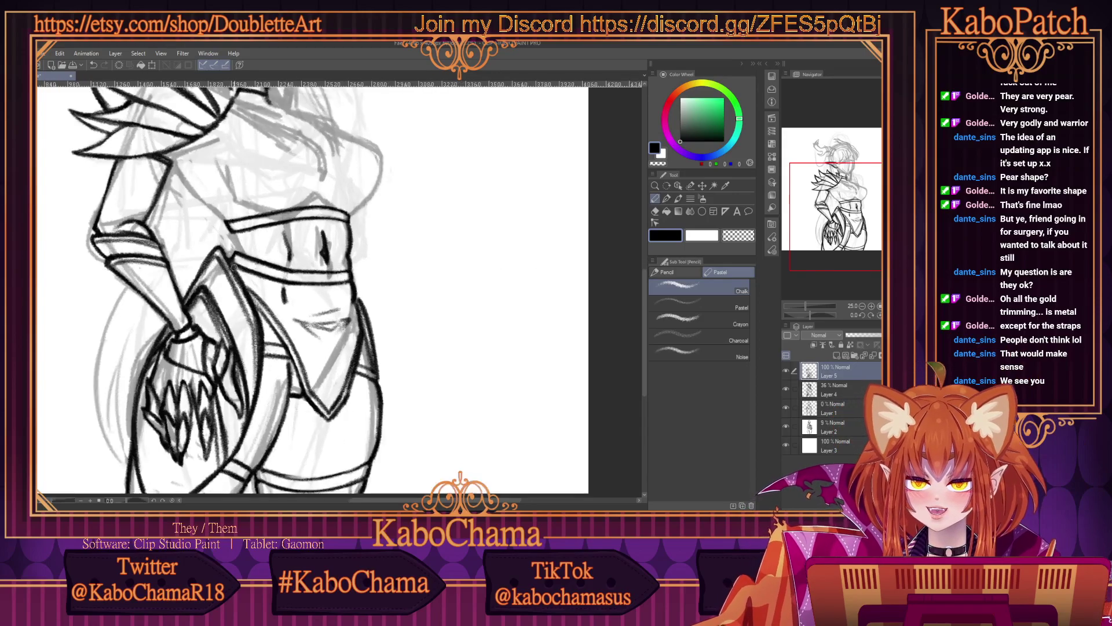
pyautogui.scroll(1, 226, 207)
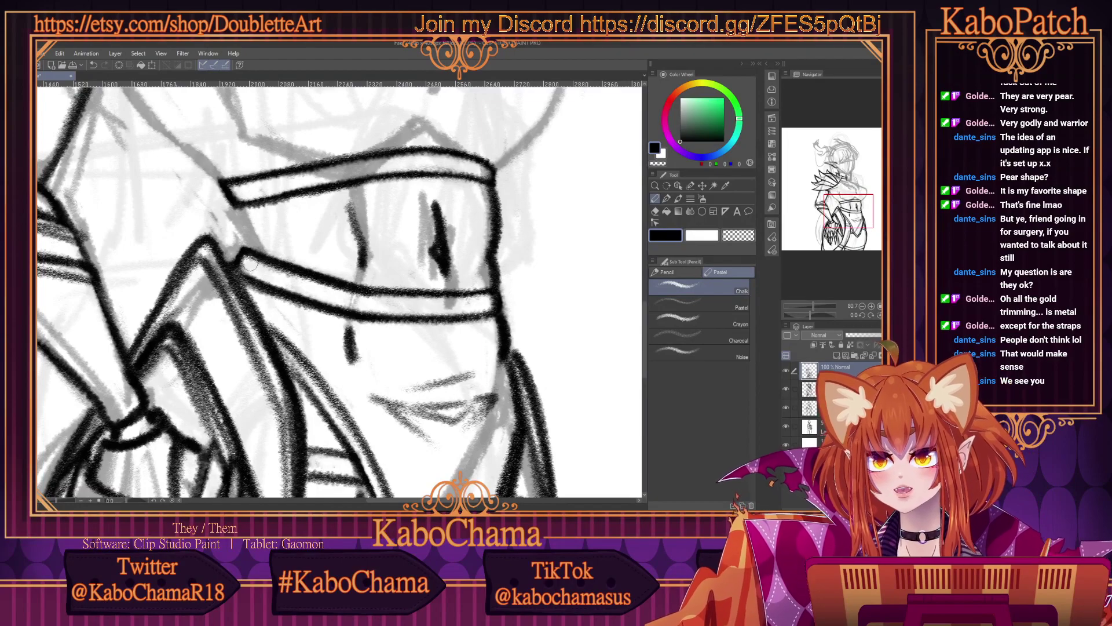
pyautogui.moveTo(233, 215)
pyautogui.mouseDown()
pyautogui.moveTo(269, 235)
pyautogui.moveTo(256, 229)
pyautogui.moveTo(297, 238)
pyautogui.mouseUp()
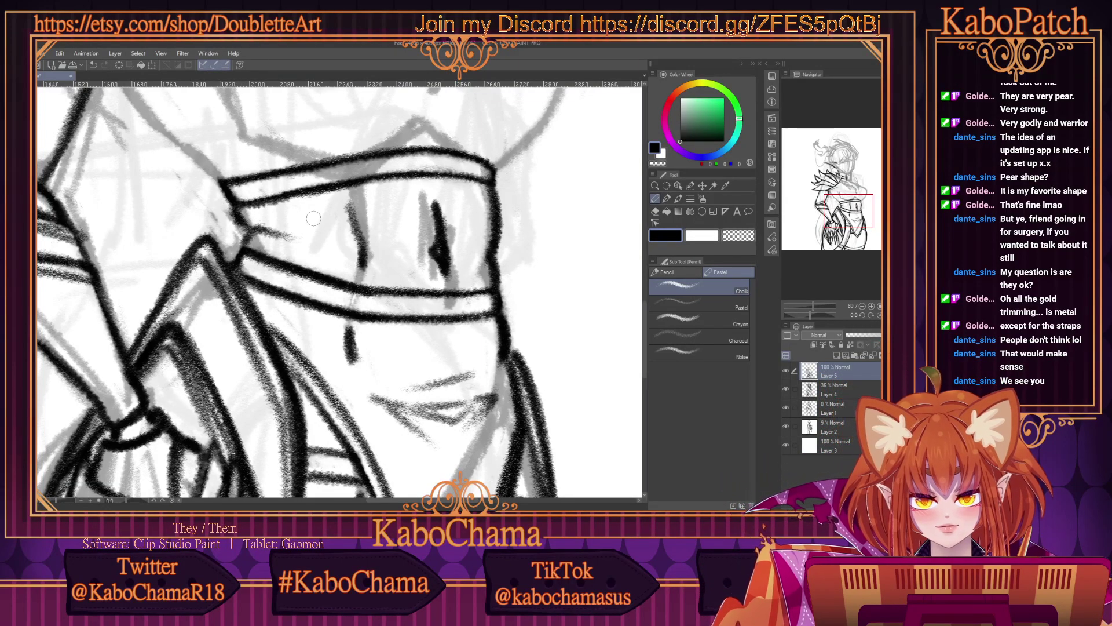
pyautogui.hotkey('ctrl', 'z')
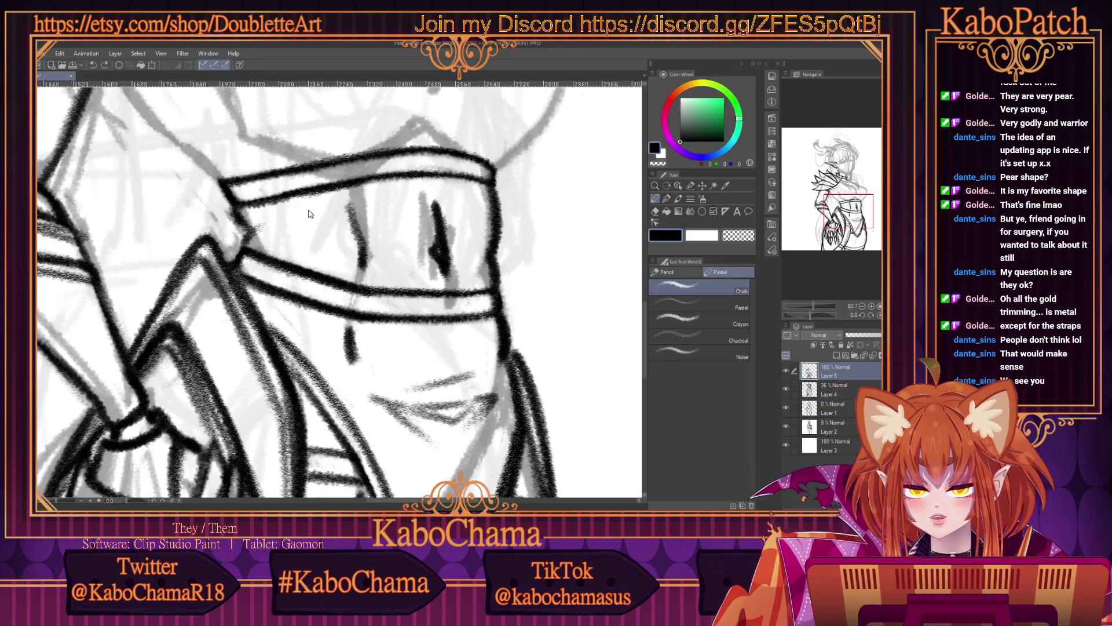
pyautogui.moveTo(327, 219); pyautogui.dragTo(264, 226)
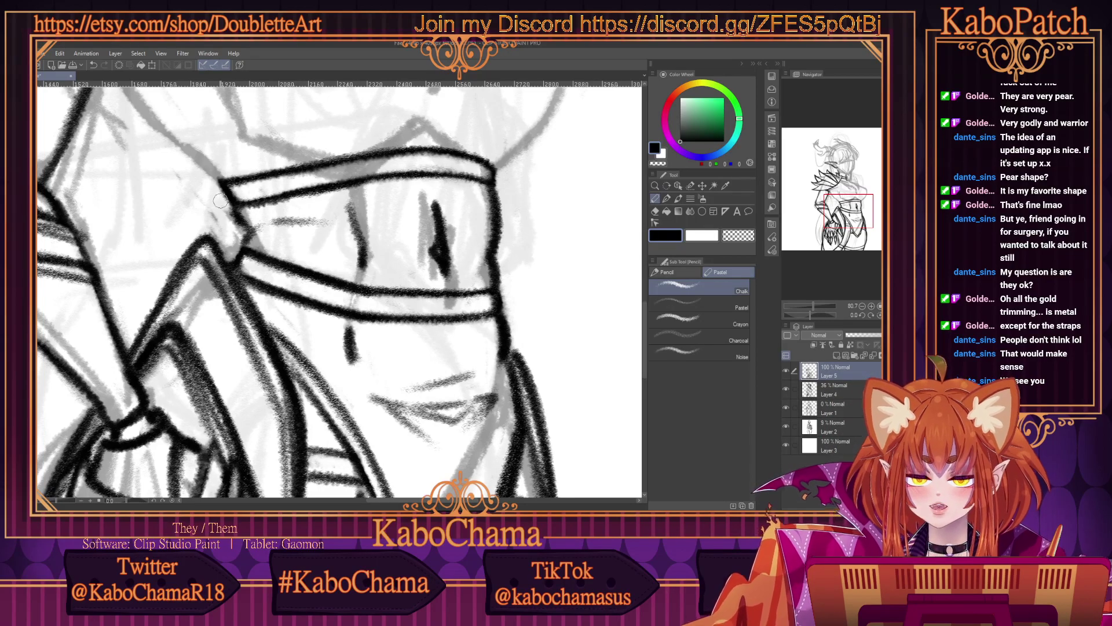
pyautogui.scroll(-3, 221, 200)
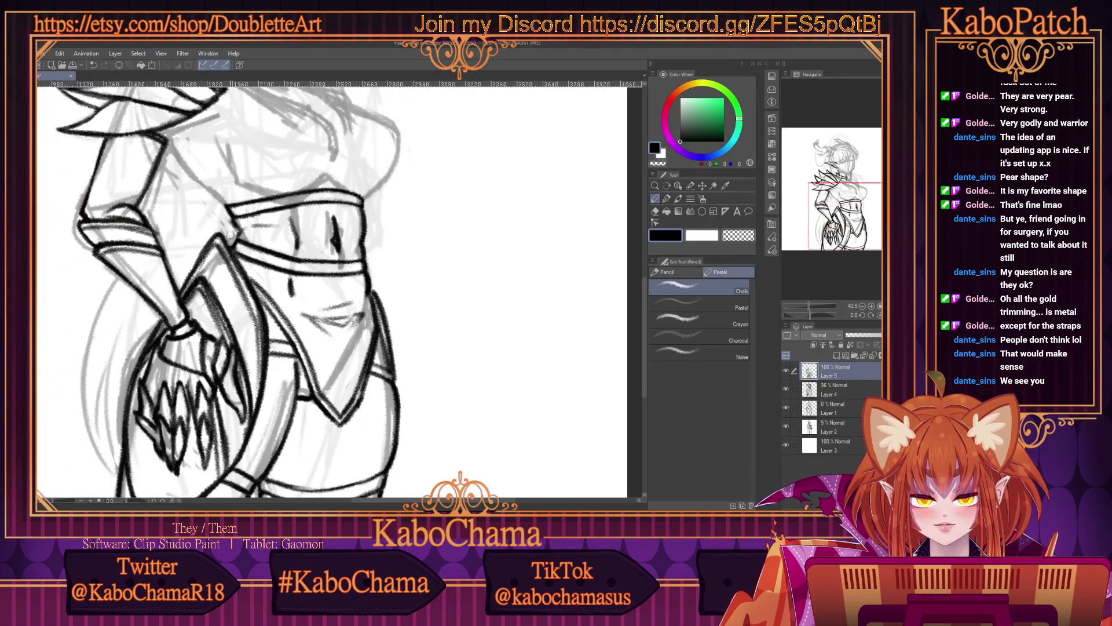
pyautogui.scroll(3, 356, 273)
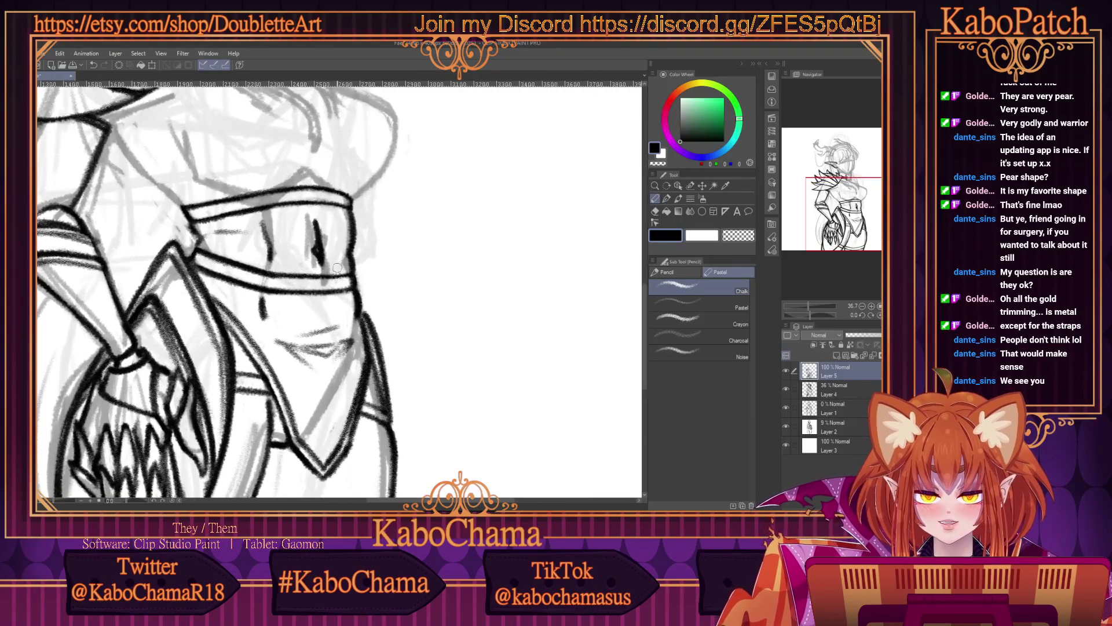
# Thin the inner edge of the far waist contour above and below the belt with transparent color.
pyautogui.press('c')
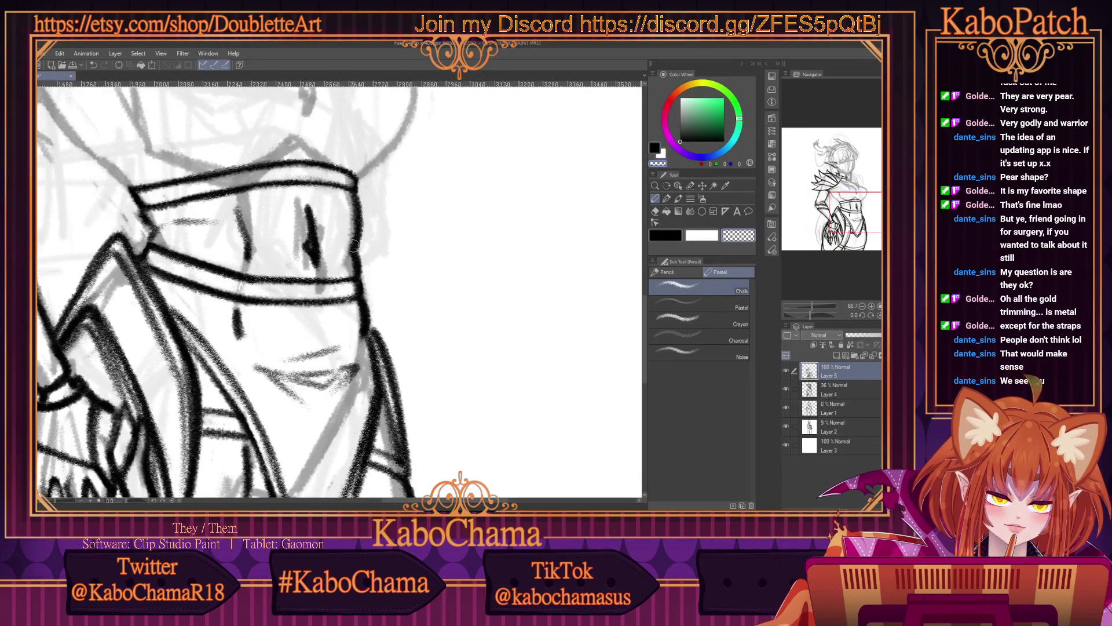
pyautogui.moveTo(352, 270); pyautogui.dragTo(349, 255)
pyautogui.moveTo(357, 296); pyautogui.dragTo(356, 324)
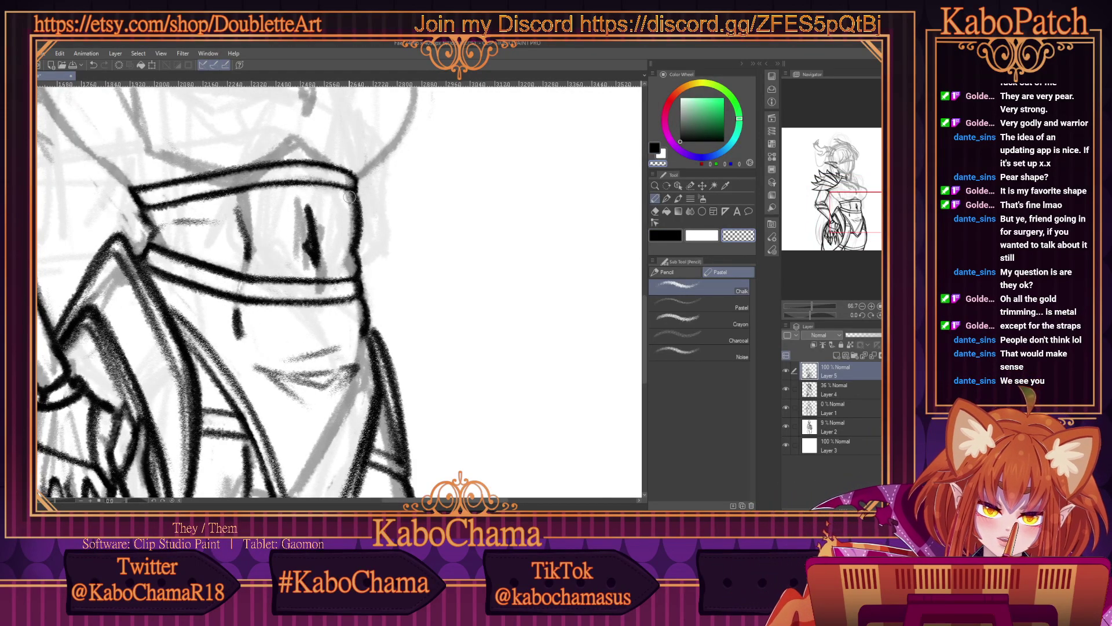
pyautogui.moveTo(348, 188); pyautogui.dragTo(348, 217)
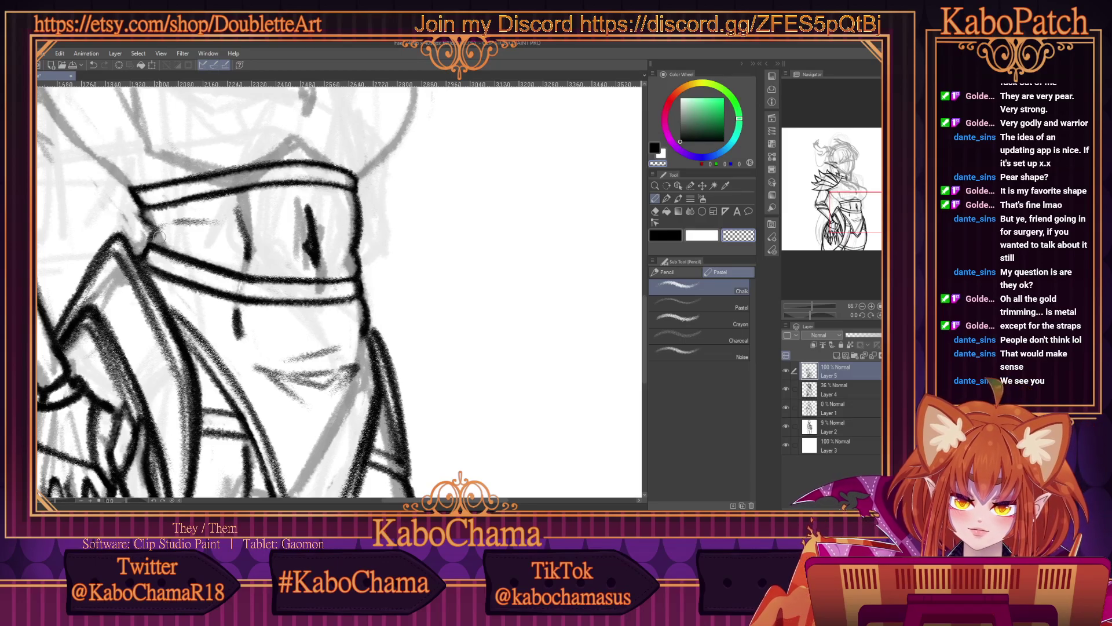
pyautogui.scroll(-3, 157, 234)
pyautogui.scroll(4, 223, 197)
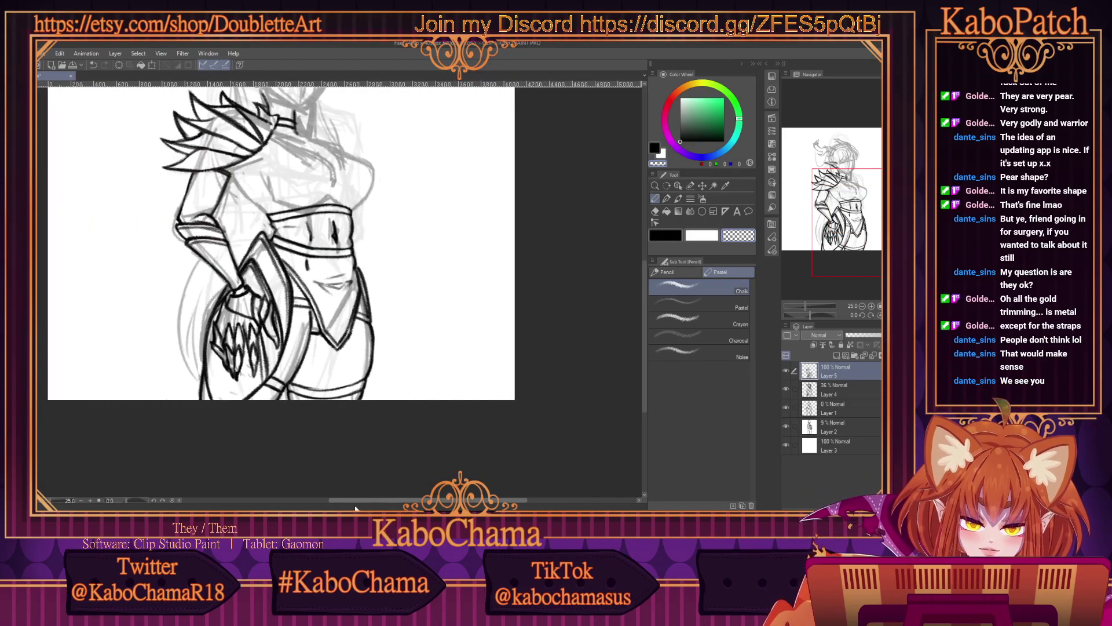
pyautogui.scroll(1, 223, 197)
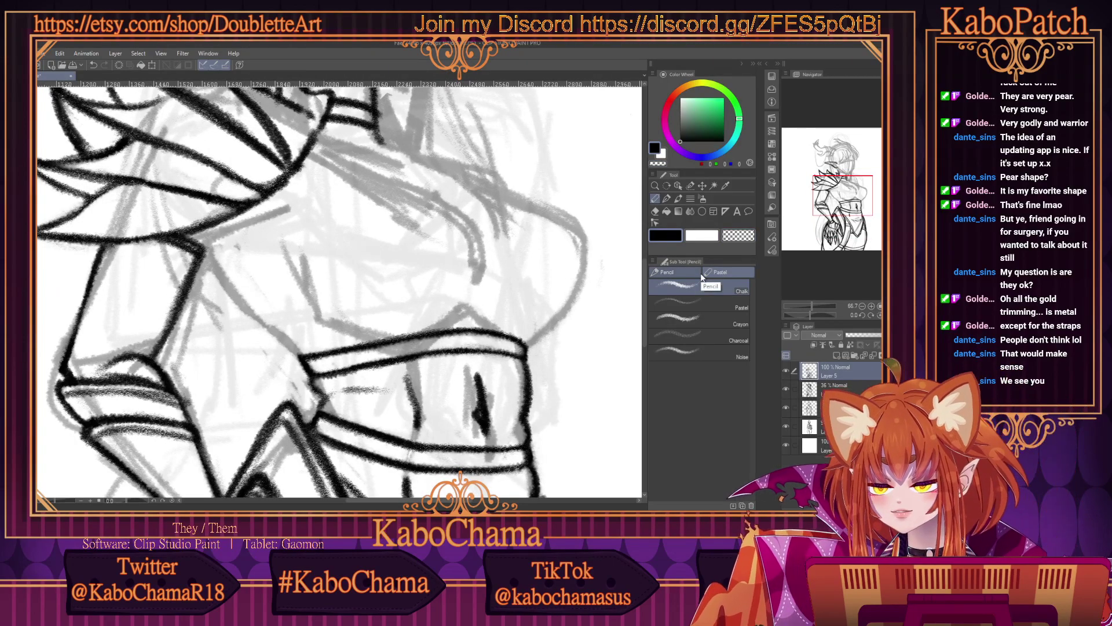
pyautogui.hotkey('ctrl', '-')
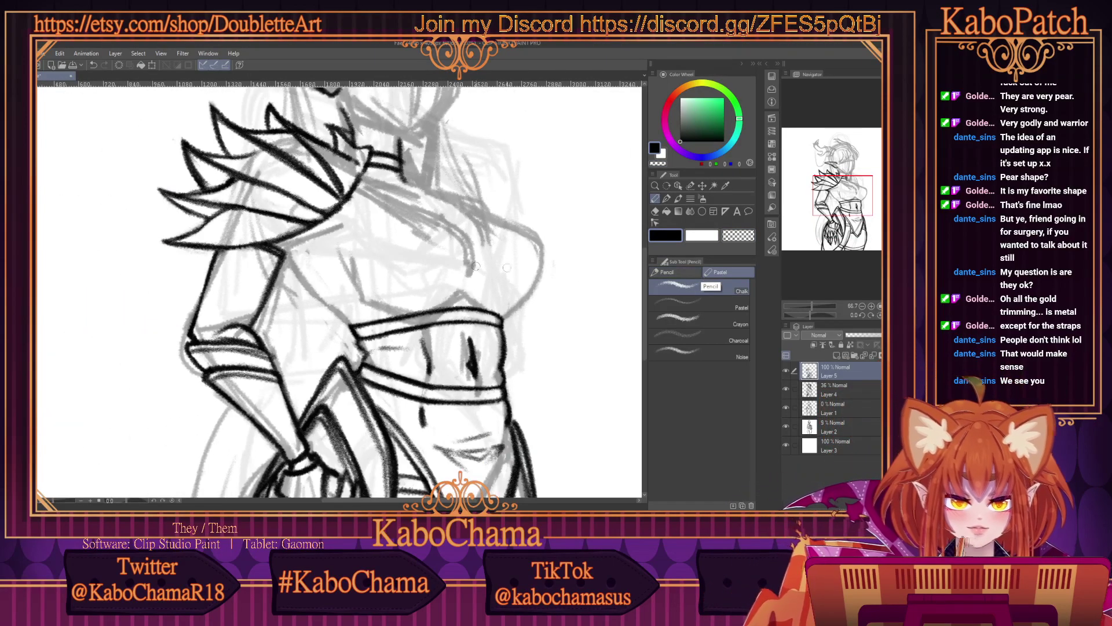
# Ink the upper chest line in black, sloping from the shoulder armor's collar toward the far side of the chest.
pyautogui.scroll(3, 230, 205)
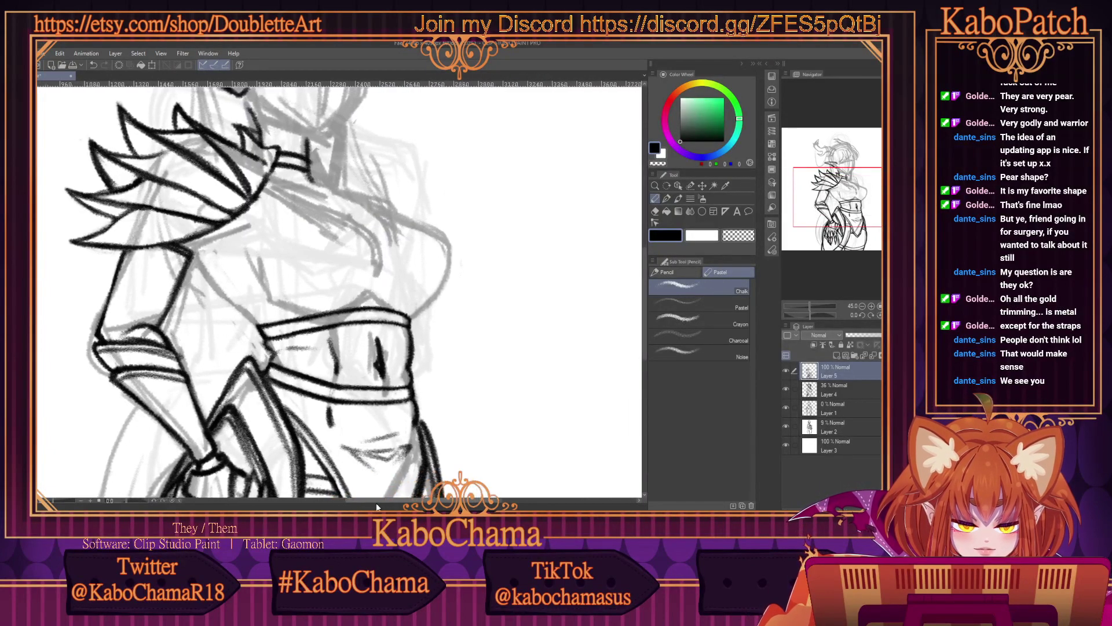
pyautogui.scroll(1, 230, 205)
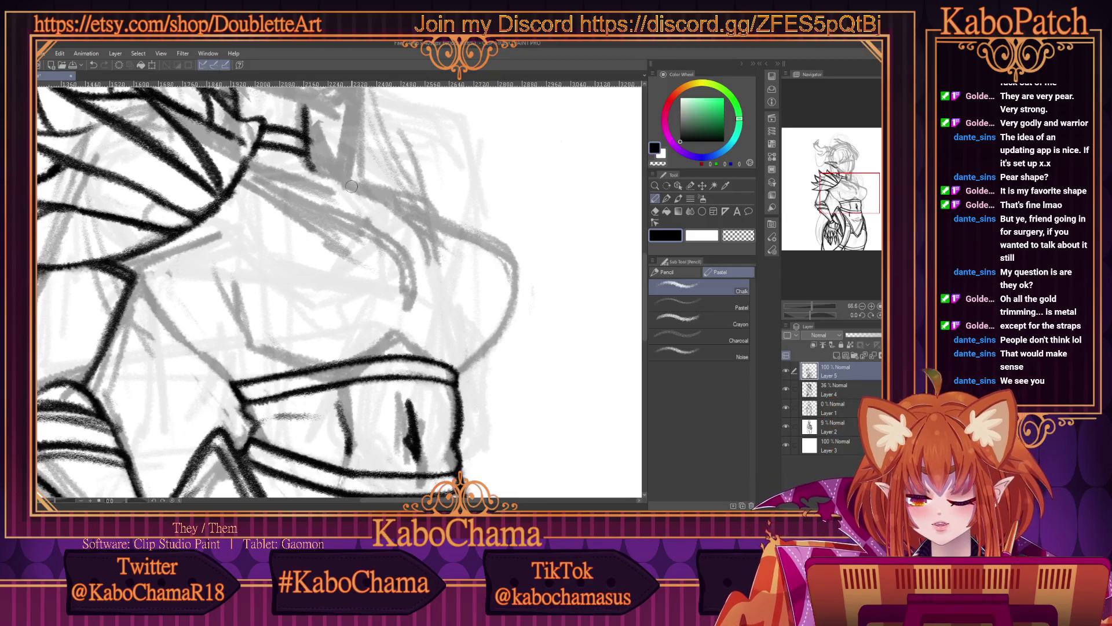
pyautogui.moveTo(255, 166); pyautogui.dragTo(462, 233)
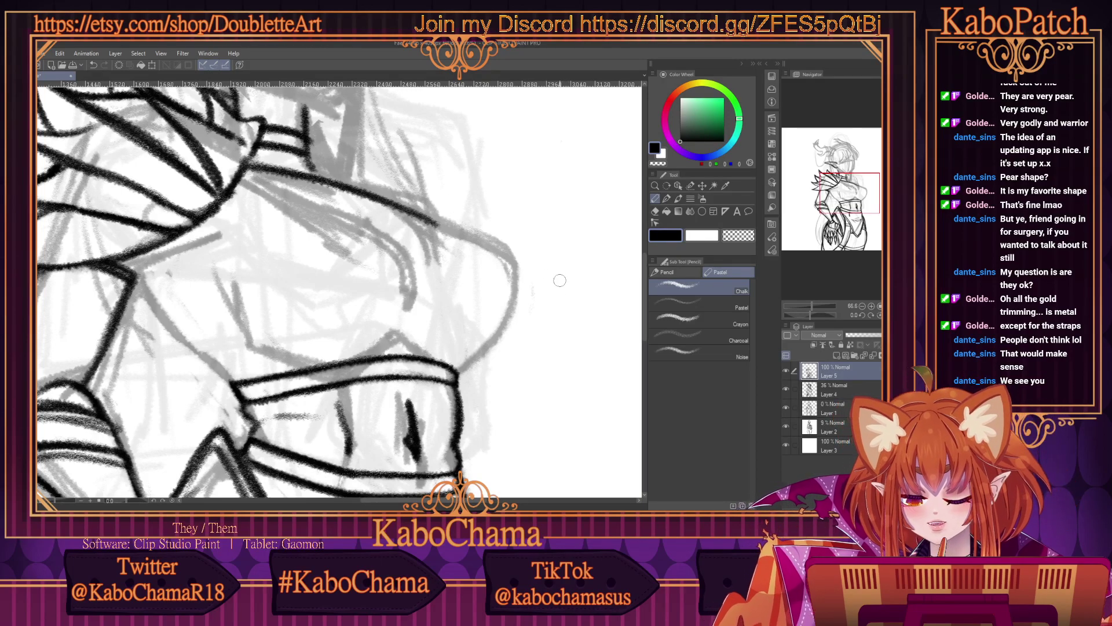
# Ink the near-side armpit curves and side contour down to the torso band, with a diagonal line rising across the chest.
pyautogui.moveTo(152, 290)
pyautogui.mouseDown()
pyautogui.moveTo(165, 308)
pyautogui.moveTo(197, 301)
pyautogui.mouseUp()
pyautogui.moveTo(209, 242)
pyautogui.mouseDown()
pyautogui.moveTo(197, 313)
pyautogui.moveTo(200, 304)
pyautogui.mouseUp()
pyautogui.moveTo(149, 271)
pyautogui.mouseDown()
pyautogui.moveTo(219, 236)
pyautogui.moveTo(144, 263)
pyautogui.moveTo(187, 244)
pyautogui.moveTo(192, 257)
pyautogui.moveTo(169, 301)
pyautogui.moveTo(138, 277)
pyautogui.moveTo(154, 310)
pyautogui.mouseUp()
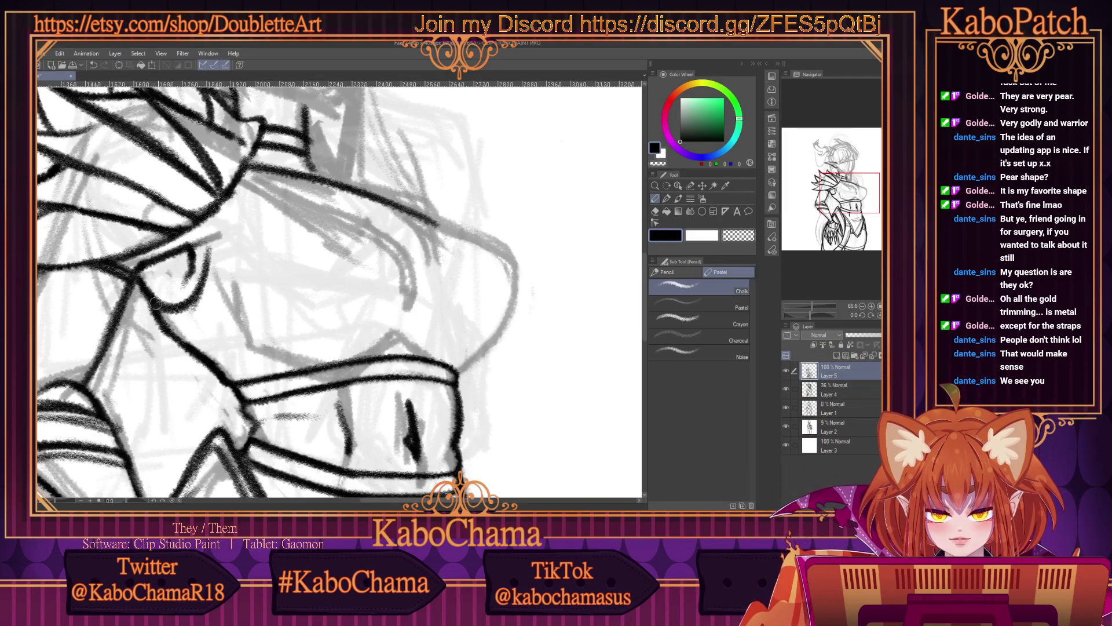
pyautogui.moveTo(155, 303)
pyautogui.mouseDown()
pyautogui.moveTo(201, 322)
pyautogui.moveTo(175, 316)
pyautogui.moveTo(230, 294)
pyautogui.mouseUp()
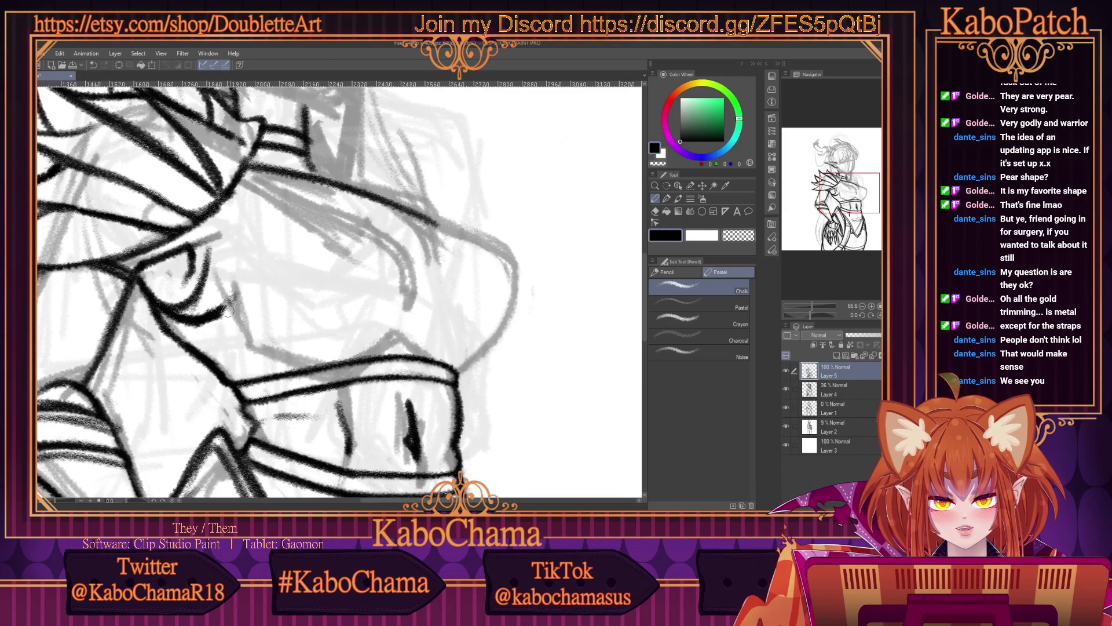
pyautogui.moveTo(227, 308)
pyautogui.mouseDown()
pyautogui.moveTo(343, 212)
pyautogui.moveTo(220, 290)
pyautogui.moveTo(229, 304)
pyautogui.moveTo(219, 277)
pyautogui.moveTo(197, 269)
pyautogui.moveTo(194, 284)
pyautogui.moveTo(209, 257)
pyautogui.mouseUp()
# Erase the overlapping armpit curve with transparent color and darken the short fold at the base of the diagonal chest line.
pyautogui.click(739, 236)
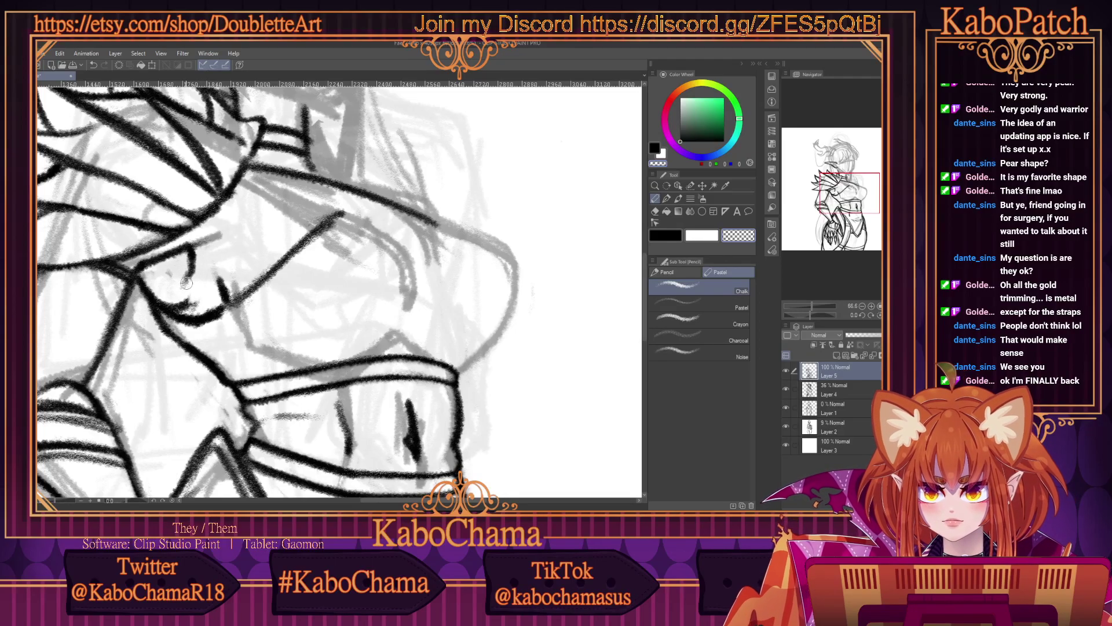
pyautogui.moveTo(172, 292)
pyautogui.mouseDown()
pyautogui.moveTo(155, 306)
pyautogui.moveTo(216, 308)
pyautogui.moveTo(169, 316)
pyautogui.moveTo(230, 307)
pyautogui.moveTo(323, 207)
pyautogui.mouseUp()
pyautogui.press('c')
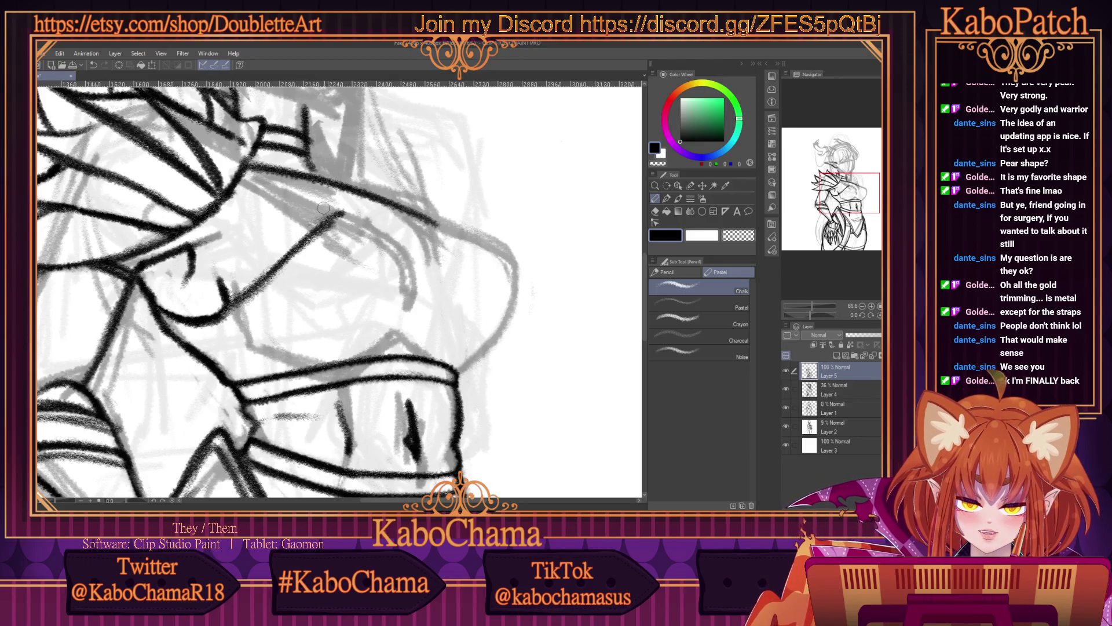
pyautogui.moveTo(228, 298); pyautogui.dragTo(218, 274)
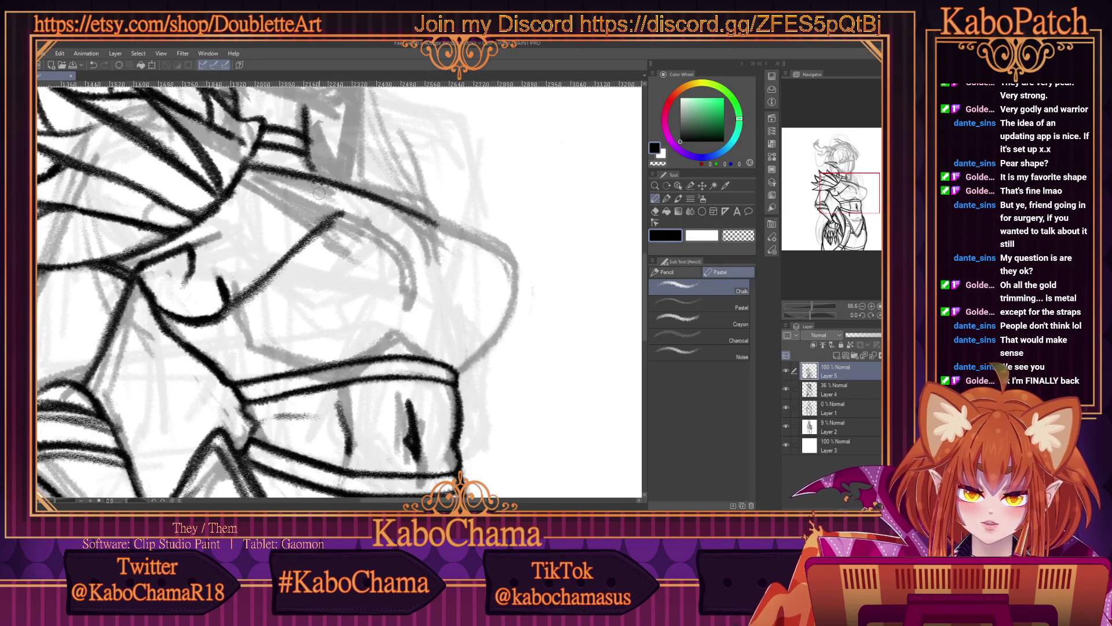
# Ink the near breast in black with an upper arc, a curve down its inner side and a rounded underside.
pyautogui.moveTo(336, 214); pyautogui.dragTo(269, 194)
pyautogui.moveTo(330, 211)
pyautogui.mouseDown()
pyautogui.moveTo(276, 199)
pyautogui.moveTo(320, 205)
pyautogui.moveTo(394, 257)
pyautogui.moveTo(409, 298)
pyautogui.mouseUp()
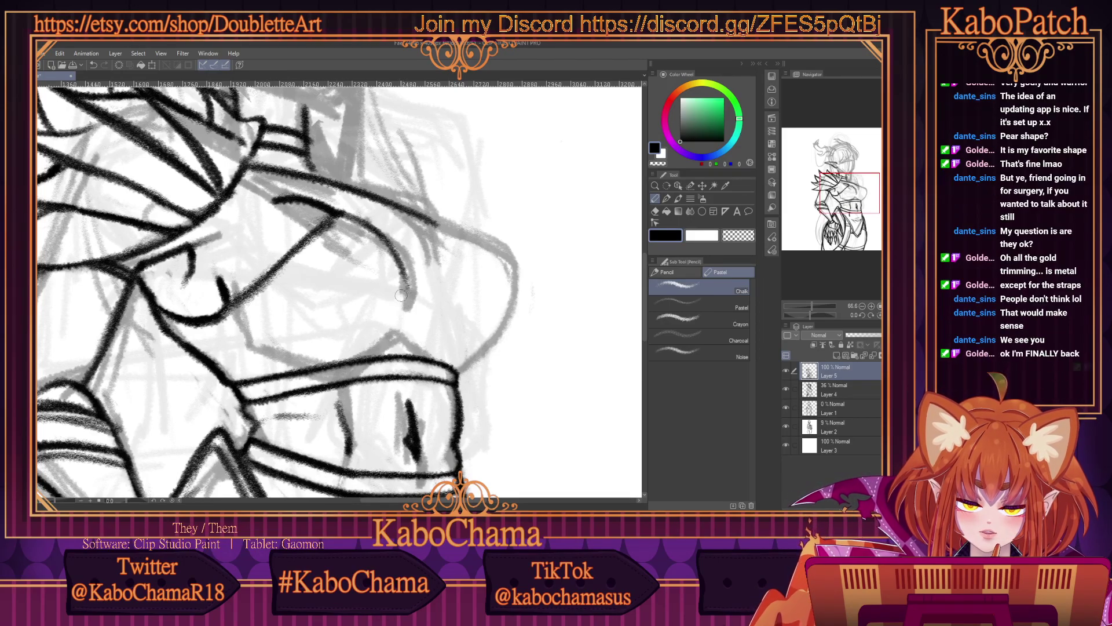
pyautogui.moveTo(373, 231)
pyautogui.mouseDown()
pyautogui.moveTo(403, 305)
pyautogui.moveTo(377, 230)
pyautogui.mouseUp()
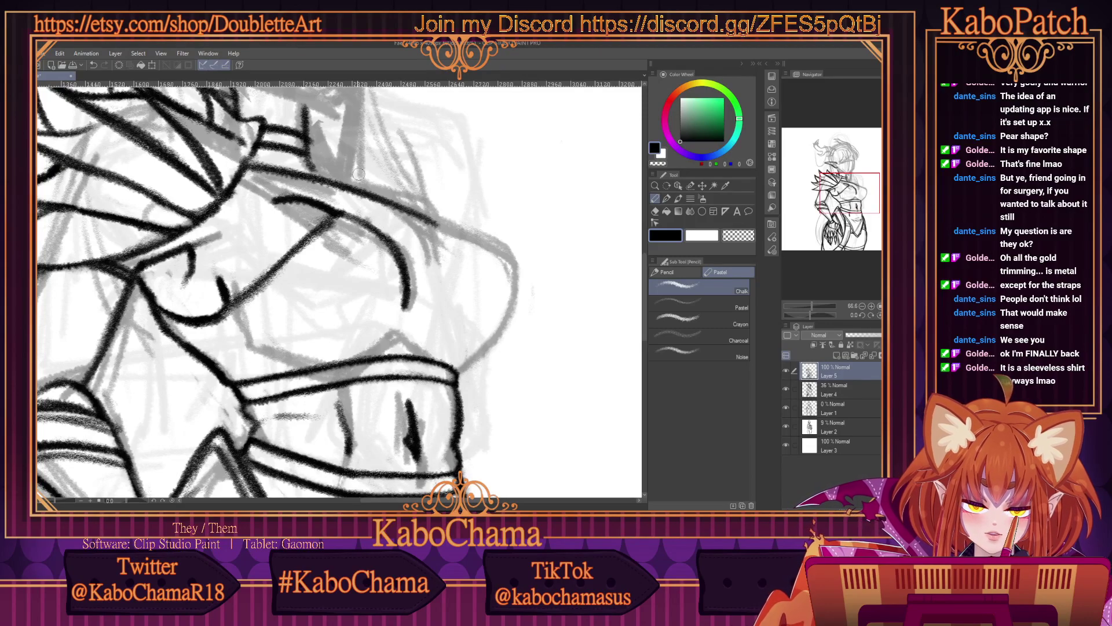
pyautogui.moveTo(385, 345)
pyautogui.mouseDown()
pyautogui.moveTo(336, 375)
pyautogui.moveTo(384, 344)
pyautogui.moveTo(318, 367)
pyautogui.moveTo(325, 374)
pyautogui.moveTo(270, 362)
pyautogui.moveTo(313, 374)
pyautogui.moveTo(232, 335)
pyautogui.mouseUp()
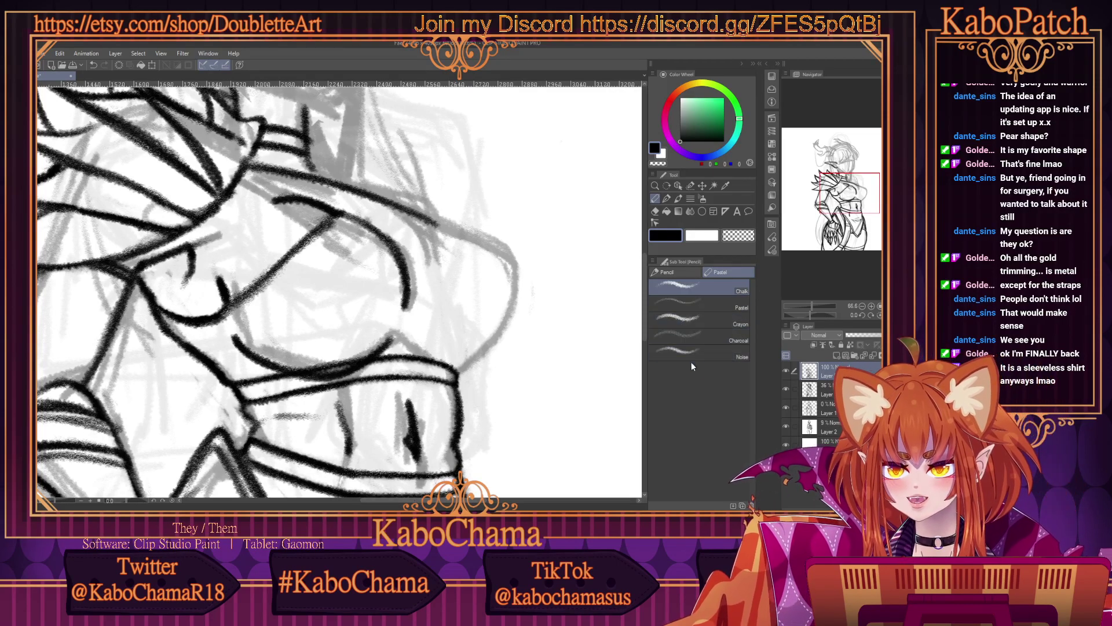
# Thin the middle of the near breast's underside curve with transparent color and touch it up in black.
pyautogui.press('c')
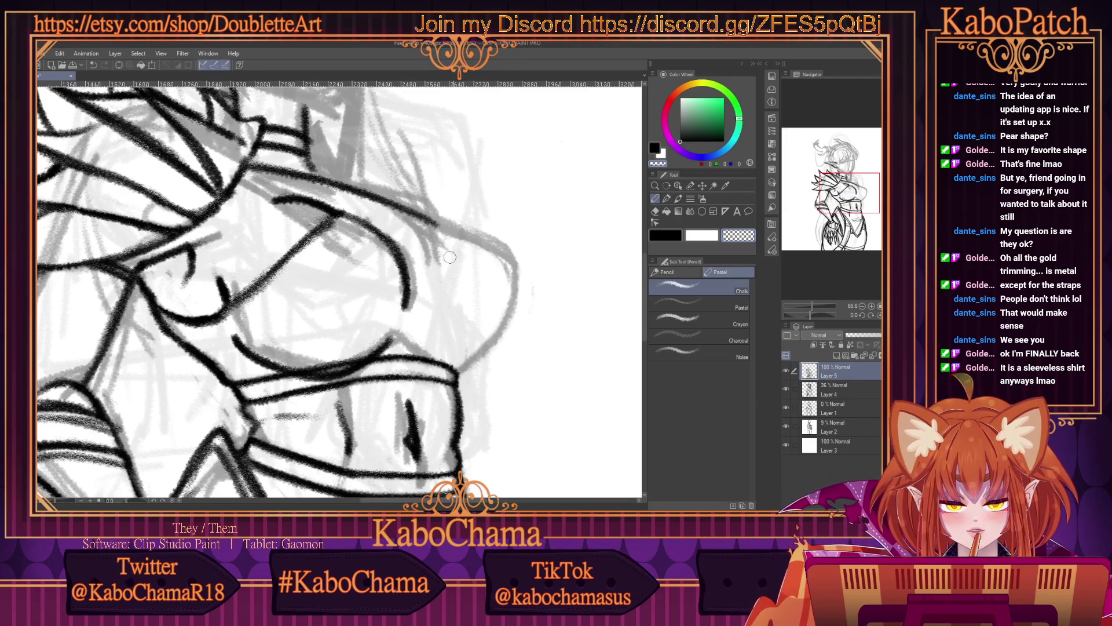
pyautogui.moveTo(292, 358)
pyautogui.mouseDown()
pyautogui.moveTo(341, 363)
pyautogui.moveTo(286, 361)
pyautogui.moveTo(330, 364)
pyautogui.moveTo(256, 343)
pyautogui.moveTo(290, 367)
pyautogui.moveTo(330, 370)
pyautogui.moveTo(376, 342)
pyautogui.moveTo(383, 319)
pyautogui.mouseUp()
pyautogui.click(666, 239)
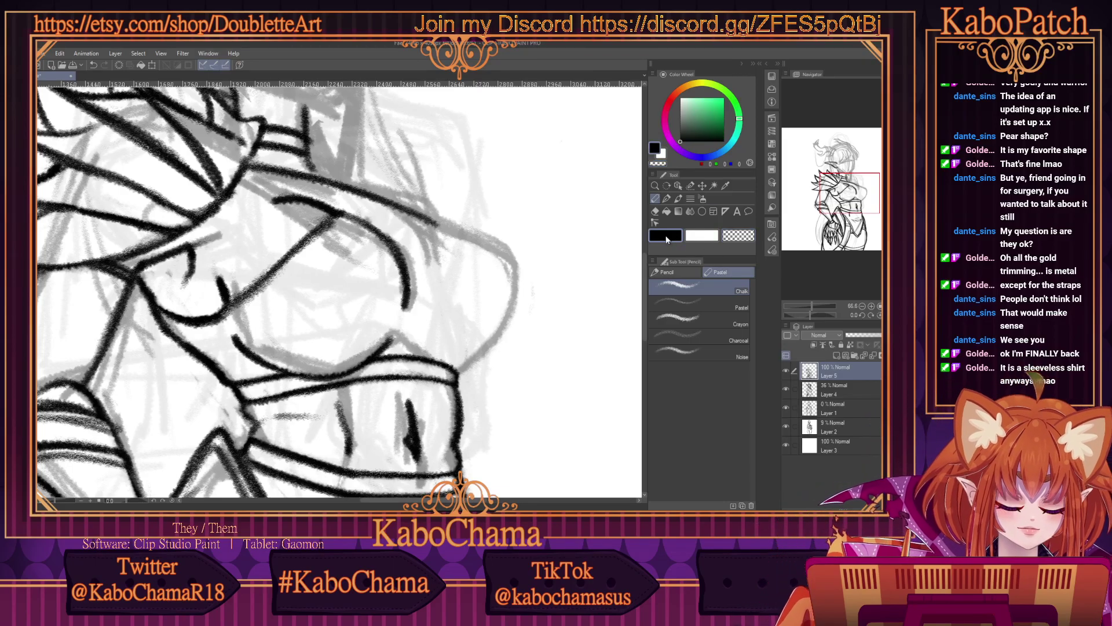
pyautogui.moveTo(264, 366)
pyautogui.mouseDown()
pyautogui.moveTo(317, 376)
pyautogui.moveTo(272, 367)
pyautogui.moveTo(353, 357)
pyautogui.mouseUp()
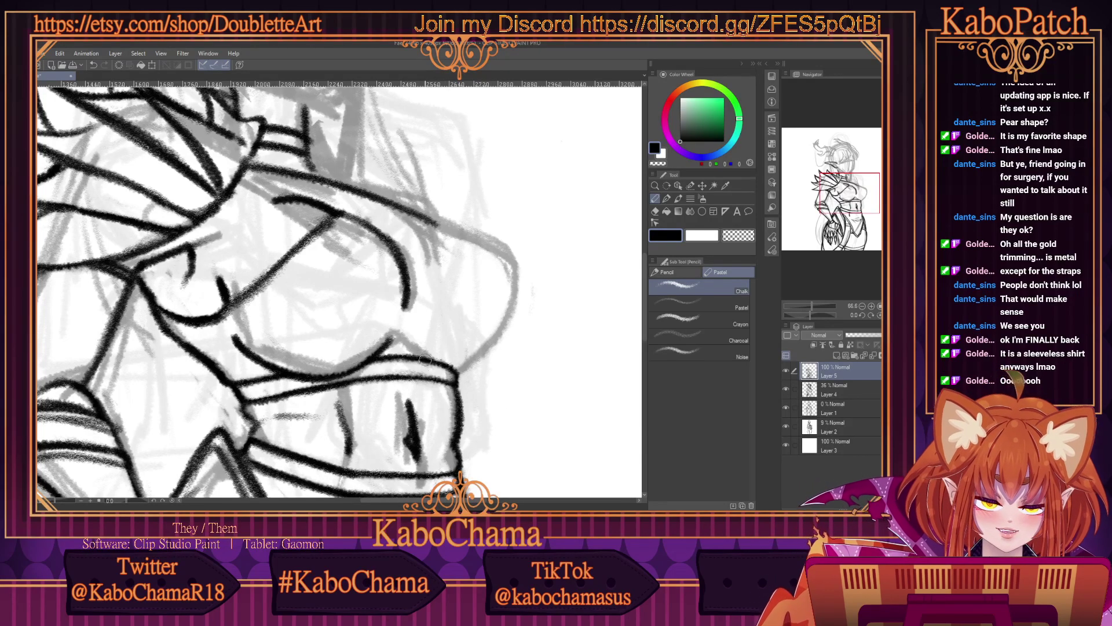
# Ink the far breast's rounded outer contour up to the upper chest line, and add a second stroke along that line.
pyautogui.moveTo(425, 360)
pyautogui.mouseDown()
pyautogui.moveTo(446, 373)
pyautogui.moveTo(438, 366)
pyautogui.moveTo(508, 325)
pyautogui.moveTo(458, 366)
pyautogui.moveTo(513, 267)
pyautogui.mouseUp()
pyautogui.moveTo(464, 365); pyautogui.dragTo(514, 266)
pyautogui.moveTo(492, 346)
pyautogui.mouseDown()
pyautogui.moveTo(513, 258)
pyautogui.moveTo(519, 269)
pyautogui.moveTo(449, 223)
pyautogui.mouseUp()
pyautogui.moveTo(522, 264)
pyautogui.mouseDown()
pyautogui.moveTo(484, 233)
pyautogui.moveTo(406, 208)
pyautogui.moveTo(514, 260)
pyautogui.moveTo(400, 200)
pyautogui.moveTo(351, 218)
pyautogui.moveTo(393, 250)
pyautogui.moveTo(406, 315)
pyautogui.mouseUp()
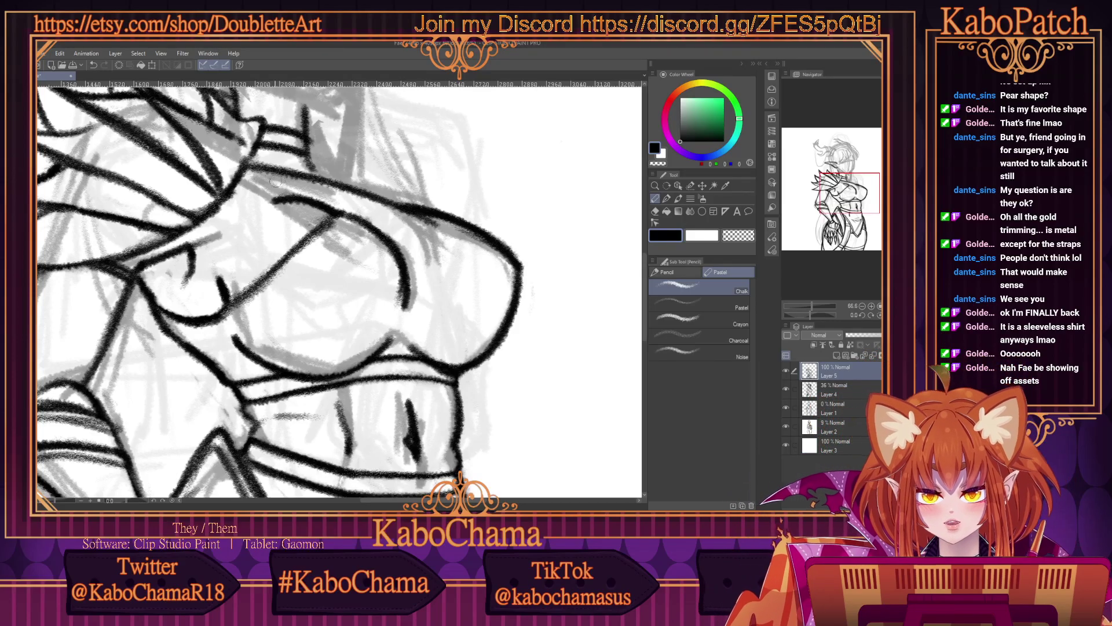
pyautogui.moveTo(404, 213)
pyautogui.mouseDown()
pyautogui.moveTo(243, 172)
pyautogui.moveTo(476, 248)
pyautogui.mouseUp()
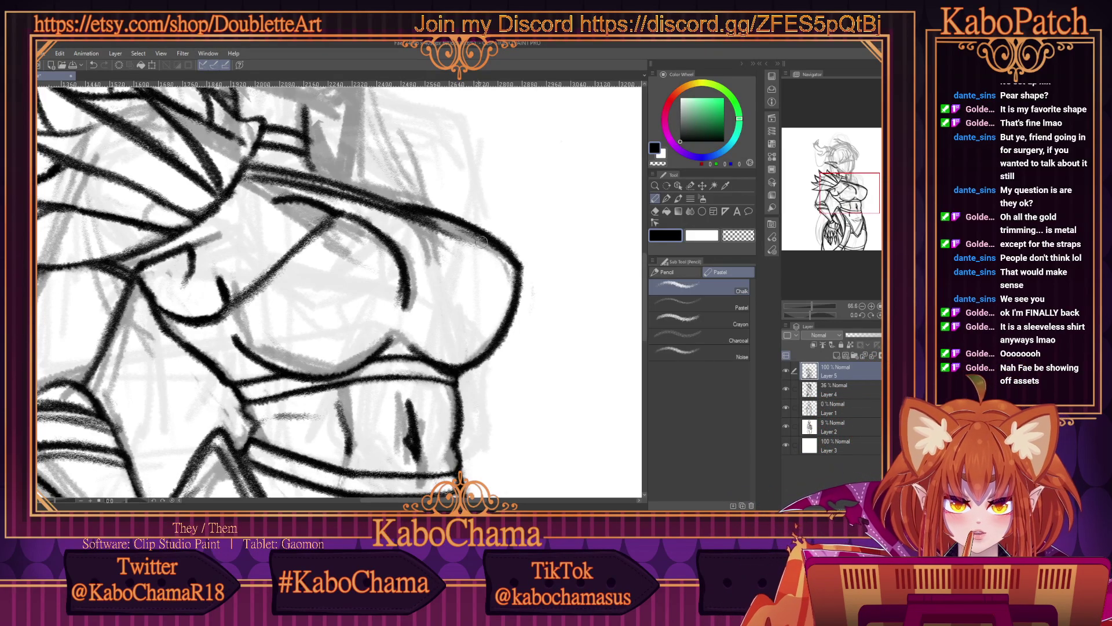
pyautogui.moveTo(369, 200)
pyautogui.mouseDown()
pyautogui.moveTo(231, 164)
pyautogui.moveTo(398, 217)
pyautogui.mouseUp()
# Clean up the doubled upper chest line with transparent color and touch up its collar end in black.
pyautogui.press('c')
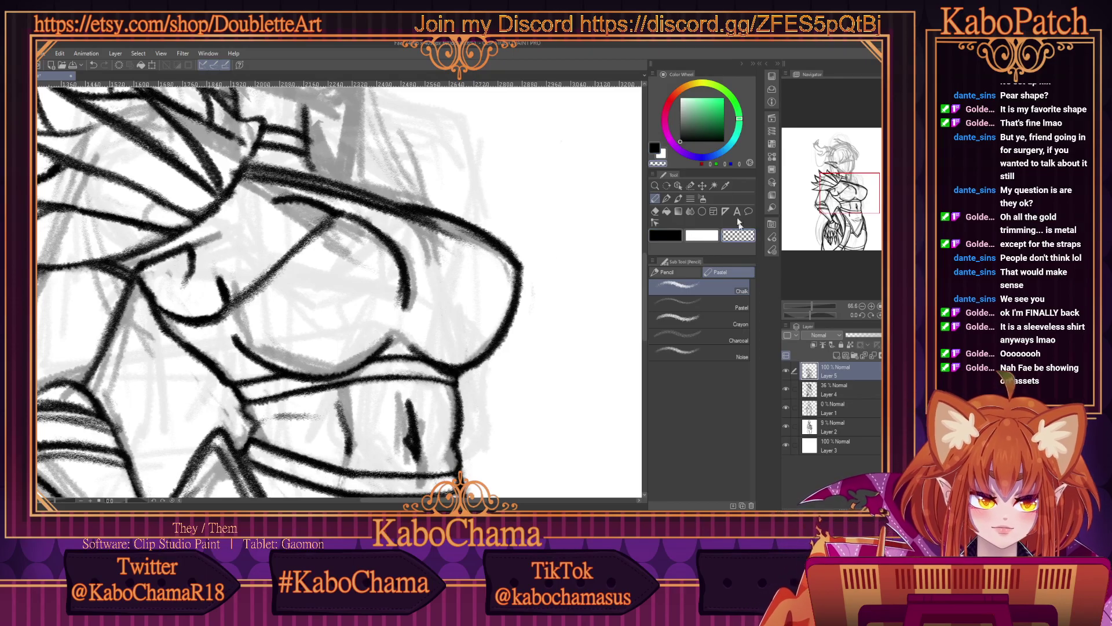
pyautogui.moveTo(458, 240)
pyautogui.mouseDown()
pyautogui.moveTo(371, 209)
pyautogui.moveTo(492, 254)
pyautogui.moveTo(509, 284)
pyautogui.moveTo(430, 217)
pyautogui.moveTo(385, 216)
pyautogui.moveTo(508, 273)
pyautogui.moveTo(409, 199)
pyautogui.moveTo(501, 216)
pyautogui.mouseUp()
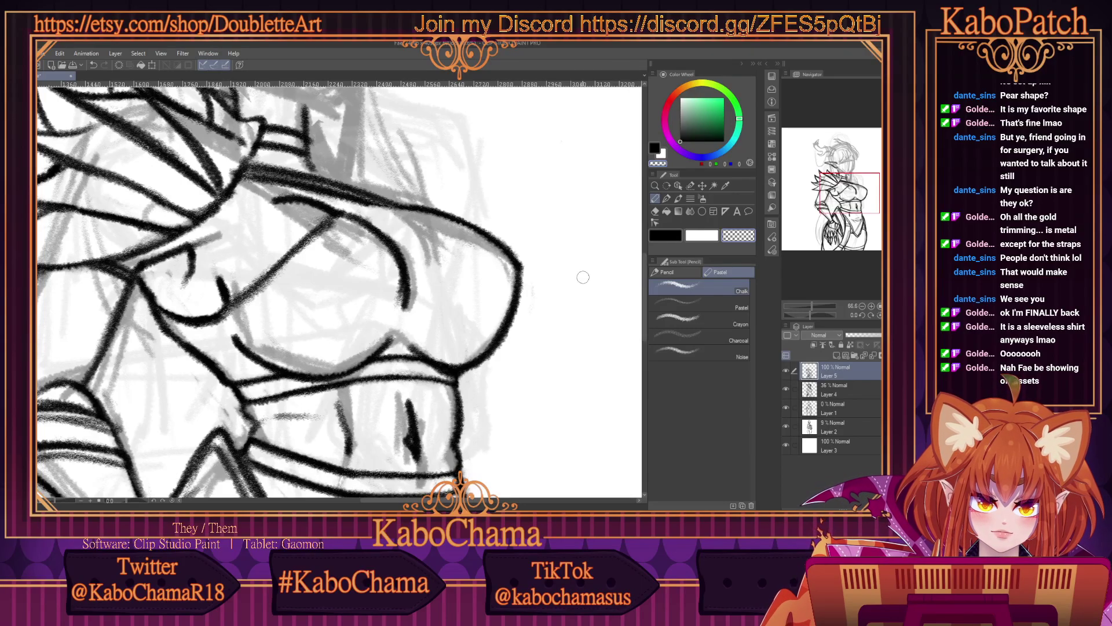
pyautogui.moveTo(226, 171)
pyautogui.mouseDown()
pyautogui.moveTo(355, 196)
pyautogui.moveTo(278, 174)
pyautogui.moveTo(323, 184)
pyautogui.mouseUp()
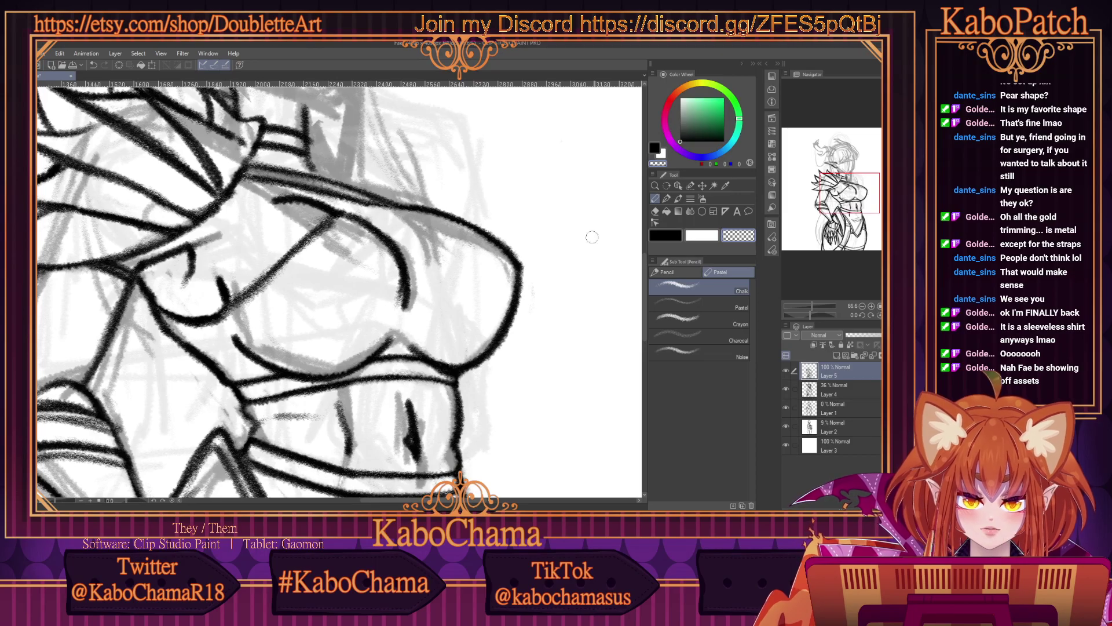
pyautogui.click(665, 238)
pyautogui.moveTo(251, 184)
pyautogui.mouseDown()
pyautogui.moveTo(278, 174)
pyautogui.moveTo(371, 198)
pyautogui.moveTo(278, 177)
pyautogui.mouseUp()
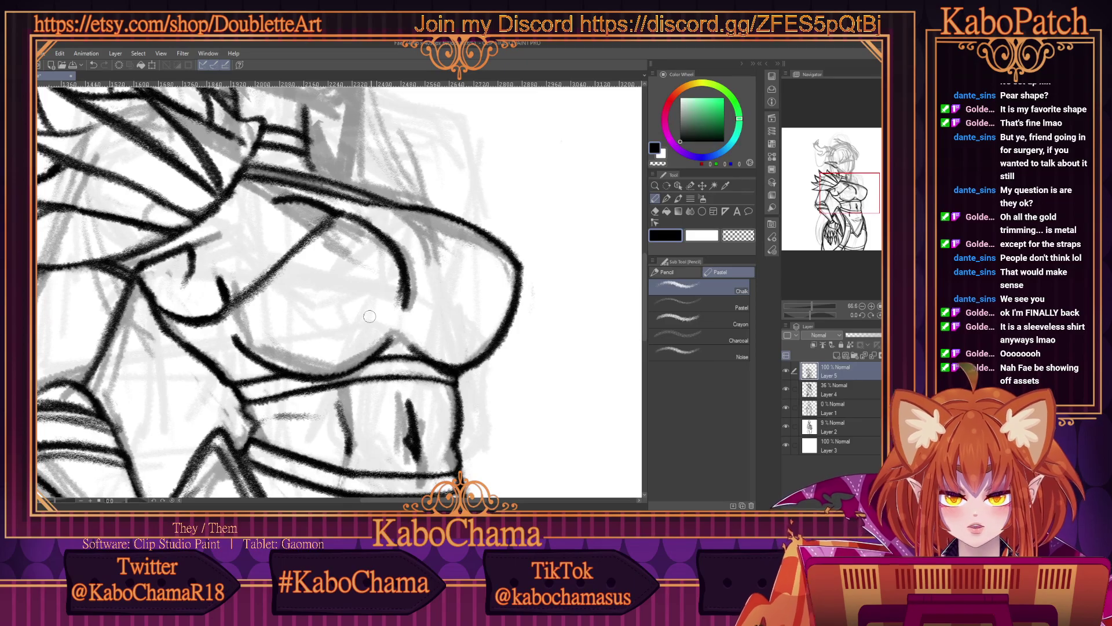
# Thin the diagonal chest line with transparent color and extend its upper end in black toward the upper chest line.
pyautogui.moveTo(335, 217); pyautogui.dragTo(284, 266)
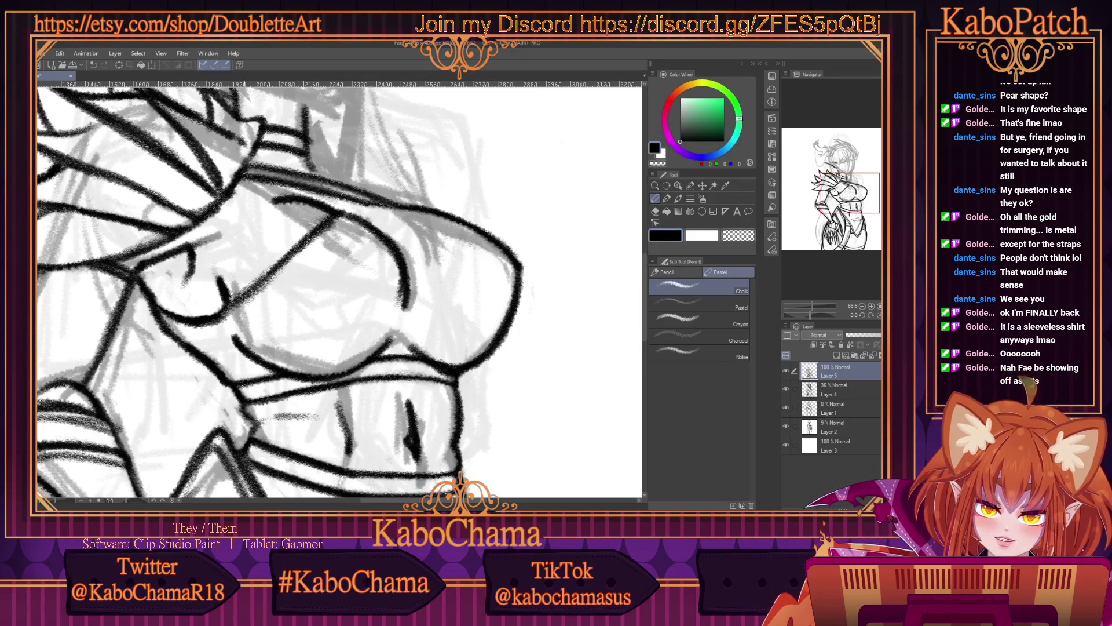
pyautogui.click(731, 238)
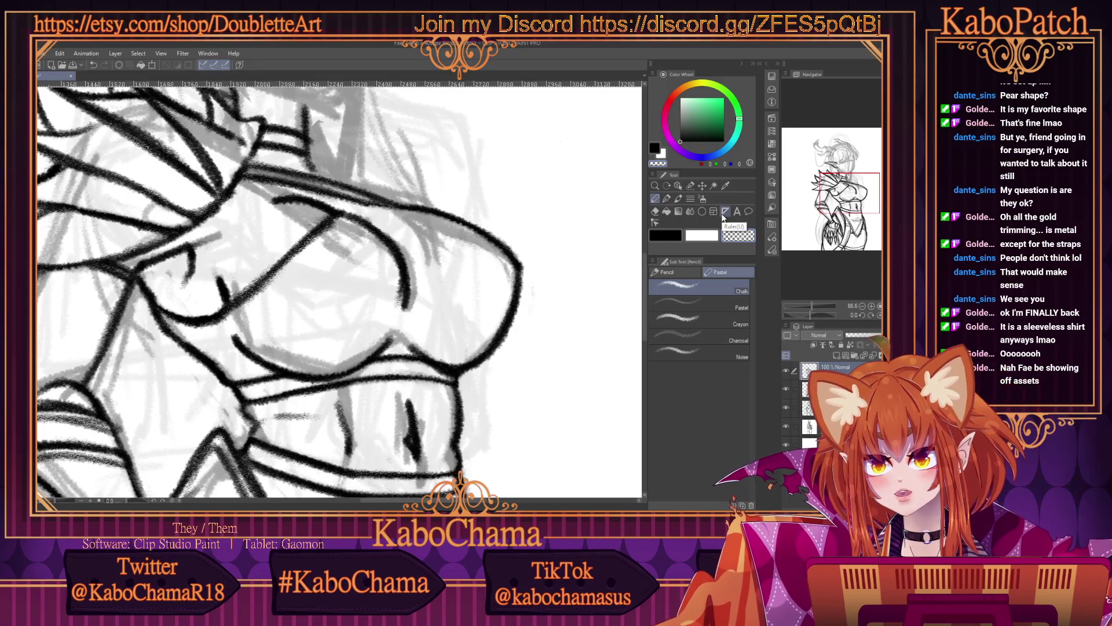
pyautogui.moveTo(327, 230); pyautogui.dragTo(259, 295)
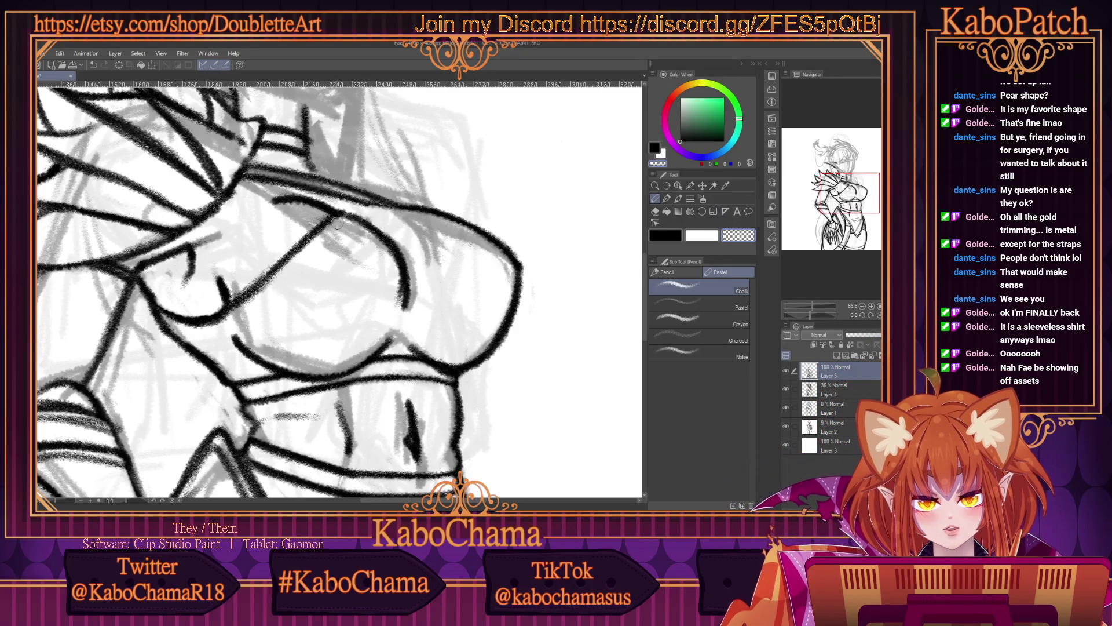
pyautogui.moveTo(308, 251)
pyautogui.mouseDown()
pyautogui.moveTo(226, 323)
pyautogui.moveTo(319, 217)
pyautogui.moveTo(213, 316)
pyautogui.moveTo(174, 316)
pyautogui.moveTo(217, 313)
pyautogui.moveTo(208, 300)
pyautogui.moveTo(229, 316)
pyautogui.moveTo(197, 326)
pyautogui.moveTo(232, 313)
pyautogui.moveTo(212, 325)
pyautogui.mouseUp()
pyautogui.click(664, 235)
pyautogui.click(739, 235)
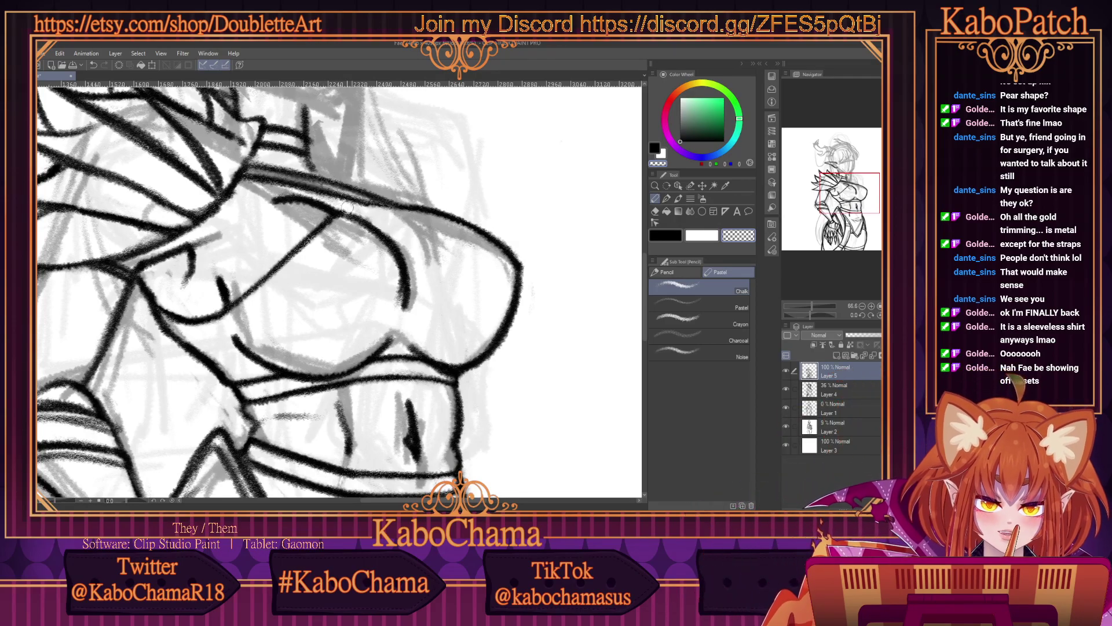
pyautogui.click(662, 237)
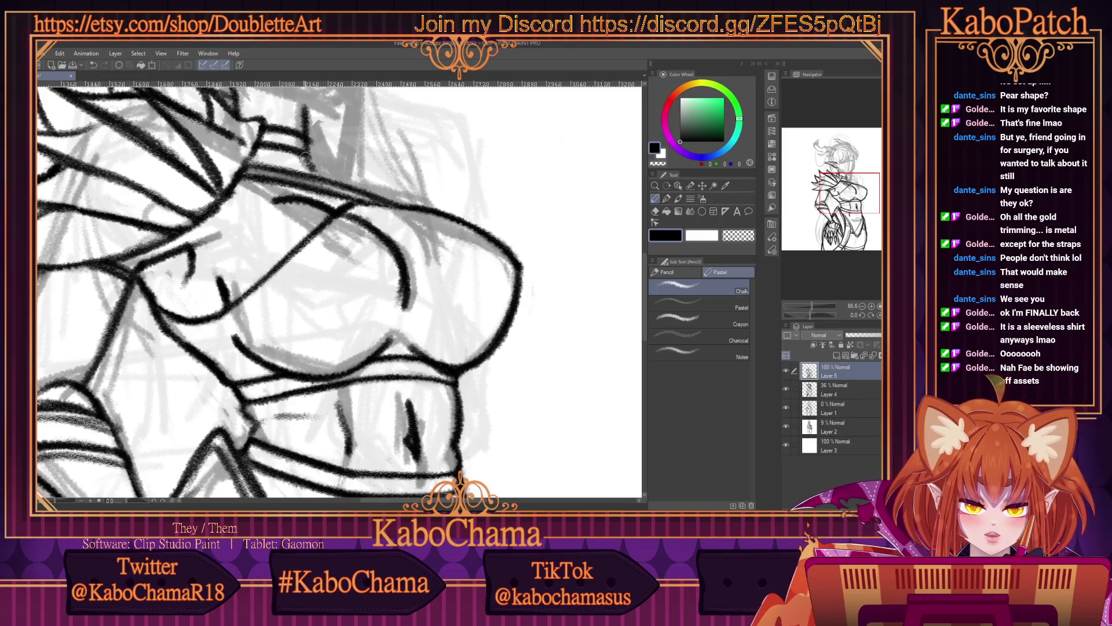
# Add short, light horizontal fold strokes in black between the breasts, replacing the undone first attempt.
pyautogui.moveTo(376, 239); pyautogui.dragTo(435, 238)
pyautogui.hotkey('ctrl', 'z')
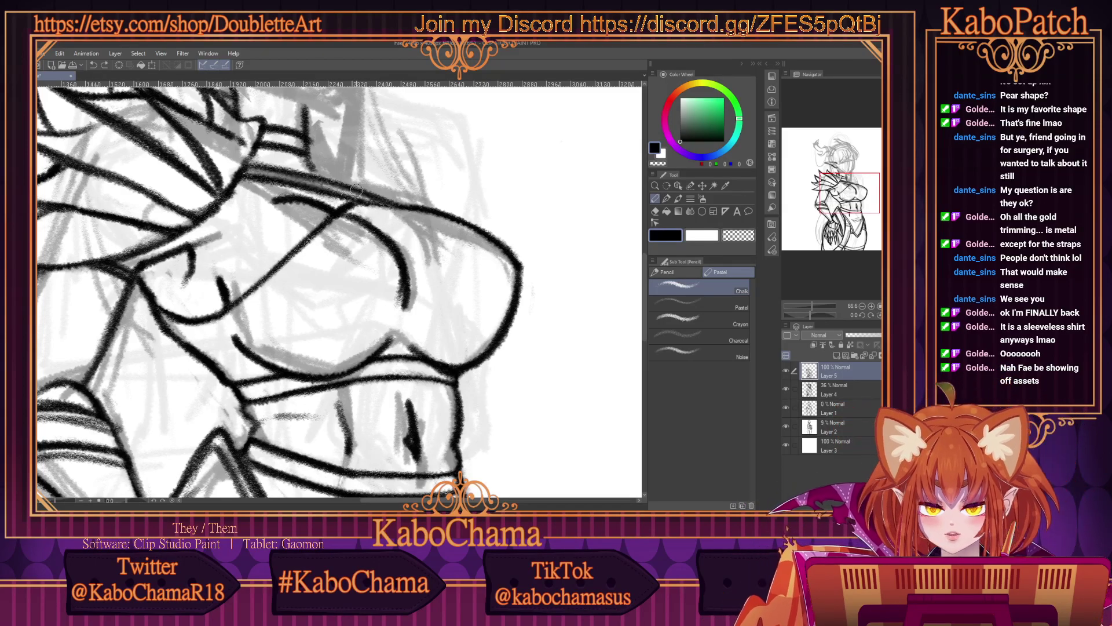
pyautogui.moveTo(380, 239)
pyautogui.mouseDown()
pyautogui.moveTo(447, 239)
pyautogui.moveTo(458, 262)
pyautogui.mouseUp()
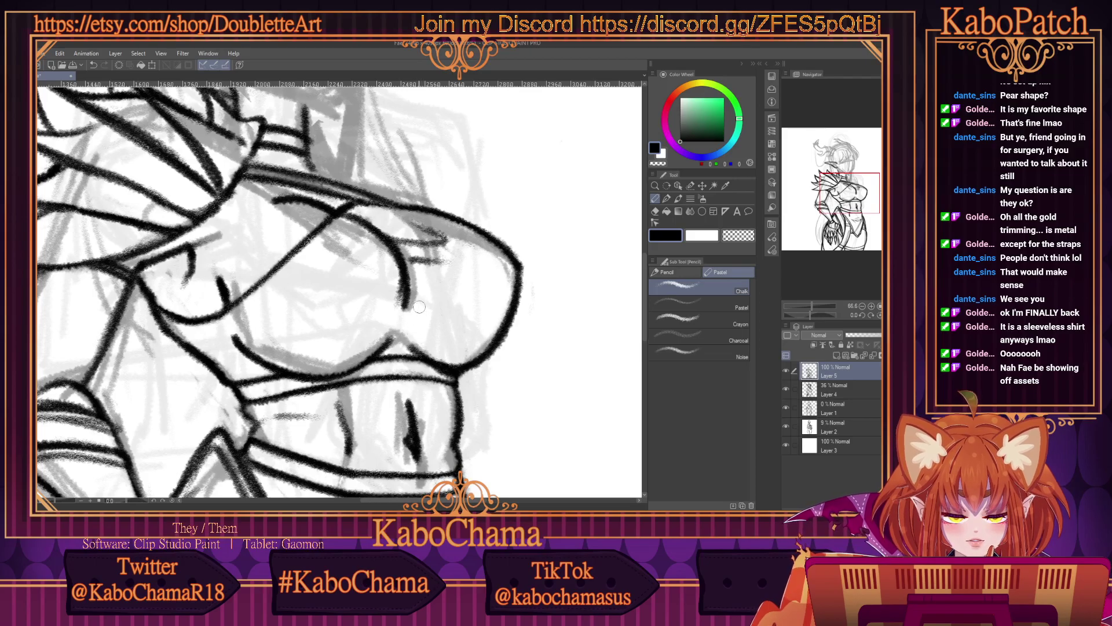
pyautogui.moveTo(405, 306)
pyautogui.mouseDown()
pyautogui.moveTo(461, 305)
pyautogui.moveTo(449, 320)
pyautogui.mouseUp()
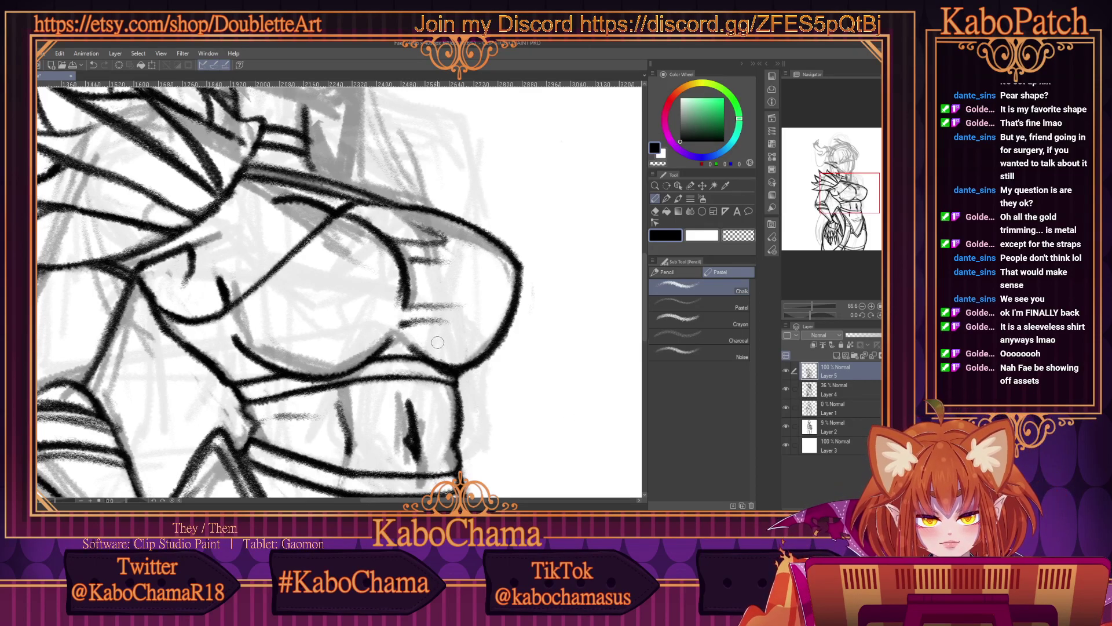
# Erase most of the near breast's inner curve with transparent color, leaving short pieces at its upper and lower ends.
pyautogui.scroll(-3, 408, 369)
pyautogui.scroll(2, 408, 370)
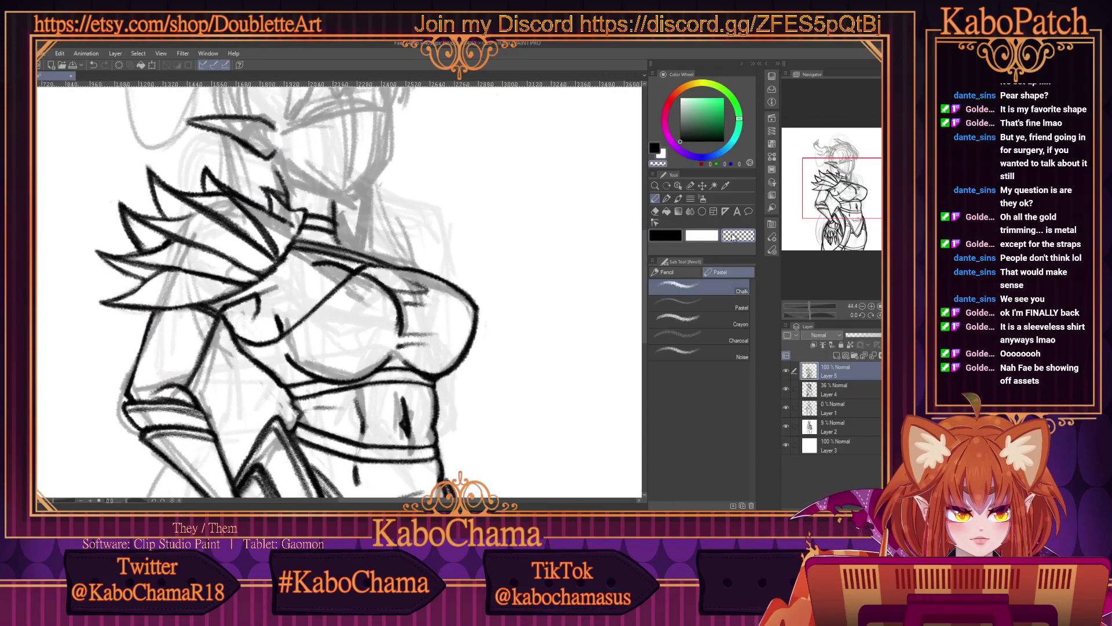
pyautogui.scroll(2, 394, 324)
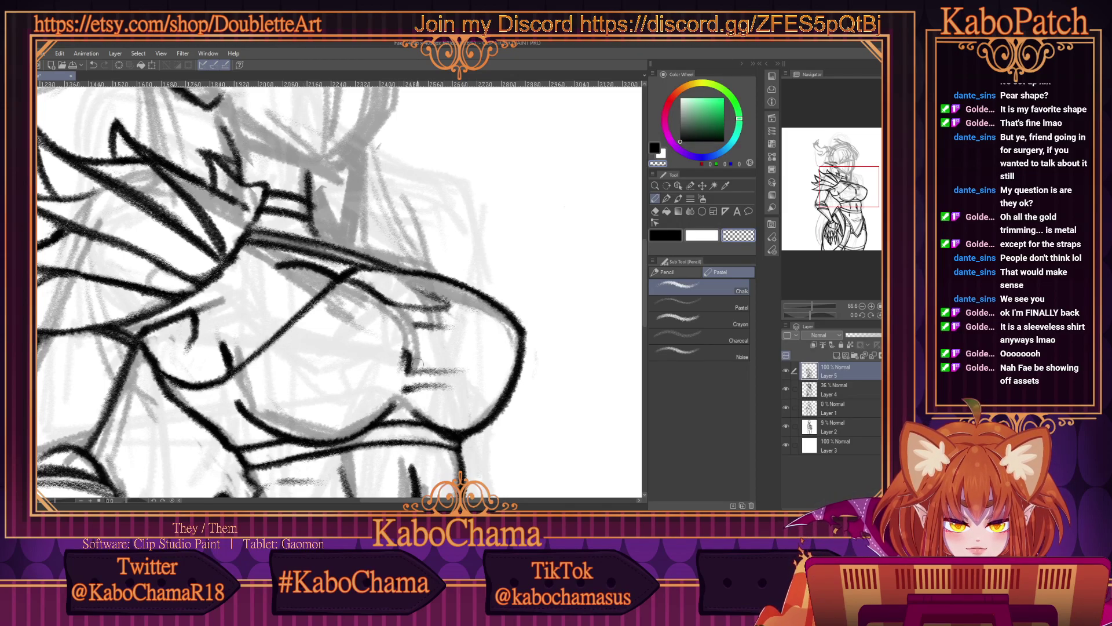
pyautogui.scroll(-3, 405, 354)
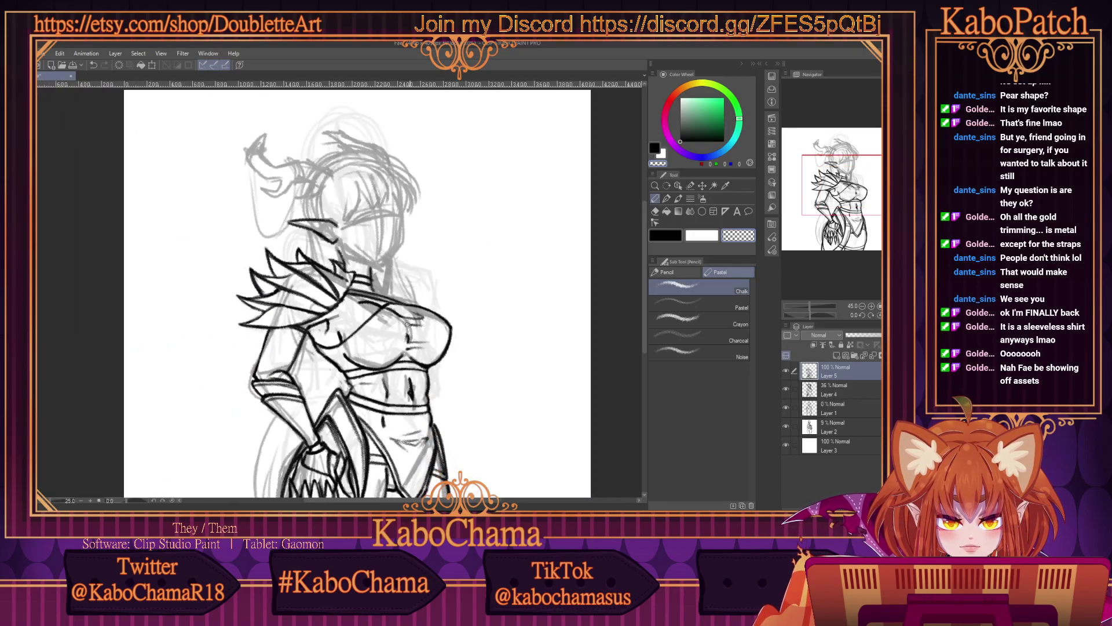
pyautogui.scroll(1, 406, 324)
pyautogui.scroll(3, 407, 324)
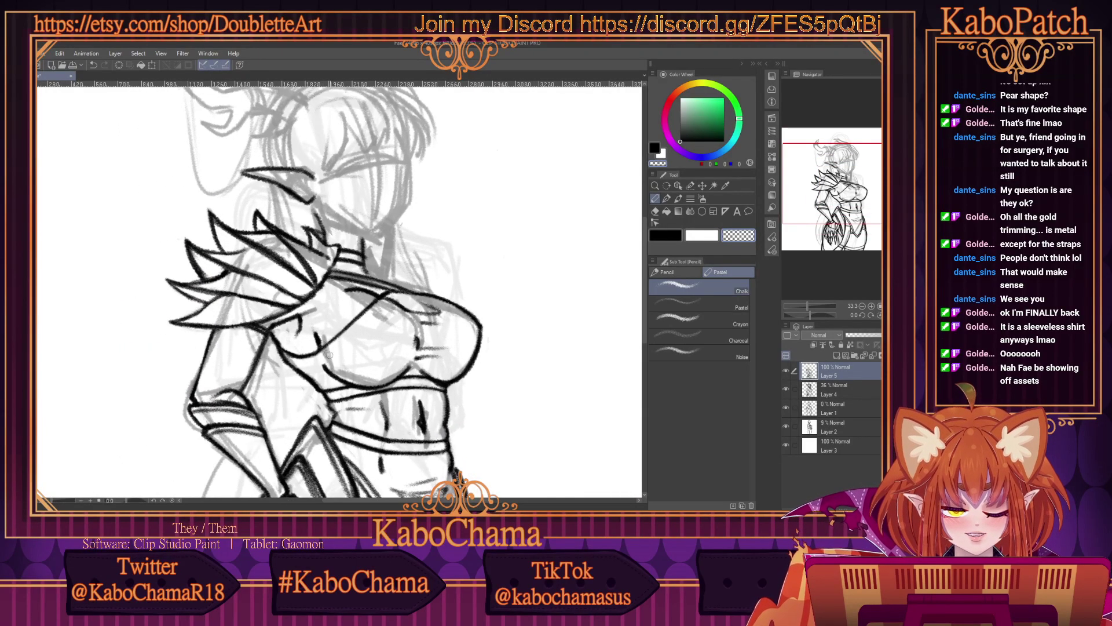
pyautogui.scroll(-4, 536, 341)
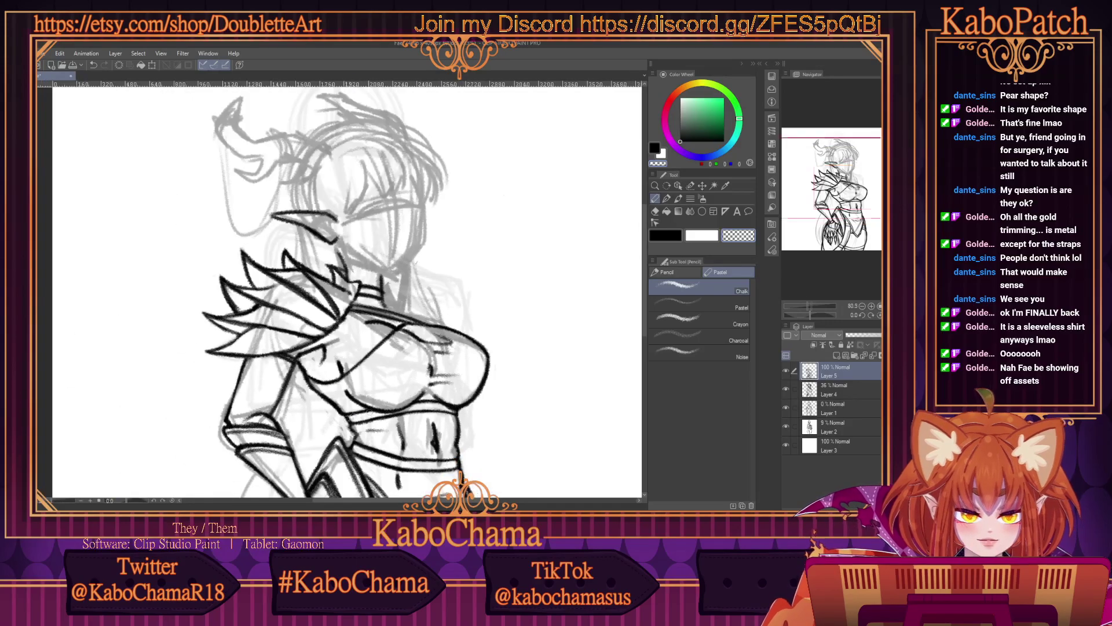
pyautogui.moveTo(644, 330); pyautogui.dragTo(636, 371)
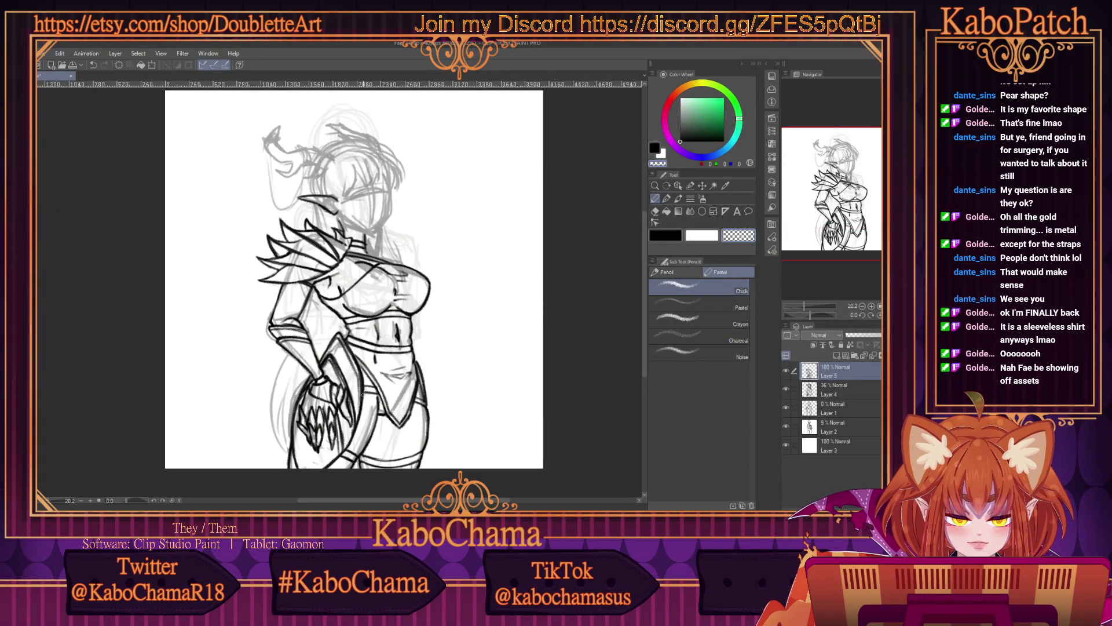
pyautogui.scroll(5, 363, 398)
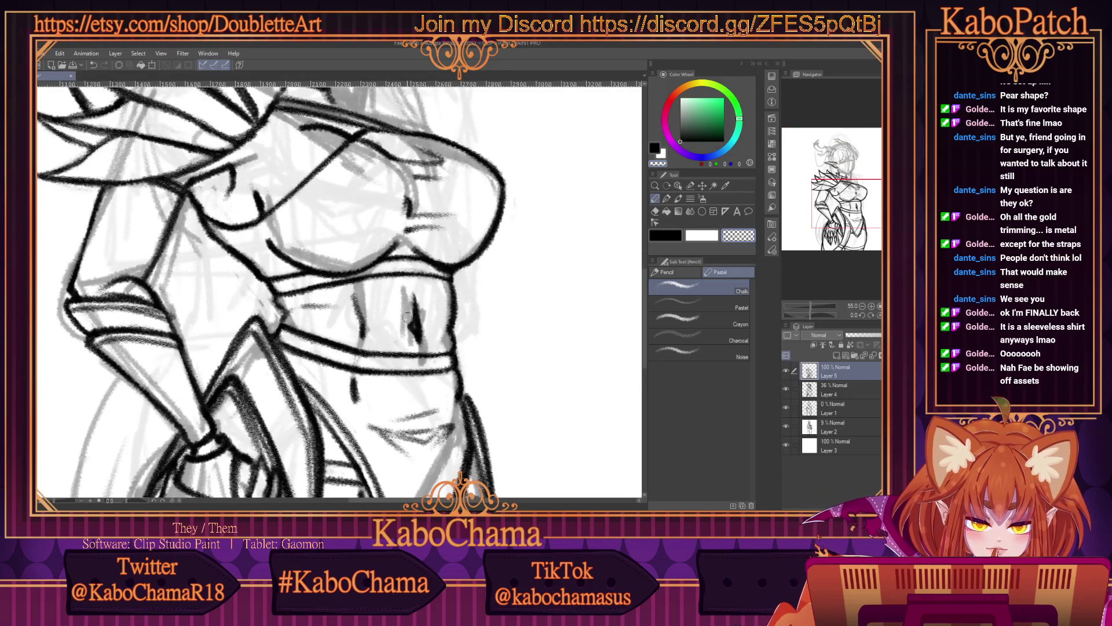
# Add a short black stroke to the collar's upper edge beside the neck.
pyautogui.scroll(-6, 378, 312)
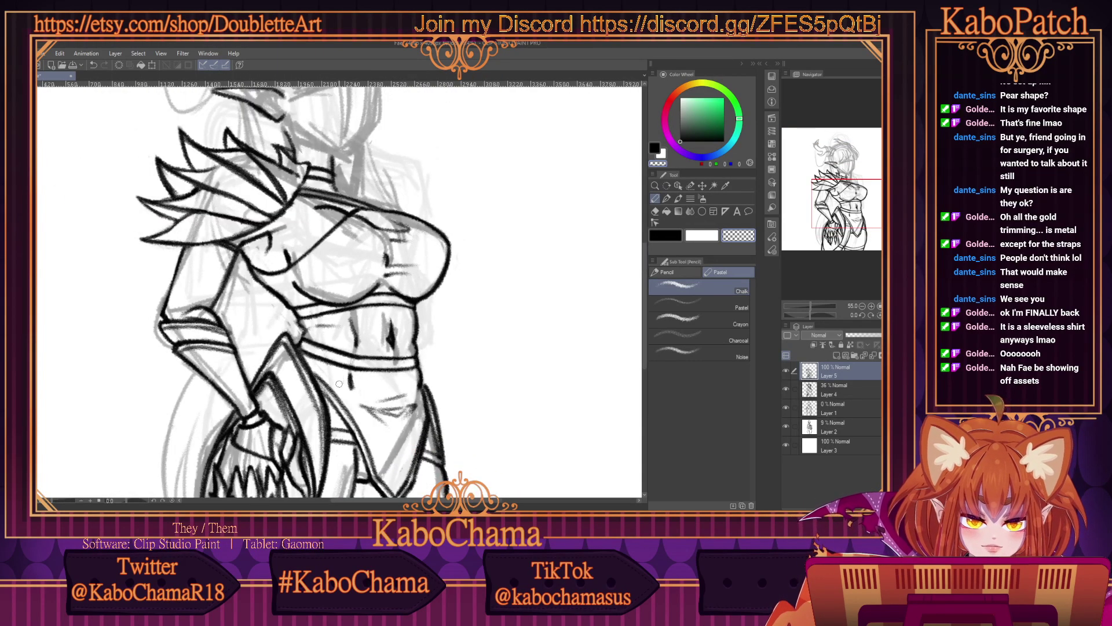
pyautogui.scroll(2, 373, 506)
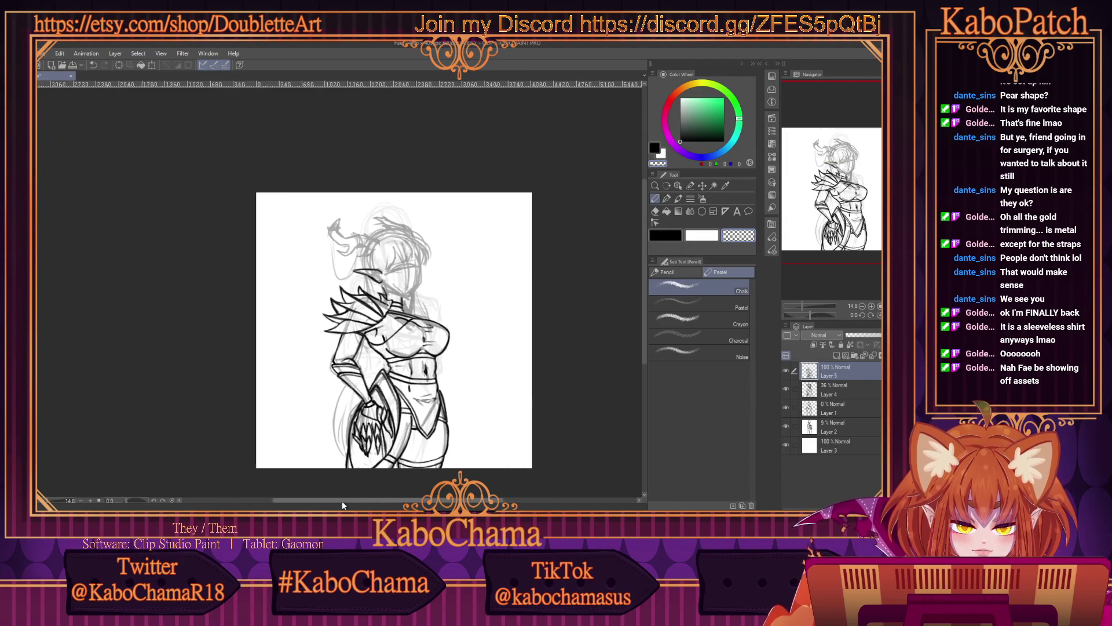
pyautogui.scroll(1, 381, 432)
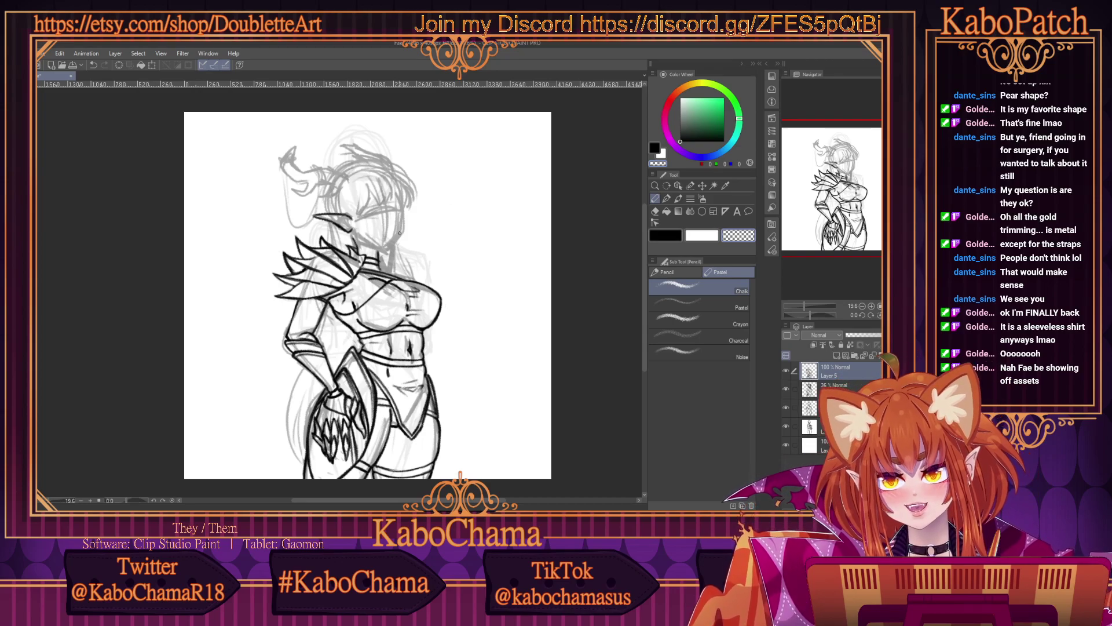
pyautogui.moveTo(399, 232); pyautogui.dragTo(625, 249)
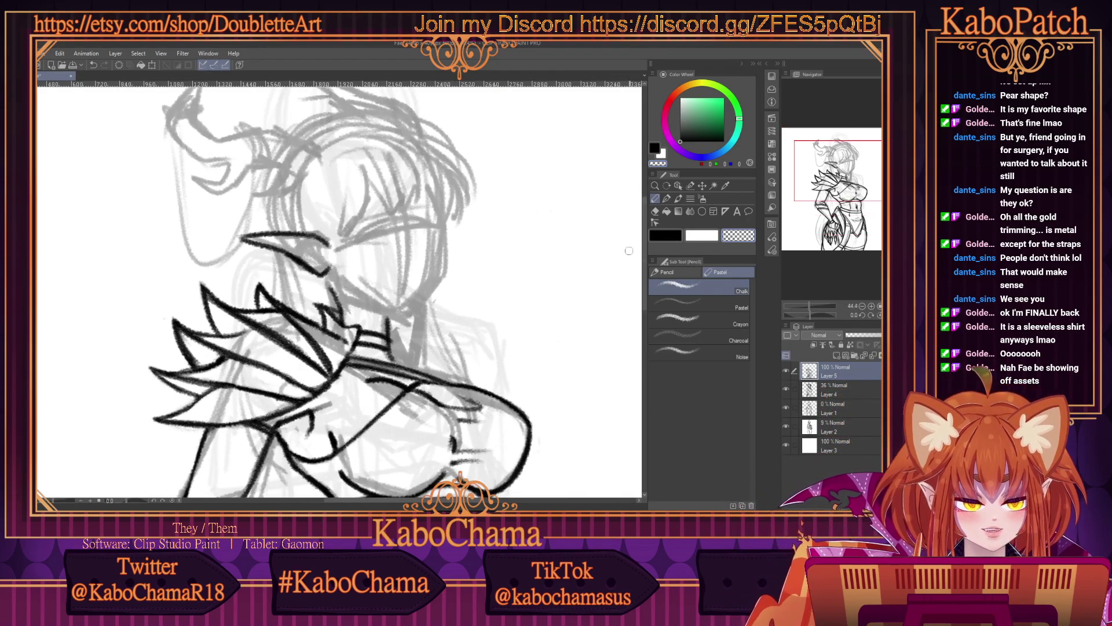
pyautogui.scroll(1, 393, 361)
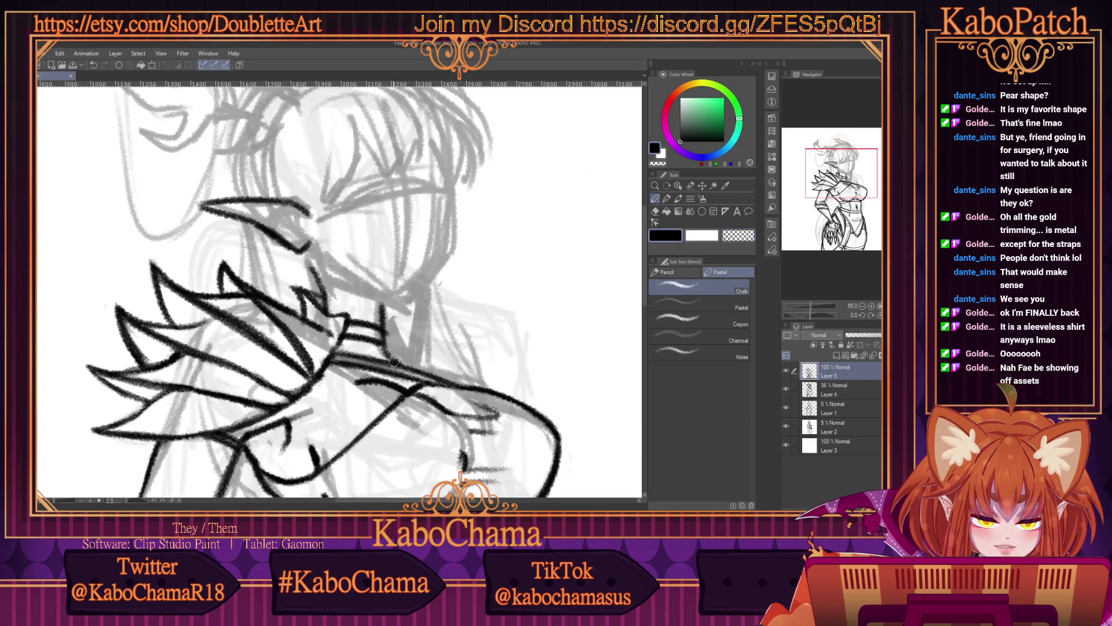
pyautogui.scroll(2, 339, 264)
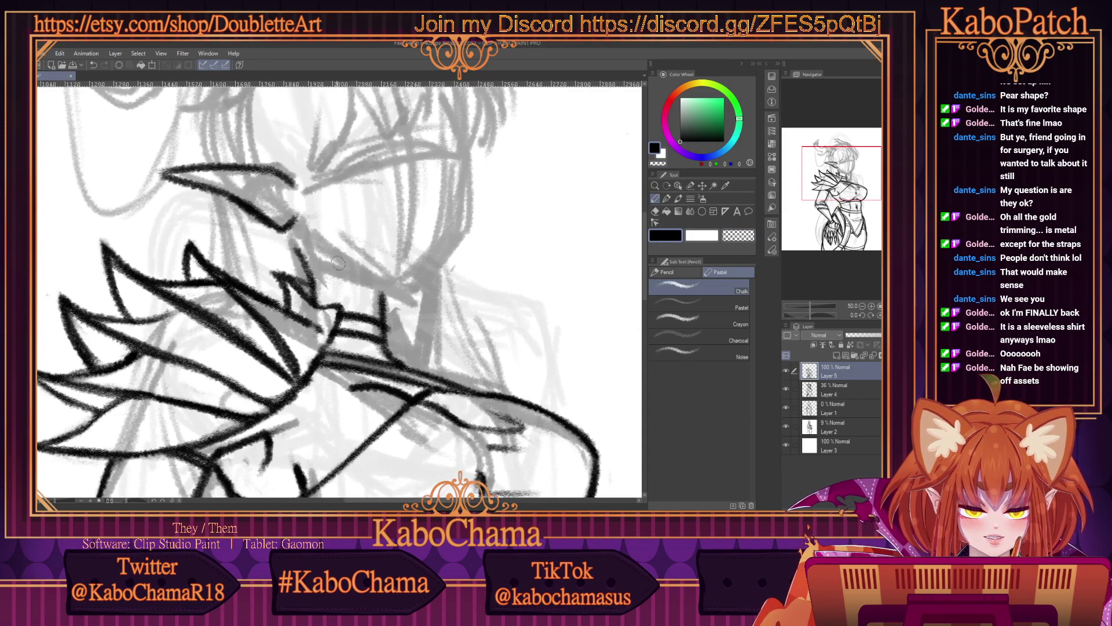
pyautogui.scroll(2, 339, 264)
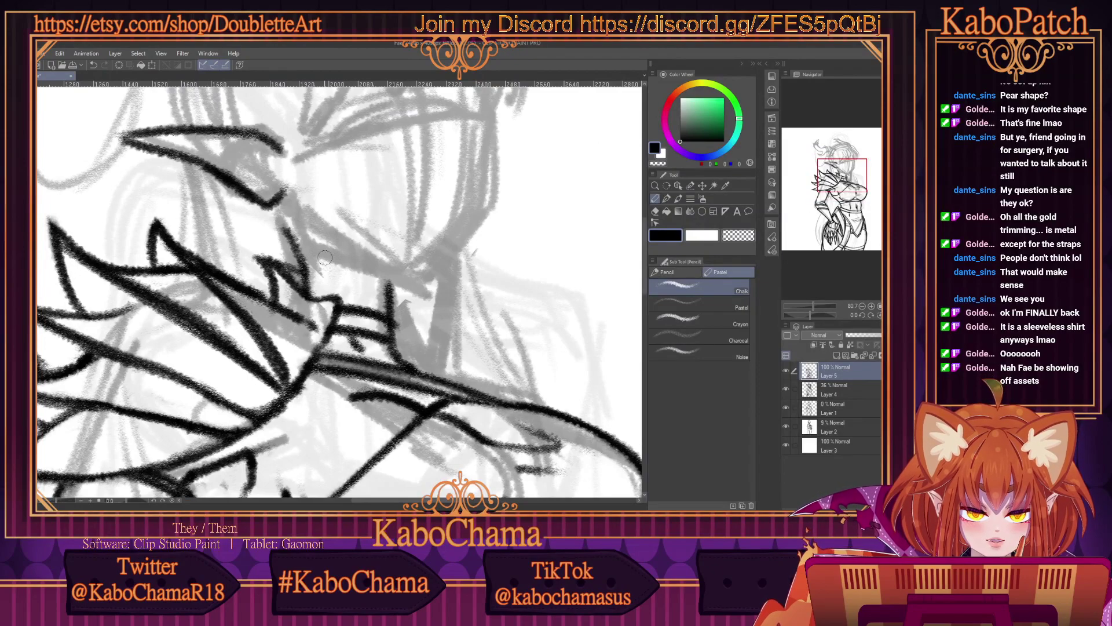
pyautogui.moveTo(329, 273); pyautogui.dragTo(363, 350)
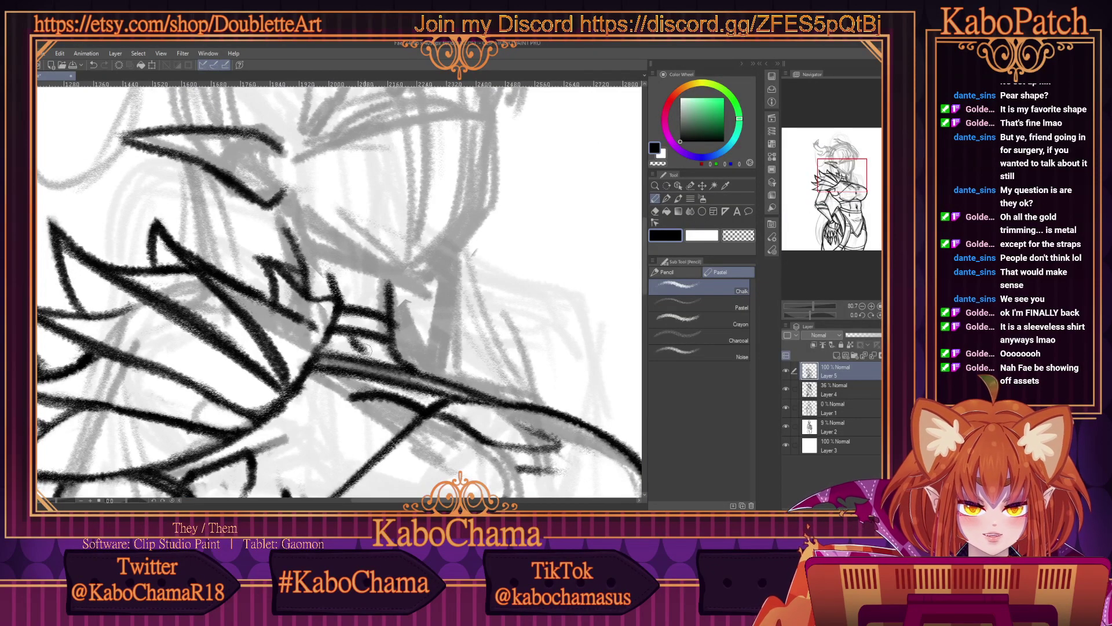
pyautogui.scroll(-4, 347, 330)
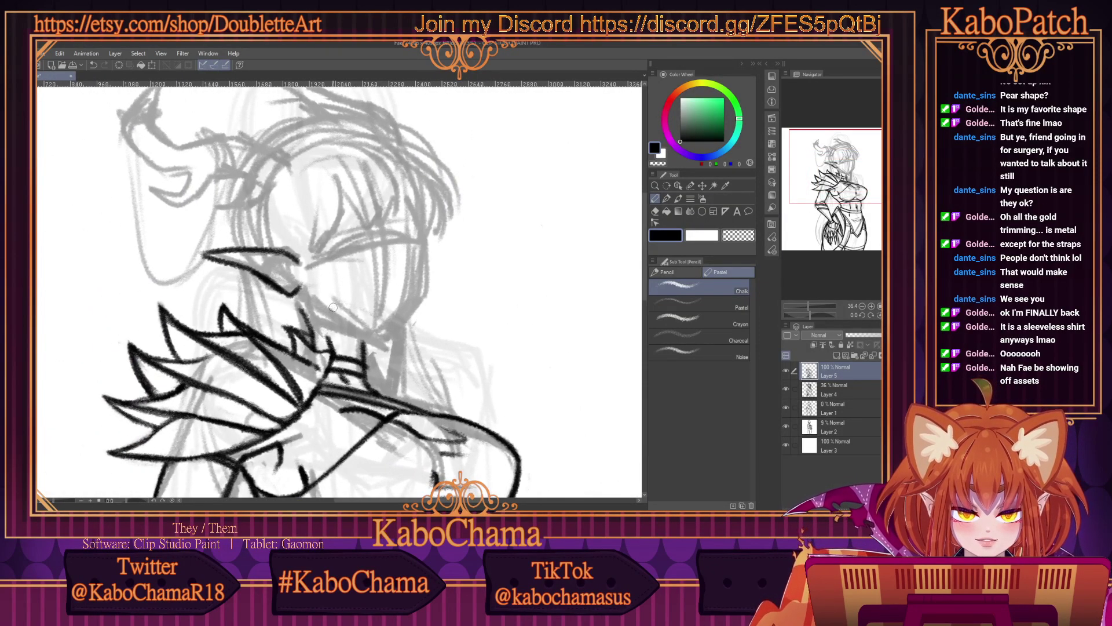
# Draw the inner folds of the pointed ear in black and tidy them with transparent color.
pyautogui.scroll(1, 333, 307)
pyautogui.scroll(1, 345, 273)
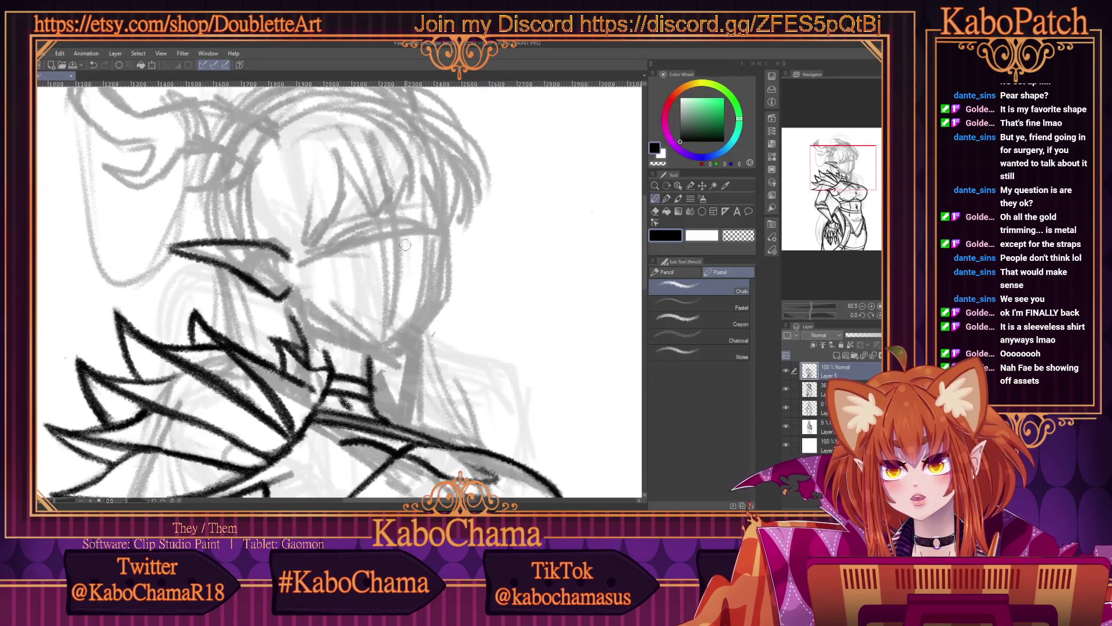
pyautogui.moveTo(286, 268)
pyautogui.mouseDown()
pyautogui.moveTo(203, 249)
pyautogui.moveTo(278, 273)
pyautogui.moveTo(277, 291)
pyautogui.mouseUp()
pyautogui.moveTo(239, 257)
pyautogui.mouseDown()
pyautogui.moveTo(254, 259)
pyautogui.moveTo(265, 282)
pyautogui.mouseUp()
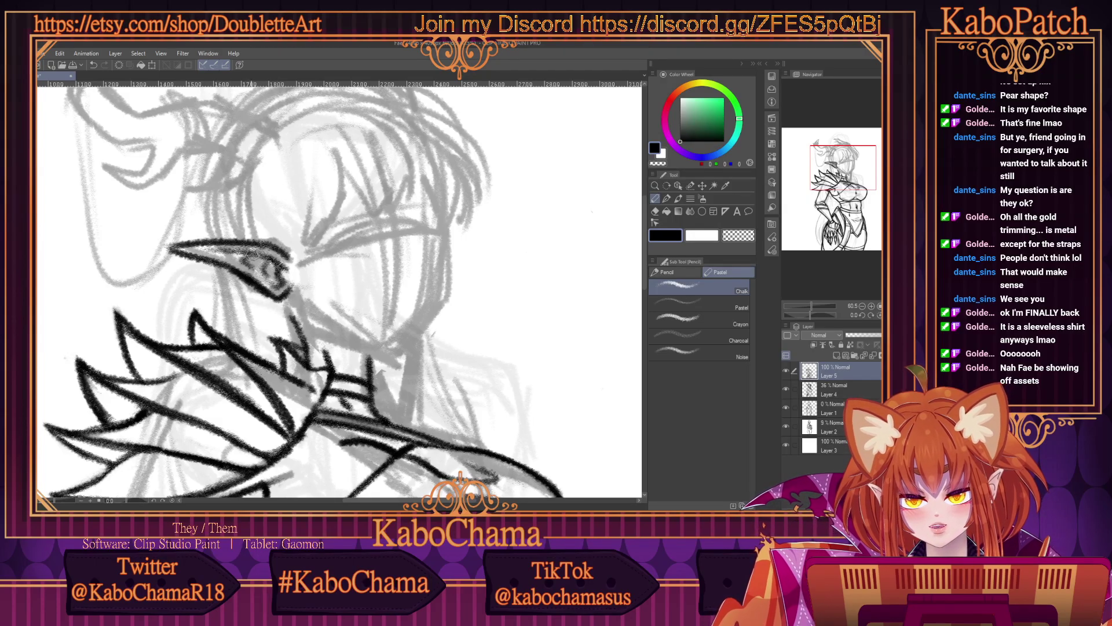
pyautogui.click(726, 237)
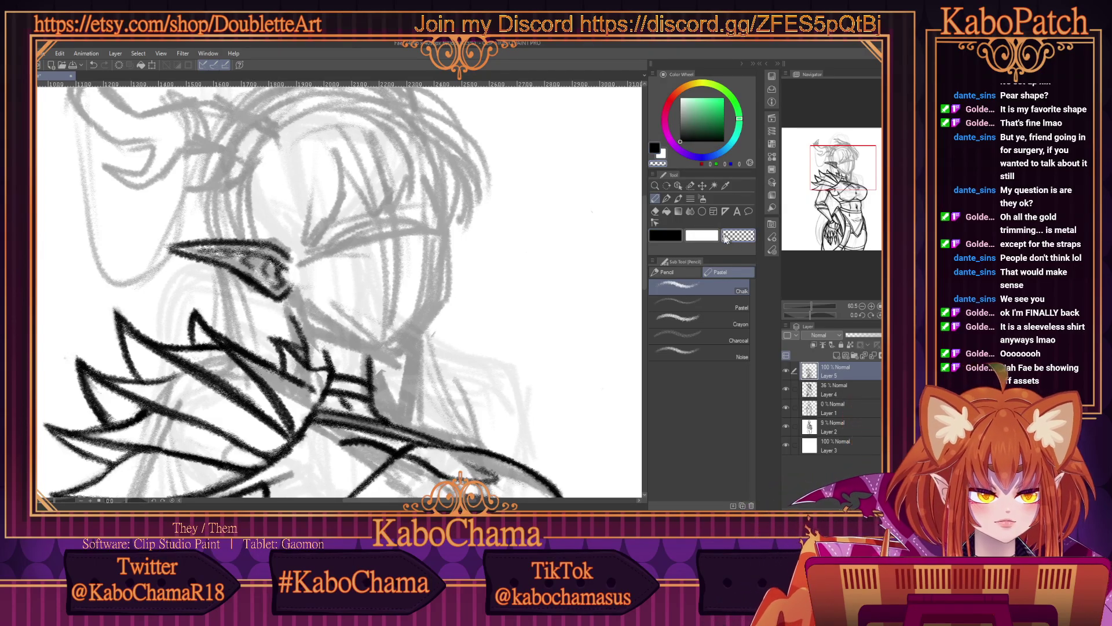
pyautogui.moveTo(215, 262)
pyautogui.mouseDown()
pyautogui.moveTo(241, 257)
pyautogui.moveTo(227, 254)
pyautogui.mouseUp()
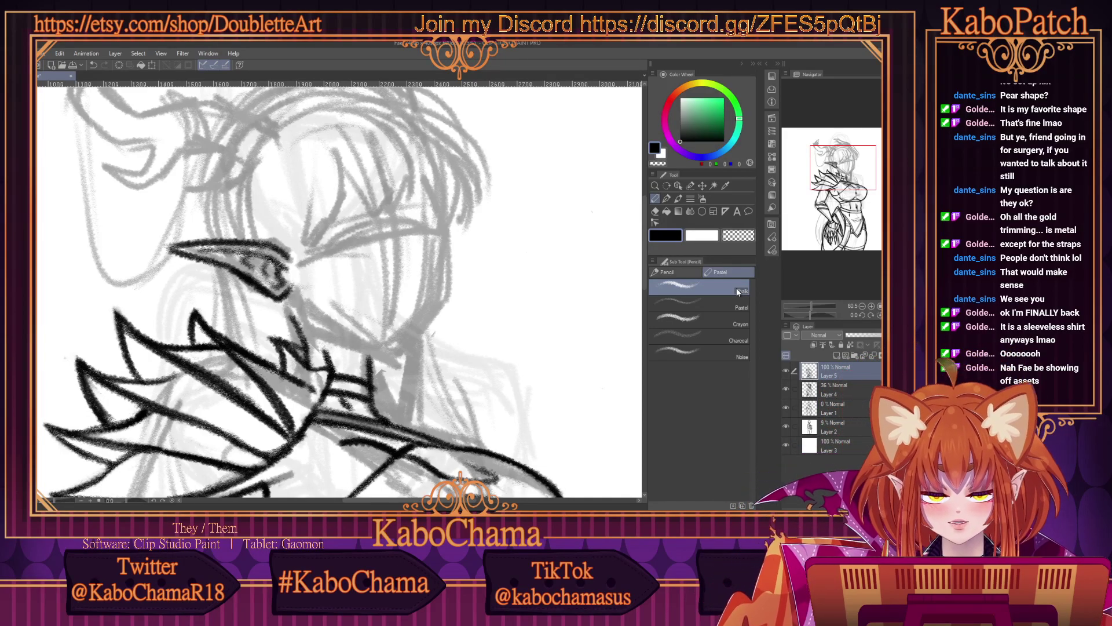
# Ink the cheek, chin and jawline in black over the sketch, and add a short neck line below the jaw.
pyautogui.moveTo(445, 252); pyautogui.dragTo(444, 300)
pyautogui.moveTo(446, 252); pyautogui.dragTo(414, 339)
pyautogui.moveTo(453, 287); pyautogui.dragTo(408, 342)
pyautogui.moveTo(441, 309)
pyautogui.mouseDown()
pyautogui.moveTo(379, 362)
pyautogui.moveTo(370, 357)
pyautogui.moveTo(385, 352)
pyautogui.moveTo(316, 319)
pyautogui.mouseUp()
pyautogui.moveTo(365, 347)
pyautogui.mouseDown()
pyautogui.moveTo(303, 307)
pyautogui.moveTo(369, 350)
pyautogui.moveTo(312, 321)
pyautogui.moveTo(324, 331)
pyautogui.moveTo(303, 310)
pyautogui.moveTo(377, 347)
pyautogui.moveTo(332, 341)
pyautogui.moveTo(357, 345)
pyautogui.moveTo(332, 325)
pyautogui.moveTo(397, 347)
pyautogui.moveTo(394, 330)
pyautogui.moveTo(416, 347)
pyautogui.moveTo(405, 334)
pyautogui.moveTo(400, 359)
pyautogui.moveTo(448, 327)
pyautogui.mouseUp()
pyautogui.press('c')
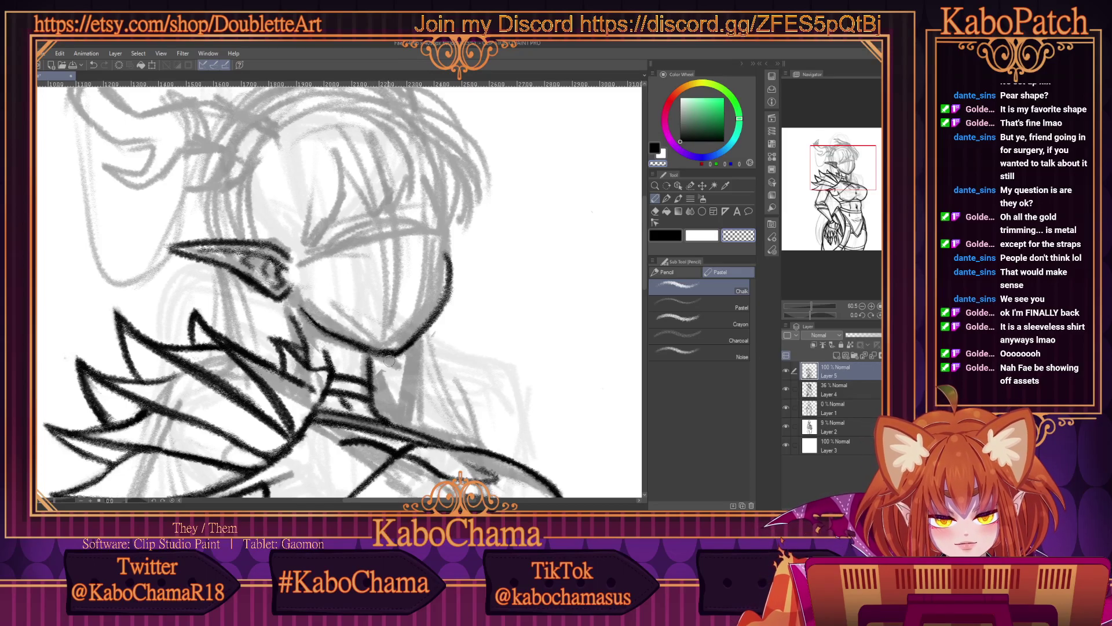
pyautogui.click(661, 240)
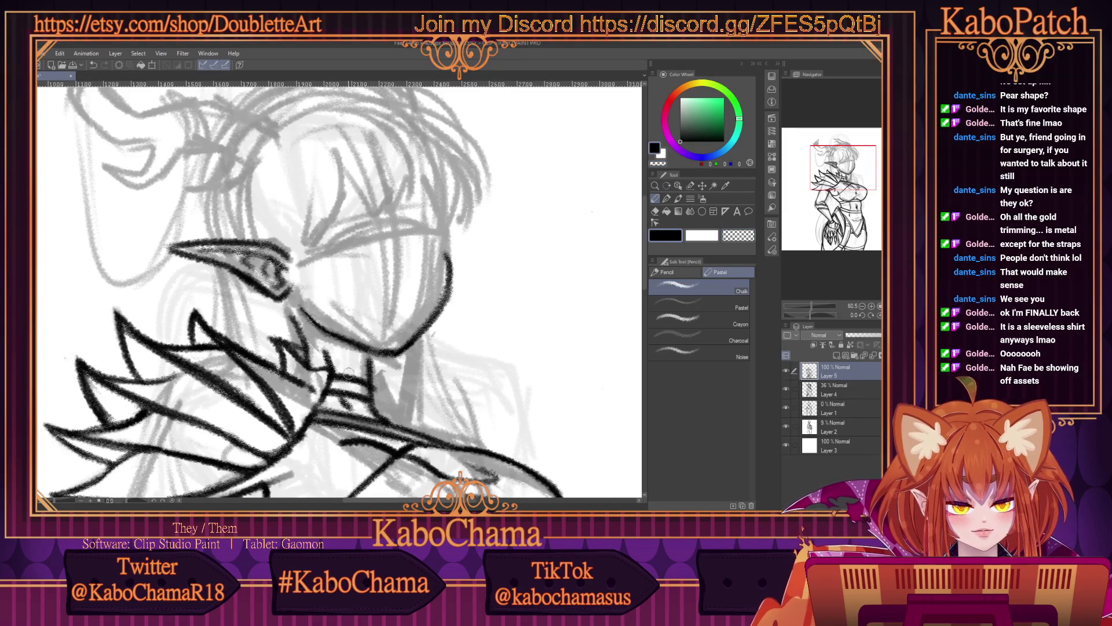
pyautogui.moveTo(367, 352); pyautogui.dragTo(371, 370)
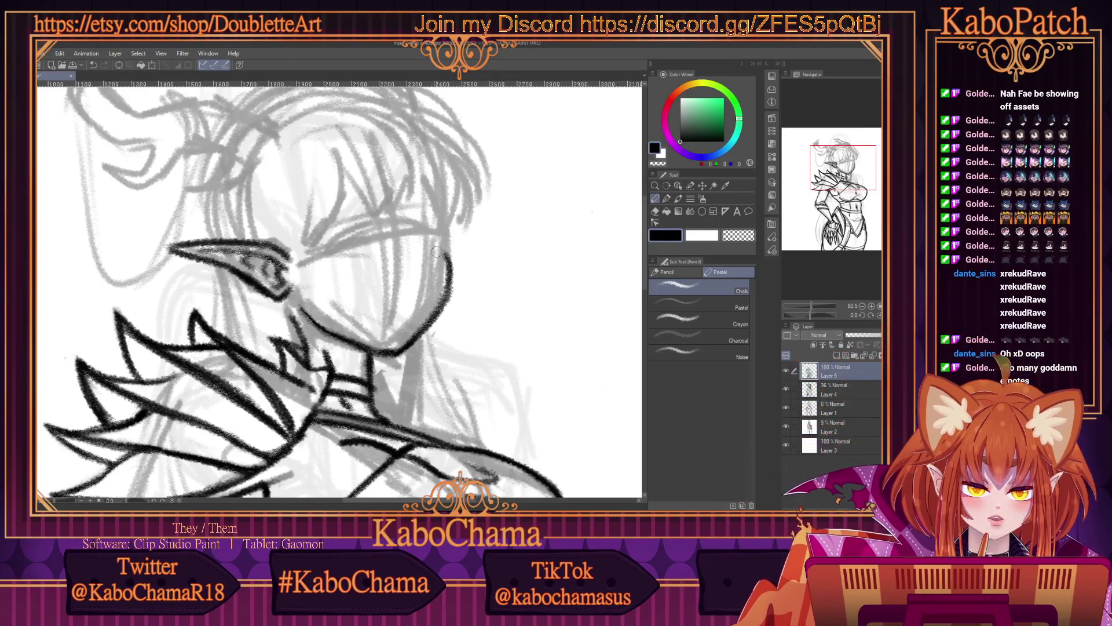
# Extend the far side of the face contour in black from the cheek up past the eye to the forehead.
pyautogui.moveTo(443, 258); pyautogui.dragTo(447, 218)
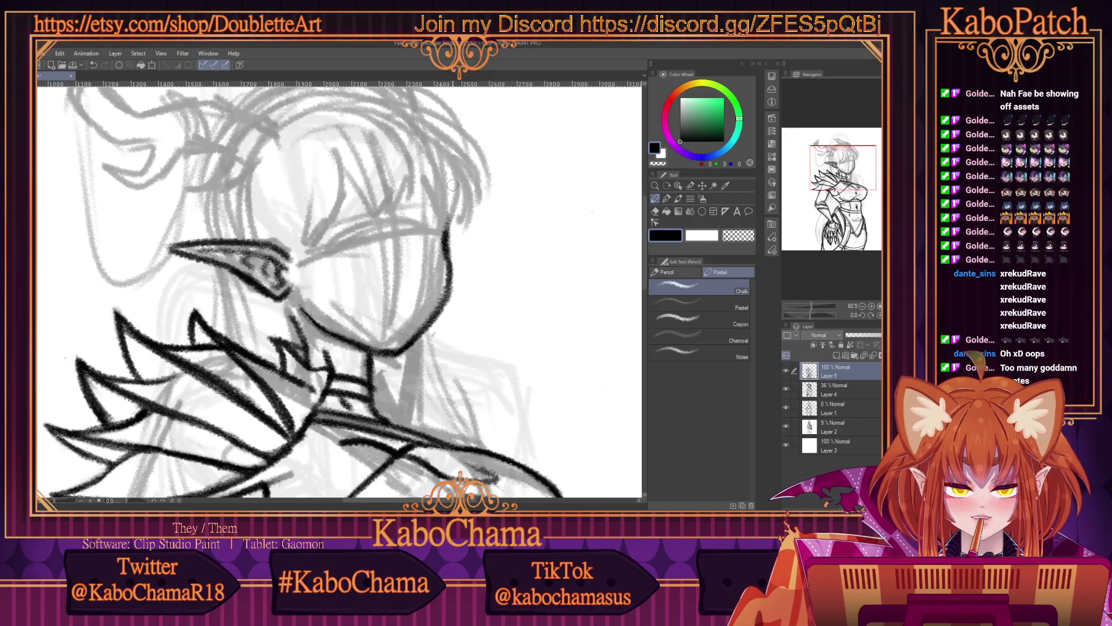
pyautogui.moveTo(452, 267); pyautogui.dragTo(443, 292)
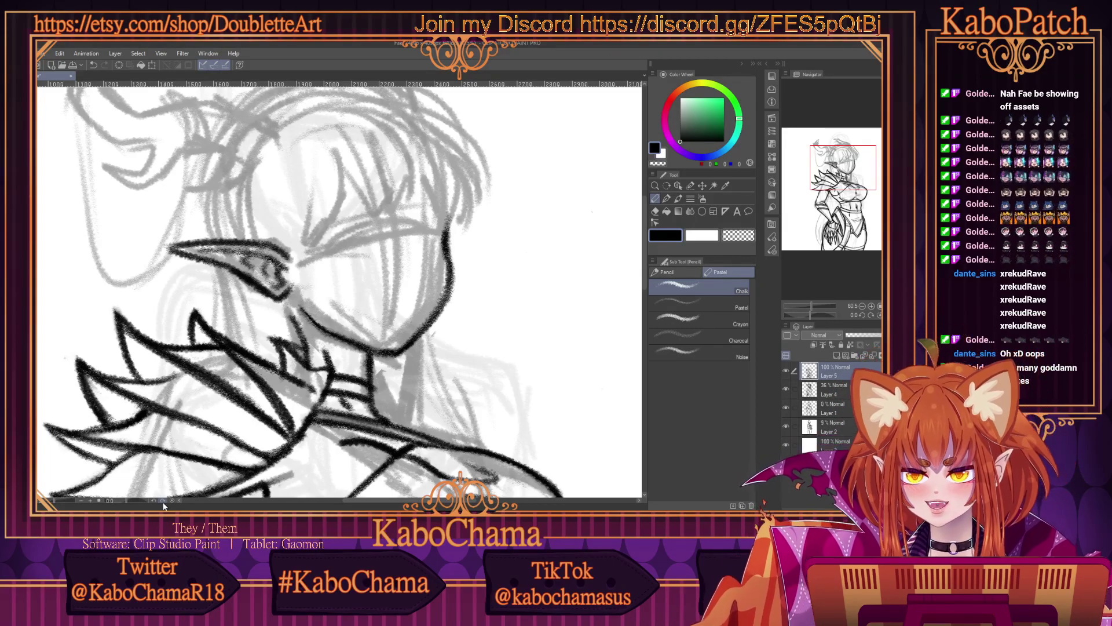
pyautogui.moveTo(446, 237); pyautogui.dragTo(433, 168)
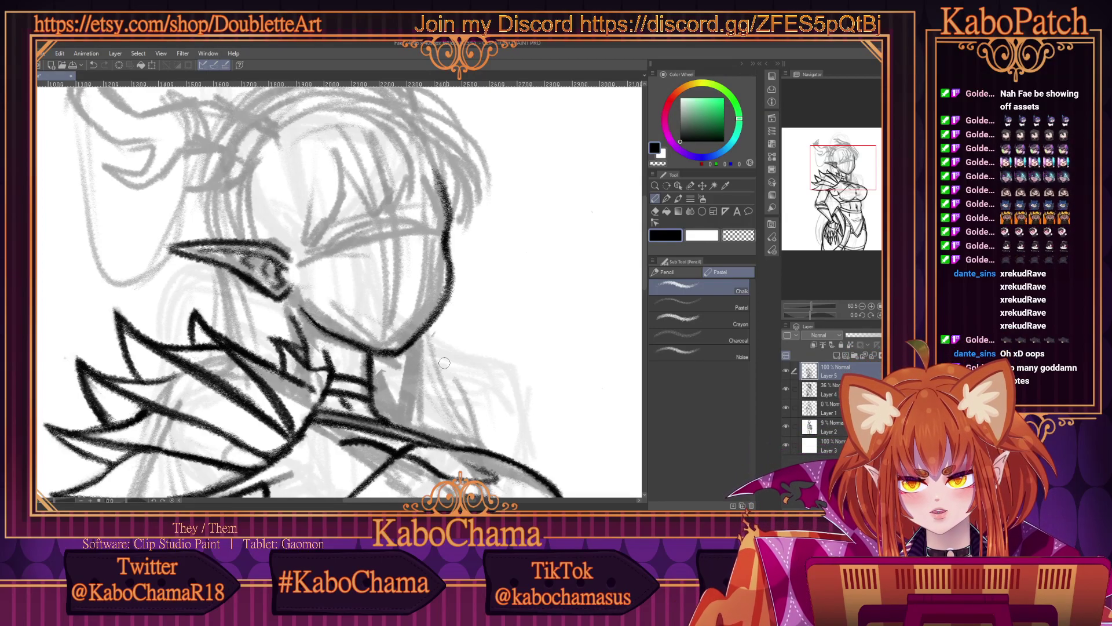
# Draw the nose mark and the curved upper and lower lid lines of both eyes in black.
pyautogui.moveTo(405, 267); pyautogui.dragTo(405, 267)
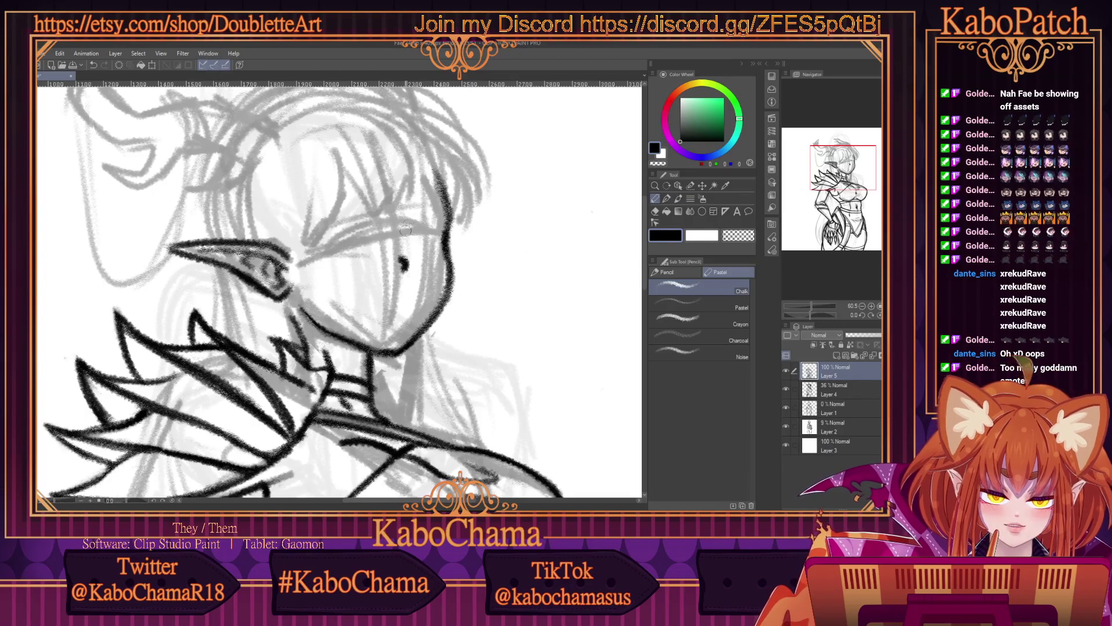
pyautogui.moveTo(419, 217)
pyautogui.mouseDown()
pyautogui.moveTo(440, 227)
pyautogui.moveTo(406, 237)
pyautogui.moveTo(426, 218)
pyautogui.moveTo(407, 228)
pyautogui.moveTo(426, 221)
pyautogui.moveTo(415, 263)
pyautogui.mouseUp()
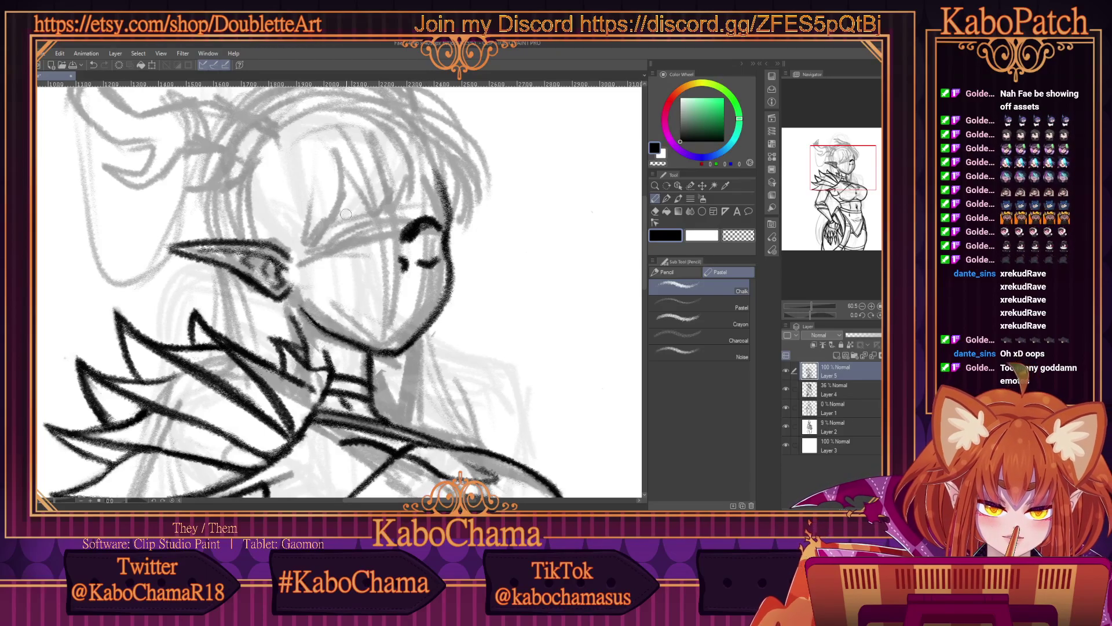
pyautogui.moveTo(371, 234)
pyautogui.mouseDown()
pyautogui.moveTo(336, 219)
pyautogui.moveTo(310, 239)
pyautogui.moveTo(370, 231)
pyautogui.moveTo(302, 247)
pyautogui.moveTo(347, 214)
pyautogui.moveTo(372, 233)
pyautogui.moveTo(337, 269)
pyautogui.moveTo(313, 258)
pyautogui.moveTo(377, 258)
pyautogui.moveTo(315, 261)
pyautogui.mouseUp()
pyautogui.moveTo(433, 269)
pyautogui.mouseDown()
pyautogui.moveTo(408, 264)
pyautogui.moveTo(435, 268)
pyautogui.moveTo(422, 269)
pyautogui.mouseUp()
# Erase the far eye's upper and lower lid lines with transparent color, keeping the nose mark.
pyautogui.press('c')
pyautogui.moveTo(439, 211); pyautogui.dragTo(426, 263)
pyautogui.press('c')
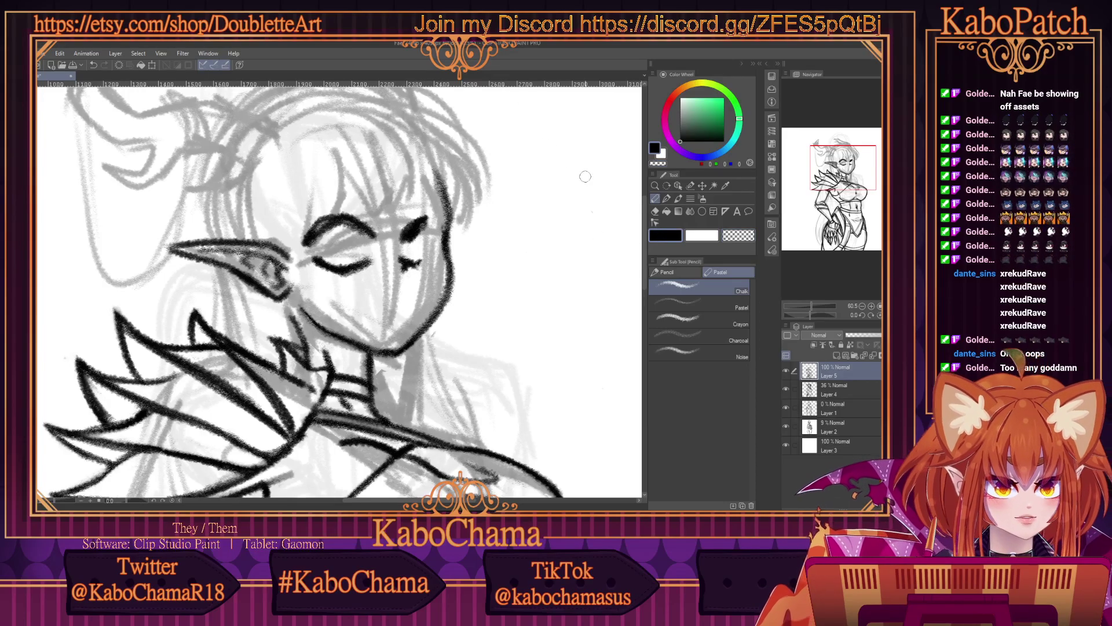
pyautogui.click(742, 242)
pyautogui.moveTo(418, 281)
pyautogui.mouseDown()
pyautogui.moveTo(423, 223)
pyautogui.moveTo(412, 261)
pyautogui.moveTo(398, 229)
pyautogui.mouseUp()
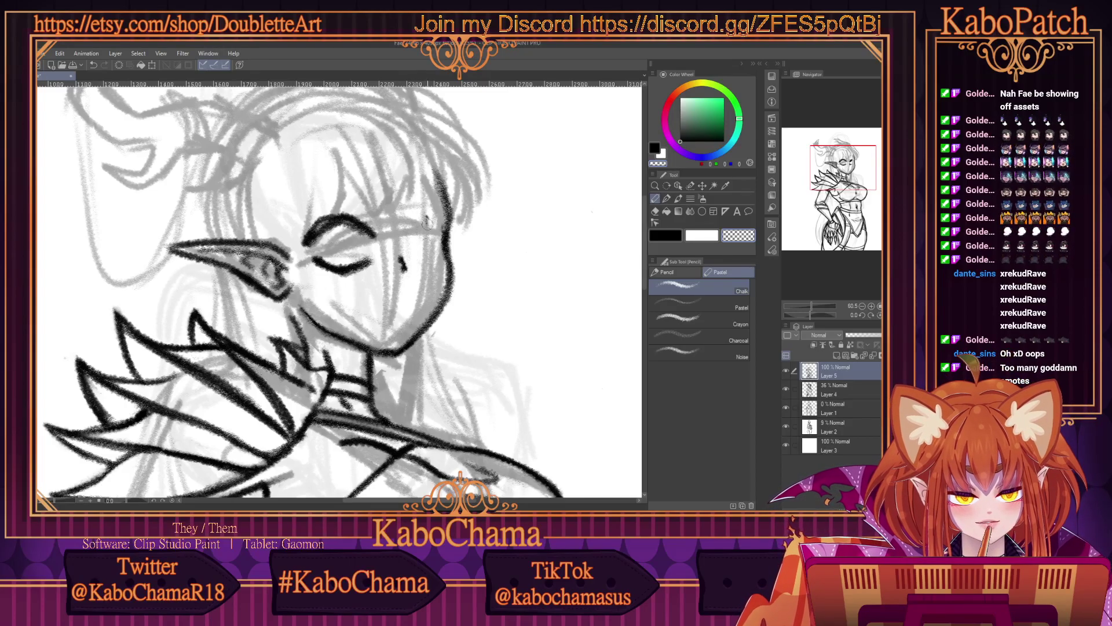
# Redraw the far eye's upper and lower lids in black, trimming them with transparent color and reinforcing the upper lid.
pyautogui.press('c')
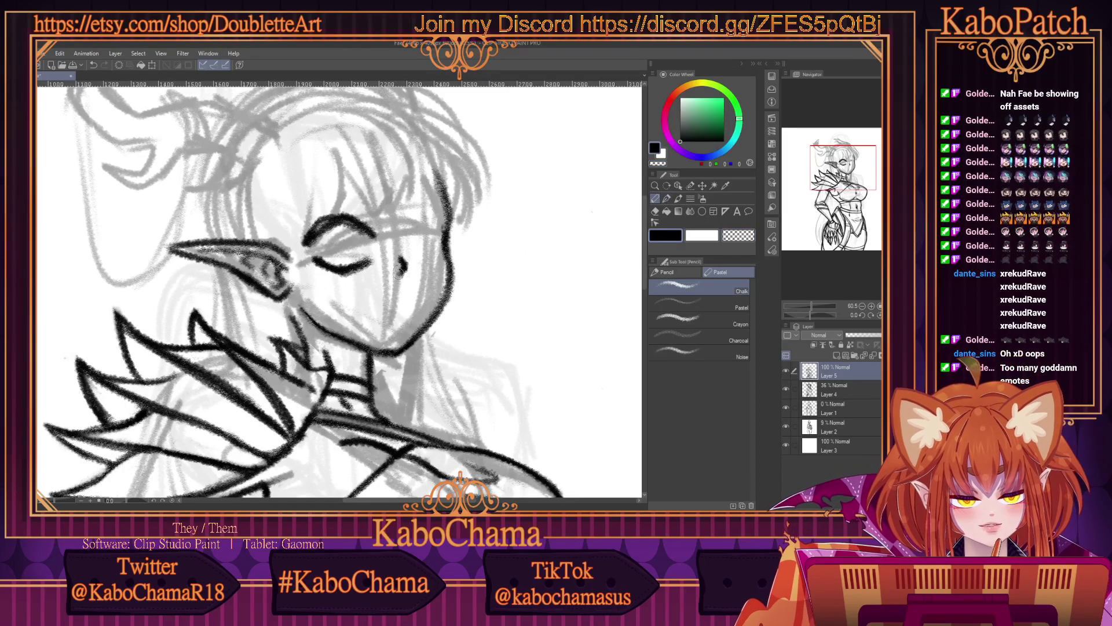
pyautogui.moveTo(408, 242)
pyautogui.mouseDown()
pyautogui.moveTo(442, 232)
pyautogui.moveTo(420, 222)
pyautogui.moveTo(411, 236)
pyautogui.moveTo(437, 228)
pyautogui.moveTo(430, 222)
pyautogui.moveTo(403, 229)
pyautogui.moveTo(417, 229)
pyautogui.moveTo(428, 266)
pyautogui.moveTo(417, 267)
pyautogui.moveTo(408, 247)
pyautogui.moveTo(441, 254)
pyautogui.mouseUp()
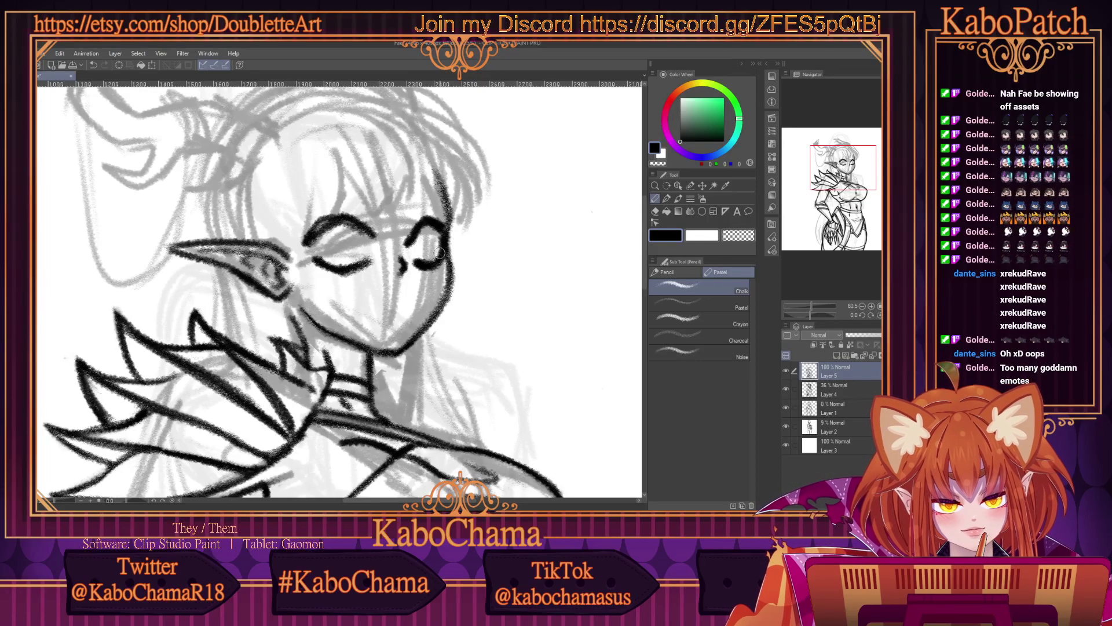
pyautogui.press('c')
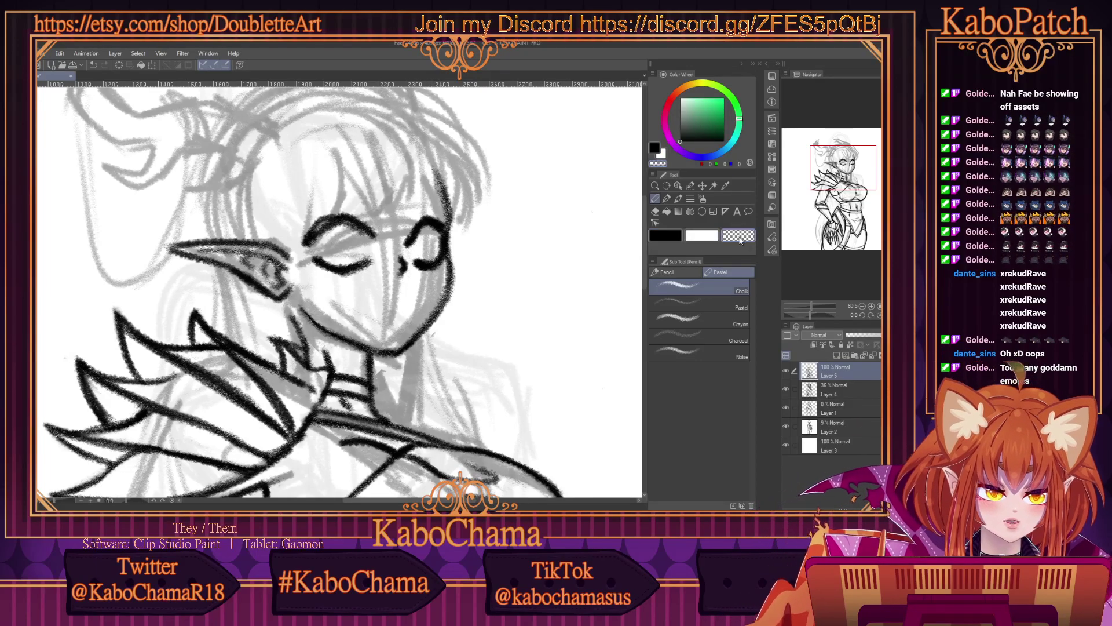
pyautogui.moveTo(434, 209)
pyautogui.mouseDown()
pyautogui.moveTo(439, 260)
pyautogui.moveTo(440, 223)
pyautogui.moveTo(433, 251)
pyautogui.moveTo(419, 201)
pyautogui.moveTo(407, 217)
pyautogui.moveTo(407, 238)
pyautogui.moveTo(418, 216)
pyautogui.moveTo(441, 215)
pyautogui.moveTo(419, 215)
pyautogui.moveTo(439, 213)
pyautogui.moveTo(416, 265)
pyautogui.mouseUp()
pyautogui.click(665, 235)
pyautogui.moveTo(429, 213)
pyautogui.mouseDown()
pyautogui.moveTo(409, 226)
pyautogui.moveTo(449, 219)
pyautogui.mouseUp()
pyautogui.scroll(-1, 357, 219)
pyautogui.scroll(-3, 357, 219)
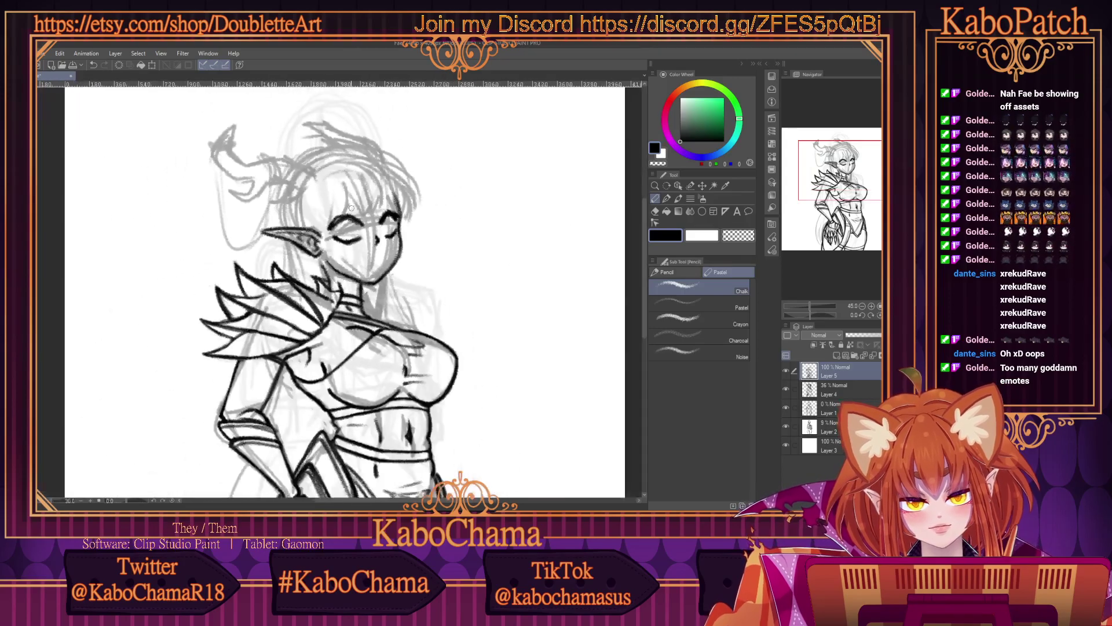
pyautogui.scroll(3, 402, 211)
pyautogui.moveTo(402, 211)
pyautogui.mouseDown()
pyautogui.moveTo(415, 207)
pyautogui.moveTo(427, 237)
pyautogui.moveTo(418, 254)
pyautogui.moveTo(409, 250)
pyautogui.moveTo(421, 241)
pyautogui.mouseUp()
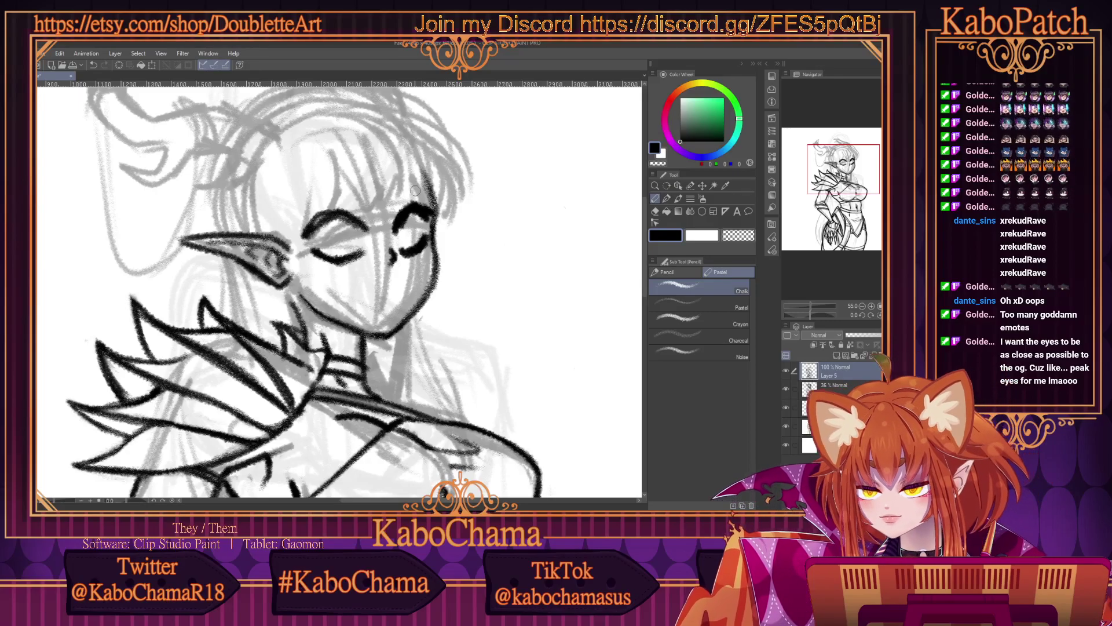
pyautogui.hotkey('ctrl', 'z')
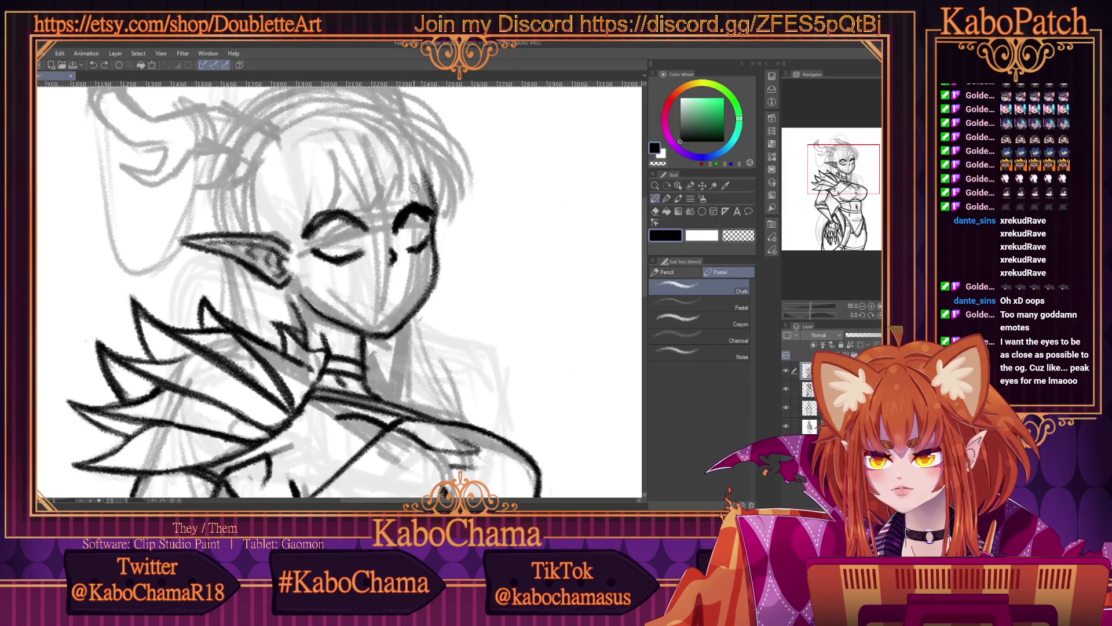
pyautogui.moveTo(426, 232)
pyautogui.mouseDown()
pyautogui.moveTo(408, 253)
pyautogui.moveTo(421, 241)
pyautogui.moveTo(313, 232)
pyautogui.moveTo(297, 237)
pyautogui.moveTo(368, 256)
pyautogui.moveTo(304, 248)
pyautogui.mouseUp()
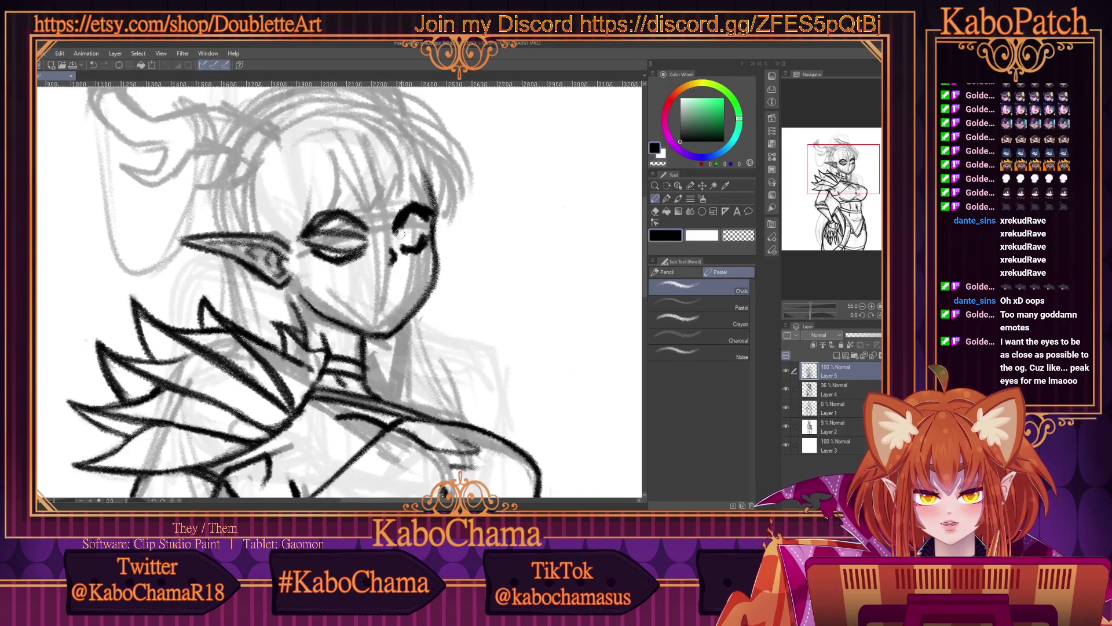
pyautogui.moveTo(400, 233)
pyautogui.mouseDown()
pyautogui.moveTo(433, 224)
pyautogui.moveTo(405, 242)
pyautogui.moveTo(430, 236)
pyautogui.mouseUp()
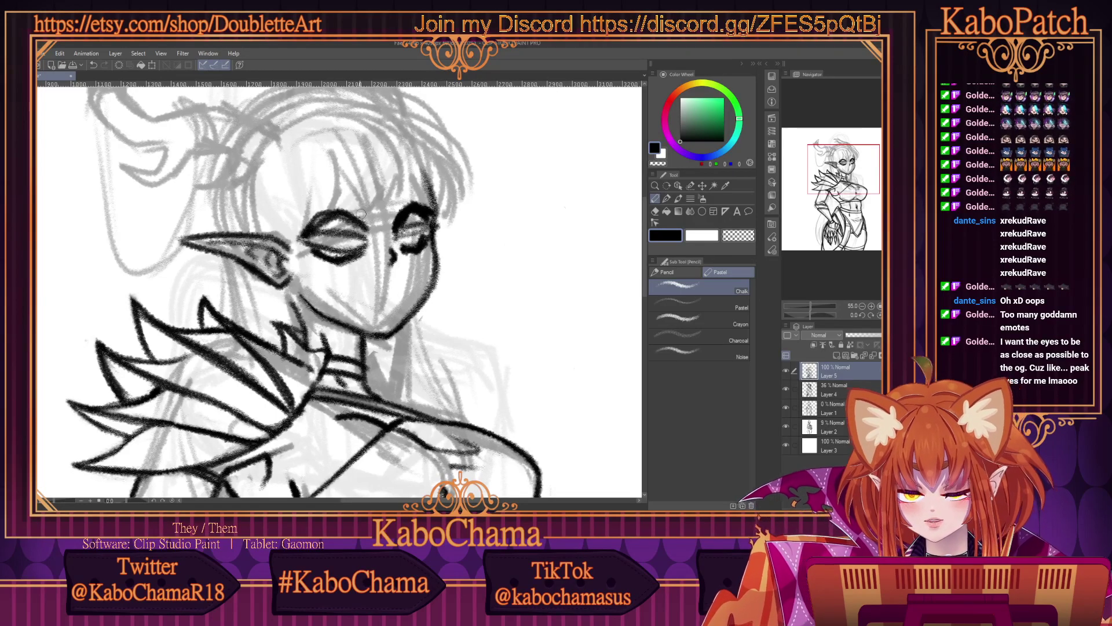
pyautogui.hotkey('ctrl', 'z')
pyautogui.hotkey('ctrl', 'z')
pyautogui.hotkey('ctrl', 'z')
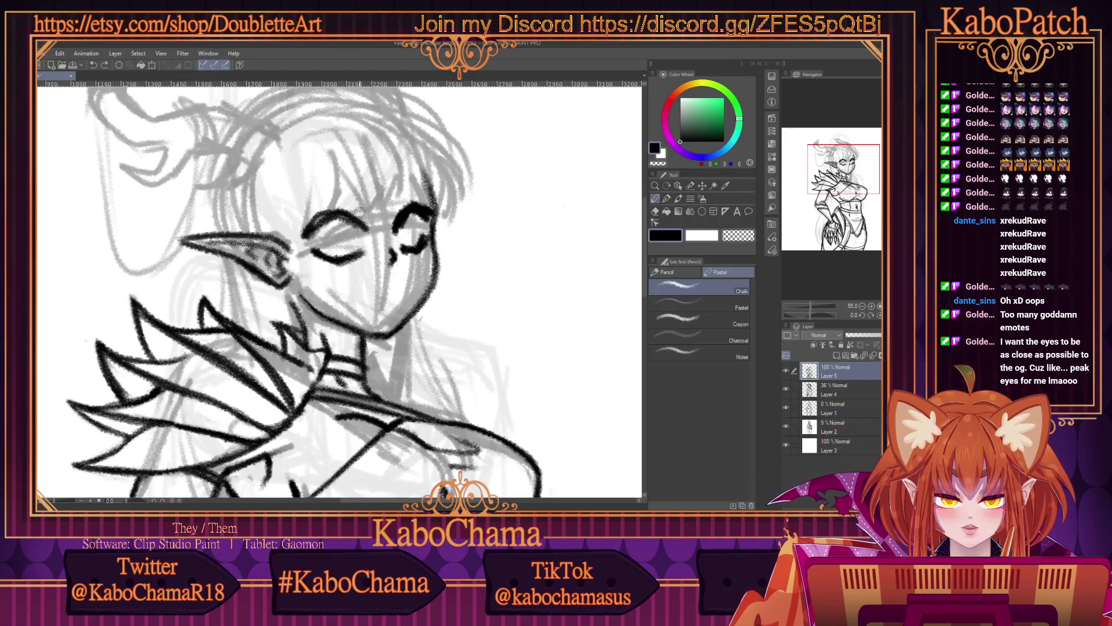
# Reinforce the far eye's lower lid and thicken the near eye's upper and lower lids in black.
pyautogui.moveTo(423, 246)
pyautogui.mouseDown()
pyautogui.moveTo(395, 248)
pyautogui.moveTo(415, 255)
pyautogui.mouseUp()
pyautogui.moveTo(401, 218); pyautogui.dragTo(390, 236)
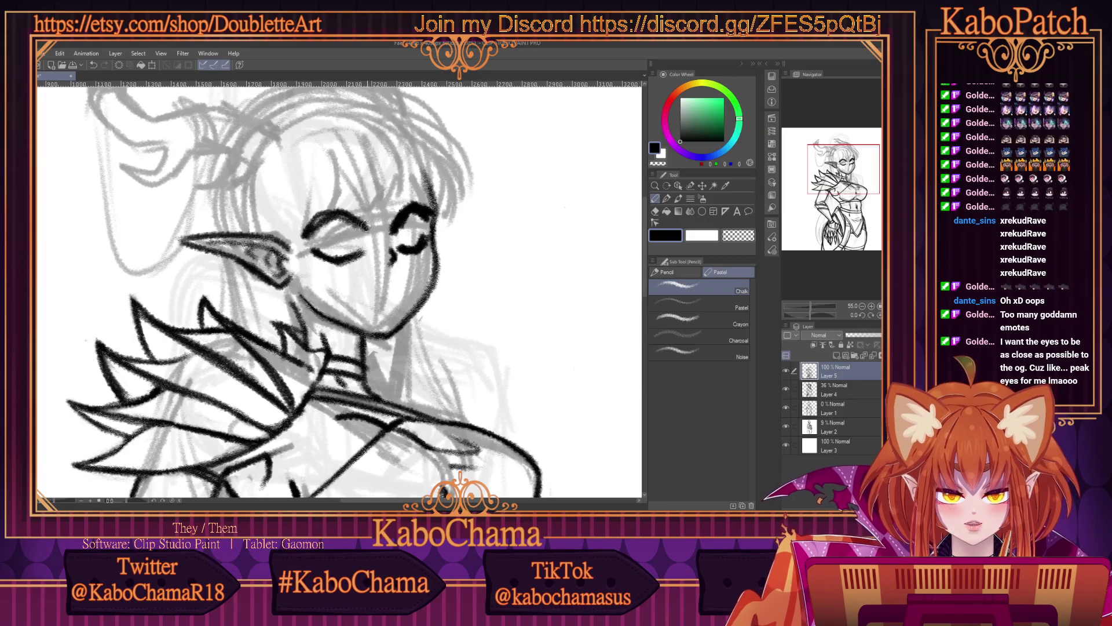
pyautogui.moveTo(362, 223)
pyautogui.mouseDown()
pyautogui.moveTo(320, 220)
pyautogui.moveTo(305, 234)
pyautogui.moveTo(333, 210)
pyautogui.mouseUp()
pyautogui.moveTo(371, 244)
pyautogui.mouseDown()
pyautogui.moveTo(338, 260)
pyautogui.moveTo(319, 247)
pyautogui.moveTo(361, 252)
pyautogui.moveTo(340, 263)
pyautogui.moveTo(324, 251)
pyautogui.moveTo(339, 215)
pyautogui.moveTo(389, 249)
pyautogui.mouseUp()
pyautogui.press('c')
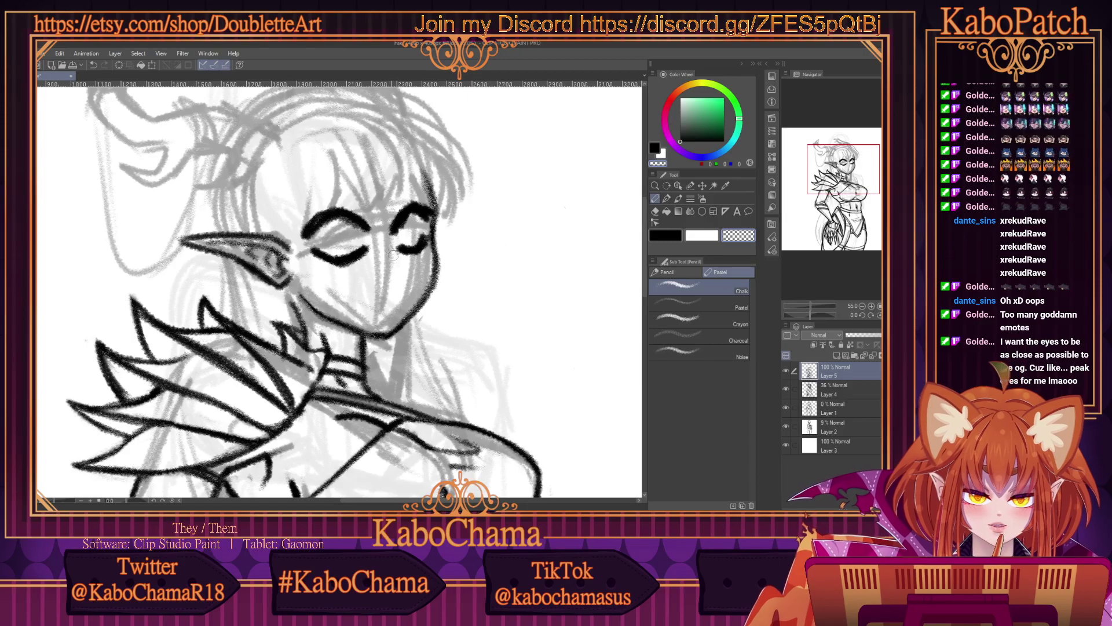
pyautogui.click(664, 237)
pyautogui.click(662, 239)
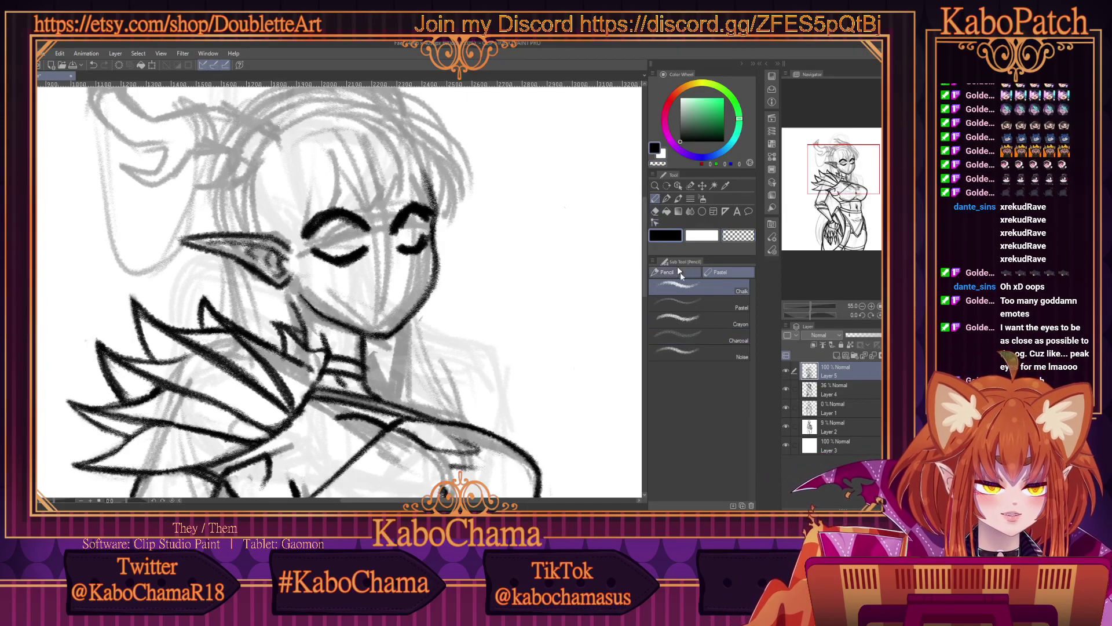
# Thin the upper and lower lid lines of both eyes with transparent color.
pyautogui.press('c')
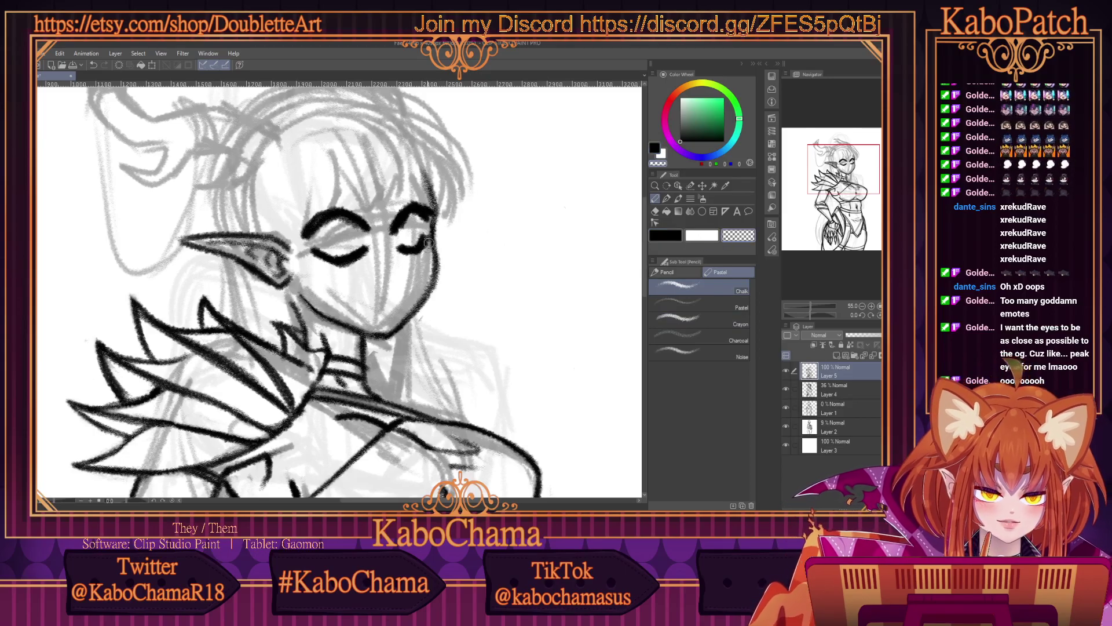
pyautogui.moveTo(419, 196)
pyautogui.mouseDown()
pyautogui.moveTo(399, 231)
pyautogui.moveTo(415, 208)
pyautogui.moveTo(427, 219)
pyautogui.moveTo(398, 250)
pyautogui.moveTo(354, 217)
pyautogui.moveTo(310, 235)
pyautogui.moveTo(339, 217)
pyautogui.moveTo(353, 241)
pyautogui.moveTo(348, 263)
pyautogui.moveTo(328, 267)
pyautogui.moveTo(348, 249)
pyautogui.moveTo(299, 241)
pyautogui.moveTo(345, 216)
pyautogui.moveTo(340, 197)
pyautogui.moveTo(302, 226)
pyautogui.mouseUp()
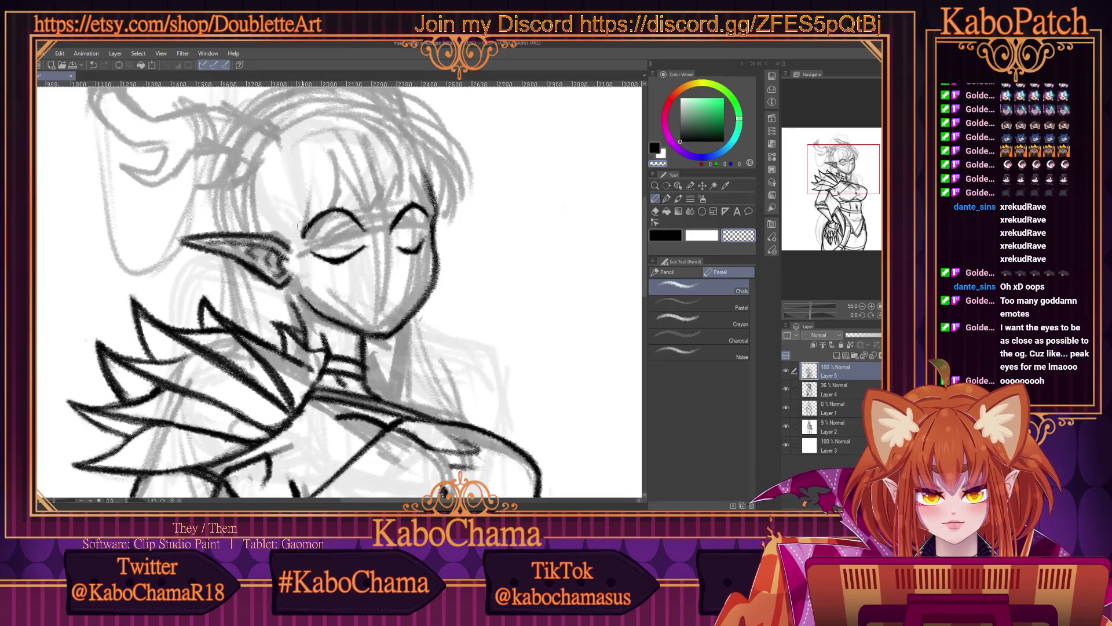
pyautogui.moveTo(400, 220); pyautogui.dragTo(389, 222)
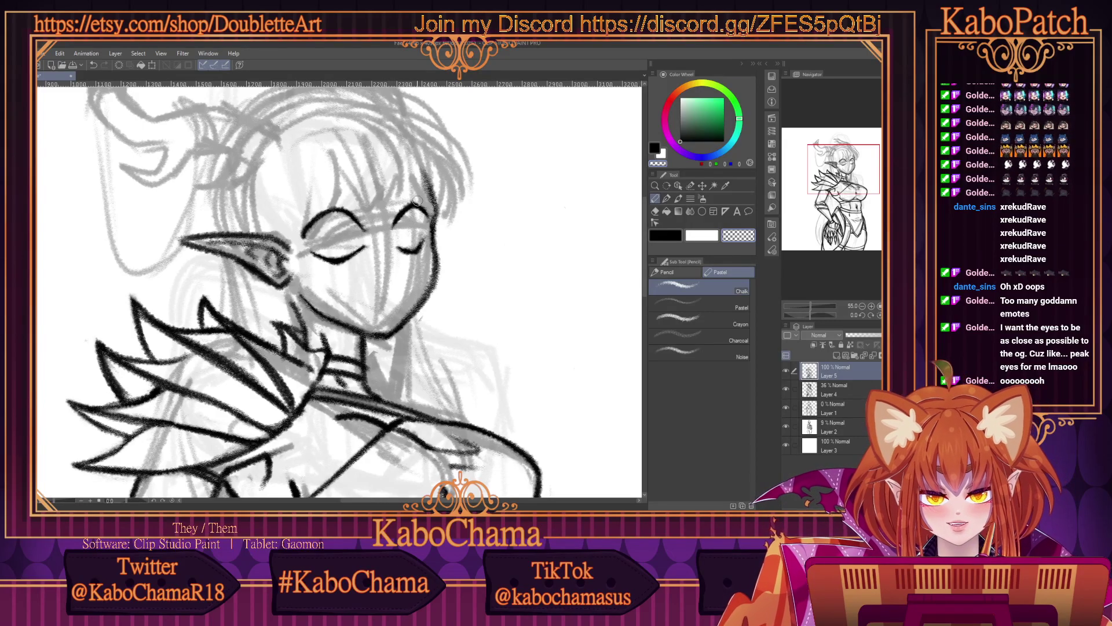
# Select the far eye with the Selection pen, nudge it slightly outward with a transform, and clear the selection.
pyautogui.scroll(-5, 416, 200)
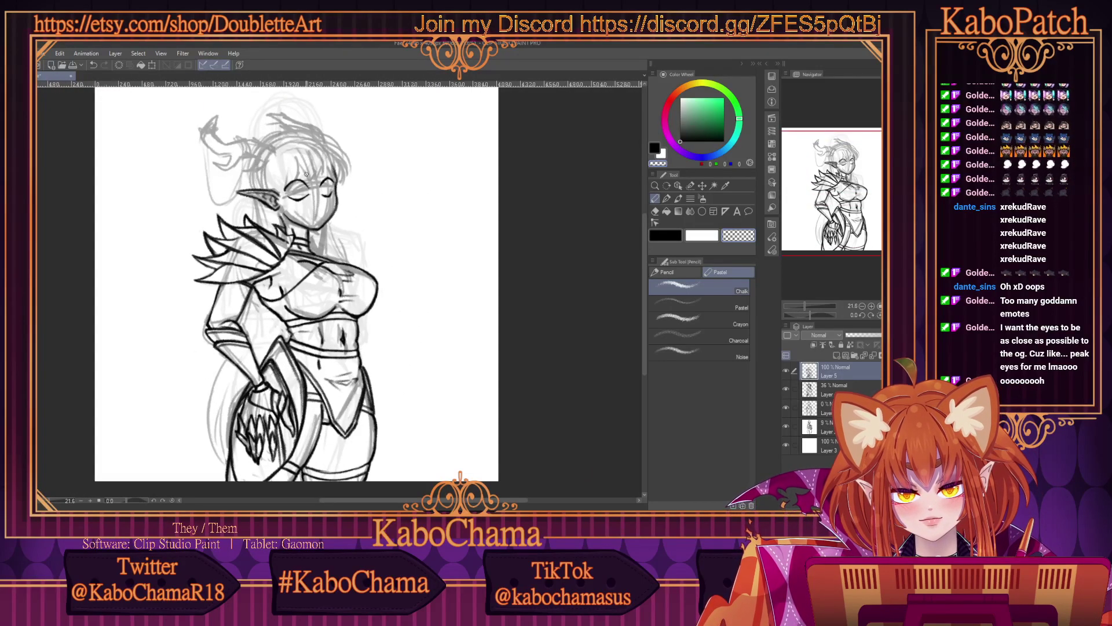
pyautogui.scroll(4, 306, 175)
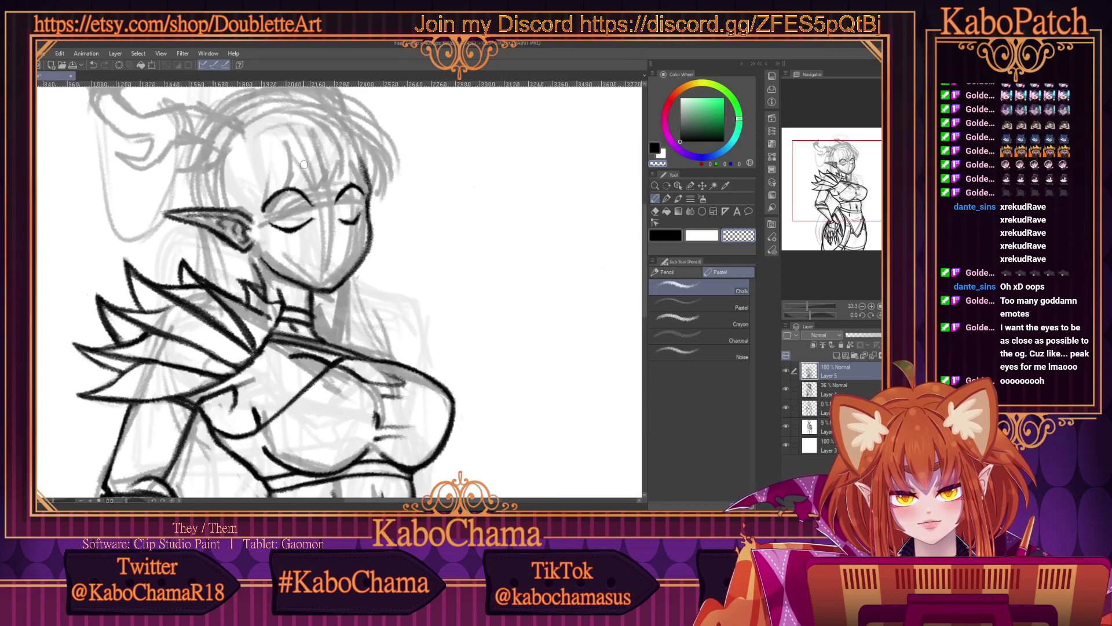
pyautogui.click(690, 186)
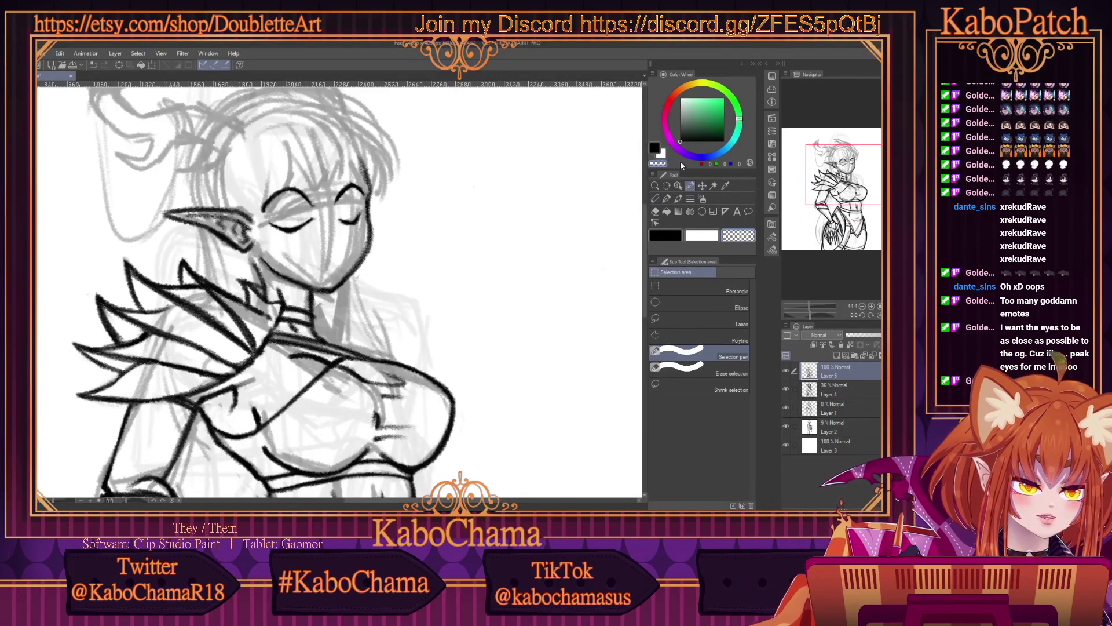
pyautogui.moveTo(334, 176)
pyautogui.mouseDown()
pyautogui.moveTo(337, 232)
pyautogui.moveTo(364, 197)
pyautogui.moveTo(356, 237)
pyautogui.mouseUp()
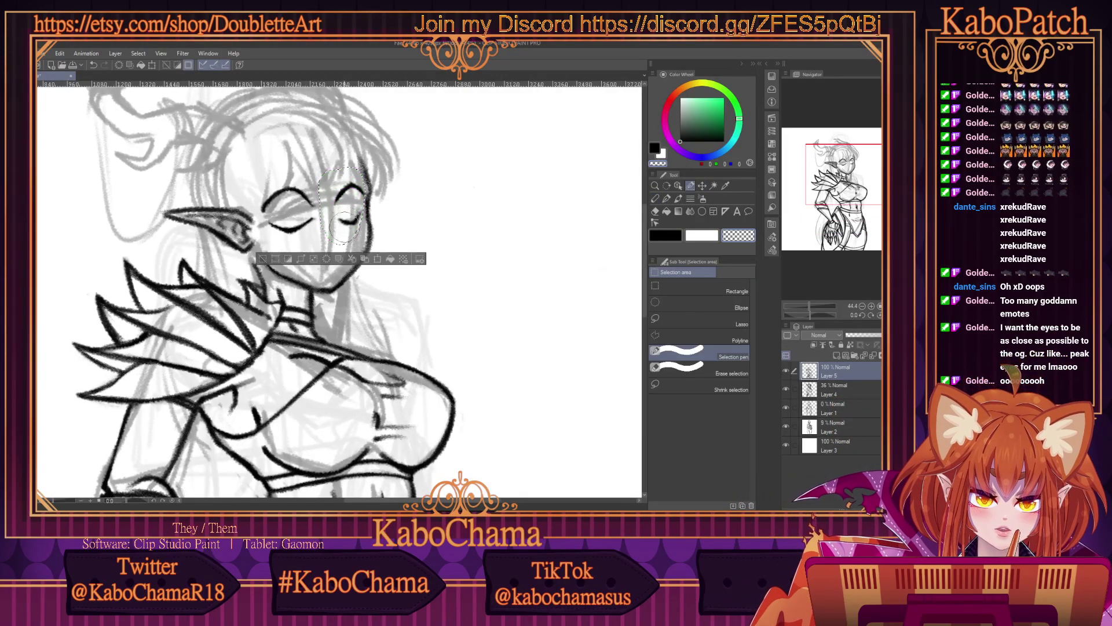
pyautogui.click(376, 259)
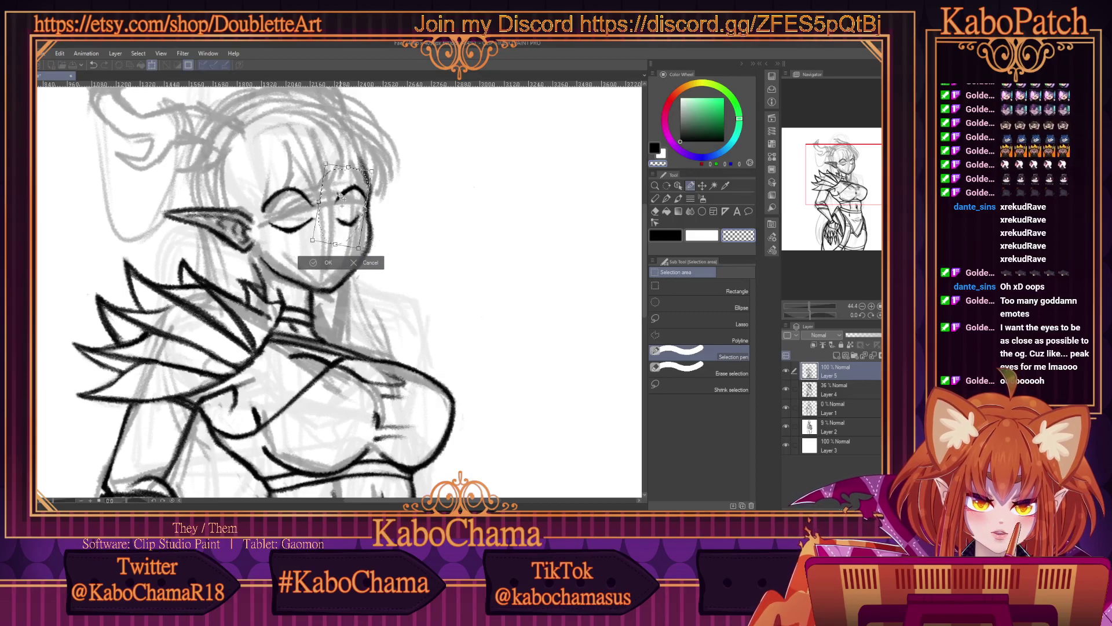
pyautogui.moveTo(342, 209); pyautogui.dragTo(344, 208)
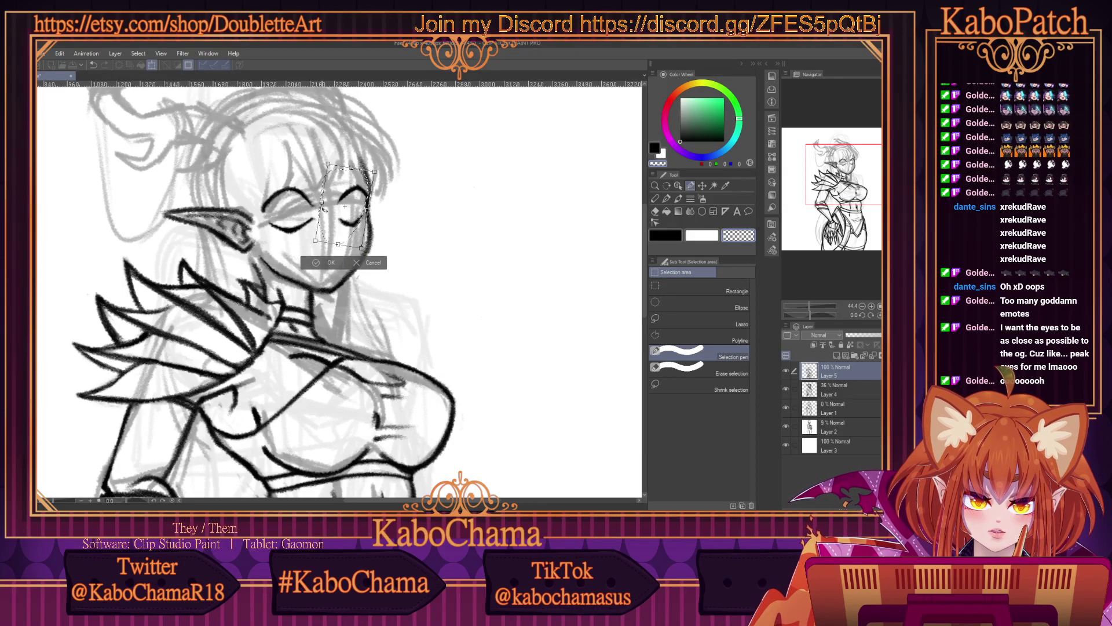
pyautogui.click(328, 262)
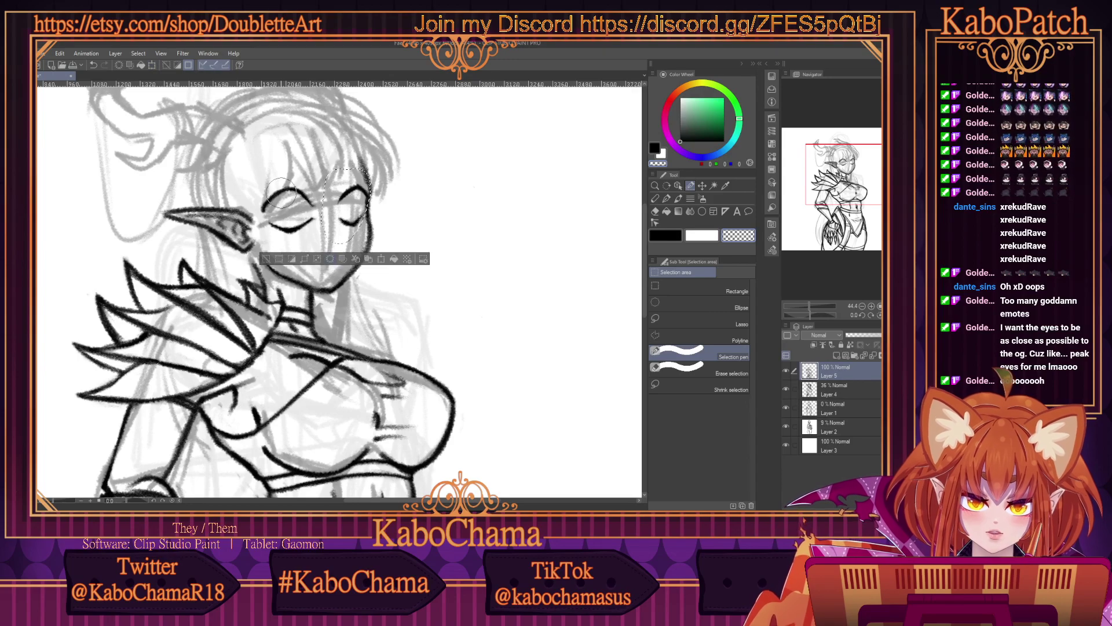
pyautogui.click(139, 53)
pyautogui.click(155, 76)
# Select the near eye with the Selection pen, adjust its placement and angle with a transform, and clear the selection.
pyautogui.moveTo(312, 226)
pyautogui.mouseDown()
pyautogui.moveTo(307, 200)
pyautogui.moveTo(273, 197)
pyautogui.moveTo(278, 232)
pyautogui.moveTo(259, 207)
pyautogui.mouseUp()
pyautogui.click(318, 258)
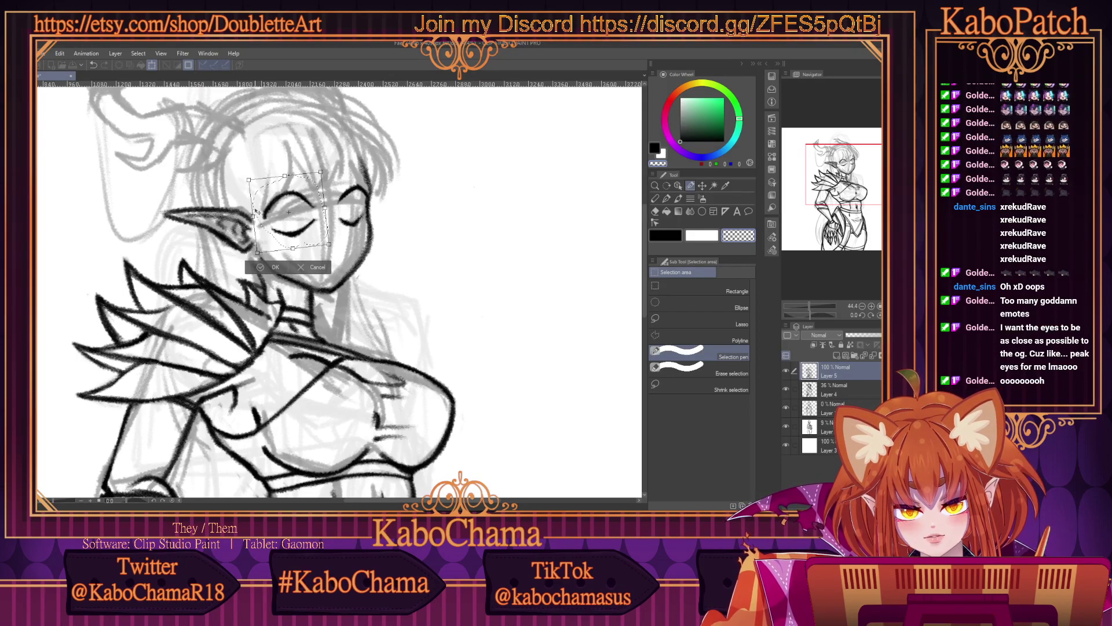
pyautogui.press('Return')
pyautogui.scroll(-3, 205, 248)
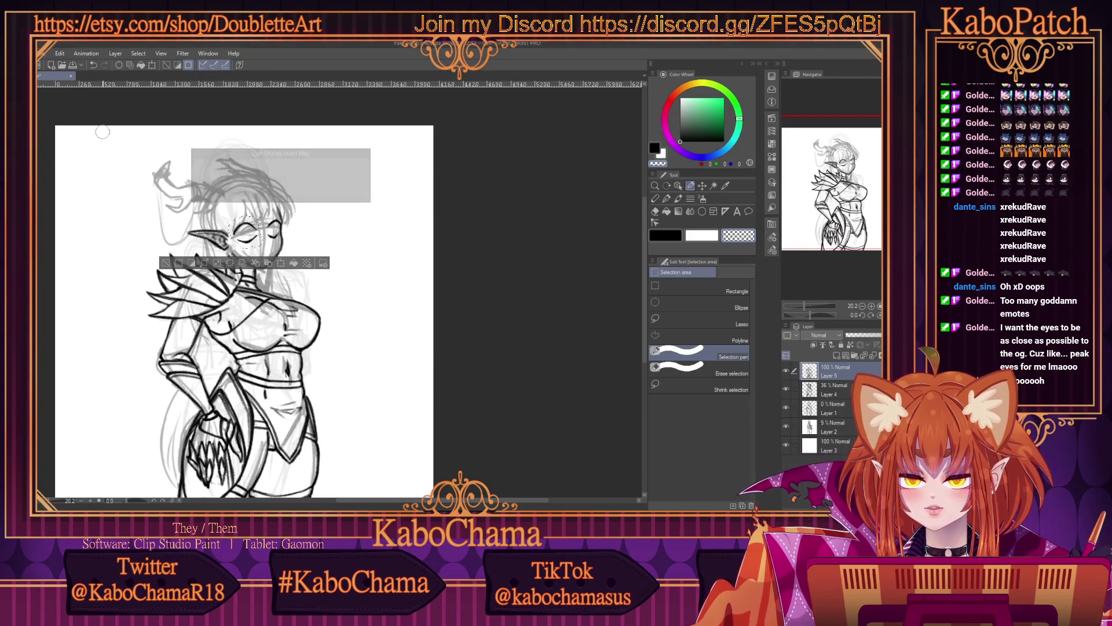
pyautogui.click(138, 54)
pyautogui.click(155, 75)
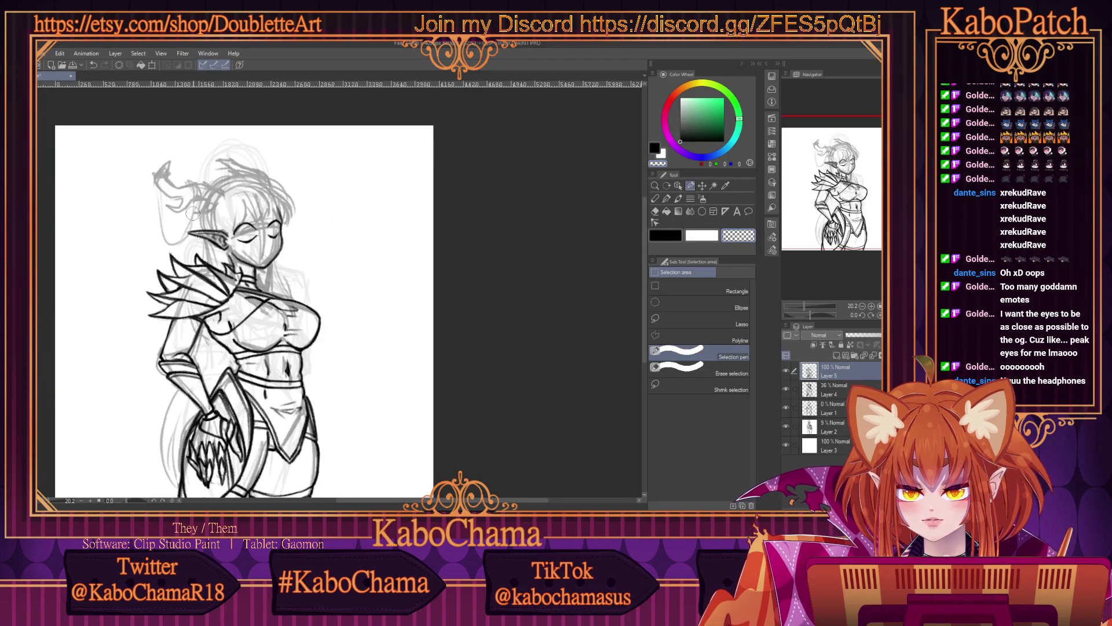
# Draw a small nose mark between the eyes in black with the Chalk pencil.
pyautogui.click(656, 199)
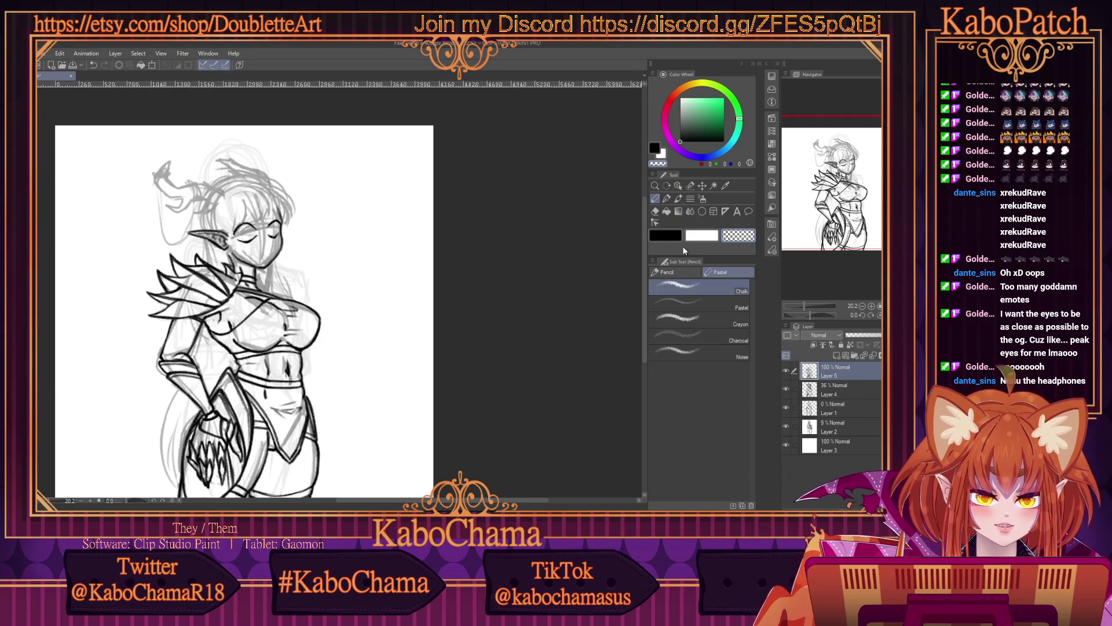
pyautogui.scroll(3, 257, 248)
pyautogui.scroll(3, 257, 248)
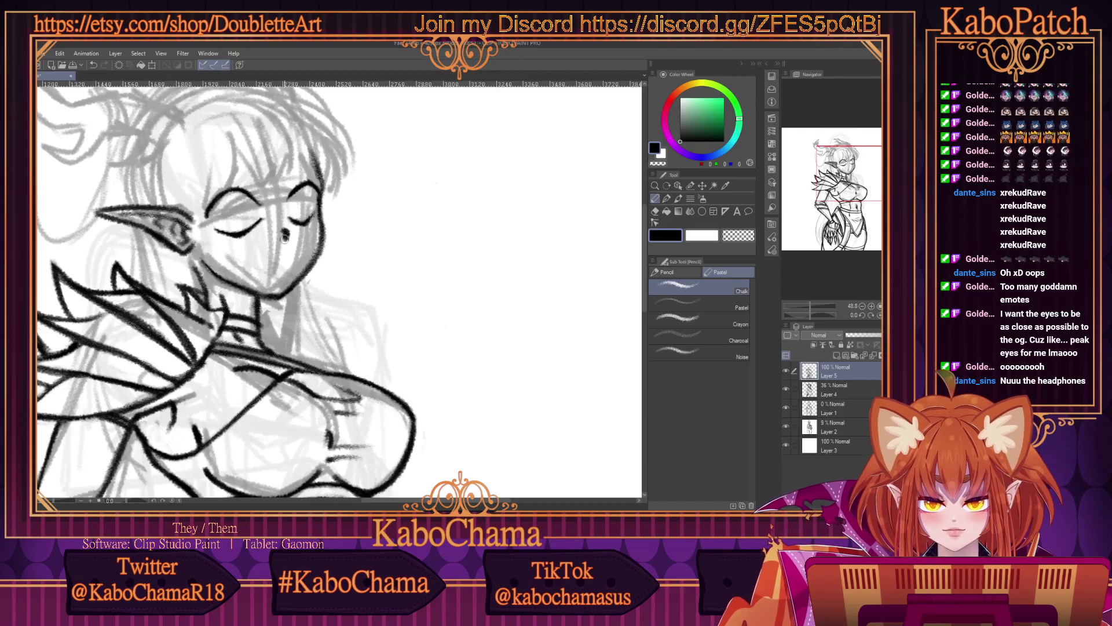
pyautogui.scroll(-2, 248, 187)
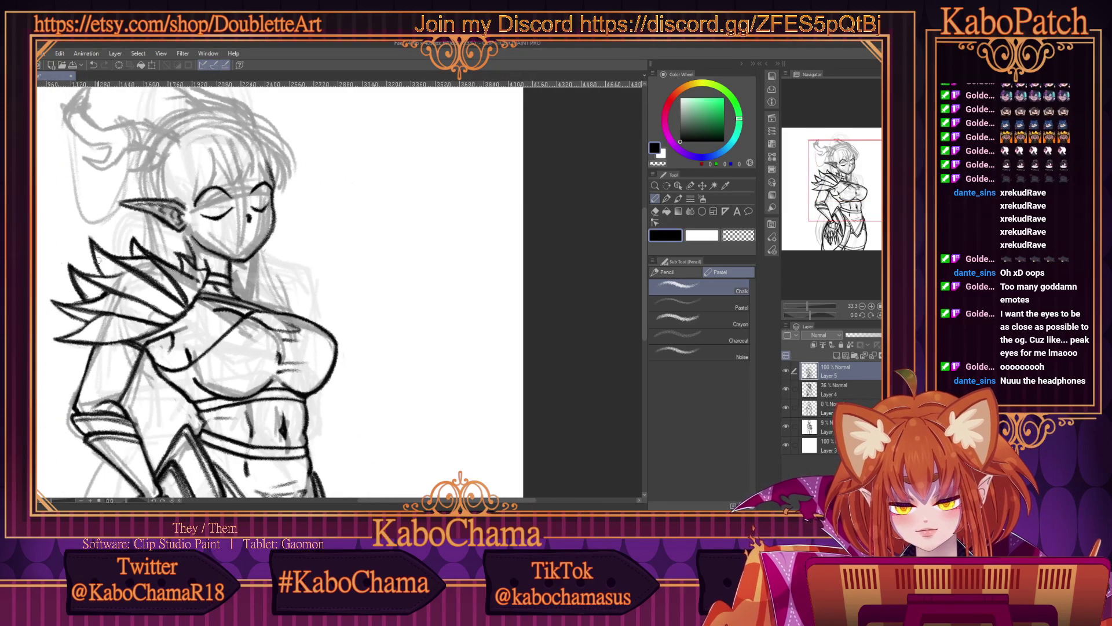
# Draw slanted upper lash lines beneath the curved lids of both eyes and fill in the lower lids in black.
pyautogui.scroll(3, 171, 195)
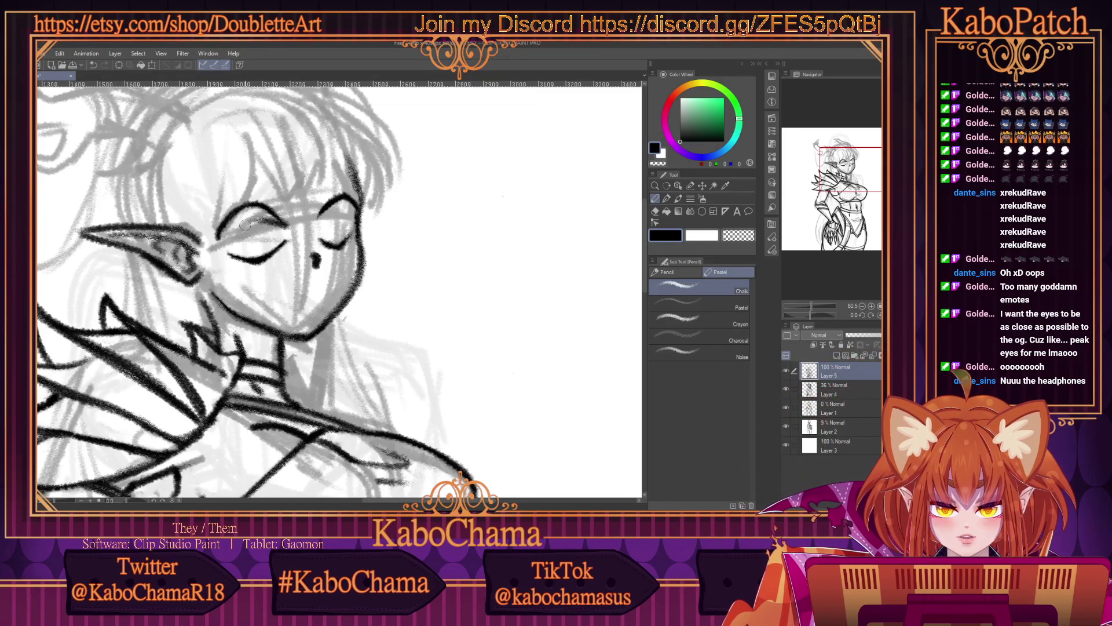
pyautogui.moveTo(286, 227)
pyautogui.mouseDown()
pyautogui.moveTo(239, 218)
pyautogui.moveTo(212, 240)
pyautogui.mouseUp()
pyautogui.moveTo(264, 214)
pyautogui.mouseDown()
pyautogui.moveTo(218, 234)
pyautogui.moveTo(354, 206)
pyautogui.mouseUp()
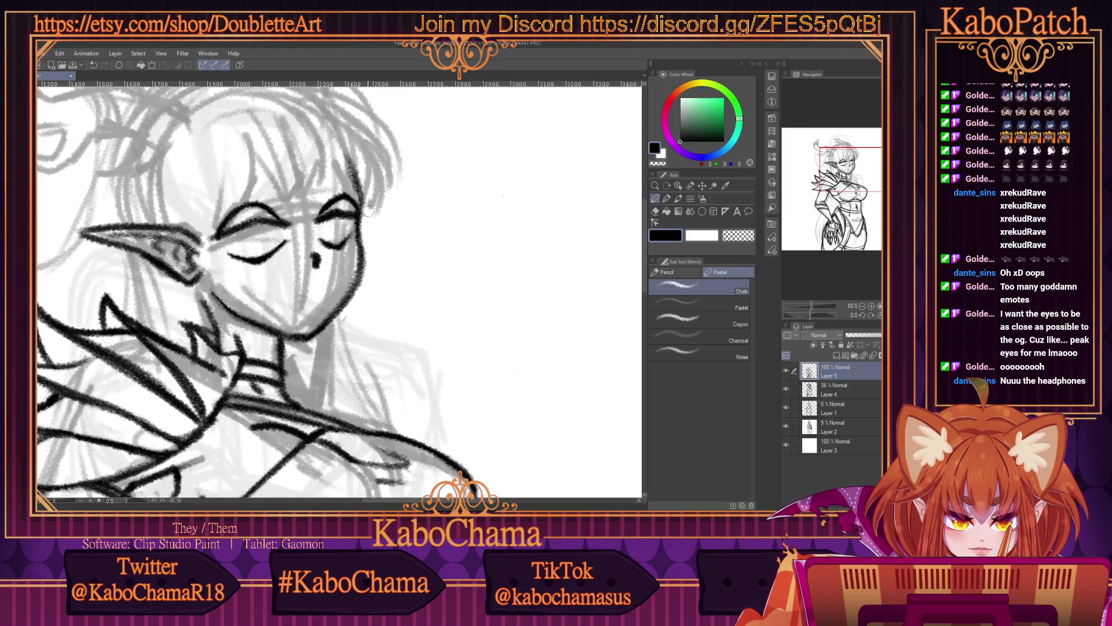
pyautogui.moveTo(351, 219); pyautogui.dragTo(382, 208)
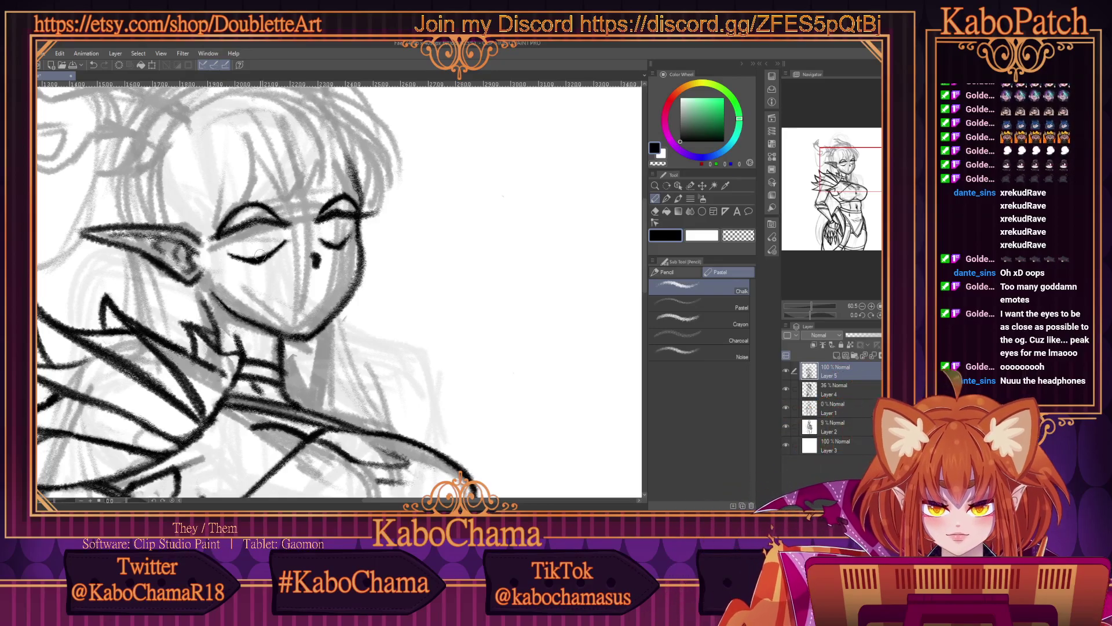
pyautogui.moveTo(244, 260)
pyautogui.mouseDown()
pyautogui.moveTo(286, 237)
pyautogui.moveTo(237, 261)
pyautogui.moveTo(224, 261)
pyautogui.moveTo(215, 241)
pyautogui.mouseUp()
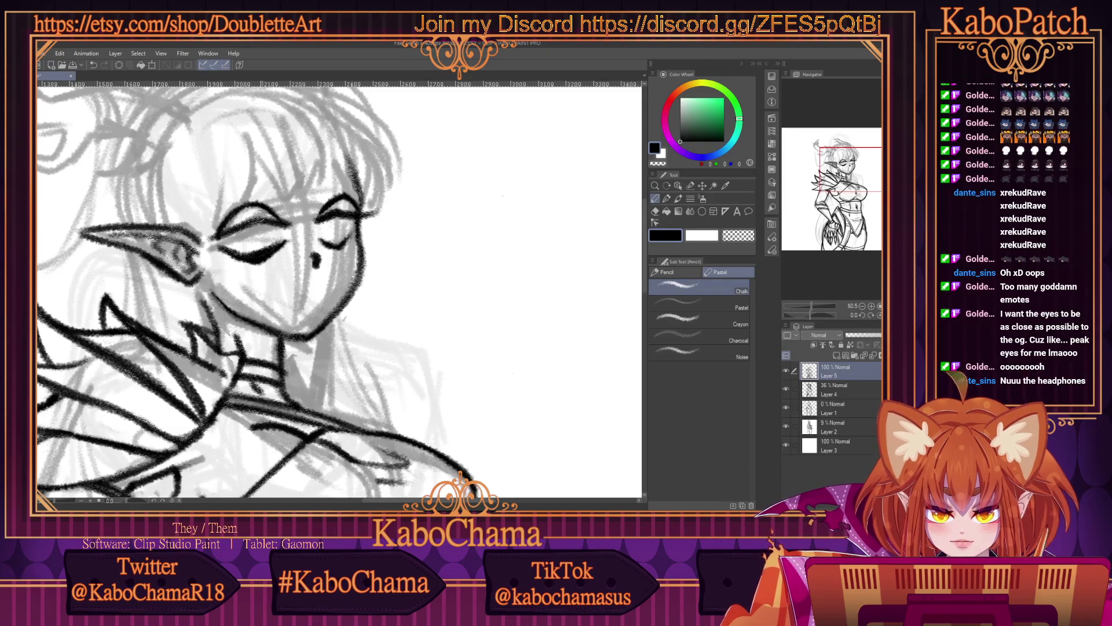
pyautogui.moveTo(317, 242); pyautogui.dragTo(354, 230)
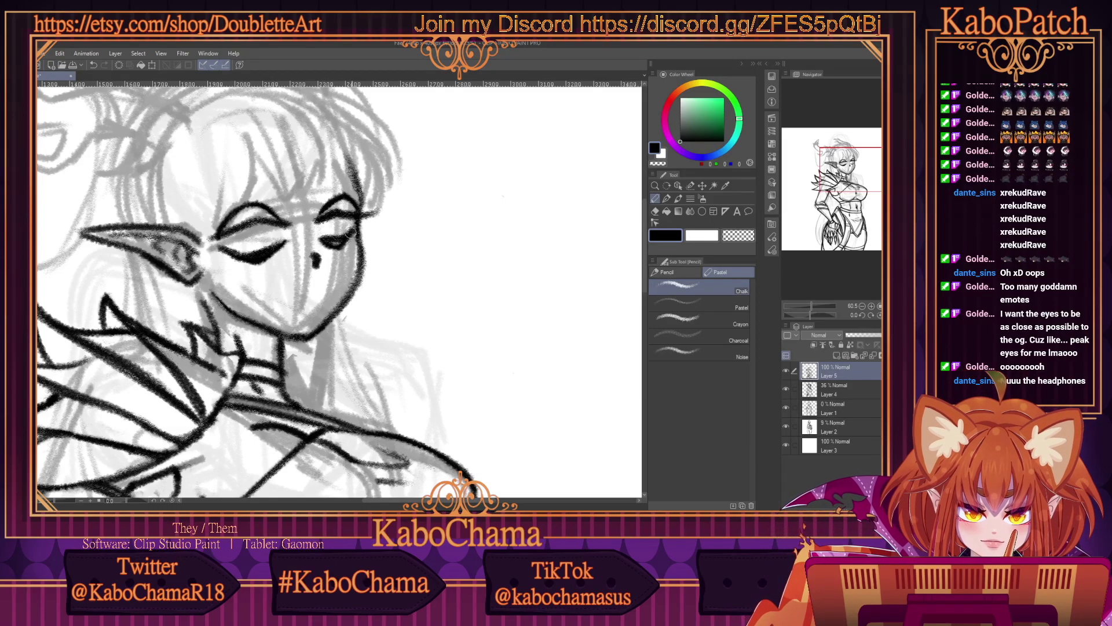
pyautogui.moveTo(282, 227)
pyautogui.mouseDown()
pyautogui.moveTo(247, 219)
pyautogui.moveTo(199, 239)
pyautogui.mouseUp()
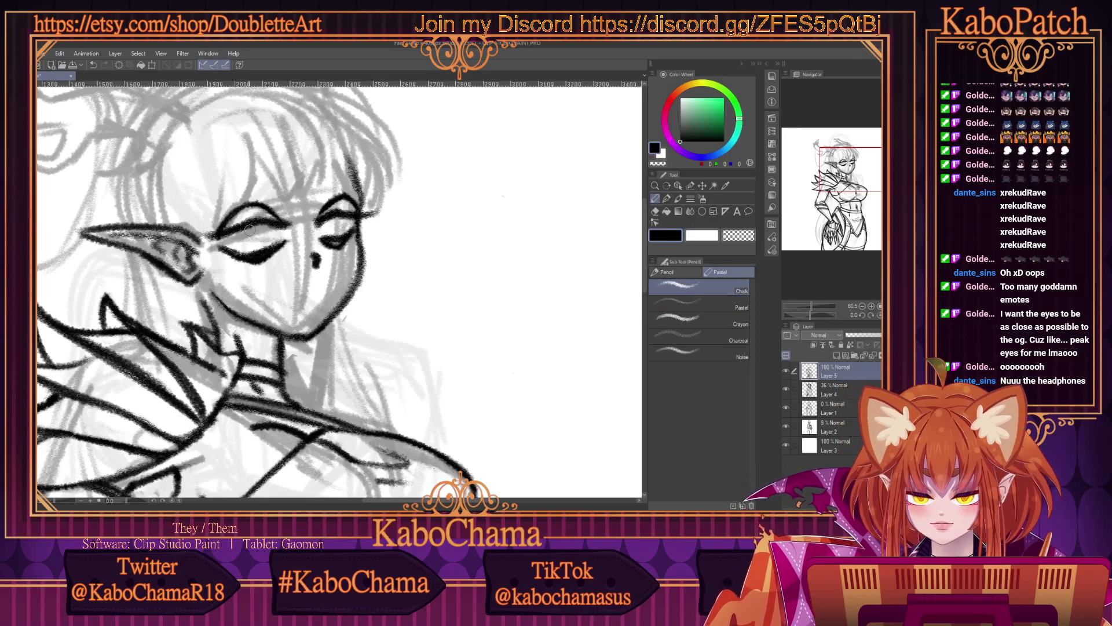
# Draw both irises in black, and erase the curved upper lid arcs and excess lower lid thickness with transparent color.
pyautogui.moveTo(260, 224); pyautogui.dragTo(239, 248)
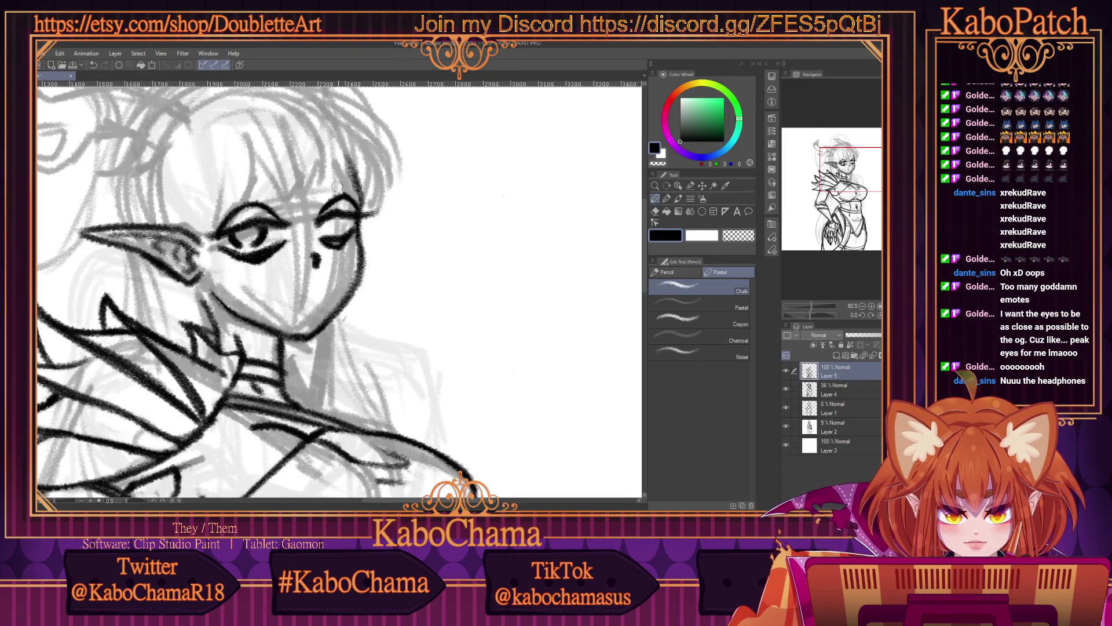
pyautogui.moveTo(335, 221)
pyautogui.mouseDown()
pyautogui.moveTo(321, 227)
pyautogui.moveTo(312, 217)
pyautogui.moveTo(336, 227)
pyautogui.mouseUp()
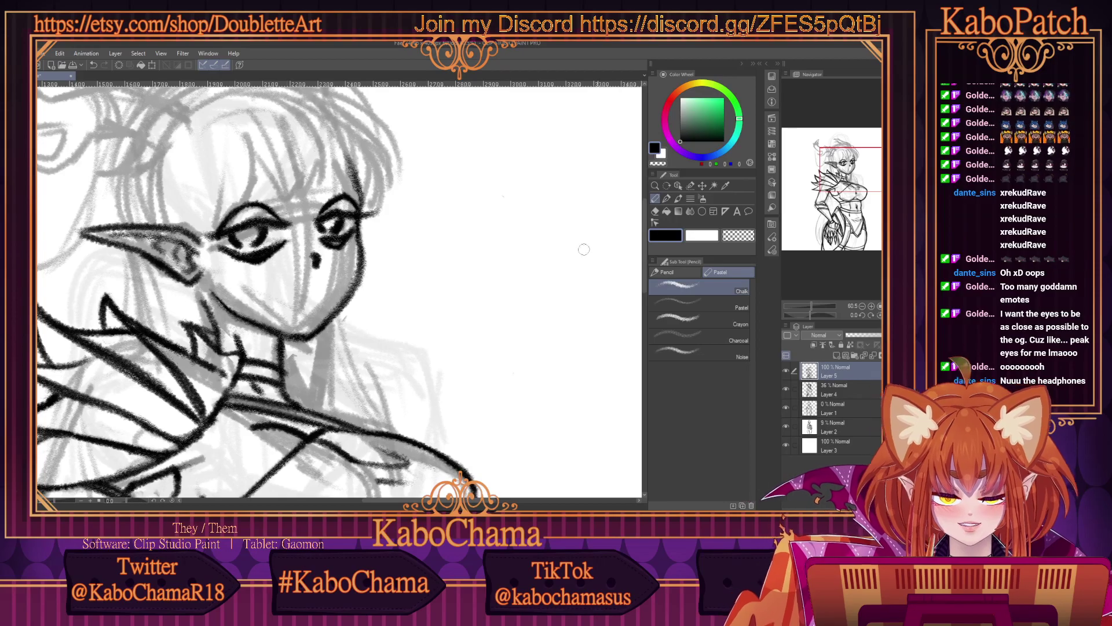
pyautogui.click(733, 238)
pyautogui.moveTo(322, 248)
pyautogui.mouseDown()
pyautogui.moveTo(356, 230)
pyautogui.moveTo(330, 251)
pyautogui.moveTo(238, 249)
pyautogui.moveTo(293, 243)
pyautogui.moveTo(237, 269)
pyautogui.moveTo(274, 256)
pyautogui.moveTo(225, 267)
pyautogui.moveTo(267, 254)
pyautogui.moveTo(232, 265)
pyautogui.moveTo(214, 247)
pyautogui.moveTo(276, 212)
pyautogui.moveTo(225, 222)
pyautogui.moveTo(267, 207)
pyautogui.moveTo(247, 202)
pyautogui.moveTo(275, 209)
pyautogui.moveTo(352, 200)
pyautogui.mouseUp()
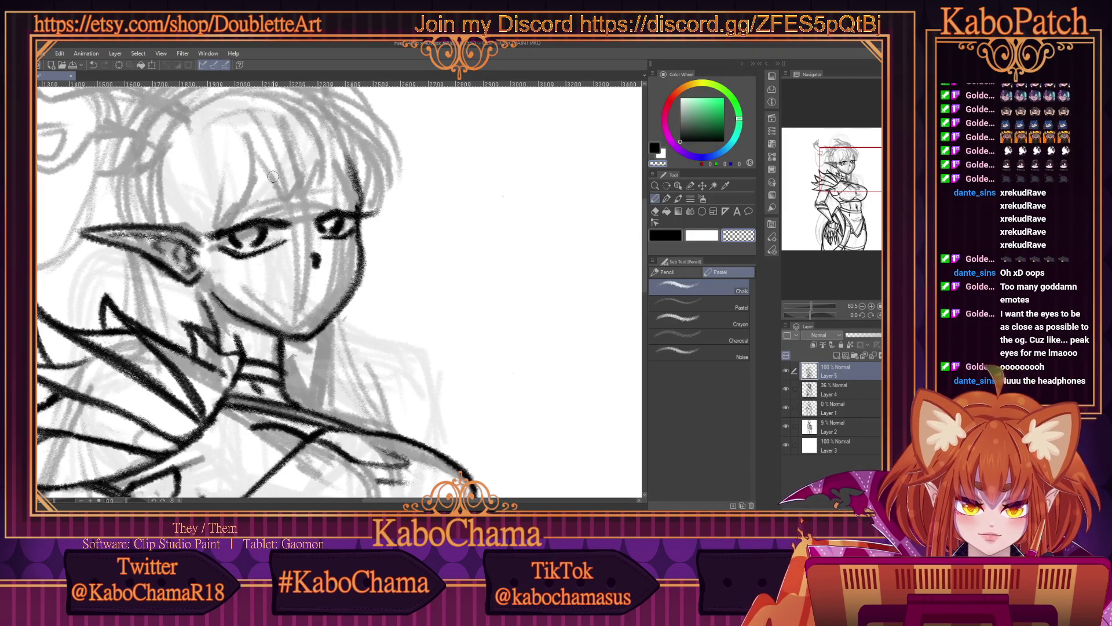
# Draw narrow slit pupils in black inside the irises of both eyes.
pyautogui.click(660, 236)
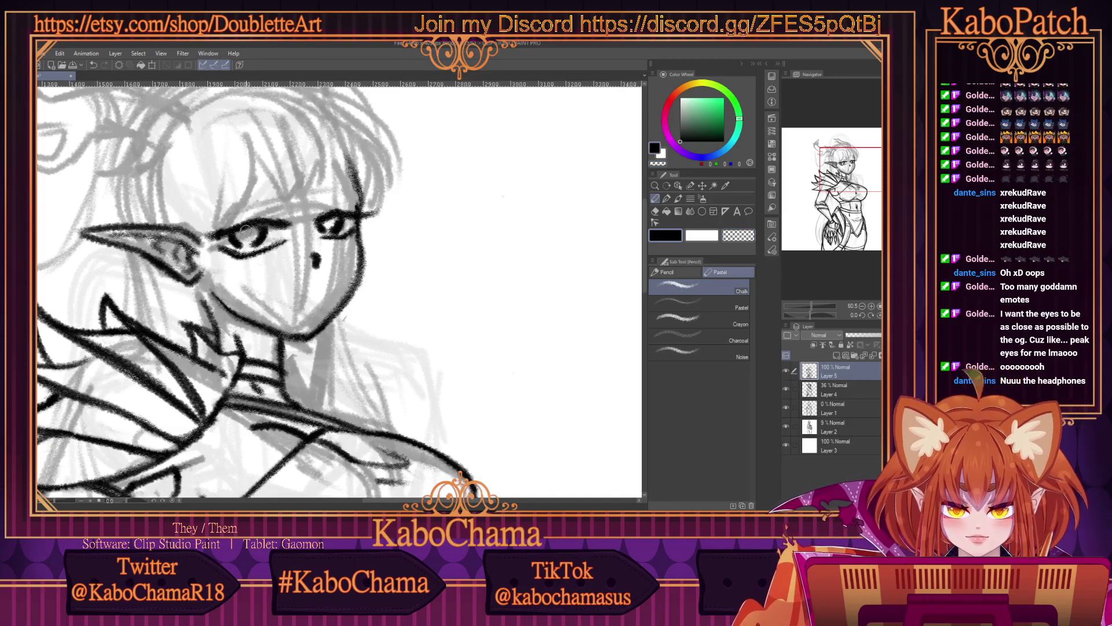
pyautogui.moveTo(242, 229); pyautogui.dragTo(250, 238)
pyautogui.moveTo(326, 218); pyautogui.dragTo(329, 222)
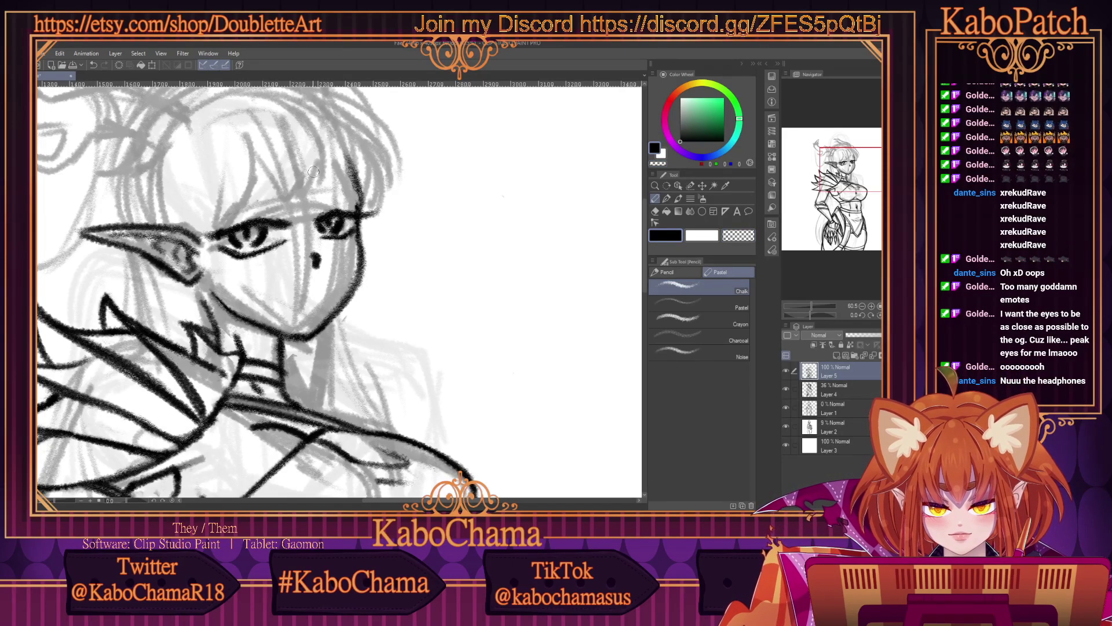
# Extend and thicken the outer upper lashes of both eyes in black, trimming the near eye's lash with transparent color.
pyautogui.moveTo(234, 223)
pyautogui.mouseDown()
pyautogui.moveTo(180, 231)
pyautogui.moveTo(228, 227)
pyautogui.moveTo(186, 233)
pyautogui.moveTo(265, 206)
pyautogui.moveTo(213, 232)
pyautogui.moveTo(268, 213)
pyautogui.moveTo(221, 230)
pyautogui.moveTo(263, 216)
pyautogui.moveTo(285, 225)
pyautogui.moveTo(250, 216)
pyautogui.moveTo(286, 223)
pyautogui.moveTo(264, 213)
pyautogui.moveTo(210, 232)
pyautogui.mouseUp()
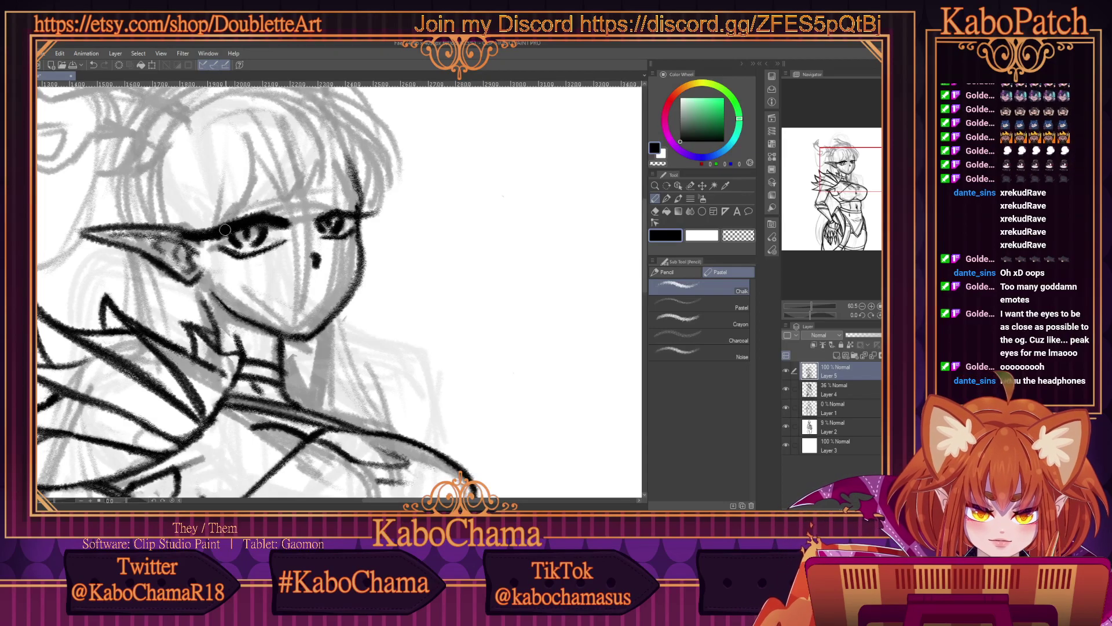
pyautogui.click(738, 238)
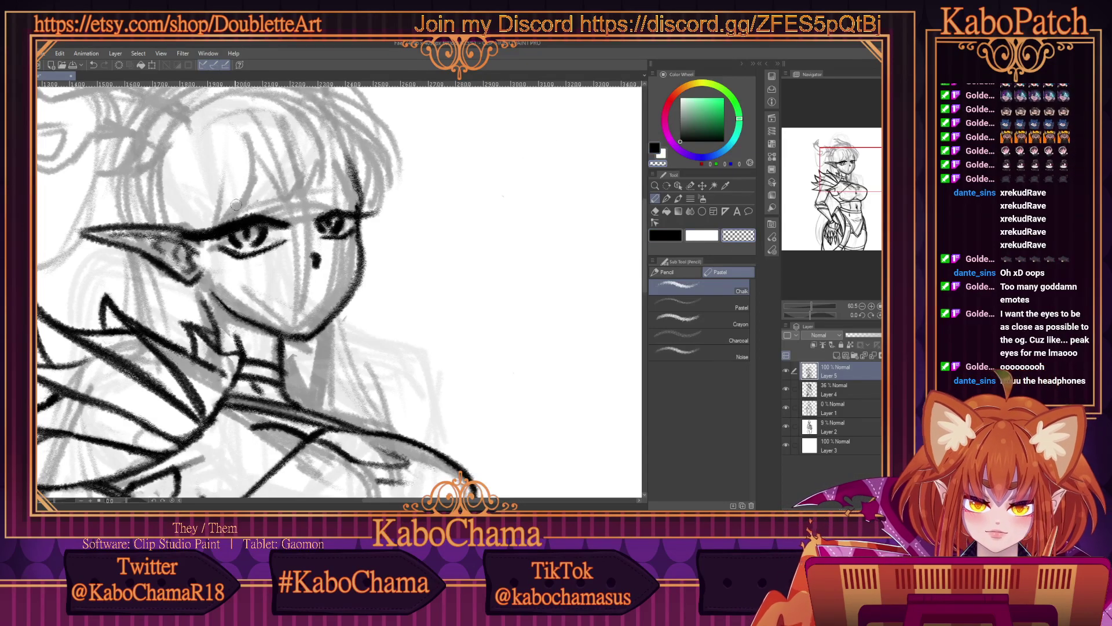
pyautogui.click(665, 232)
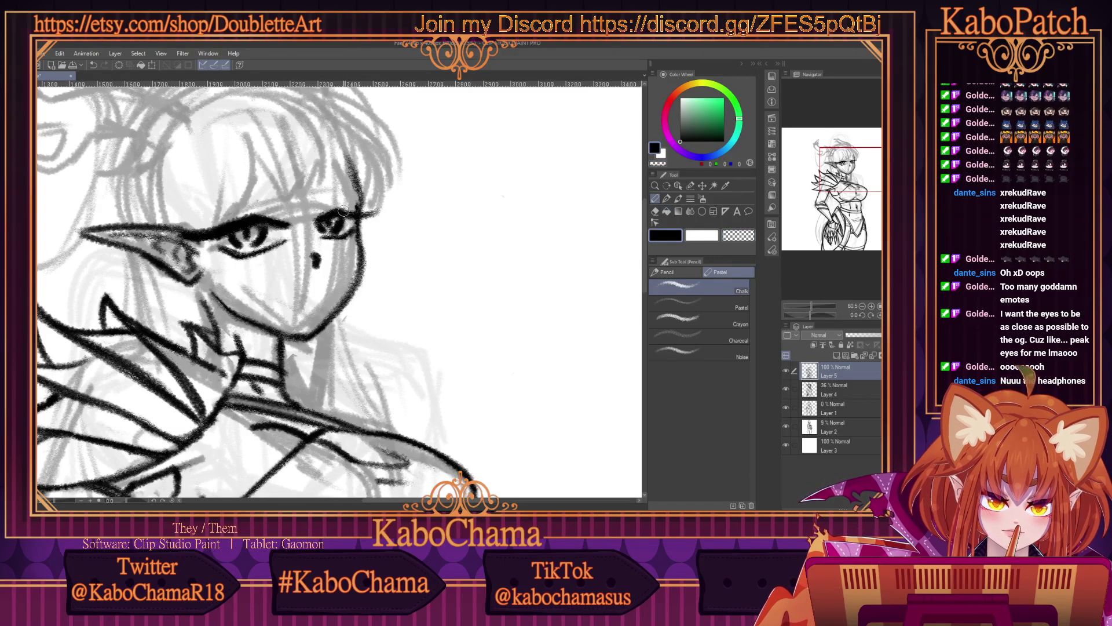
pyautogui.moveTo(340, 211); pyautogui.dragTo(381, 204)
pyautogui.moveTo(340, 212); pyautogui.dragTo(378, 207)
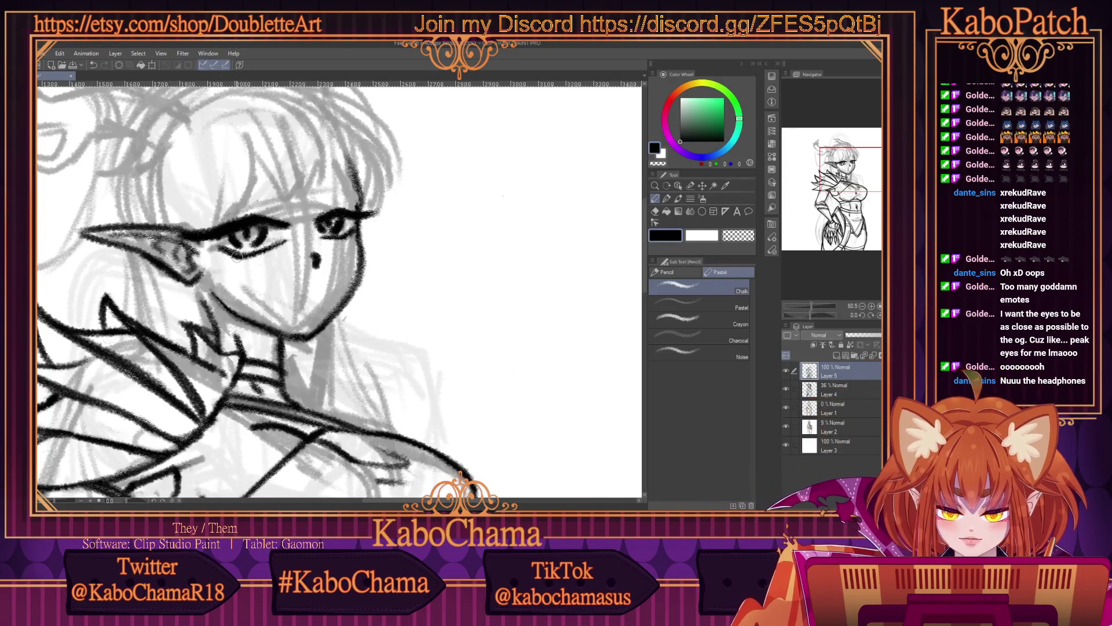
# Add outward flicks to the lower lashes of both eyes in black and switch to transparent color.
pyautogui.moveTo(247, 253); pyautogui.dragTo(215, 272)
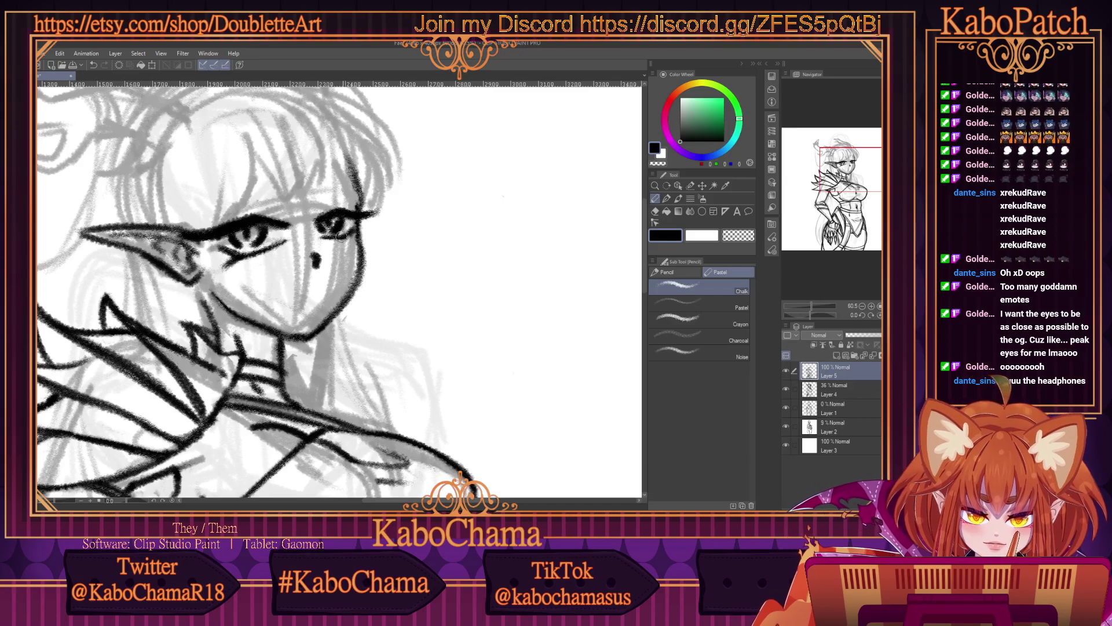
pyautogui.moveTo(340, 235); pyautogui.dragTo(348, 238)
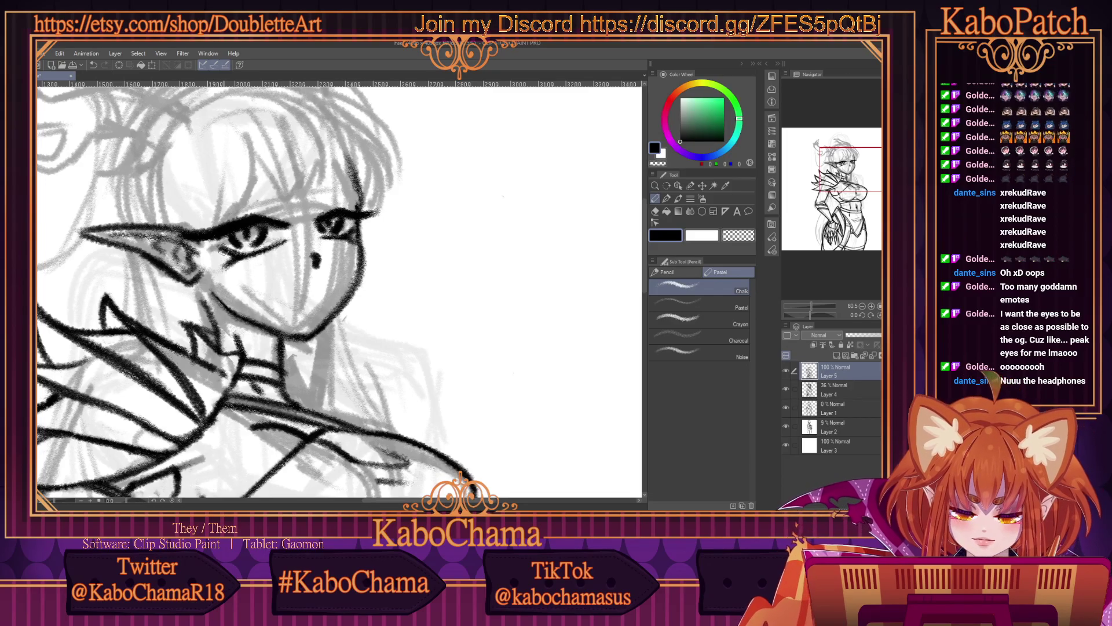
pyautogui.moveTo(227, 245); pyautogui.dragTo(196, 255)
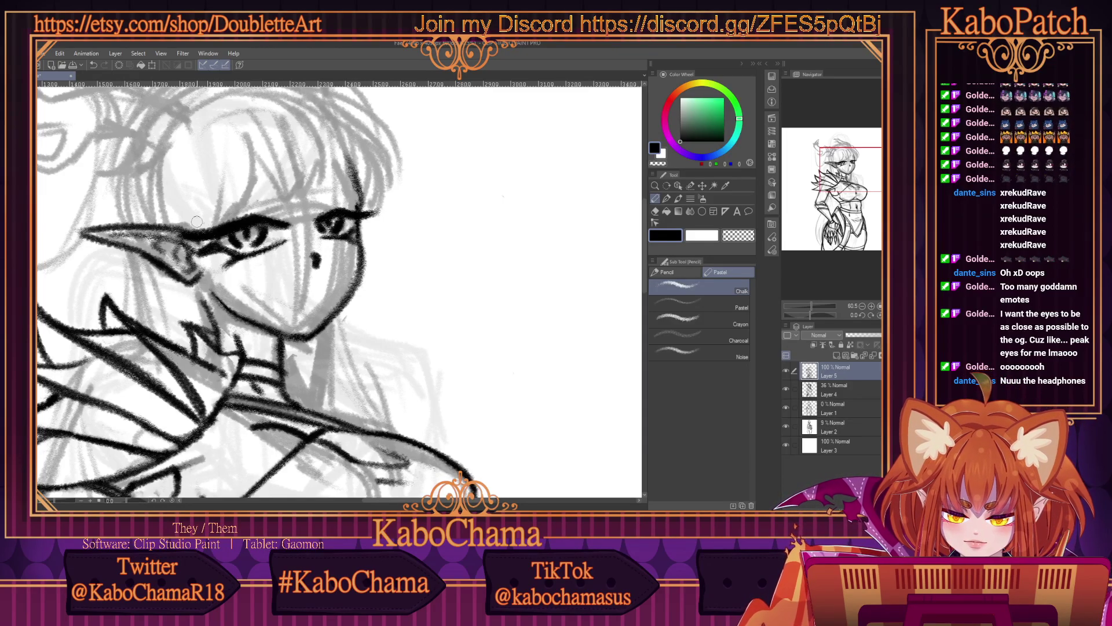
pyautogui.click(739, 236)
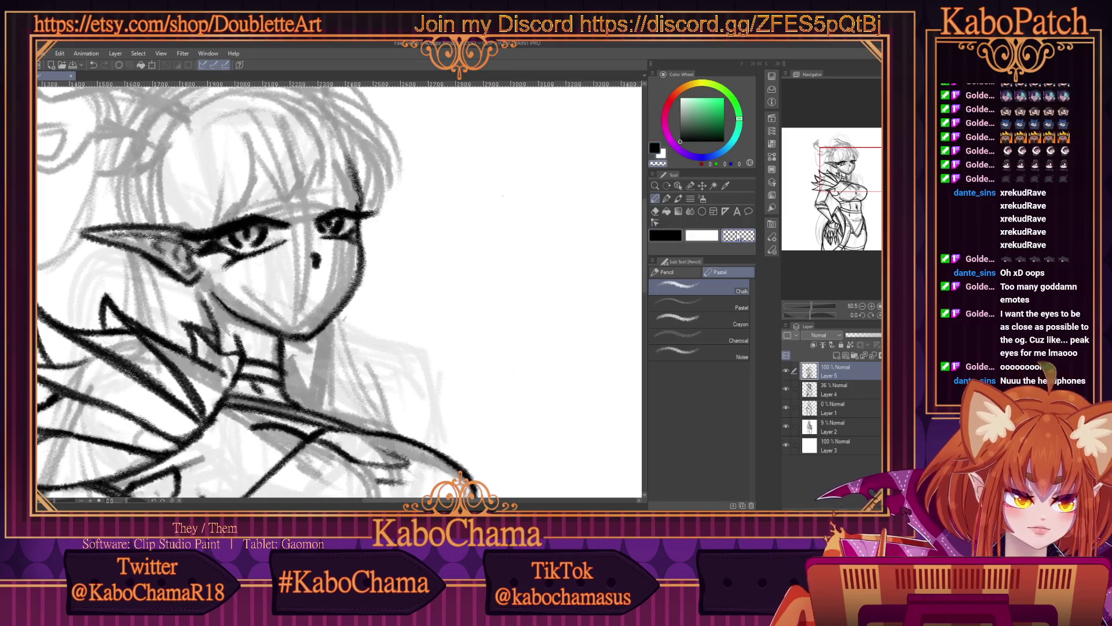
# Trim the outer corner of the near eye's lower lash with transparent color and redraw the lash in black.
pyautogui.moveTo(221, 248); pyautogui.dragTo(195, 258)
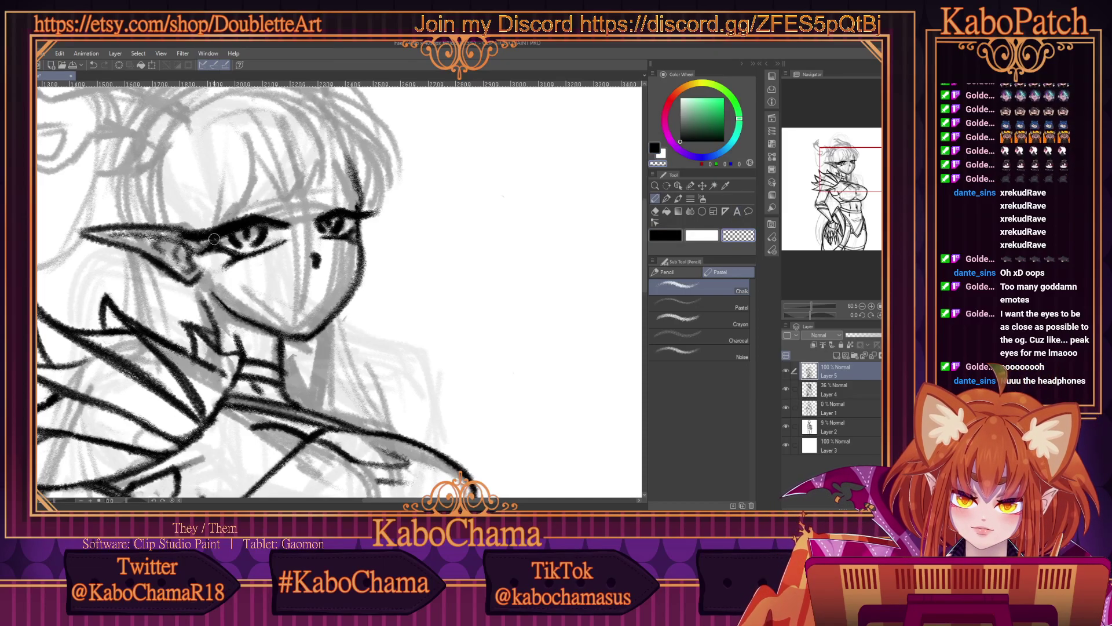
pyautogui.click(665, 236)
pyautogui.moveTo(215, 242); pyautogui.dragTo(194, 255)
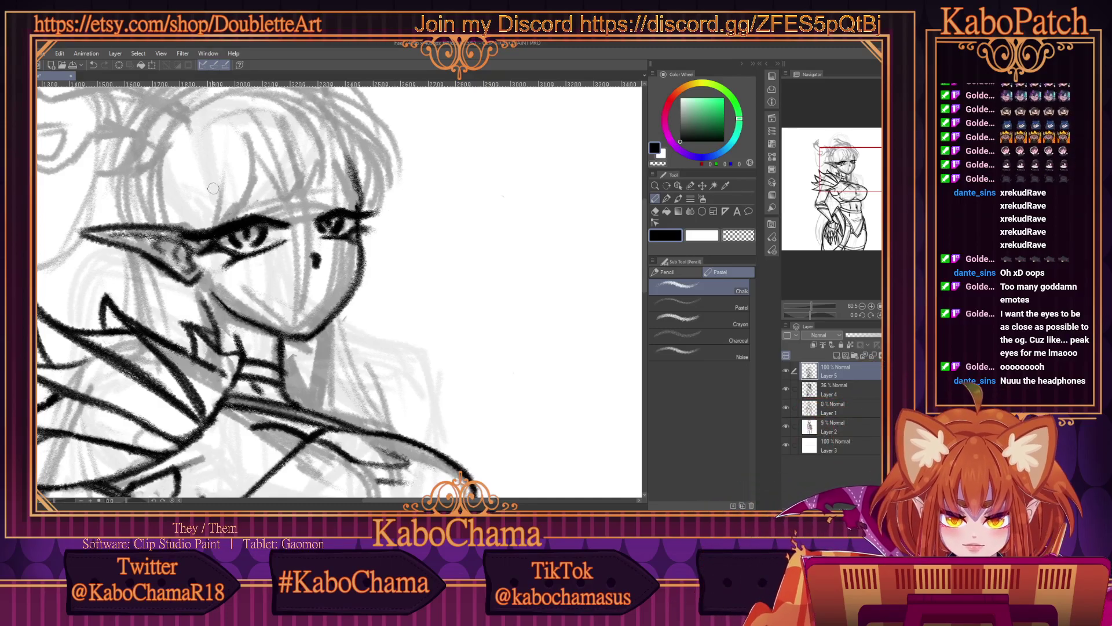
# Switch to the Selection pen and reduce its brush size for selecting around the far eye.
pyautogui.scroll(-1, 191, 212)
pyautogui.scroll(-3, 184, 209)
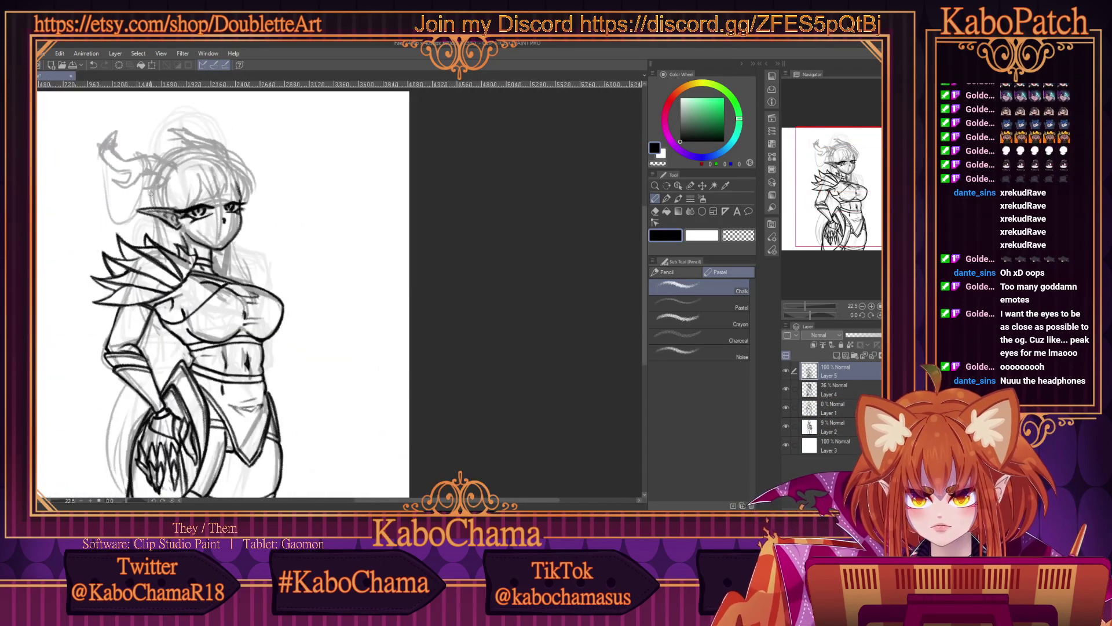
pyautogui.scroll(1, 133, 200)
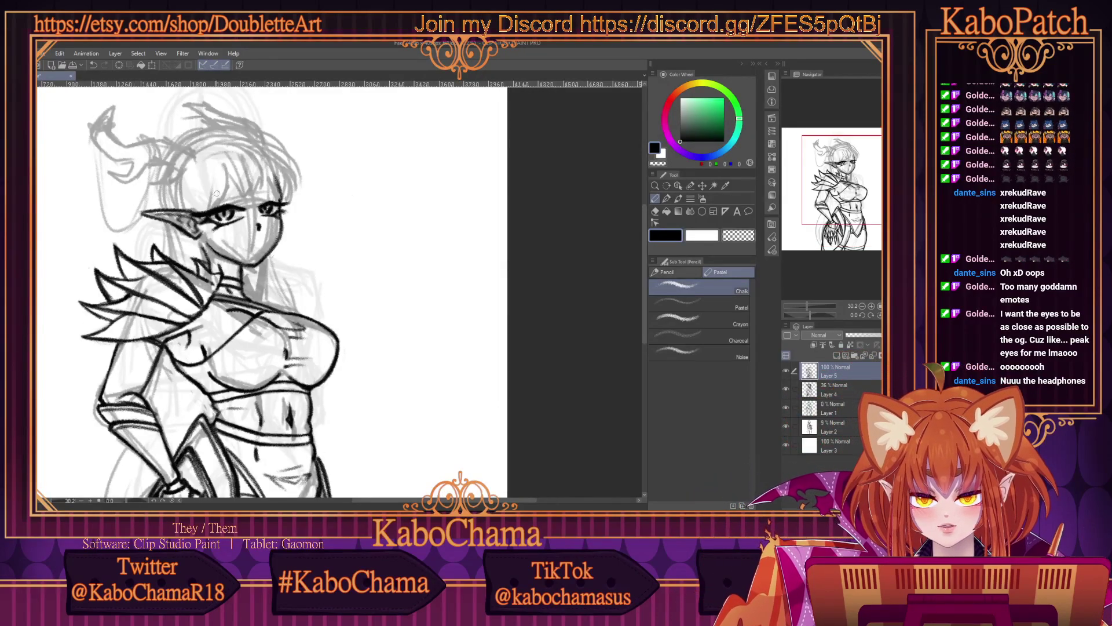
pyautogui.scroll(2, 216, 193)
pyautogui.scroll(1, 218, 256)
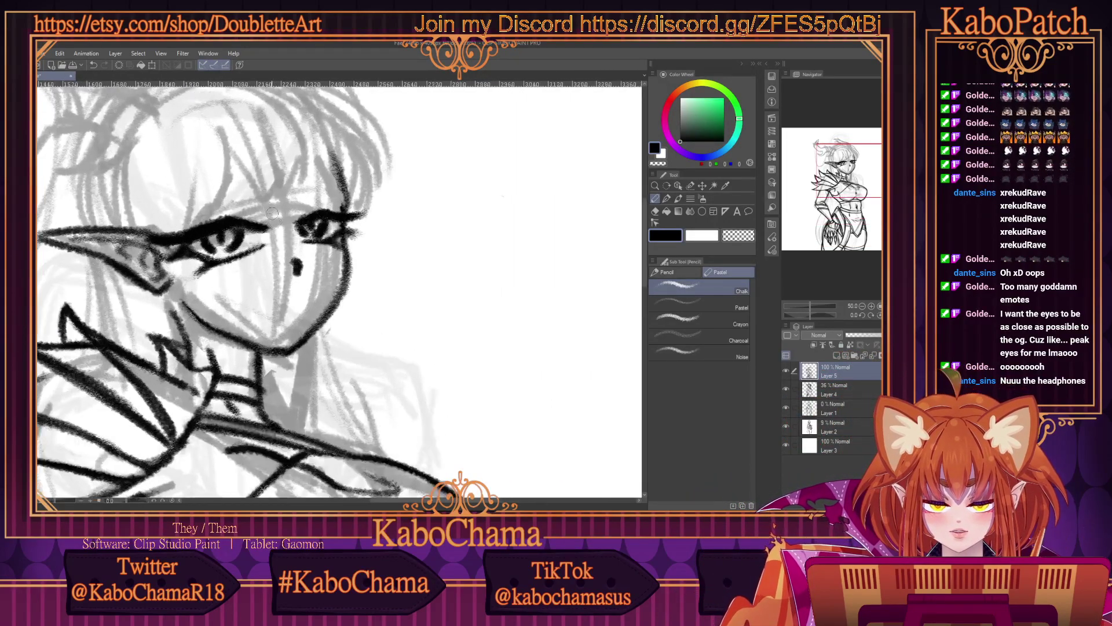
pyautogui.click(690, 184)
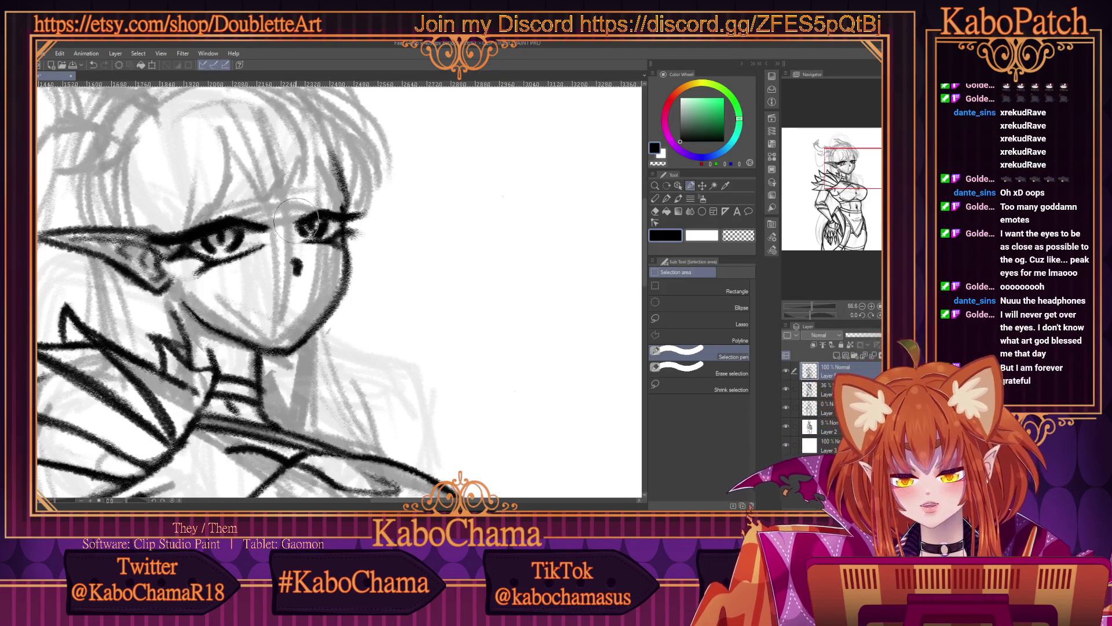
pyautogui.press('[')
pyautogui.press('[')
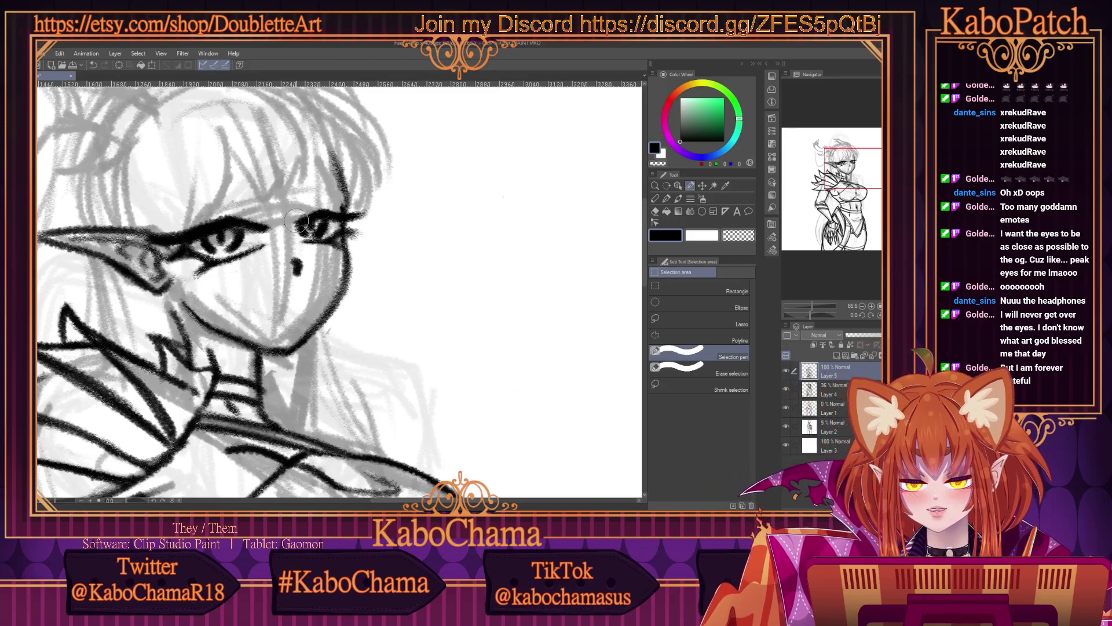
# Select the character's far eye with the Selection pen, rotate it to a steeper angle, apply the transform, and deselect.
pyautogui.moveTo(296, 220)
pyautogui.mouseDown()
pyautogui.moveTo(330, 233)
pyautogui.moveTo(321, 225)
pyautogui.moveTo(374, 219)
pyautogui.mouseUp()
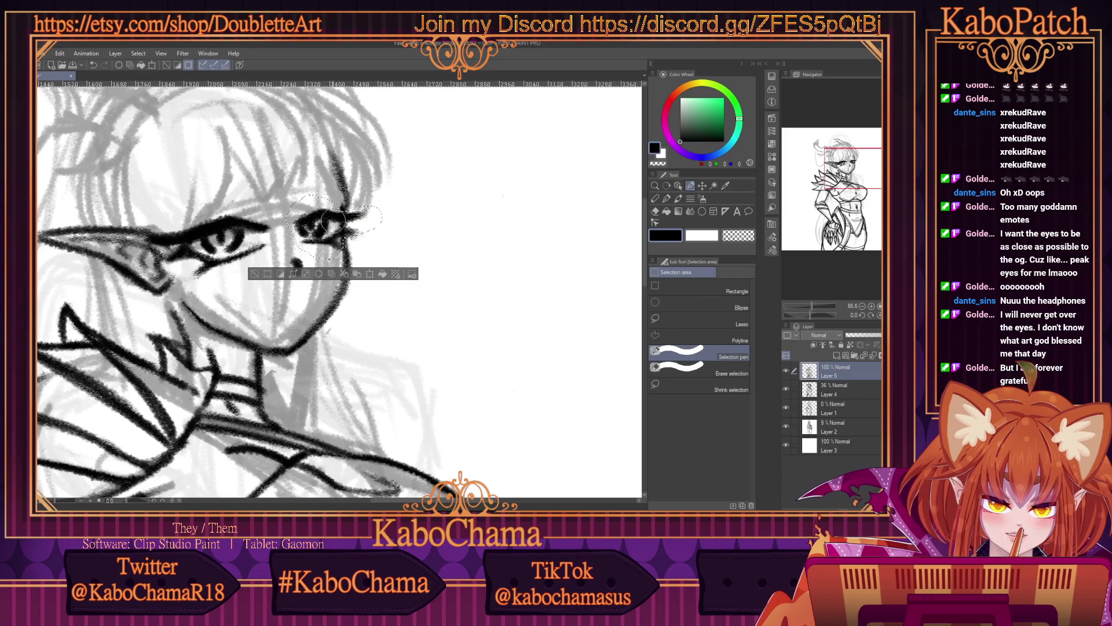
pyautogui.hotkey('ctrl', 't')
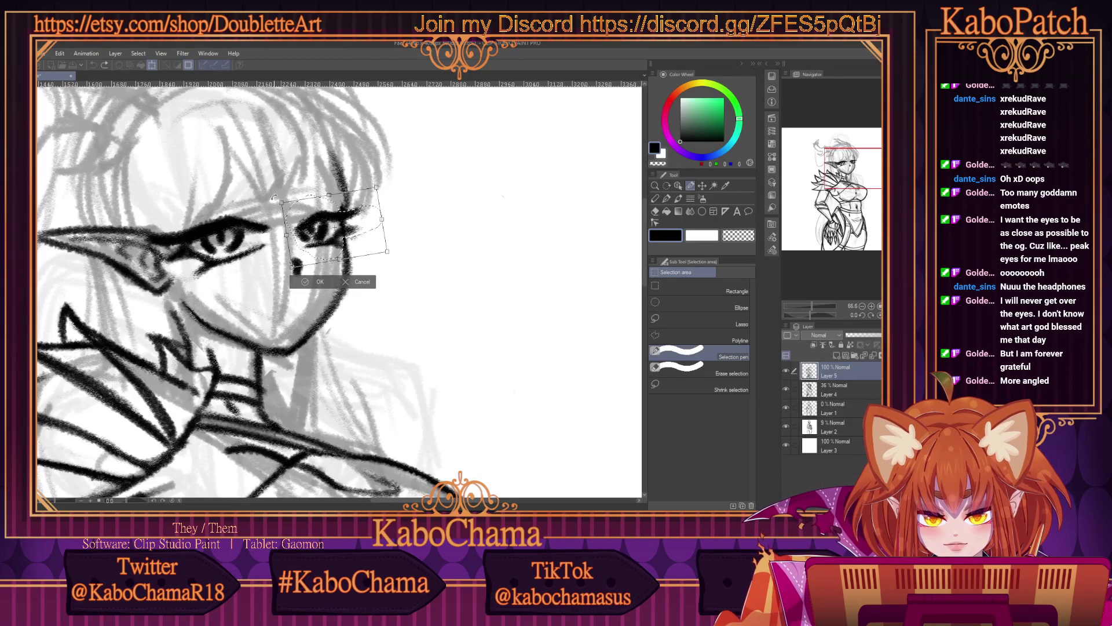
pyautogui.click(321, 282)
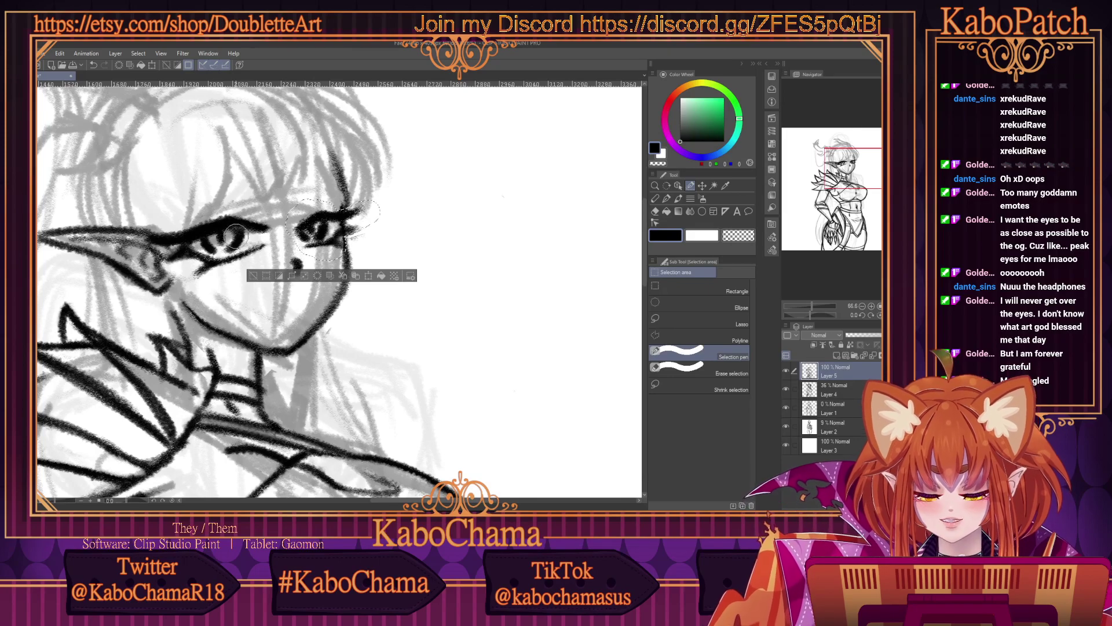
pyautogui.click(138, 53)
pyautogui.click(136, 74)
# Select the near eye with the Selection pen, rotate and nudge it slightly, apply the transform, and deselect.
pyautogui.moveTo(273, 214)
pyautogui.mouseDown()
pyautogui.moveTo(215, 278)
pyautogui.moveTo(193, 275)
pyautogui.moveTo(177, 232)
pyautogui.moveTo(174, 261)
pyautogui.moveTo(189, 235)
pyautogui.moveTo(152, 237)
pyautogui.mouseUp()
pyautogui.click(249, 311)
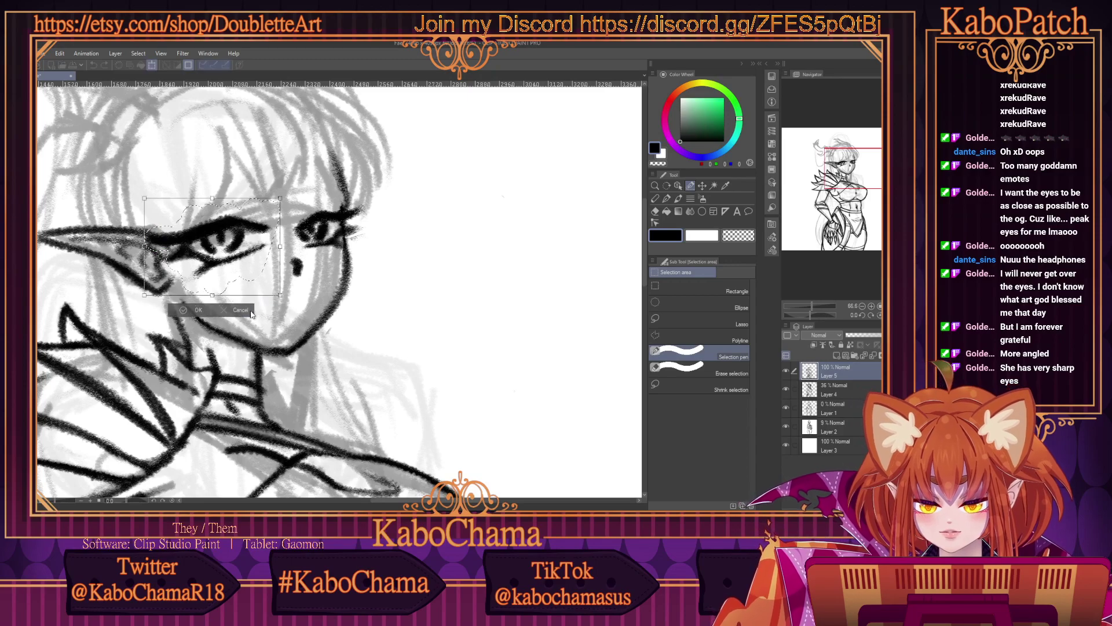
pyautogui.moveTo(295, 302); pyautogui.dragTo(285, 309)
pyautogui.moveTo(212, 262); pyautogui.dragTo(210, 261)
pyautogui.click(196, 316)
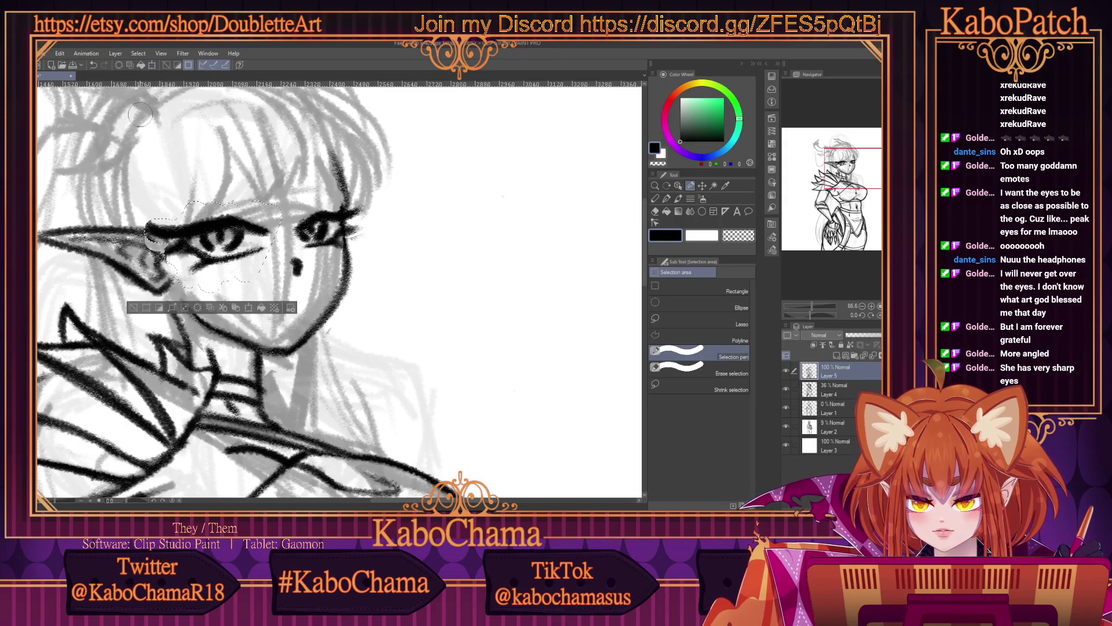
pyautogui.click(139, 53)
pyautogui.click(139, 76)
# Clean up the join between the near eye's outer corner and the ear with the Chalk brush, using transparent and black.
pyautogui.scroll(-6, 77, 135)
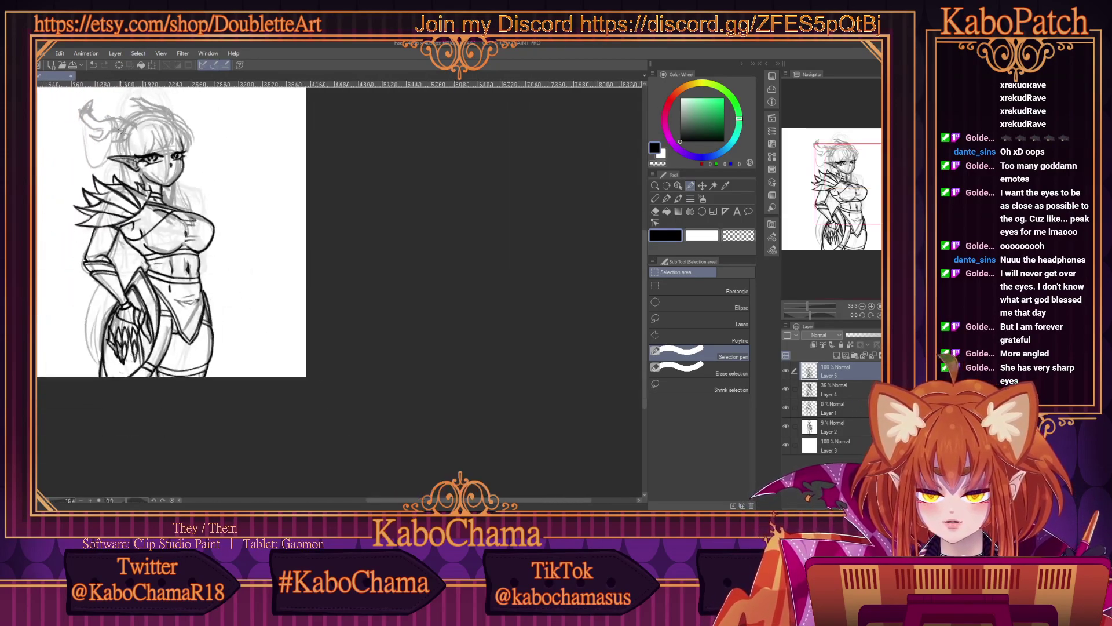
pyautogui.scroll(1, 78, 135)
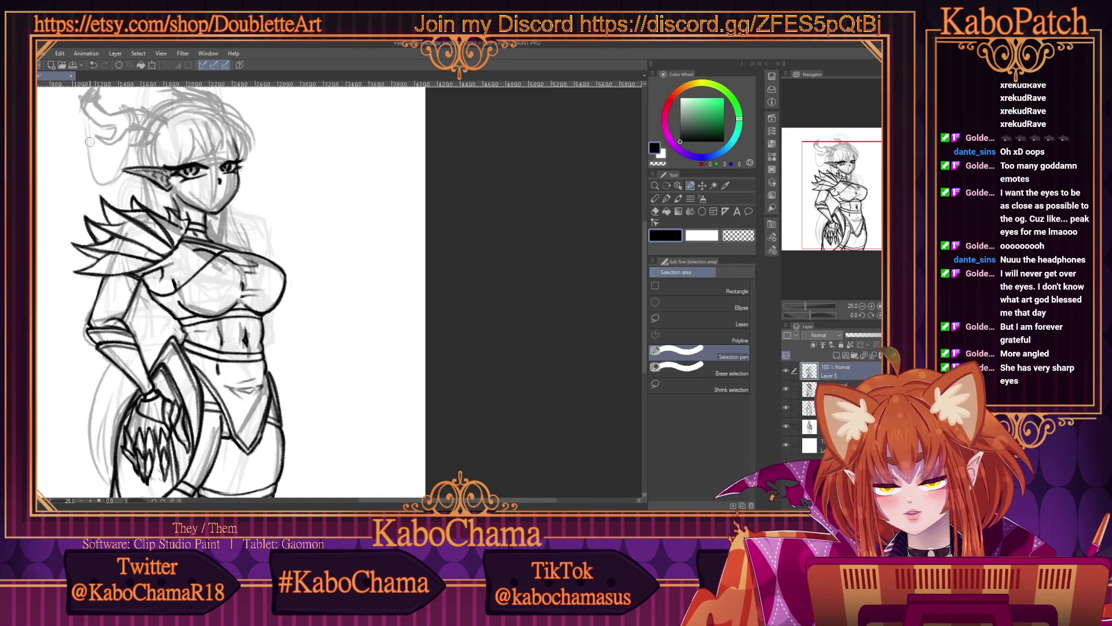
pyautogui.scroll(3, 87, 139)
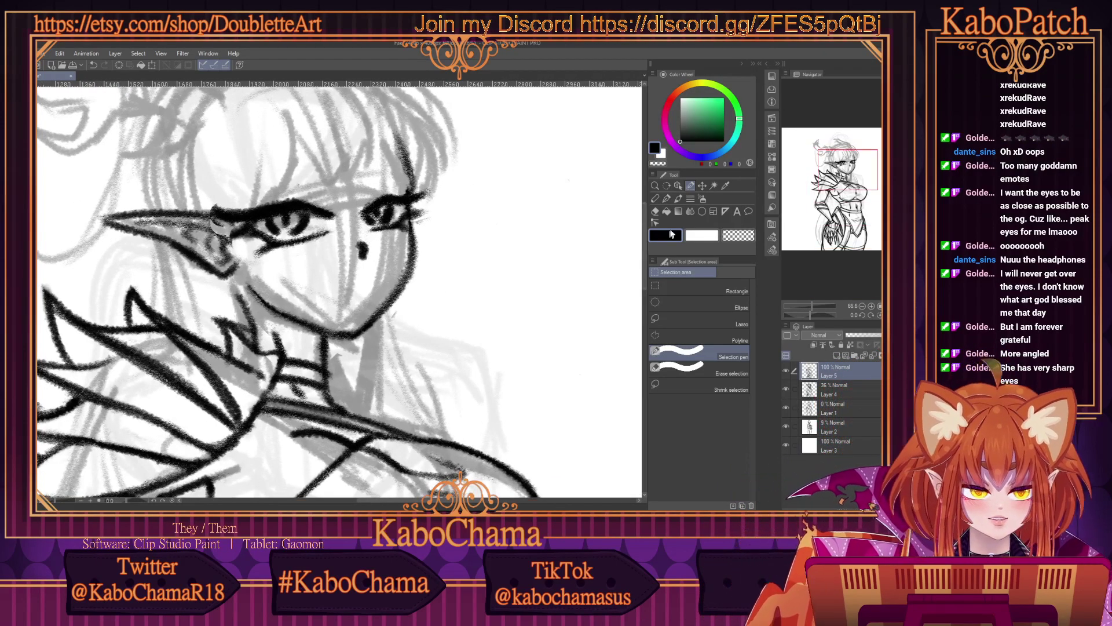
pyautogui.click(656, 199)
pyautogui.click(738, 235)
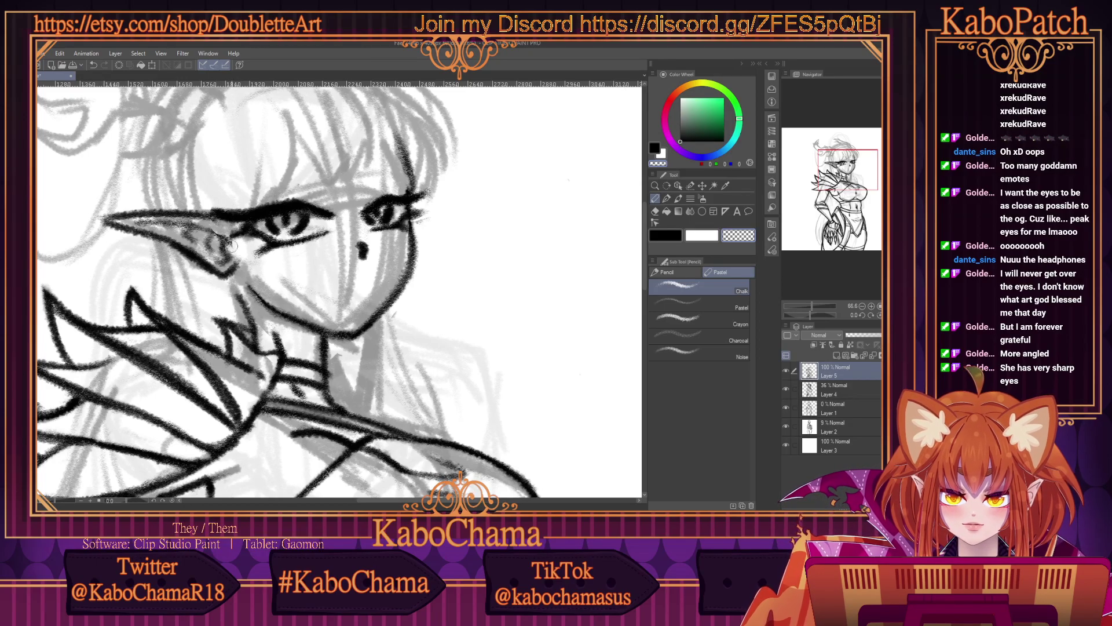
pyautogui.press('c')
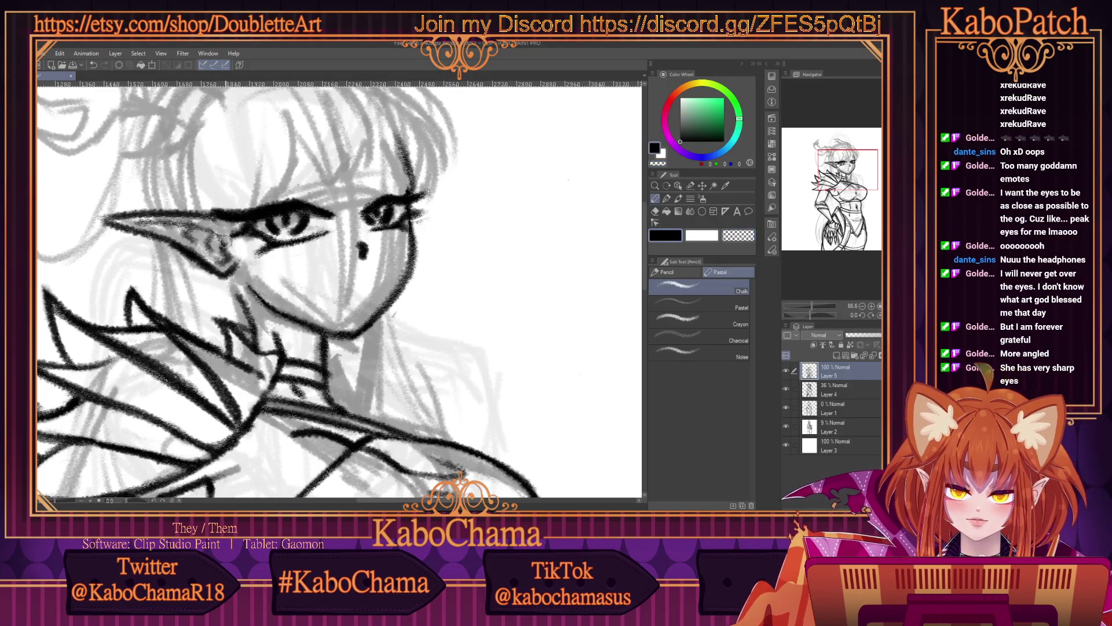
pyautogui.moveTo(228, 247)
pyautogui.mouseDown()
pyautogui.moveTo(197, 226)
pyautogui.moveTo(218, 219)
pyautogui.moveTo(243, 232)
pyautogui.moveTo(227, 239)
pyautogui.moveTo(254, 240)
pyautogui.mouseUp()
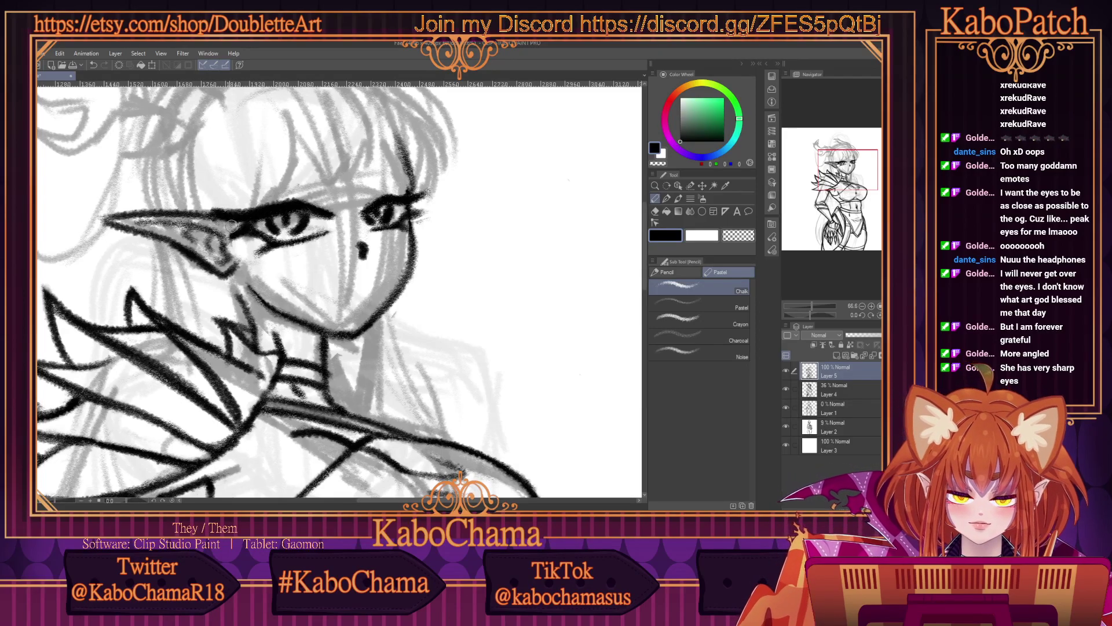
# Draw two thick, angled black eyebrows above the eyes with the Chalk brush.
pyautogui.scroll(-2, 237, 231)
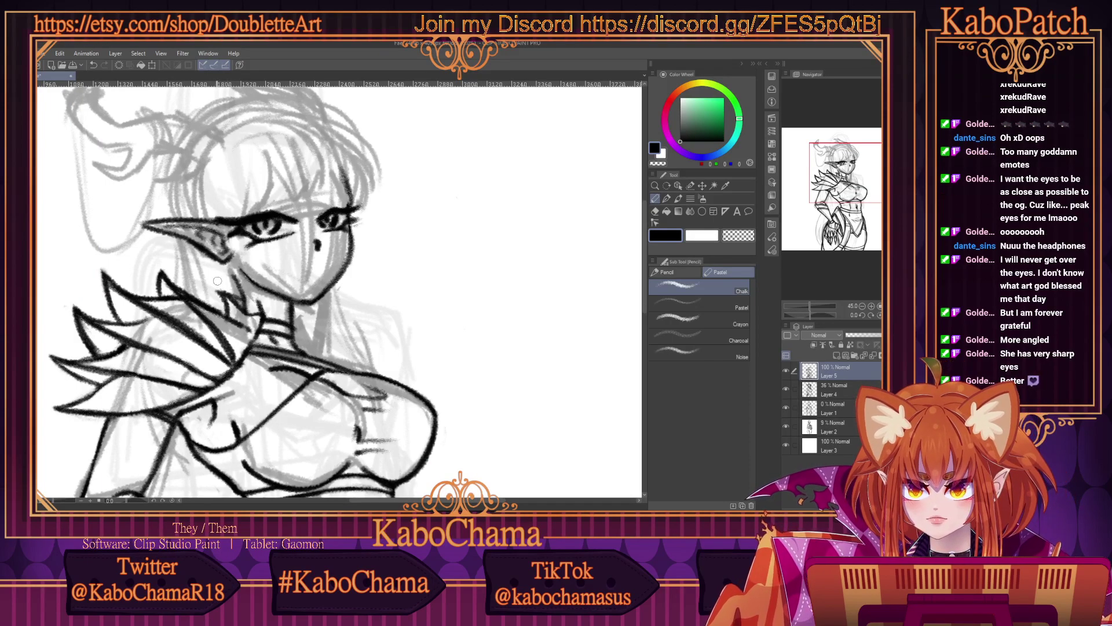
pyautogui.scroll(1, 235, 324)
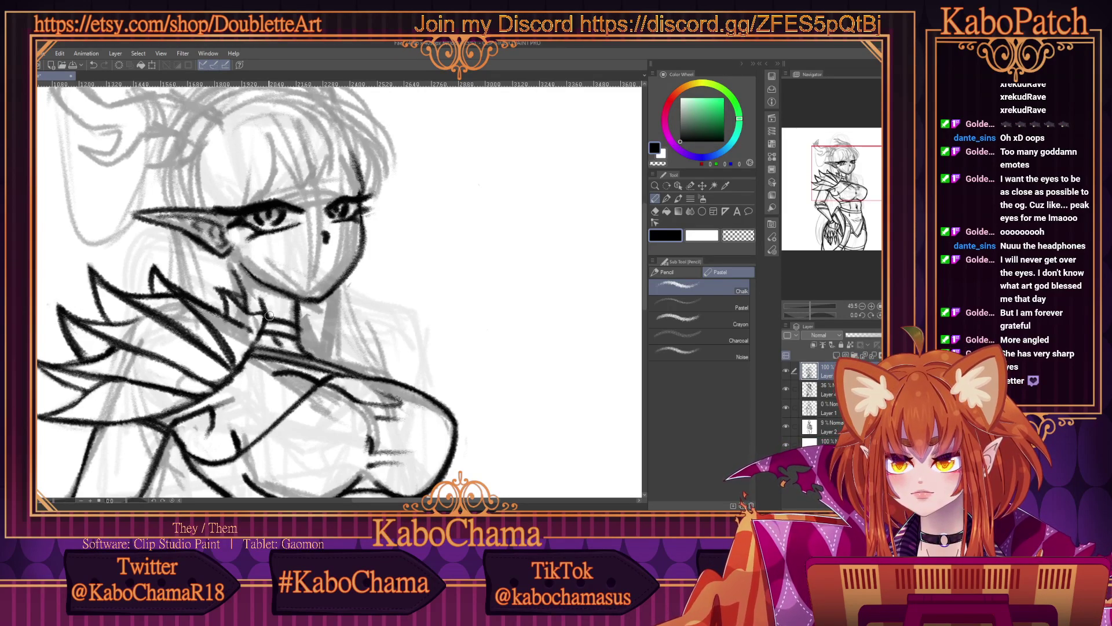
pyautogui.scroll(3, 300, 208)
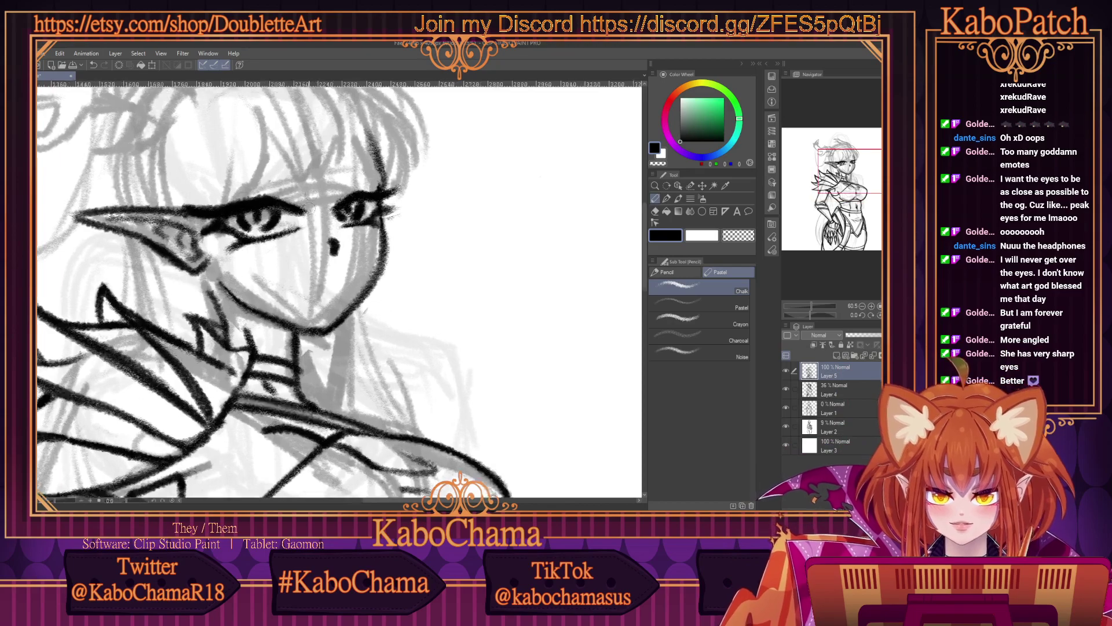
pyautogui.scroll(-2, 311, 194)
pyautogui.scroll(2, 300, 132)
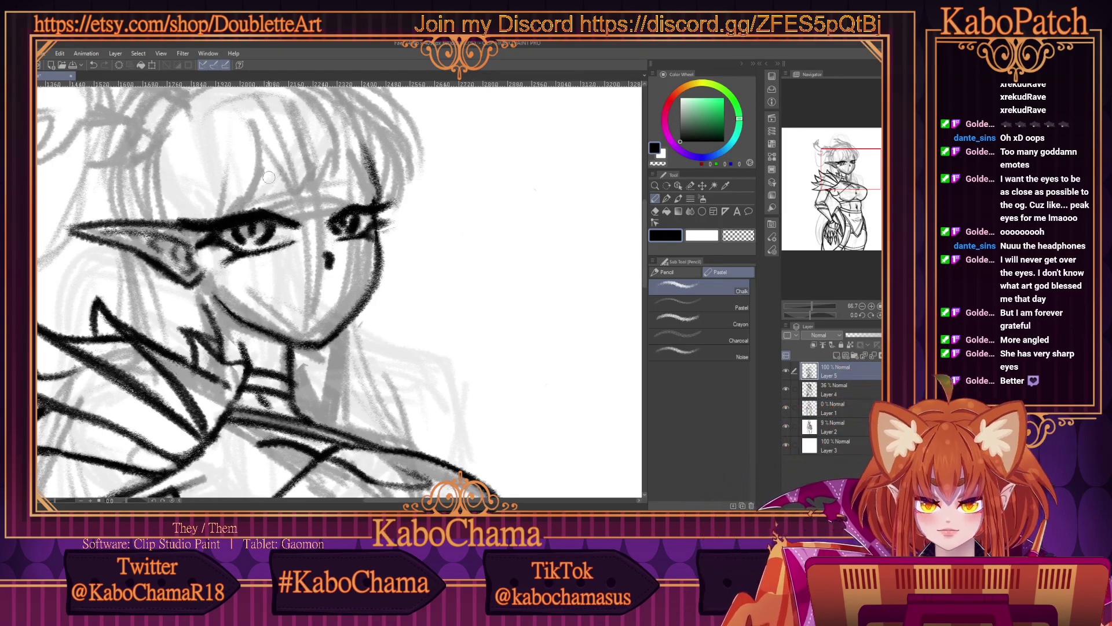
pyautogui.moveTo(220, 174)
pyautogui.mouseDown()
pyautogui.moveTo(298, 195)
pyautogui.moveTo(306, 208)
pyautogui.moveTo(217, 175)
pyautogui.moveTo(339, 190)
pyautogui.moveTo(369, 169)
pyautogui.moveTo(327, 204)
pyautogui.moveTo(367, 165)
pyautogui.mouseUp()
# Thin and sharpen both eyebrows by erasing their edges with the transparent colour.
pyautogui.click(735, 234)
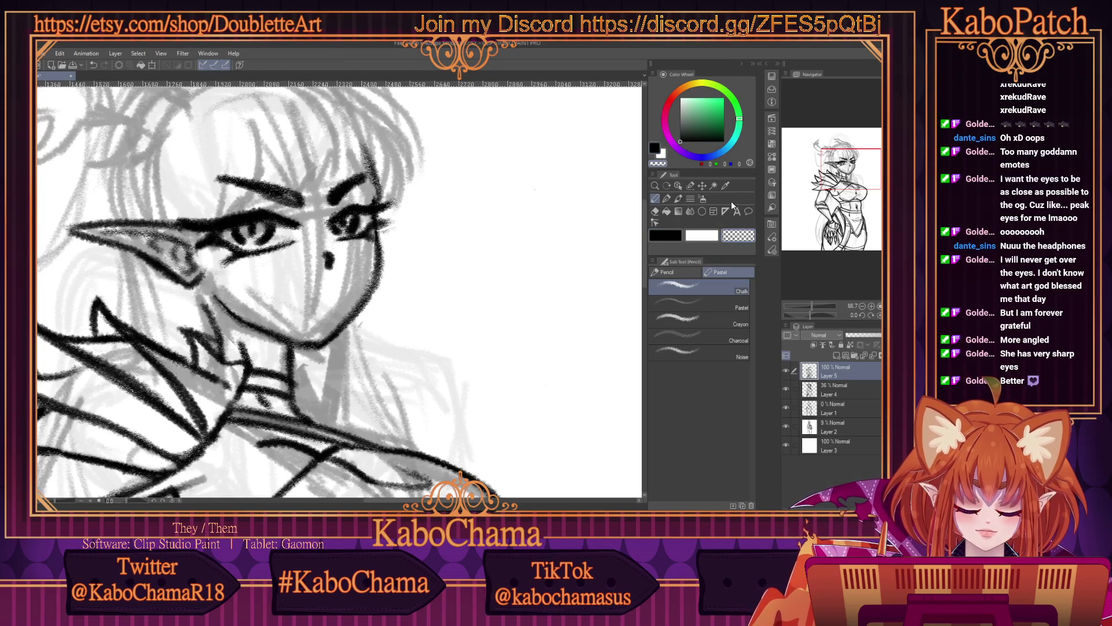
pyautogui.moveTo(347, 220)
pyautogui.mouseDown()
pyautogui.moveTo(334, 197)
pyautogui.moveTo(331, 209)
pyautogui.moveTo(359, 171)
pyautogui.moveTo(323, 204)
pyautogui.moveTo(345, 197)
pyautogui.moveTo(307, 212)
pyautogui.moveTo(309, 197)
pyautogui.mouseUp()
pyautogui.moveTo(191, 163)
pyautogui.mouseDown()
pyautogui.moveTo(309, 213)
pyautogui.moveTo(193, 174)
pyautogui.moveTo(296, 183)
pyautogui.moveTo(199, 173)
pyautogui.moveTo(287, 210)
pyautogui.moveTo(237, 190)
pyautogui.moveTo(323, 198)
pyautogui.mouseUp()
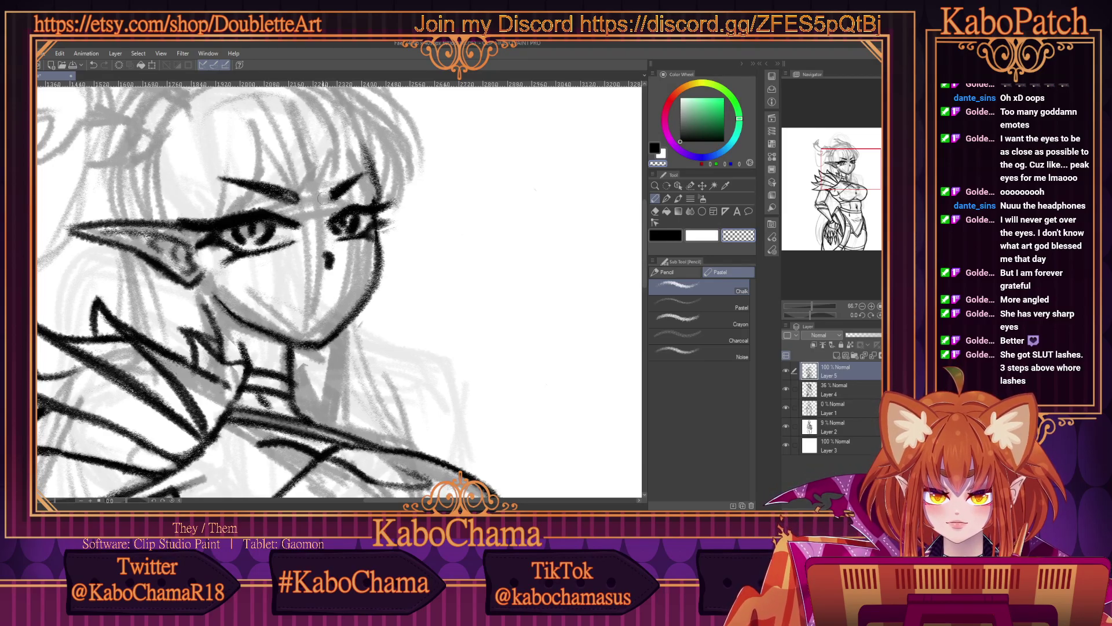
# Draw black eyelid crease lines between the eyes and eyebrows, and trim the near crease with the transparent colour.
pyautogui.scroll(-5, 185, 178)
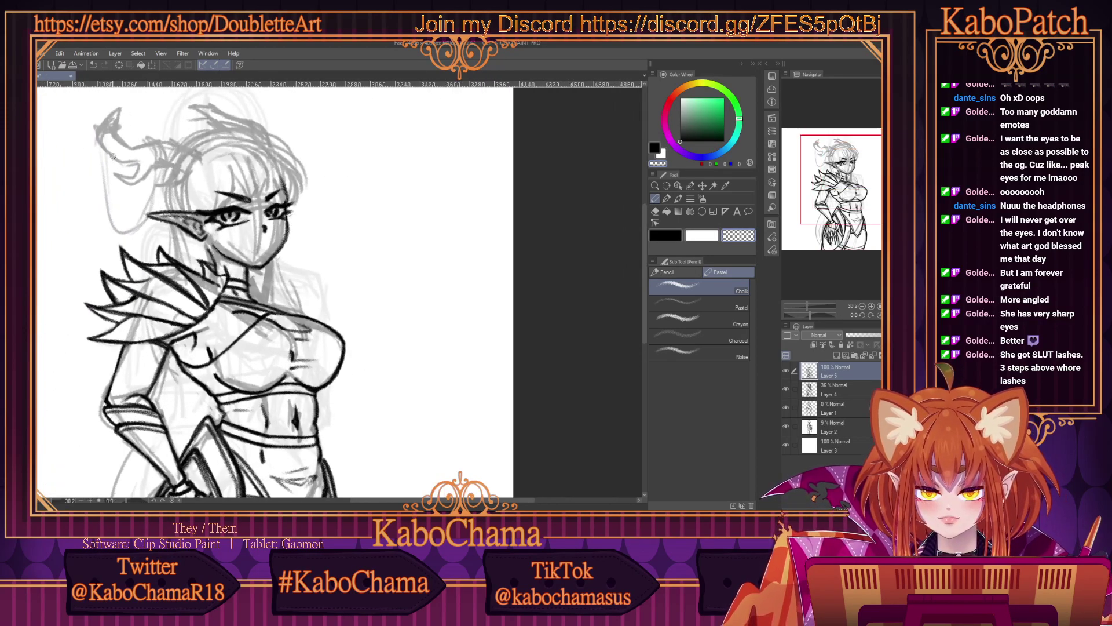
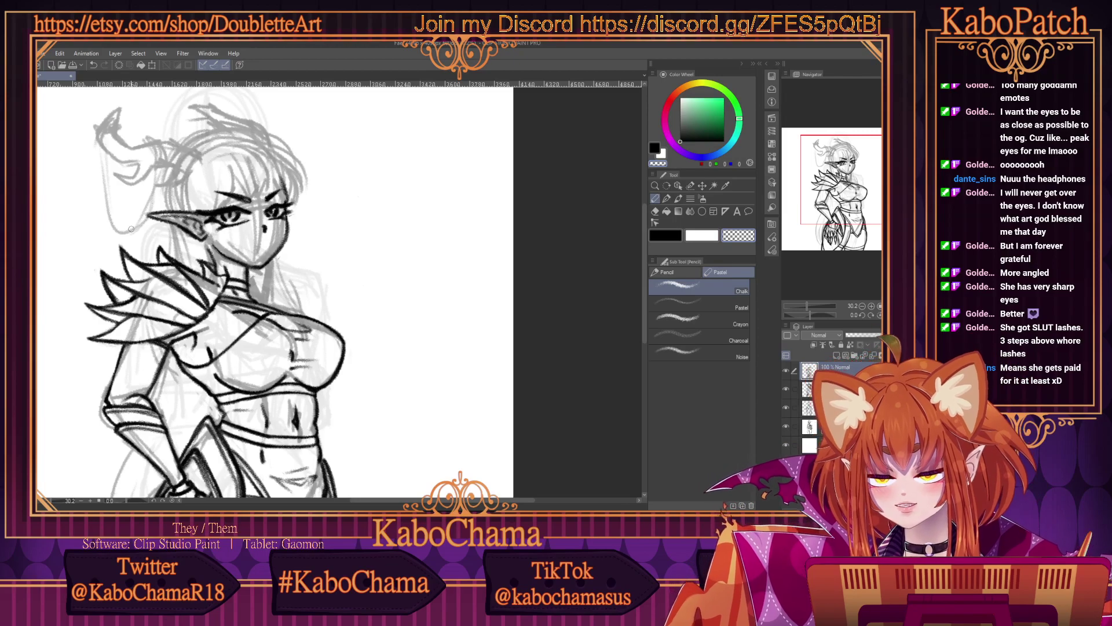
pyautogui.scroll(3, 202, 189)
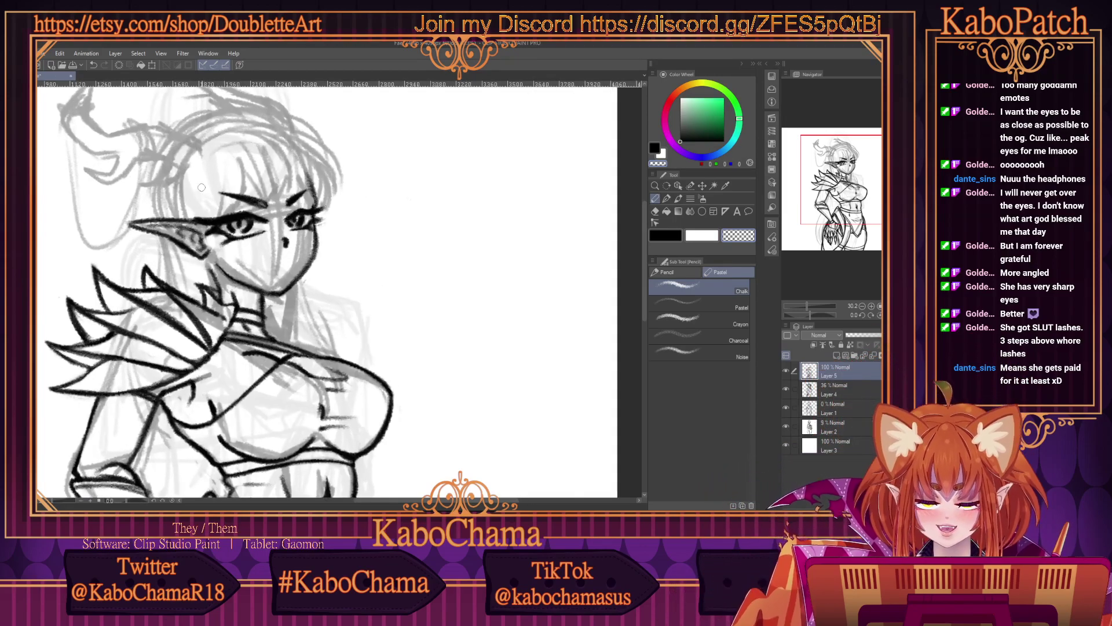
pyautogui.click(667, 236)
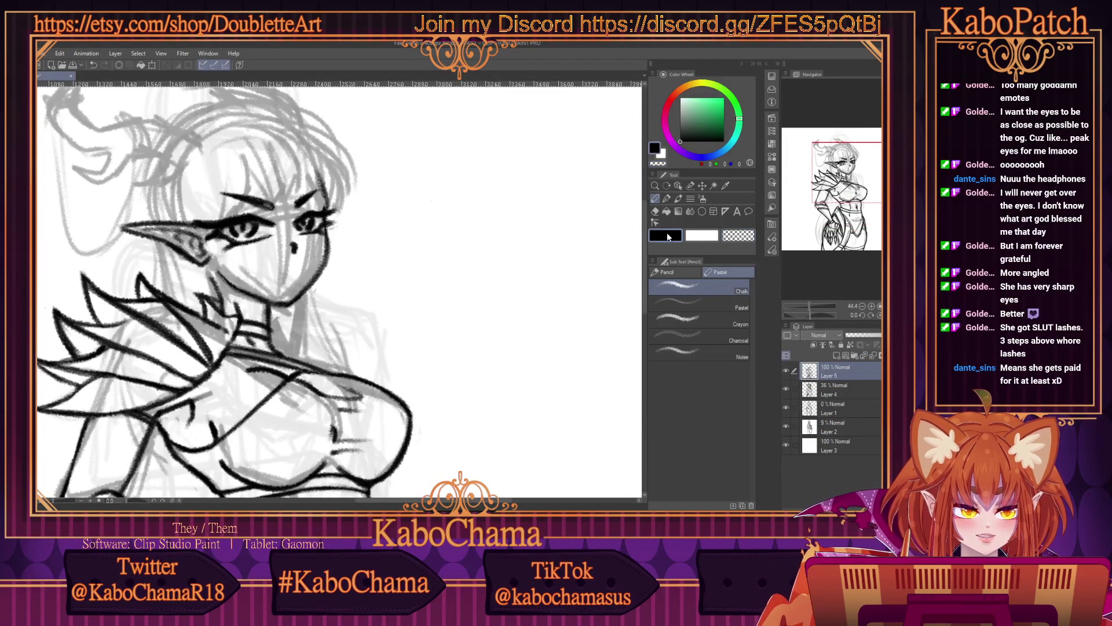
pyautogui.scroll(2, 247, 224)
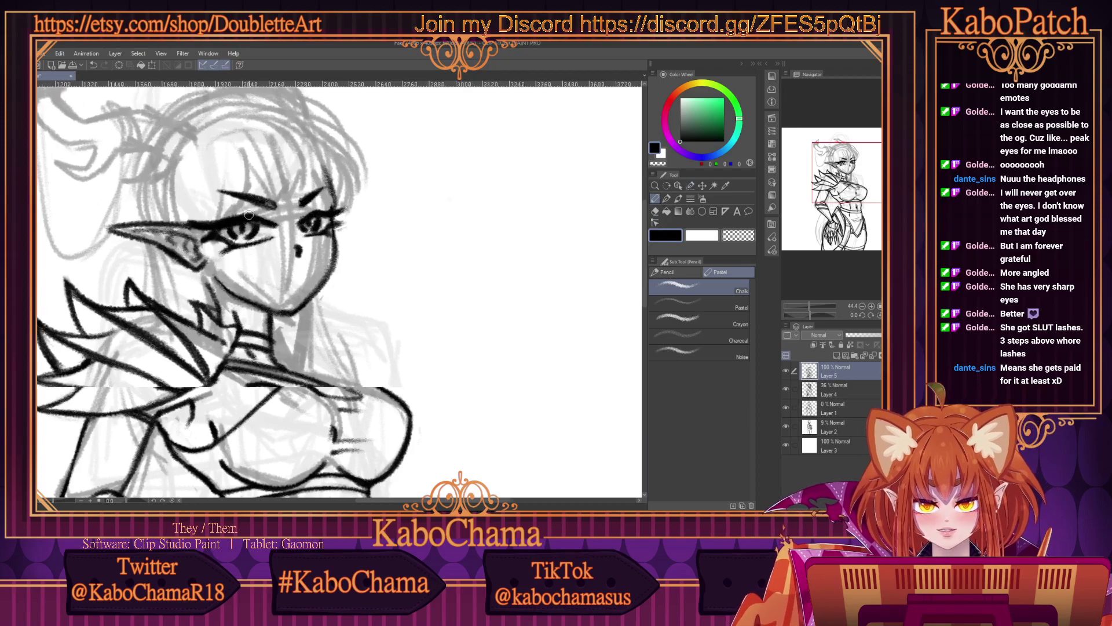
pyautogui.scroll(1, 244, 206)
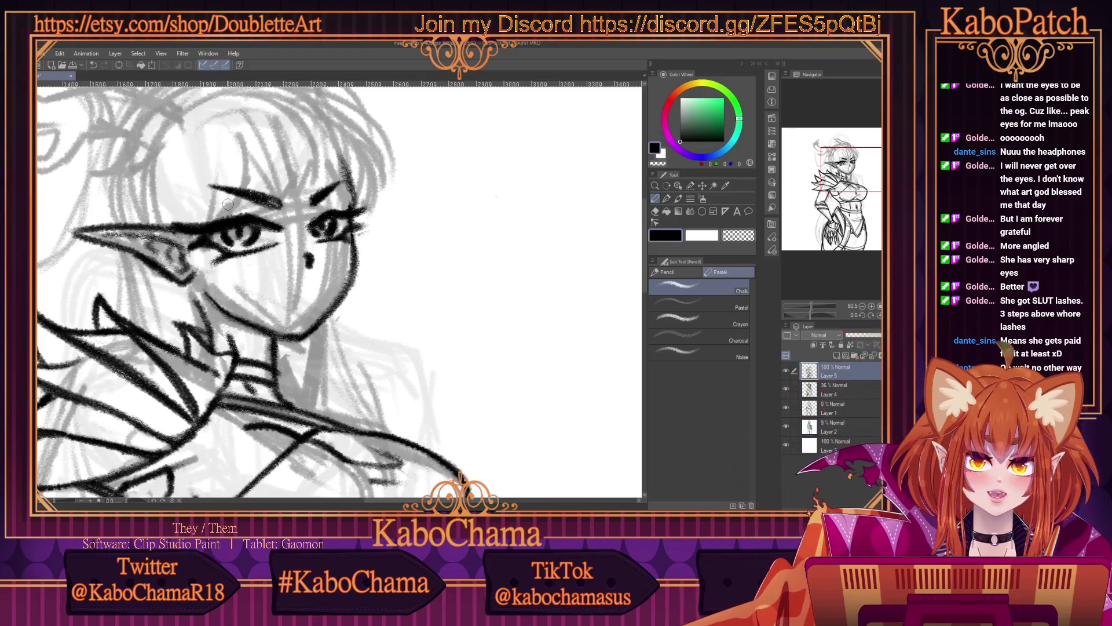
pyautogui.moveTo(258, 207)
pyautogui.mouseDown()
pyautogui.moveTo(268, 209)
pyautogui.moveTo(209, 214)
pyautogui.mouseUp()
pyautogui.moveTo(313, 212)
pyautogui.mouseDown()
pyautogui.moveTo(345, 202)
pyautogui.moveTo(334, 203)
pyautogui.mouseUp()
pyautogui.press('c')
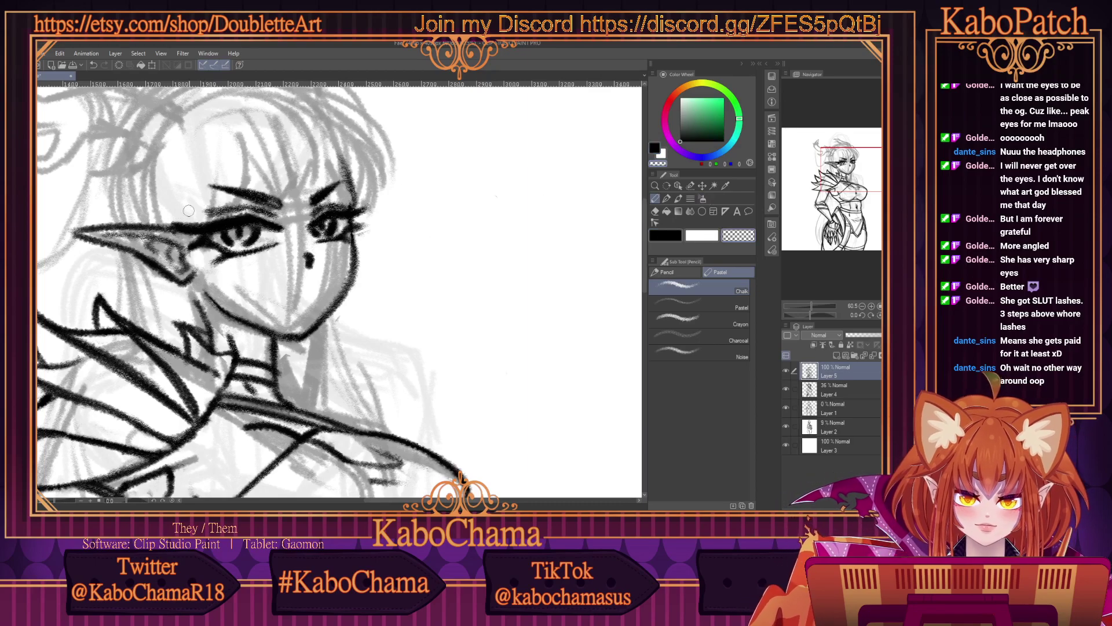
pyautogui.moveTo(214, 204); pyautogui.dragTo(227, 206)
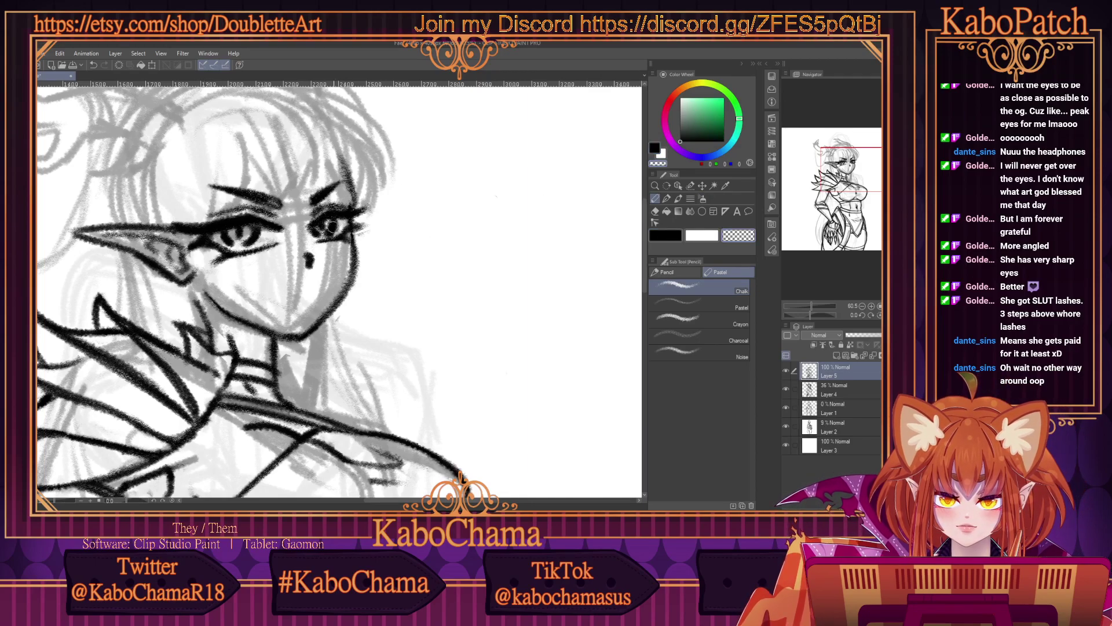
# Draw the mouth line with a short lower-lip mark in black, and refine it into a thin line with an upturned corner.
pyautogui.press('c')
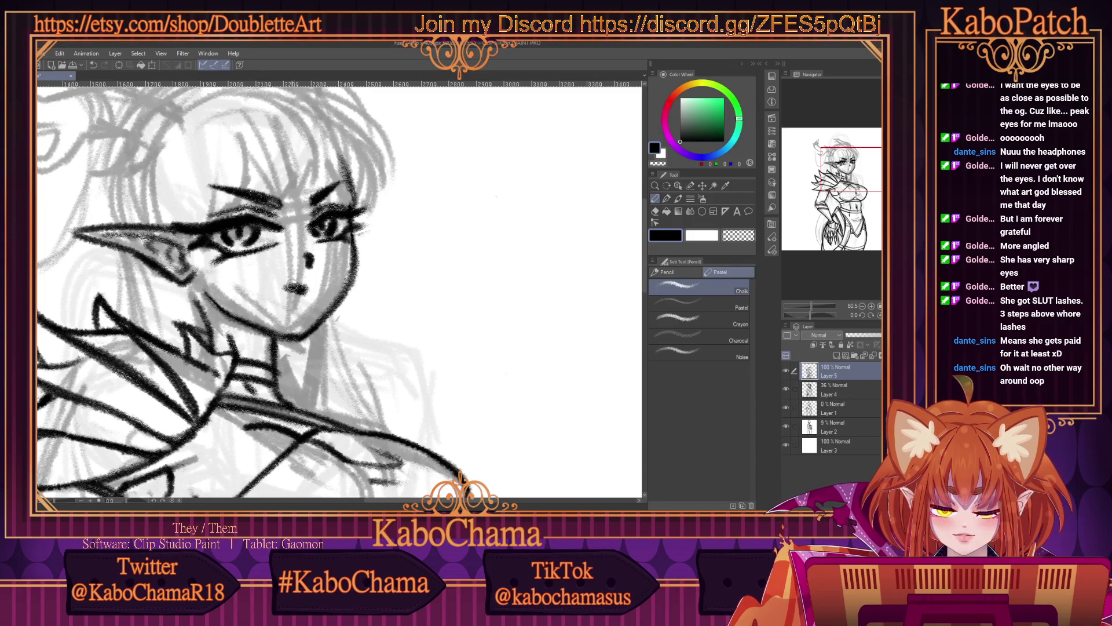
pyautogui.moveTo(293, 287)
pyautogui.mouseDown()
pyautogui.moveTo(268, 284)
pyautogui.moveTo(323, 283)
pyautogui.mouseUp()
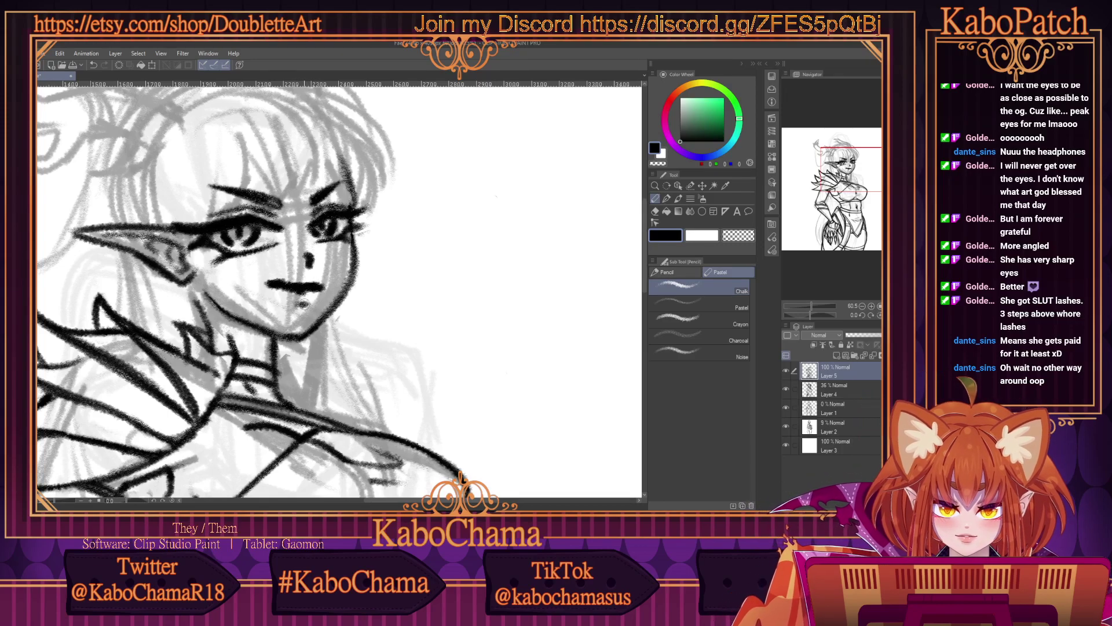
pyautogui.press('c')
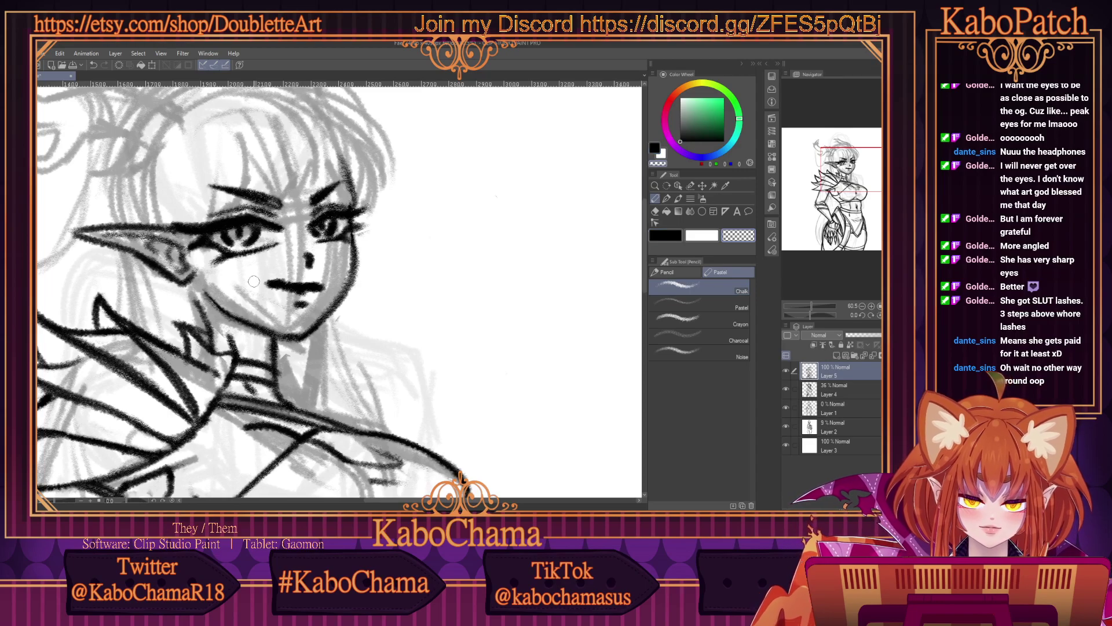
pyautogui.moveTo(263, 284); pyautogui.dragTo(274, 290)
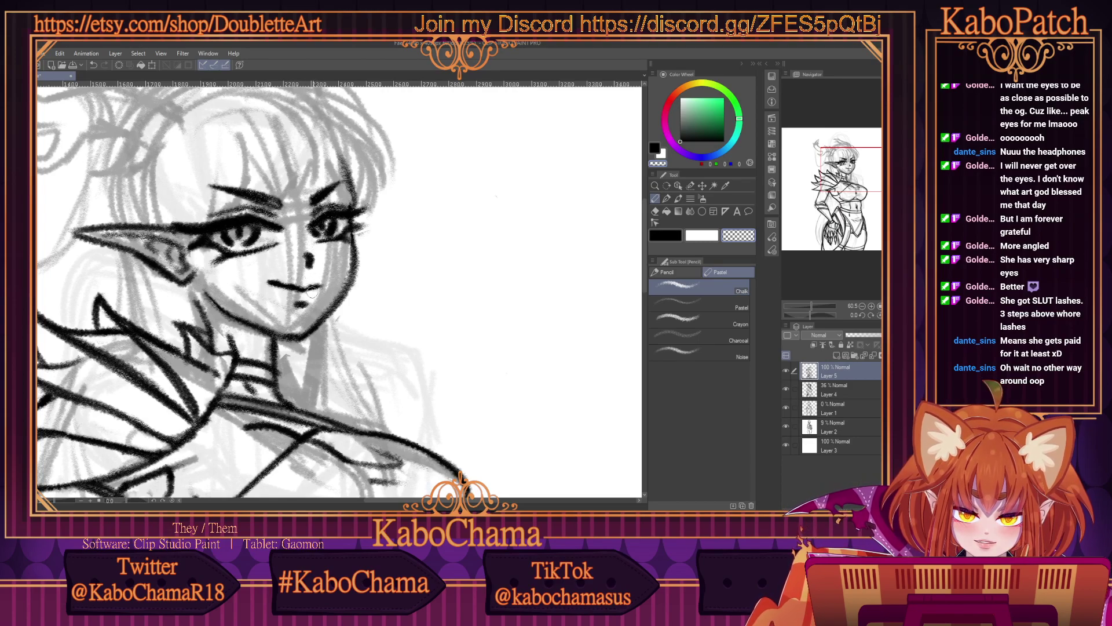
pyautogui.press('c')
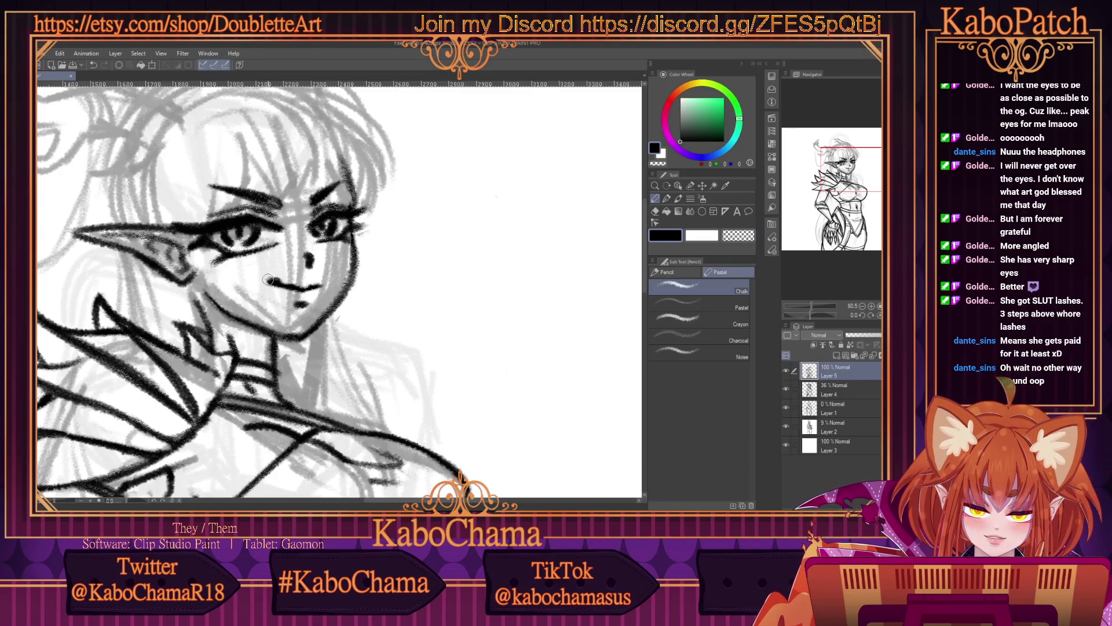
pyautogui.moveTo(270, 279)
pyautogui.mouseDown()
pyautogui.moveTo(324, 285)
pyautogui.moveTo(265, 281)
pyautogui.mouseUp()
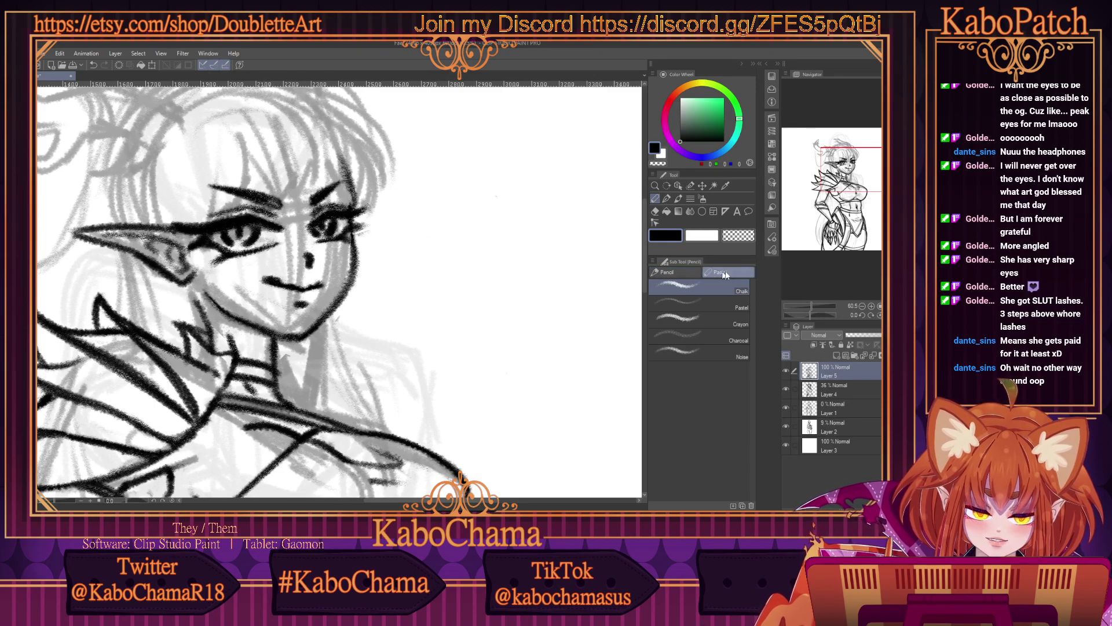
# Select the near half of the mouth line with the Selection pen, nudge it with a transform, and clear the selection.
pyautogui.press('c')
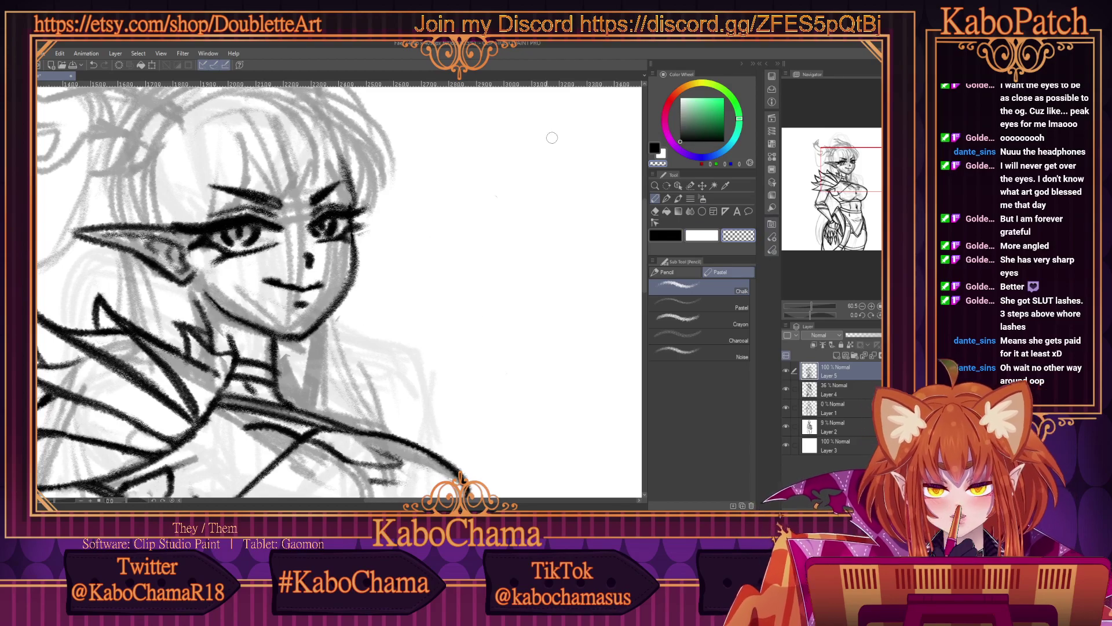
pyautogui.press('m')
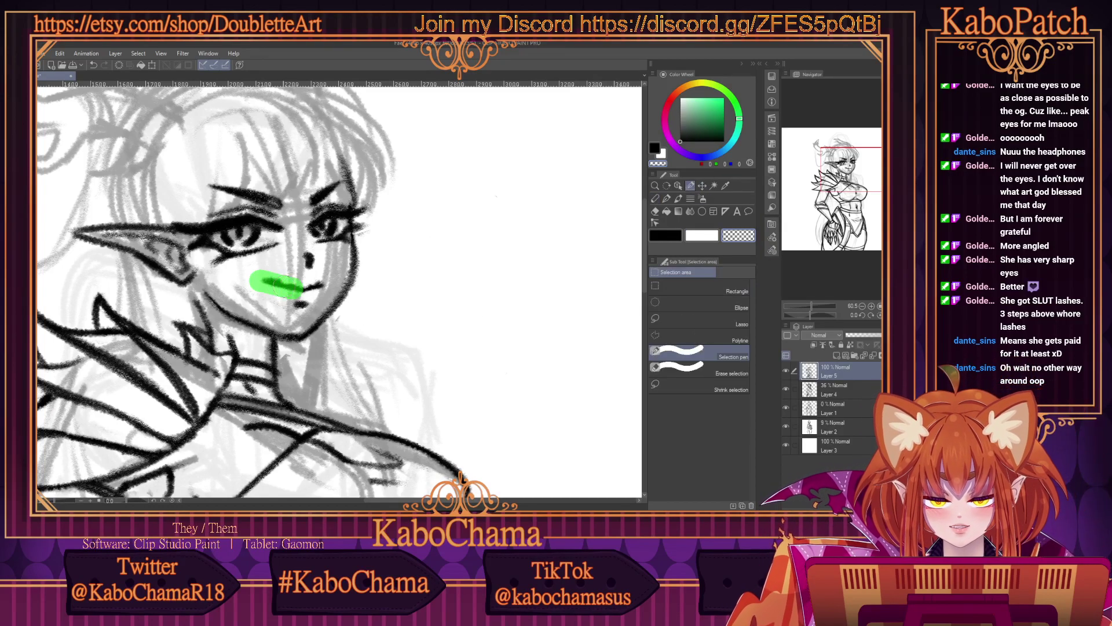
pyautogui.moveTo(288, 304); pyautogui.dragTo(293, 310)
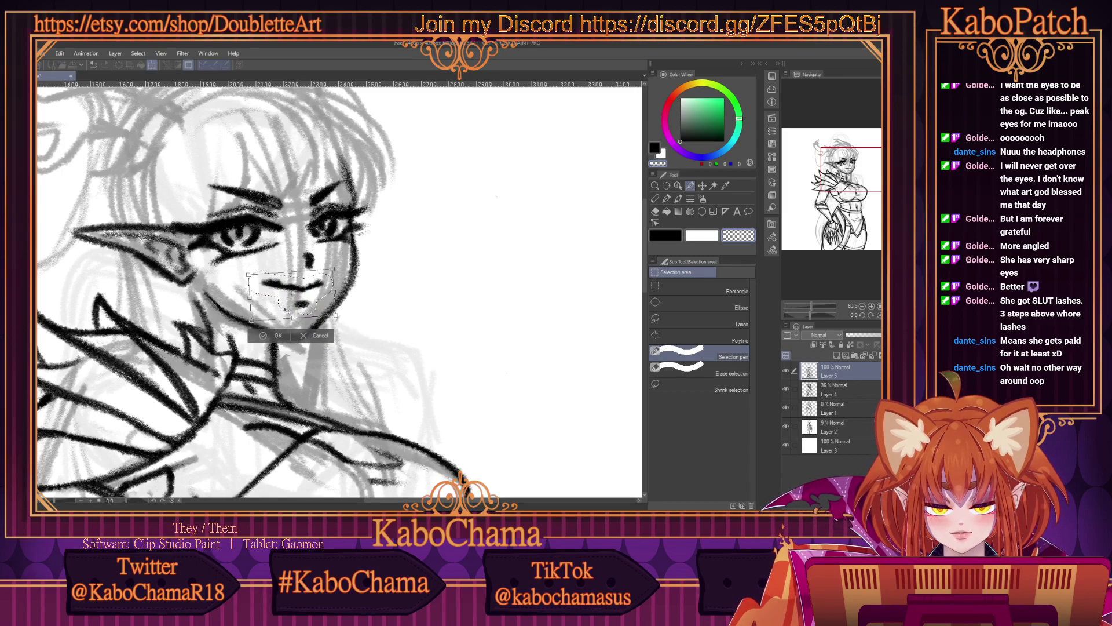
pyautogui.moveTo(281, 310); pyautogui.dragTo(277, 326)
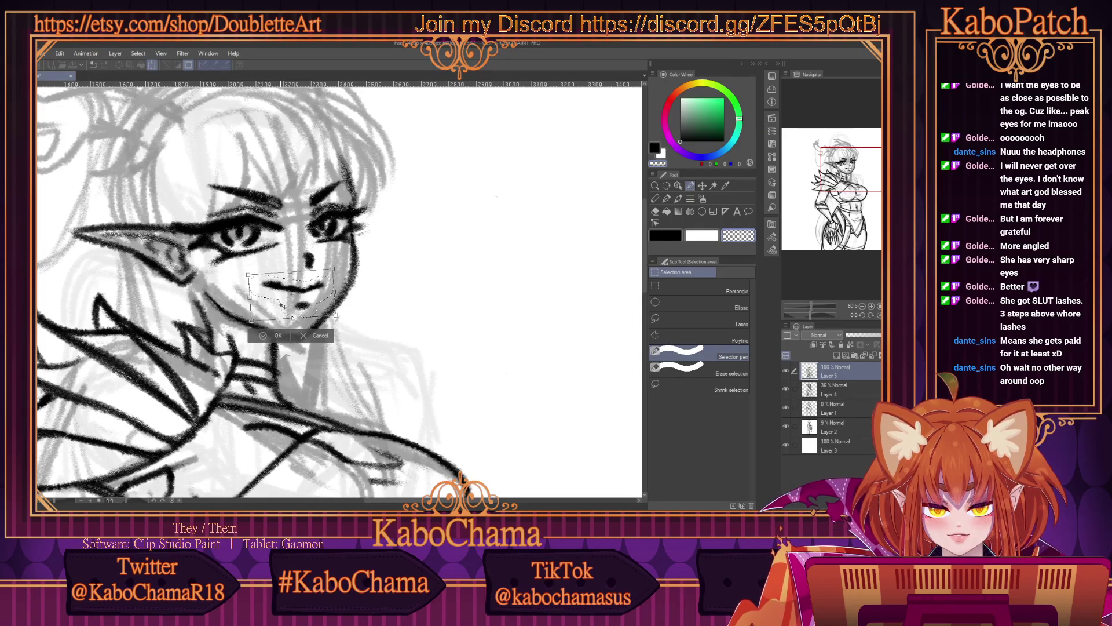
pyautogui.click(278, 335)
pyautogui.click(161, 53)
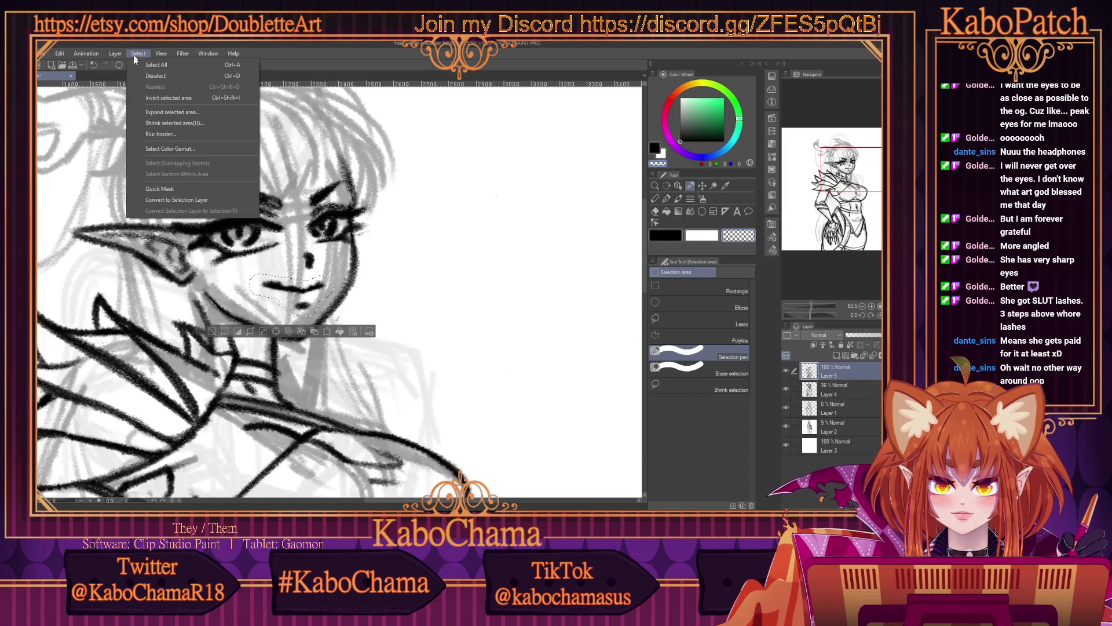
pyautogui.click(133, 65)
pyautogui.scroll(4, 126, 313)
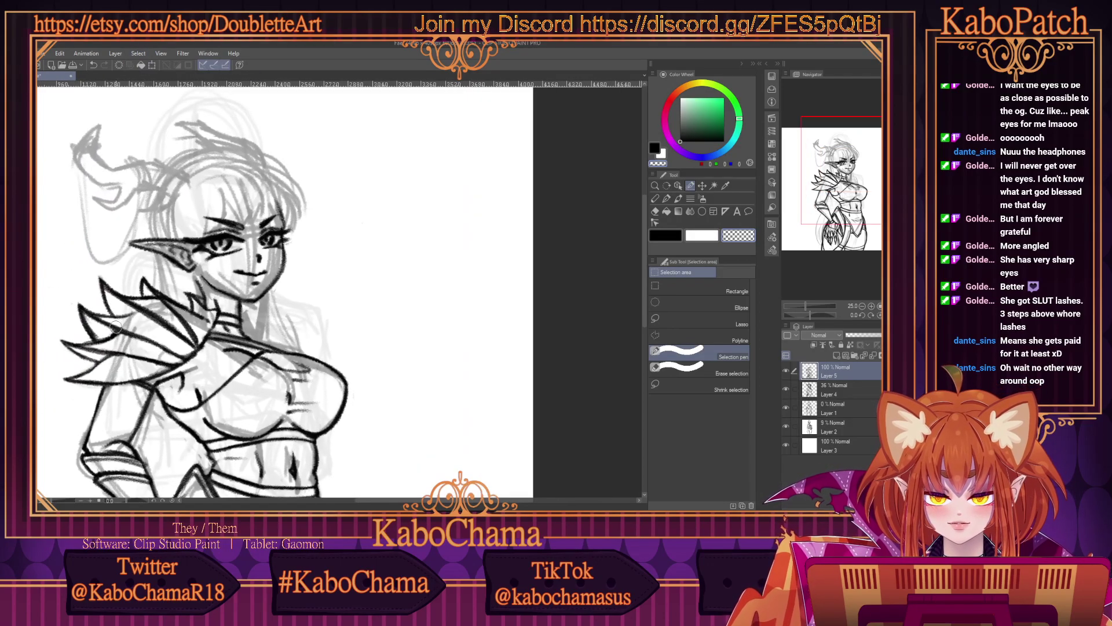
pyautogui.scroll(1, 193, 202)
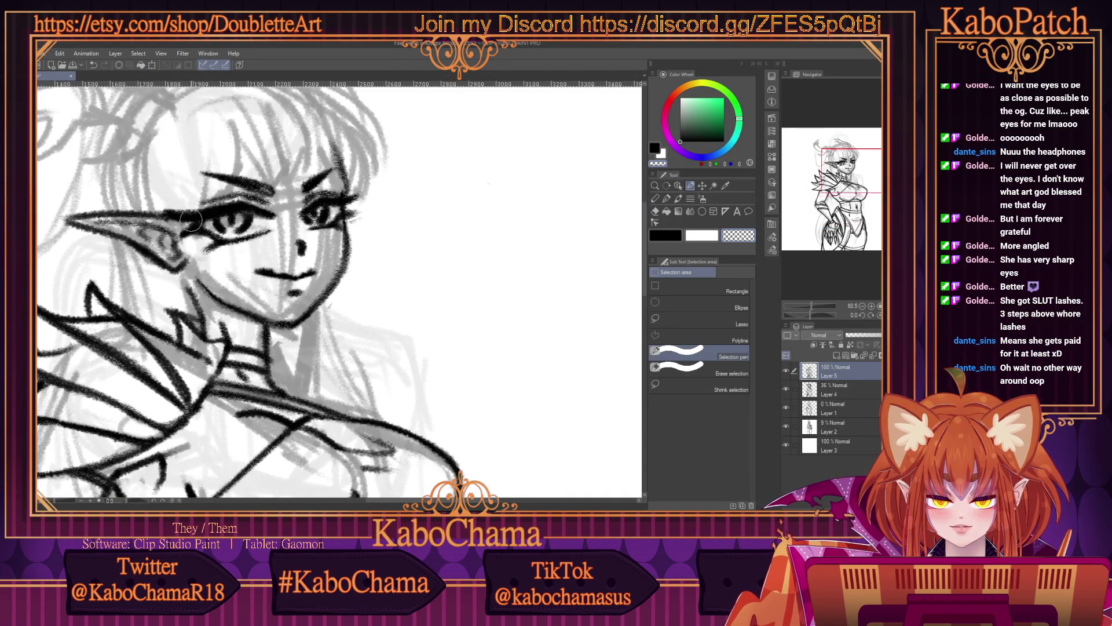
# Add a small black mark between the nose and mouth with the Chalk brush, and touch it up with the transparent colour.
pyautogui.press('p')
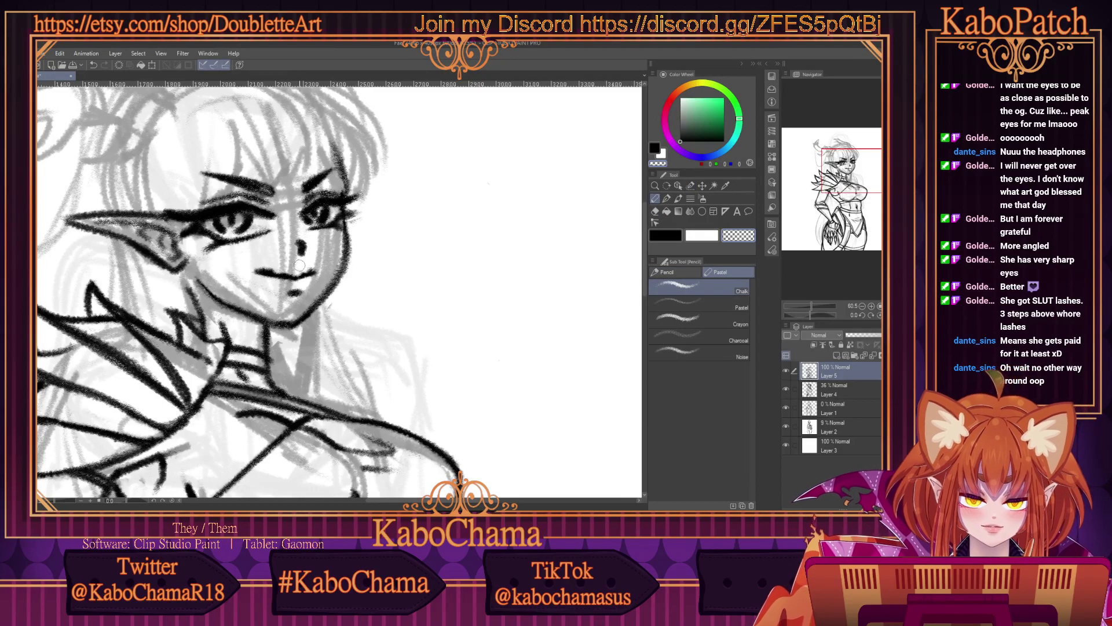
pyautogui.click(661, 238)
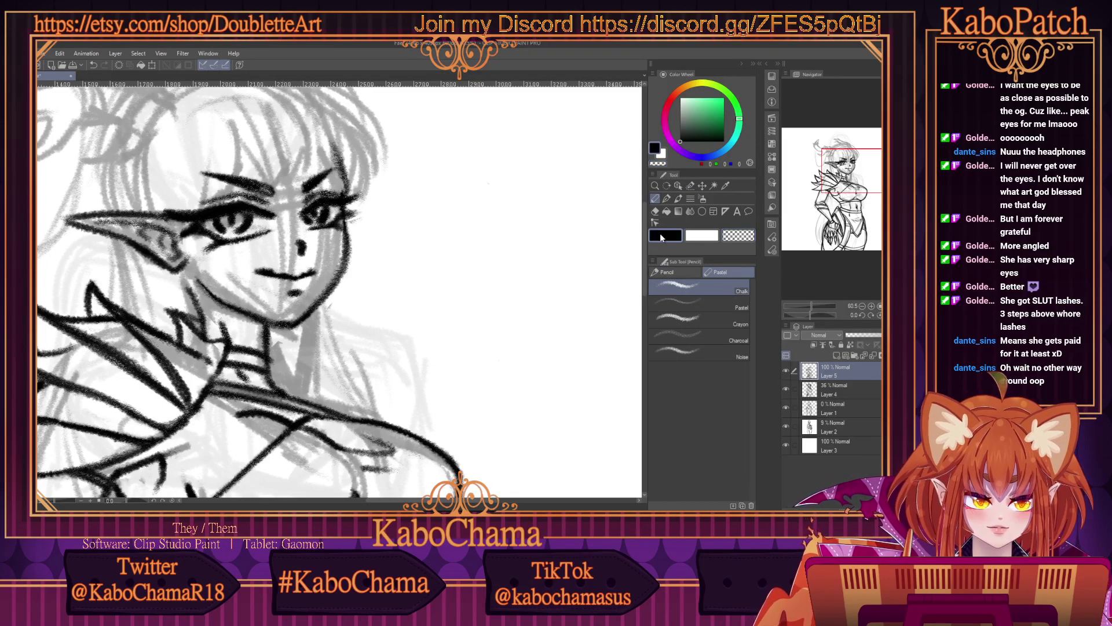
pyautogui.click(296, 263)
pyautogui.moveTo(296, 264); pyautogui.dragTo(289, 264)
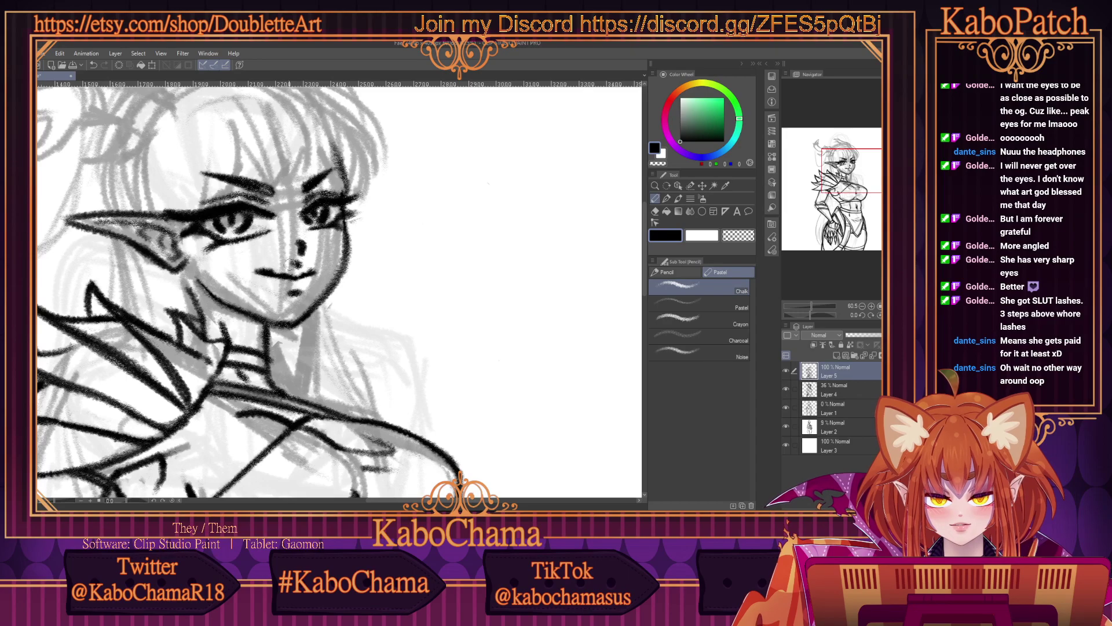
pyautogui.click(739, 235)
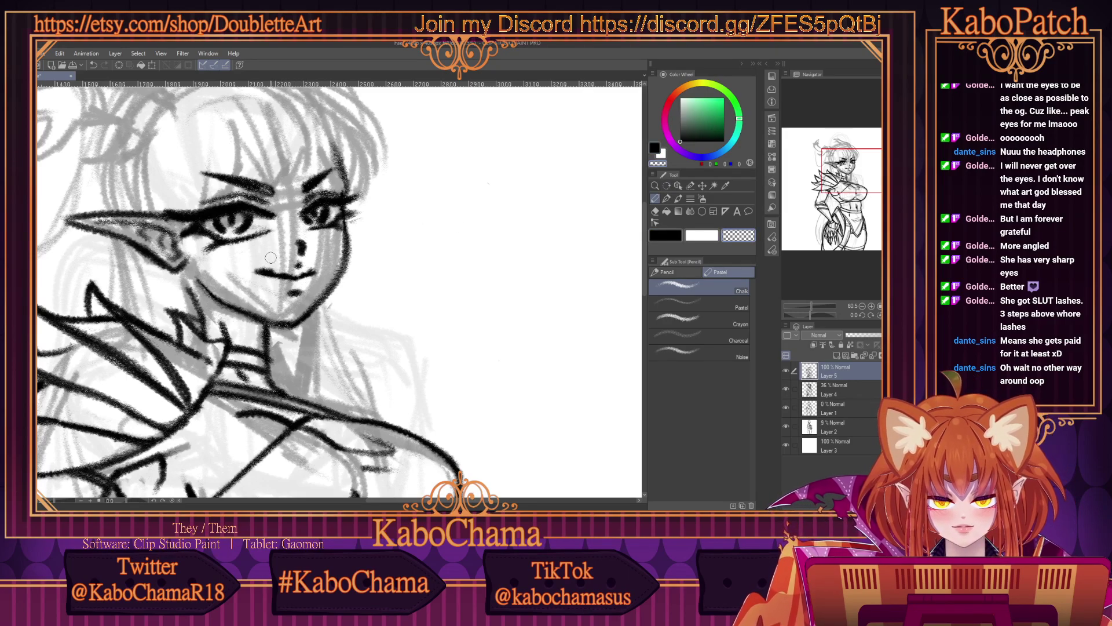
pyautogui.click(665, 235)
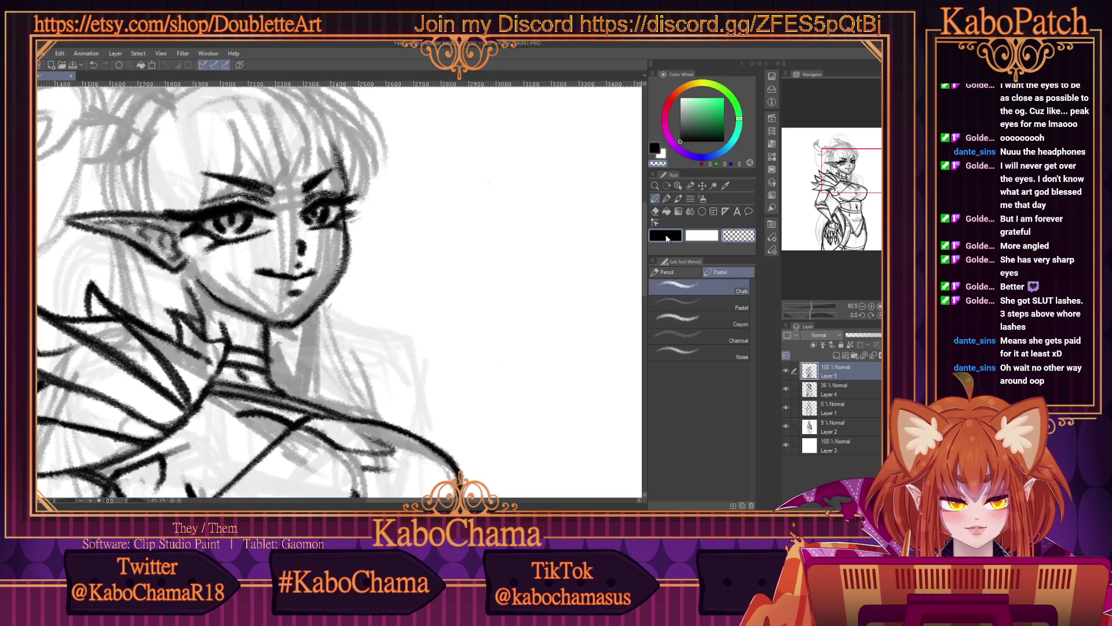
# Reinforce the jawline, far cheek contour and chin in black, and clean up their edges with the transparent colour.
pyautogui.scroll(-1, 187, 322)
pyautogui.scroll(2, 186, 321)
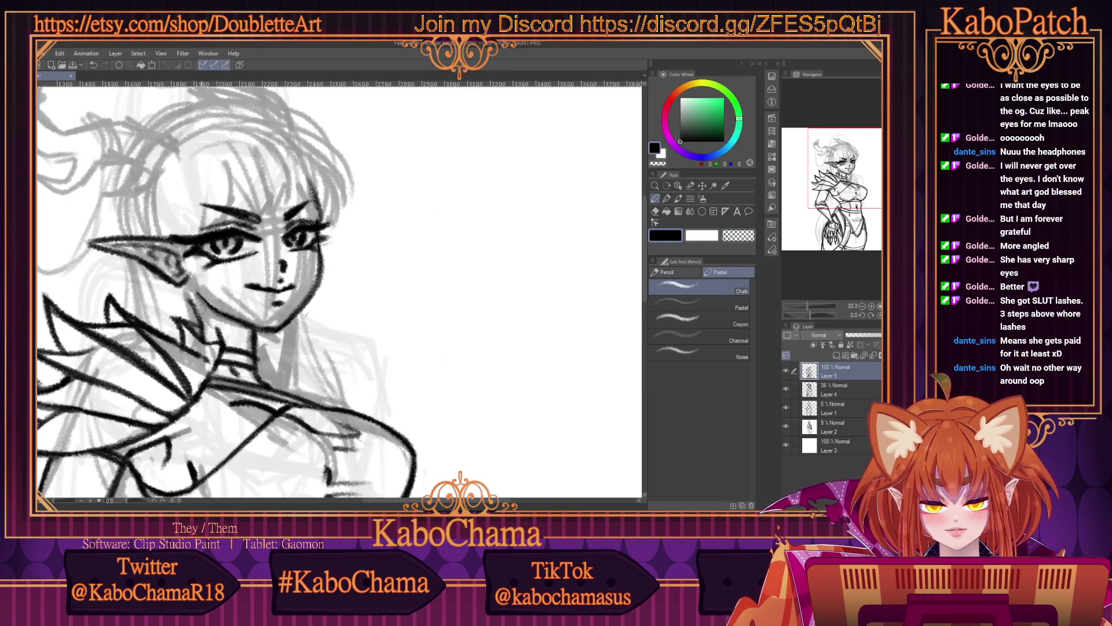
pyautogui.moveTo(198, 294); pyautogui.dragTo(285, 334)
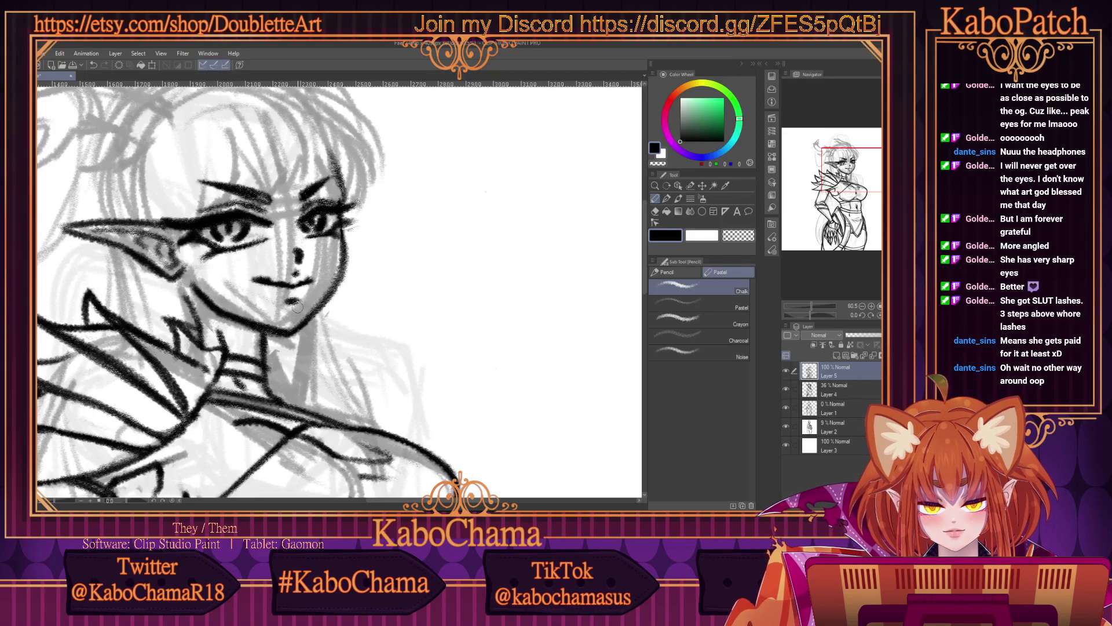
pyautogui.moveTo(342, 232)
pyautogui.mouseDown()
pyautogui.moveTo(341, 280)
pyautogui.moveTo(309, 319)
pyautogui.moveTo(335, 288)
pyautogui.mouseUp()
pyautogui.scroll(-2, 283, 301)
pyautogui.scroll(2, 261, 304)
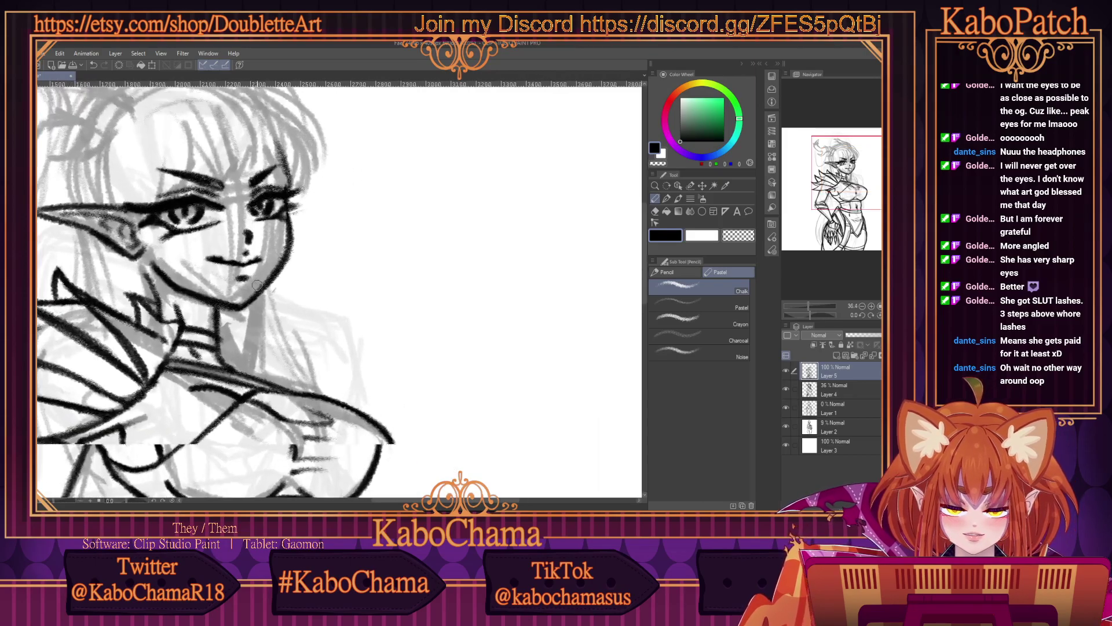
pyautogui.moveTo(237, 309); pyautogui.dragTo(250, 303)
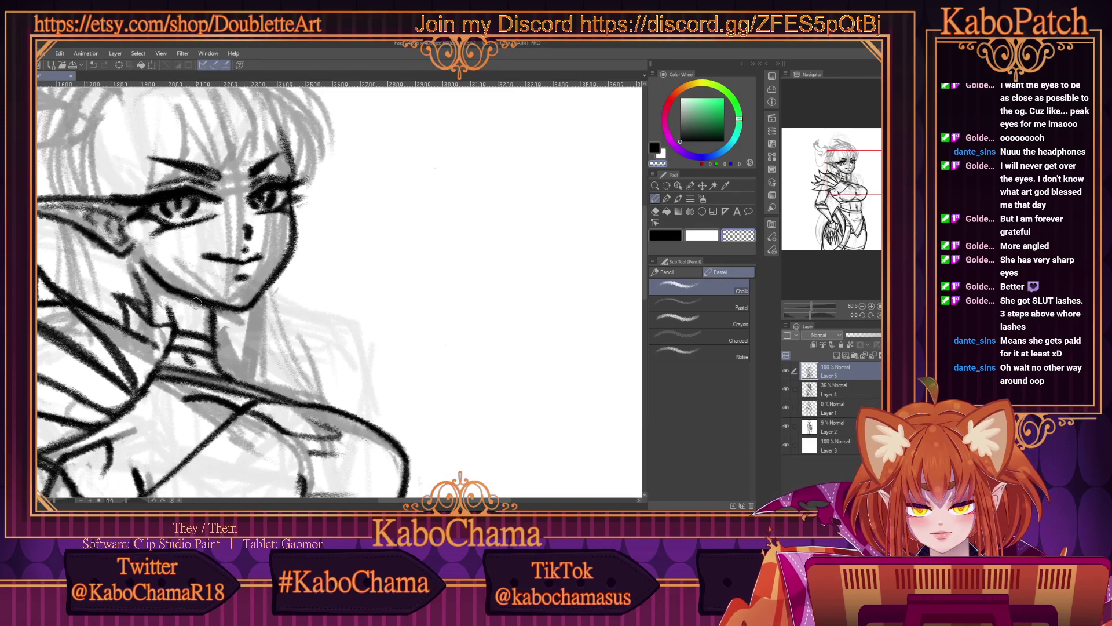
pyautogui.scroll(-4, 186, 265)
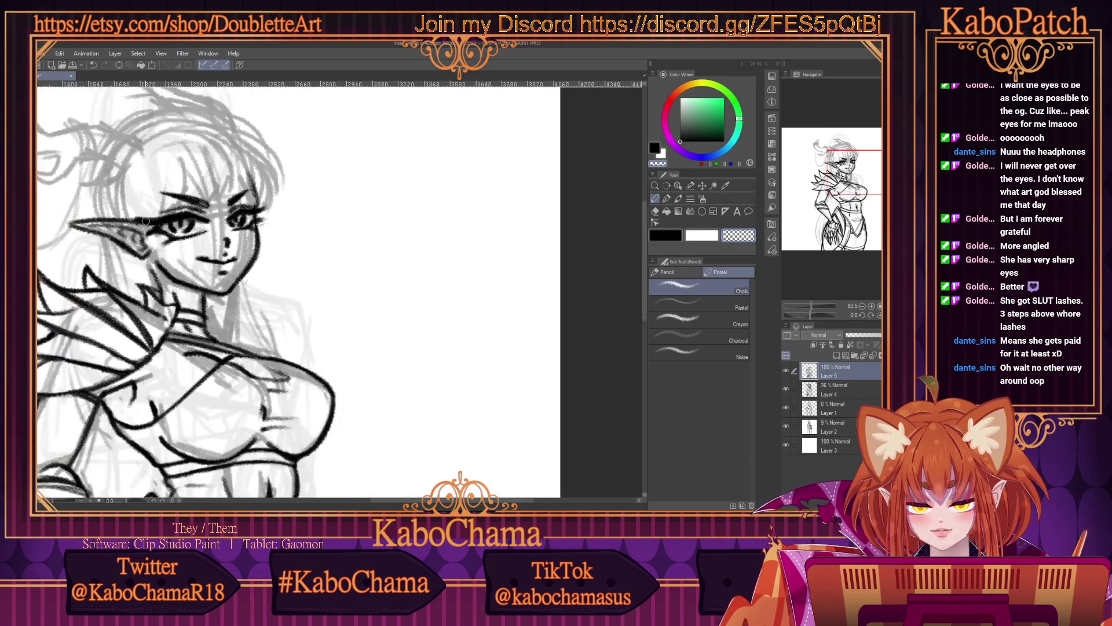
pyautogui.hscroll(-5, 435, 471)
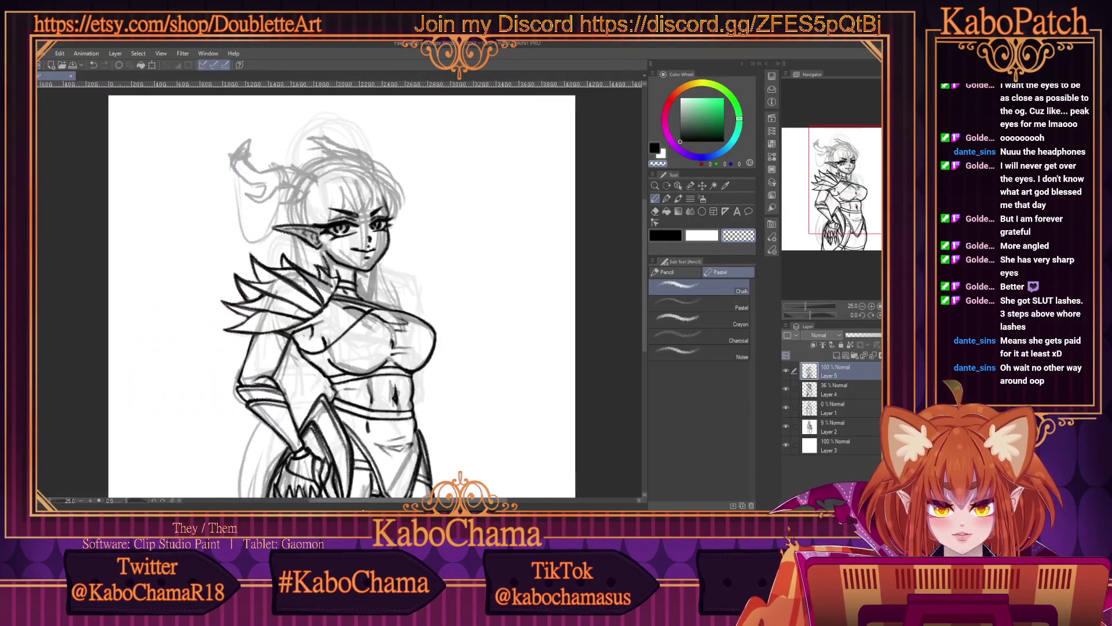
# Redraw the nose as a small hooked black curve above the mouth.
pyautogui.scroll(3, 330, 177)
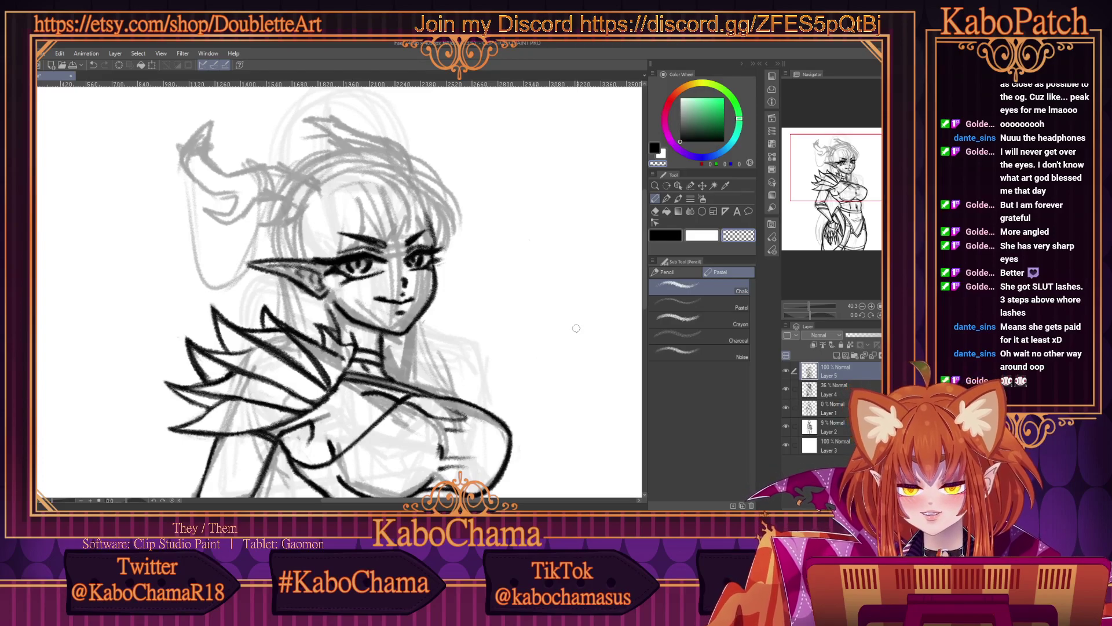
pyautogui.scroll(3, 406, 287)
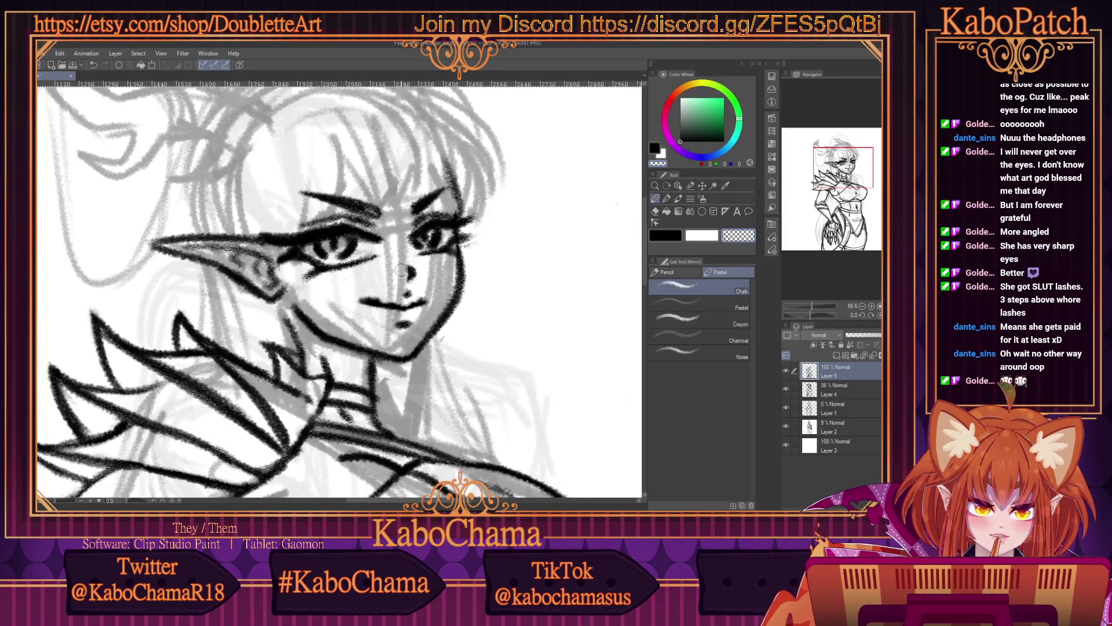
pyautogui.click(666, 234)
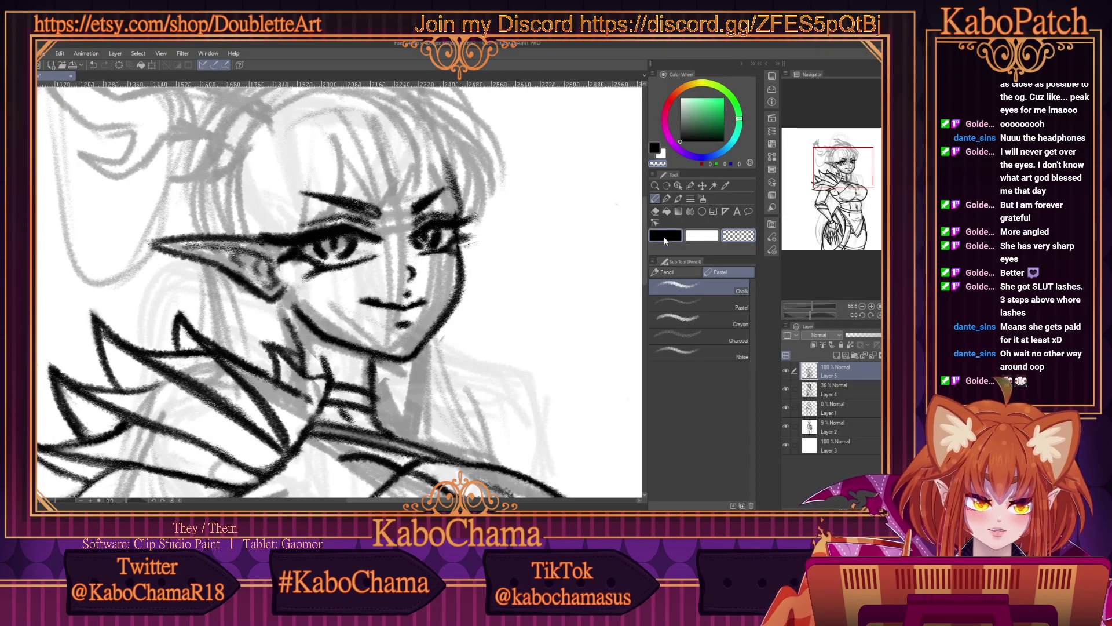
pyautogui.moveTo(410, 270)
pyautogui.mouseDown()
pyautogui.moveTo(408, 279)
pyautogui.moveTo(395, 267)
pyautogui.mouseUp()
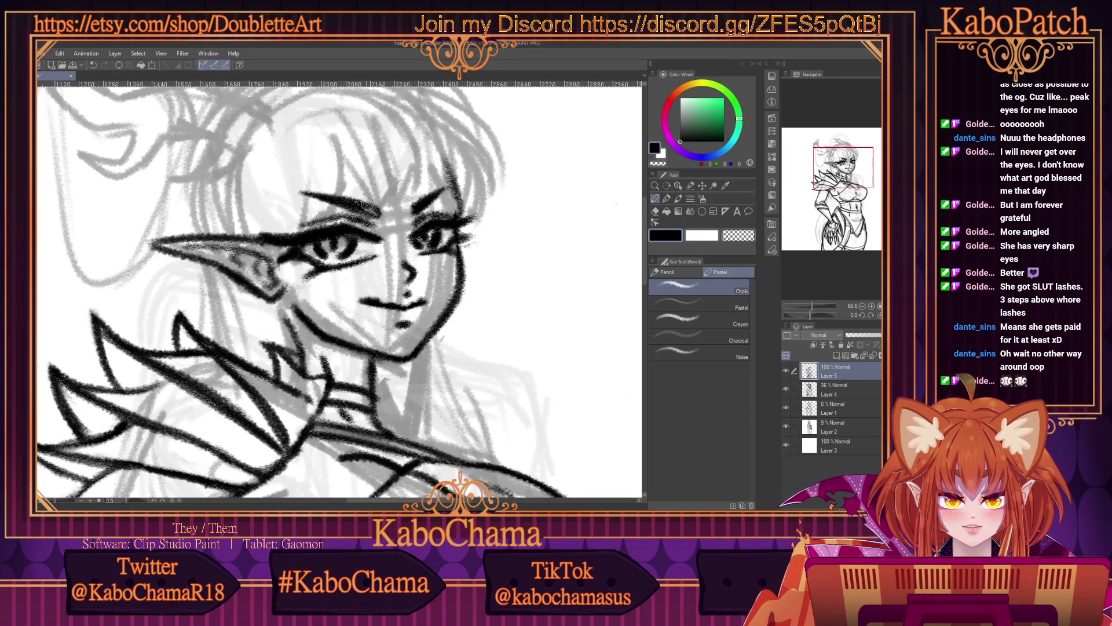
pyautogui.scroll(-2, 278, 240)
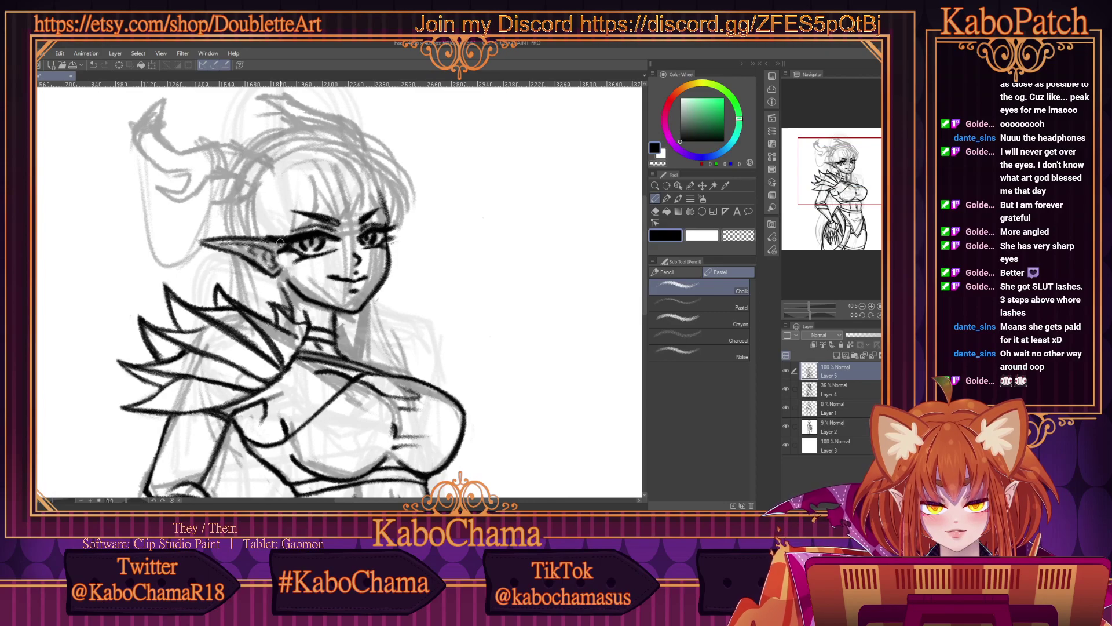
pyautogui.scroll(2, 280, 243)
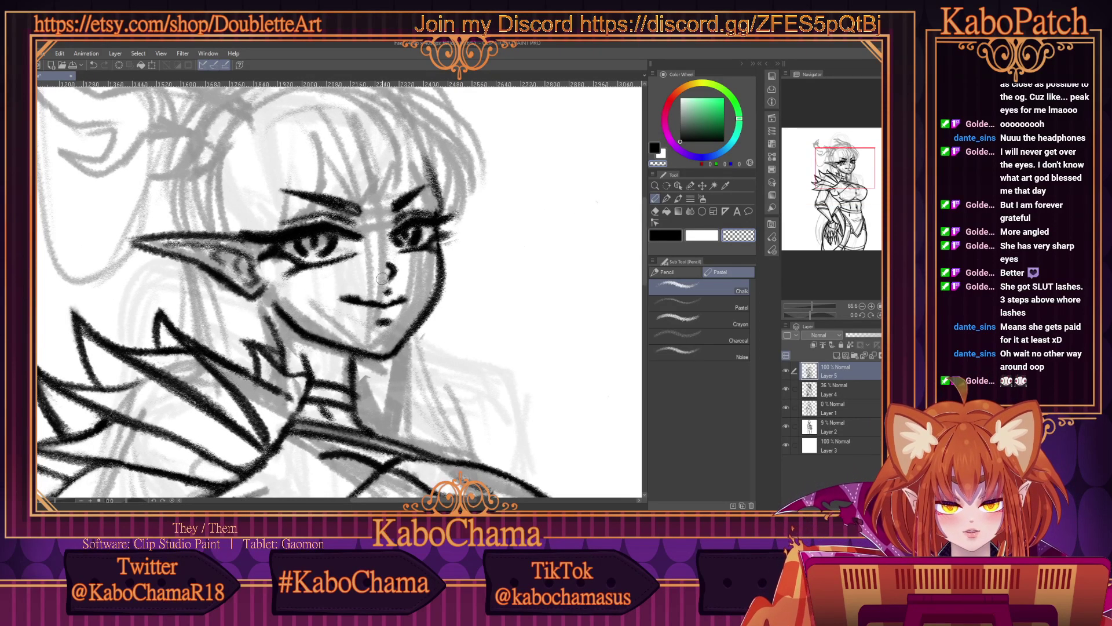
pyautogui.scroll(-3, 372, 239)
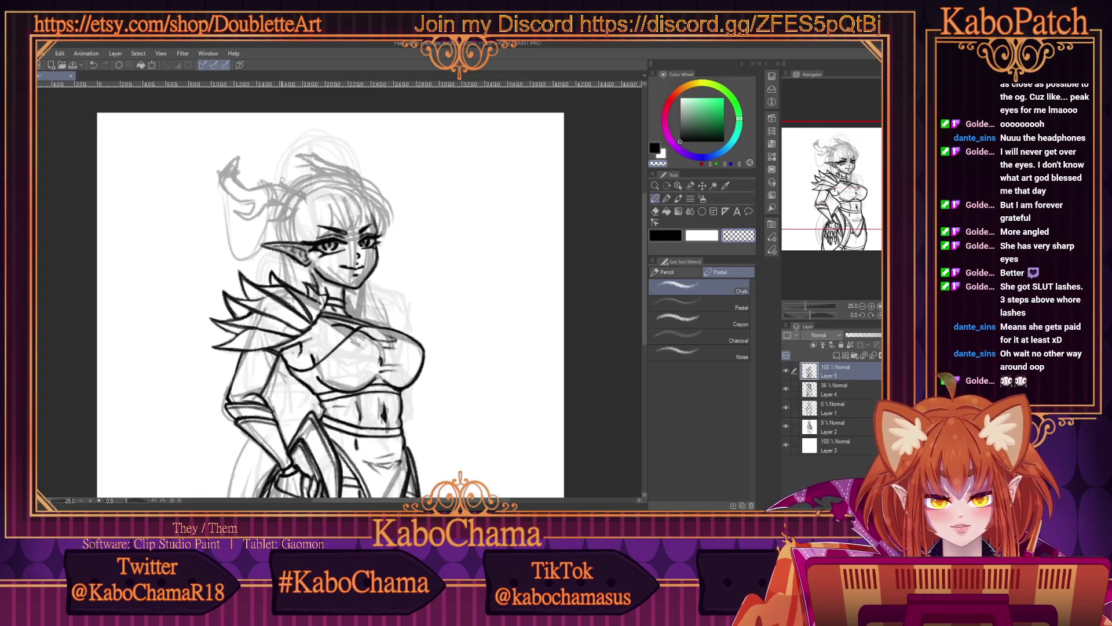
pyautogui.scroll(1, 610, 242)
pyautogui.press('c')
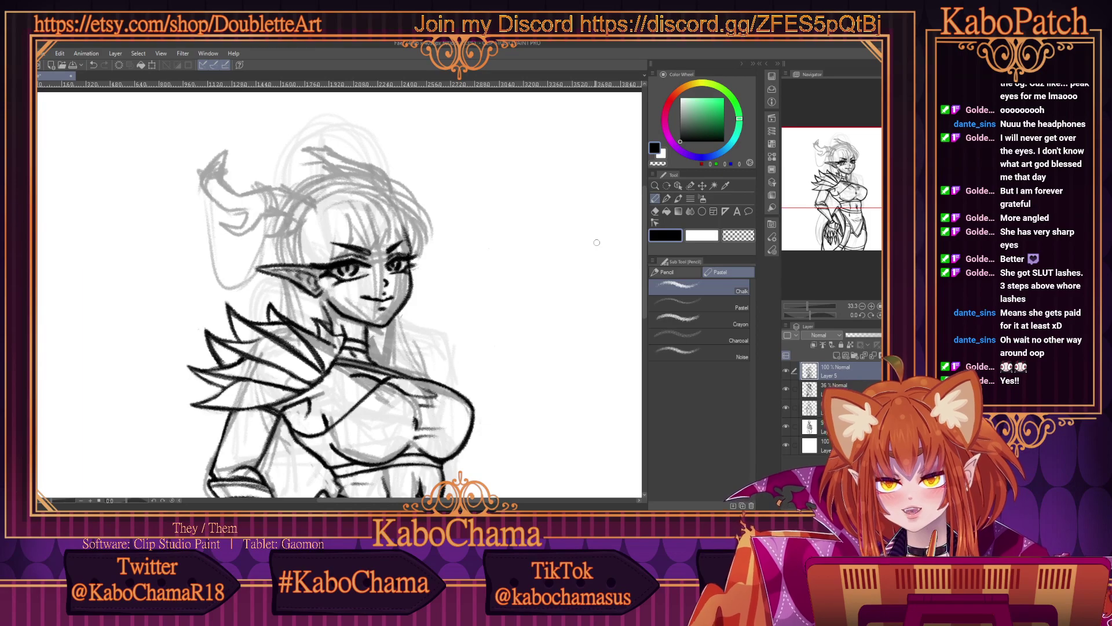
# Draw a small black beauty mark on the cheek below the far eye.
pyautogui.scroll(1, 339, 203)
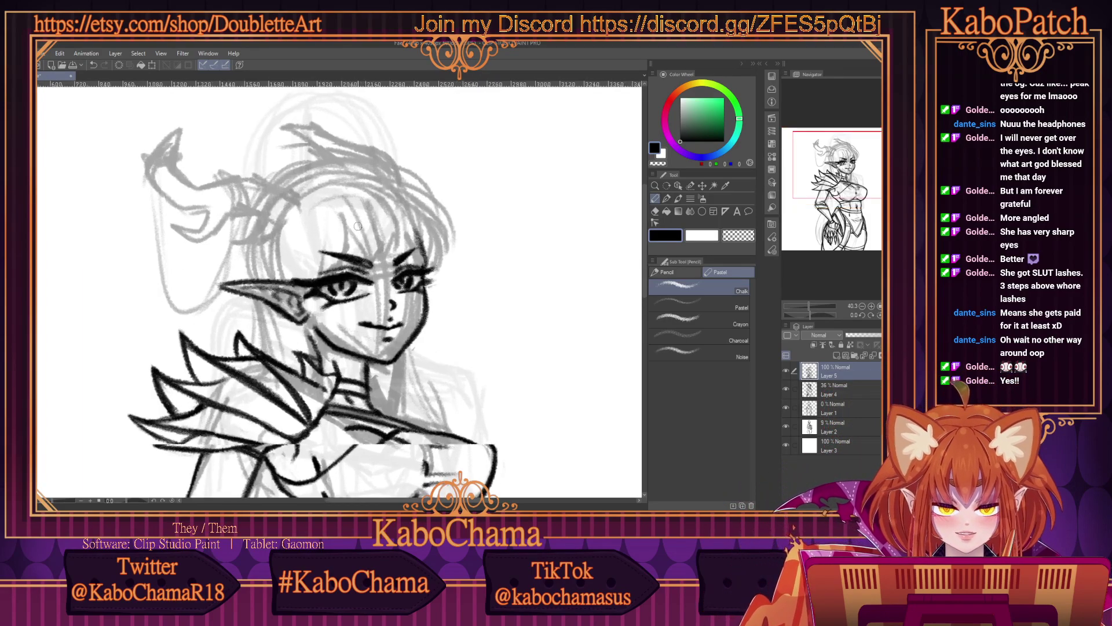
pyautogui.scroll(1, 310, 176)
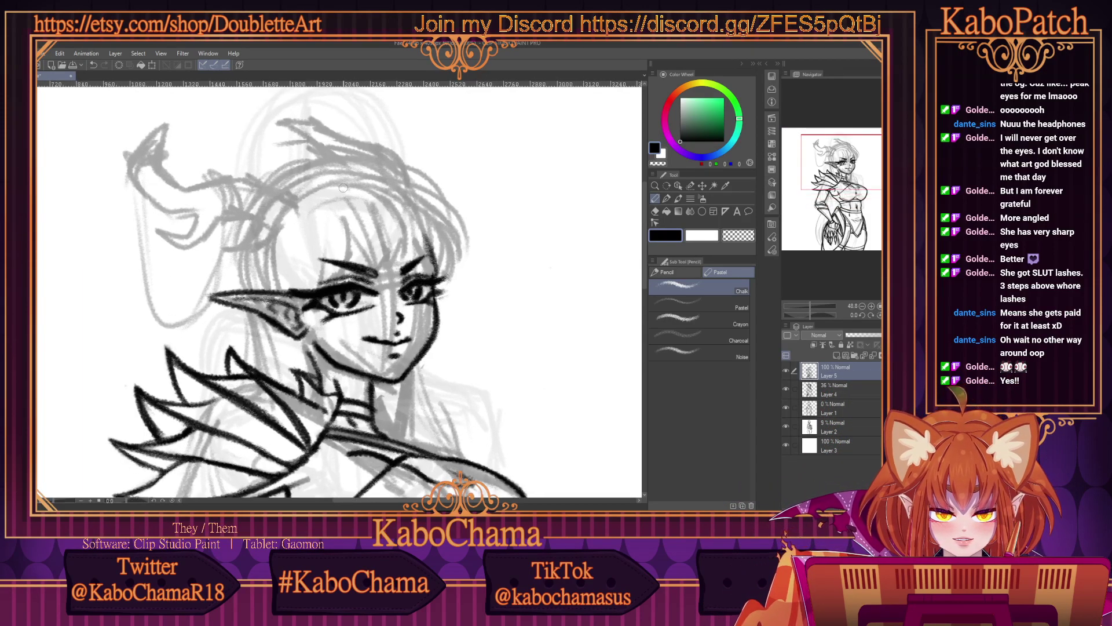
pyautogui.scroll(1, 389, 196)
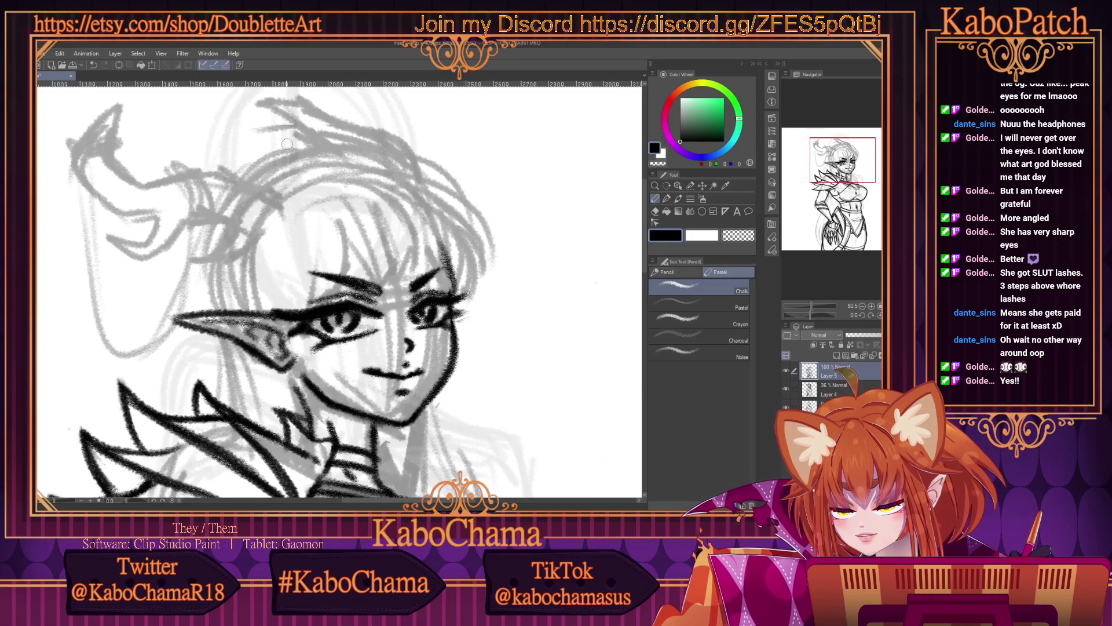
pyautogui.moveTo(427, 339); pyautogui.dragTo(436, 335)
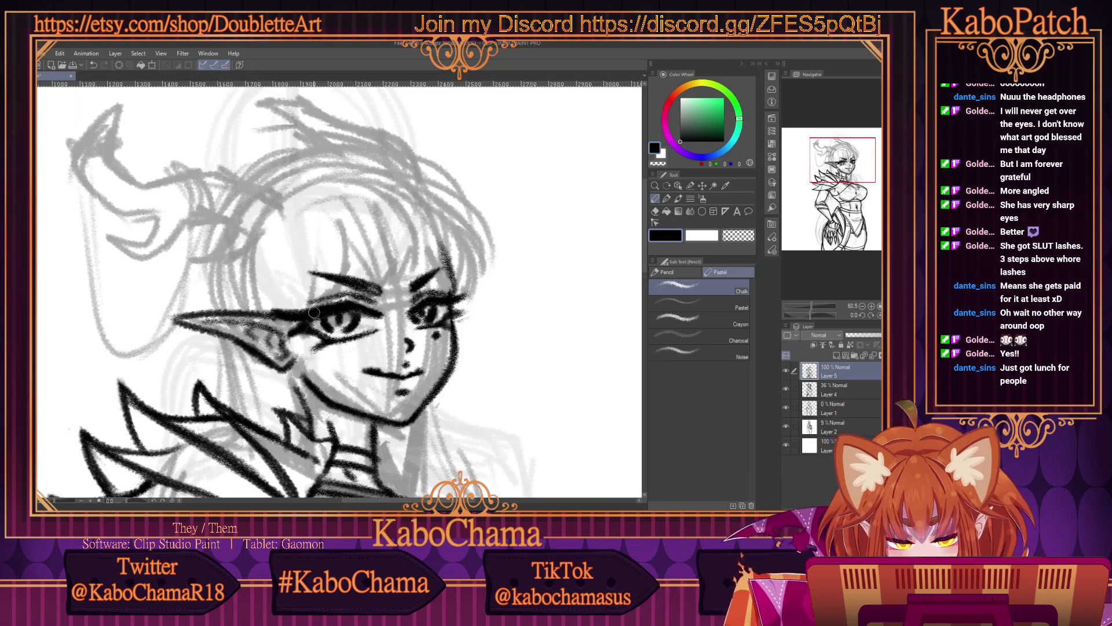
pyautogui.scroll(-2, 313, 312)
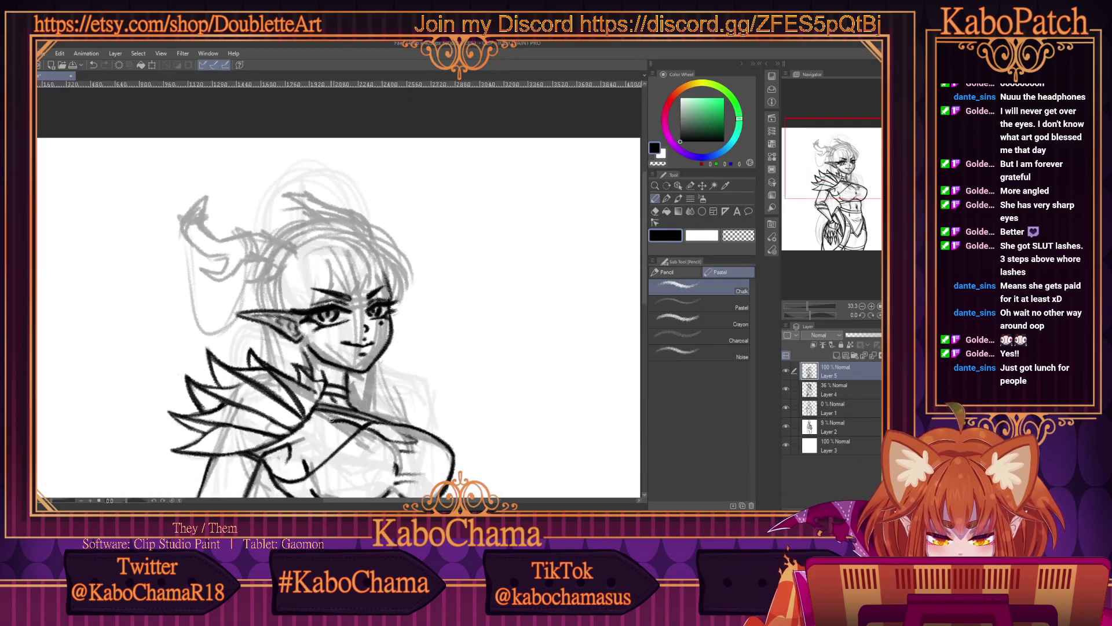
pyautogui.scroll(3, 336, 418)
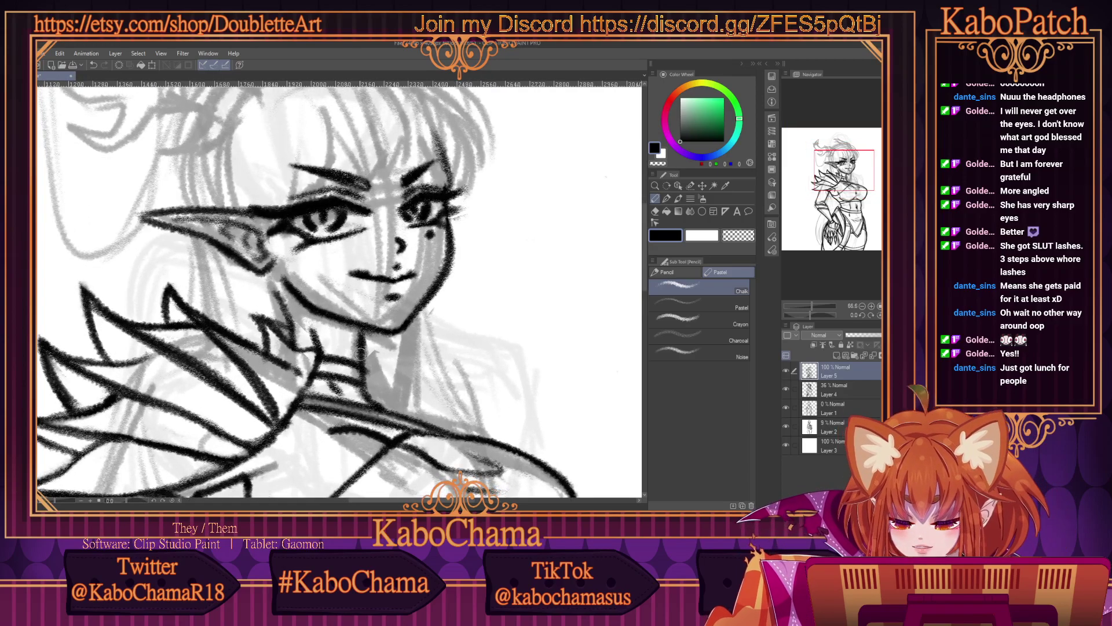
# Scribble black shading into the lower band of the neck collar.
pyautogui.scroll(2, 361, 354)
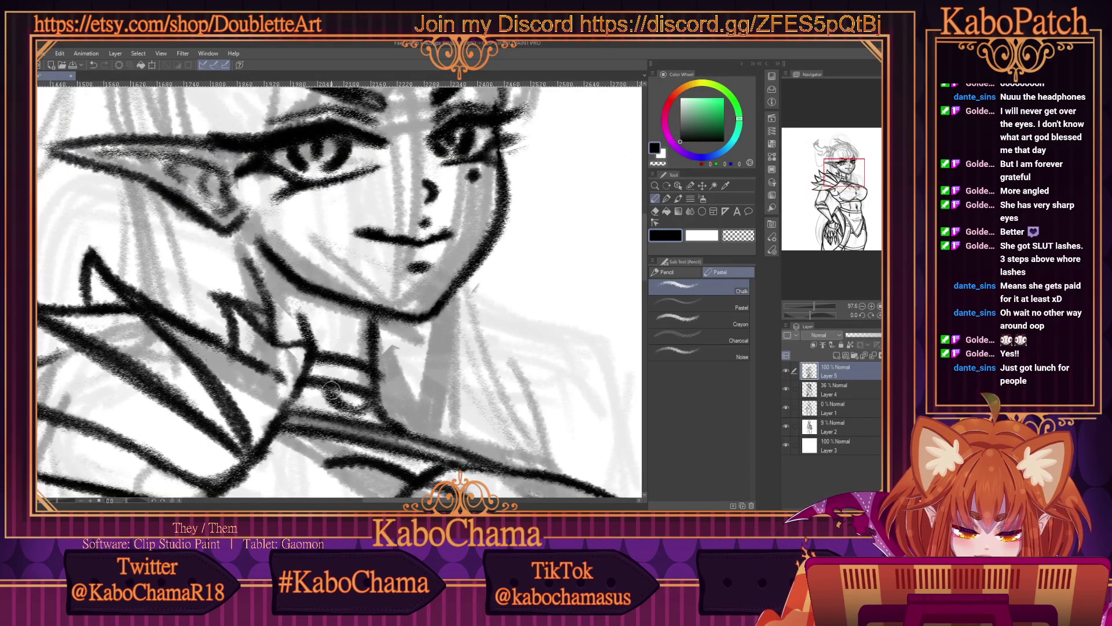
pyautogui.moveTo(333, 385)
pyautogui.mouseDown()
pyautogui.moveTo(296, 396)
pyautogui.moveTo(354, 399)
pyautogui.moveTo(380, 425)
pyautogui.moveTo(350, 391)
pyautogui.moveTo(378, 433)
pyautogui.moveTo(376, 407)
pyautogui.mouseUp()
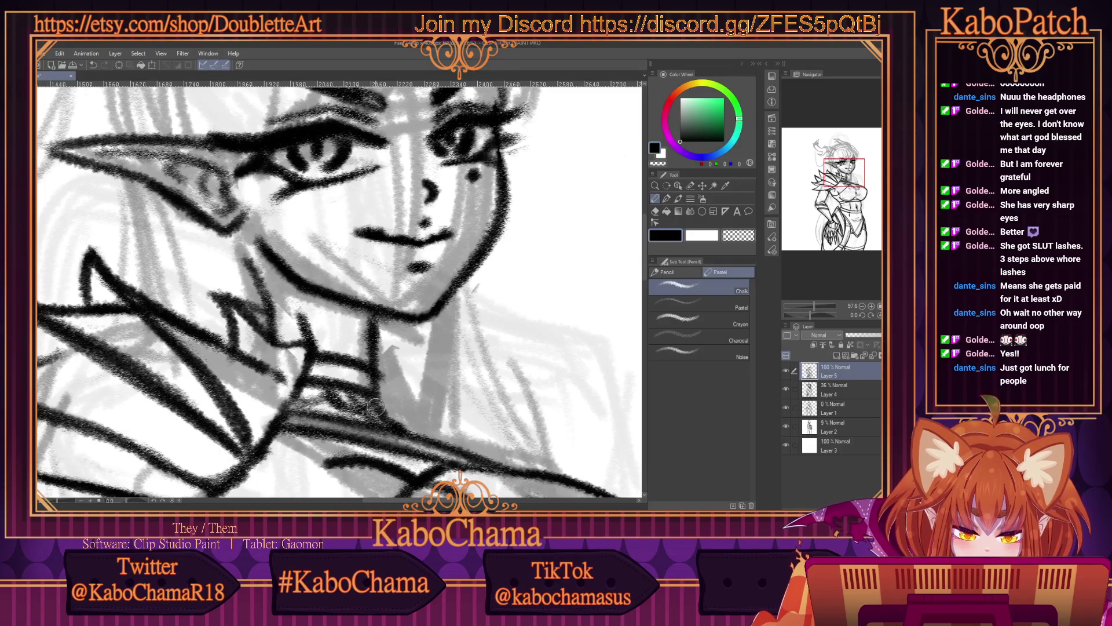
pyautogui.scroll(-2, 337, 434)
pyautogui.scroll(-4, 332, 466)
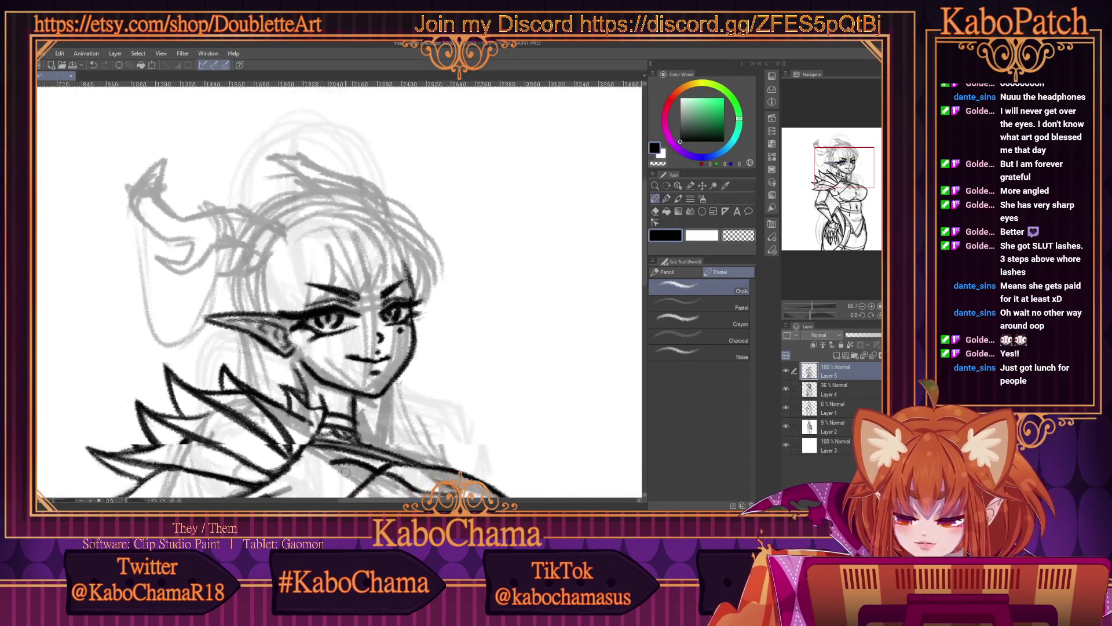
# Draw a small black accent line across the pointed ear near its tip.
pyautogui.scroll(2, 307, 325)
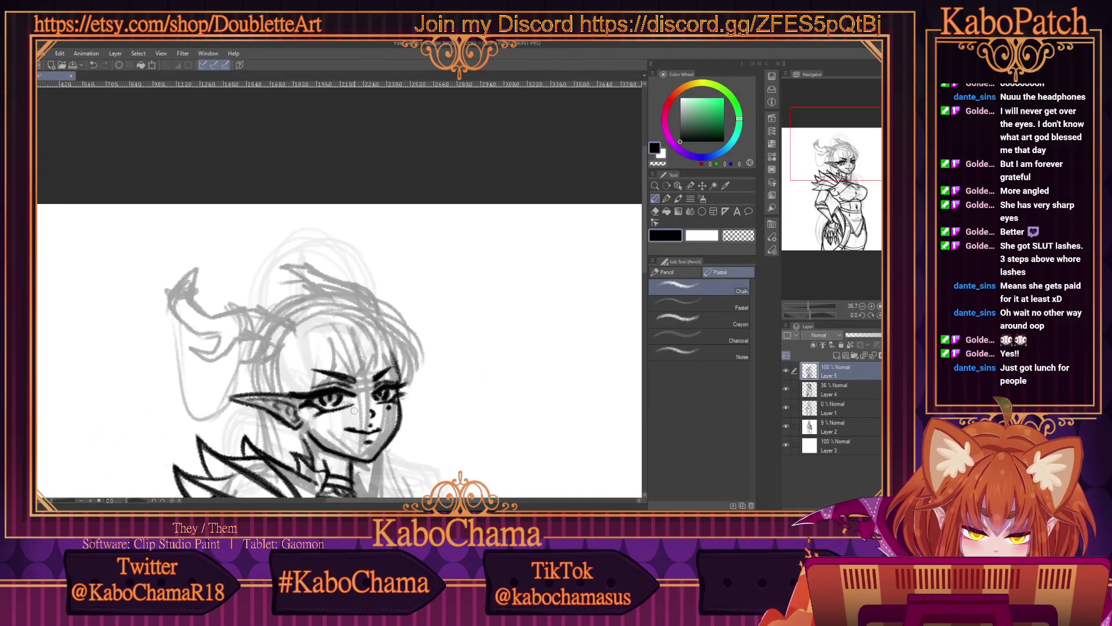
pyautogui.scroll(2, 416, 323)
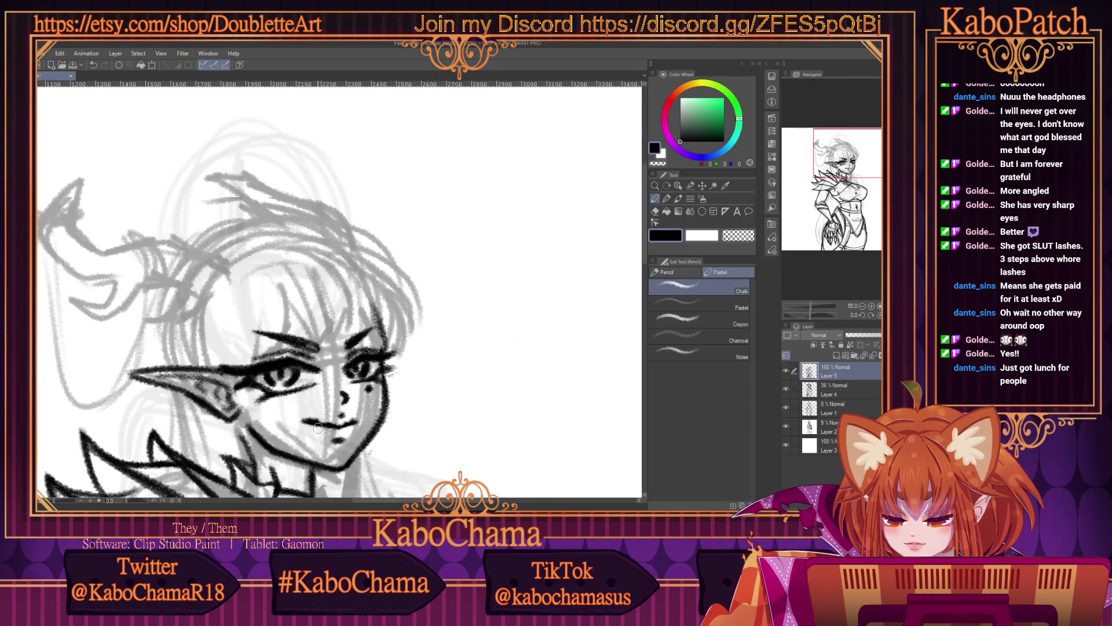
pyautogui.scroll(-1, 317, 428)
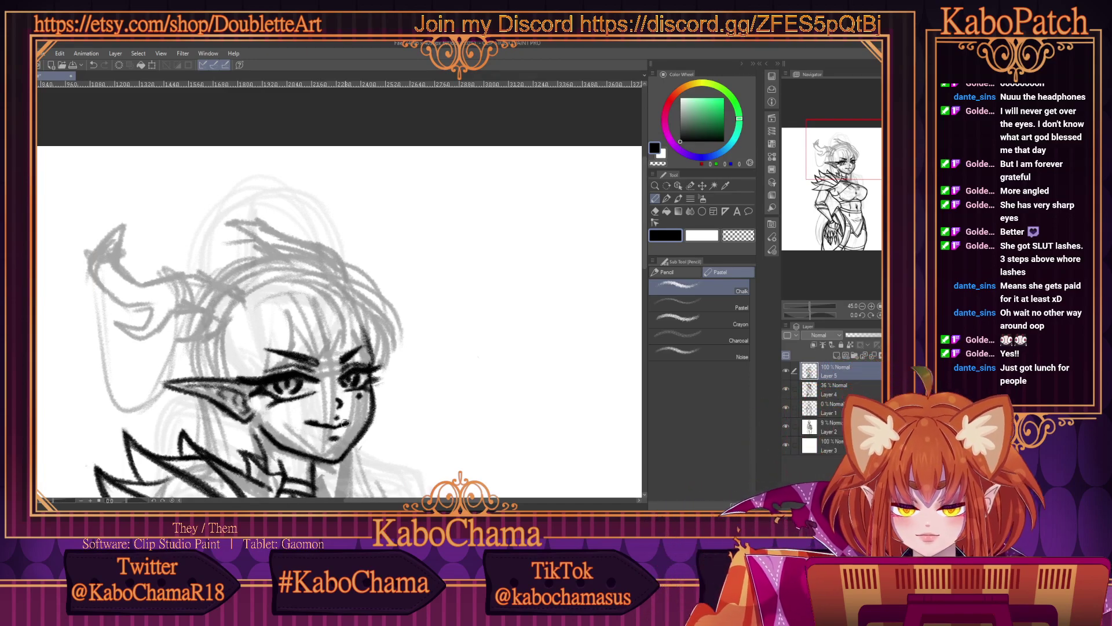
pyautogui.scroll(3, 184, 400)
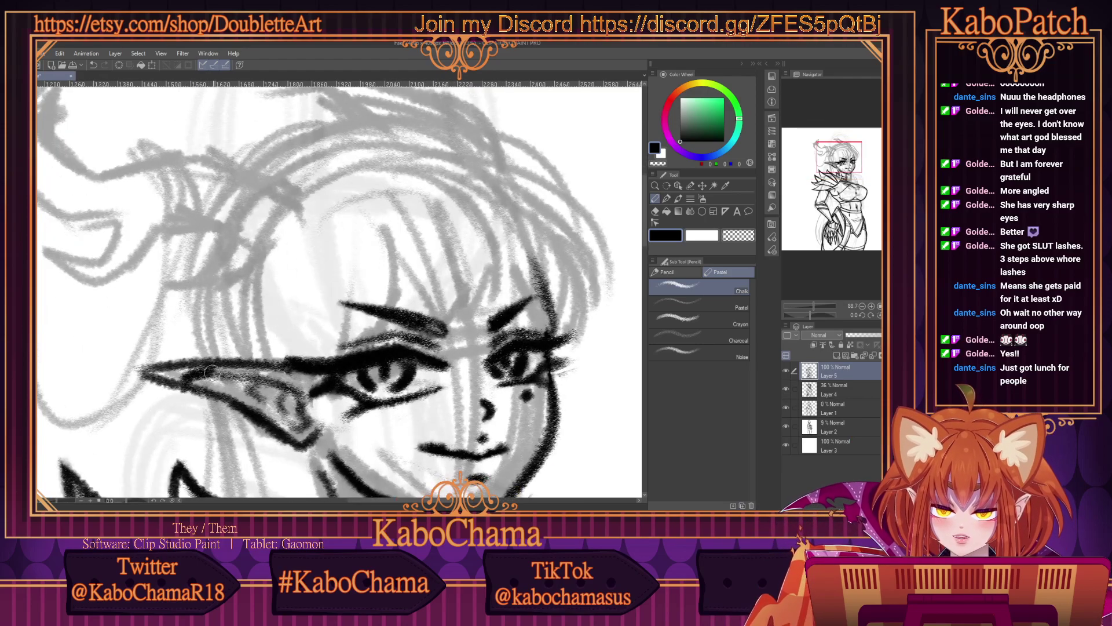
pyautogui.moveTo(211, 374)
pyautogui.mouseDown()
pyautogui.moveTo(142, 369)
pyautogui.moveTo(191, 387)
pyautogui.moveTo(160, 386)
pyautogui.moveTo(148, 371)
pyautogui.moveTo(211, 365)
pyautogui.moveTo(145, 372)
pyautogui.moveTo(200, 373)
pyautogui.moveTo(163, 366)
pyautogui.moveTo(139, 393)
pyautogui.moveTo(191, 399)
pyautogui.mouseUp()
pyautogui.press('c')
pyautogui.click(667, 236)
pyautogui.scroll(-3, 139, 347)
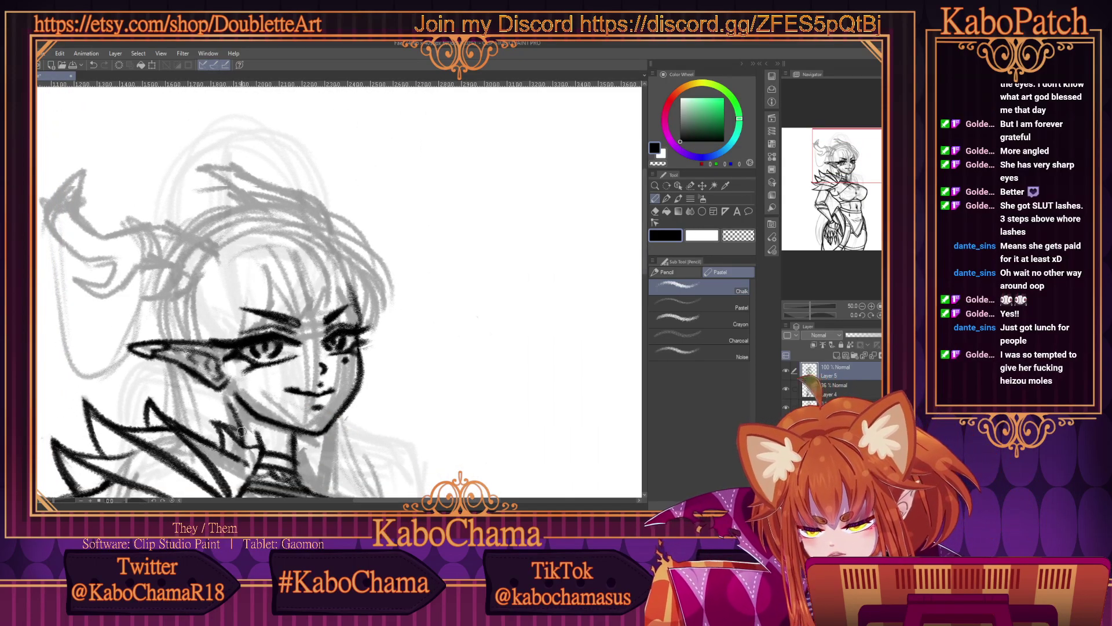
# Draw a dangling black earring below the near earlobe and clear its round bead centres with the transparent colour.
pyautogui.scroll(3, 241, 431)
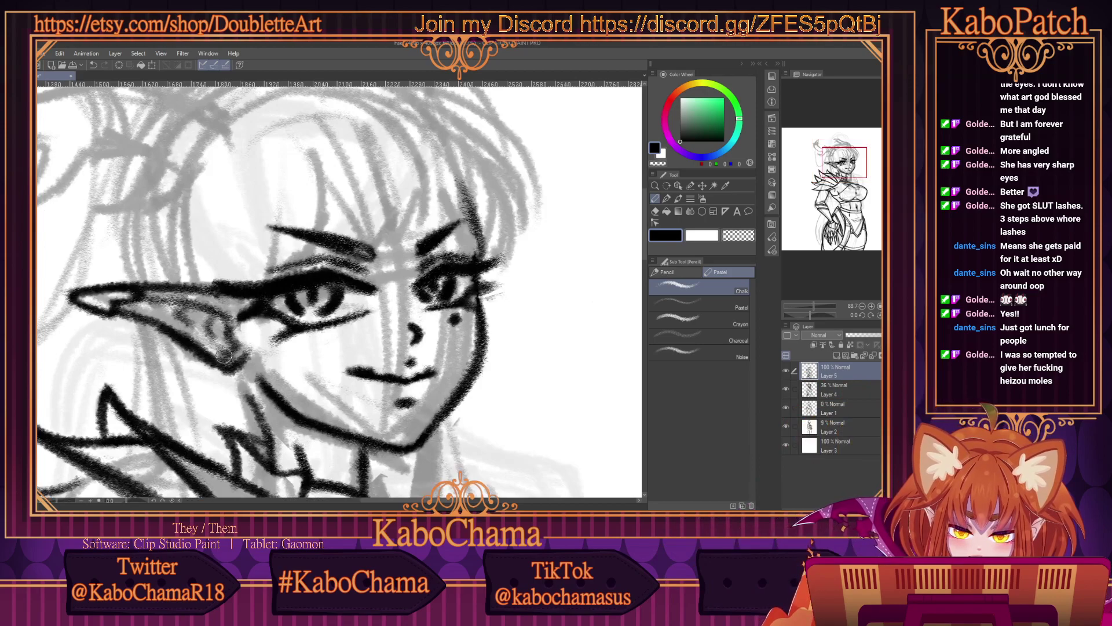
pyautogui.moveTo(224, 355)
pyautogui.mouseDown()
pyautogui.moveTo(234, 423)
pyautogui.moveTo(232, 370)
pyautogui.mouseUp()
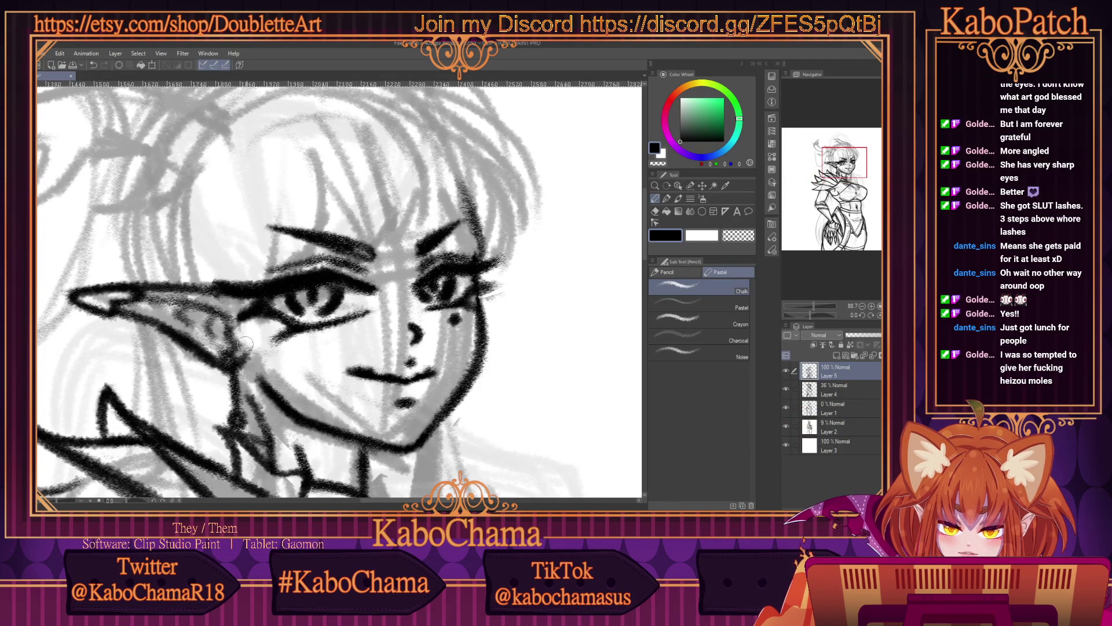
pyautogui.press('c')
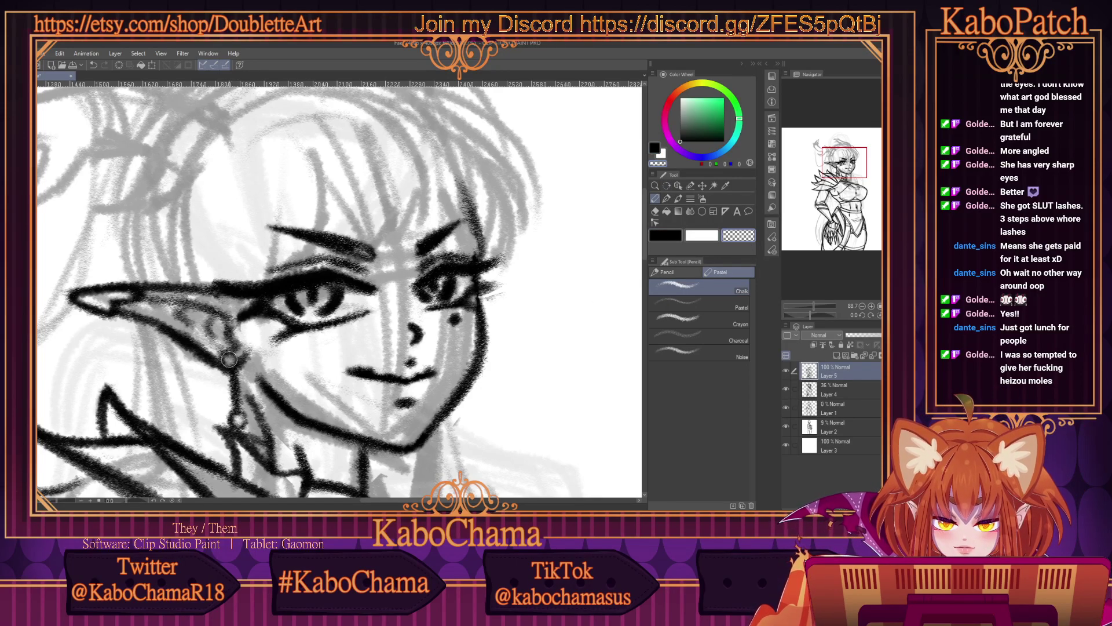
pyautogui.scroll(-3, 227, 362)
pyautogui.press('c')
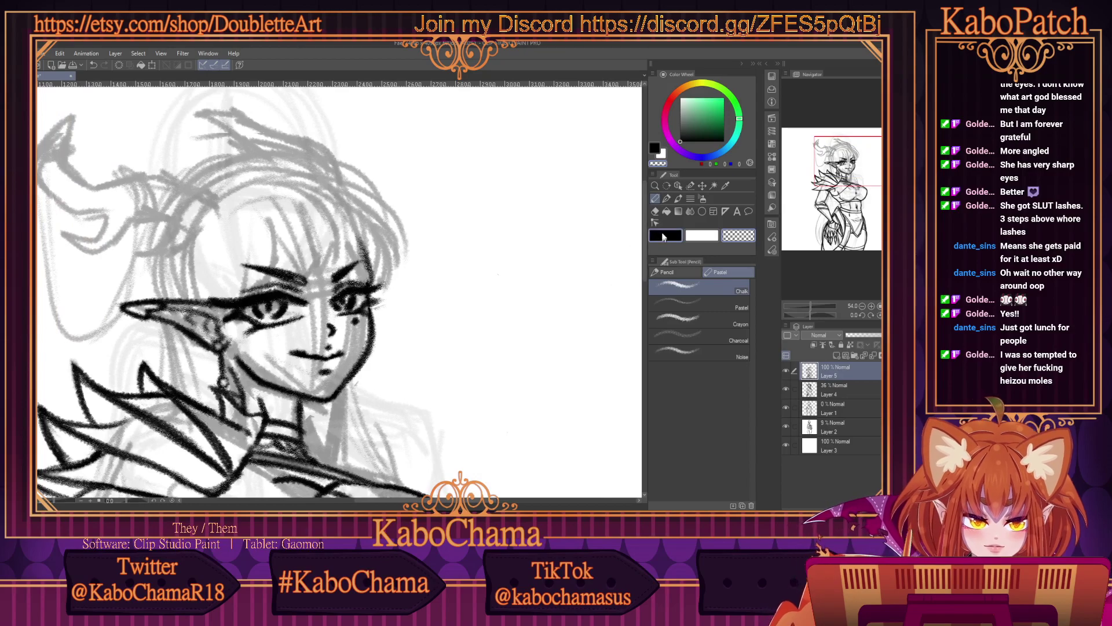
# Add a small round piercing between the nose and upper lip, clearing its centre with the transparent colour.
pyautogui.scroll(2, 223, 370)
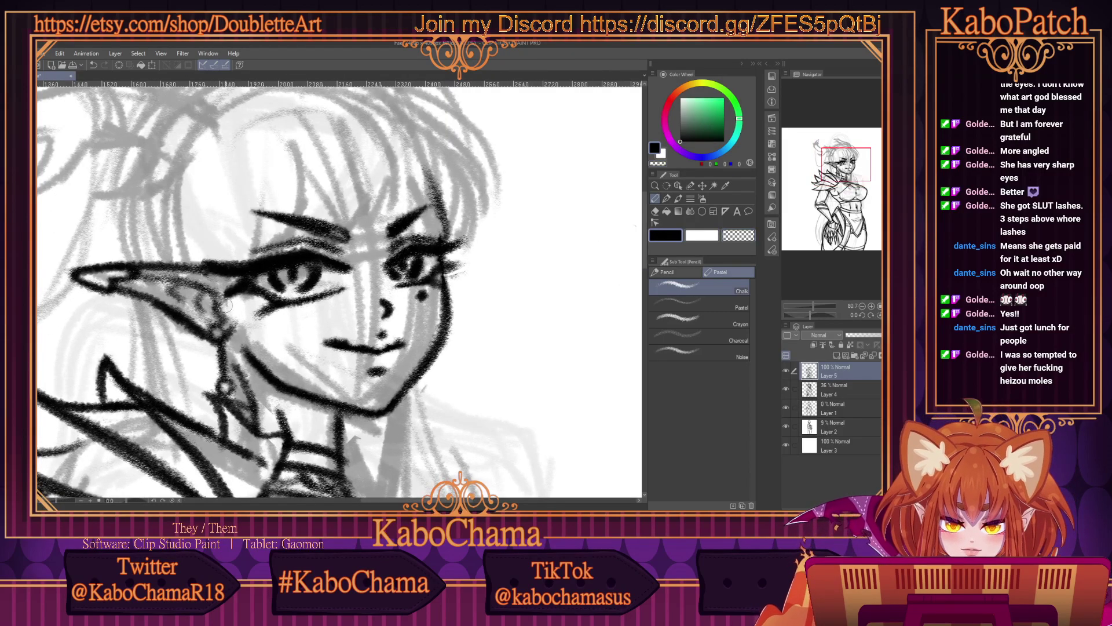
pyautogui.moveTo(385, 345); pyautogui.dragTo(373, 325)
pyautogui.press('c')
pyautogui.scroll(-4, 298, 301)
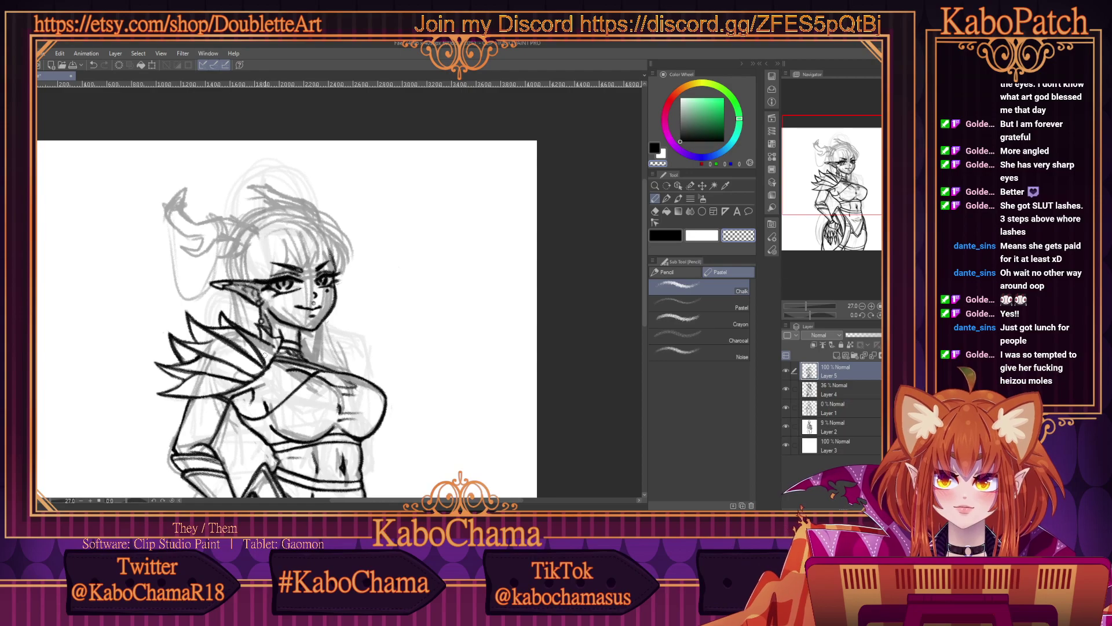
# Draw a black hair curve from above the forehead down to the far brow.
pyautogui.scroll(1, 272, 293)
pyautogui.scroll(2, 271, 295)
pyautogui.click(664, 237)
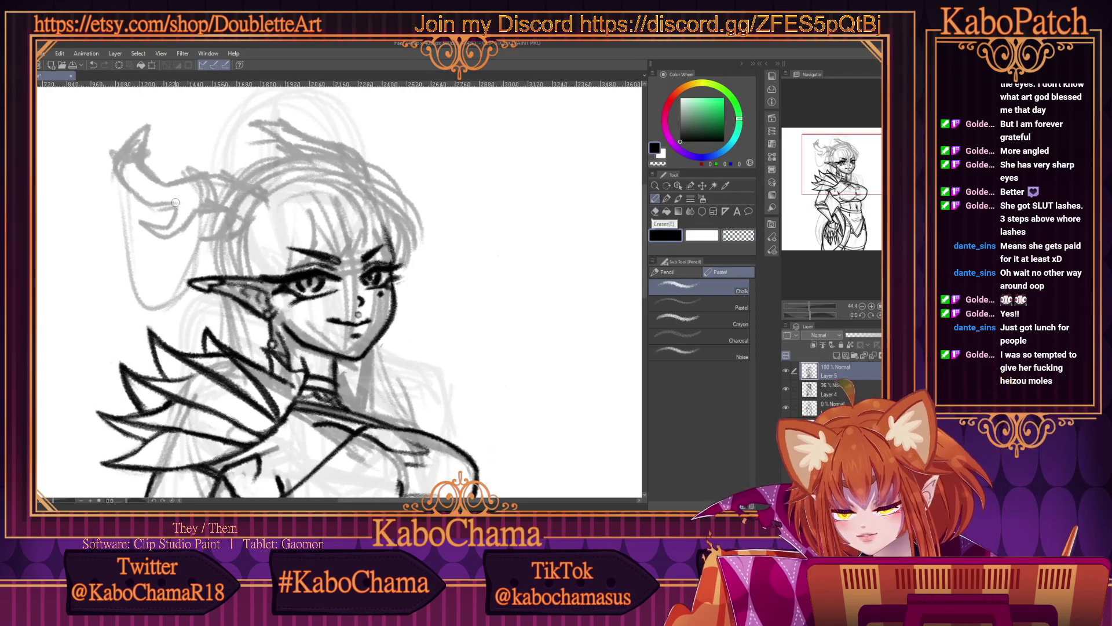
pyautogui.scroll(1, 344, 169)
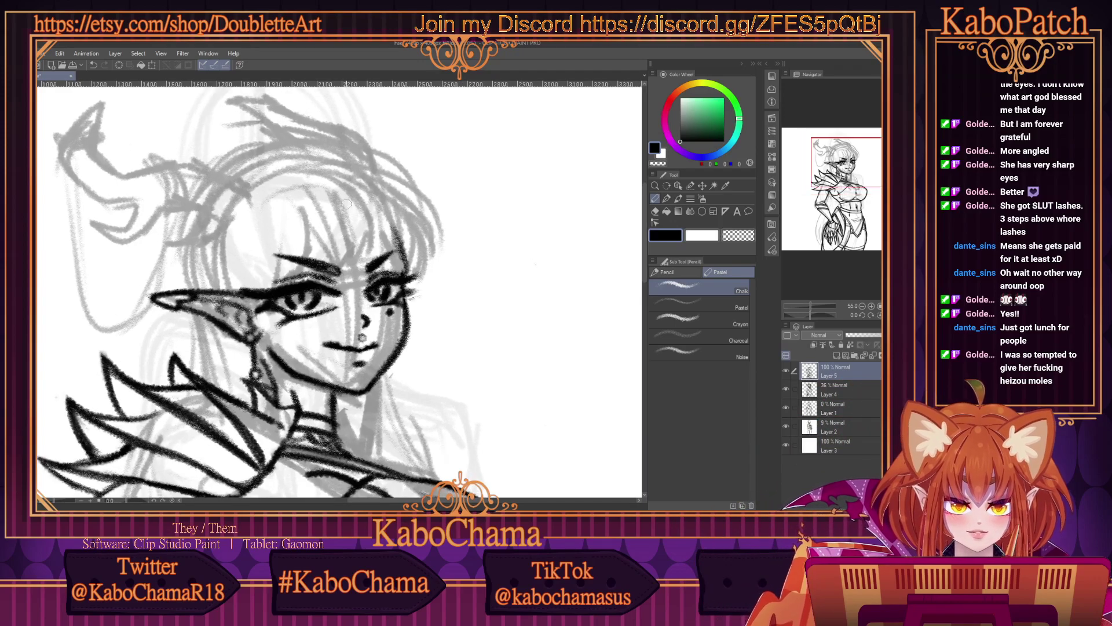
pyautogui.moveTo(348, 177)
pyautogui.mouseDown()
pyautogui.moveTo(375, 200)
pyautogui.moveTo(365, 182)
pyautogui.moveTo(394, 249)
pyautogui.mouseUp()
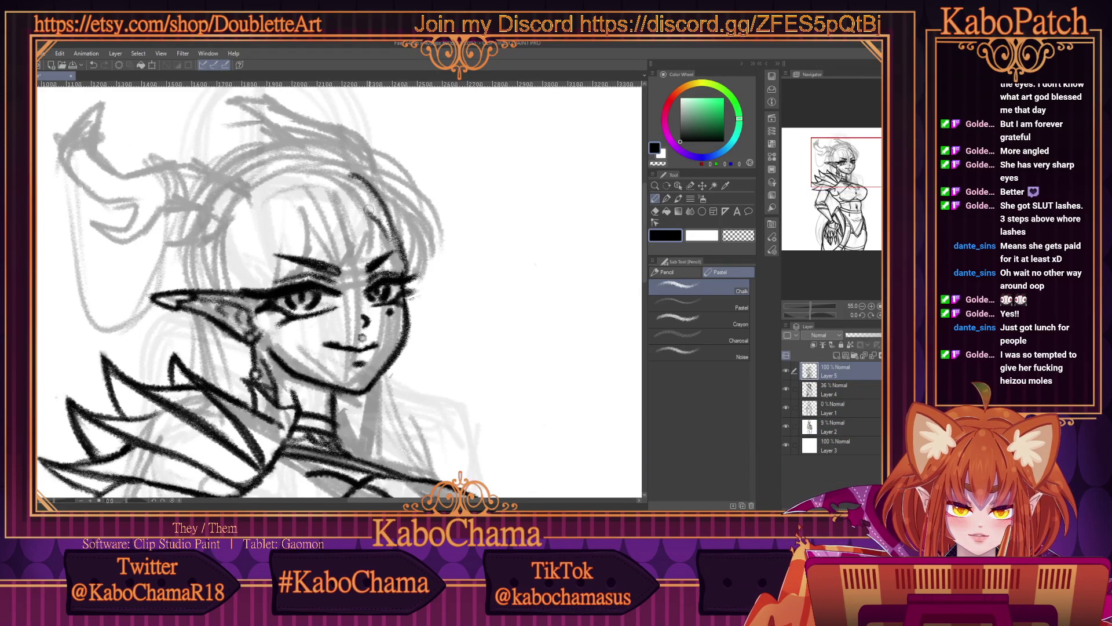
# Draw the bangs as tapering black strands falling over the forehead to the eyebrows.
pyautogui.moveTo(370, 206)
pyautogui.mouseDown()
pyautogui.moveTo(379, 263)
pyautogui.moveTo(358, 272)
pyautogui.mouseUp()
pyautogui.moveTo(359, 227); pyautogui.dragTo(355, 272)
pyautogui.moveTo(337, 260); pyautogui.dragTo(358, 273)
pyautogui.moveTo(334, 230); pyautogui.dragTo(343, 270)
pyautogui.moveTo(322, 212); pyautogui.dragTo(340, 270)
pyautogui.moveTo(317, 229); pyautogui.dragTo(323, 266)
pyautogui.moveTo(371, 234); pyautogui.dragTo(366, 272)
pyautogui.moveTo(385, 220)
pyautogui.mouseDown()
pyautogui.moveTo(376, 270)
pyautogui.moveTo(388, 271)
pyautogui.mouseUp()
pyautogui.moveTo(397, 206); pyautogui.dragTo(382, 237)
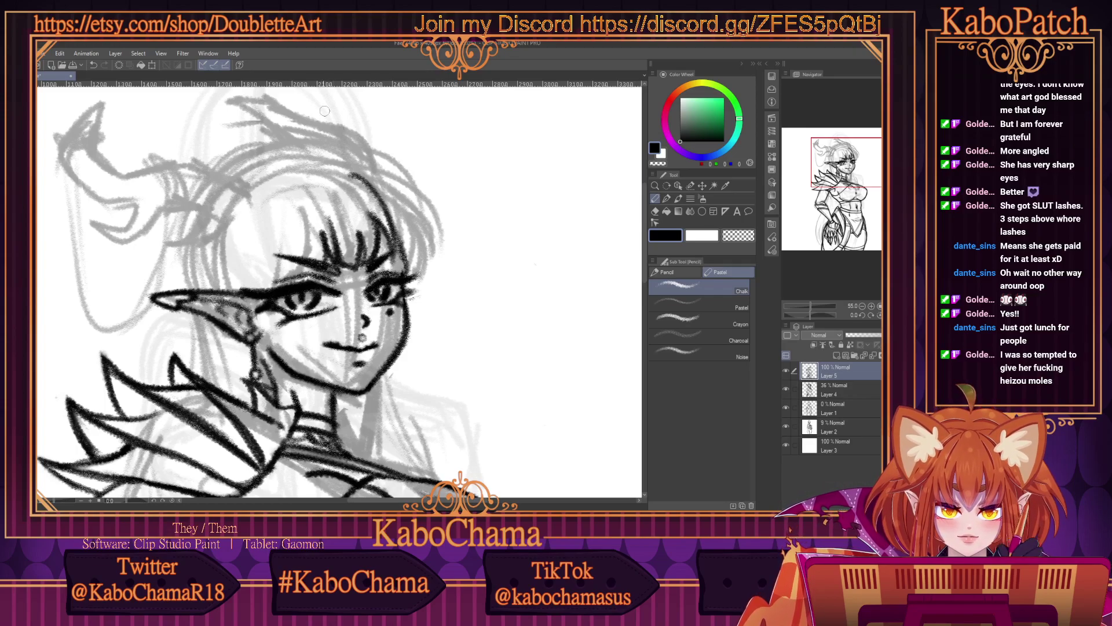
pyautogui.moveTo(320, 266); pyautogui.dragTo(291, 199)
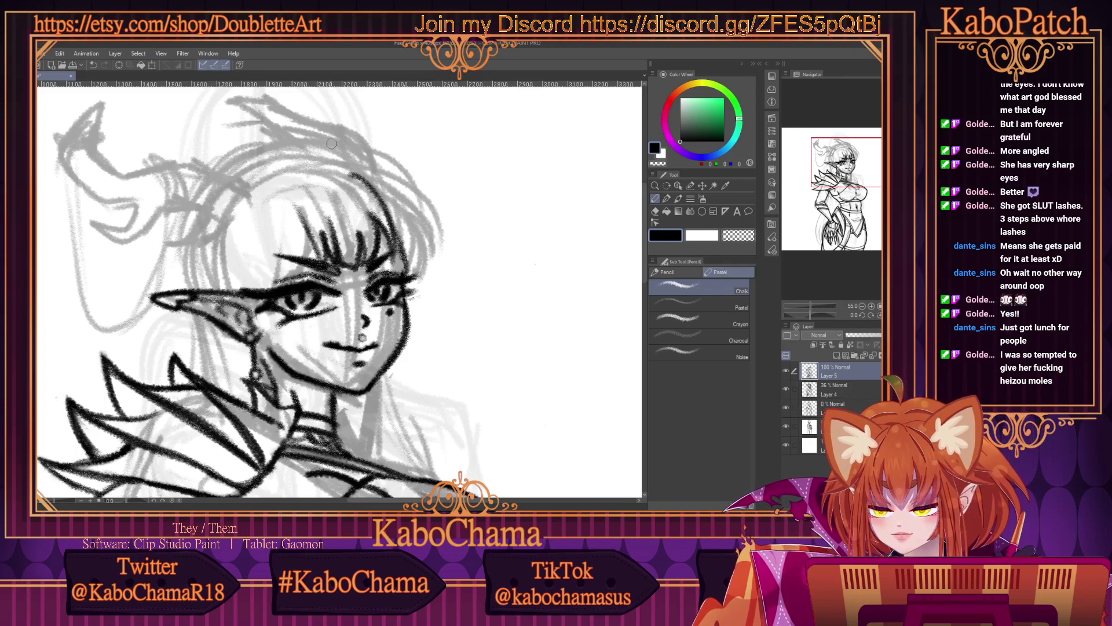
# Outline the crown and the outer hair contour on the far side with curved black strokes ending in a pointed lock.
pyautogui.moveTo(316, 152); pyautogui.dragTo(390, 212)
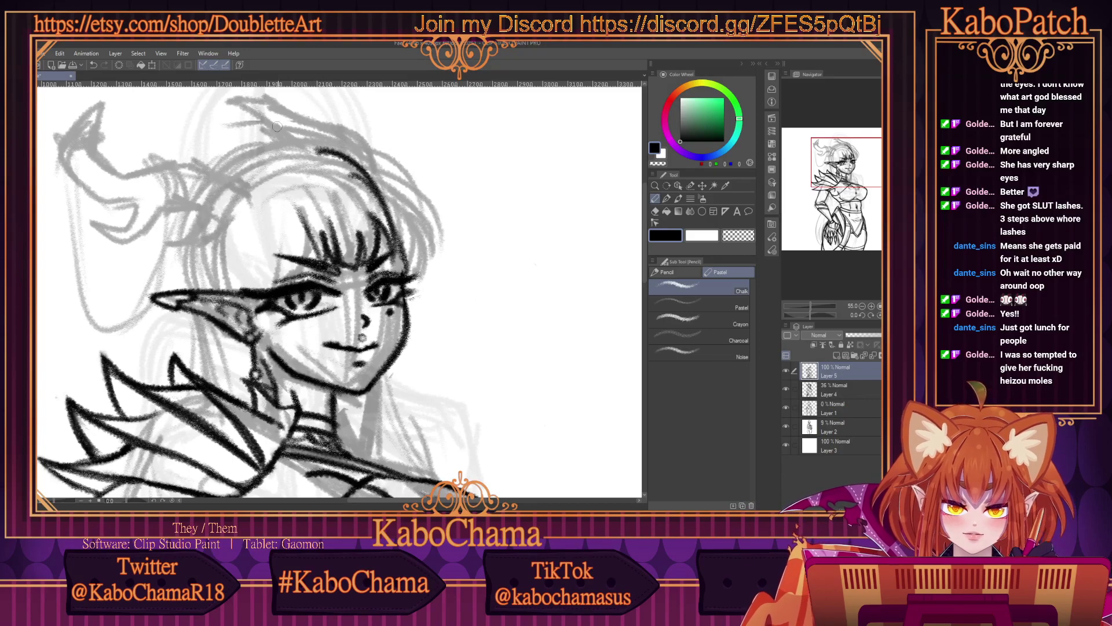
pyautogui.moveTo(351, 146); pyautogui.dragTo(430, 196)
pyautogui.moveTo(372, 151)
pyautogui.mouseDown()
pyautogui.moveTo(416, 186)
pyautogui.moveTo(412, 202)
pyautogui.moveTo(430, 218)
pyautogui.mouseUp()
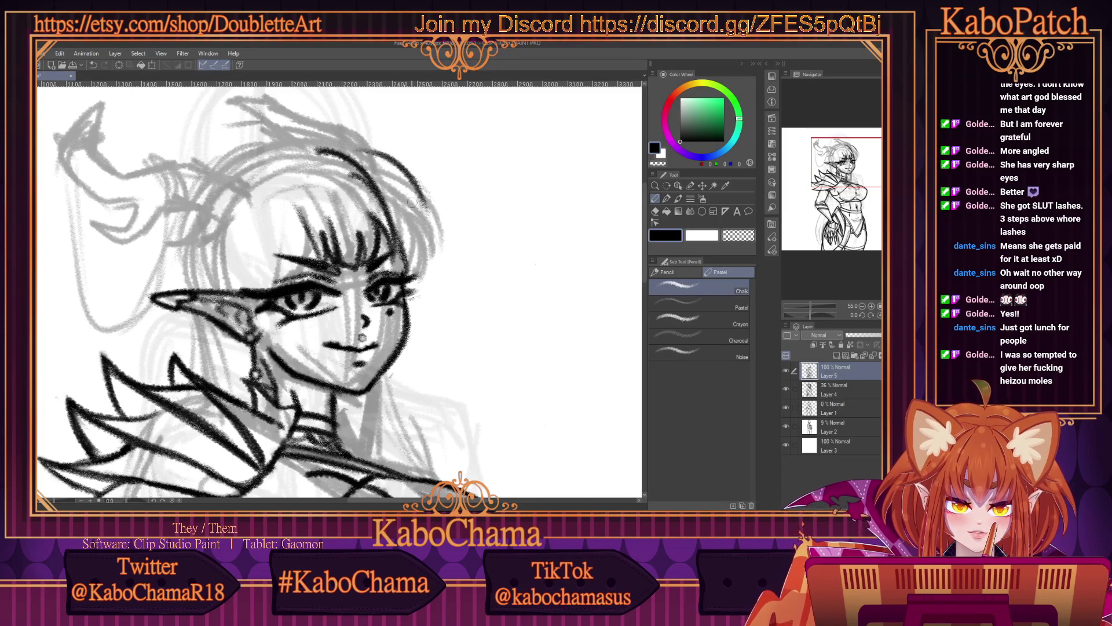
pyautogui.moveTo(397, 179); pyautogui.dragTo(444, 261)
pyautogui.moveTo(430, 209)
pyautogui.mouseDown()
pyautogui.moveTo(416, 266)
pyautogui.moveTo(421, 240)
pyautogui.moveTo(405, 267)
pyautogui.mouseUp()
pyautogui.scroll(-3, 231, 189)
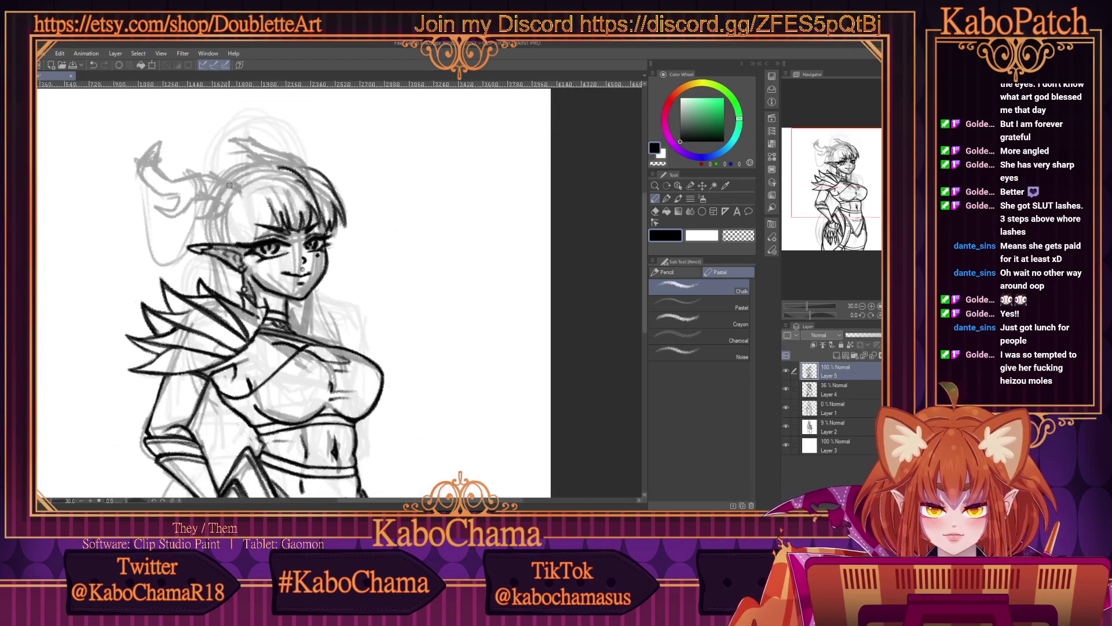
# Draw a black lock falling beside the far eye and add inner strands to the far-side hair.
pyautogui.scroll(2, 224, 197)
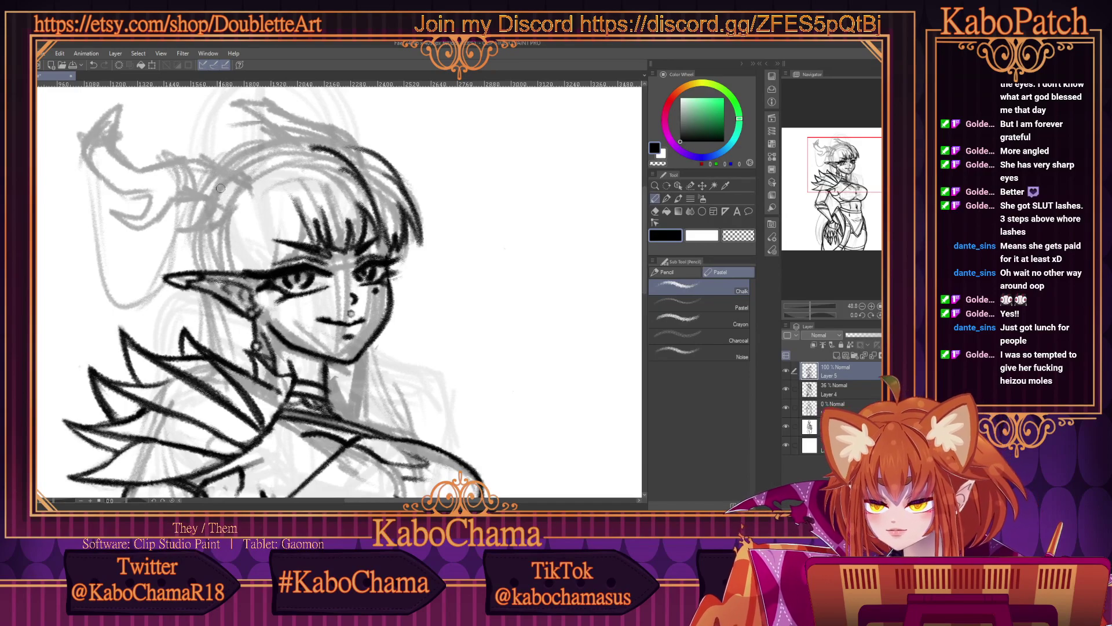
pyautogui.moveTo(401, 237)
pyautogui.mouseDown()
pyautogui.moveTo(404, 281)
pyautogui.moveTo(392, 288)
pyautogui.mouseUp()
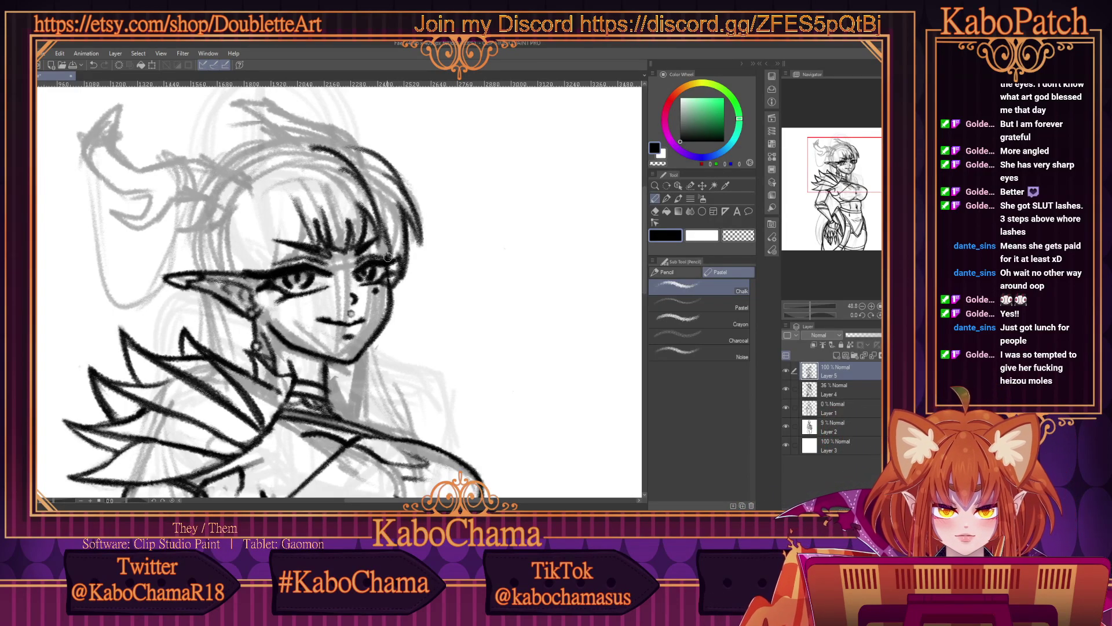
pyautogui.moveTo(406, 246)
pyautogui.mouseDown()
pyautogui.moveTo(386, 174)
pyautogui.moveTo(368, 170)
pyautogui.mouseUp()
pyautogui.moveTo(400, 209); pyautogui.dragTo(365, 177)
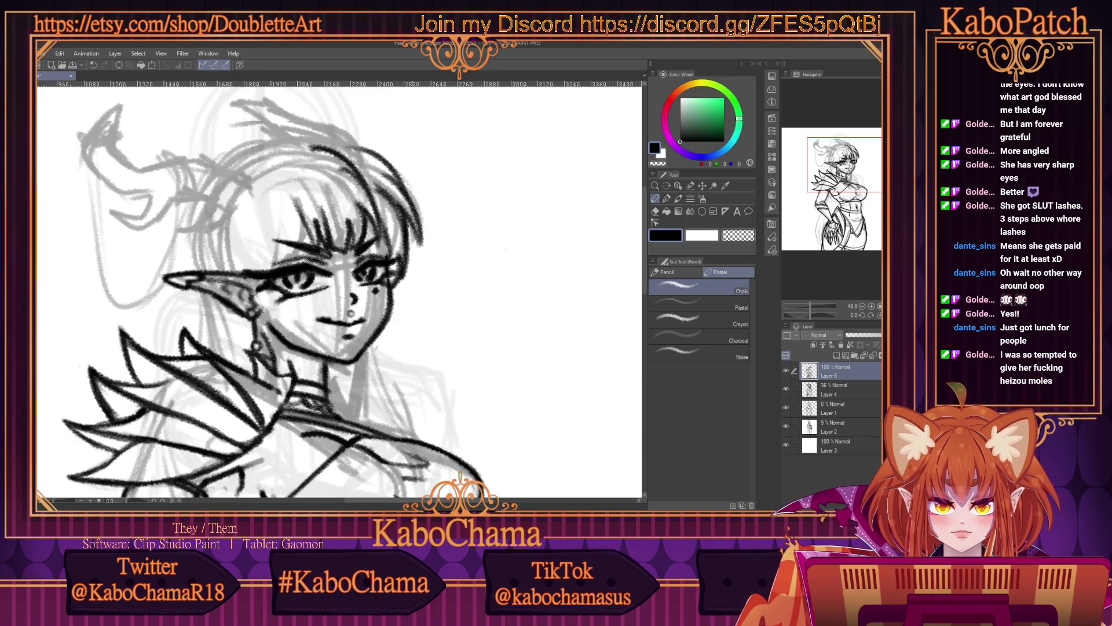
# Clean up the edges of the far-side hair strokes with the transparent colour.
pyautogui.click(740, 241)
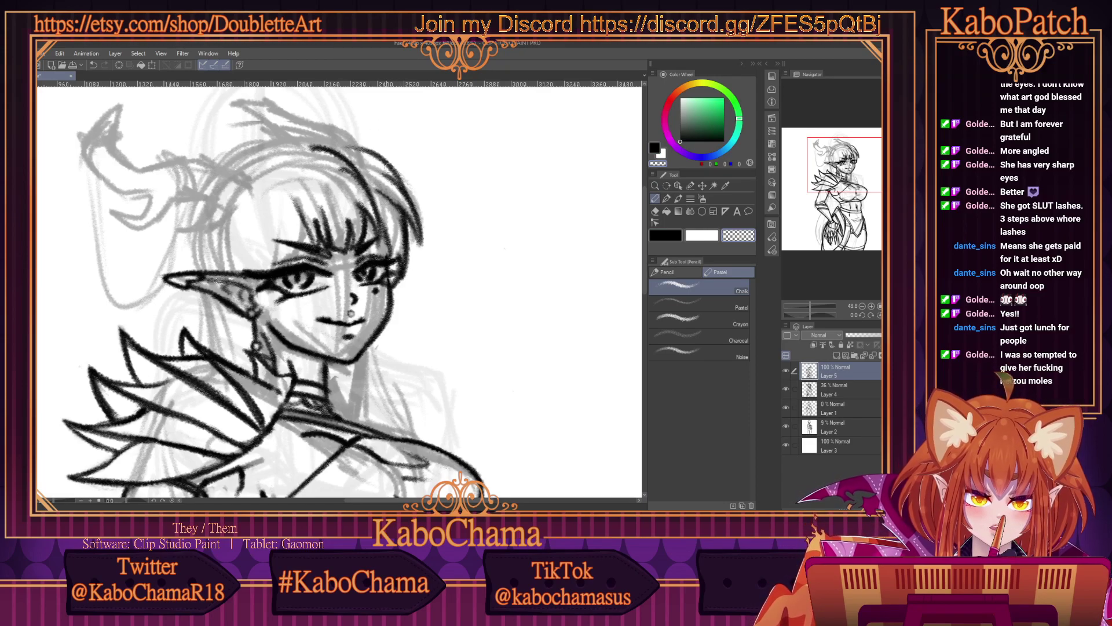
pyautogui.moveTo(422, 203)
pyautogui.mouseDown()
pyautogui.moveTo(352, 143)
pyautogui.moveTo(409, 194)
pyautogui.moveTo(392, 194)
pyautogui.mouseUp()
pyautogui.press('c')
pyautogui.click(739, 235)
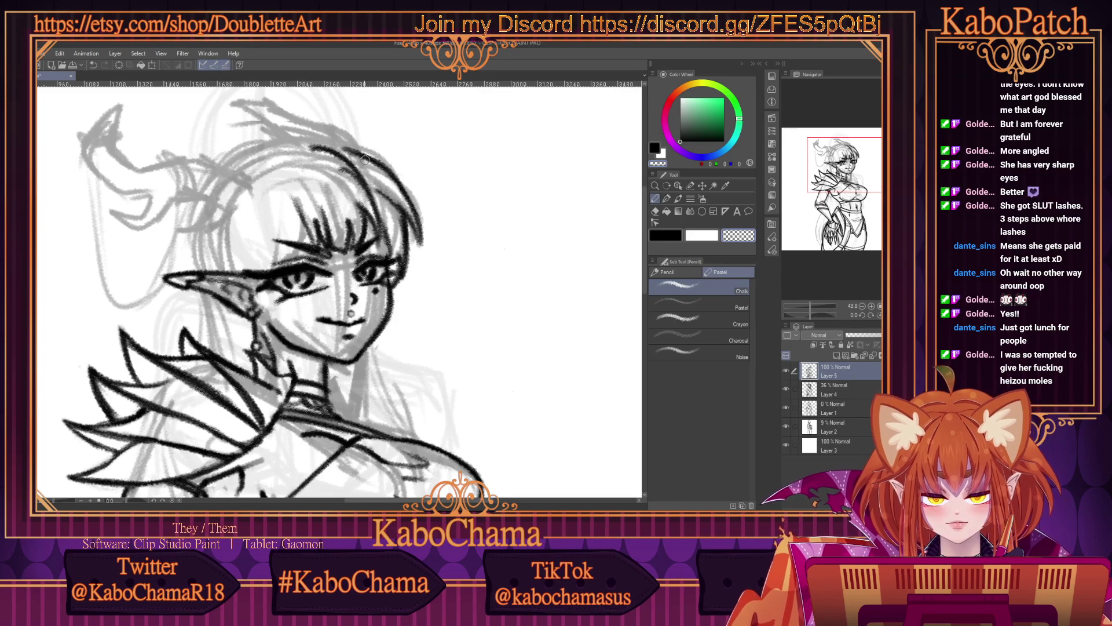
# Extend the bangs with longer black strands sweeping down over the near eyebrow.
pyautogui.press('c')
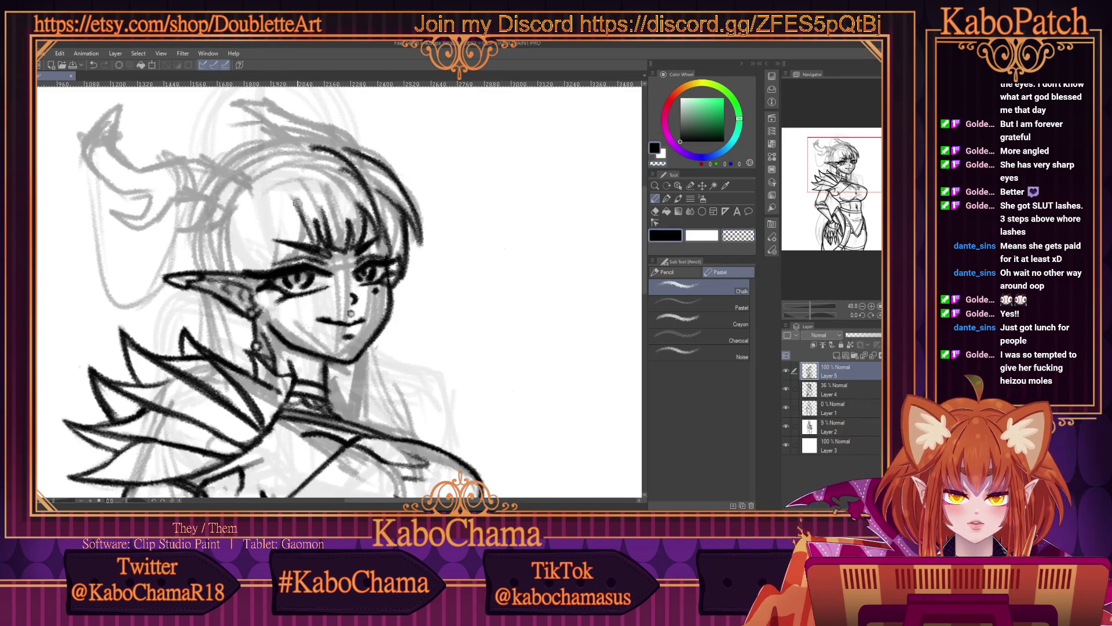
pyautogui.moveTo(307, 225)
pyautogui.mouseDown()
pyautogui.moveTo(296, 184)
pyautogui.moveTo(320, 250)
pyautogui.mouseUp()
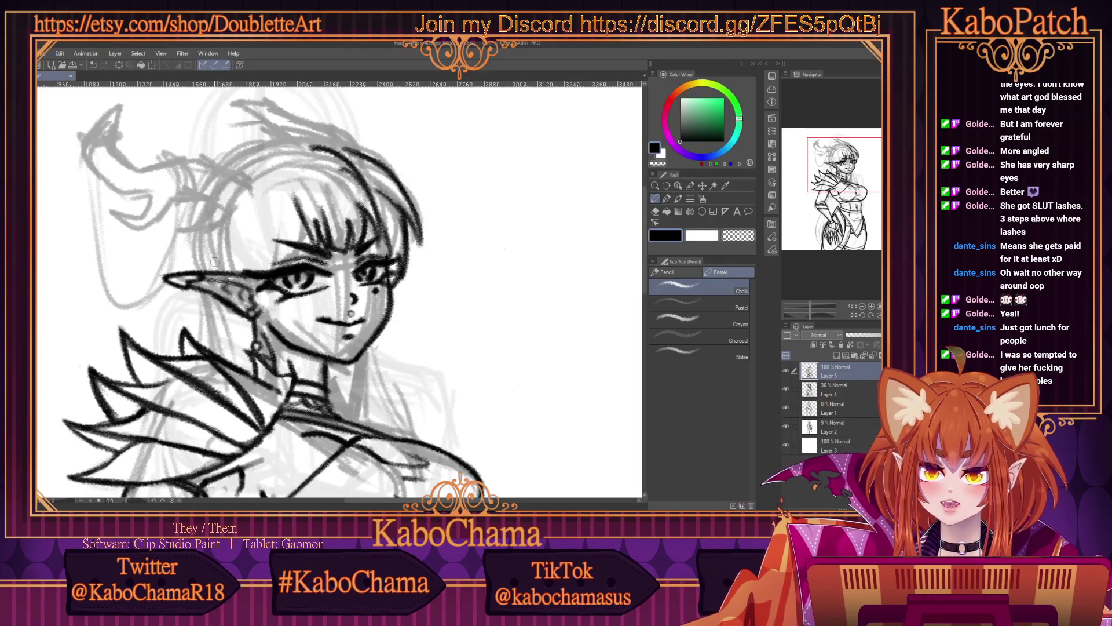
pyautogui.scroll(1, 277, 235)
pyautogui.moveTo(307, 169); pyautogui.dragTo(276, 262)
pyautogui.moveTo(295, 215); pyautogui.dragTo(272, 267)
pyautogui.moveTo(307, 197); pyautogui.dragTo(261, 270)
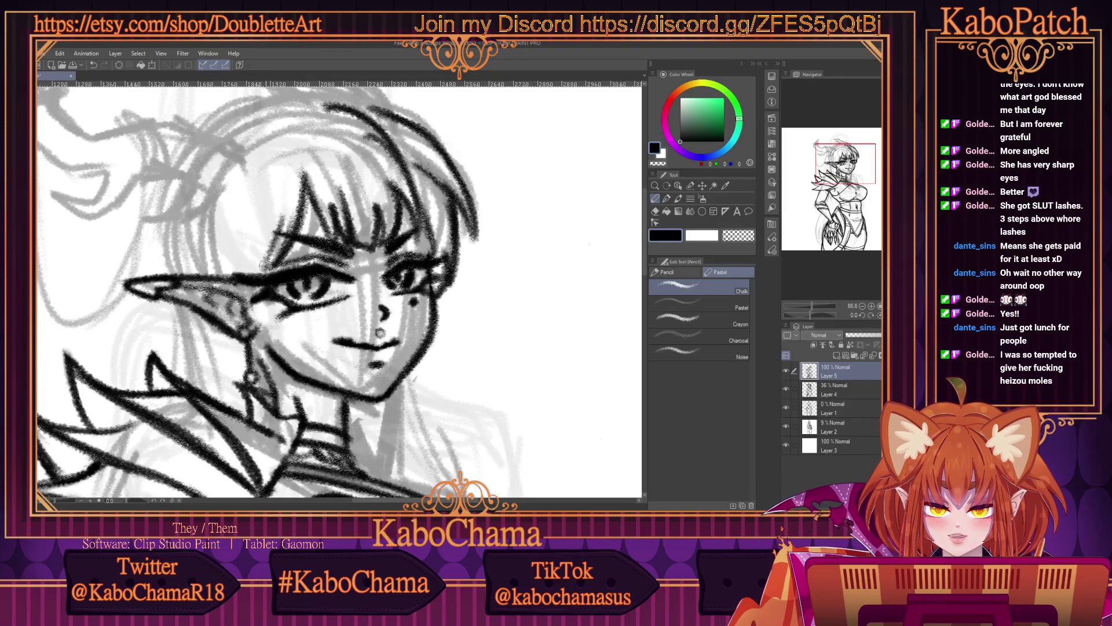
pyautogui.moveTo(278, 219); pyautogui.dragTo(267, 267)
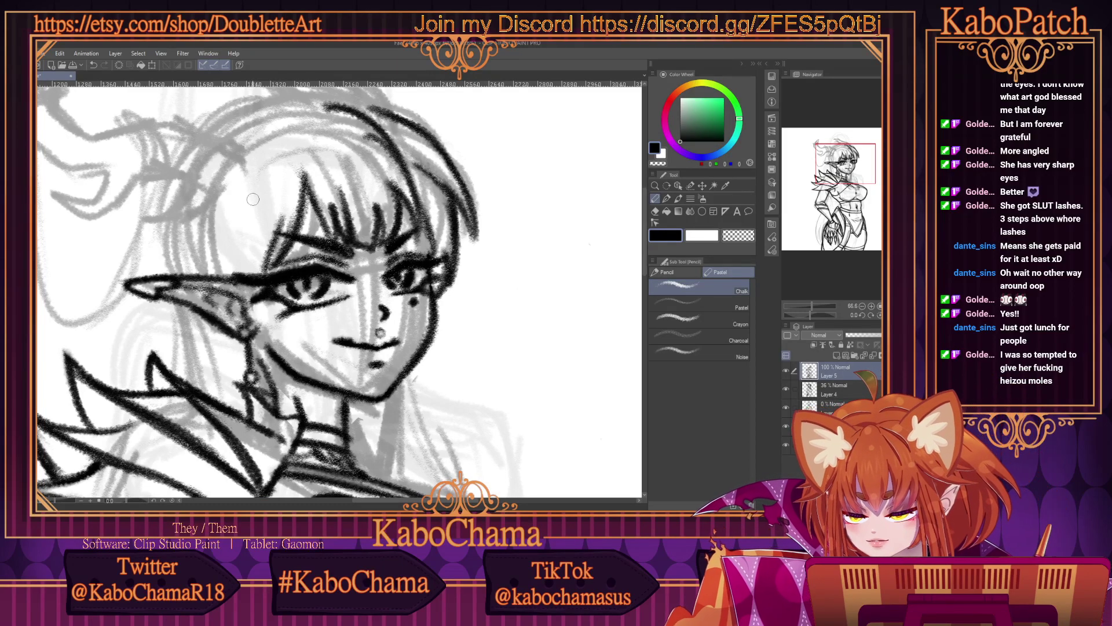
# Draw the near side locks from the temple down over the ear's base, plus a curved lock beside the far cheek.
pyautogui.moveTo(214, 180)
pyautogui.mouseDown()
pyautogui.moveTo(201, 251)
pyautogui.moveTo(209, 176)
pyautogui.moveTo(190, 275)
pyautogui.mouseUp()
pyautogui.moveTo(216, 209); pyautogui.dragTo(204, 273)
pyautogui.moveTo(208, 229); pyautogui.dragTo(238, 308)
pyautogui.moveTo(211, 249)
pyautogui.mouseDown()
pyautogui.moveTo(255, 318)
pyautogui.moveTo(245, 315)
pyautogui.moveTo(265, 268)
pyautogui.moveTo(257, 292)
pyautogui.mouseUp()
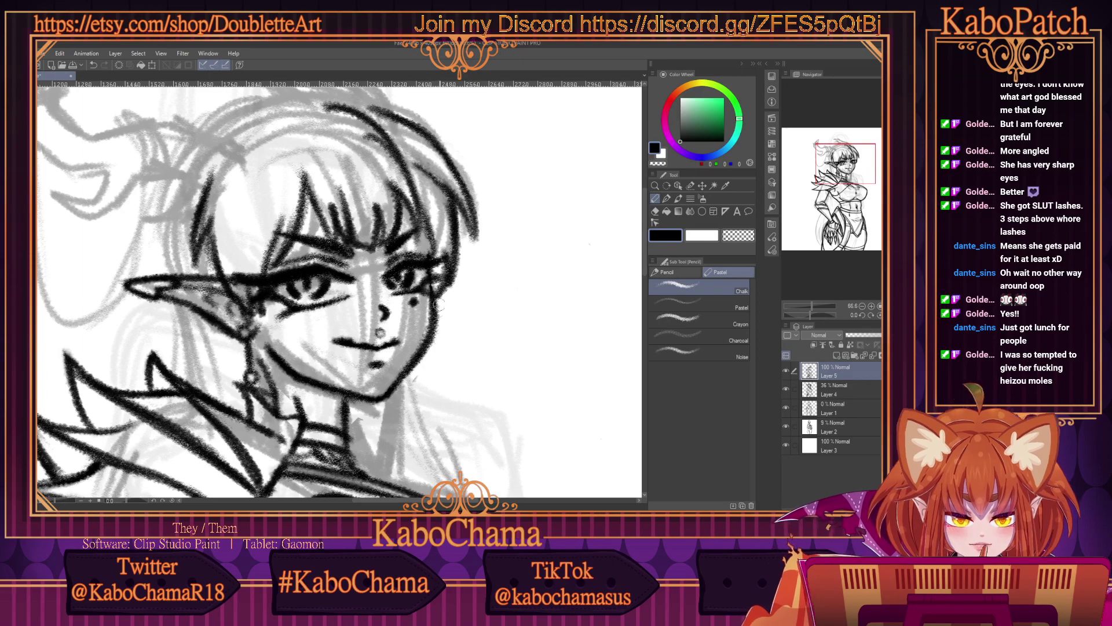
pyautogui.moveTo(436, 298)
pyautogui.mouseDown()
pyautogui.moveTo(451, 374)
pyautogui.moveTo(435, 301)
pyautogui.mouseUp()
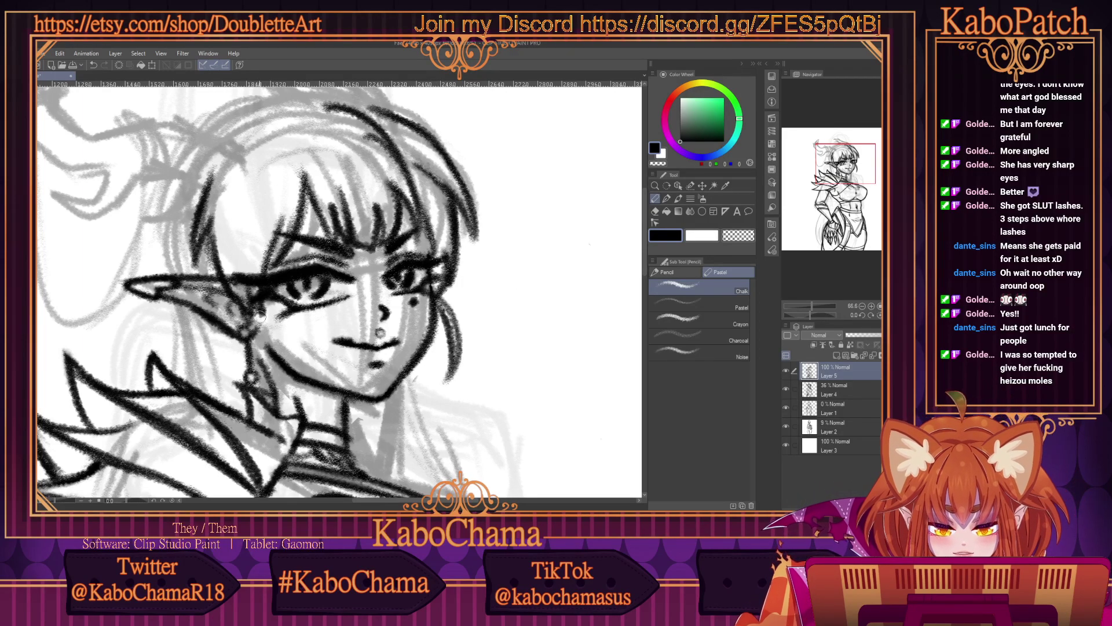
# Try a curved black lock hanging in front of the near ear, then undo it.
pyautogui.moveTo(258, 310); pyautogui.dragTo(294, 393)
pyautogui.moveTo(266, 347); pyautogui.dragTo(255, 310)
pyautogui.scroll(-2, 181, 222)
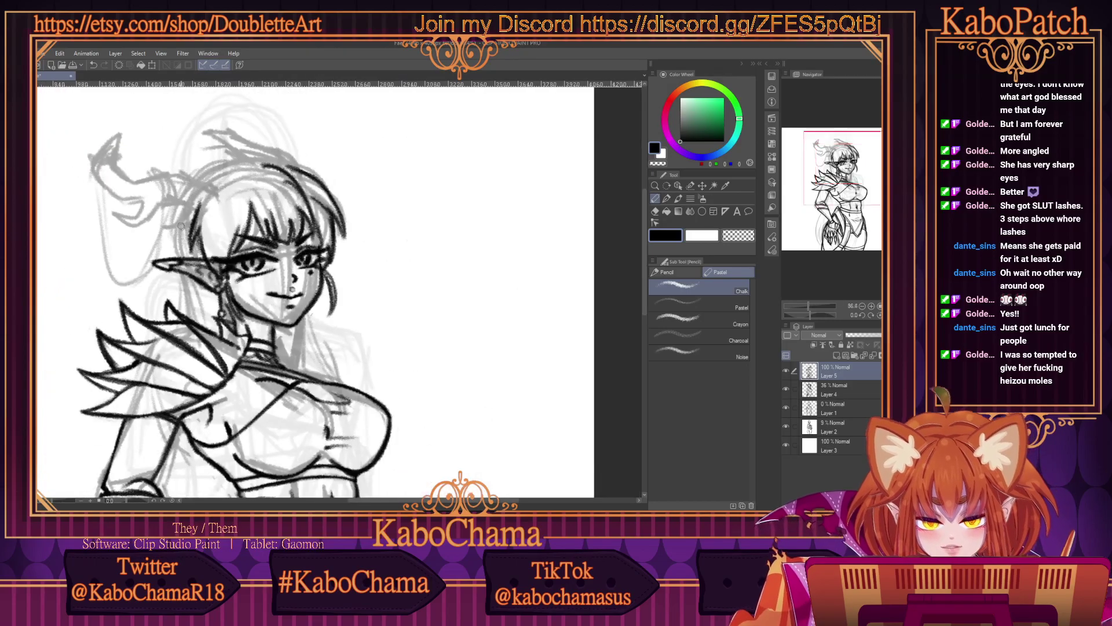
pyautogui.scroll(2, 180, 222)
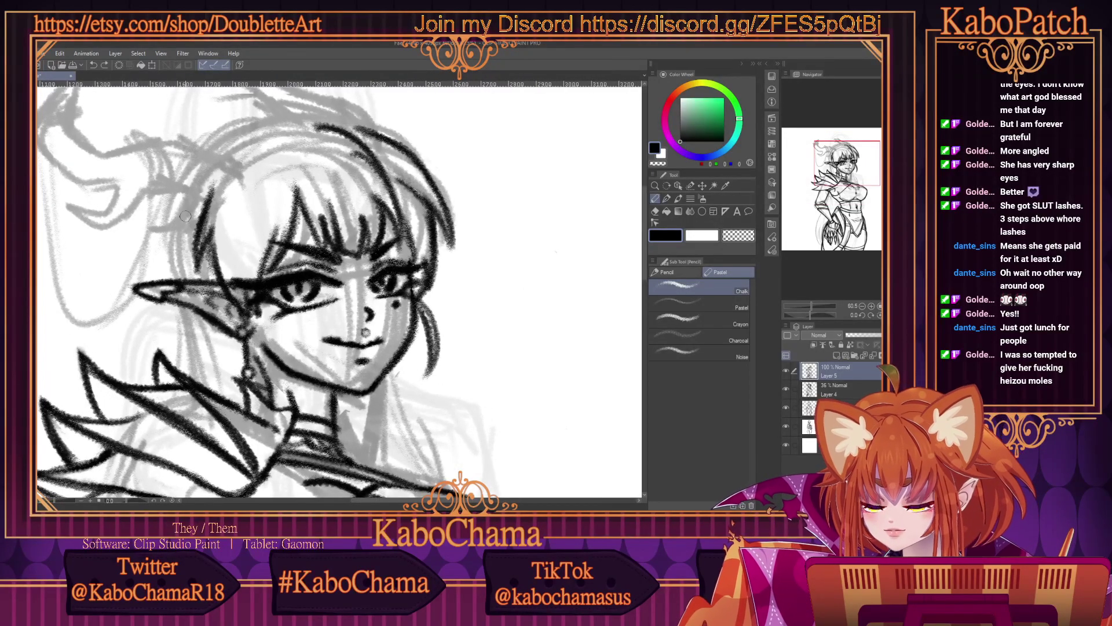
pyautogui.moveTo(267, 320)
pyautogui.mouseDown()
pyautogui.moveTo(281, 382)
pyautogui.moveTo(255, 316)
pyautogui.mouseUp()
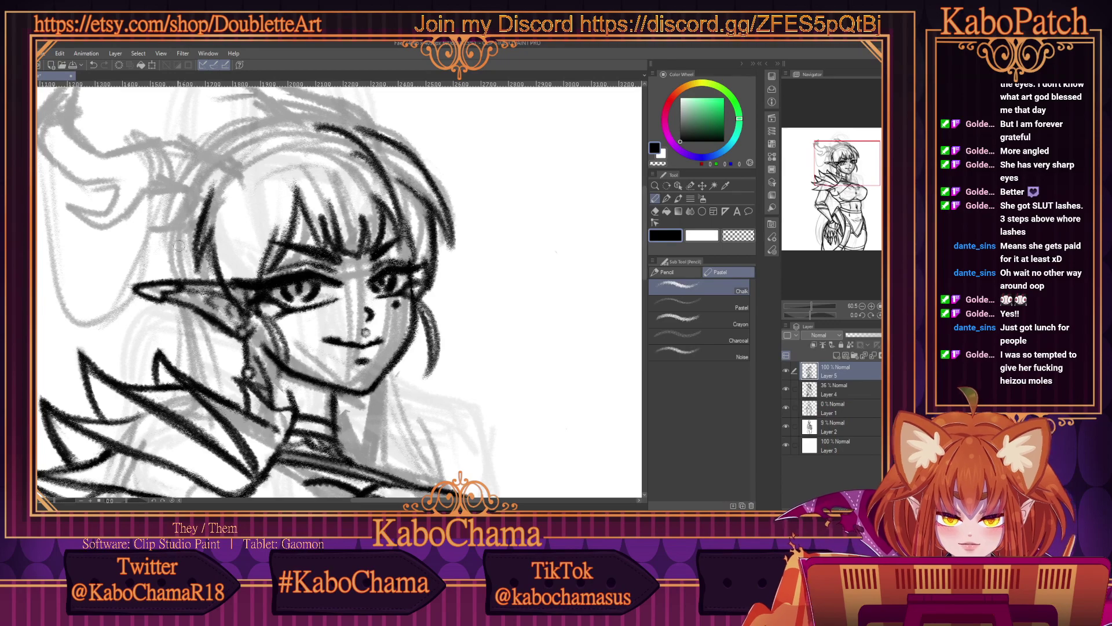
pyautogui.scroll(-2, 166, 235)
pyautogui.scroll(2, 167, 235)
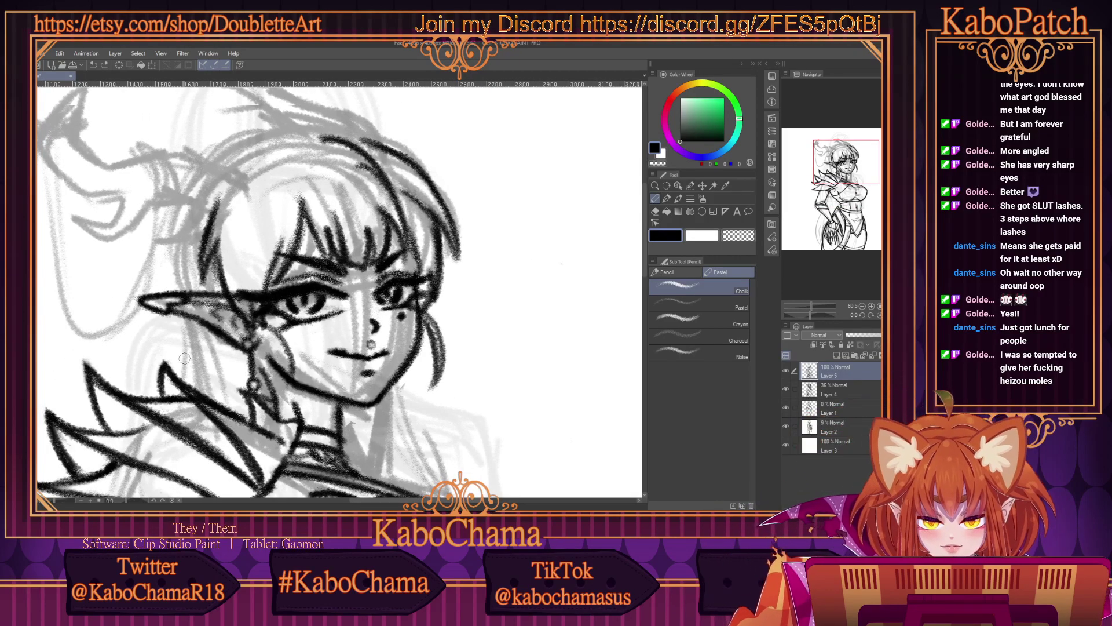
pyautogui.hotkey('ctrl', 'z')
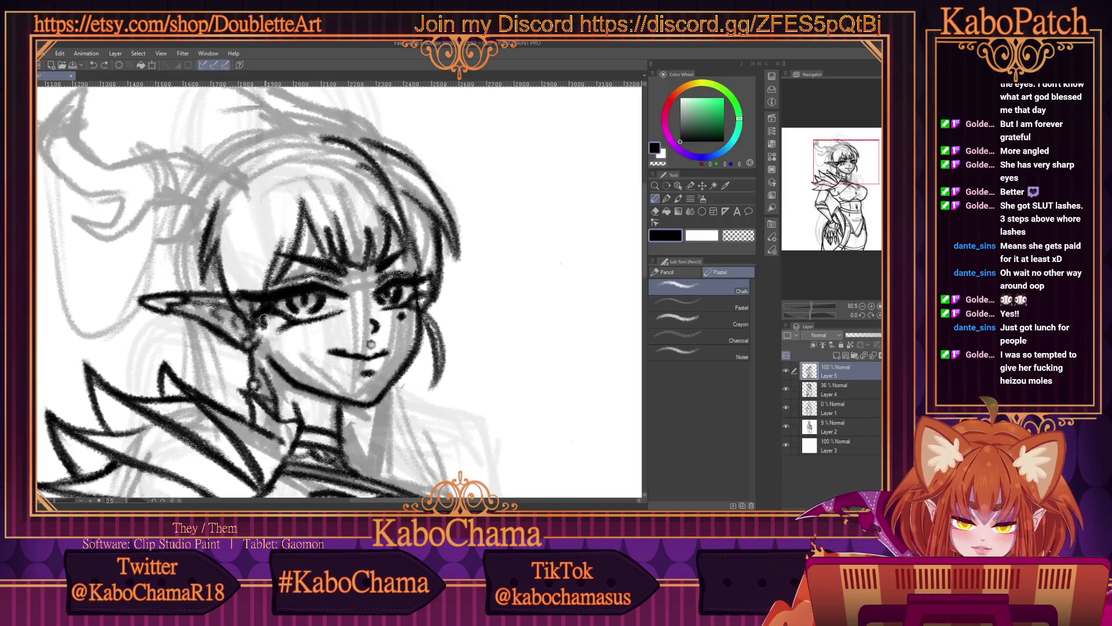
# Redraw the small curved black lock hanging in front of the near ear.
pyautogui.moveTo(262, 312)
pyautogui.mouseDown()
pyautogui.moveTo(274, 385)
pyautogui.moveTo(259, 328)
pyautogui.mouseUp()
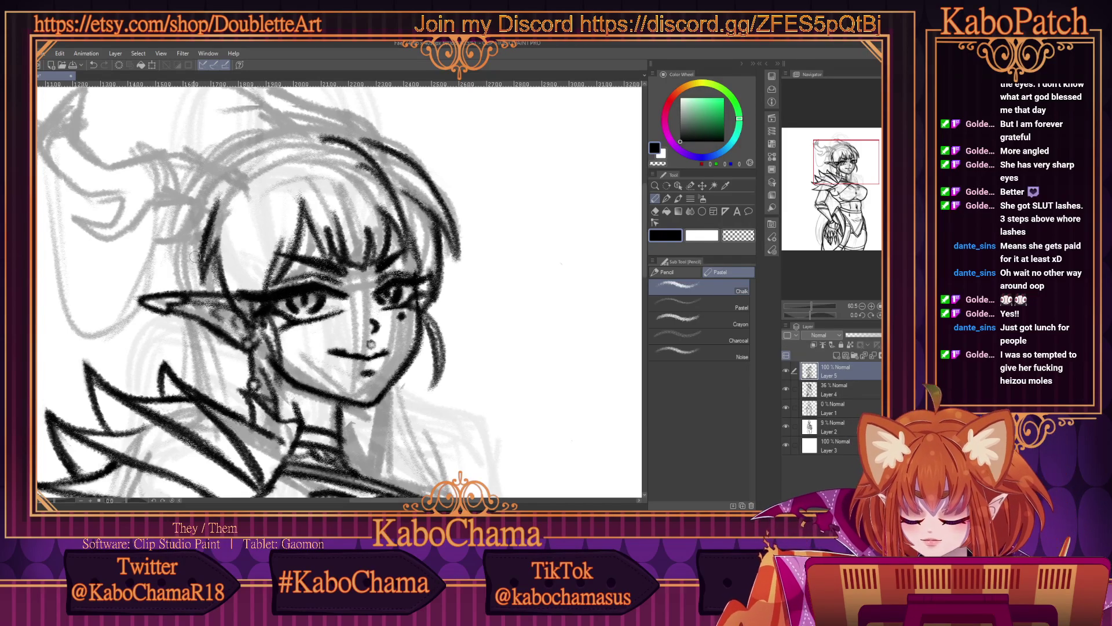
pyautogui.hotkey('ctrl', 'z')
pyautogui.hotkey('ctrl', 'z')
pyautogui.moveTo(262, 312)
pyautogui.mouseDown()
pyautogui.moveTo(279, 387)
pyautogui.moveTo(259, 320)
pyautogui.mouseUp()
pyautogui.scroll(-3, 204, 254)
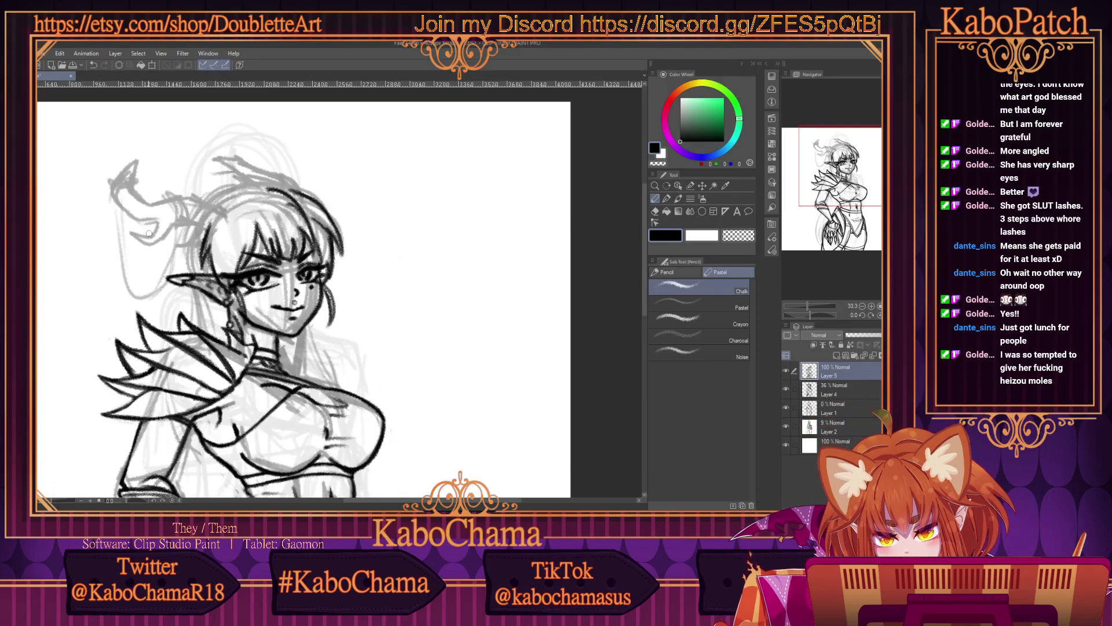
# Trace the far horn above the head in black, following the upper and lower edges of the grey sketch.
pyautogui.scroll(-1, 149, 233)
pyautogui.scroll(3, 164, 164)
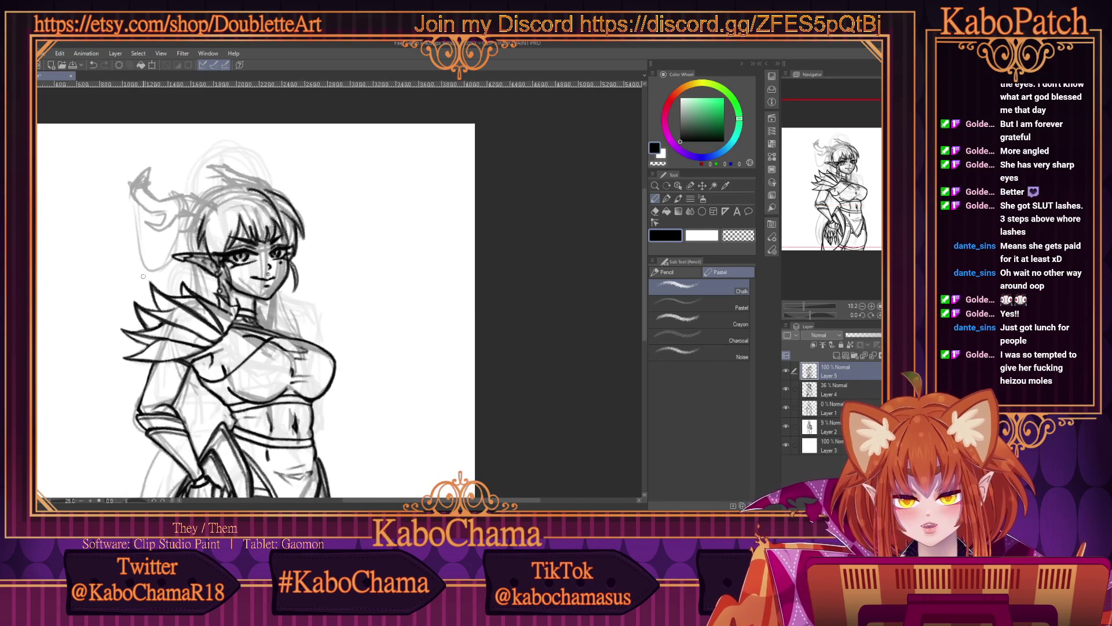
pyautogui.scroll(2, 172, 296)
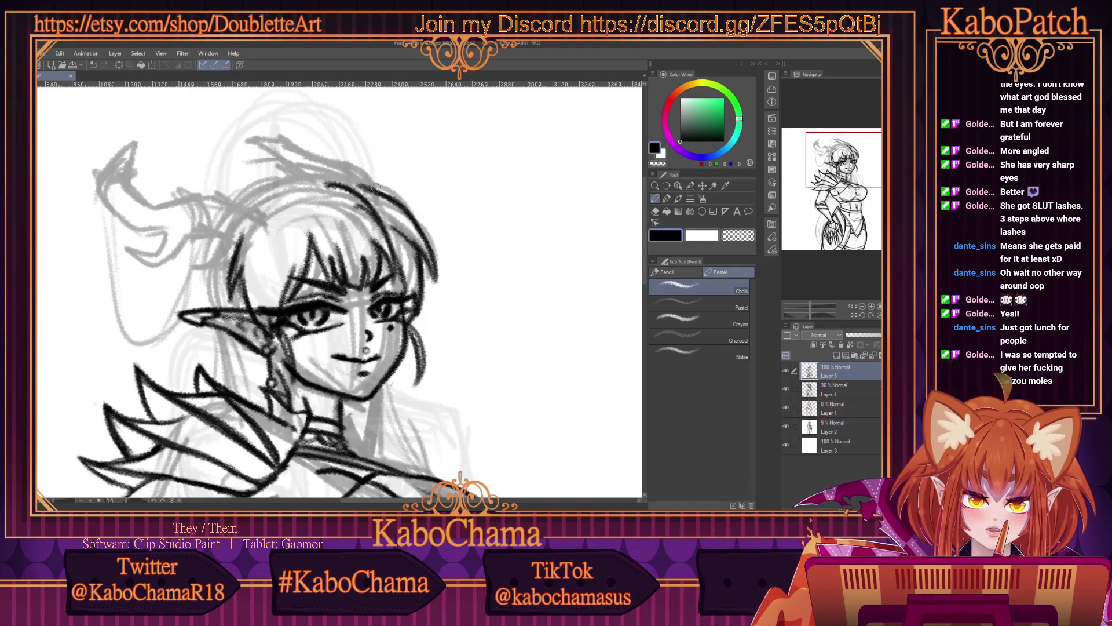
pyautogui.moveTo(375, 189)
pyautogui.mouseDown()
pyautogui.moveTo(332, 153)
pyautogui.moveTo(372, 183)
pyautogui.moveTo(360, 169)
pyautogui.moveTo(306, 159)
pyautogui.moveTo(318, 173)
pyautogui.moveTo(310, 166)
pyautogui.moveTo(337, 157)
pyautogui.moveTo(352, 164)
pyautogui.moveTo(265, 129)
pyautogui.moveTo(271, 152)
pyautogui.mouseUp()
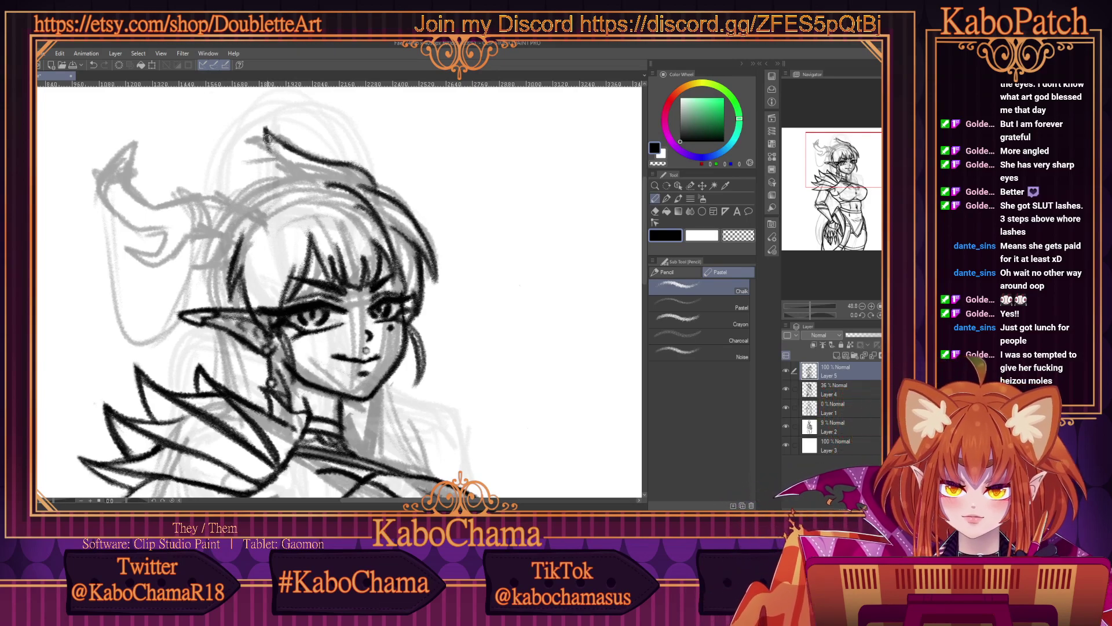
pyautogui.moveTo(267, 139)
pyautogui.mouseDown()
pyautogui.moveTo(297, 165)
pyautogui.moveTo(285, 170)
pyautogui.moveTo(332, 178)
pyautogui.mouseUp()
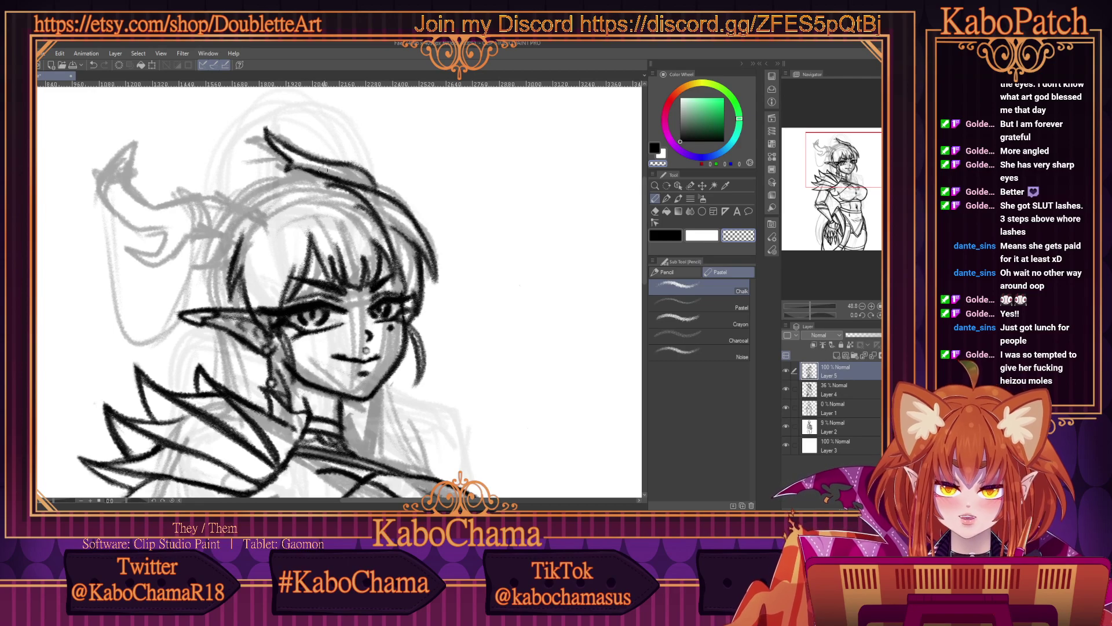
# Trim the far horn's tip with the transparent colour and reinforce its outline in black.
pyautogui.click(671, 236)
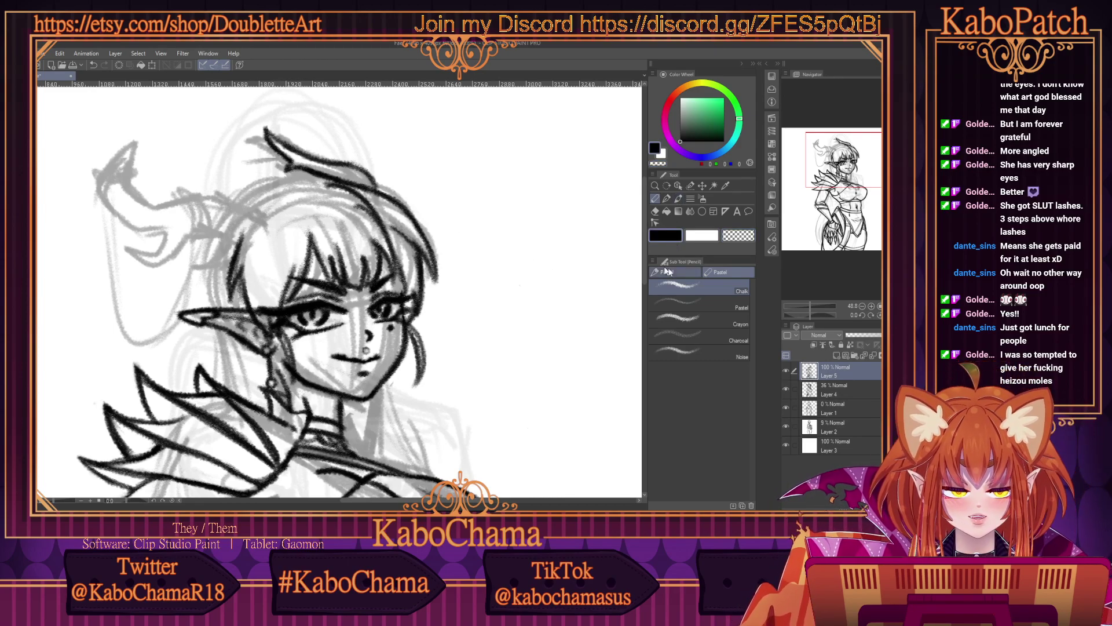
pyautogui.click(739, 236)
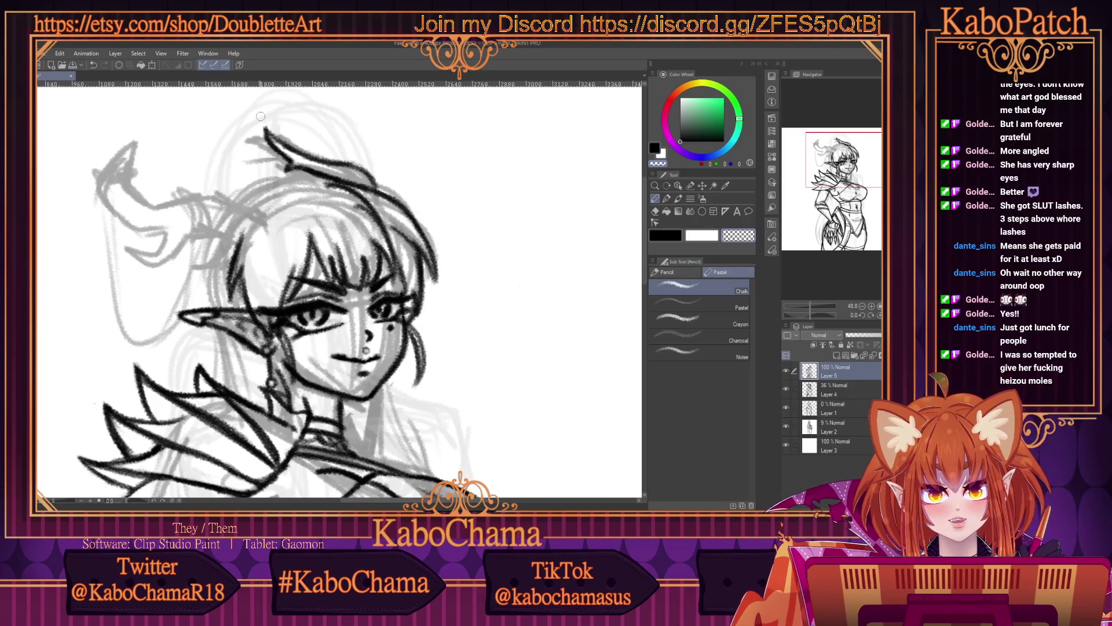
pyautogui.moveTo(265, 128); pyautogui.dragTo(274, 157)
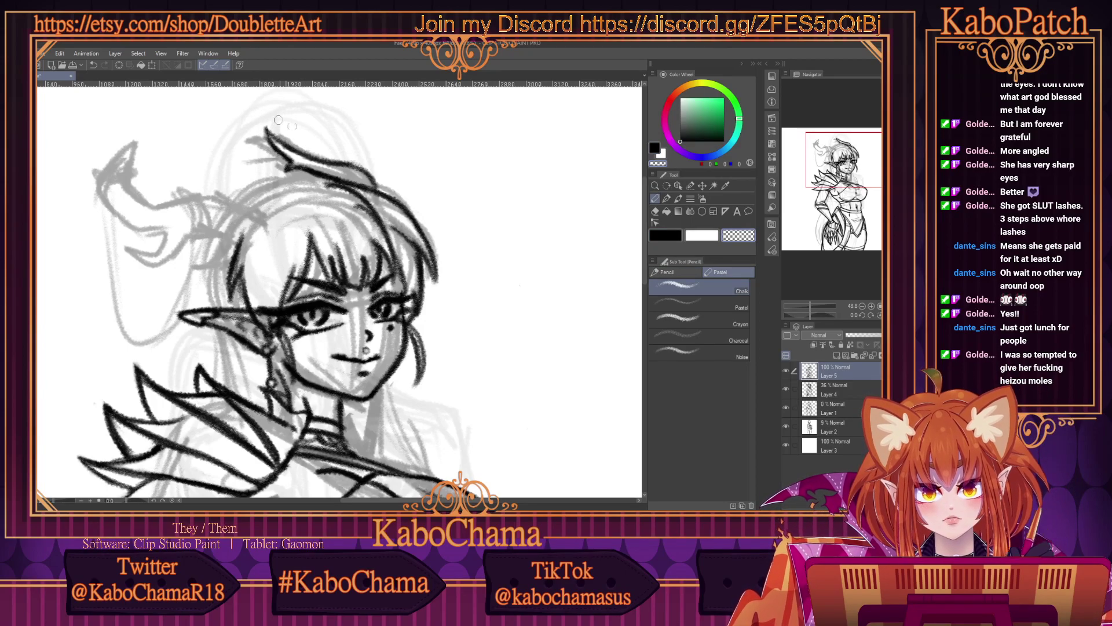
pyautogui.click(665, 236)
pyautogui.moveTo(375, 190)
pyautogui.mouseDown()
pyautogui.moveTo(360, 167)
pyautogui.moveTo(270, 133)
pyautogui.mouseUp()
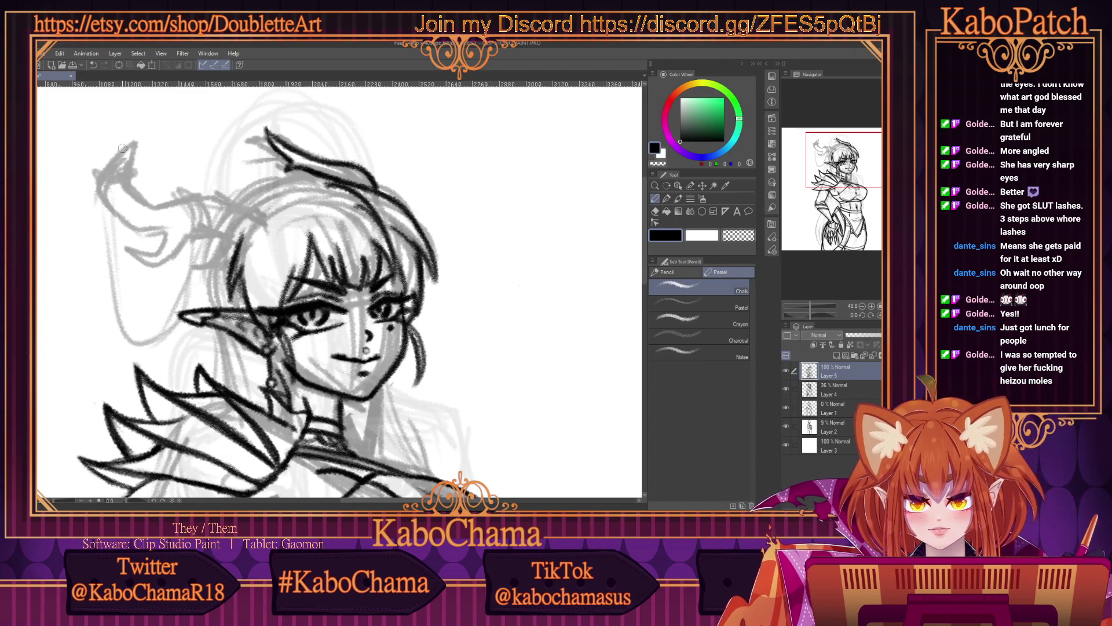
# Trace the near horn in black, from its raised tip along the upper edge to the head, including the lower prong.
pyautogui.scroll(-3, 119, 122)
pyautogui.scroll(3, 81, 144)
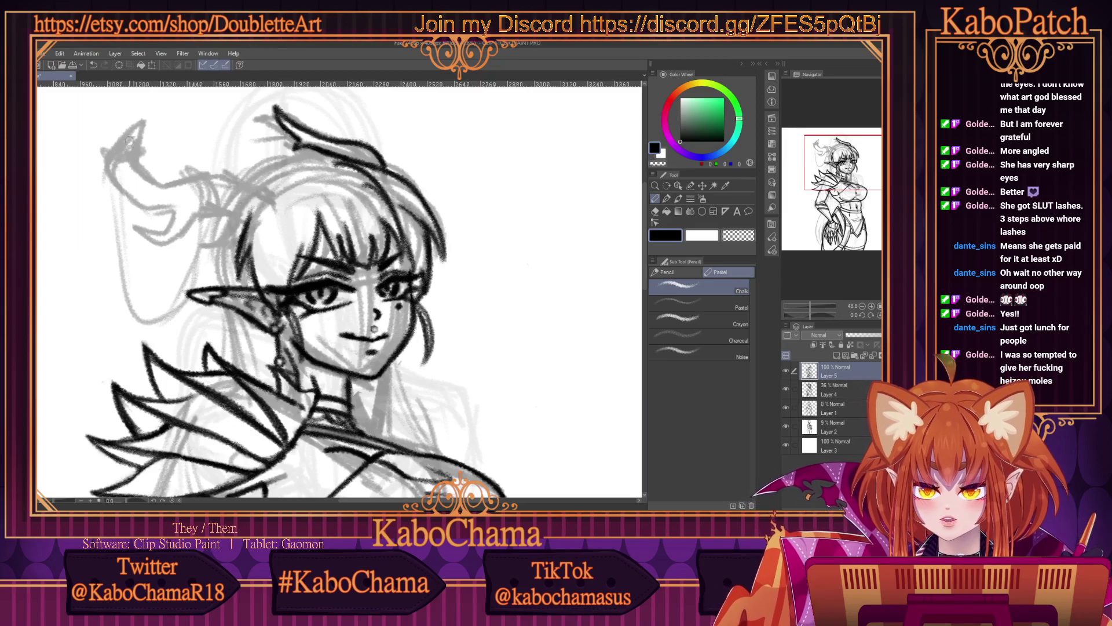
pyautogui.moveTo(129, 140)
pyautogui.mouseDown()
pyautogui.moveTo(139, 121)
pyautogui.moveTo(118, 144)
pyautogui.moveTo(169, 188)
pyautogui.moveTo(168, 178)
pyautogui.moveTo(214, 174)
pyautogui.moveTo(260, 195)
pyautogui.mouseUp()
pyautogui.moveTo(127, 141)
pyautogui.mouseDown()
pyautogui.moveTo(113, 159)
pyautogui.moveTo(125, 187)
pyautogui.moveTo(114, 158)
pyautogui.moveTo(153, 214)
pyautogui.moveTo(139, 208)
pyautogui.moveTo(149, 208)
pyautogui.moveTo(135, 167)
pyautogui.moveTo(168, 238)
pyautogui.moveTo(145, 227)
pyautogui.moveTo(168, 225)
pyautogui.mouseUp()
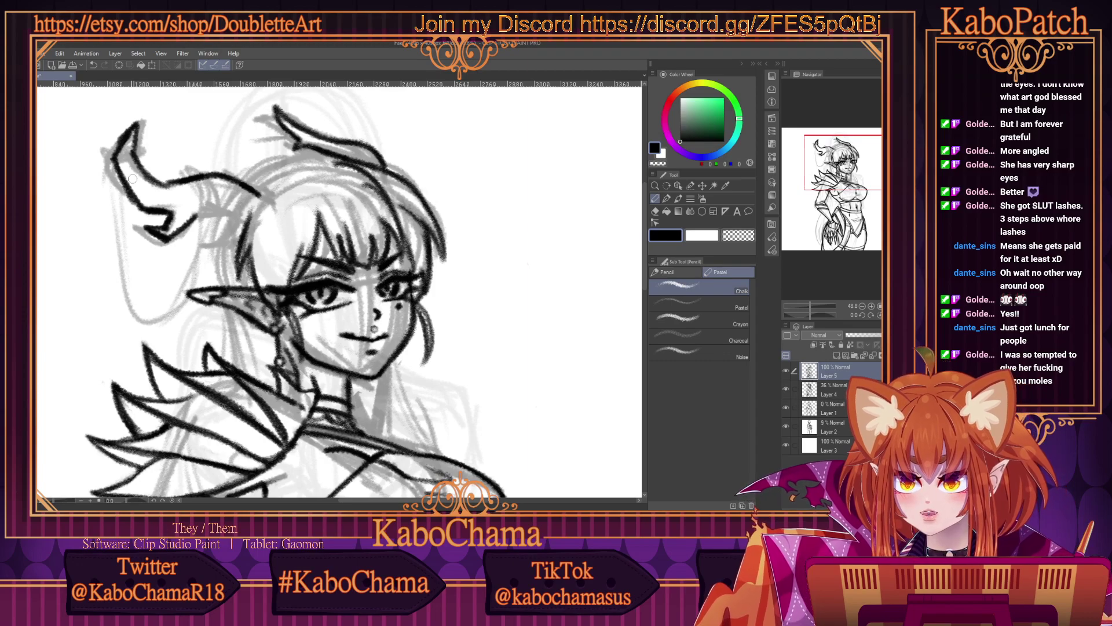
pyautogui.moveTo(226, 172)
pyautogui.mouseDown()
pyautogui.moveTo(257, 182)
pyautogui.moveTo(218, 173)
pyautogui.moveTo(267, 186)
pyautogui.moveTo(237, 173)
pyautogui.moveTo(270, 200)
pyautogui.moveTo(204, 180)
pyautogui.moveTo(237, 186)
pyautogui.mouseUp()
pyautogui.press('c')
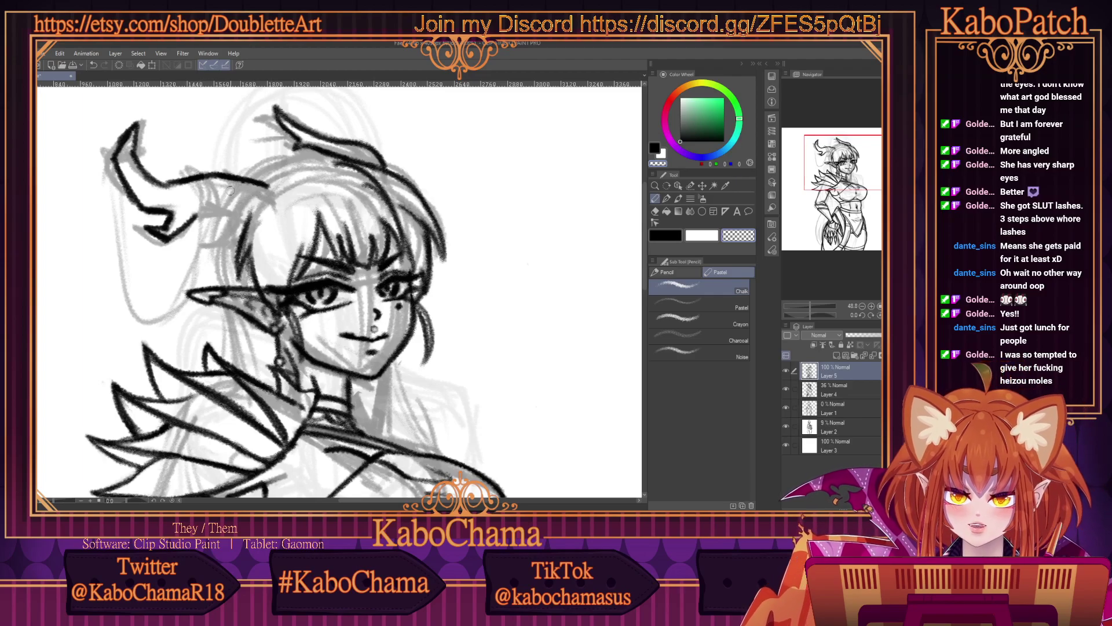
pyautogui.click(666, 235)
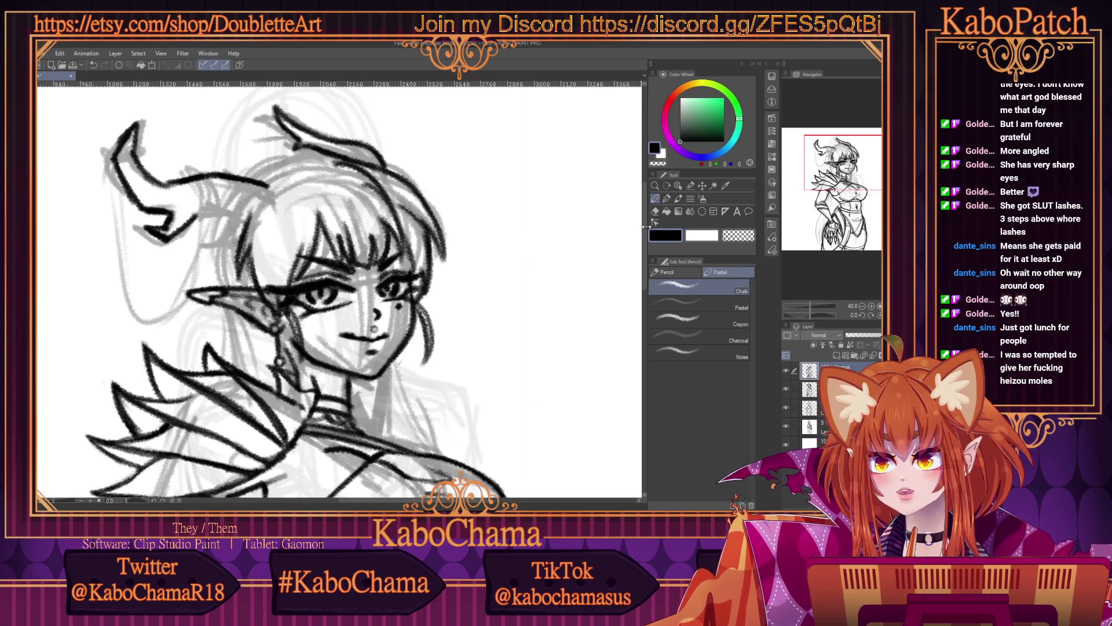
# Draw the near horn's lower edge and its jagged base where it meets the hair in black.
pyautogui.moveTo(194, 217)
pyautogui.mouseDown()
pyautogui.moveTo(235, 216)
pyautogui.moveTo(256, 198)
pyautogui.moveTo(244, 228)
pyautogui.moveTo(268, 181)
pyautogui.mouseUp()
pyautogui.moveTo(235, 217); pyautogui.dragTo(241, 228)
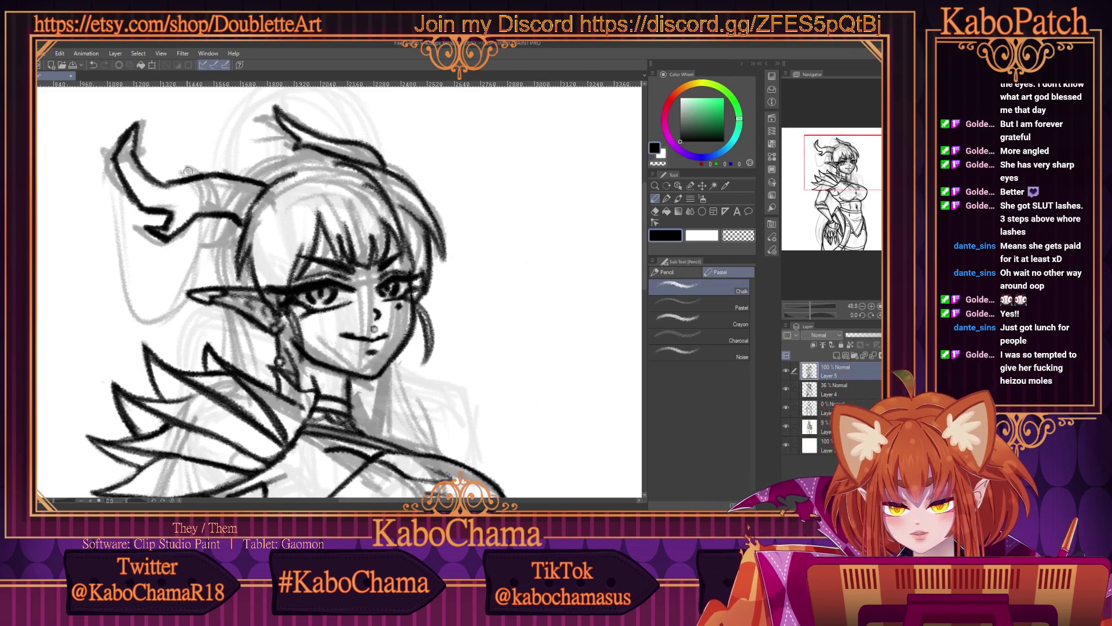
pyautogui.moveTo(231, 196)
pyautogui.mouseDown()
pyautogui.moveTo(227, 240)
pyautogui.moveTo(252, 238)
pyautogui.moveTo(240, 200)
pyautogui.moveTo(228, 213)
pyautogui.mouseUp()
pyautogui.press('c')
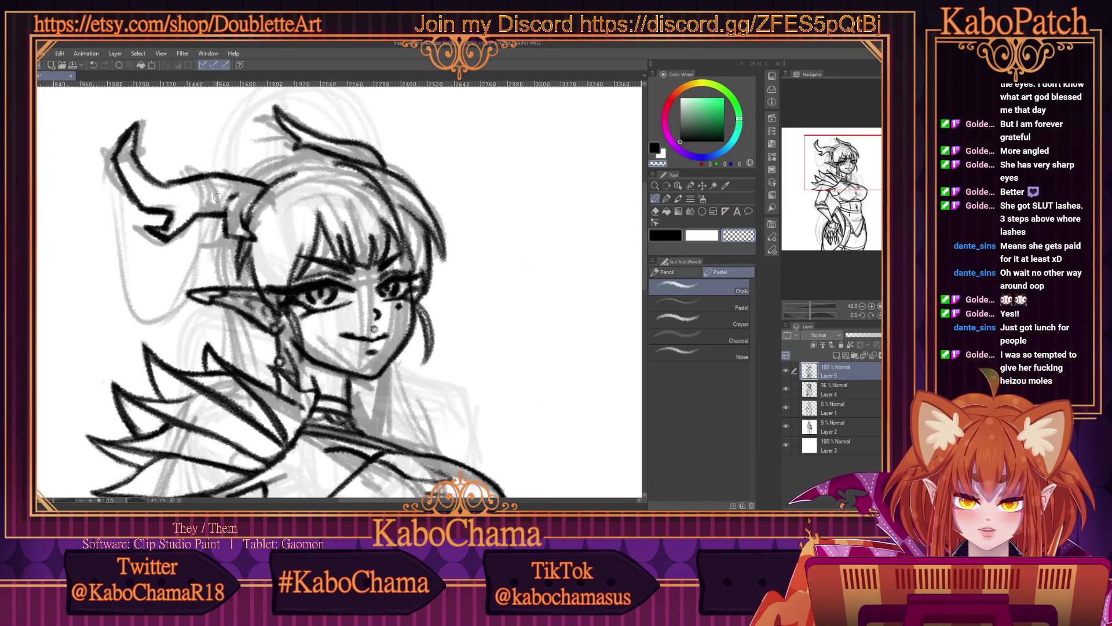
pyautogui.click(664, 236)
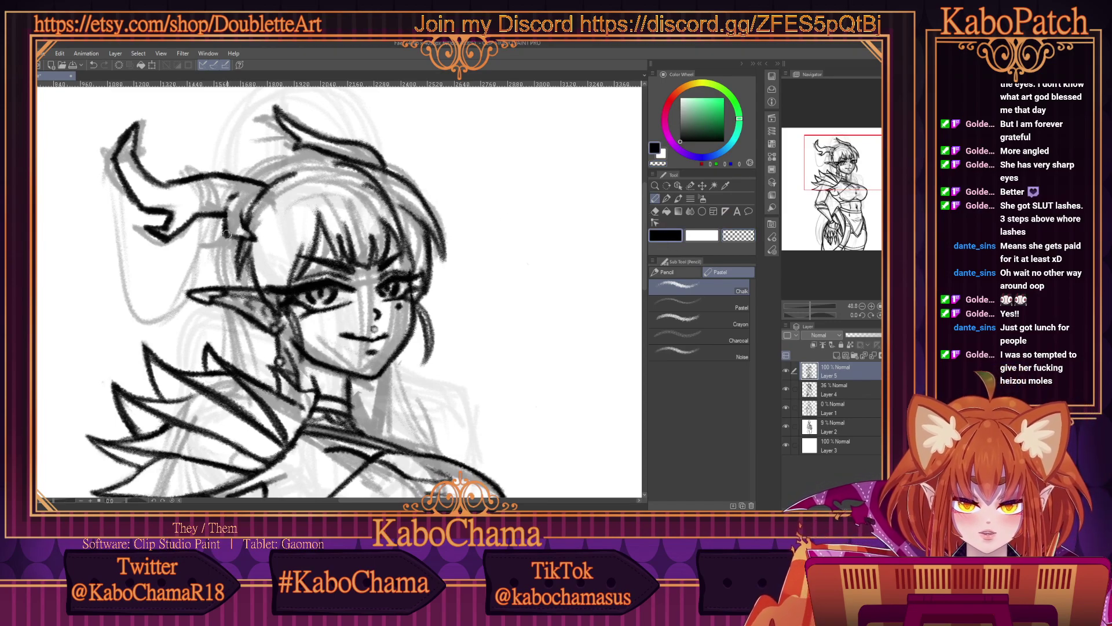
pyautogui.moveTo(230, 237); pyautogui.dragTo(255, 223)
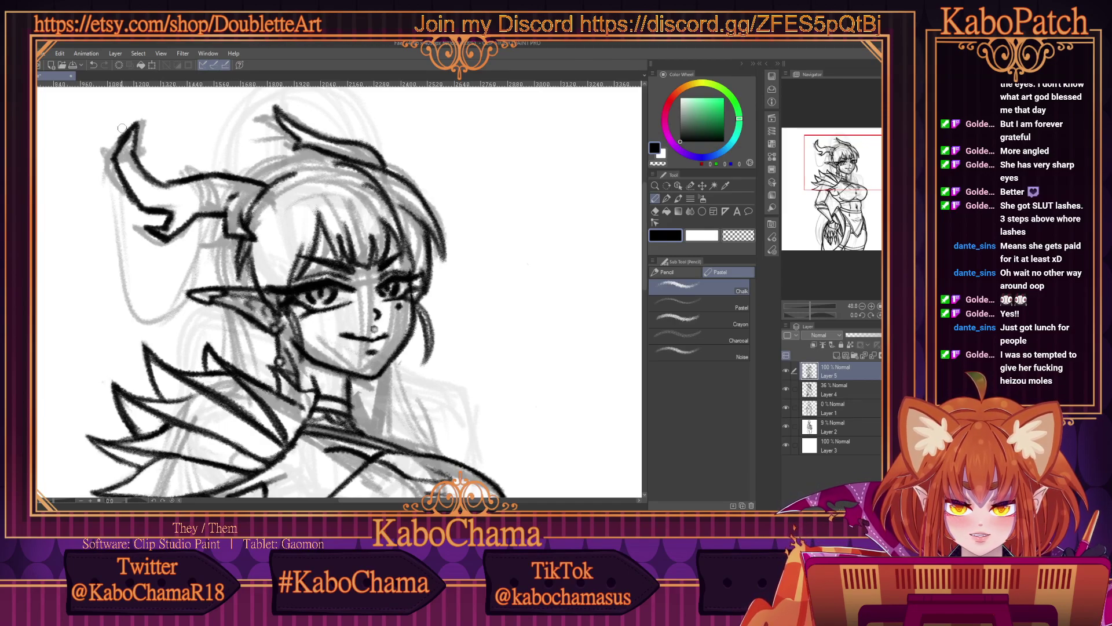
# Clean up the near horn's outer edge and lower prong with the transparent colour.
pyautogui.click(733, 237)
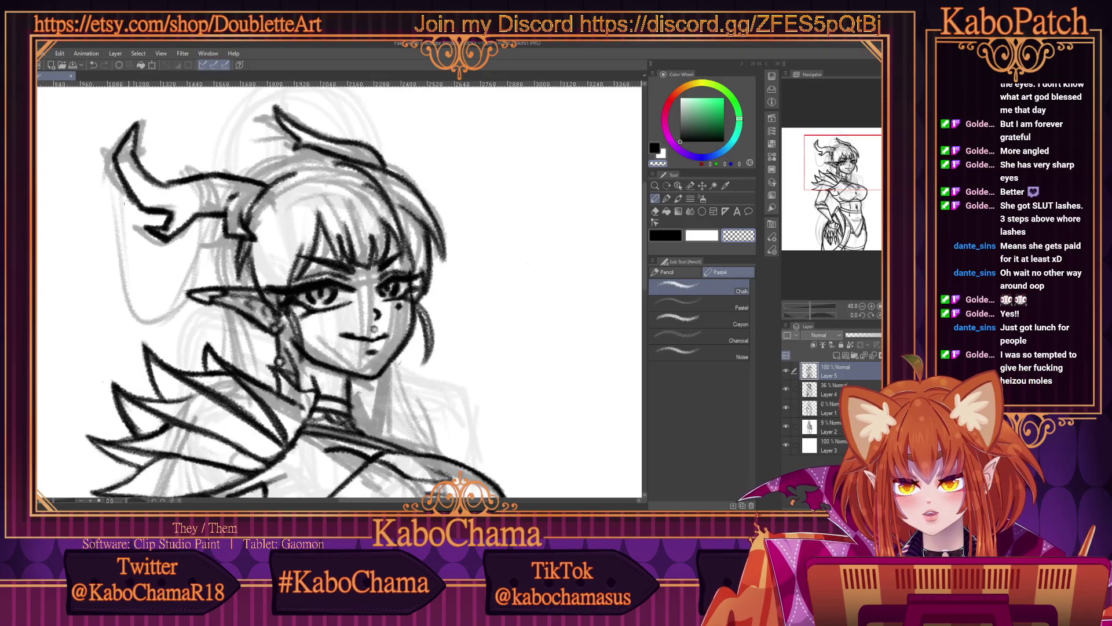
pyautogui.moveTo(124, 204)
pyautogui.mouseDown()
pyautogui.moveTo(129, 185)
pyautogui.moveTo(105, 137)
pyautogui.mouseUp()
pyautogui.moveTo(174, 215)
pyautogui.mouseDown()
pyautogui.moveTo(151, 229)
pyautogui.moveTo(189, 229)
pyautogui.moveTo(171, 244)
pyautogui.moveTo(144, 230)
pyautogui.mouseUp()
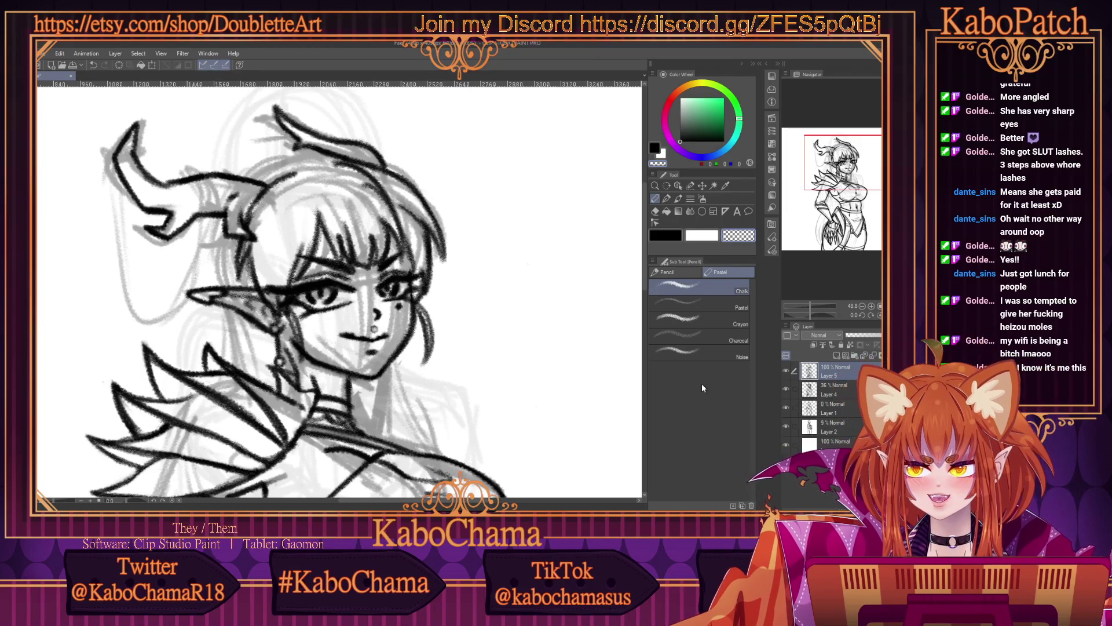
# Outline the crown of the head between the two horns in black and clean its ends with the transparent colour.
pyautogui.click(660, 236)
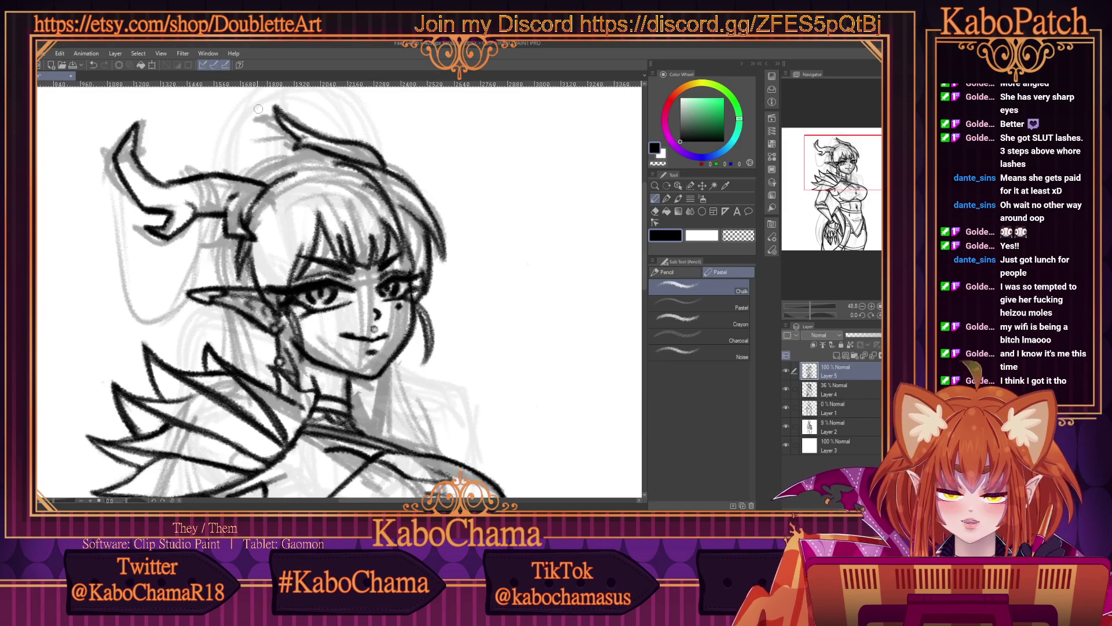
pyautogui.moveTo(310, 152); pyautogui.dragTo(245, 174)
pyautogui.moveTo(320, 151)
pyautogui.mouseDown()
pyautogui.moveTo(355, 158)
pyautogui.moveTo(237, 176)
pyautogui.mouseUp()
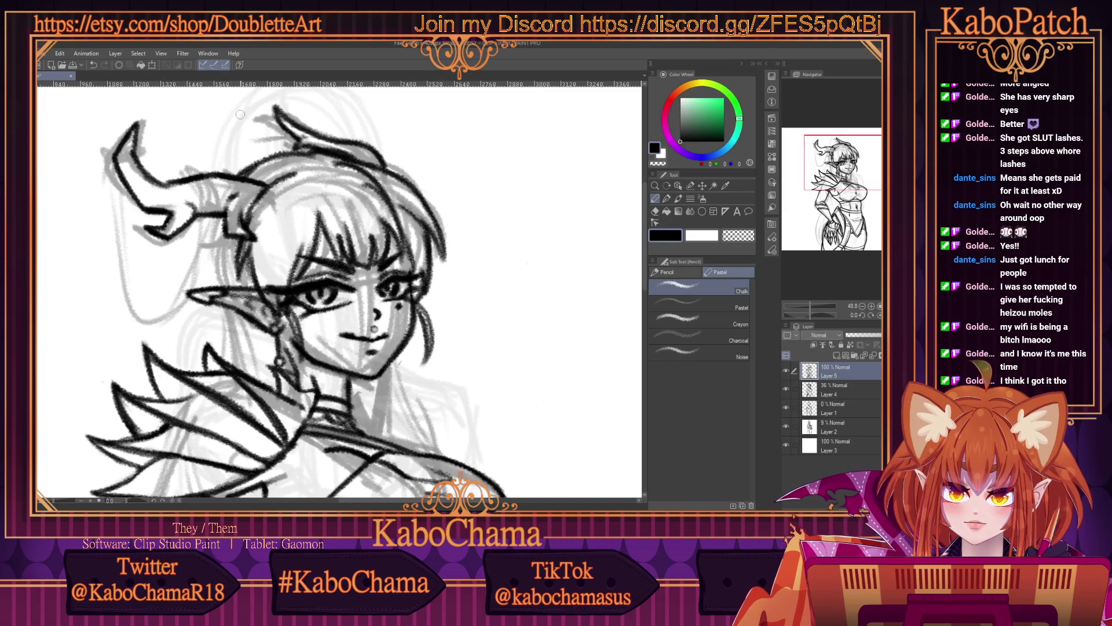
pyautogui.press('c')
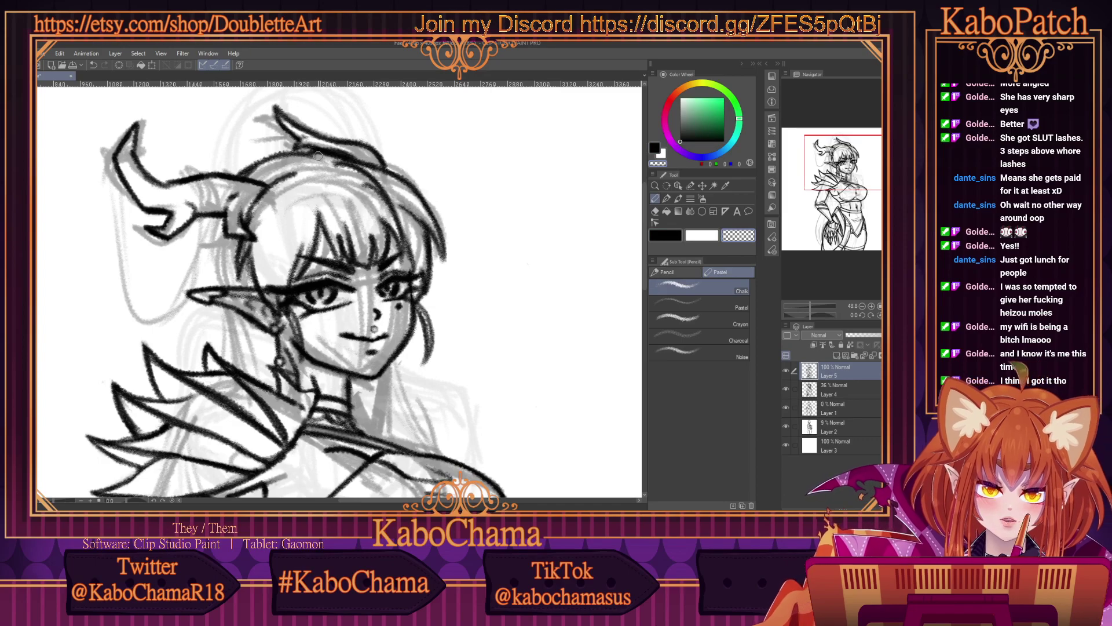
pyautogui.moveTo(318, 155); pyautogui.dragTo(357, 165)
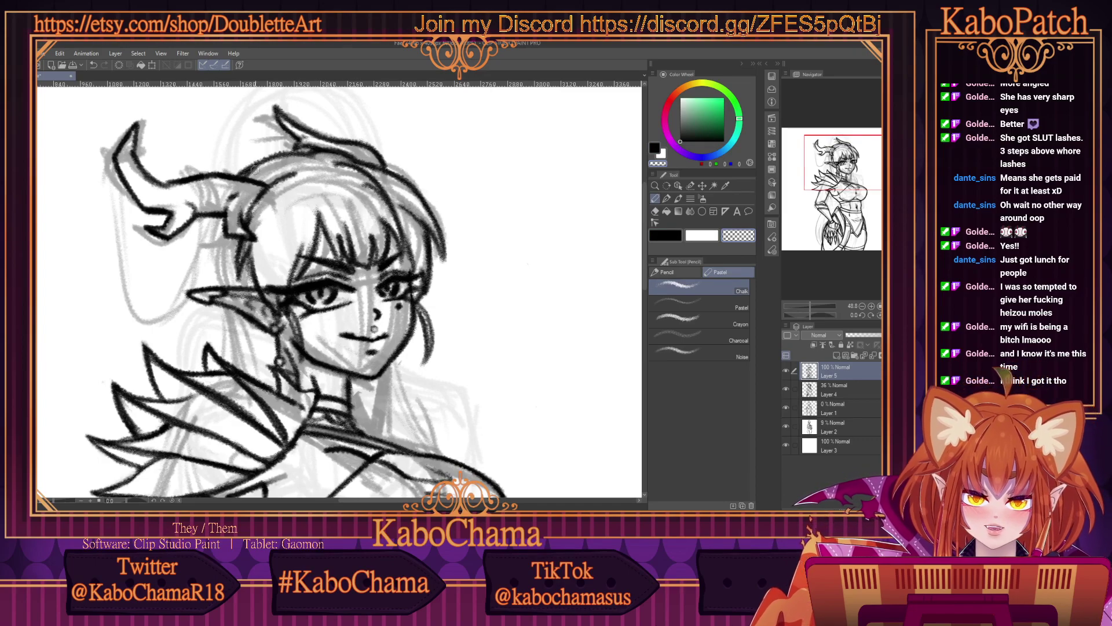
pyautogui.moveTo(255, 169); pyautogui.dragTo(242, 178)
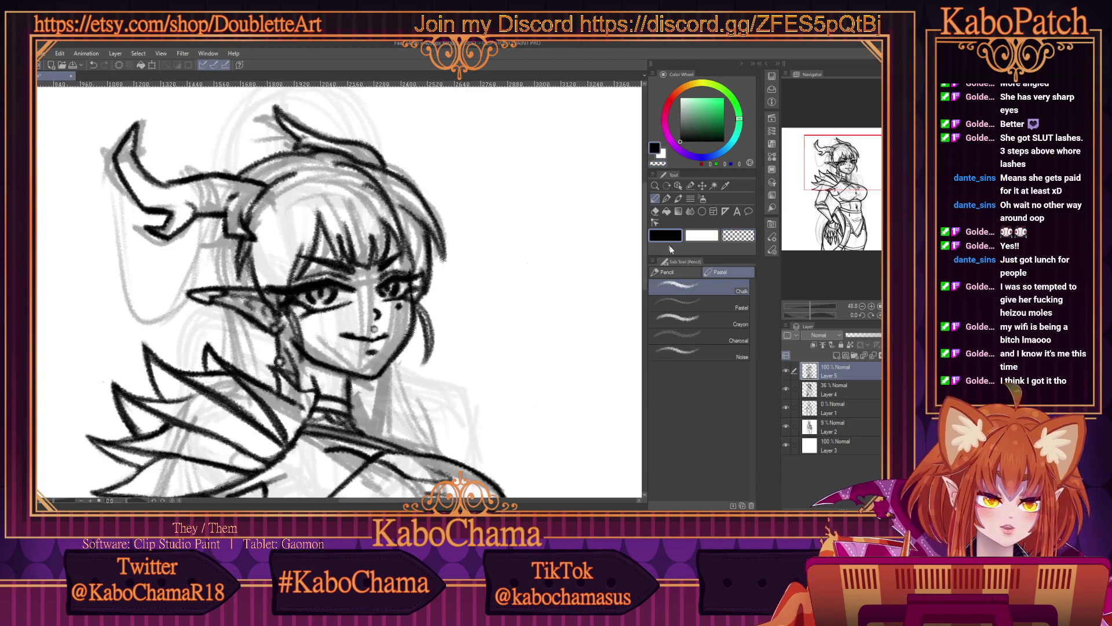
# Try a black back-hair strand running from below the near horn to the ear, then undo it.
pyautogui.scroll(-3, 181, 249)
pyautogui.scroll(-3, 180, 249)
pyautogui.scroll(2, 146, 331)
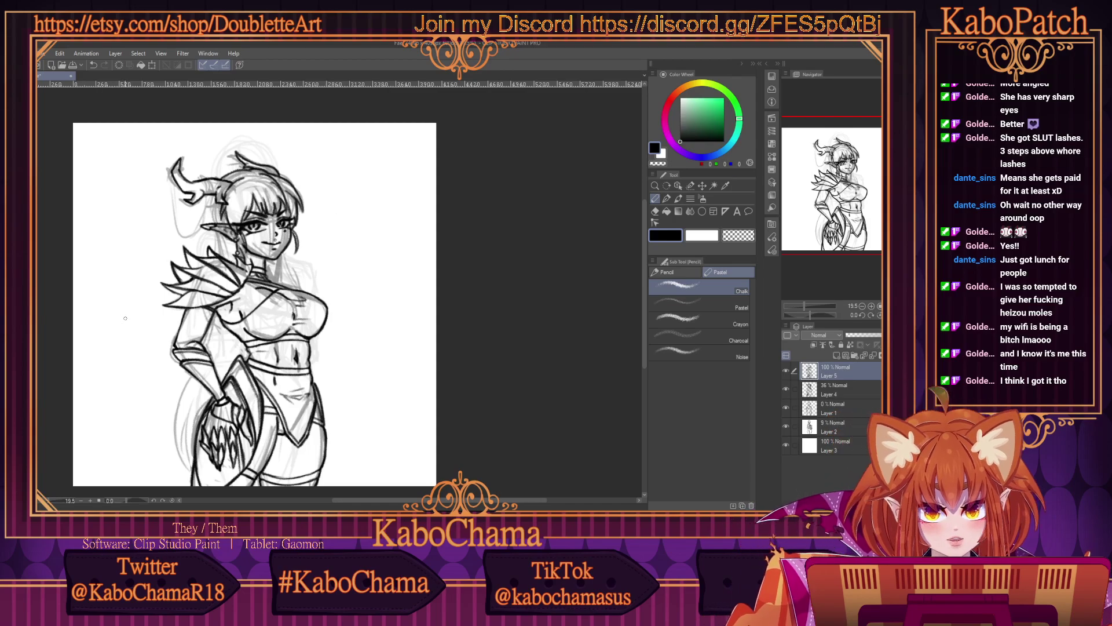
pyautogui.scroll(2, 196, 259)
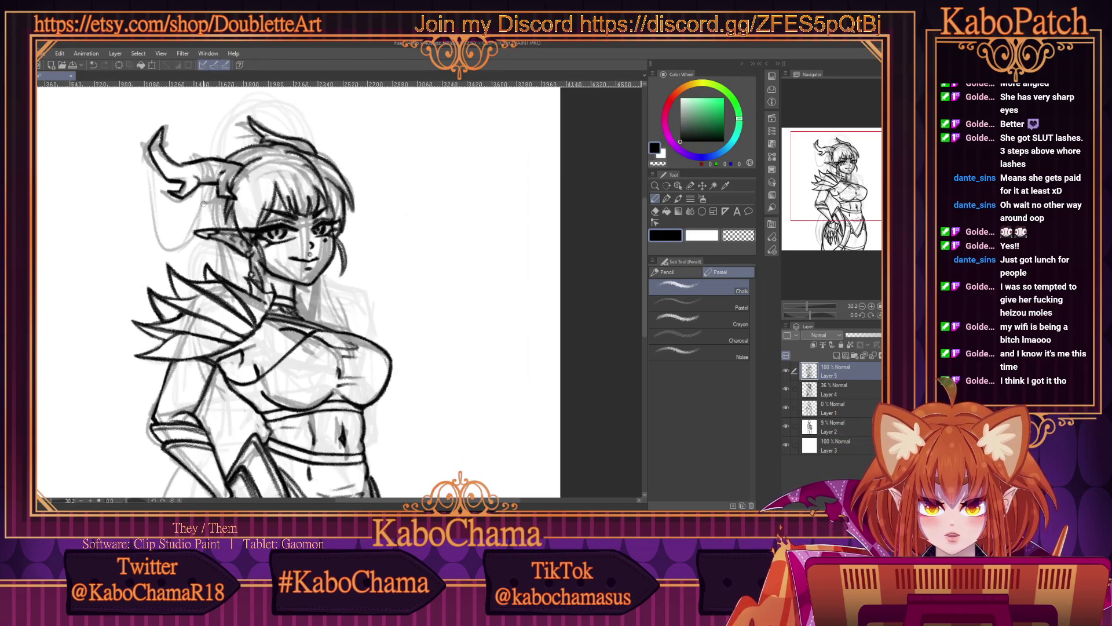
pyautogui.scroll(1, 199, 213)
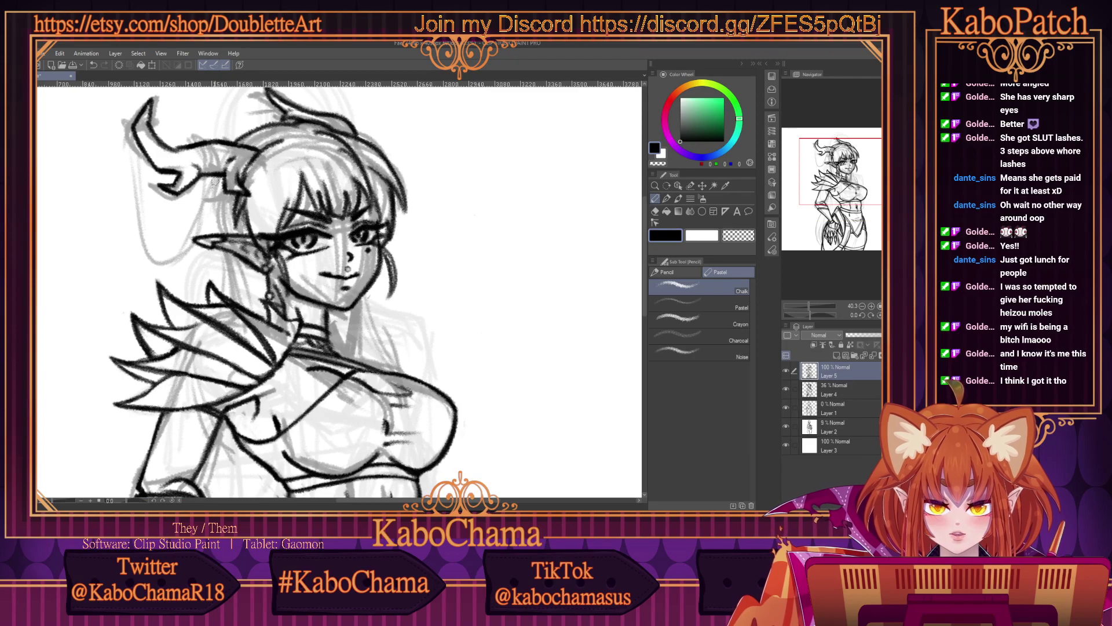
pyautogui.moveTo(213, 181); pyautogui.dragTo(200, 234)
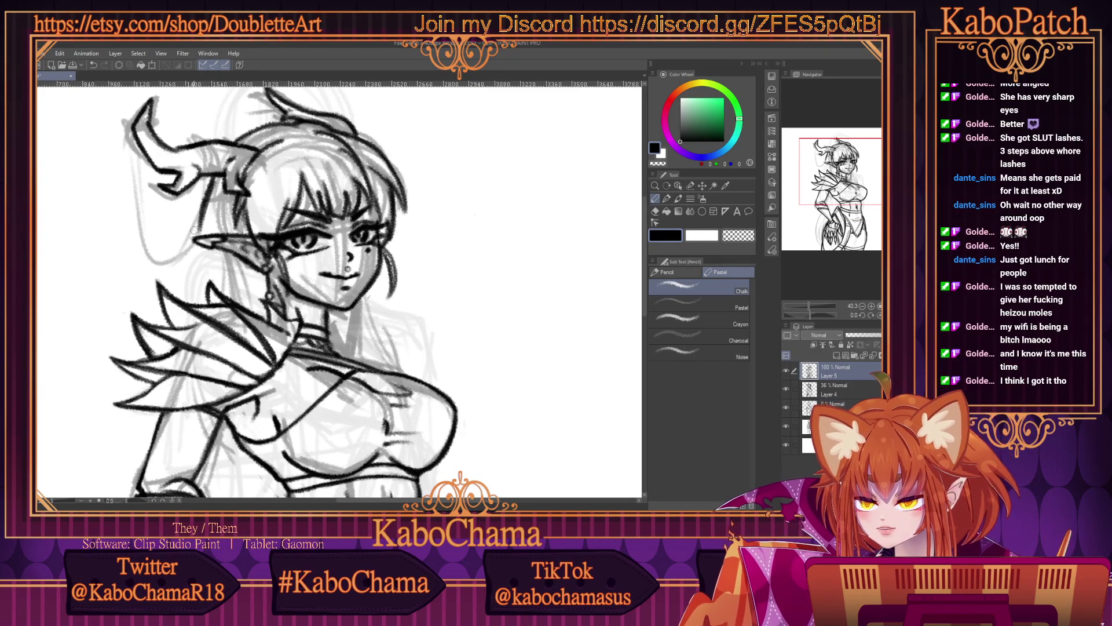
pyautogui.hotkey('ctrl', 'z')
pyautogui.hotkey('ctrl', 'z')
pyautogui.hotkey('ctrl', 'z')
pyautogui.hotkey('ctrl', 'z')
pyautogui.hotkey('ctrl', 'z')
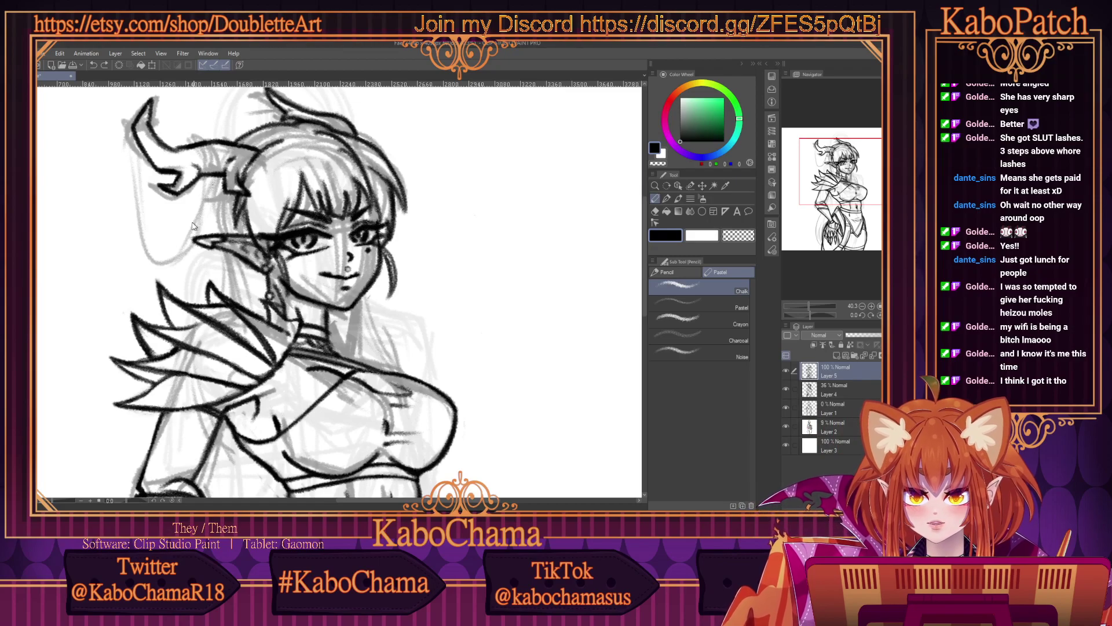
# Draw a short back-hair line from the near horn to the ear and a long strand sweeping from the shoulder spikes past the arm.
pyautogui.moveTo(212, 179)
pyautogui.mouseDown()
pyautogui.moveTo(192, 305)
pyautogui.moveTo(206, 200)
pyautogui.moveTo(202, 215)
pyautogui.mouseUp()
pyautogui.scroll(-2, 197, 162)
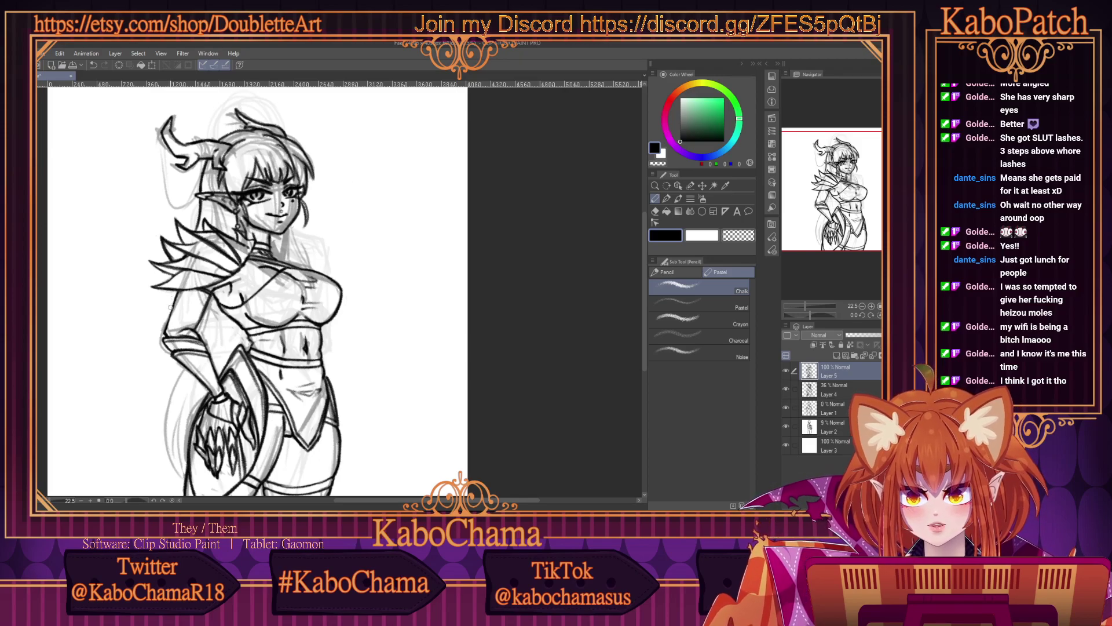
pyautogui.scroll(1, 175, 262)
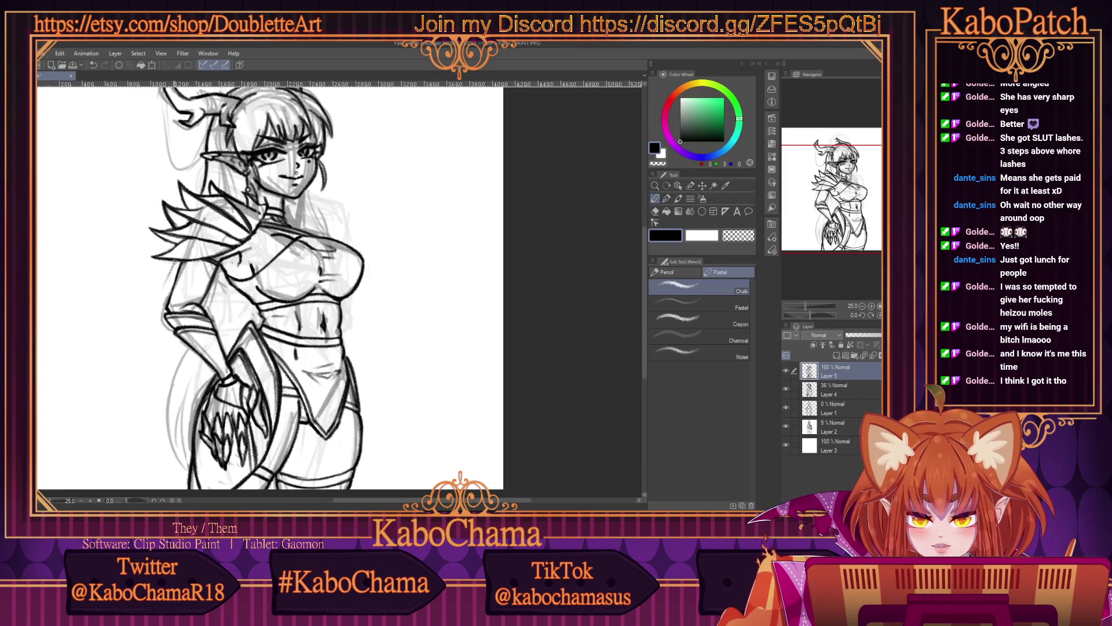
pyautogui.moveTo(173, 262); pyautogui.dragTo(116, 397)
pyautogui.scroll(-3, 133, 257)
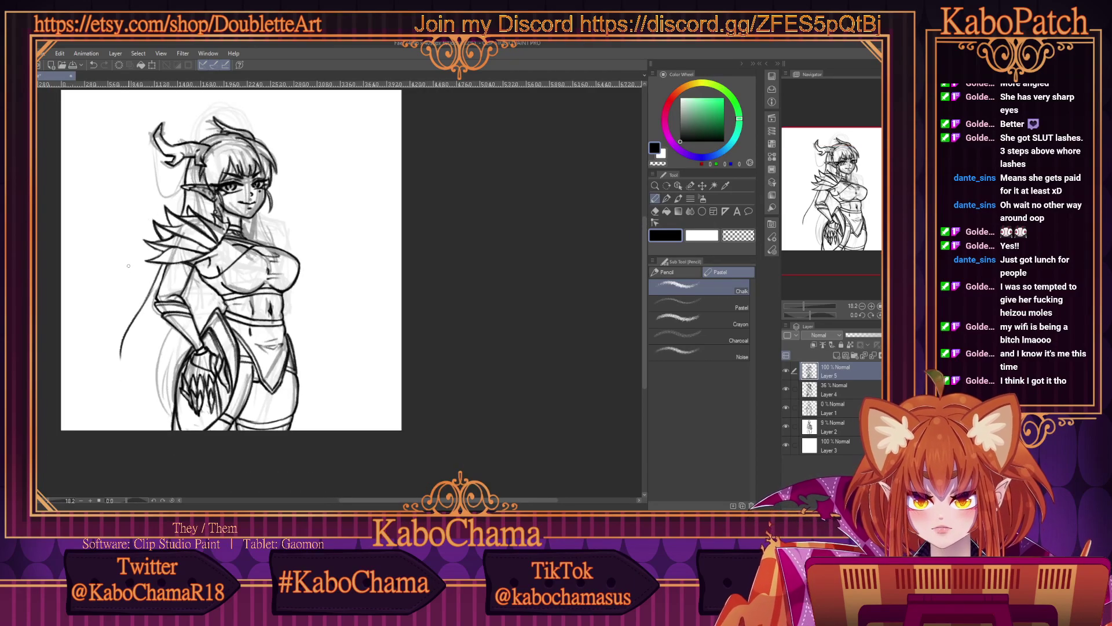
pyautogui.scroll(1, 105, 215)
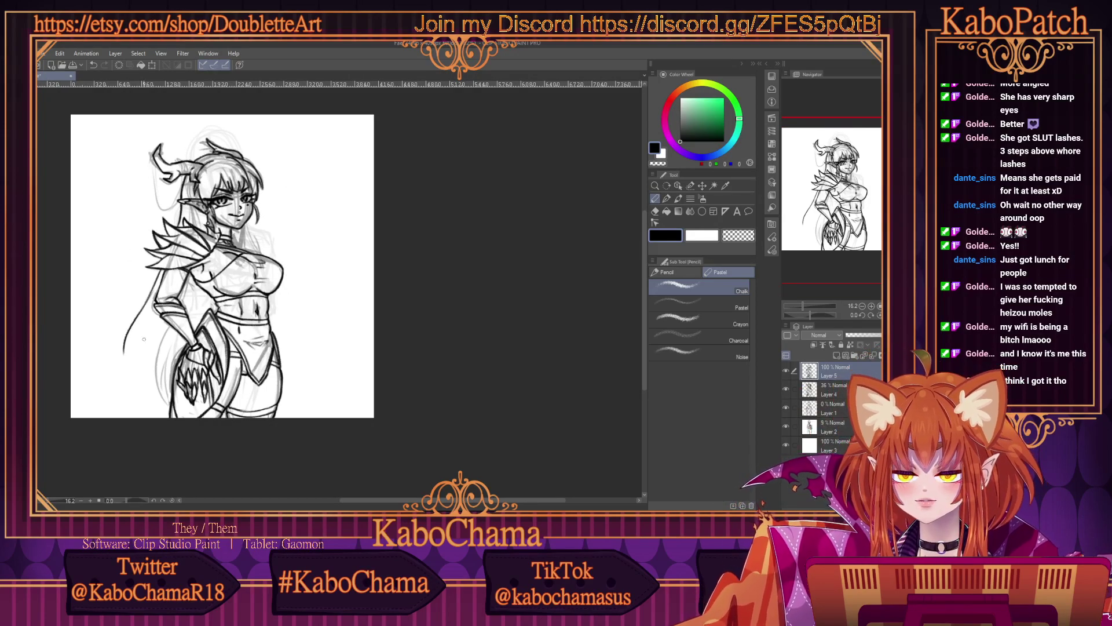
# Extend the long outer back-hair strand in black to a curved tip below the forearm and draw its inner edge.
pyautogui.scroll(4, 144, 339)
pyautogui.moveTo(122, 332)
pyautogui.mouseDown()
pyautogui.moveTo(118, 391)
pyautogui.moveTo(119, 368)
pyautogui.mouseUp()
pyautogui.moveTo(128, 408); pyautogui.dragTo(136, 317)
pyautogui.moveTo(125, 388); pyautogui.dragTo(152, 294)
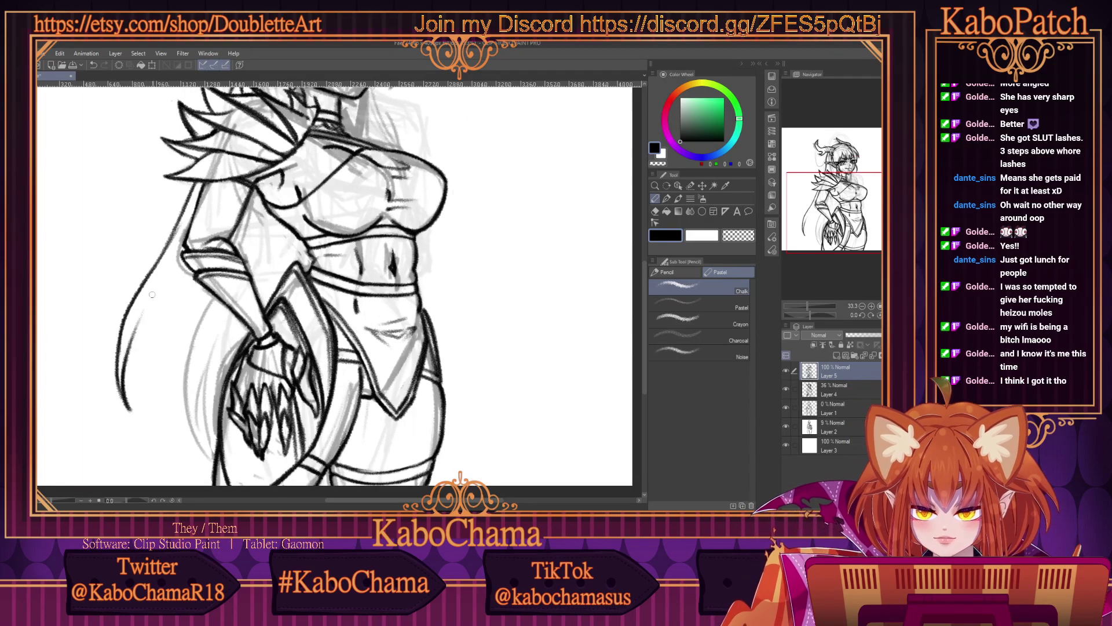
pyautogui.moveTo(132, 354)
pyautogui.mouseDown()
pyautogui.moveTo(137, 320)
pyautogui.moveTo(167, 273)
pyautogui.mouseUp()
pyautogui.moveTo(137, 316)
pyautogui.mouseDown()
pyautogui.moveTo(174, 264)
pyautogui.moveTo(144, 370)
pyautogui.mouseUp()
pyautogui.moveTo(168, 277); pyautogui.dragTo(137, 414)
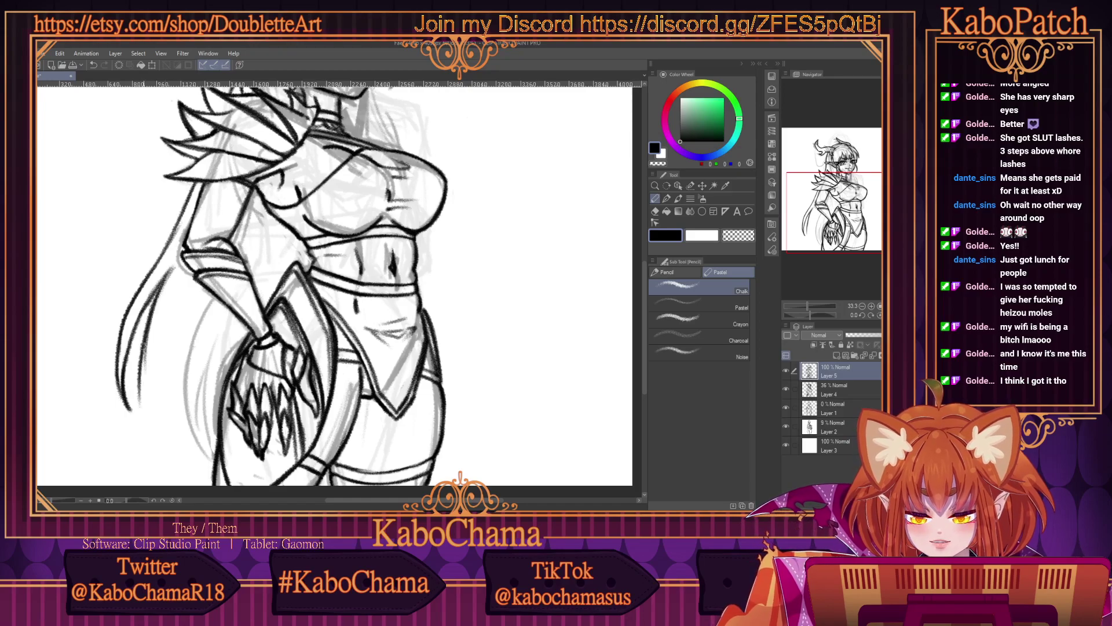
# Draw the lower back-hair strands in black, sweeping behind the clawed hand to pointed tips at the canvas's bottom edge.
pyautogui.moveTo(144, 346); pyautogui.dragTo(138, 429)
pyautogui.scroll(-3, 132, 297)
pyautogui.scroll(3, 132, 298)
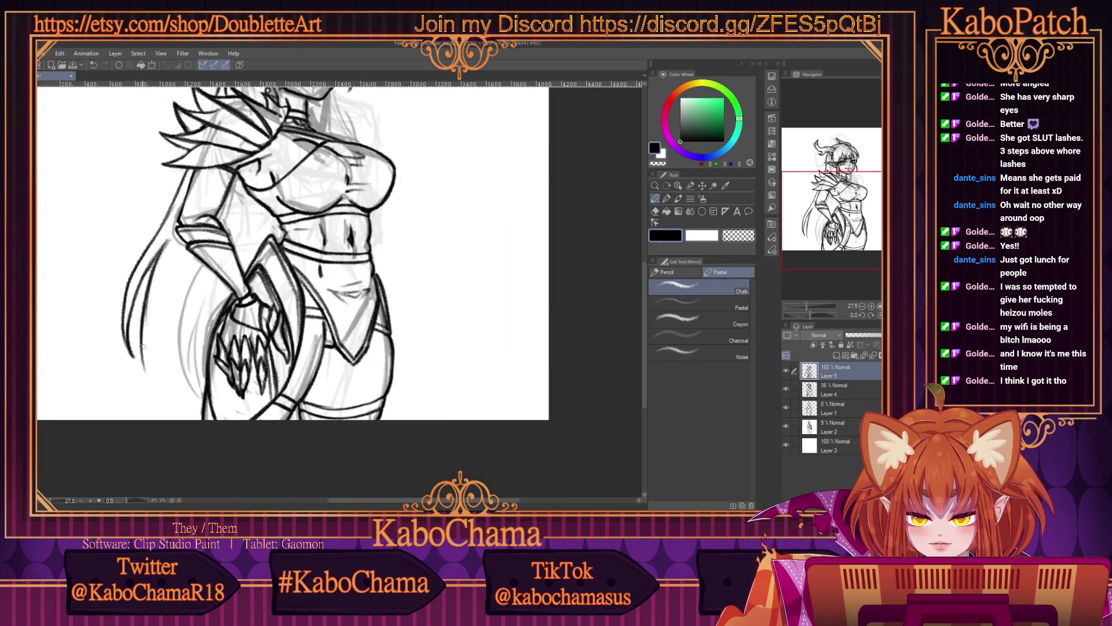
pyautogui.moveTo(143, 348); pyautogui.dragTo(169, 407)
pyautogui.moveTo(155, 362); pyautogui.dragTo(171, 410)
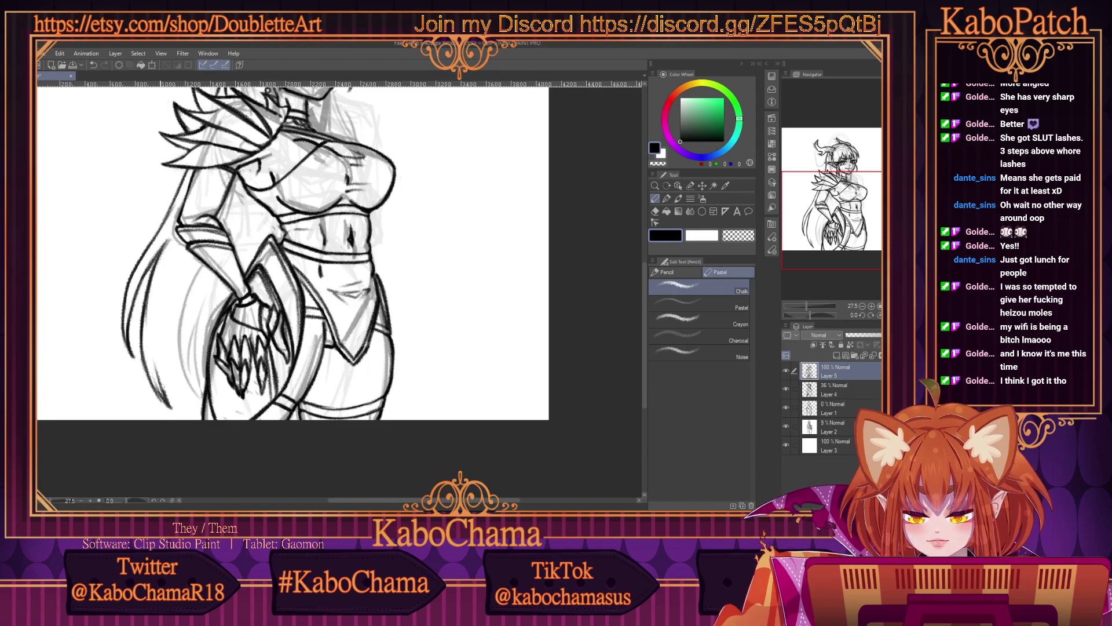
pyautogui.moveTo(154, 330)
pyautogui.mouseDown()
pyautogui.moveTo(165, 394)
pyautogui.moveTo(184, 413)
pyautogui.mouseUp()
pyautogui.moveTo(172, 362)
pyautogui.mouseDown()
pyautogui.moveTo(187, 416)
pyautogui.moveTo(184, 402)
pyautogui.moveTo(196, 413)
pyautogui.mouseUp()
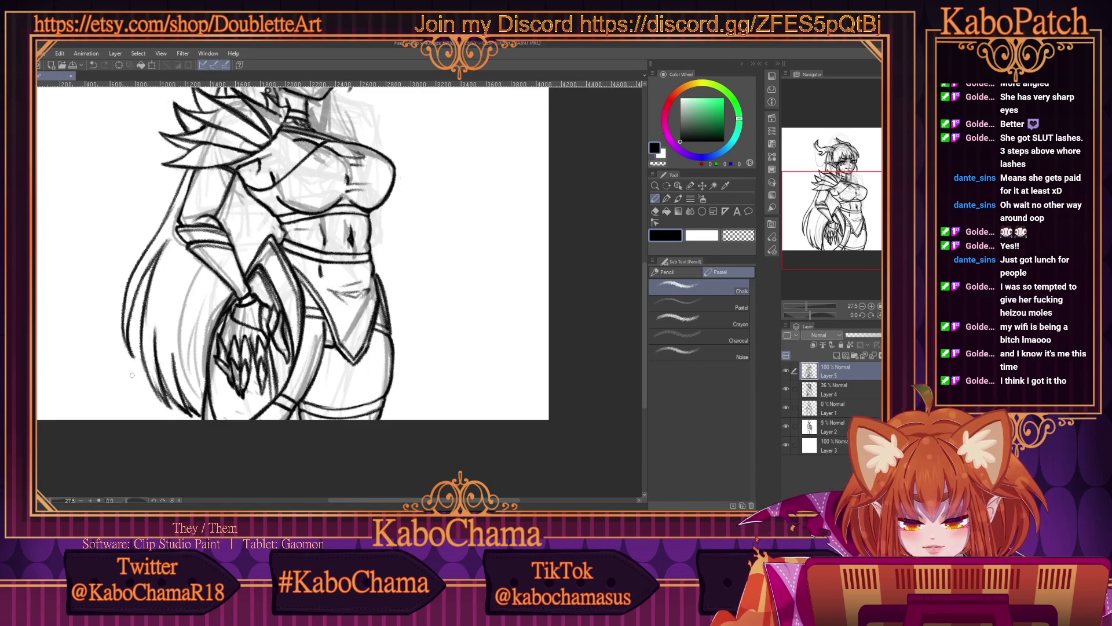
# Clean up the tips of the lower back-hair strands with the transparent colour and return to black.
pyautogui.hotkey('ctrl', '0')
pyautogui.scroll(3, 125, 382)
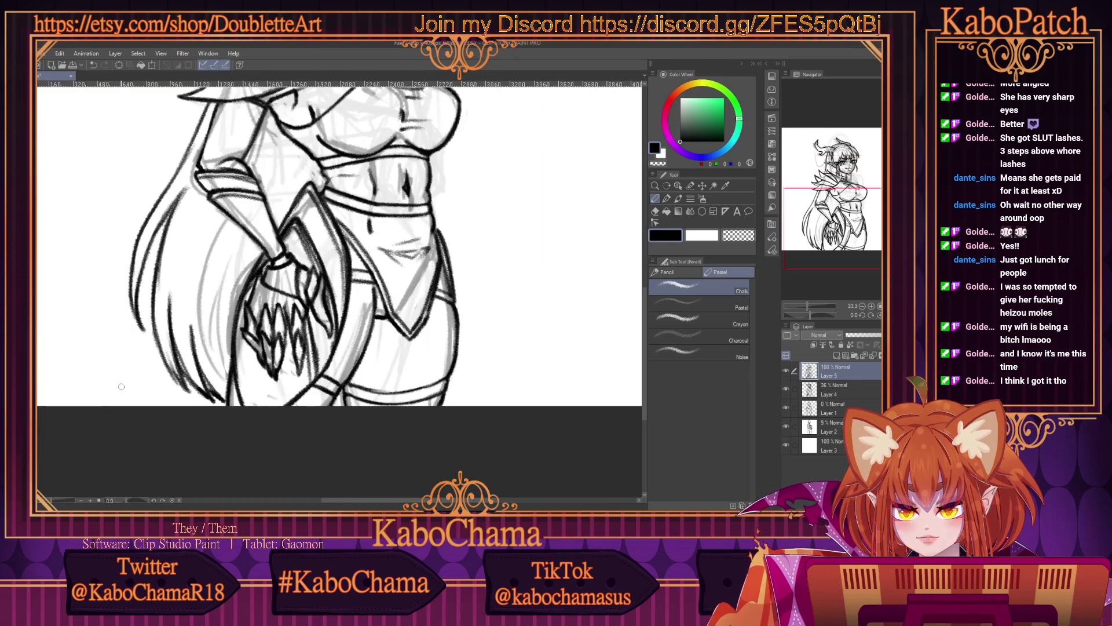
pyautogui.press('c')
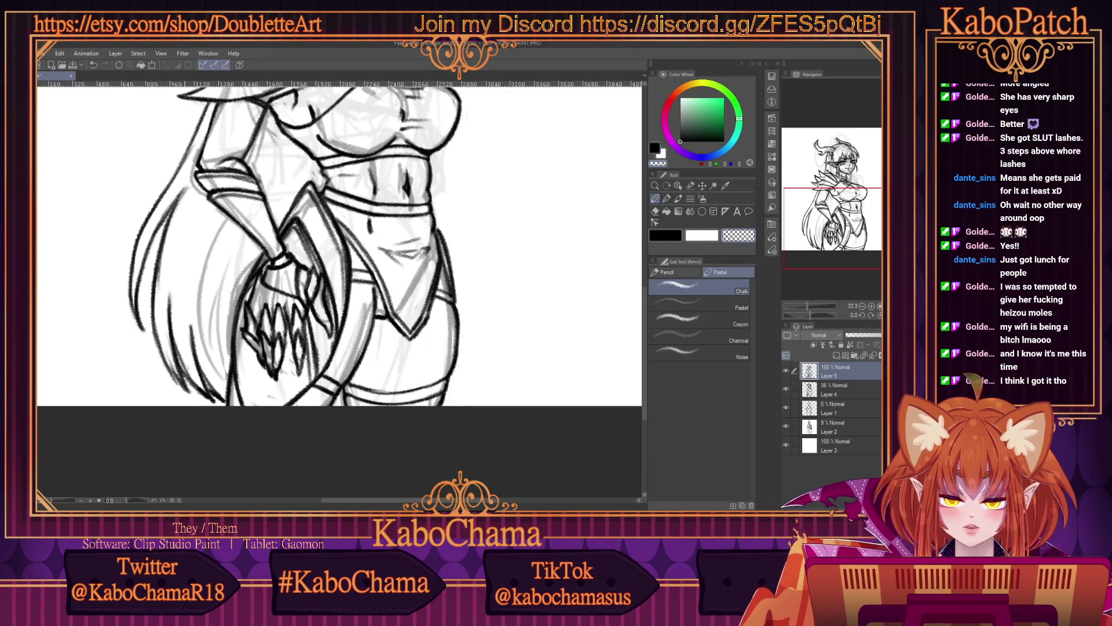
pyautogui.scroll(1, 199, 383)
pyautogui.moveTo(199, 383); pyautogui.dragTo(177, 346)
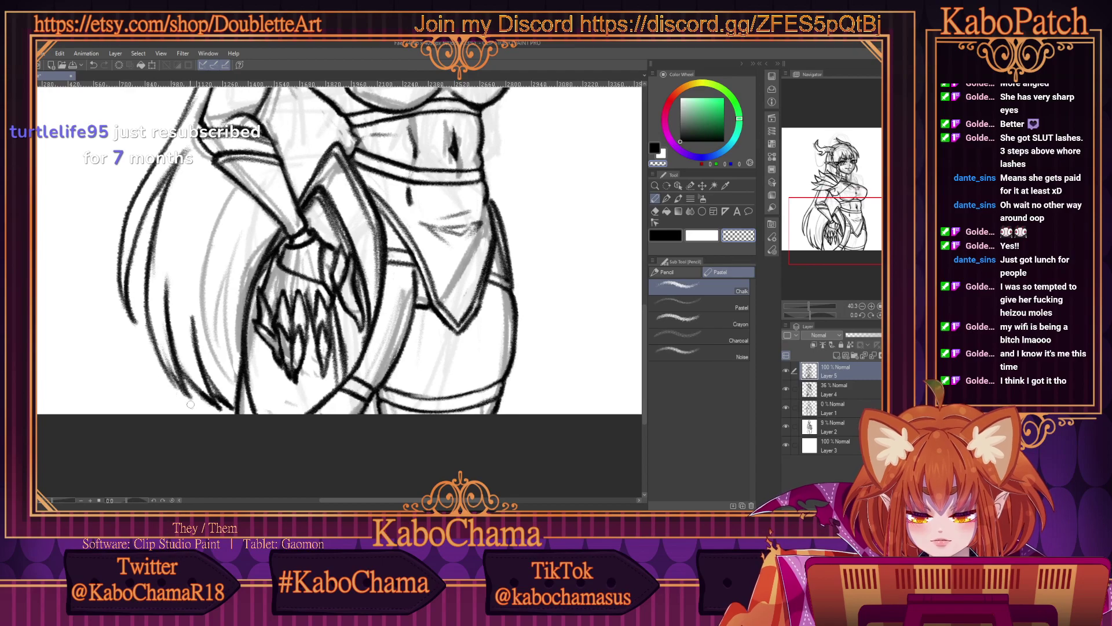
pyautogui.moveTo(167, 352)
pyautogui.mouseDown()
pyautogui.moveTo(185, 386)
pyautogui.moveTo(185, 355)
pyautogui.mouseUp()
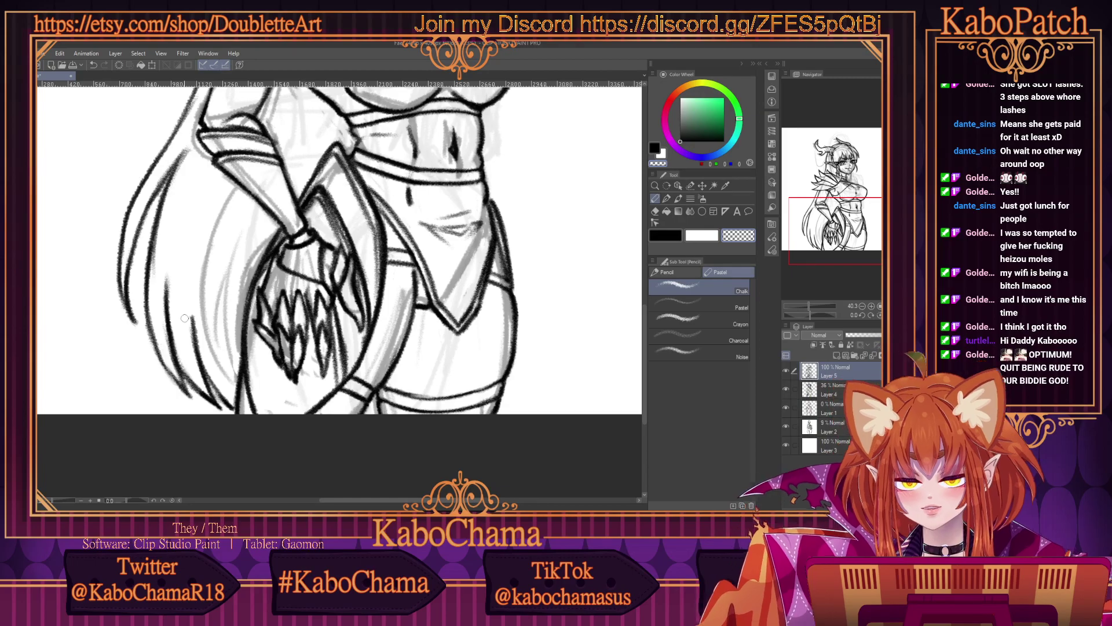
pyautogui.click(665, 235)
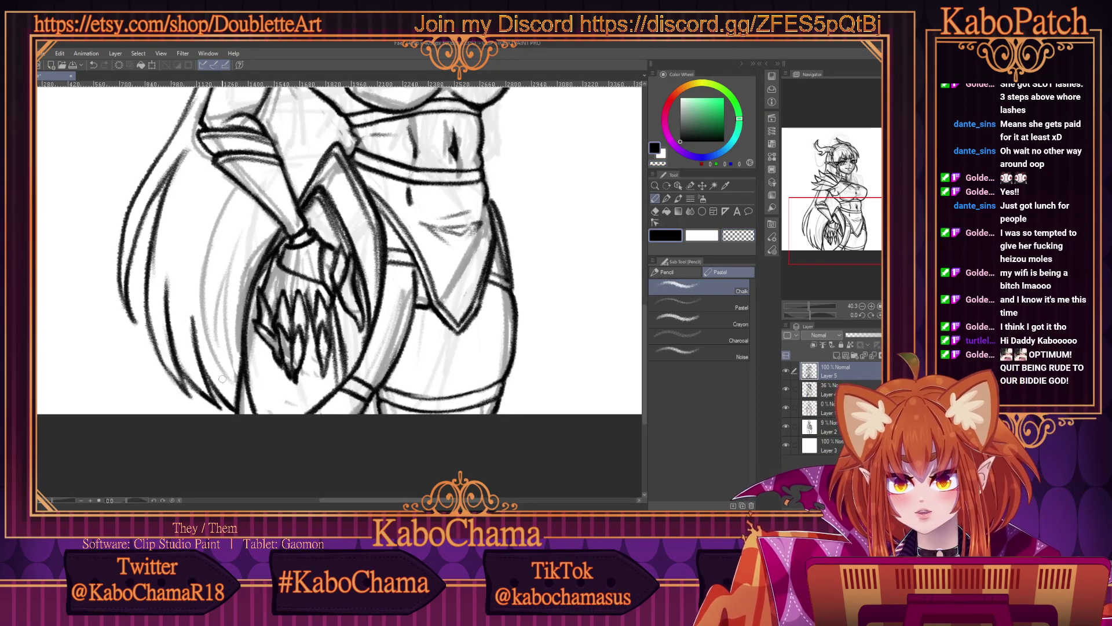
# Trim the outer back-hair strand's lines beside the forearm guard with the transparent colour.
pyautogui.scroll(-4, 229, 350)
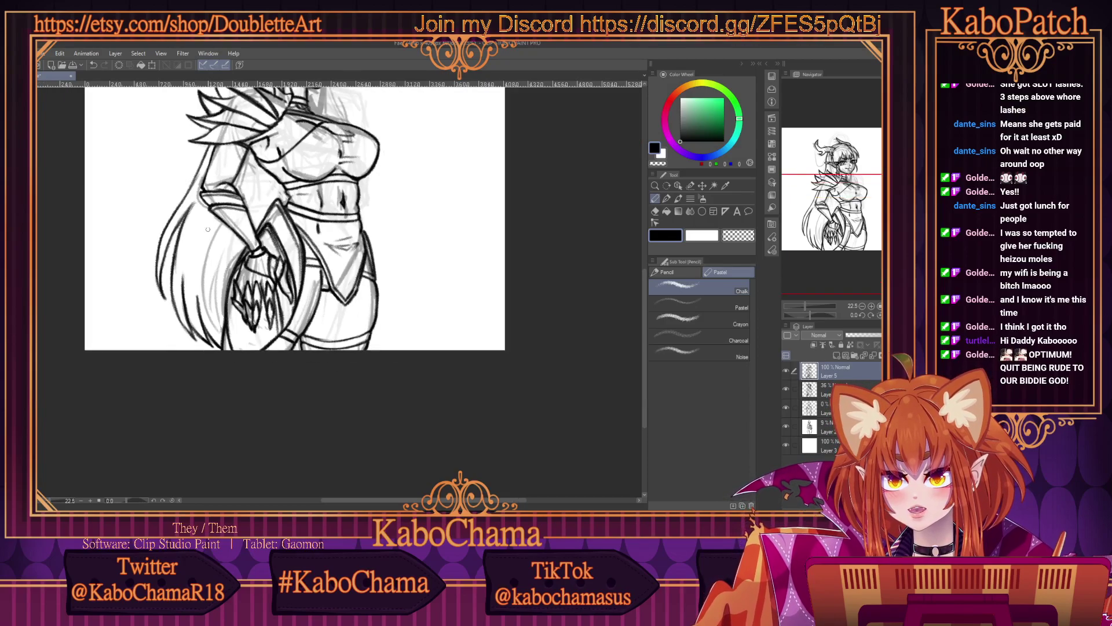
pyautogui.scroll(-1, 208, 230)
pyautogui.scroll(3, 247, 212)
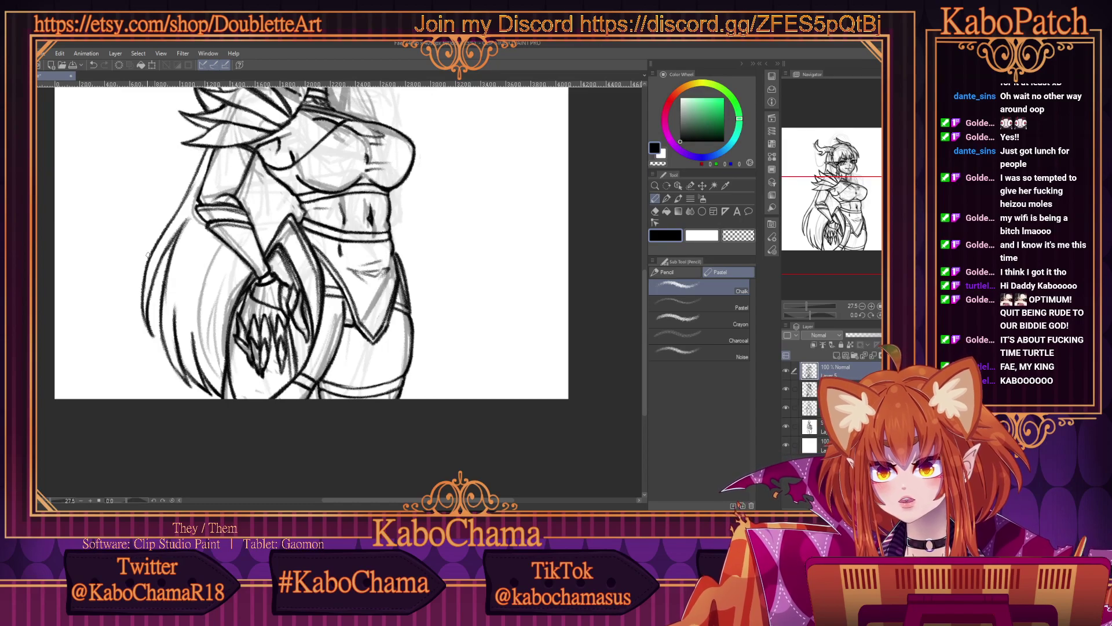
pyautogui.hotkey('ctrl', '+')
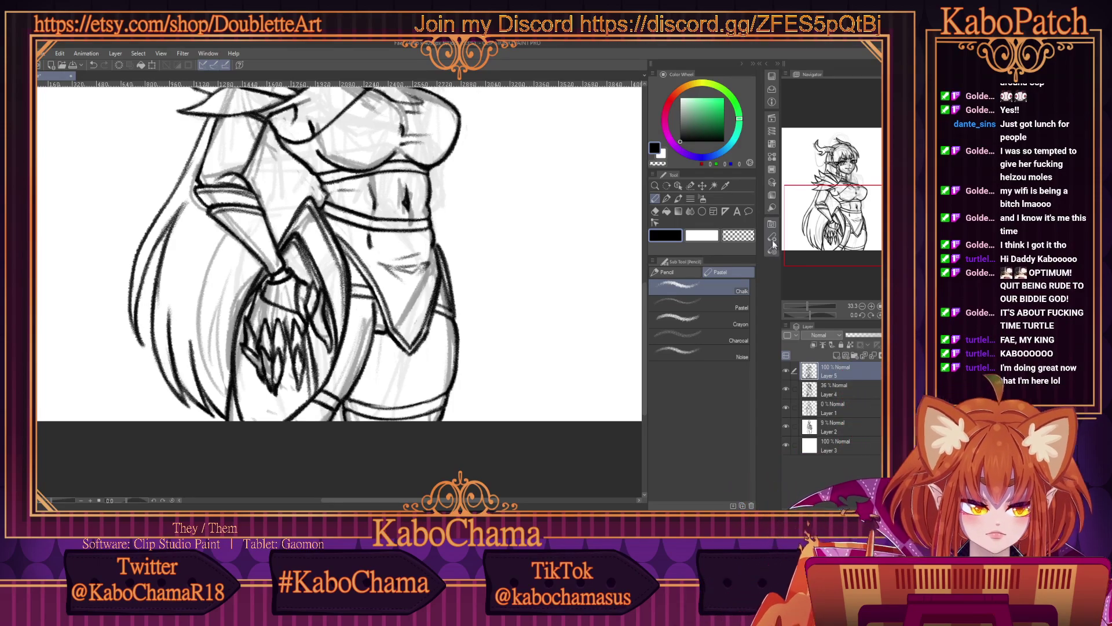
pyautogui.click(739, 235)
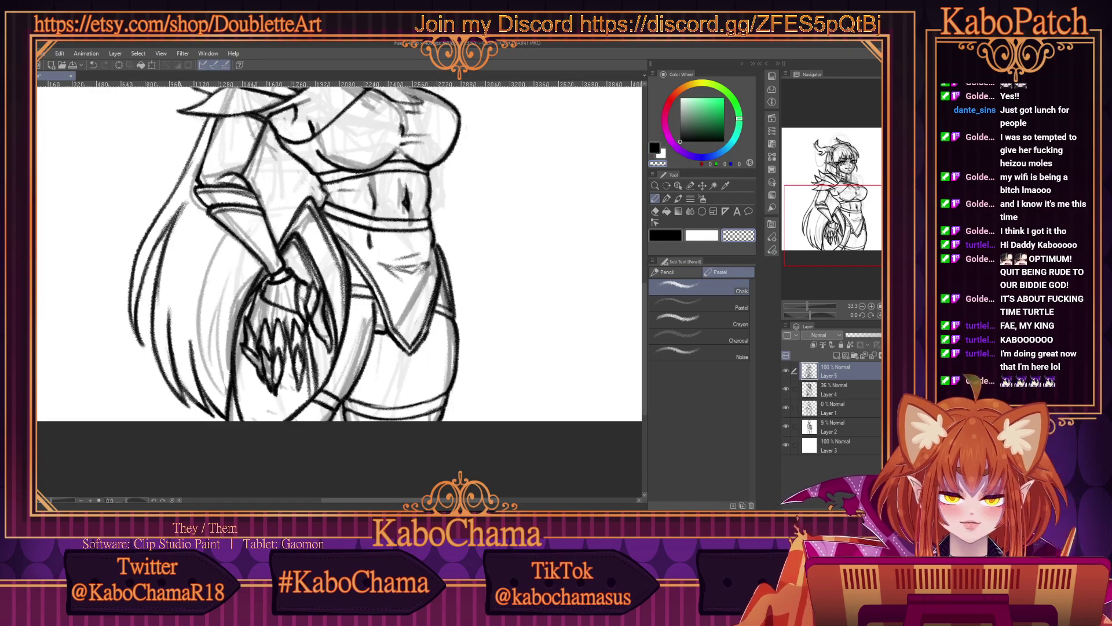
pyautogui.moveTo(162, 259); pyautogui.dragTo(159, 318)
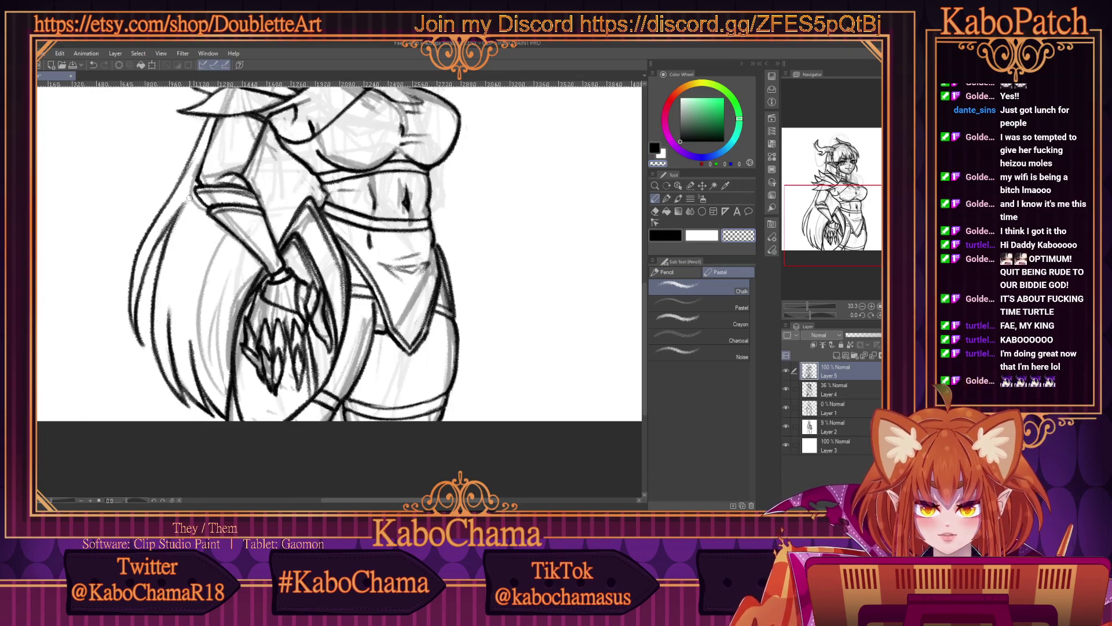
pyautogui.moveTo(189, 197); pyautogui.dragTo(173, 233)
# Examine the long back hair against the whole figure, then the head and horns up close.
pyautogui.scroll(-4, 146, 194)
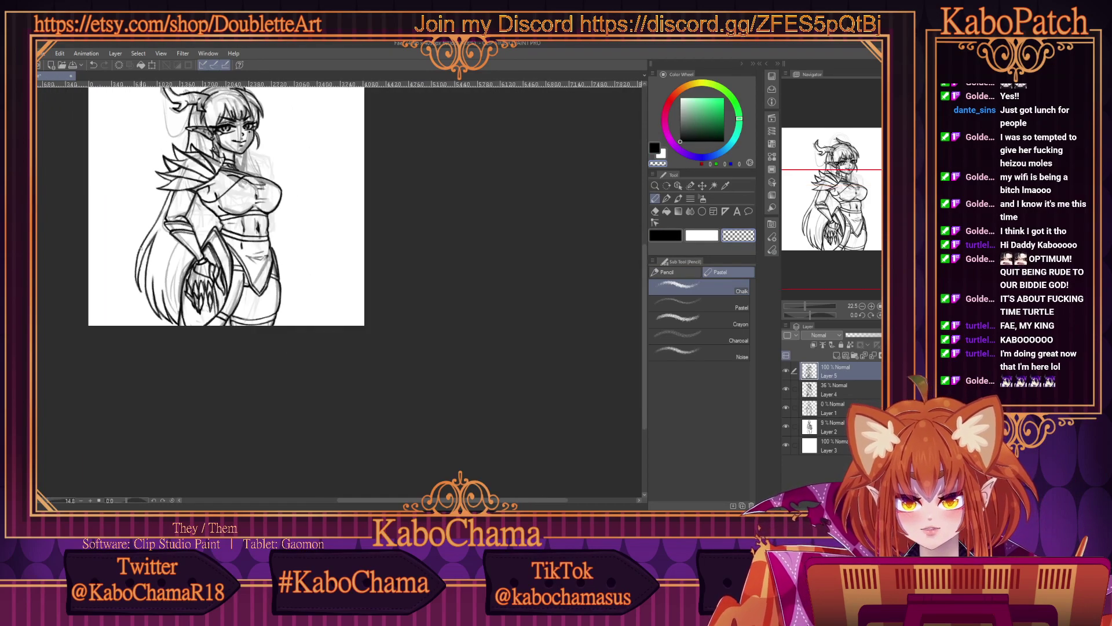
pyautogui.scroll(-2, 146, 214)
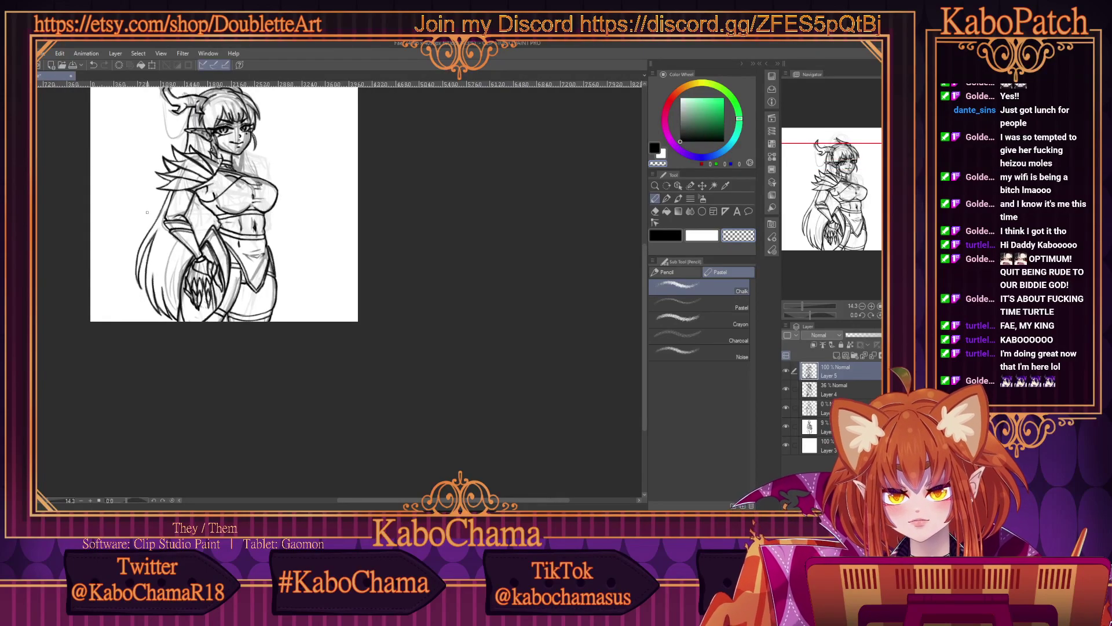
pyautogui.press('c')
pyautogui.scroll(1, 169, 173)
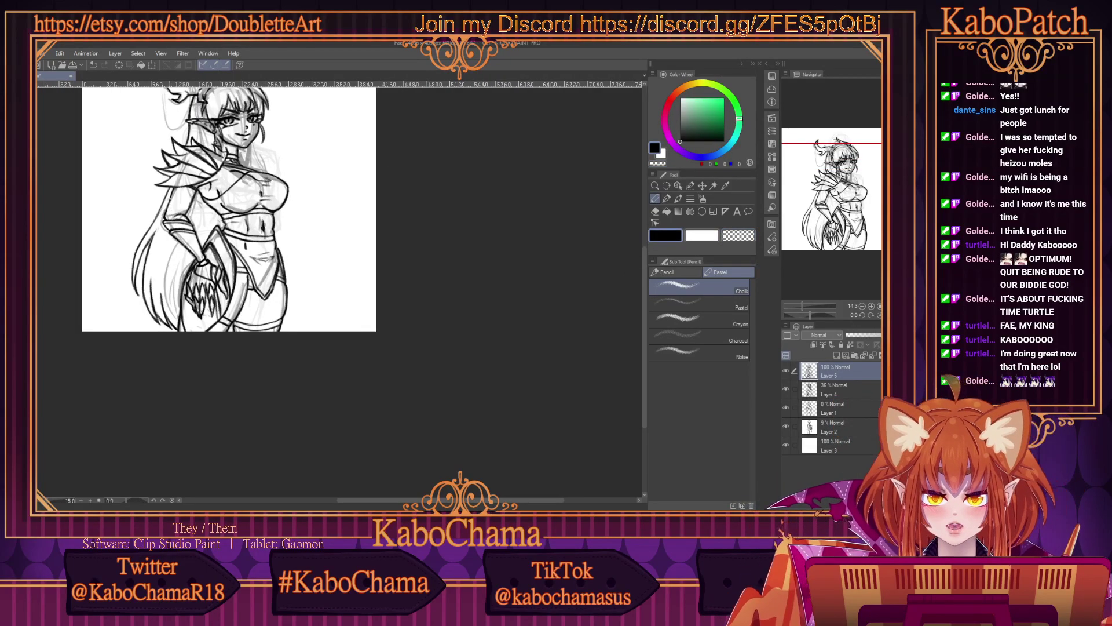
pyautogui.scroll(3, 156, 131)
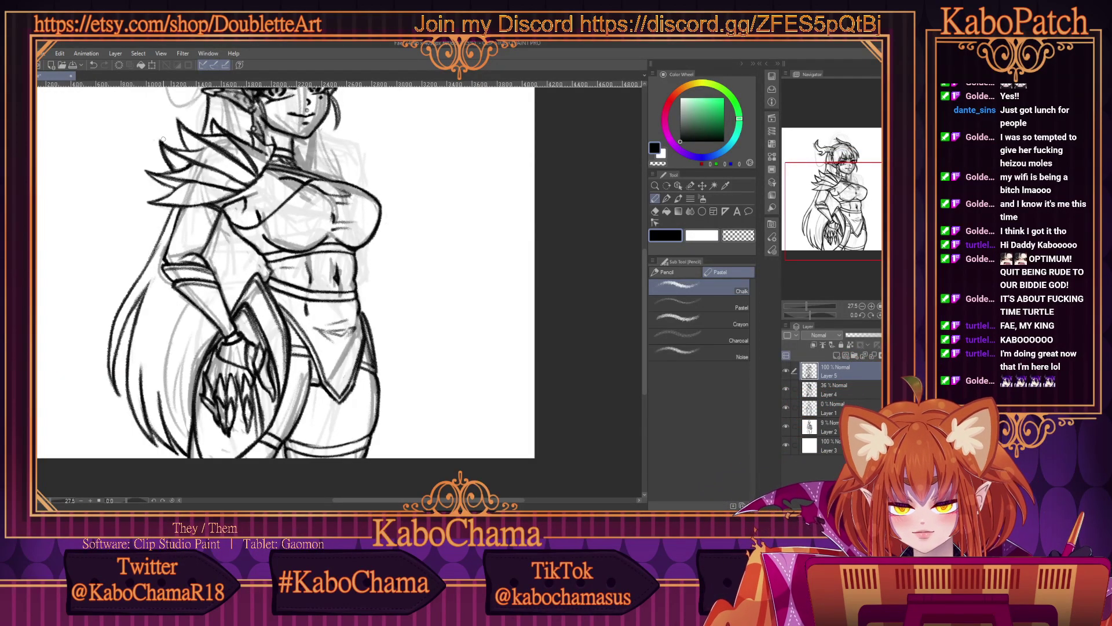
pyautogui.scroll(-1, 163, 140)
pyautogui.scroll(2, 163, 141)
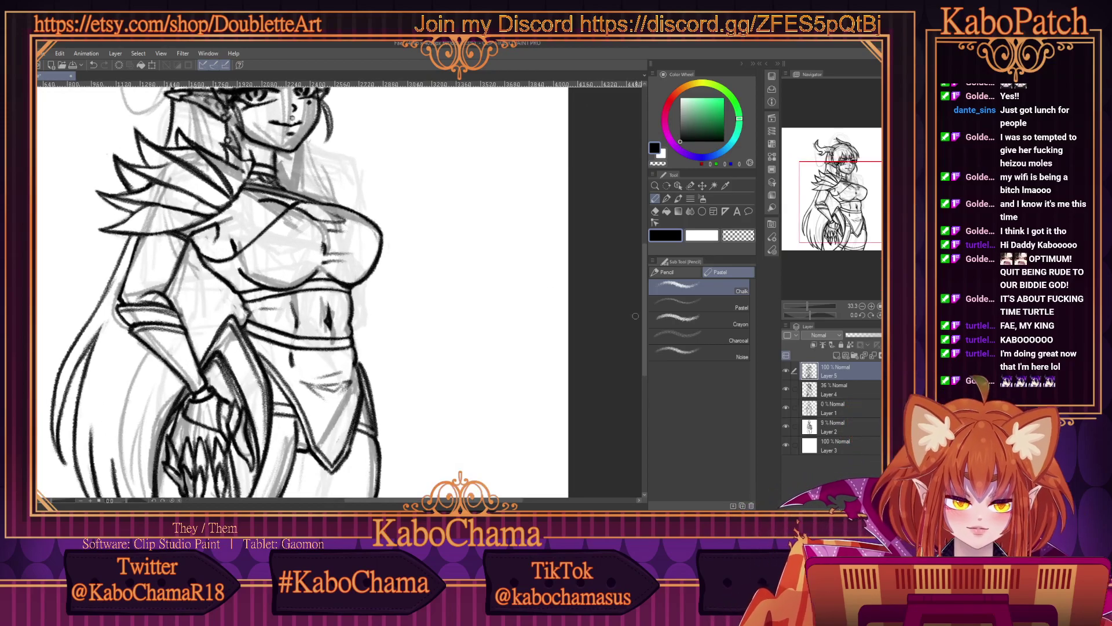
pyautogui.moveTo(644, 312); pyautogui.dragTo(641, 274)
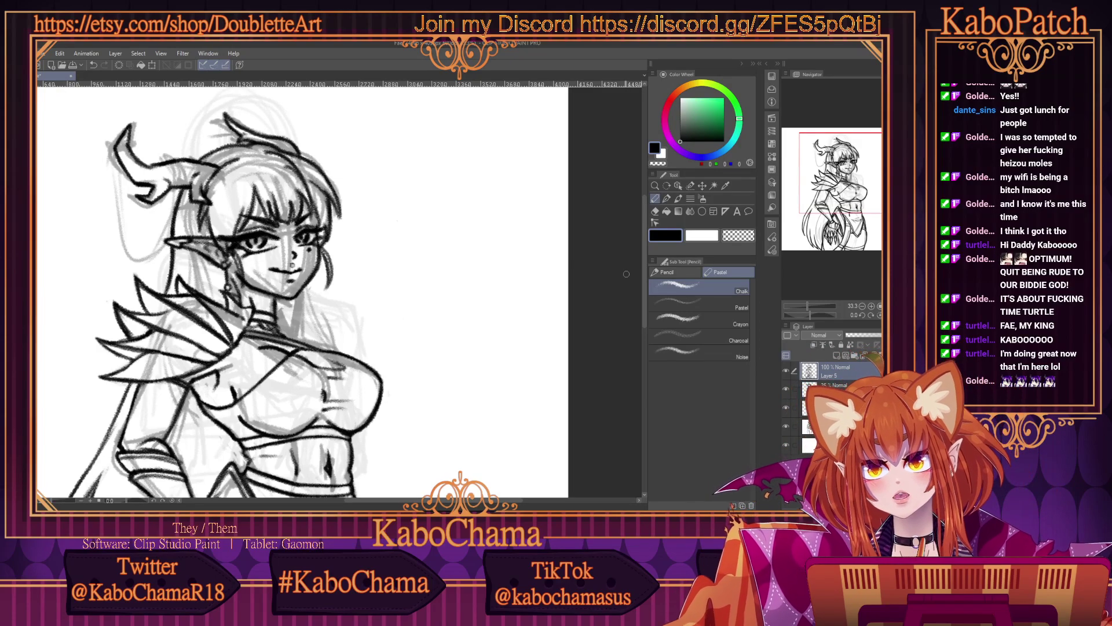
pyautogui.scroll(1, 148, 251)
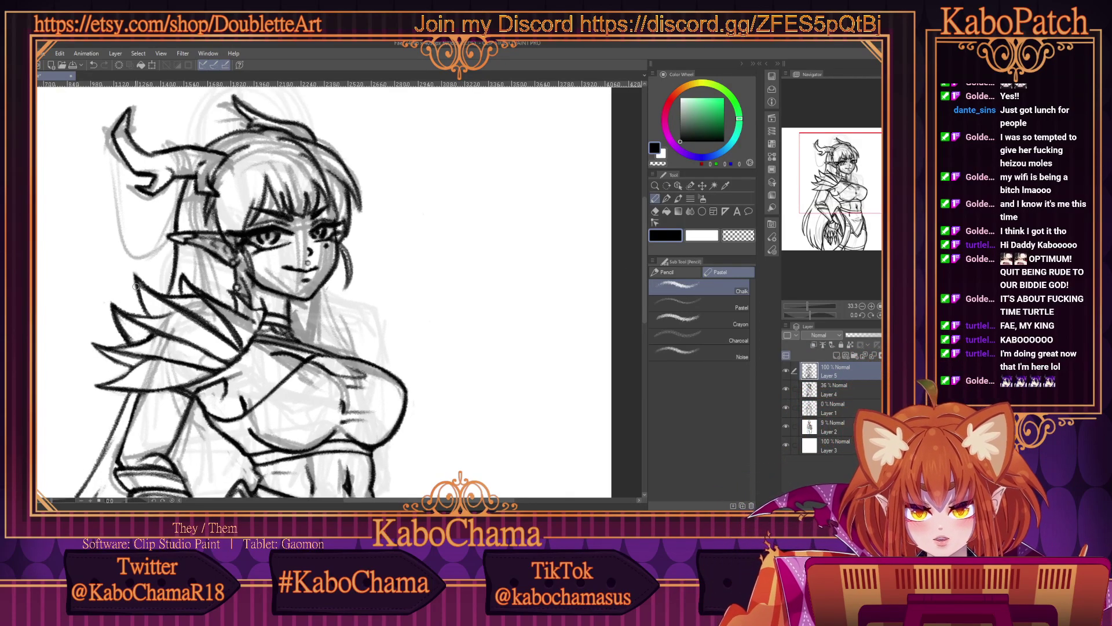
pyautogui.scroll(3, 301, 266)
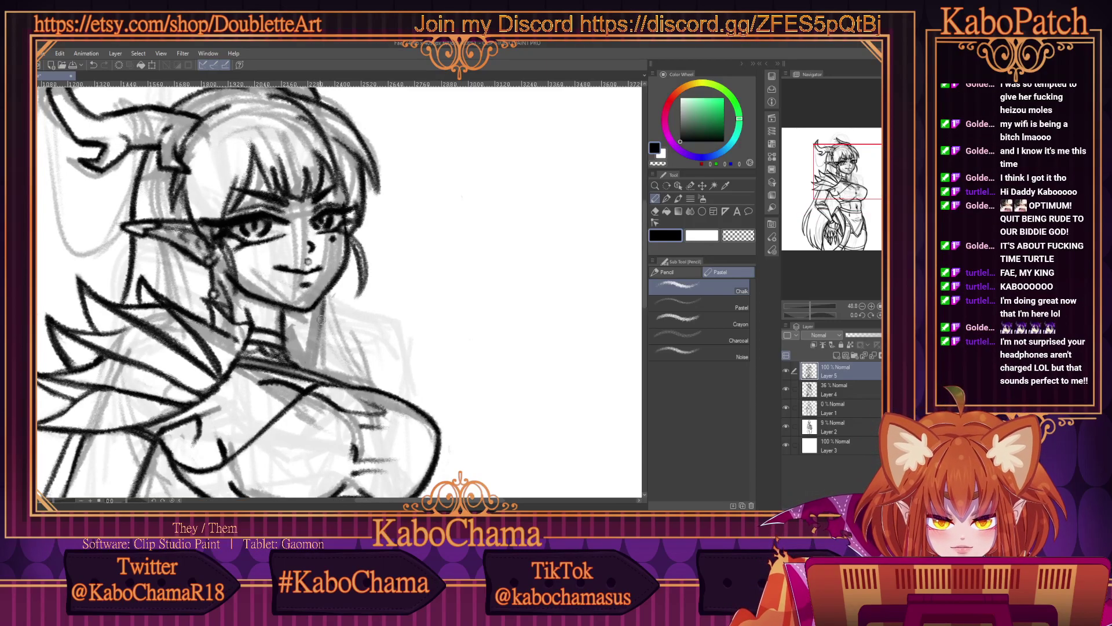
pyautogui.scroll(-4, 144, 171)
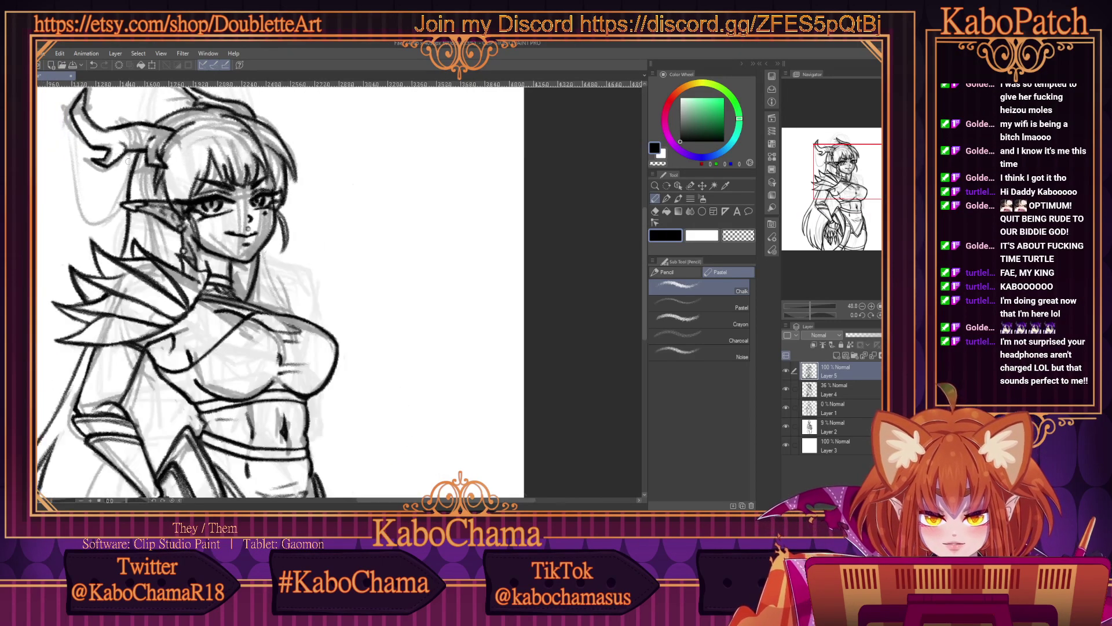
pyautogui.hscroll(-5, 339, 270)
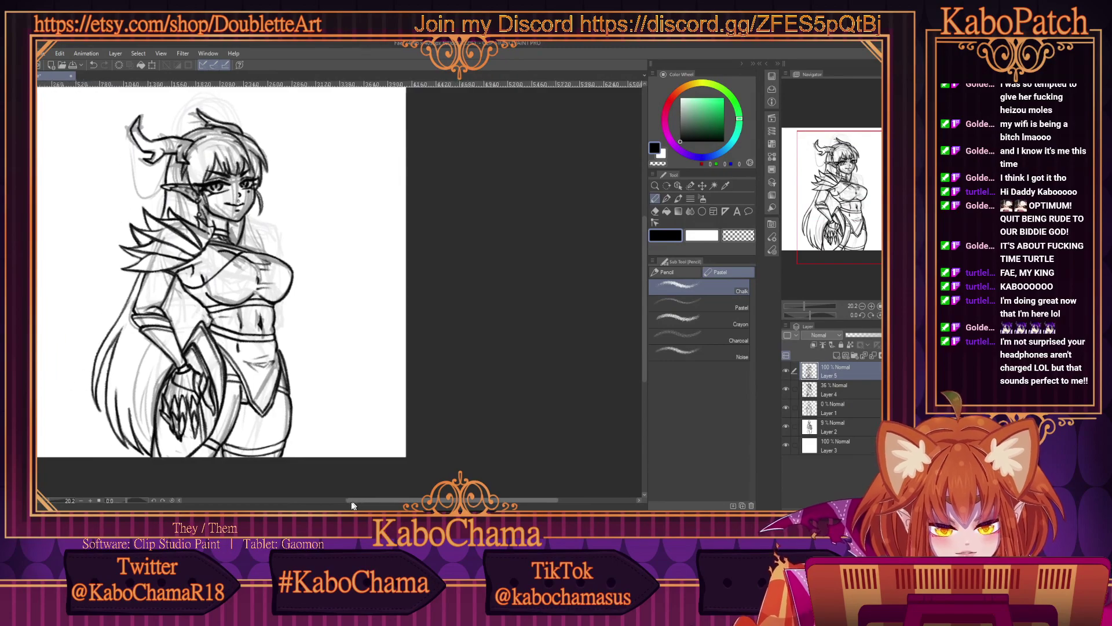
pyautogui.hscroll(-1, 396, 401)
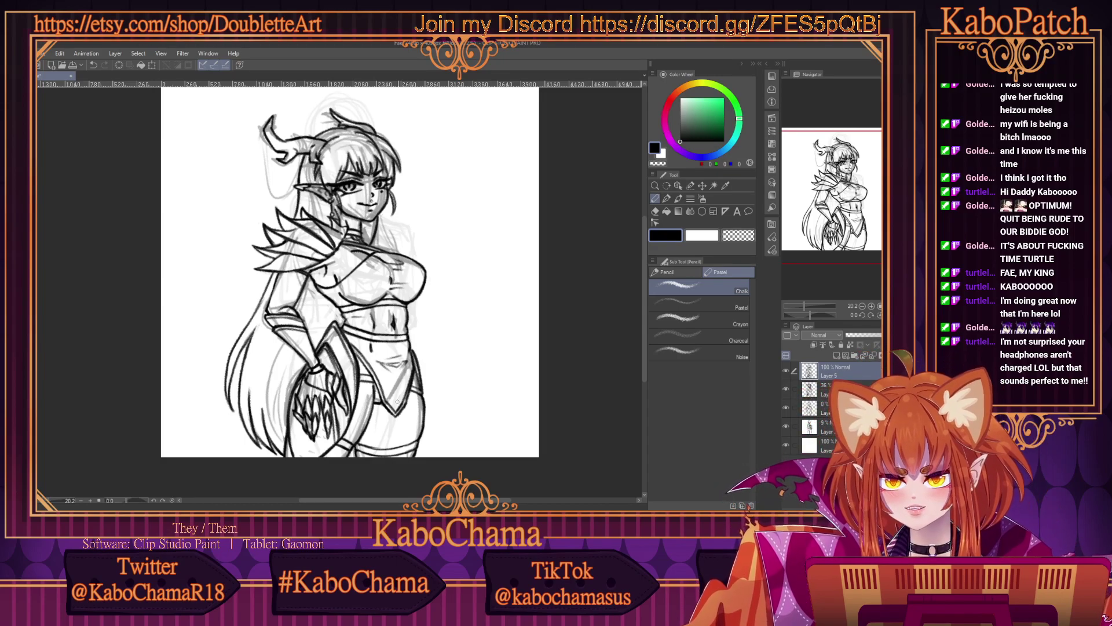
# Examine the ear, neck and shoulder spikes in detail and compare them with the figure's overall silhouette.
pyautogui.scroll(2, 367, 203)
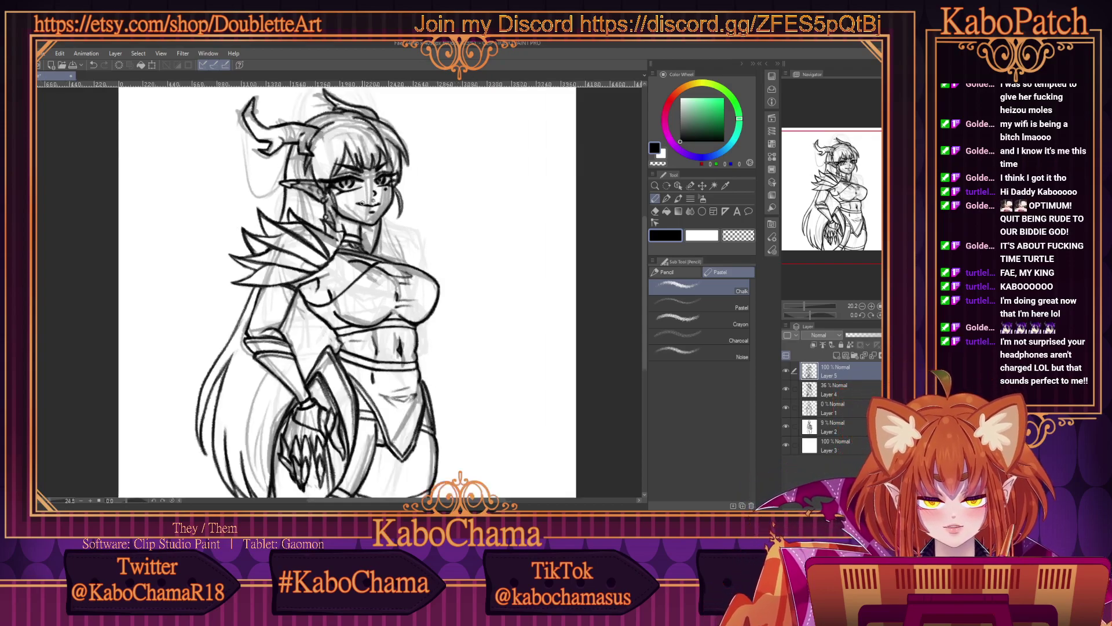
pyautogui.scroll(3, 297, 173)
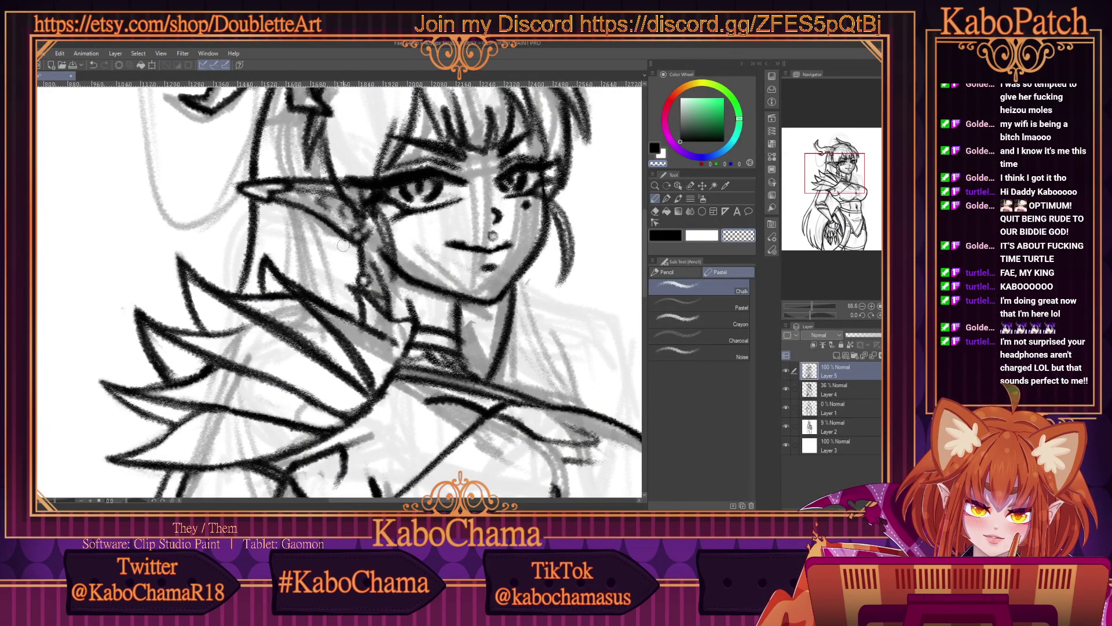
pyautogui.scroll(-3, 305, 219)
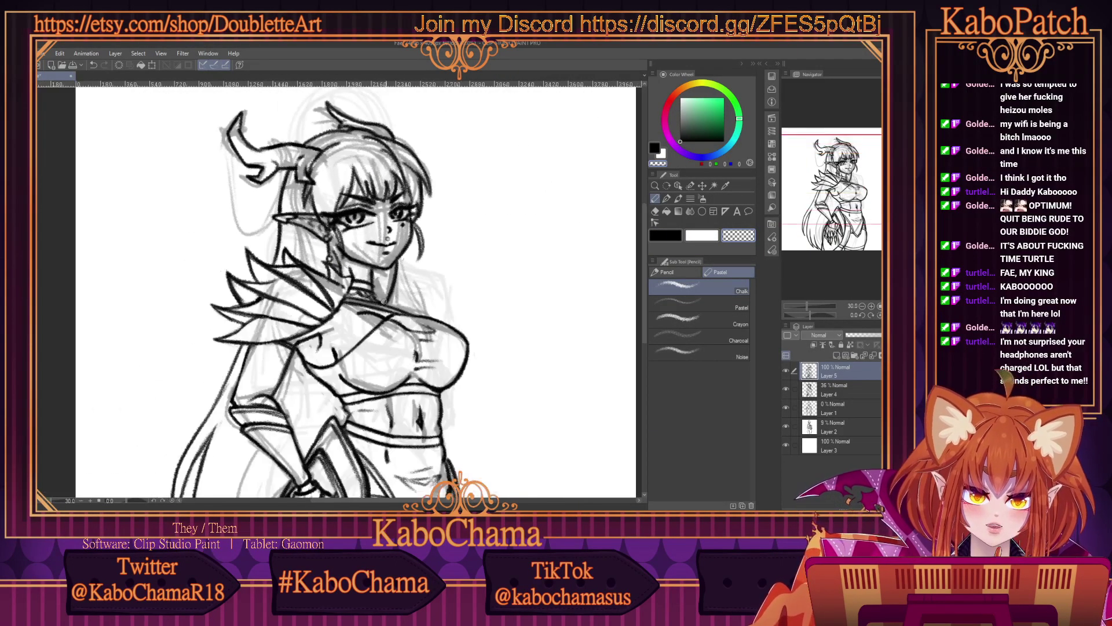
pyautogui.press('c')
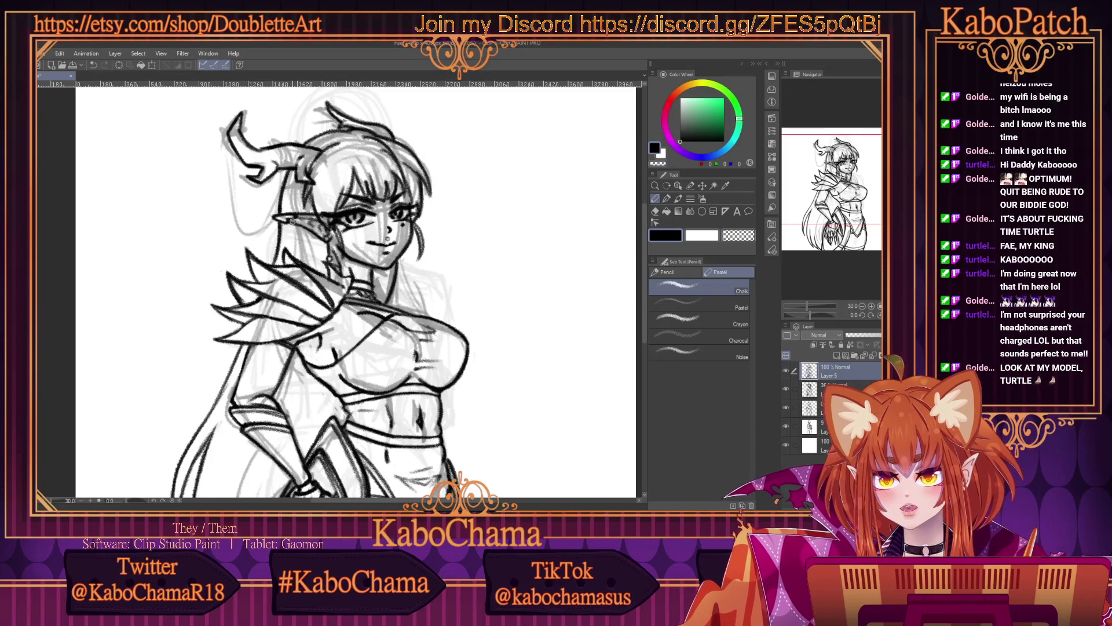
pyautogui.scroll(-2, 275, 289)
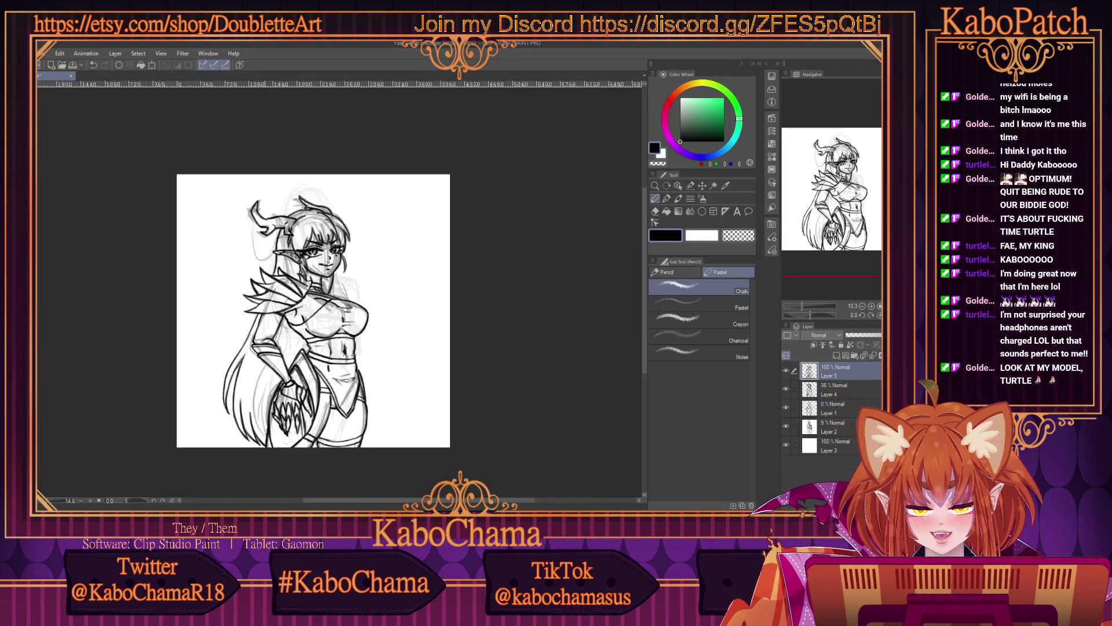
pyautogui.scroll(2, 313, 310)
pyautogui.scroll(-1, 312, 310)
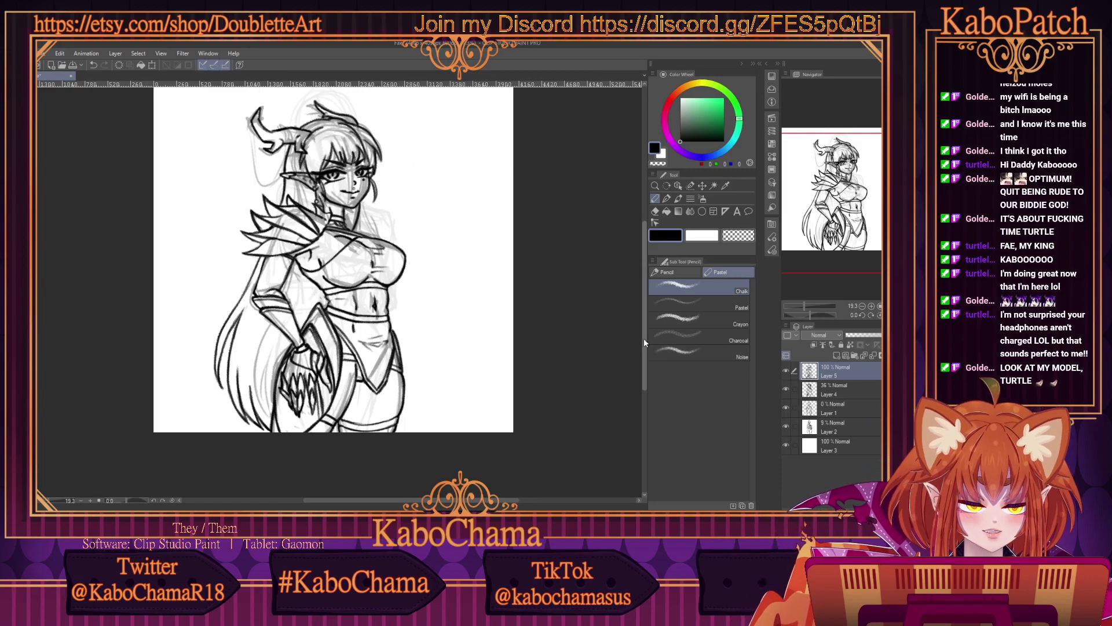
pyautogui.moveTo(645, 338); pyautogui.dragTo(640, 321)
pyautogui.moveTo(327, 501); pyautogui.dragTo(312, 503)
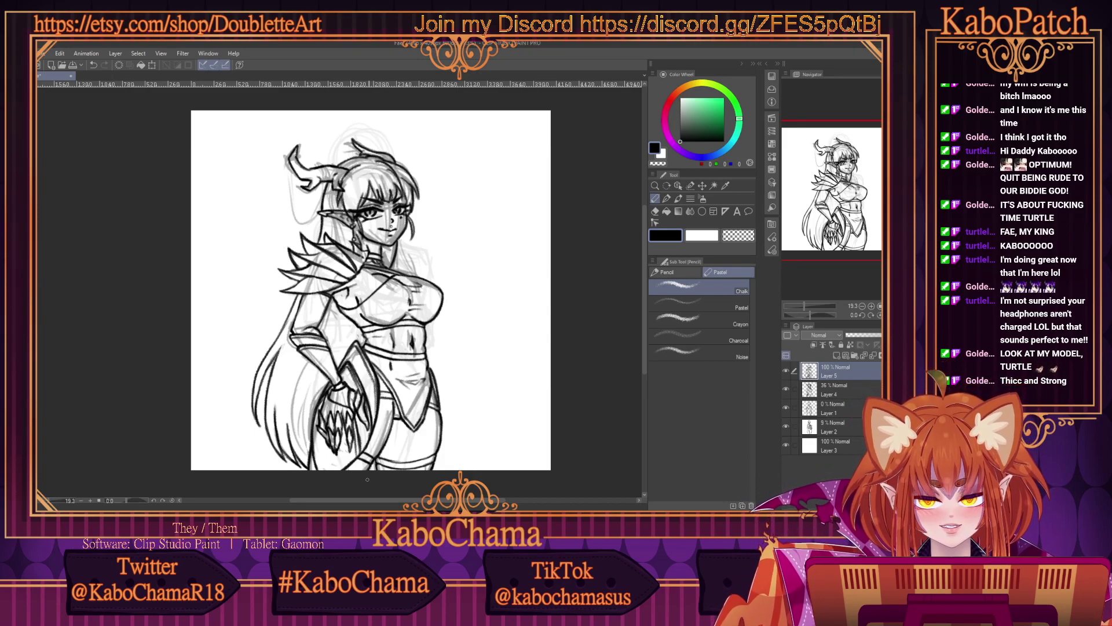
pyautogui.hotkey('ctrl', '+')
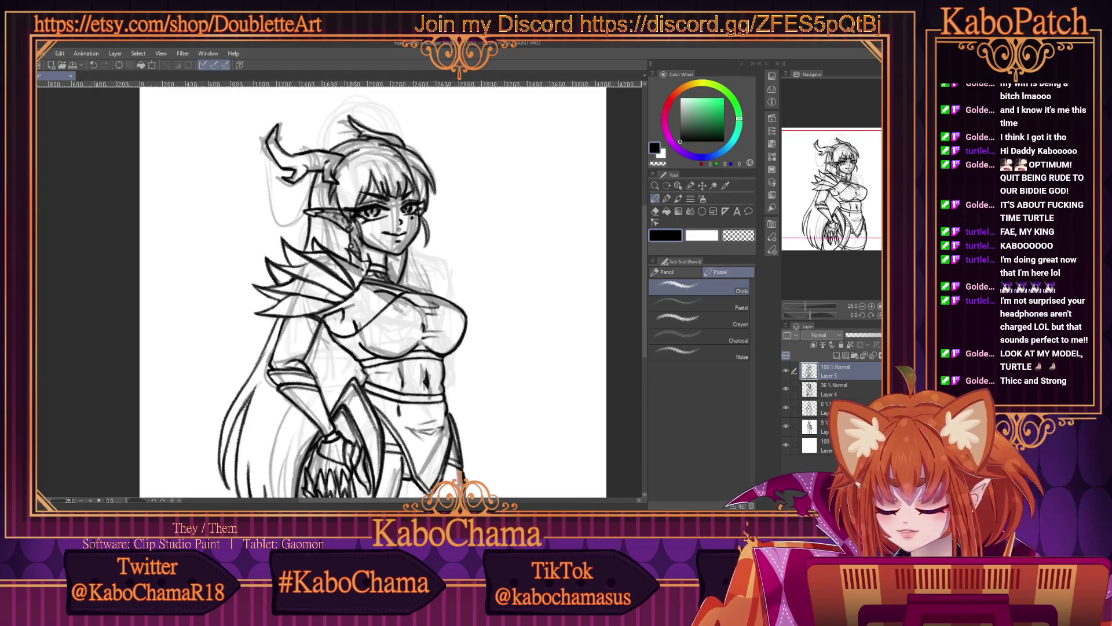
pyautogui.scroll(5, 340, 234)
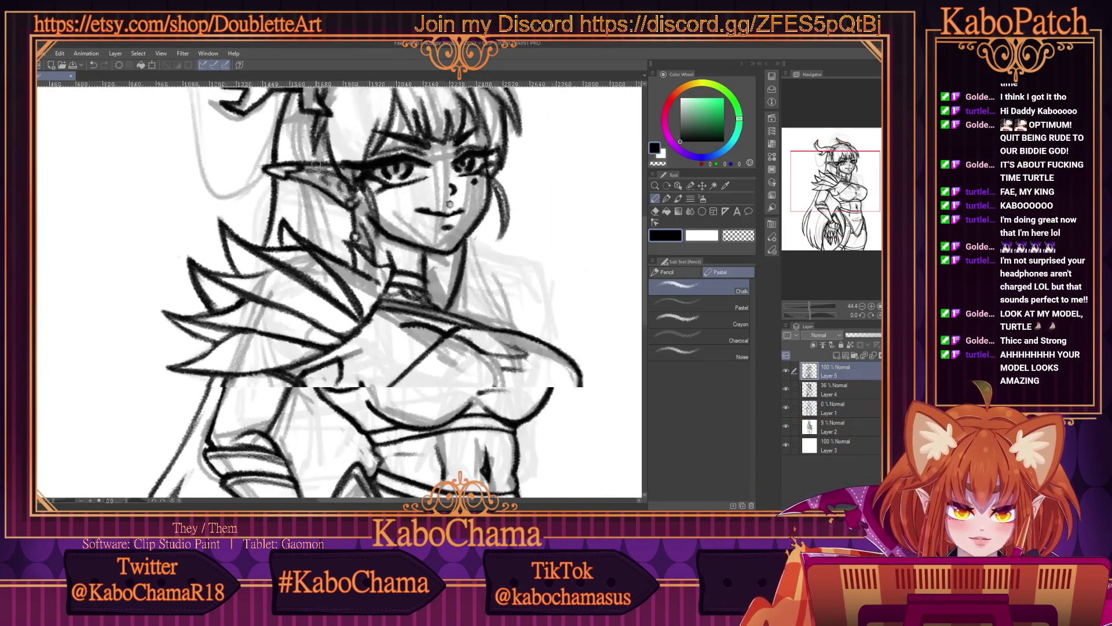
# Examine the neck, shoulder spikes and torso up close and compare them with the whole figure.
pyautogui.scroll(-2, 340, 233)
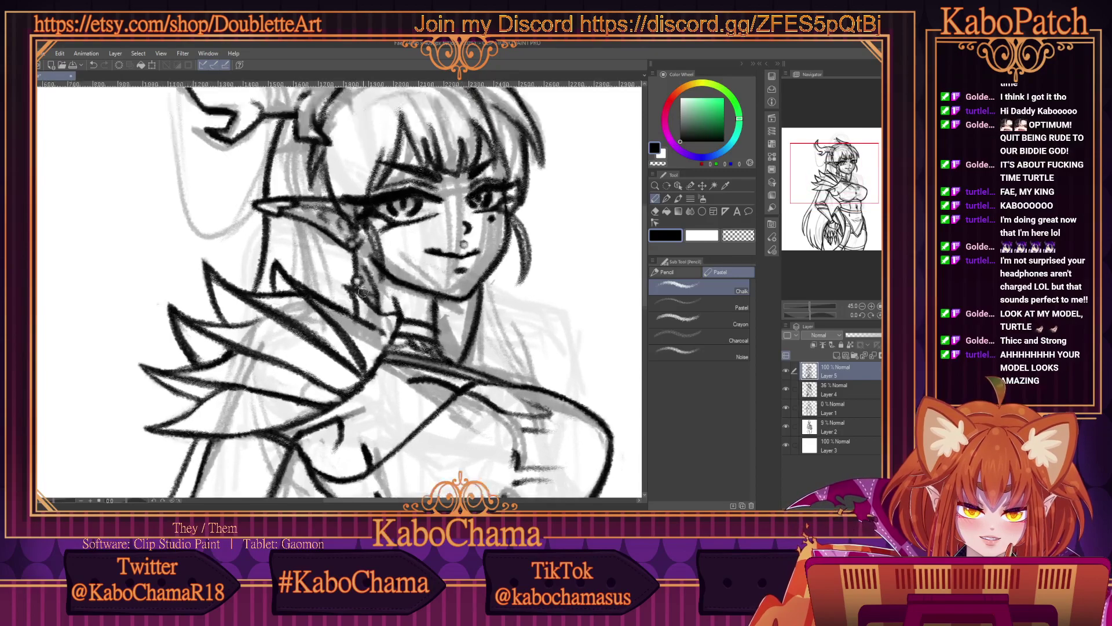
pyautogui.moveTo(359, 249)
pyautogui.mouseDown()
pyautogui.moveTo(365, 281)
pyautogui.moveTo(334, 243)
pyautogui.moveTo(346, 312)
pyautogui.moveTo(362, 291)
pyautogui.moveTo(429, 301)
pyautogui.moveTo(418, 369)
pyautogui.moveTo(402, 350)
pyautogui.mouseUp()
pyautogui.scroll(-2, 360, 249)
pyautogui.scroll(1, 427, 288)
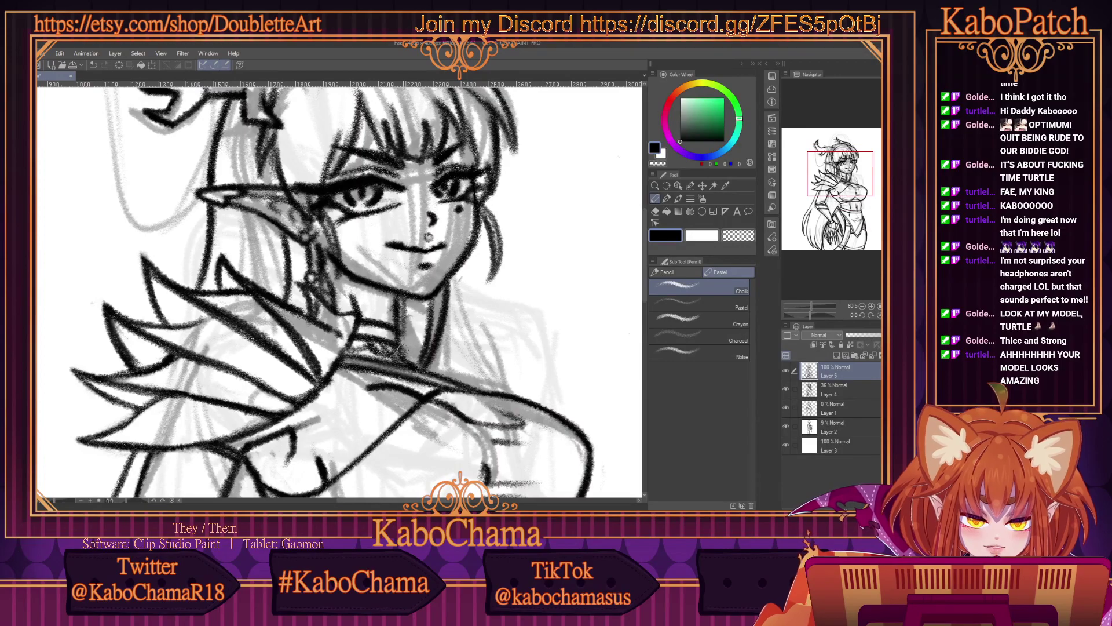
pyautogui.moveTo(403, 301); pyautogui.dragTo(403, 342)
pyautogui.scroll(-2, 229, 165)
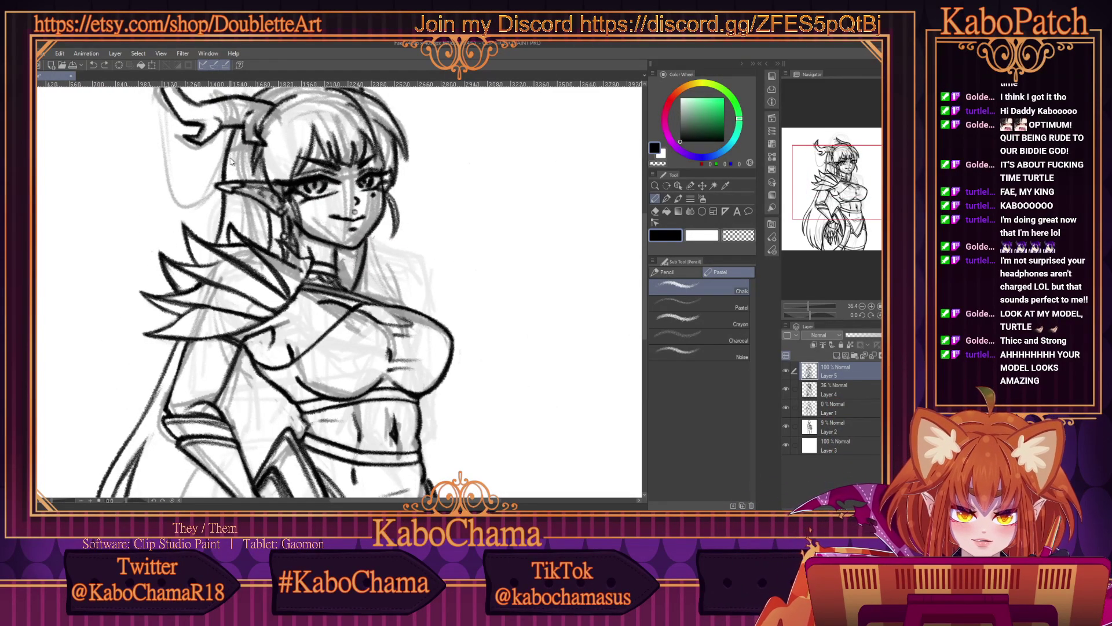
pyautogui.scroll(2, 229, 156)
pyautogui.moveTo(382, 279); pyautogui.dragTo(374, 328)
pyautogui.scroll(-3, 165, 203)
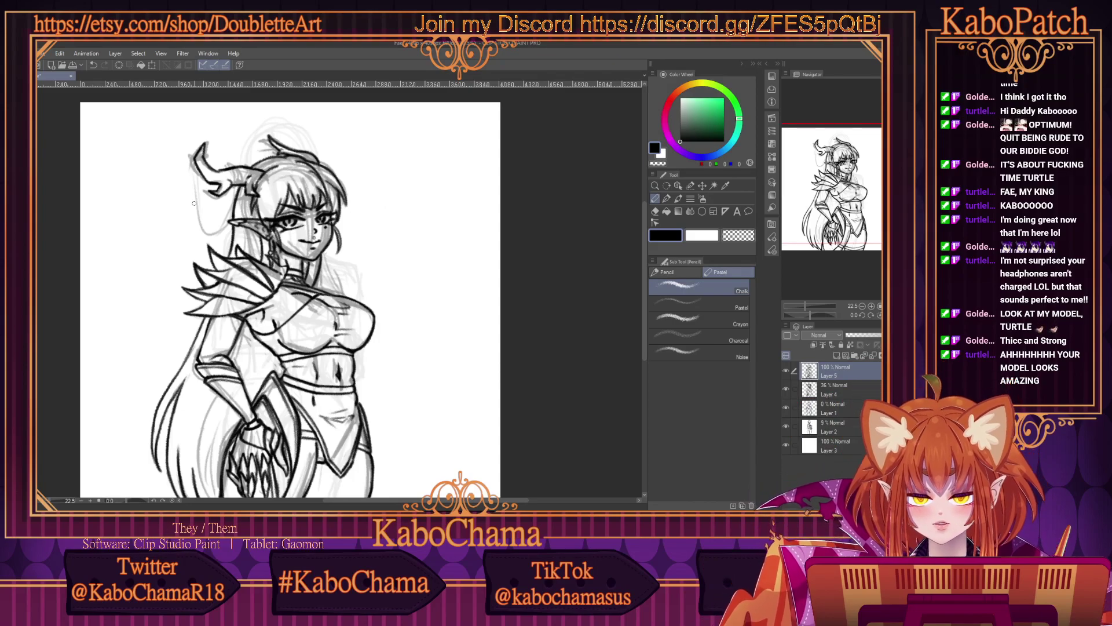
pyautogui.scroll(1, 194, 203)
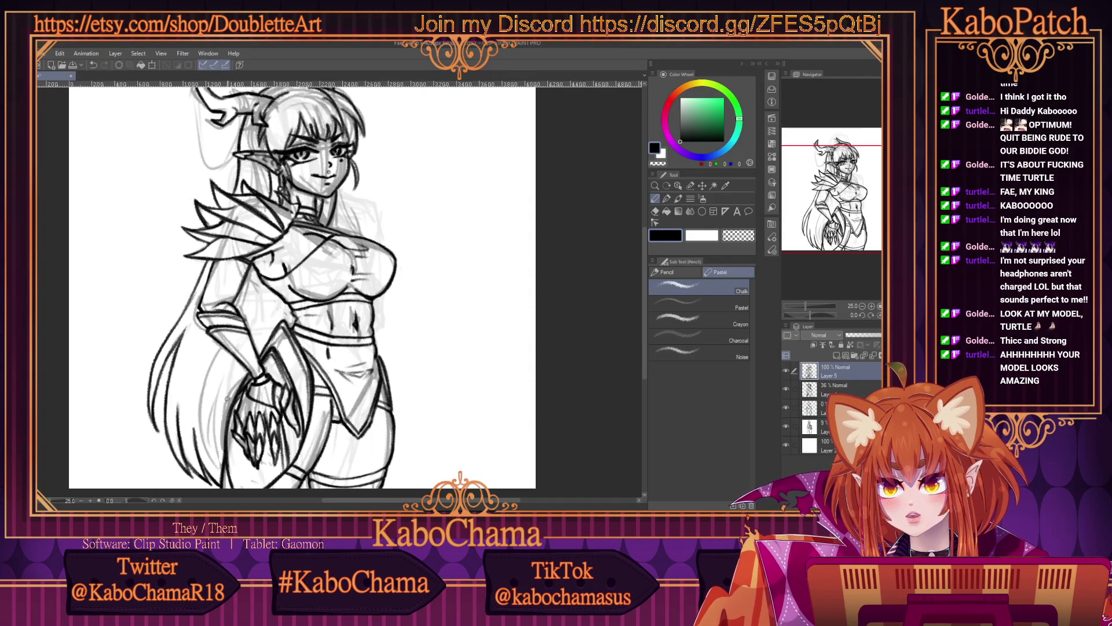
pyautogui.scroll(1, 260, 302)
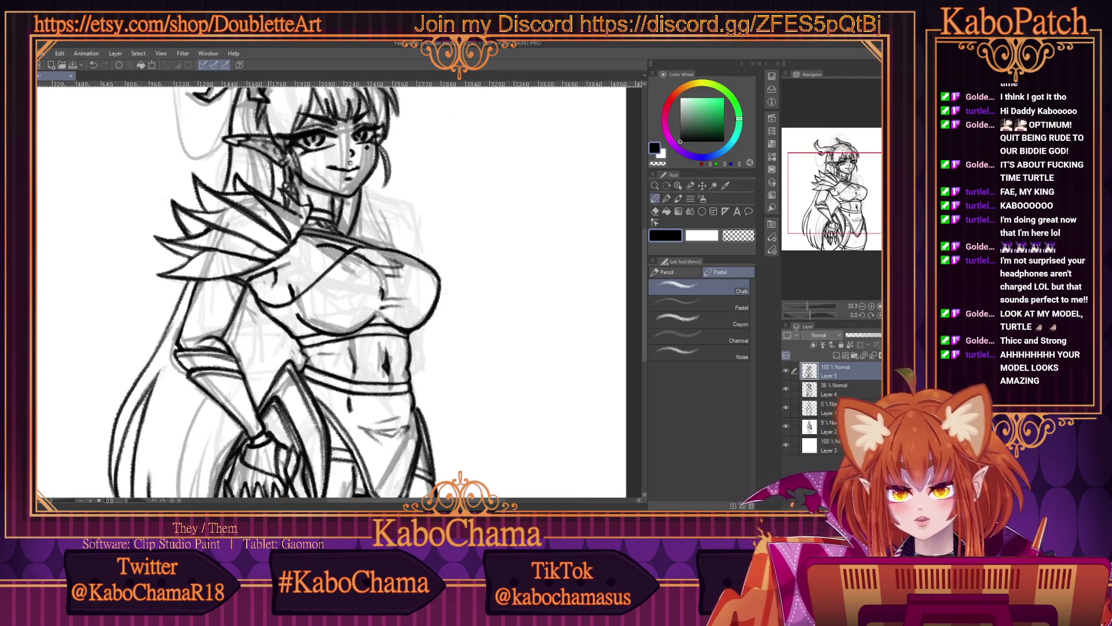
# Round off the top of the hair lock beneath the jaw, trim its outer line with the transparent colour and return to black.
pyautogui.scroll(2, 343, 181)
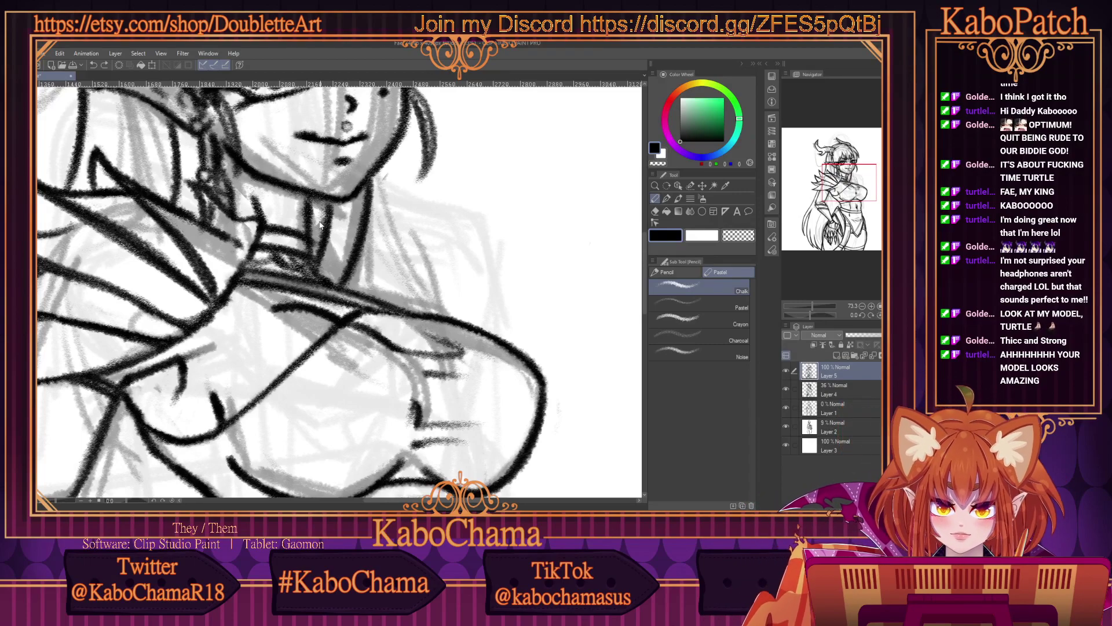
pyautogui.moveTo(354, 196)
pyautogui.mouseDown()
pyautogui.moveTo(328, 232)
pyautogui.moveTo(358, 207)
pyautogui.mouseUp()
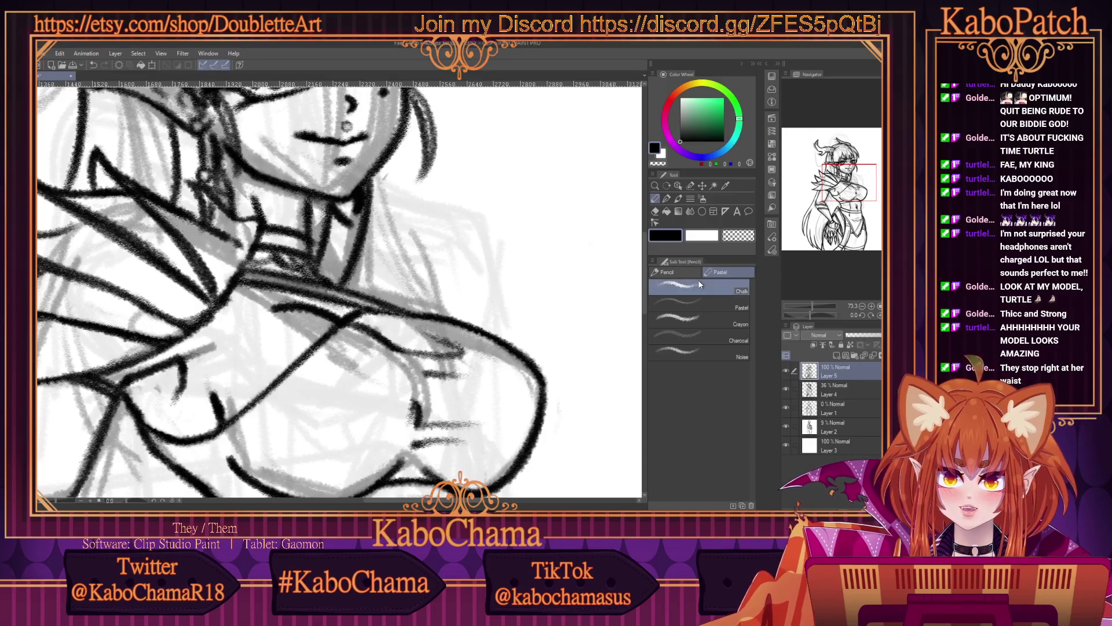
pyautogui.click(739, 235)
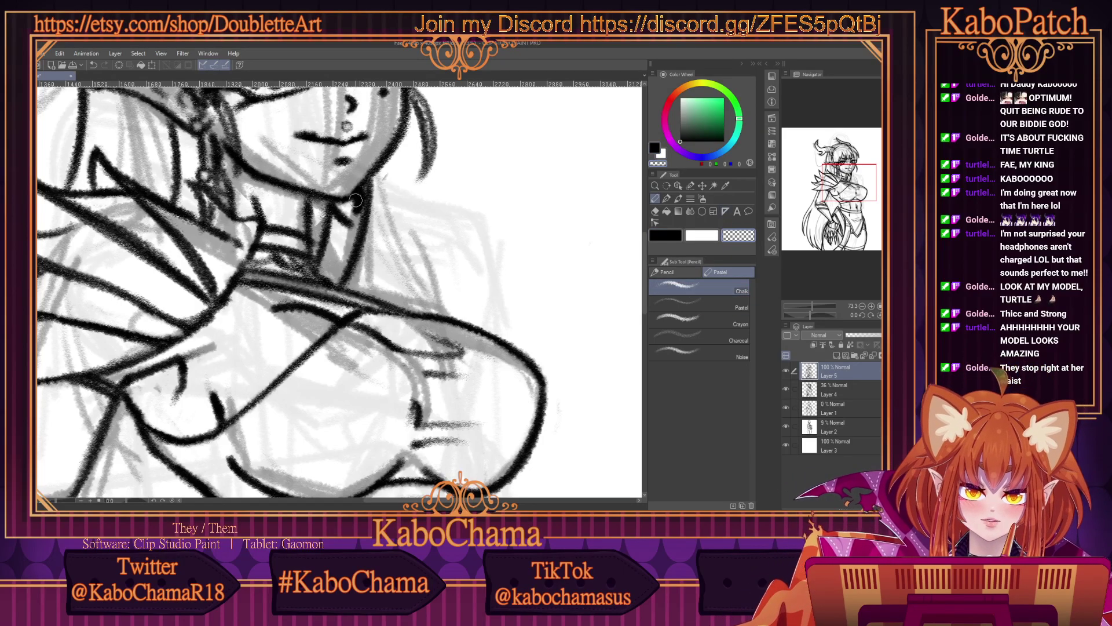
pyautogui.moveTo(367, 209)
pyautogui.mouseDown()
pyautogui.moveTo(370, 181)
pyautogui.moveTo(367, 229)
pyautogui.moveTo(365, 182)
pyautogui.mouseUp()
pyautogui.click(668, 233)
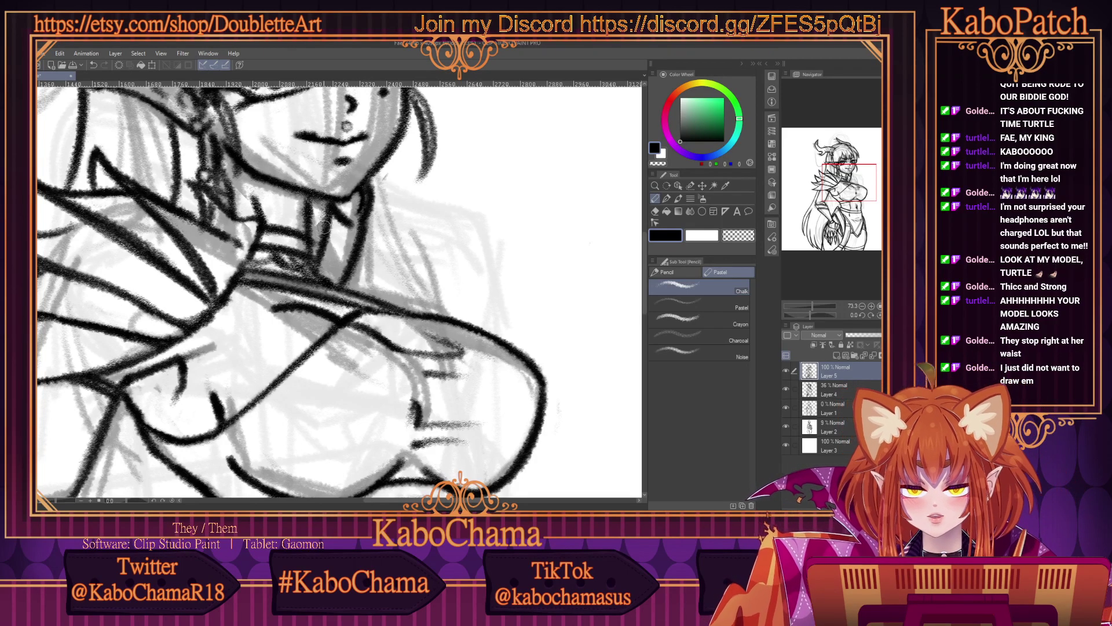
# Draw interlocking braid segments in the hair lock beside the neck, clearing stray lines with the transparent colour.
pyautogui.moveTo(323, 238)
pyautogui.mouseDown()
pyautogui.moveTo(330, 224)
pyautogui.moveTo(351, 234)
pyautogui.moveTo(341, 233)
pyautogui.moveTo(348, 207)
pyautogui.moveTo(362, 223)
pyautogui.moveTo(353, 248)
pyautogui.moveTo(362, 242)
pyautogui.moveTo(350, 263)
pyautogui.moveTo(324, 249)
pyautogui.moveTo(316, 266)
pyautogui.moveTo(353, 259)
pyautogui.moveTo(340, 282)
pyautogui.mouseUp()
pyautogui.press('c')
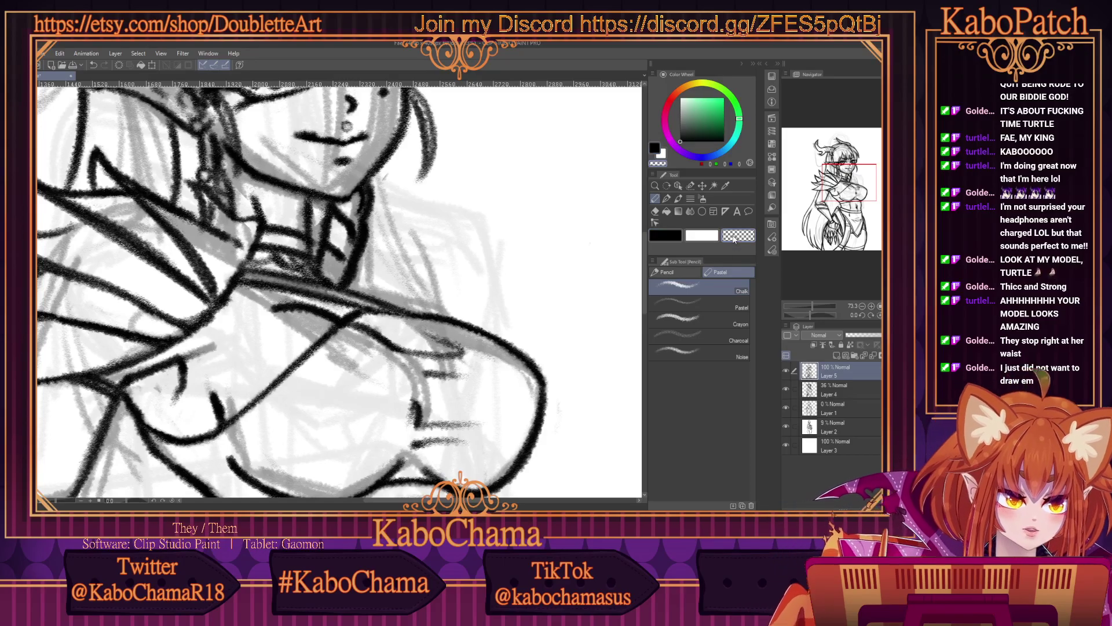
pyautogui.moveTo(353, 233)
pyautogui.mouseDown()
pyautogui.moveTo(334, 272)
pyautogui.moveTo(350, 265)
pyautogui.moveTo(340, 240)
pyautogui.moveTo(365, 183)
pyautogui.moveTo(357, 169)
pyautogui.moveTo(349, 235)
pyautogui.moveTo(356, 181)
pyautogui.moveTo(368, 183)
pyautogui.moveTo(361, 216)
pyautogui.moveTo(346, 223)
pyautogui.moveTo(362, 220)
pyautogui.moveTo(320, 286)
pyautogui.moveTo(340, 255)
pyautogui.moveTo(339, 276)
pyautogui.moveTo(306, 223)
pyautogui.moveTo(333, 220)
pyautogui.moveTo(322, 259)
pyautogui.mouseUp()
pyautogui.press('c')
pyautogui.press('c')
pyautogui.press('c')
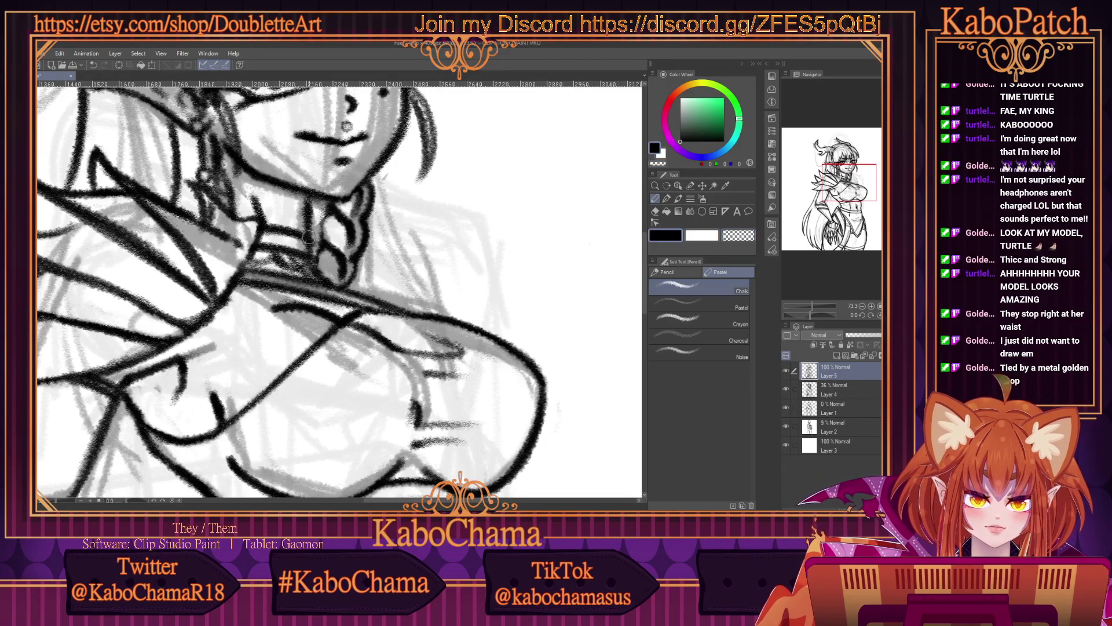
pyautogui.moveTo(330, 218); pyautogui.dragTo(321, 258)
pyautogui.scroll(-8, 320, 258)
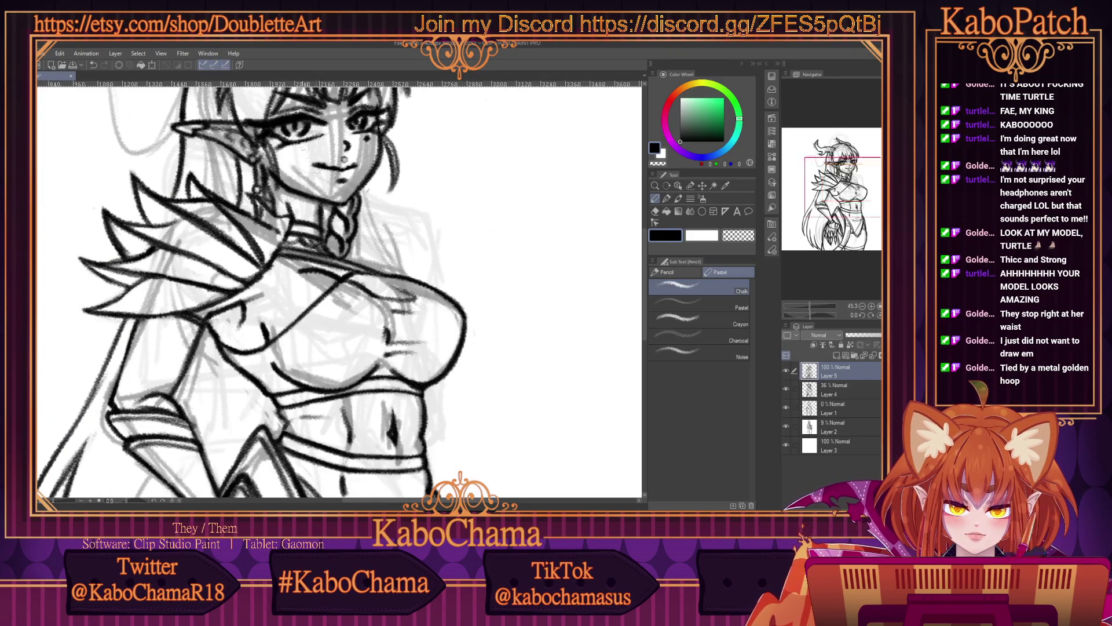
pyautogui.scroll(2, 264, 81)
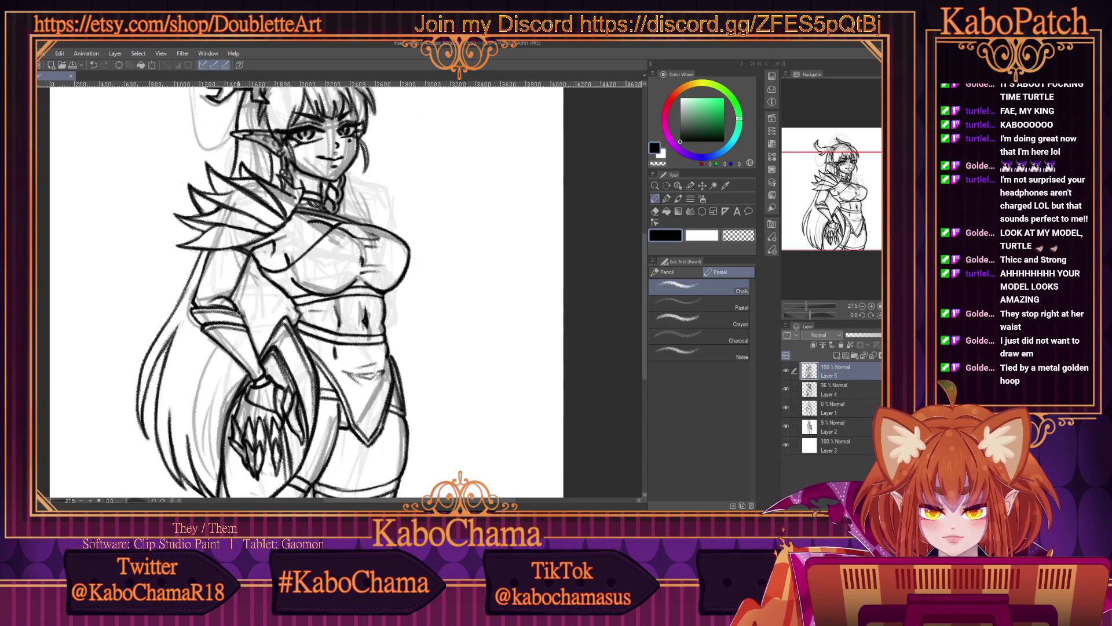
# Draw the lock's lines between the upper arm and torso and its curled tuft below the forearm guard.
pyautogui.moveTo(255, 260); pyautogui.dragTo(246, 296)
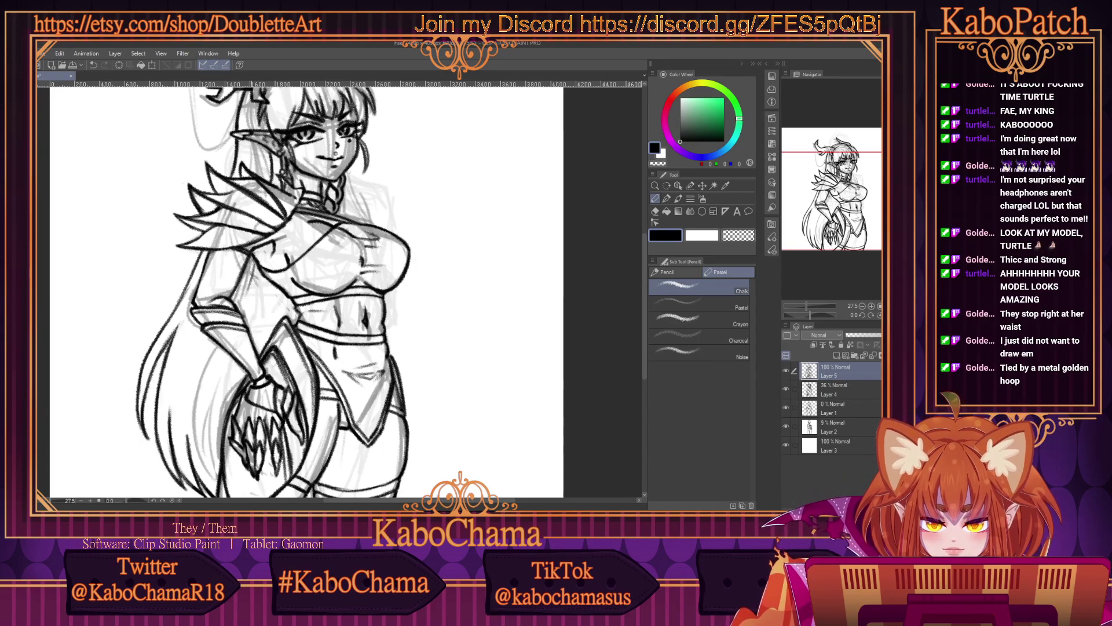
pyautogui.moveTo(255, 255); pyautogui.dragTo(237, 305)
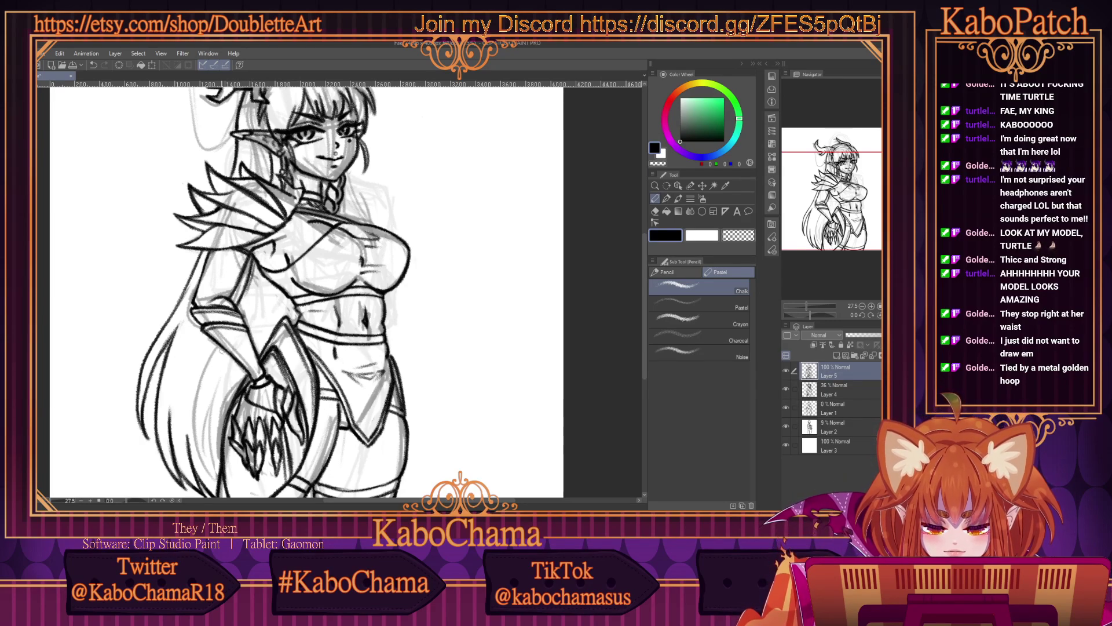
pyautogui.moveTo(221, 346); pyautogui.dragTo(210, 391)
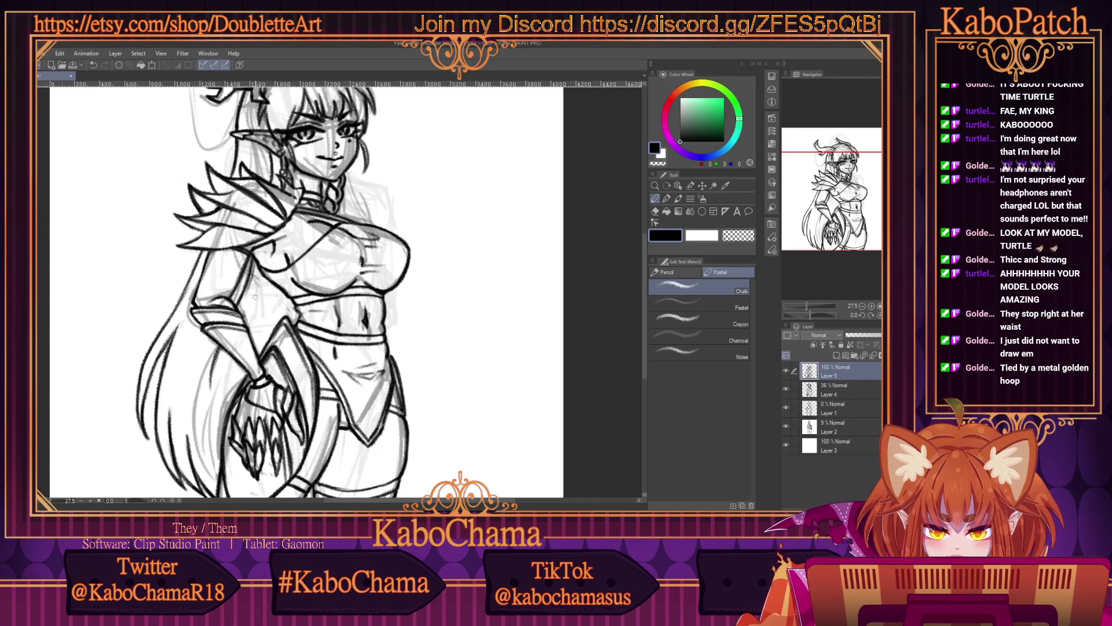
pyautogui.moveTo(260, 276); pyautogui.dragTo(244, 319)
pyautogui.moveTo(264, 272); pyautogui.dragTo(253, 299)
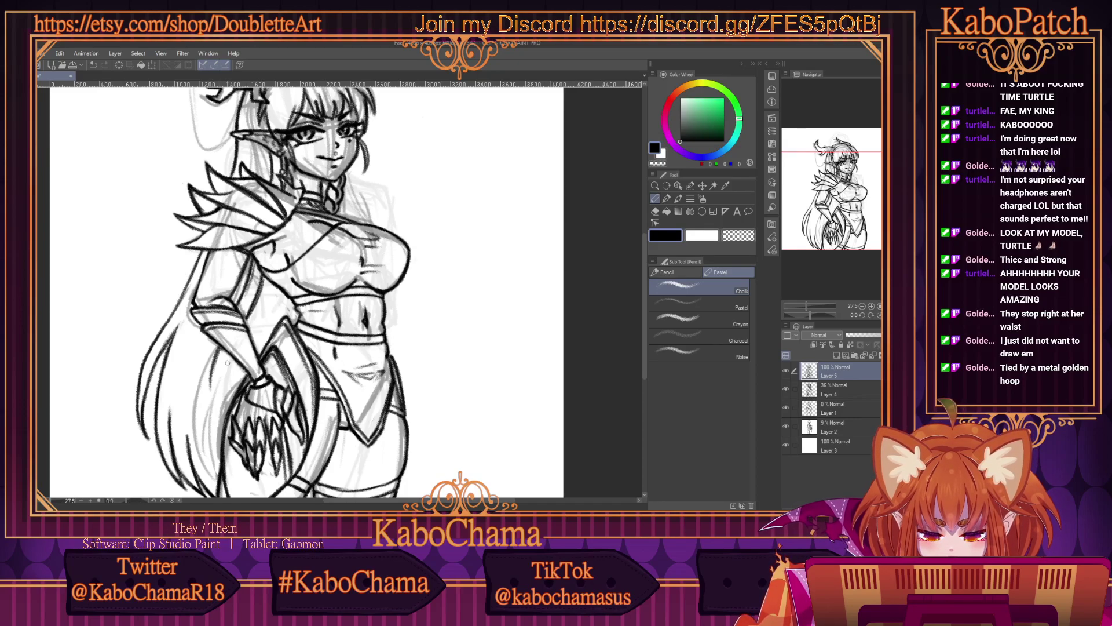
pyautogui.moveTo(228, 355); pyautogui.dragTo(224, 383)
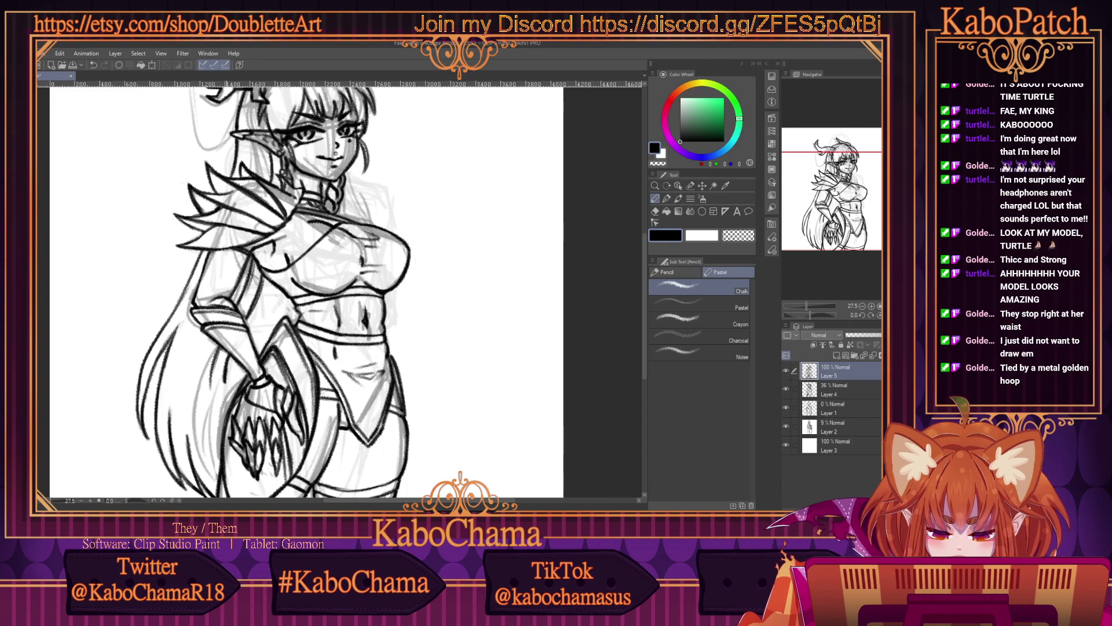
pyautogui.moveTo(223, 362)
pyautogui.mouseDown()
pyautogui.moveTo(207, 386)
pyautogui.moveTo(214, 403)
pyautogui.mouseUp()
pyautogui.moveTo(226, 365); pyautogui.dragTo(219, 389)
pyautogui.moveTo(224, 383)
pyautogui.mouseDown()
pyautogui.moveTo(203, 404)
pyautogui.moveTo(204, 391)
pyautogui.mouseUp()
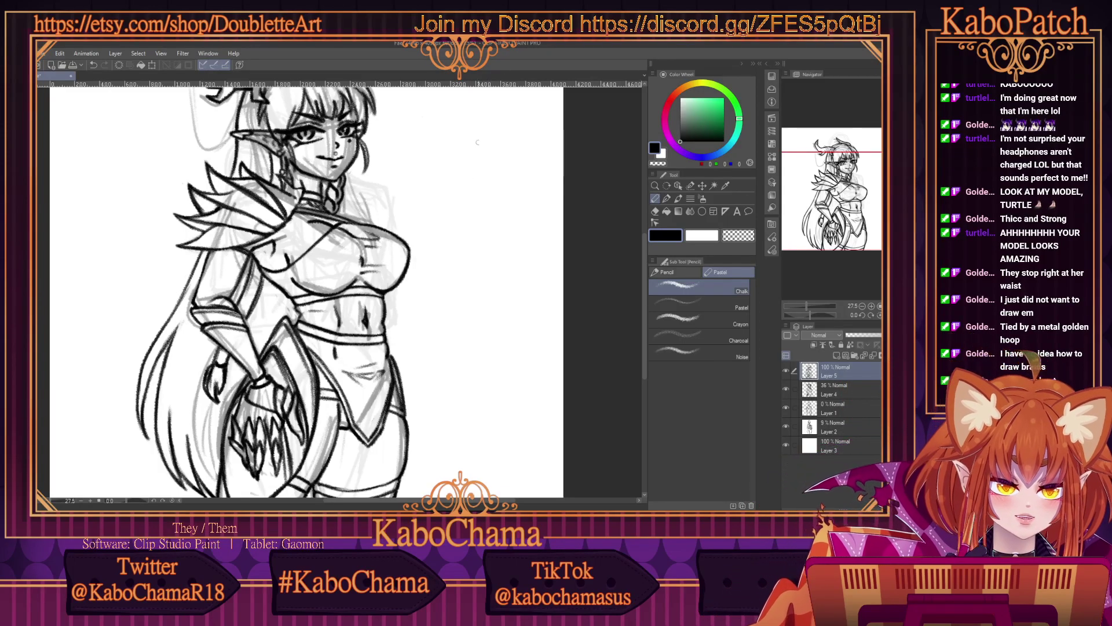
# Sketch a sample braid on the blank canvas beside the head, using three vertical guides and paired leaf-shaped loops.
pyautogui.moveTo(488, 125); pyautogui.dragTo(489, 203)
pyautogui.moveTo(450, 129); pyautogui.dragTo(455, 212)
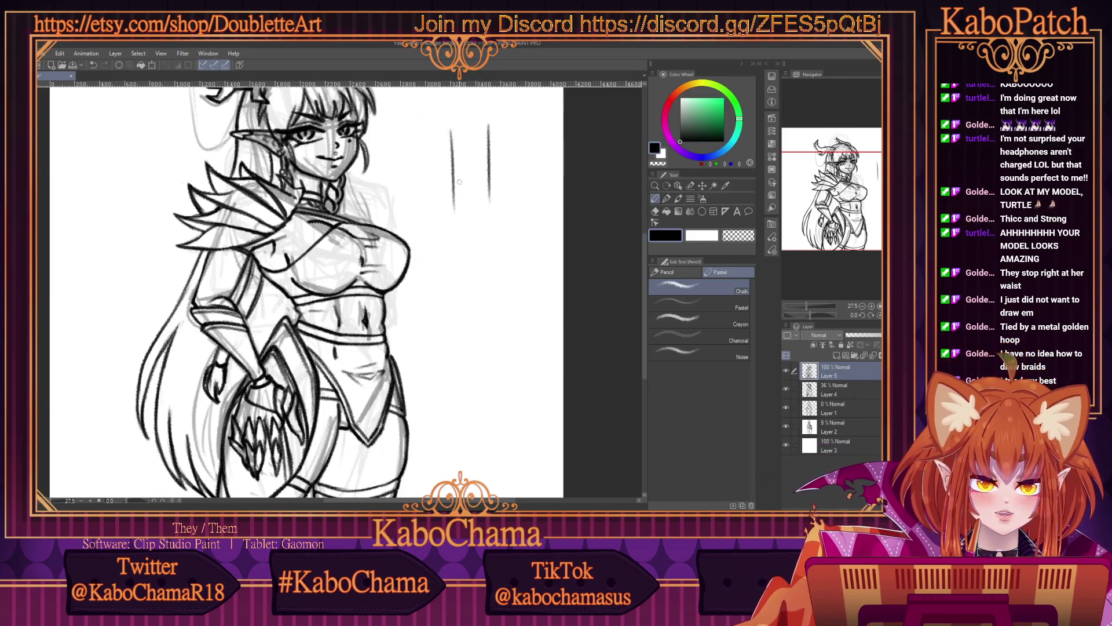
pyautogui.moveTo(470, 131); pyautogui.dragTo(472, 219)
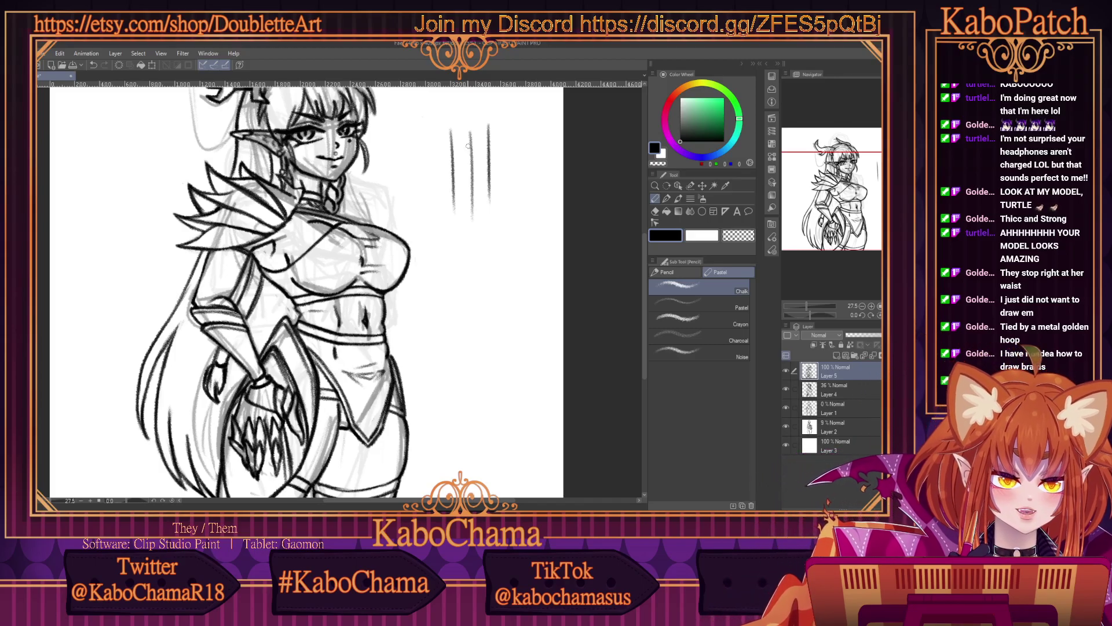
pyautogui.moveTo(470, 143)
pyautogui.mouseDown()
pyautogui.moveTo(481, 124)
pyautogui.moveTo(490, 148)
pyautogui.moveTo(453, 125)
pyautogui.moveTo(447, 146)
pyautogui.mouseUp()
pyautogui.moveTo(470, 149)
pyautogui.mouseDown()
pyautogui.moveTo(448, 152)
pyautogui.moveTo(492, 155)
pyautogui.moveTo(474, 174)
pyautogui.moveTo(452, 148)
pyautogui.moveTo(467, 174)
pyautogui.moveTo(488, 180)
pyautogui.moveTo(470, 198)
pyautogui.moveTo(492, 203)
pyautogui.moveTo(474, 221)
pyautogui.moveTo(452, 210)
pyautogui.moveTo(471, 221)
pyautogui.mouseUp()
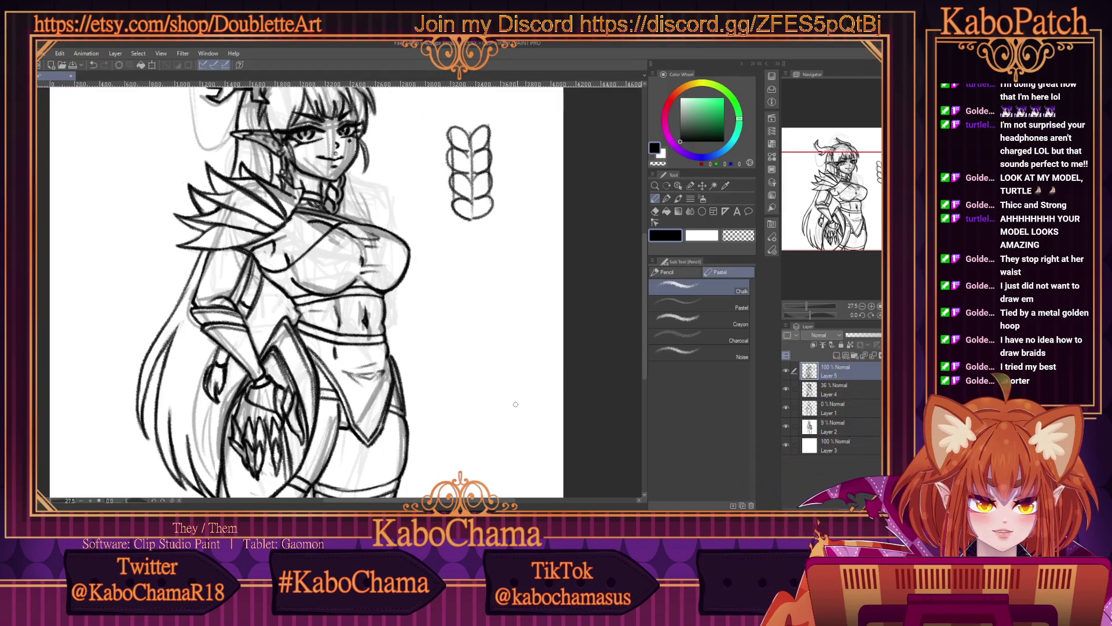
# Replace the sample braid's inner lines with short forked creases and add a tied tuft at its lower end.
pyautogui.click(733, 237)
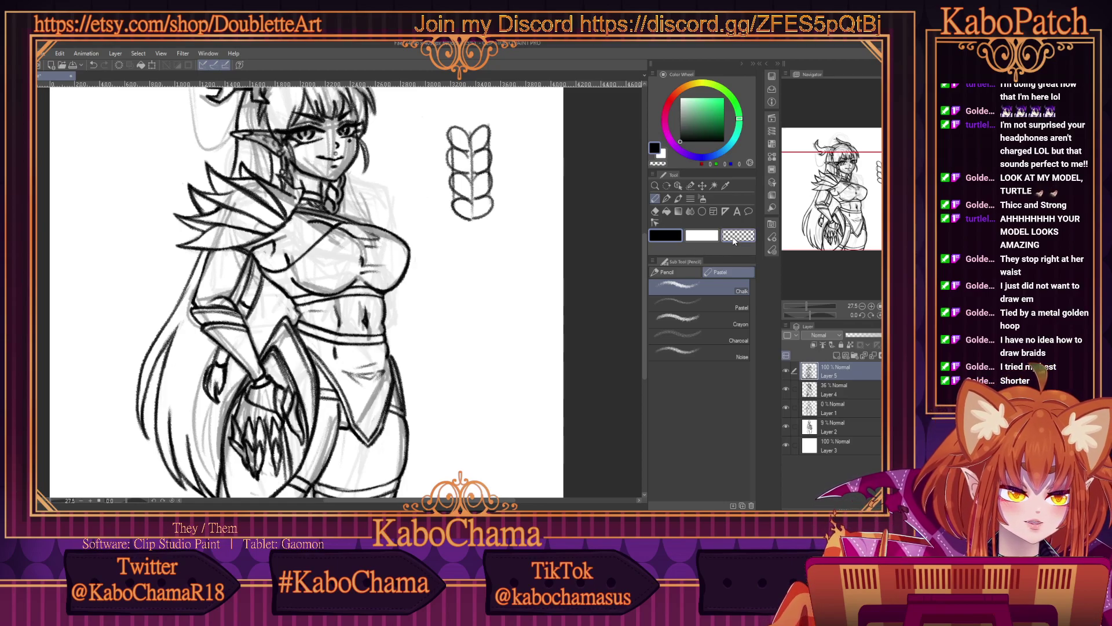
pyautogui.moveTo(450, 132)
pyautogui.mouseDown()
pyautogui.moveTo(454, 165)
pyautogui.moveTo(454, 125)
pyautogui.moveTo(485, 151)
pyautogui.moveTo(480, 134)
pyautogui.moveTo(483, 167)
pyautogui.mouseUp()
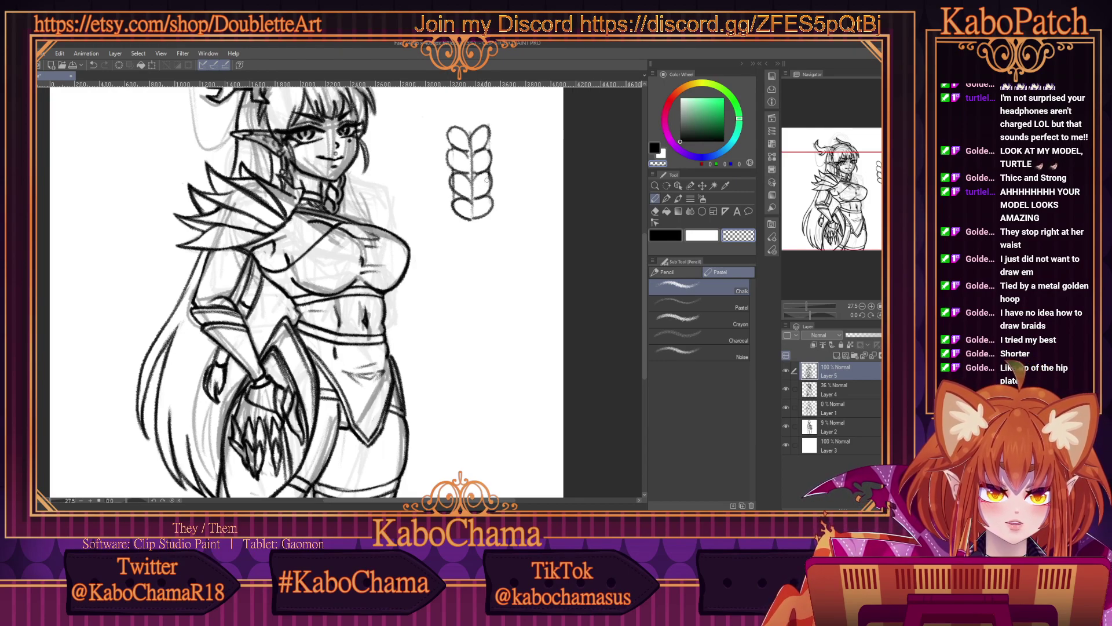
pyautogui.moveTo(469, 207); pyautogui.dragTo(470, 216)
pyautogui.moveTo(468, 139); pyautogui.dragTo(473, 210)
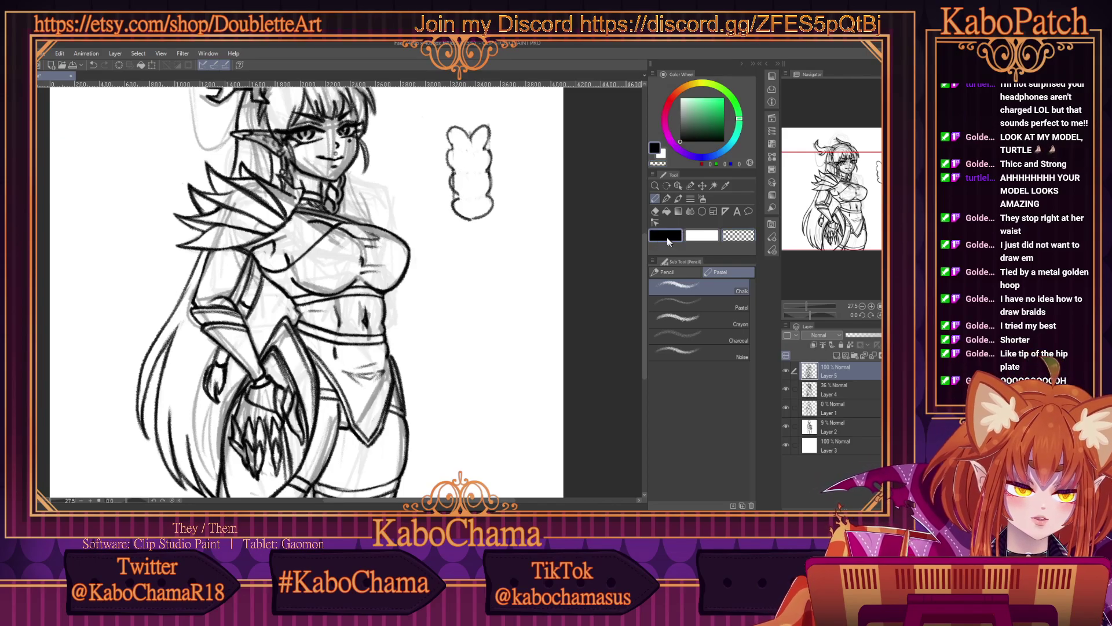
pyautogui.moveTo(477, 198)
pyautogui.mouseDown()
pyautogui.moveTo(459, 174)
pyautogui.moveTo(476, 172)
pyautogui.moveTo(466, 179)
pyautogui.moveTo(472, 149)
pyautogui.mouseUp()
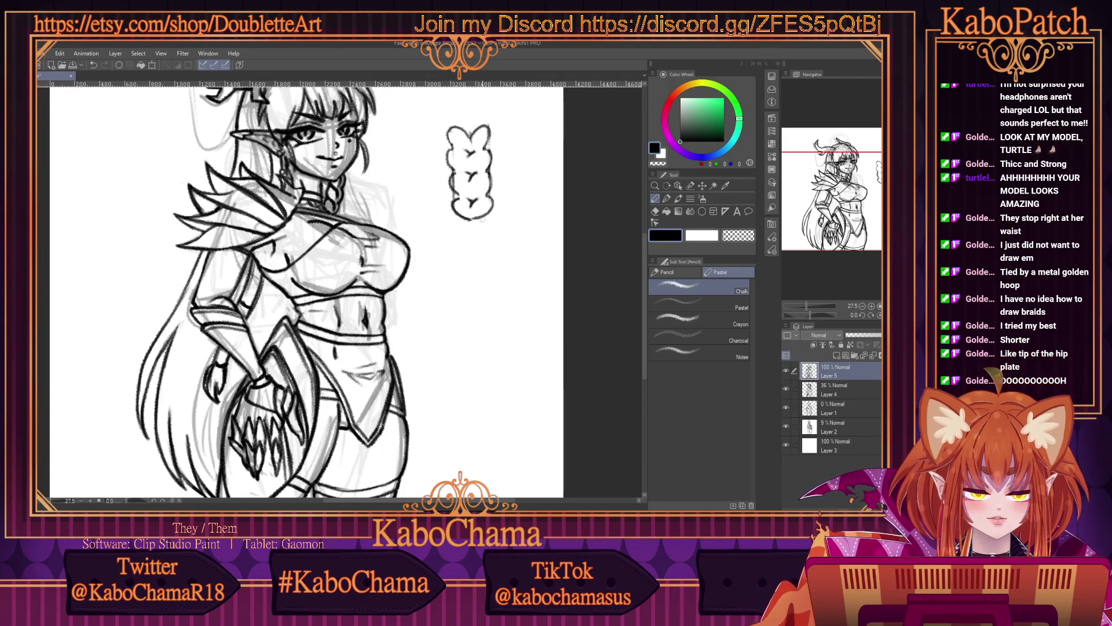
pyautogui.moveTo(484, 215)
pyautogui.mouseDown()
pyautogui.moveTo(460, 217)
pyautogui.moveTo(487, 233)
pyautogui.moveTo(484, 256)
pyautogui.moveTo(460, 252)
pyautogui.moveTo(465, 274)
pyautogui.moveTo(483, 249)
pyautogui.mouseUp()
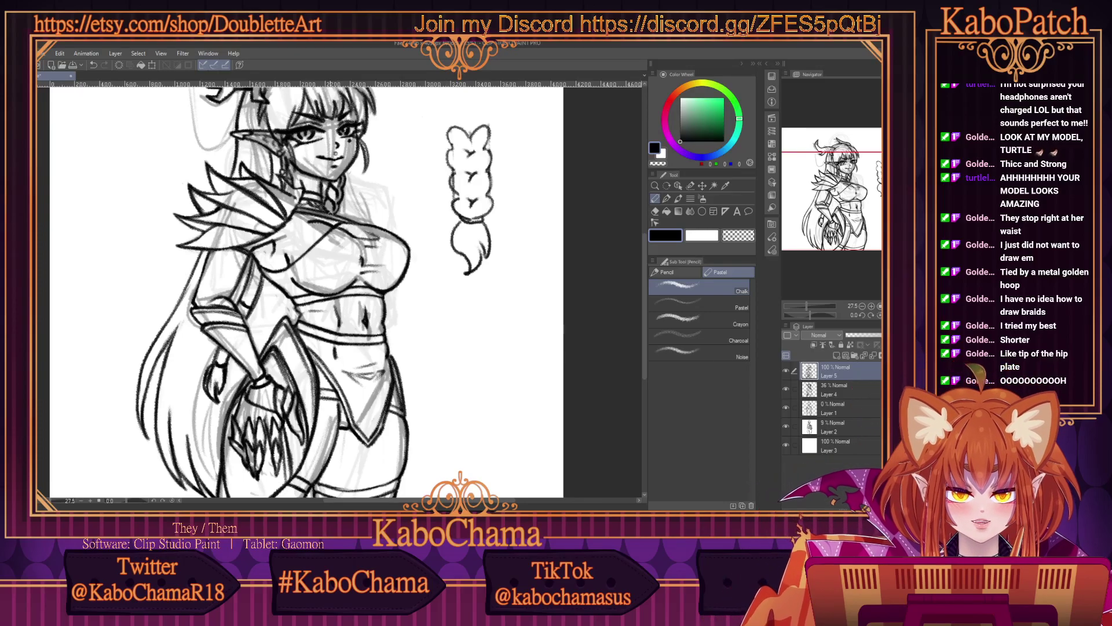
# Sketch a second sample braid below the first, using vertical guides, stacked rounded segments and narrower side bumps.
pyautogui.moveTo(487, 300); pyautogui.dragTo(487, 387)
pyautogui.moveTo(444, 303); pyautogui.dragTo(444, 399)
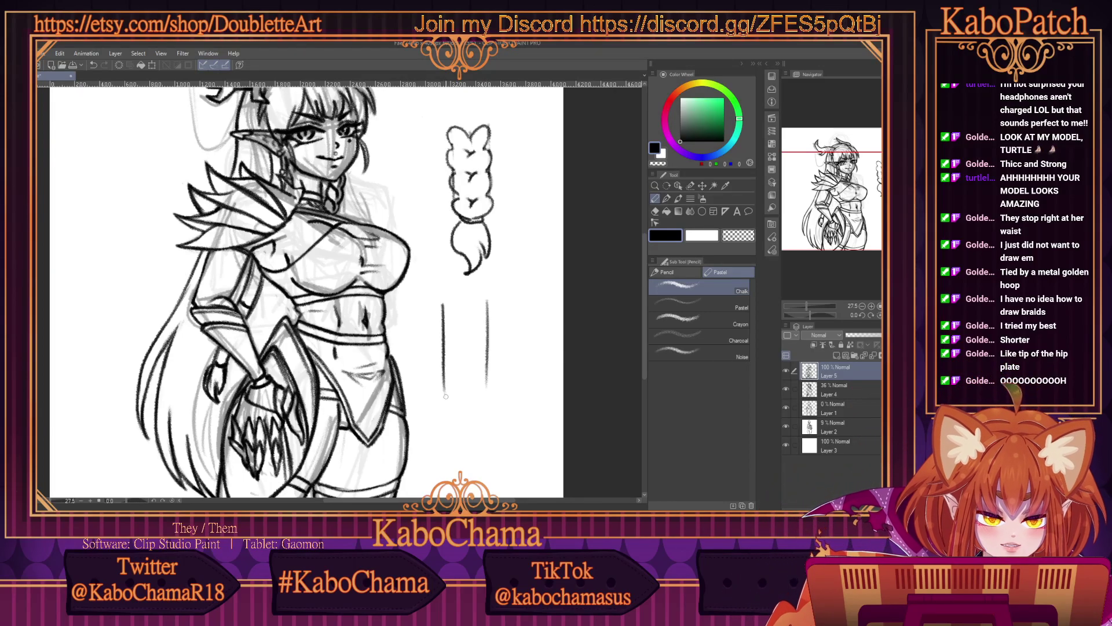
pyautogui.moveTo(479, 300); pyautogui.dragTo(479, 399)
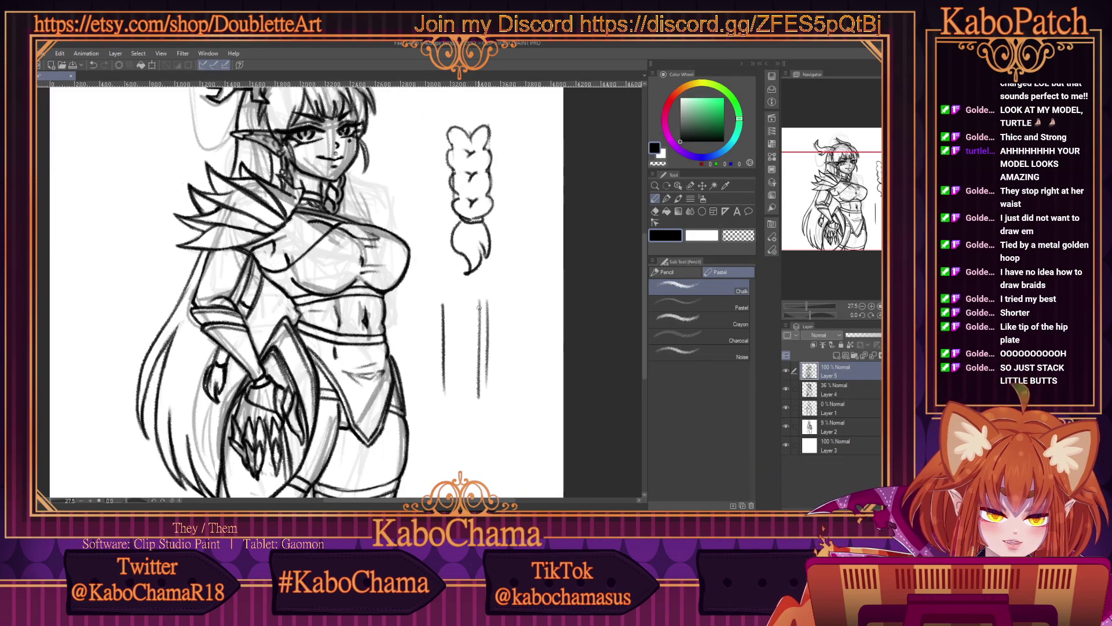
pyautogui.moveTo(440, 313)
pyautogui.mouseDown()
pyautogui.moveTo(479, 306)
pyautogui.moveTo(444, 365)
pyautogui.moveTo(471, 364)
pyautogui.moveTo(477, 341)
pyautogui.moveTo(483, 365)
pyautogui.mouseUp()
pyautogui.moveTo(474, 300); pyautogui.dragTo(483, 322)
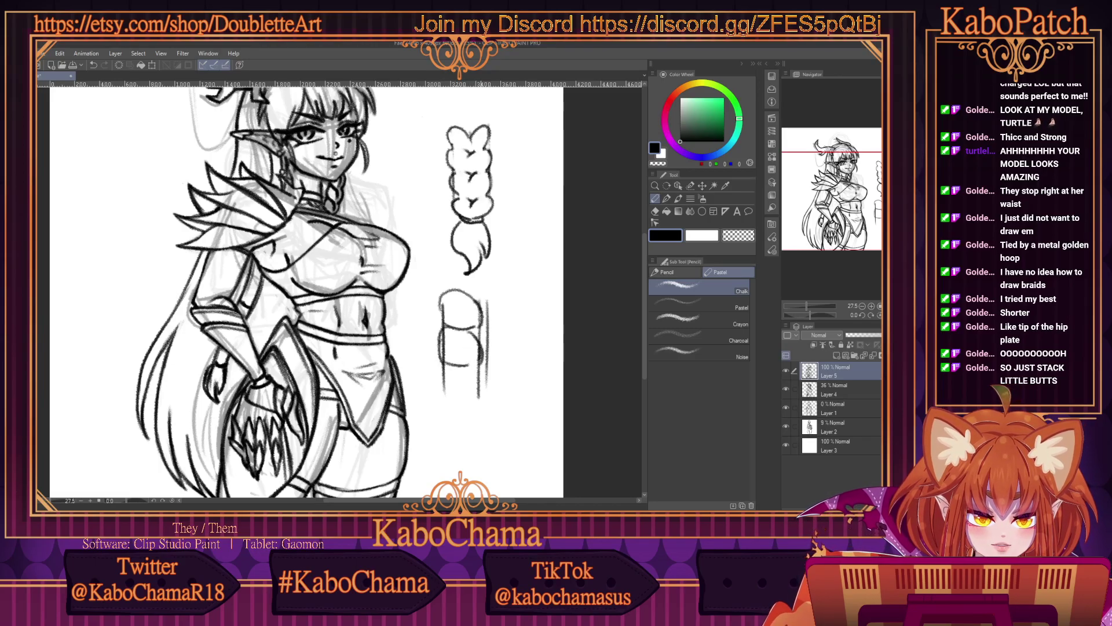
pyautogui.moveTo(445, 363)
pyautogui.mouseDown()
pyautogui.moveTo(437, 384)
pyautogui.moveTo(450, 403)
pyautogui.mouseUp()
pyautogui.moveTo(480, 365); pyautogui.dragTo(462, 404)
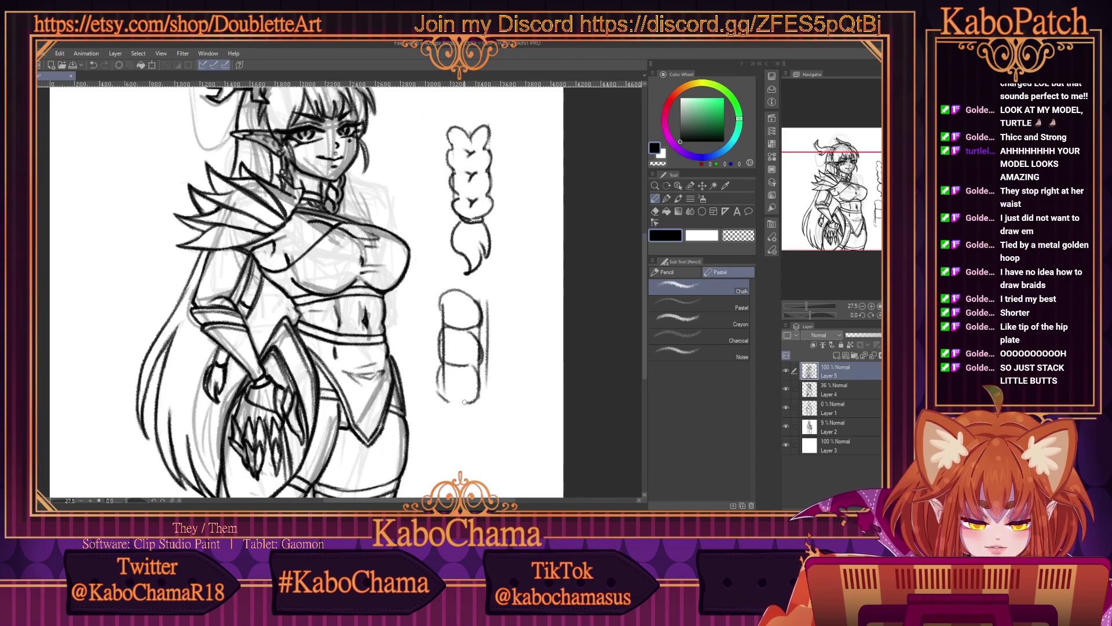
pyautogui.moveTo(480, 298)
pyautogui.mouseDown()
pyautogui.moveTo(489, 319)
pyautogui.moveTo(480, 324)
pyautogui.moveTo(488, 360)
pyautogui.moveTo(476, 367)
pyautogui.moveTo(486, 371)
pyautogui.moveTo(476, 398)
pyautogui.mouseUp()
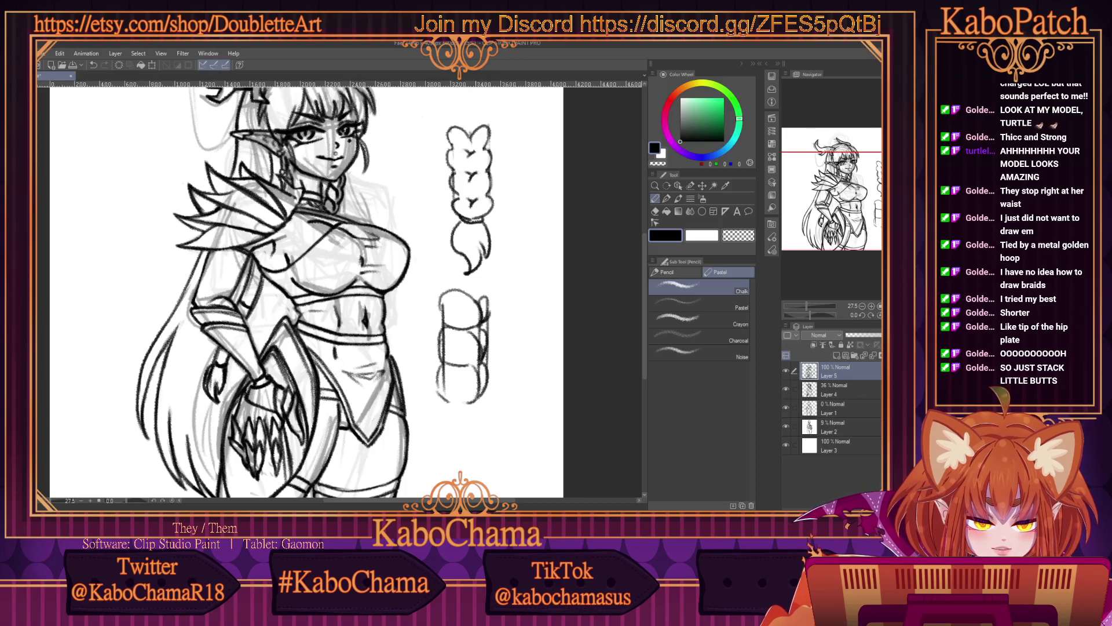
# Erase the guide lines inside the second sample braid with the transparent colour.
pyautogui.click(733, 238)
pyautogui.moveTo(448, 323)
pyautogui.mouseDown()
pyautogui.moveTo(441, 305)
pyautogui.moveTo(447, 398)
pyautogui.mouseUp()
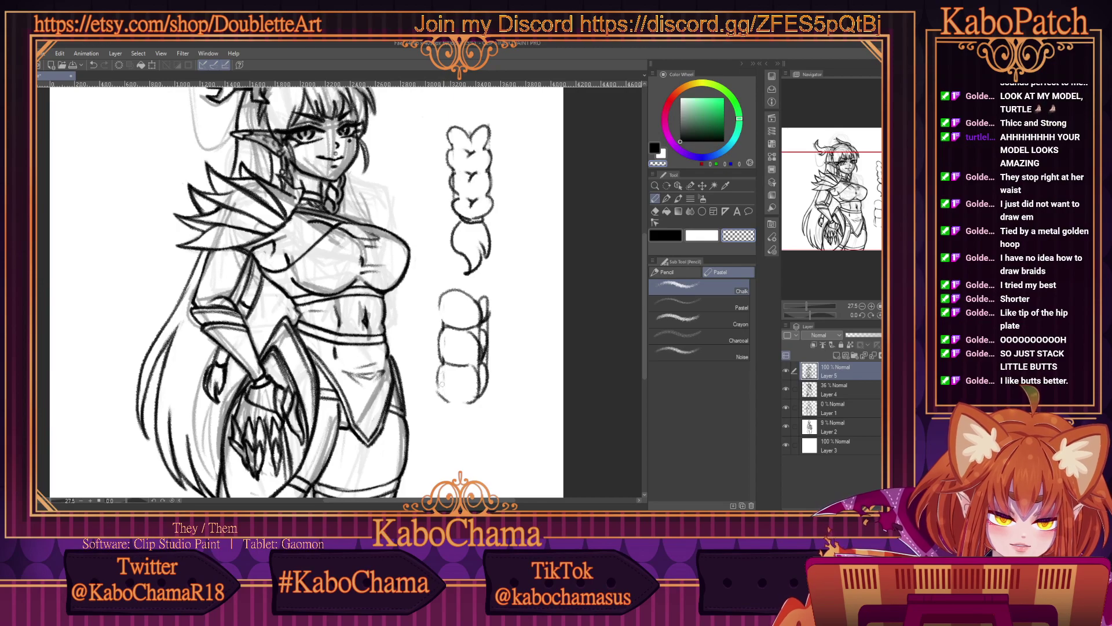
pyautogui.moveTo(477, 330); pyautogui.dragTo(480, 376)
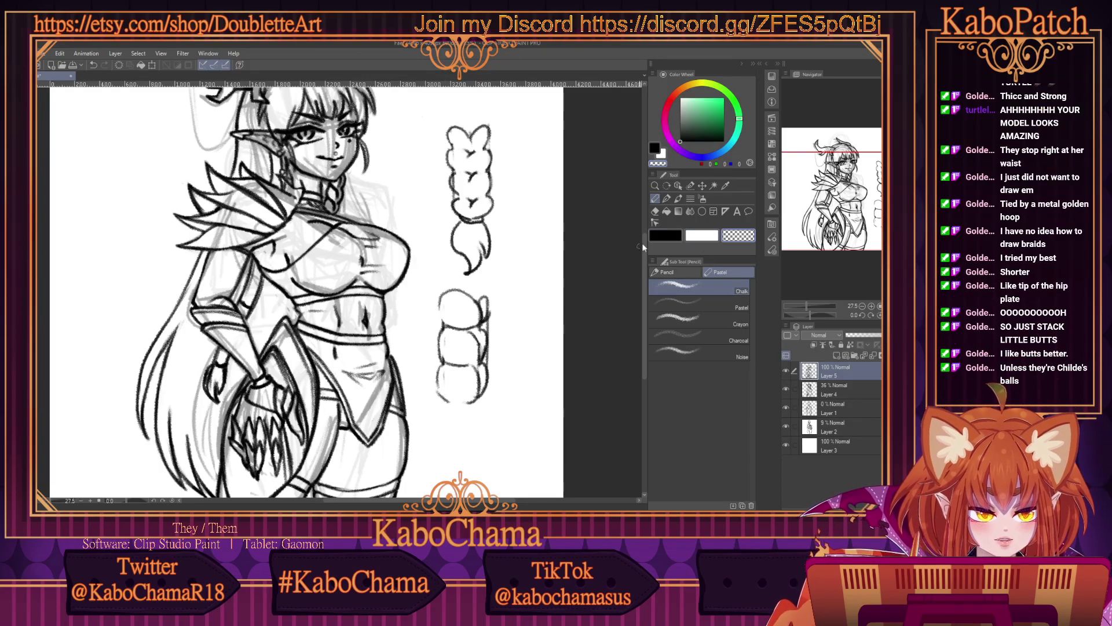
# Touch up the side outline of the second sample braid and erase its segment divider lines with the transparent colour.
pyautogui.press('c')
pyautogui.moveTo(442, 294); pyautogui.dragTo(439, 397)
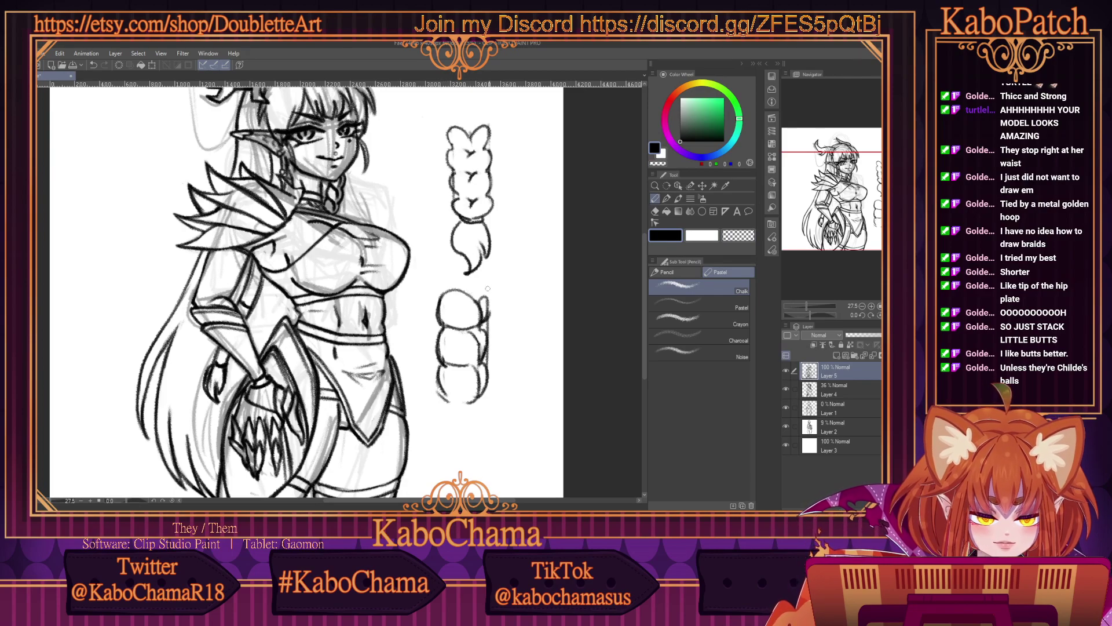
pyautogui.press('c')
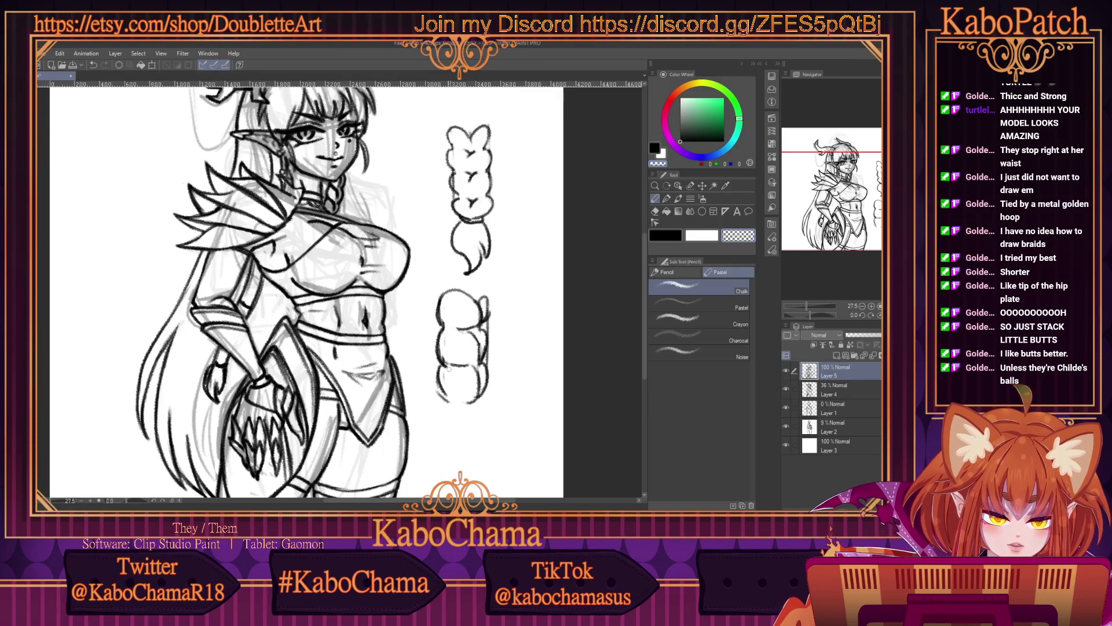
pyautogui.moveTo(444, 358); pyautogui.dragTo(450, 370)
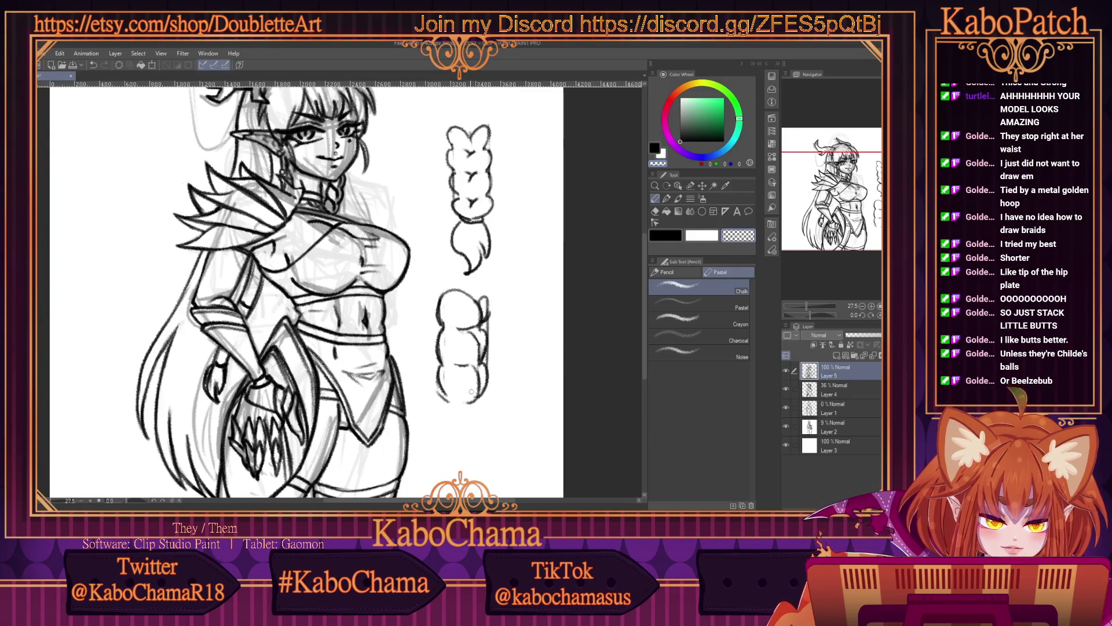
# Draw curved black creases inside the second sample braid and add a tied, pointed tuft at its lower end.
pyautogui.click(667, 236)
pyautogui.moveTo(469, 356); pyautogui.dragTo(479, 389)
pyautogui.moveTo(468, 318)
pyautogui.mouseDown()
pyautogui.moveTo(484, 335)
pyautogui.moveTo(467, 330)
pyautogui.mouseUp()
pyautogui.moveTo(451, 406)
pyautogui.mouseDown()
pyautogui.moveTo(477, 400)
pyautogui.moveTo(490, 458)
pyautogui.moveTo(440, 449)
pyautogui.mouseUp()
pyautogui.moveTo(441, 446); pyautogui.dragTo(463, 468)
pyautogui.moveTo(478, 419); pyautogui.dragTo(467, 444)
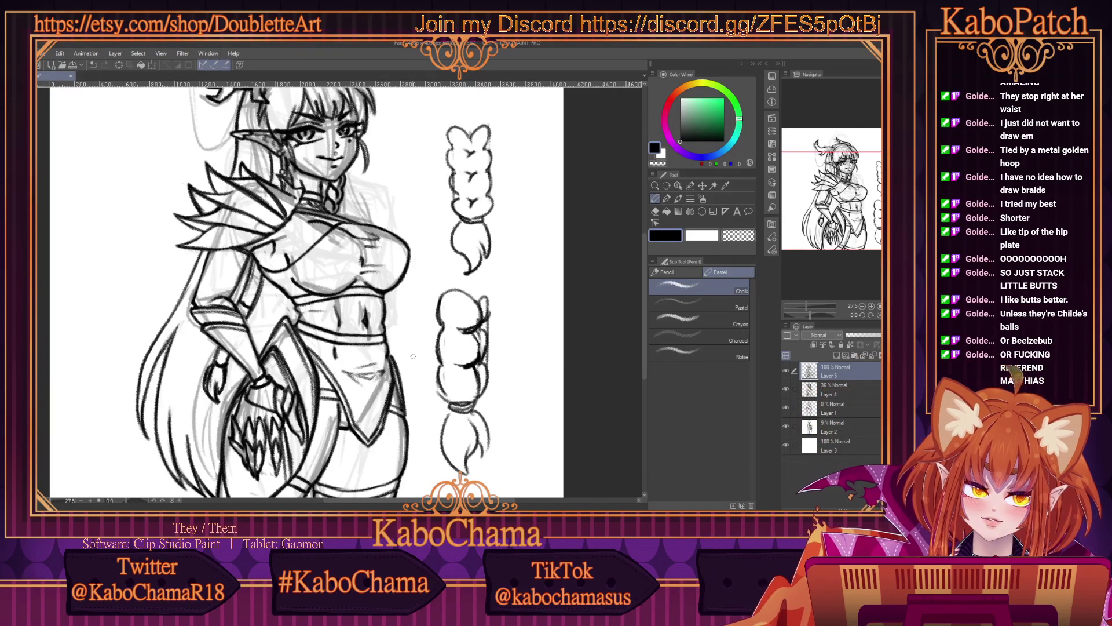
# Erase both sample braids from the blank canvas beside the character with the hard Eraser.
pyautogui.click(655, 211)
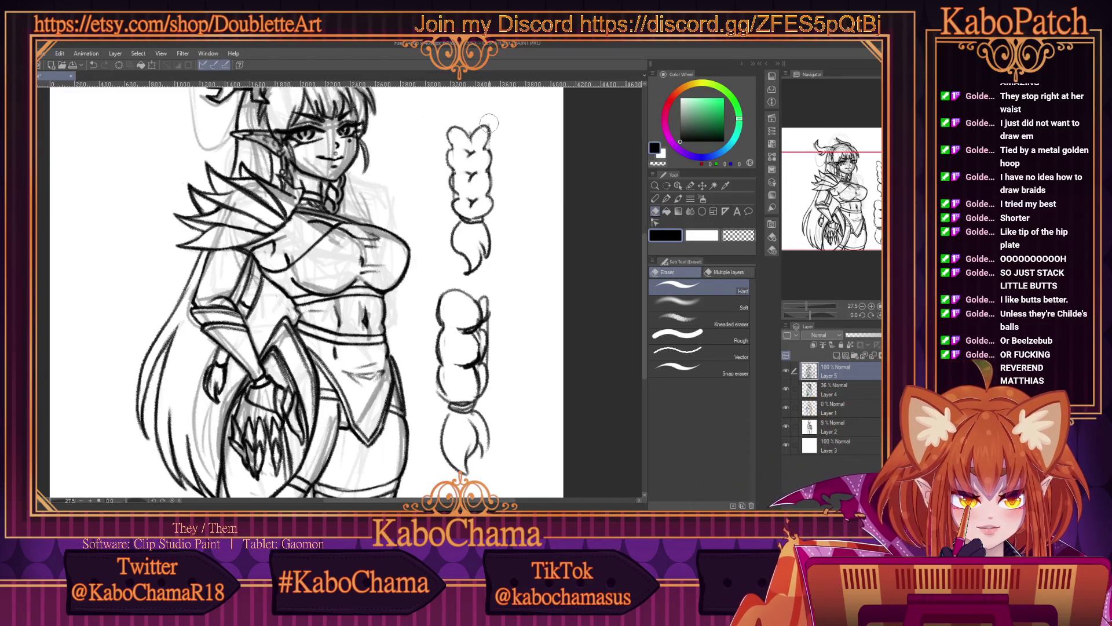
pyautogui.moveTo(489, 123)
pyautogui.mouseDown()
pyautogui.moveTo(476, 158)
pyautogui.moveTo(446, 111)
pyautogui.moveTo(490, 393)
pyautogui.moveTo(475, 464)
pyautogui.moveTo(467, 369)
pyautogui.moveTo(439, 287)
pyautogui.moveTo(429, 322)
pyautogui.moveTo(439, 391)
pyautogui.moveTo(476, 393)
pyautogui.moveTo(489, 351)
pyautogui.mouseUp()
pyautogui.moveTo(394, 501)
pyautogui.mouseDown()
pyautogui.moveTo(362, 498)
pyautogui.moveTo(375, 502)
pyautogui.mouseUp()
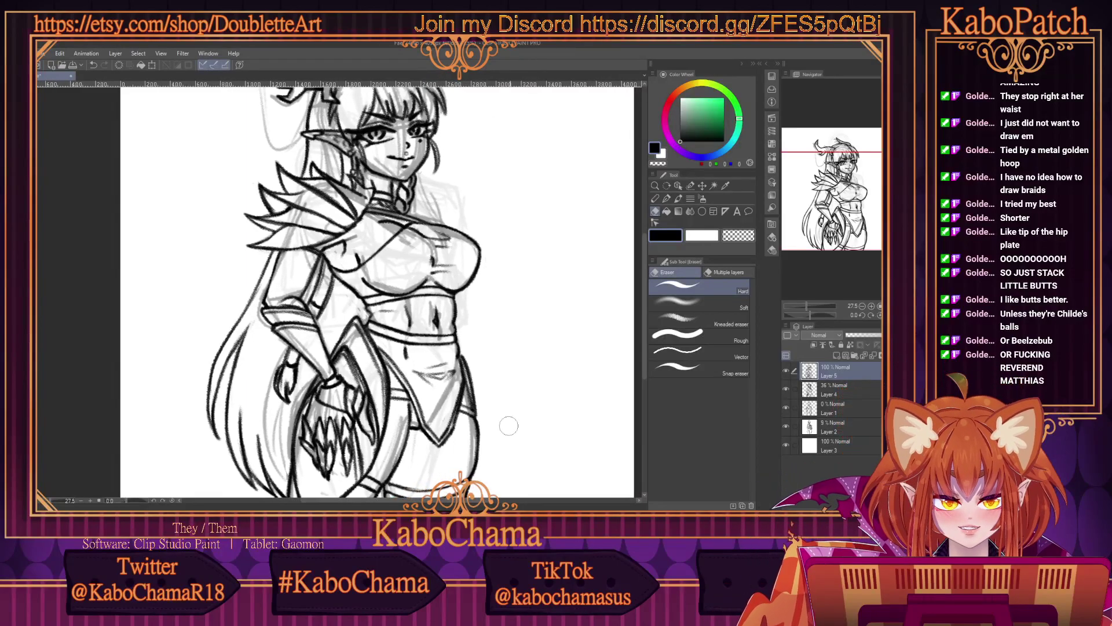
# Sketch a short straight-sided guide for a braid hanging below the shoulder spikes beside the upper arm with the Chalk pencil.
pyautogui.click(655, 198)
pyautogui.moveTo(644, 345); pyautogui.dragTo(645, 261)
pyautogui.scroll(-2, 275, 259)
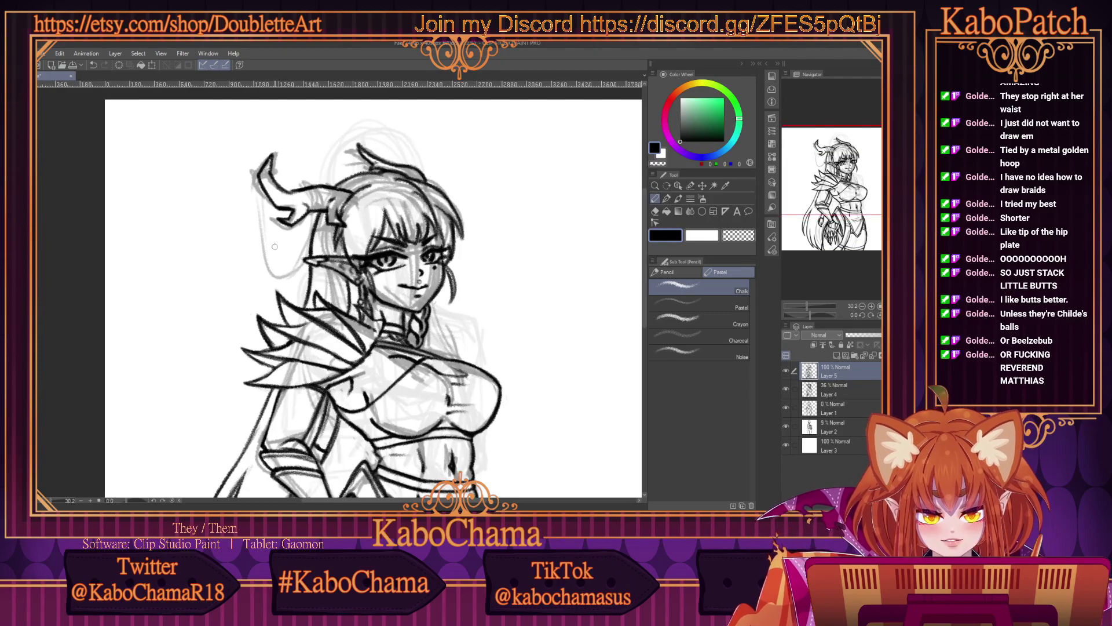
pyautogui.scroll(4, 301, 409)
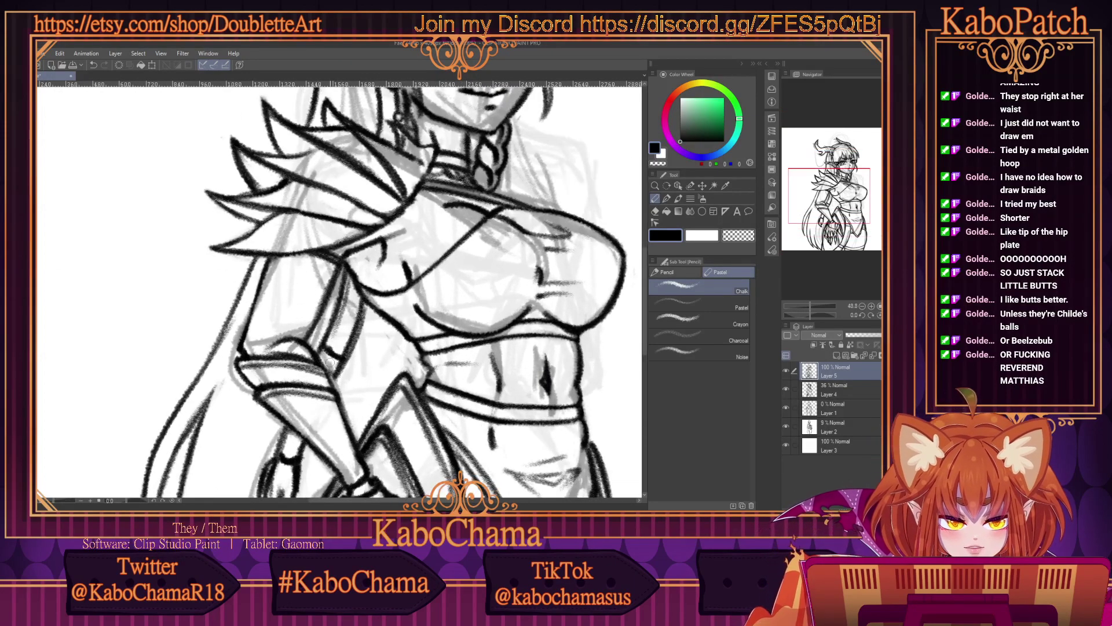
# Erase the old tied hair tuft hanging below the elbow guard with the transparent colour.
pyautogui.click(738, 235)
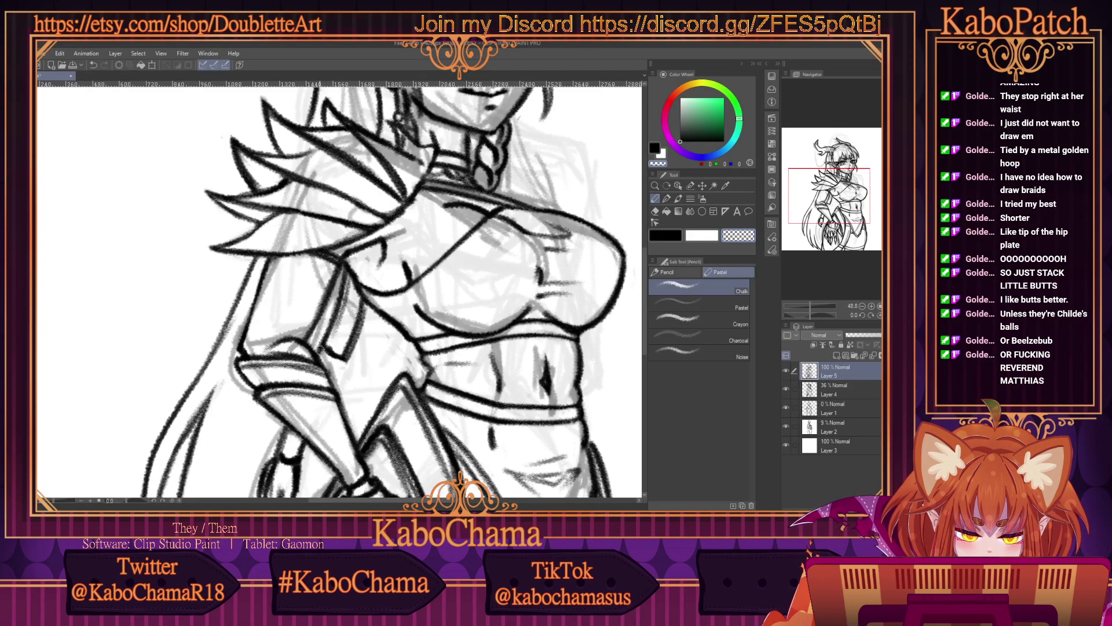
pyautogui.scroll(-2, 317, 351)
pyautogui.scroll(2, 320, 353)
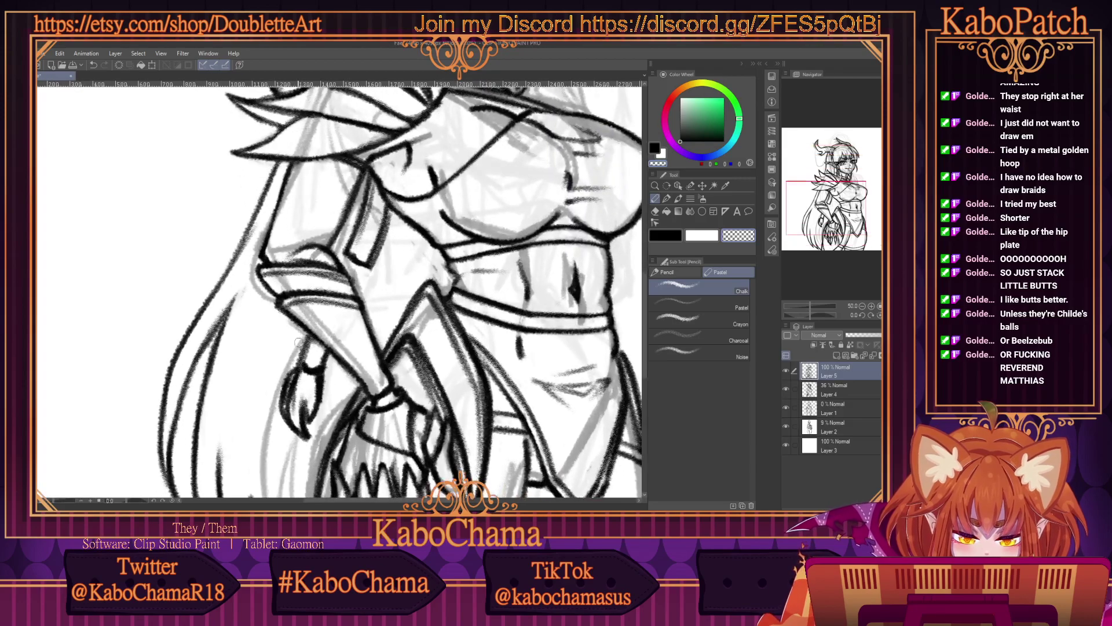
pyautogui.moveTo(322, 352)
pyautogui.mouseDown()
pyautogui.moveTo(306, 336)
pyautogui.moveTo(319, 412)
pyautogui.moveTo(307, 439)
pyautogui.moveTo(289, 347)
pyautogui.moveTo(282, 423)
pyautogui.moveTo(286, 369)
pyautogui.mouseUp()
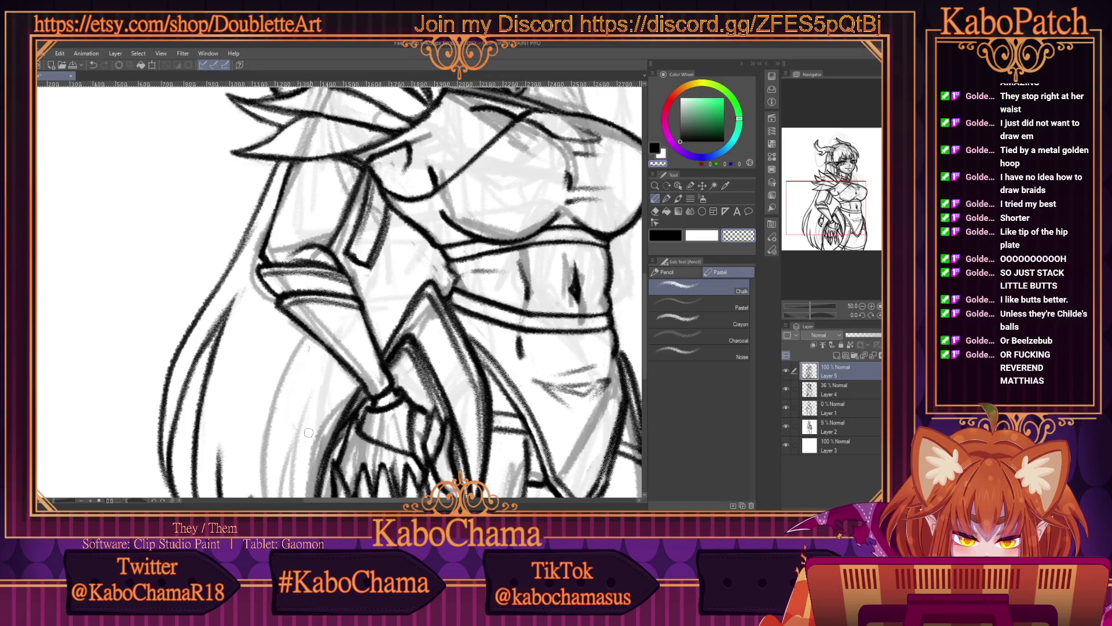
pyautogui.scroll(-4, 298, 438)
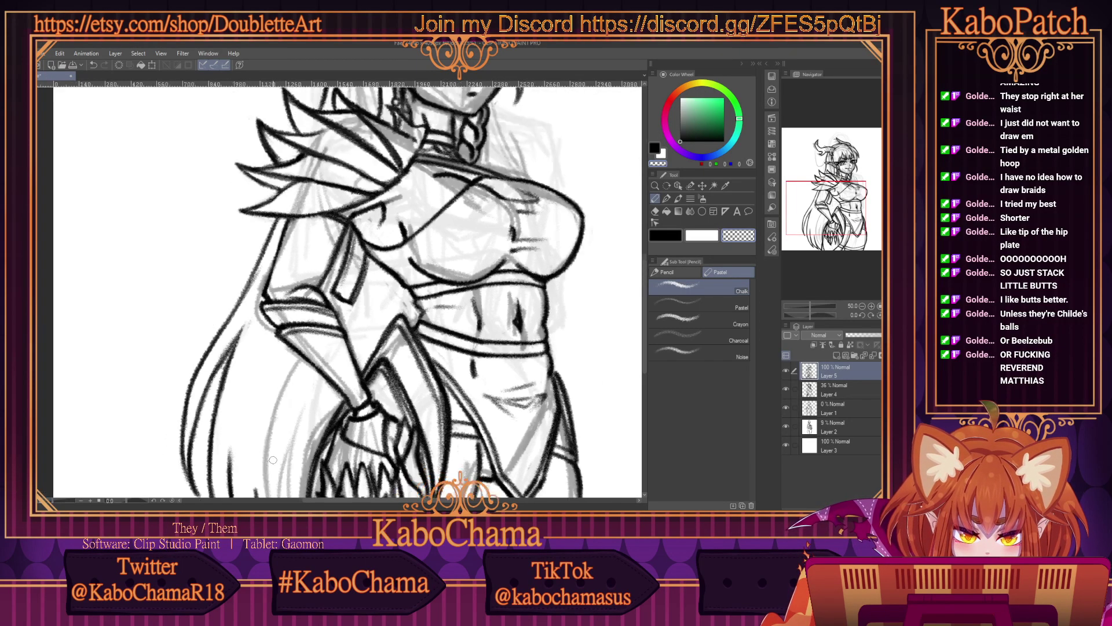
# Erase the outer part of the braid guide beside the upper arm and redraw it in black hanging straighter down.
pyautogui.scroll(3, 313, 375)
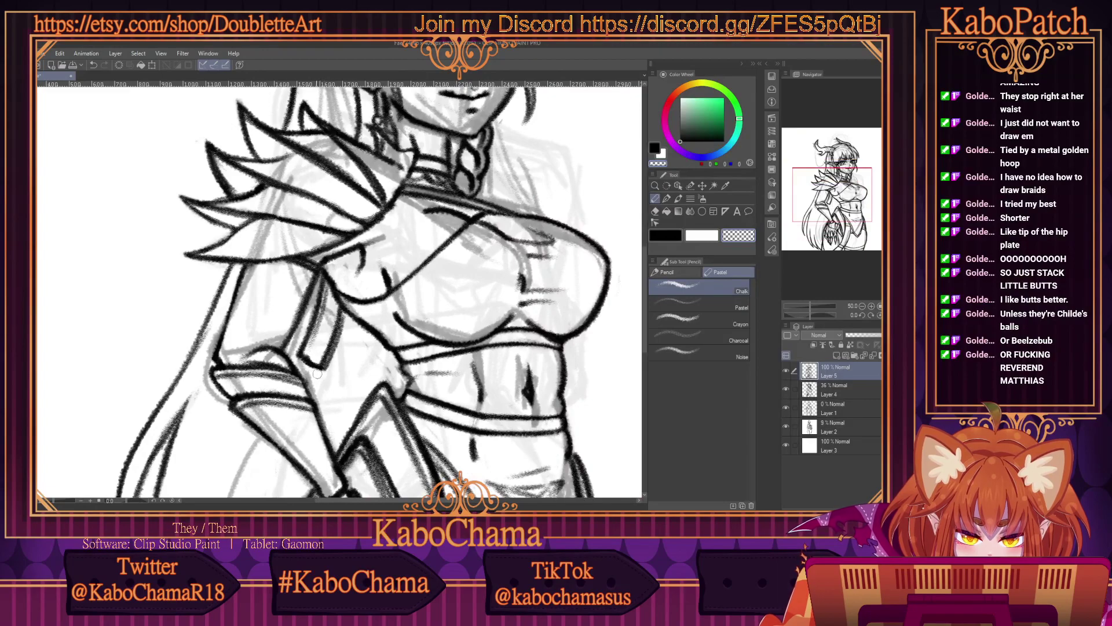
pyautogui.scroll(-2, 312, 375)
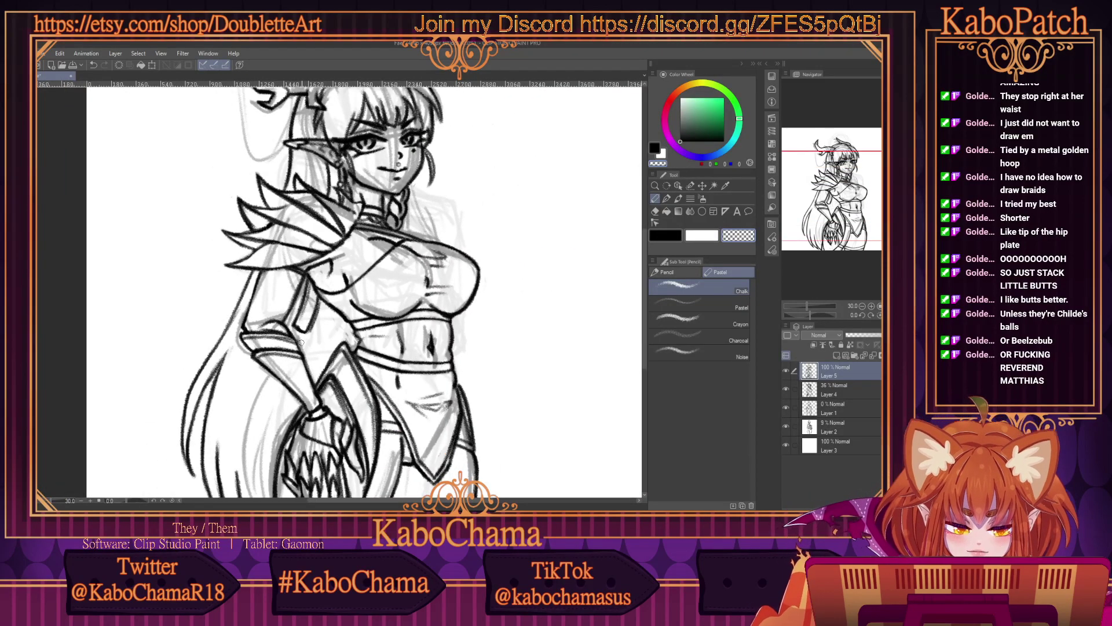
pyautogui.scroll(2, 339, 288)
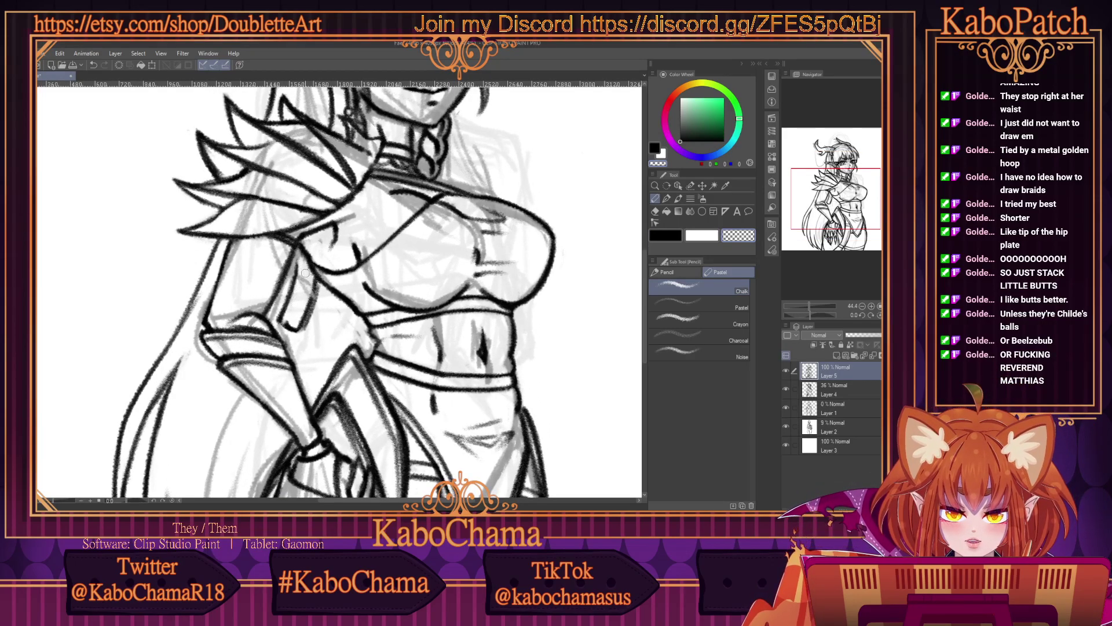
pyautogui.moveTo(312, 292)
pyautogui.mouseDown()
pyautogui.moveTo(296, 334)
pyautogui.moveTo(289, 314)
pyautogui.moveTo(286, 325)
pyautogui.moveTo(295, 271)
pyautogui.moveTo(281, 325)
pyautogui.moveTo(297, 261)
pyautogui.moveTo(290, 316)
pyautogui.mouseUp()
pyautogui.press('c')
pyautogui.moveTo(301, 253)
pyautogui.mouseDown()
pyautogui.moveTo(290, 331)
pyautogui.moveTo(310, 328)
pyautogui.moveTo(318, 280)
pyautogui.moveTo(310, 322)
pyautogui.mouseUp()
# Draw a tie band and a pointed tuft below the braid guide beside the arm, and clean the lines around them.
pyautogui.scroll(-4, 293, 336)
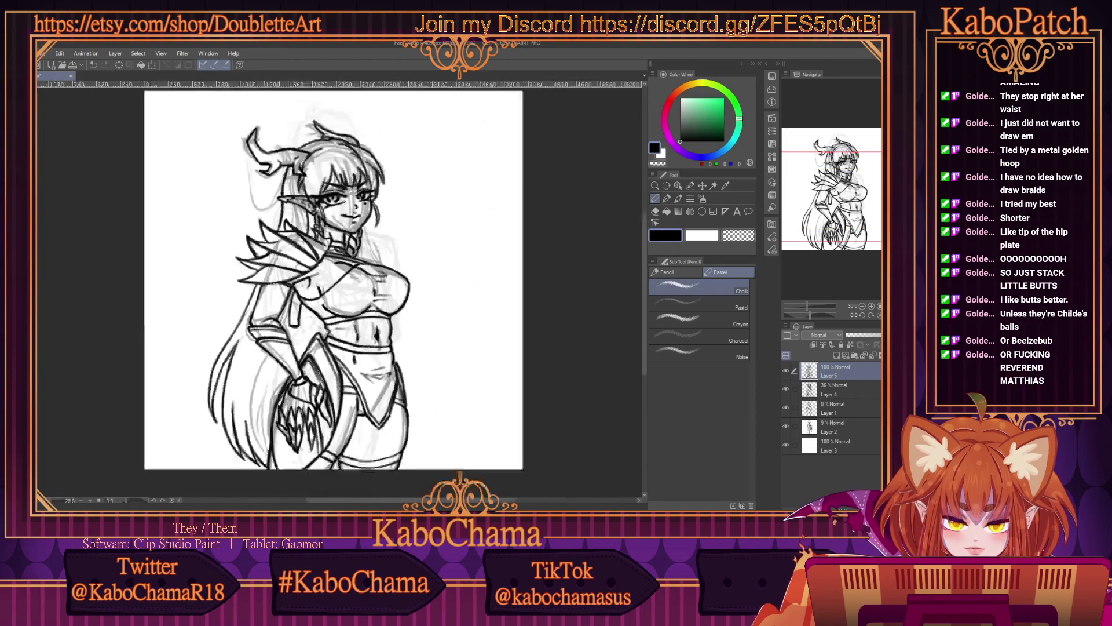
pyautogui.scroll(2, 286, 352)
pyautogui.scroll(3, 286, 351)
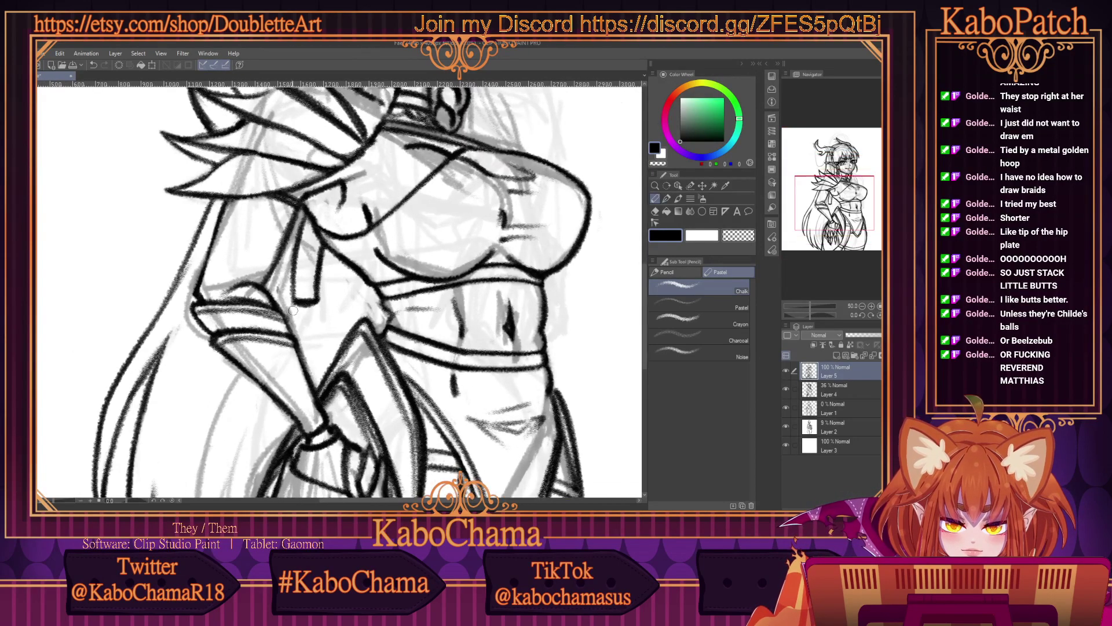
pyautogui.moveTo(296, 321)
pyautogui.mouseDown()
pyautogui.moveTo(320, 304)
pyautogui.moveTo(295, 304)
pyautogui.moveTo(308, 343)
pyautogui.moveTo(322, 349)
pyautogui.moveTo(312, 311)
pyautogui.moveTo(333, 329)
pyautogui.moveTo(317, 309)
pyautogui.moveTo(317, 366)
pyautogui.moveTo(311, 345)
pyautogui.mouseUp()
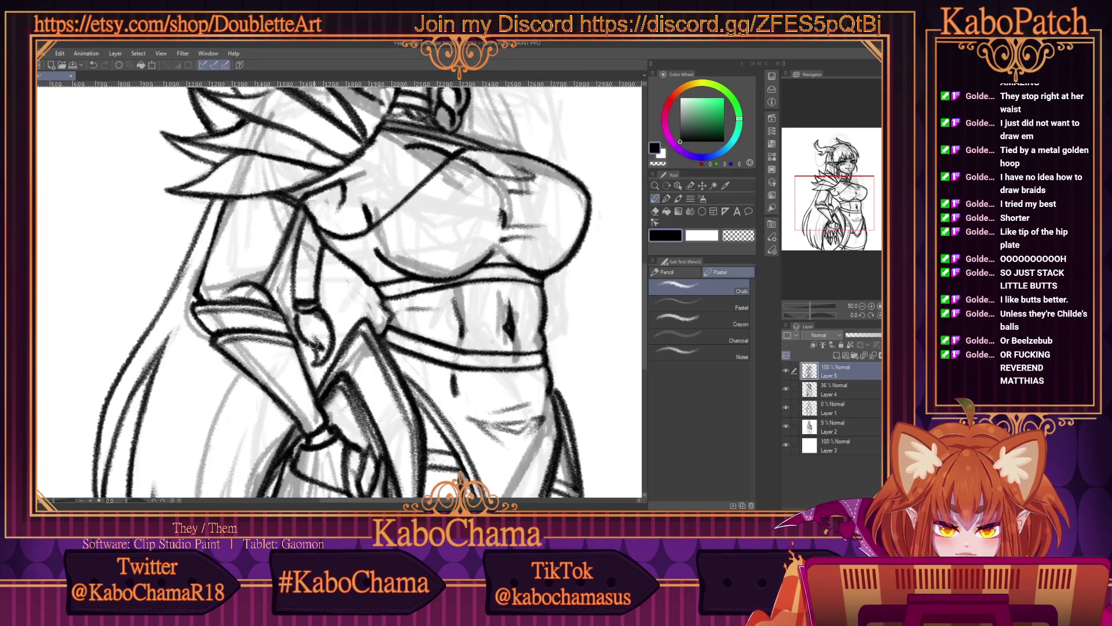
pyautogui.press('c')
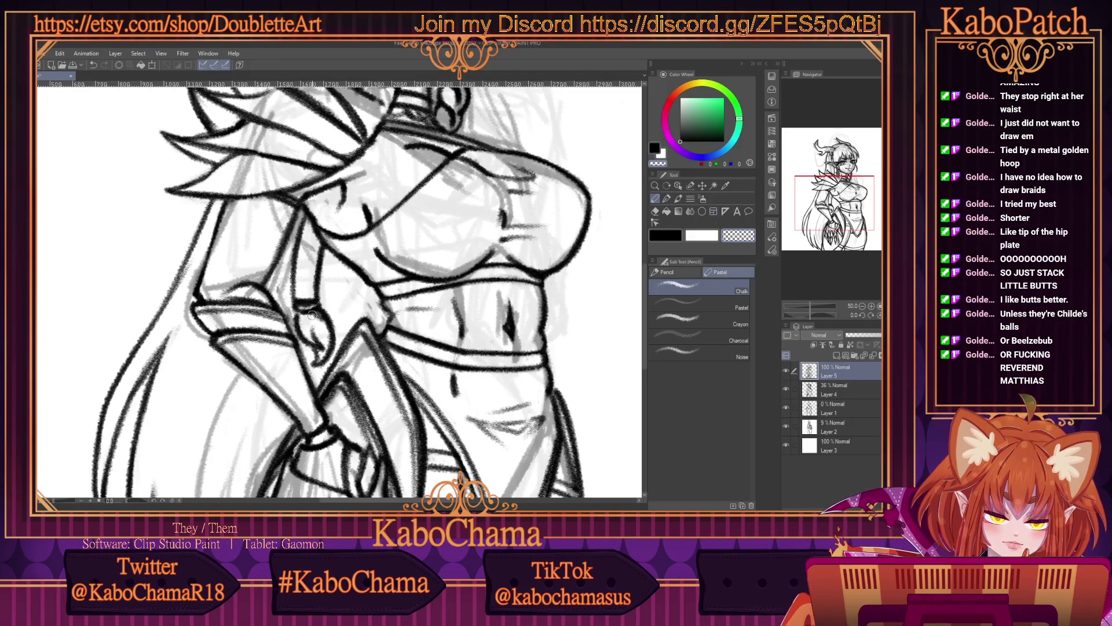
pyautogui.moveTo(322, 317)
pyautogui.mouseDown()
pyautogui.moveTo(308, 347)
pyautogui.moveTo(272, 316)
pyautogui.mouseUp()
pyautogui.scroll(-3, 301, 324)
pyautogui.scroll(2, 280, 299)
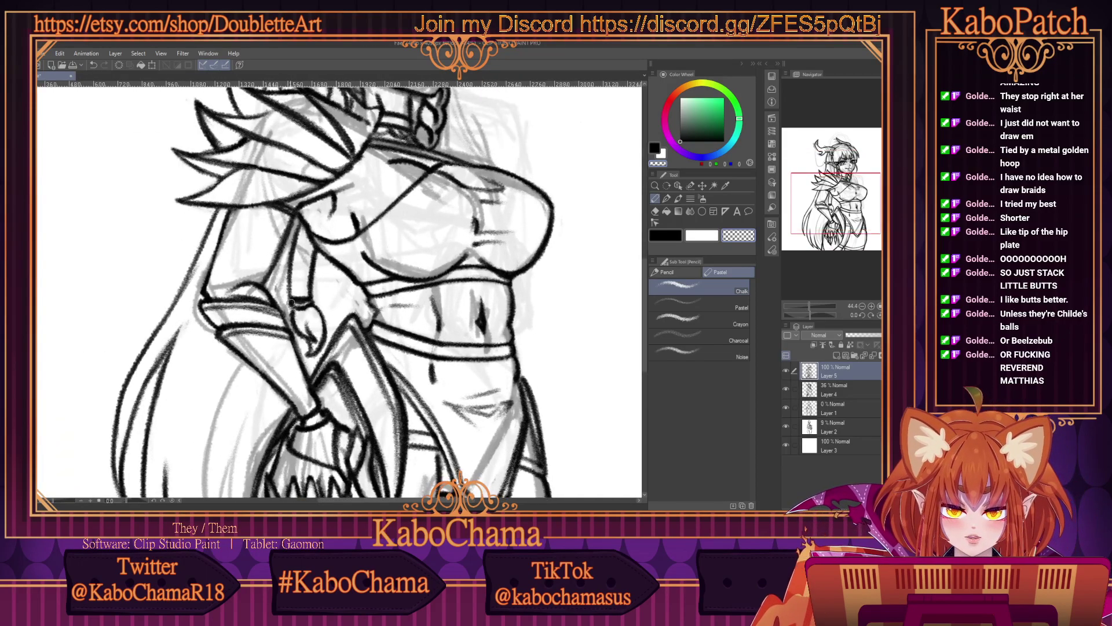
# Draw stacked rounded segments in black along the braid guide beside the arm, from the armpit to the tie band.
pyautogui.press('c')
pyautogui.scroll(-2, 281, 240)
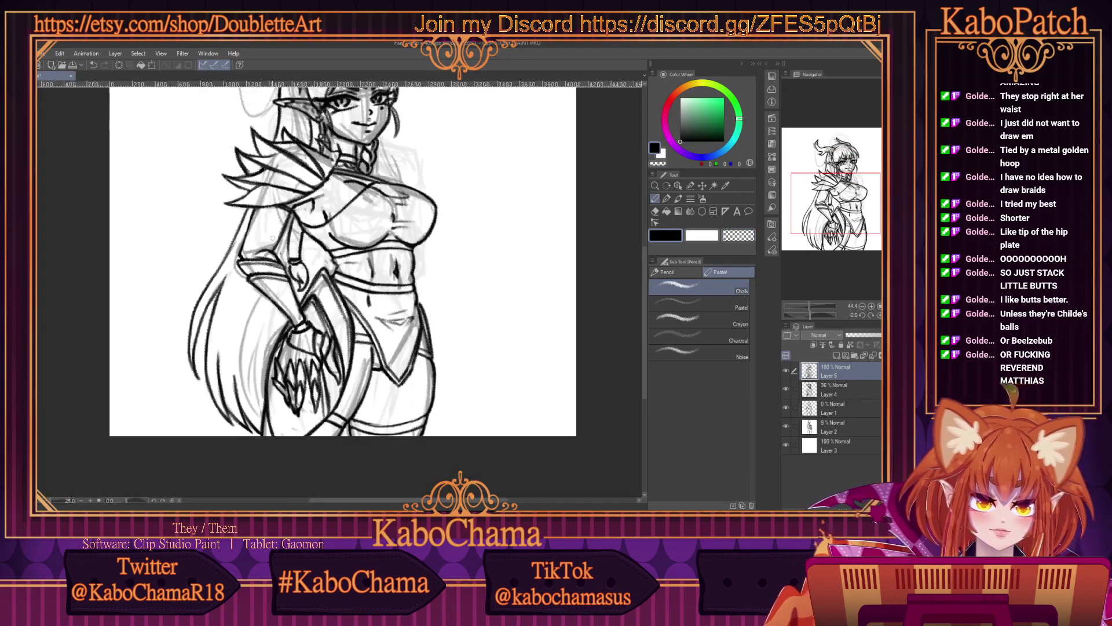
pyautogui.scroll(2, 279, 243)
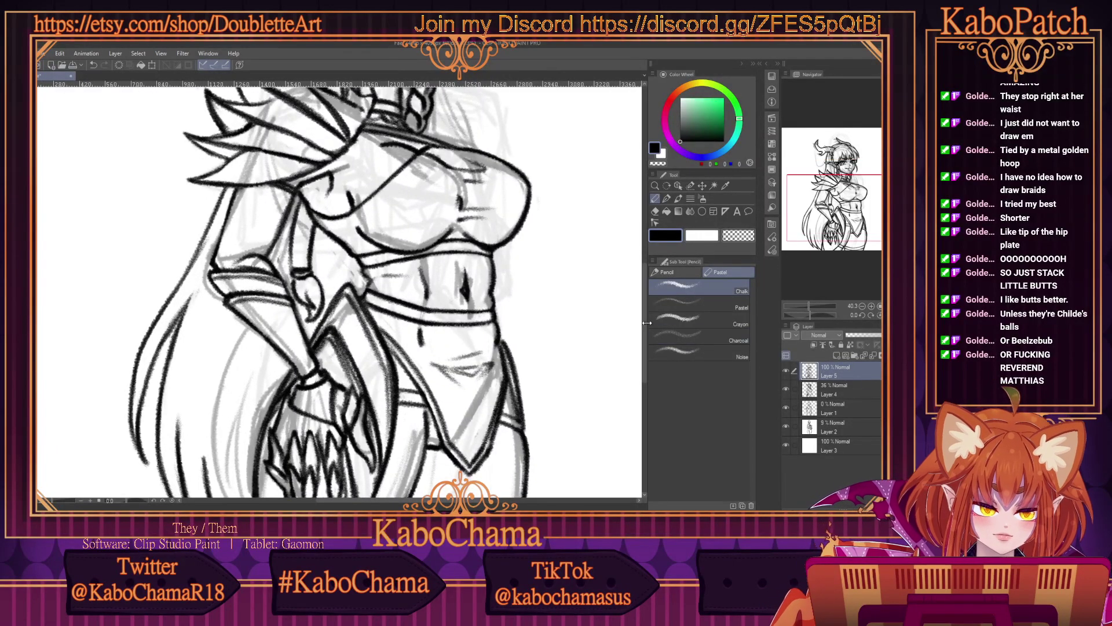
pyautogui.moveTo(644, 348)
pyautogui.mouseDown()
pyautogui.moveTo(644, 278)
pyautogui.moveTo(646, 301)
pyautogui.mouseUp()
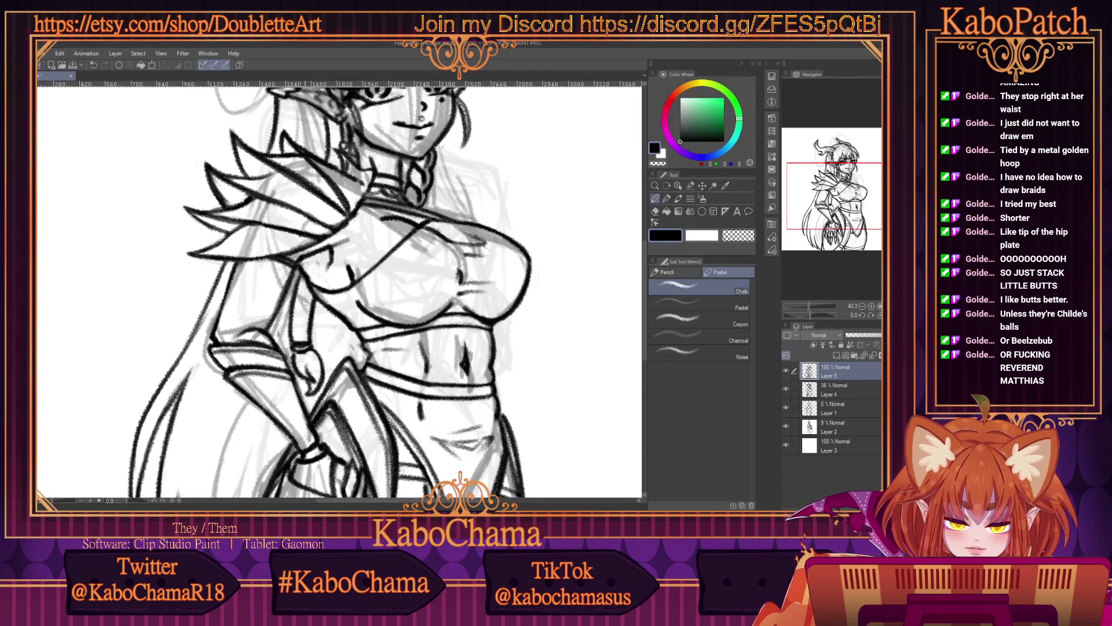
pyautogui.scroll(1, 295, 313)
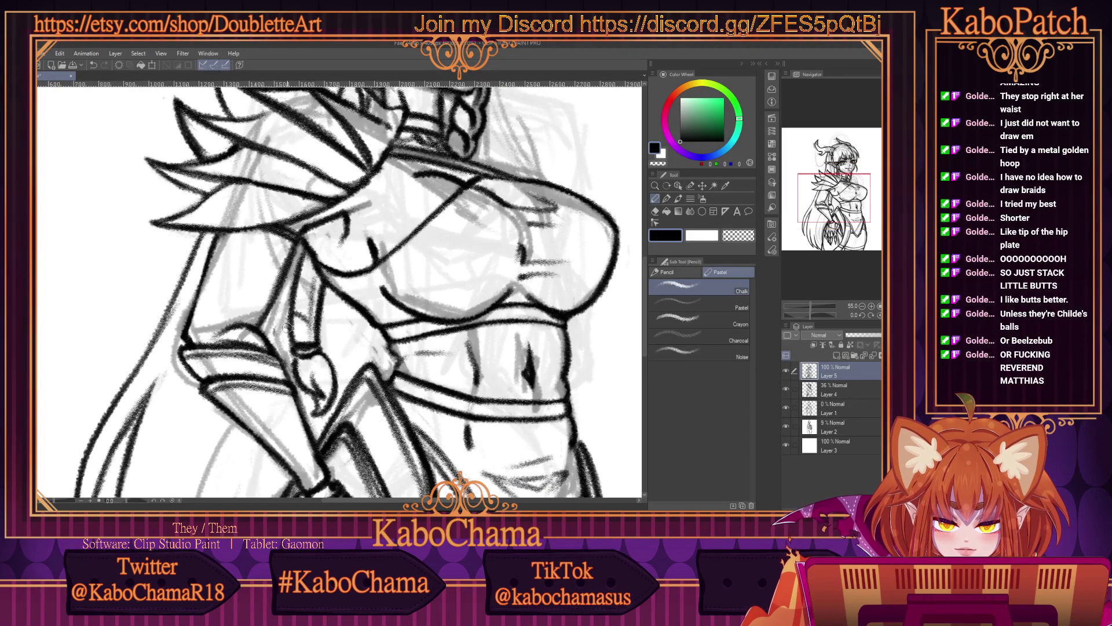
pyautogui.moveTo(288, 311)
pyautogui.mouseDown()
pyautogui.moveTo(290, 286)
pyautogui.moveTo(308, 293)
pyautogui.moveTo(287, 303)
pyautogui.moveTo(304, 283)
pyautogui.moveTo(295, 259)
pyautogui.moveTo(307, 258)
pyautogui.moveTo(292, 284)
pyautogui.moveTo(300, 254)
pyautogui.mouseUp()
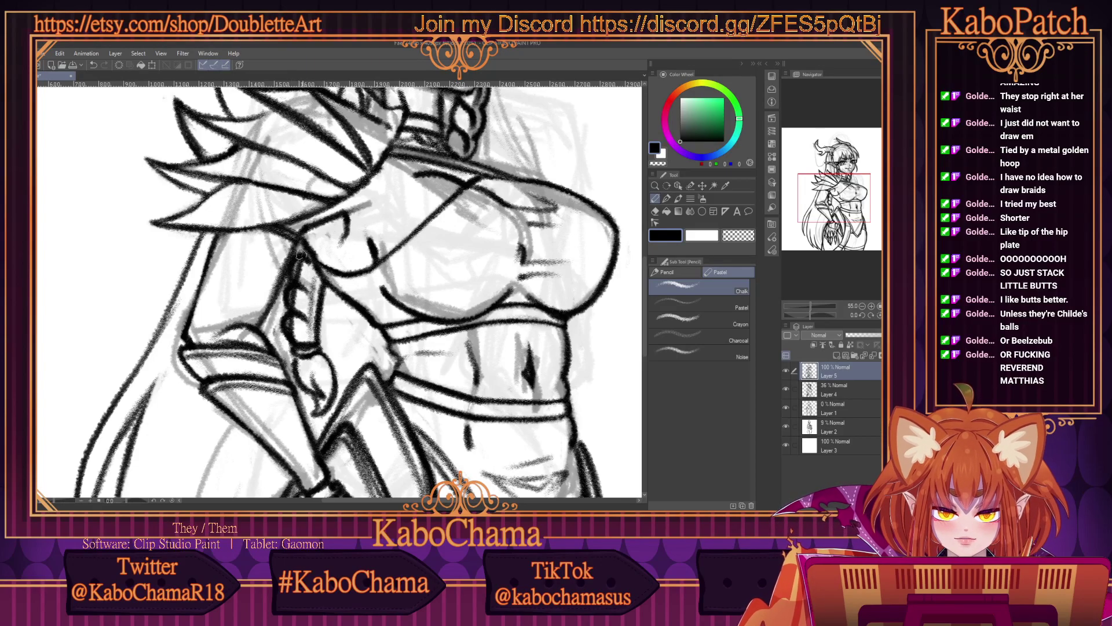
pyautogui.moveTo(319, 318)
pyautogui.mouseDown()
pyautogui.moveTo(309, 253)
pyautogui.moveTo(480, 198)
pyautogui.moveTo(293, 289)
pyautogui.mouseUp()
# Erase the leftover guide and overlapping lines in the braid beside the arm with the transparent colour.
pyautogui.click(738, 236)
pyautogui.moveTo(296, 333)
pyautogui.mouseDown()
pyautogui.moveTo(292, 319)
pyautogui.moveTo(303, 331)
pyautogui.mouseUp()
pyautogui.moveTo(287, 270); pyautogui.dragTo(299, 272)
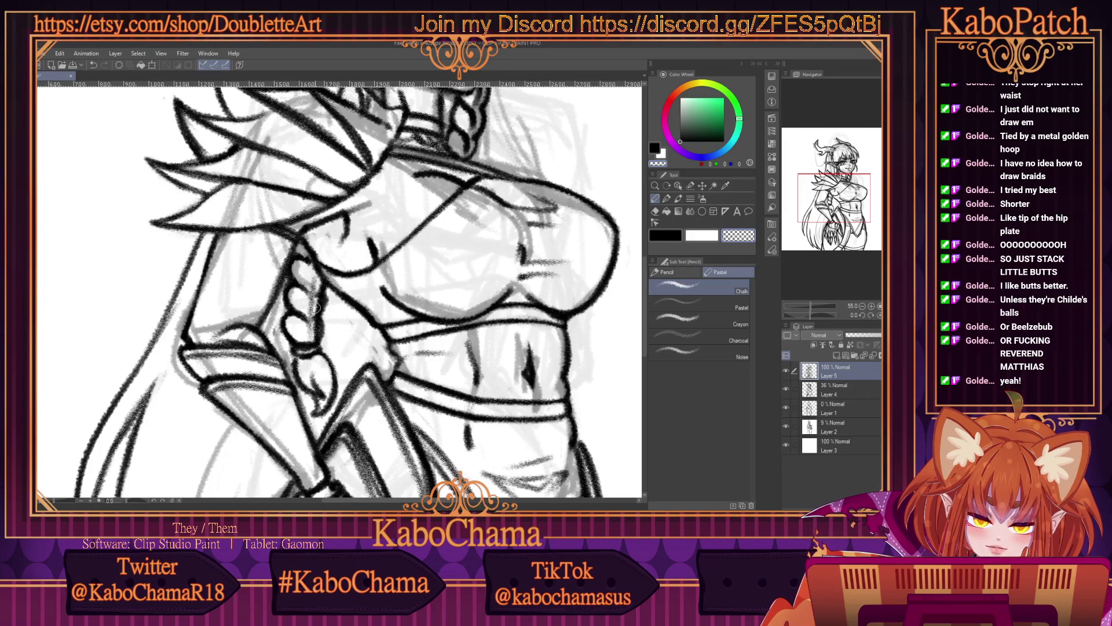
pyautogui.moveTo(310, 334); pyautogui.dragTo(313, 321)
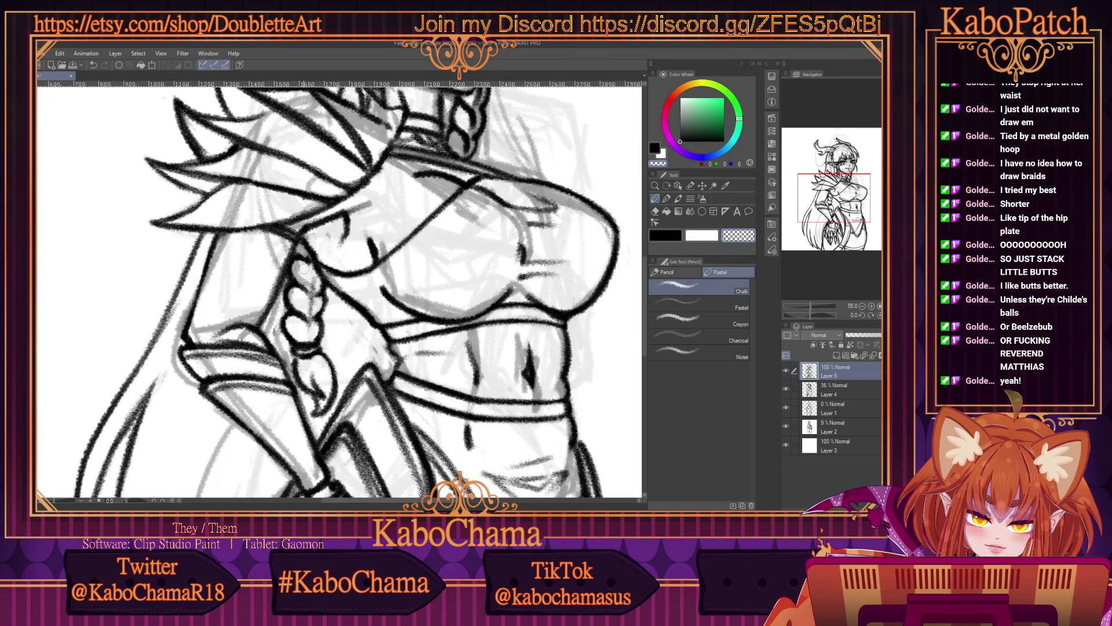
# Draw stacked rounded segments in black for the upper part of the braid hanging below the pointed ear.
pyautogui.click(657, 237)
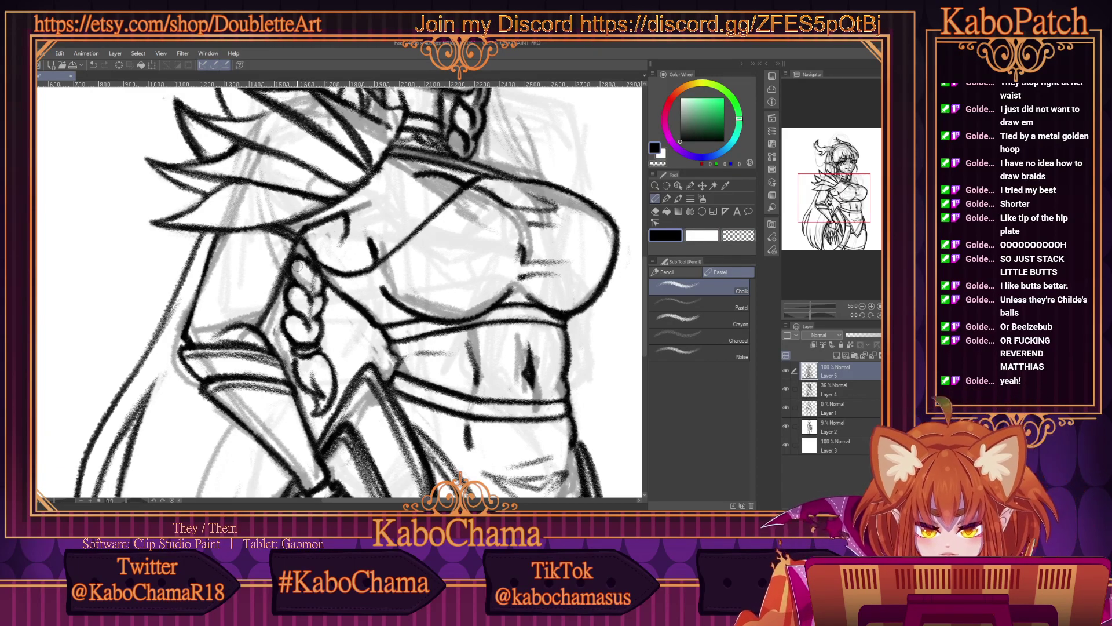
pyautogui.scroll(-6, 301, 242)
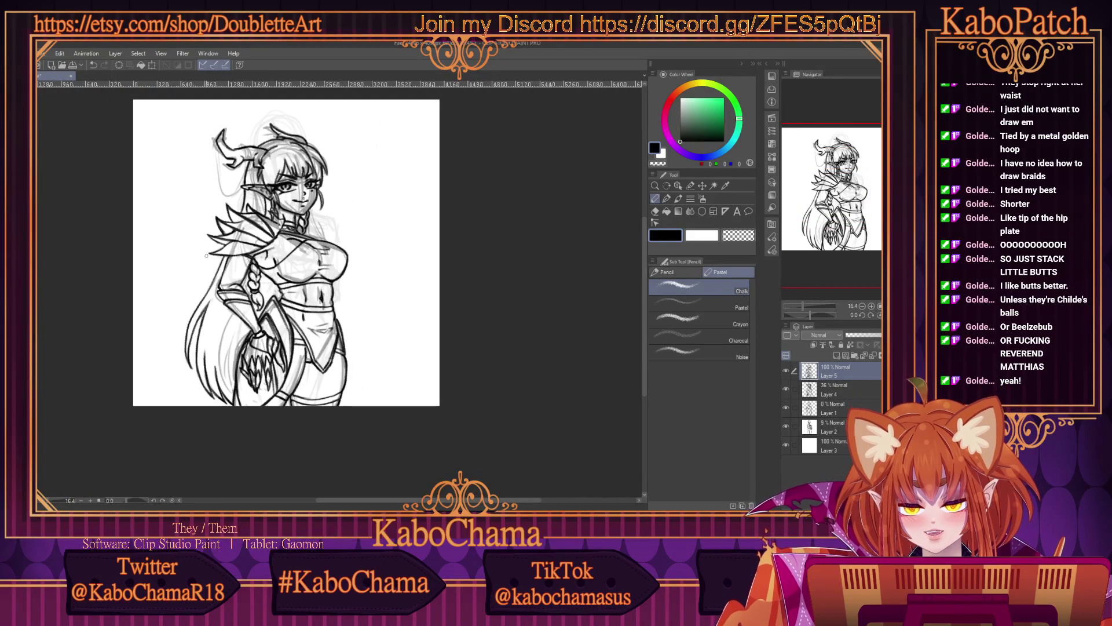
pyautogui.scroll(1, 202, 259)
pyautogui.scroll(4, 268, 213)
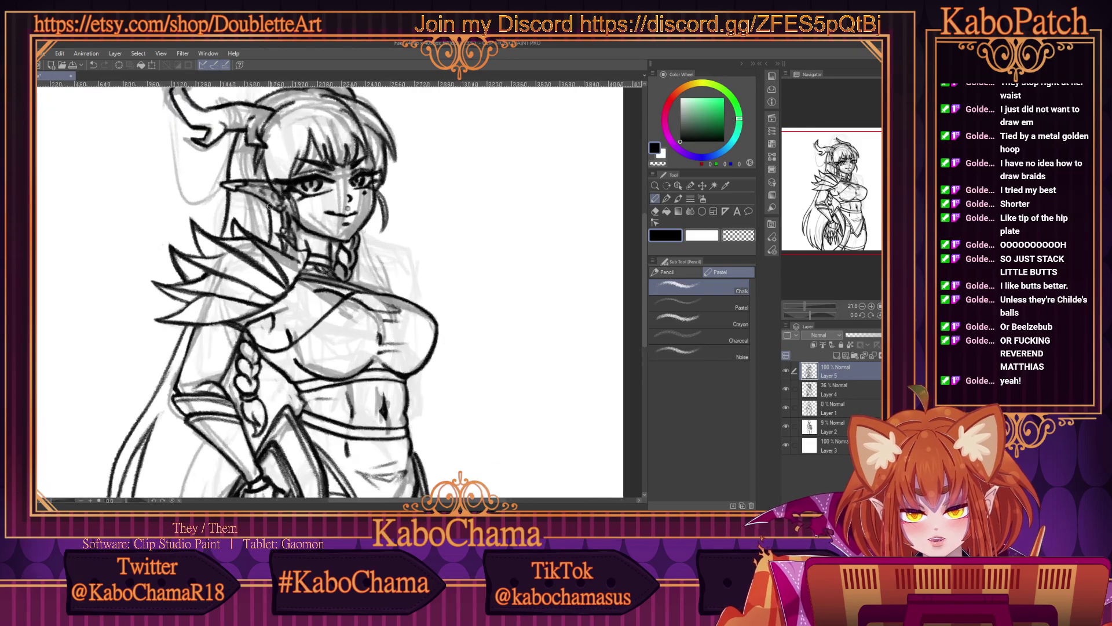
pyautogui.click(738, 237)
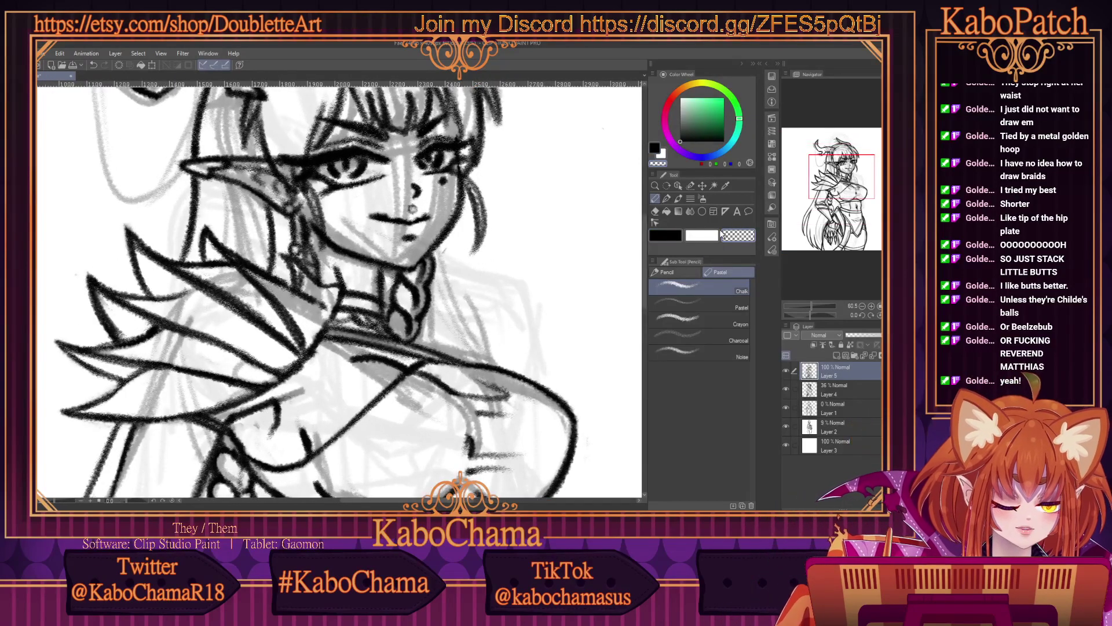
pyautogui.press('c')
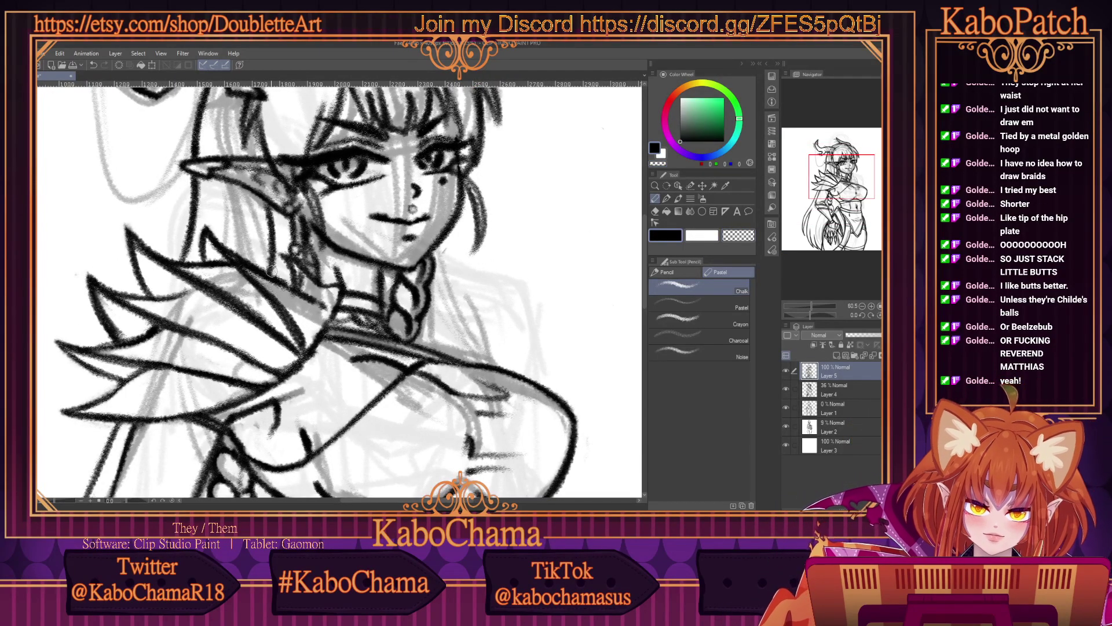
pyautogui.moveTo(277, 250)
pyautogui.mouseDown()
pyautogui.moveTo(266, 210)
pyautogui.moveTo(272, 266)
pyautogui.moveTo(270, 213)
pyautogui.mouseUp()
pyautogui.press('c')
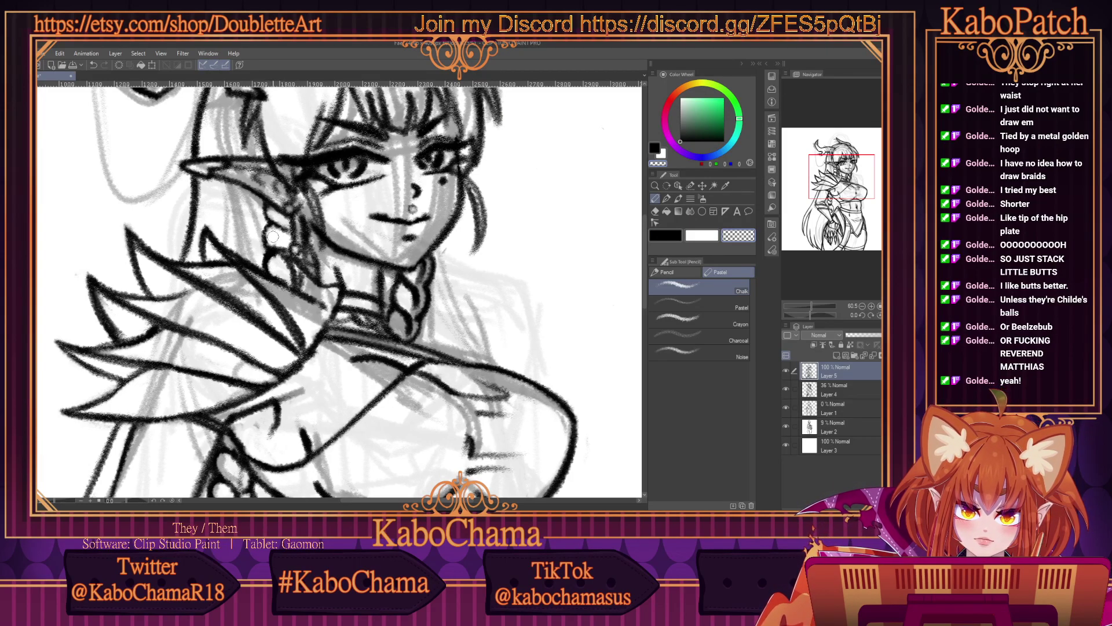
# Undo the last erasure on the braid below the ear, clean its overlapping lines and add black strokes along its inner side.
pyautogui.hotkey('ctrl', 'z')
pyautogui.press('c')
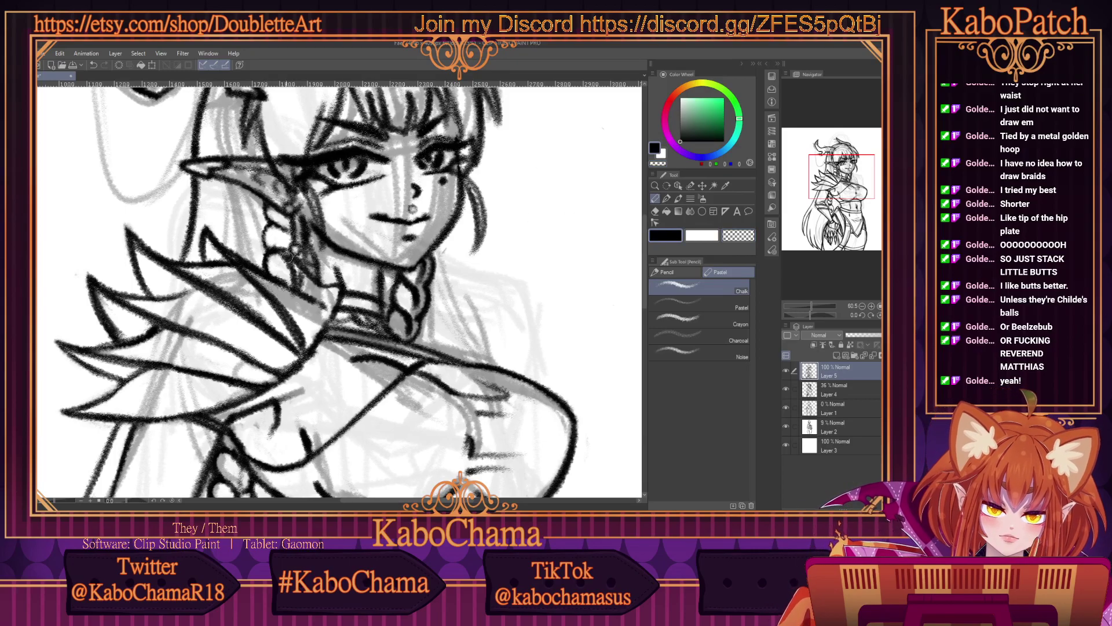
pyautogui.moveTo(275, 272)
pyautogui.mouseDown()
pyautogui.moveTo(259, 230)
pyautogui.moveTo(273, 250)
pyautogui.moveTo(268, 227)
pyautogui.moveTo(288, 231)
pyautogui.moveTo(246, 182)
pyautogui.moveTo(284, 235)
pyautogui.moveTo(270, 235)
pyautogui.moveTo(272, 270)
pyautogui.mouseUp()
pyautogui.press('c')
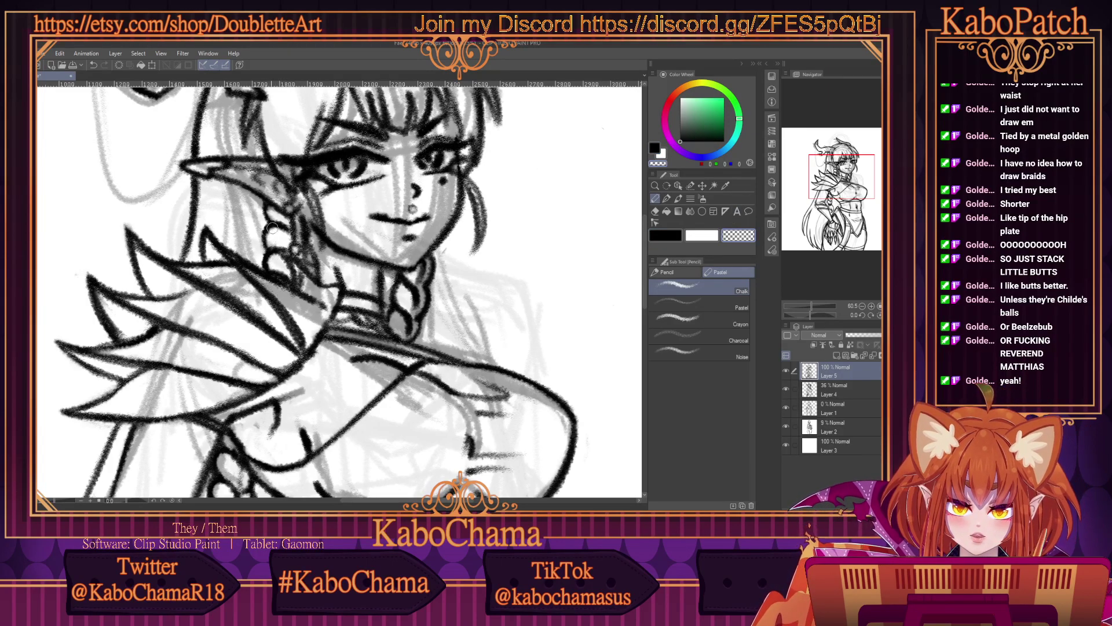
pyautogui.press('c')
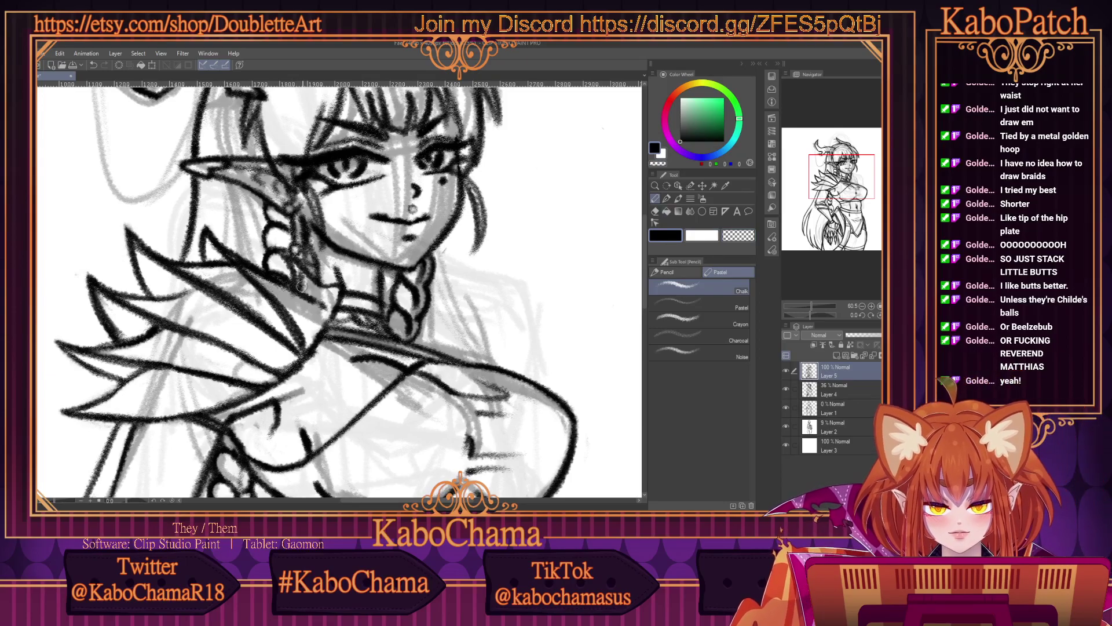
pyautogui.moveTo(301, 285); pyautogui.dragTo(294, 259)
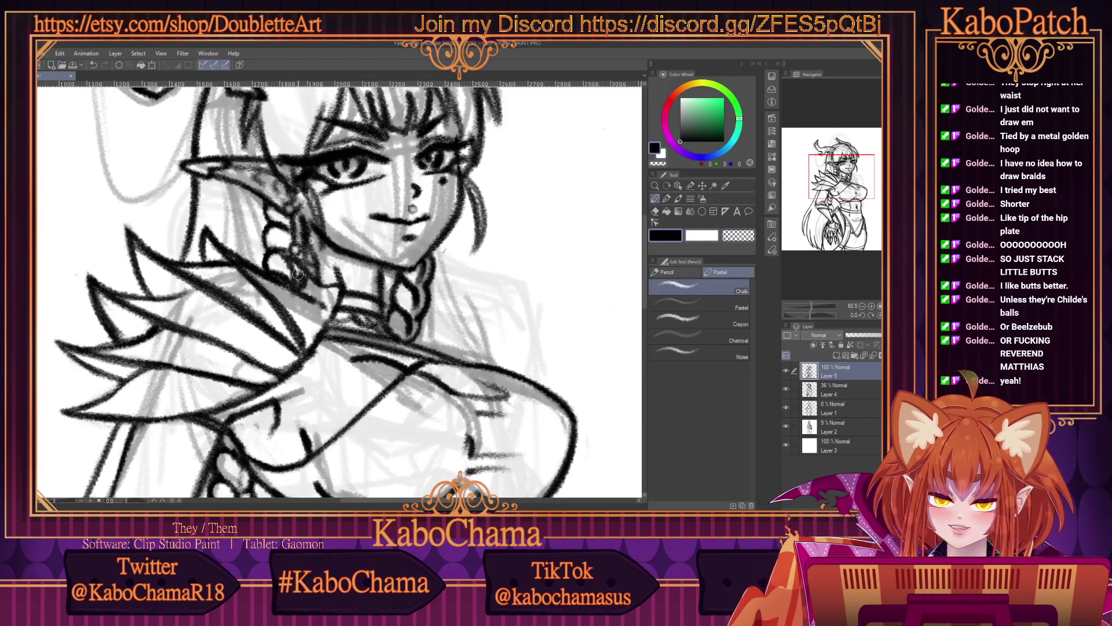
pyautogui.moveTo(302, 239); pyautogui.dragTo(294, 225)
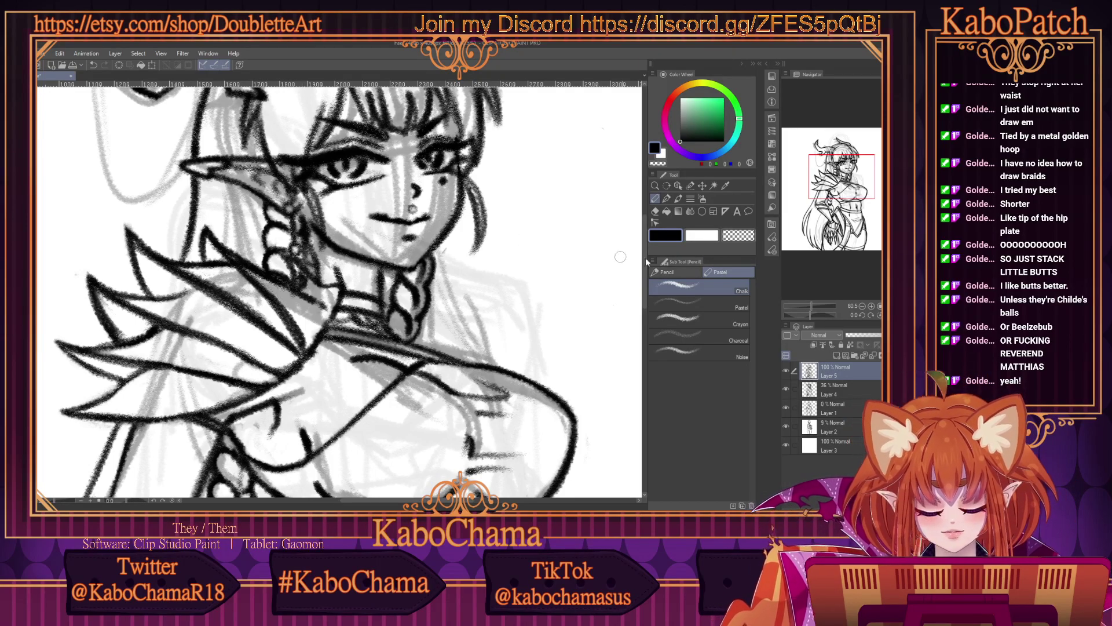
pyautogui.click(743, 237)
pyautogui.moveTo(302, 289)
pyautogui.mouseDown()
pyautogui.moveTo(284, 257)
pyautogui.moveTo(269, 199)
pyautogui.moveTo(317, 304)
pyautogui.mouseUp()
pyautogui.click(665, 236)
pyautogui.moveTo(296, 255)
pyautogui.mouseDown()
pyautogui.moveTo(284, 292)
pyautogui.moveTo(333, 290)
pyautogui.mouseUp()
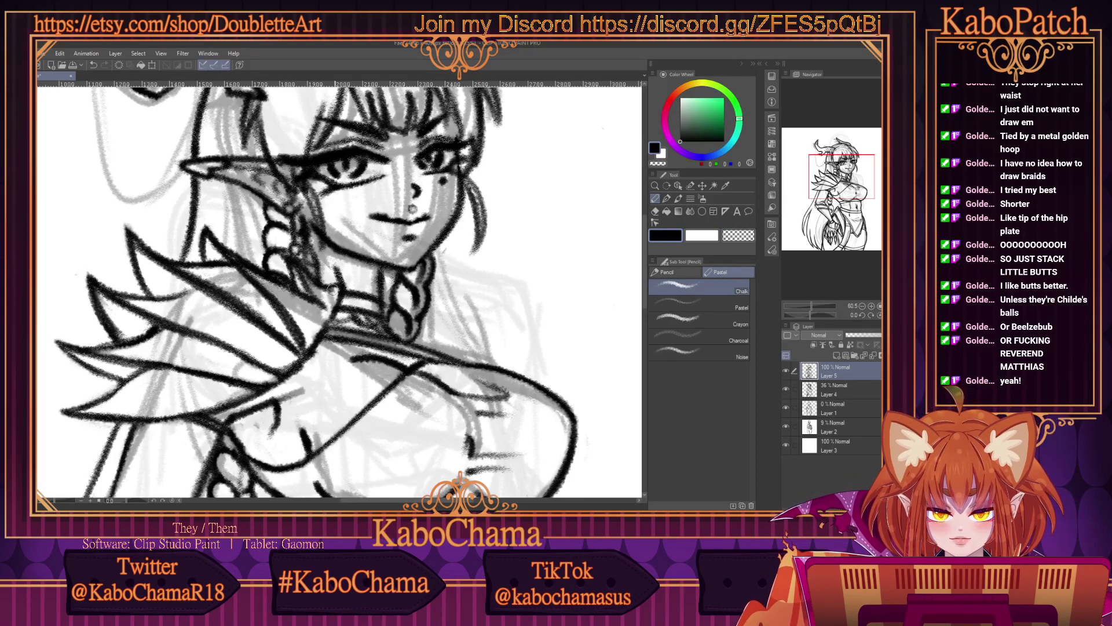
pyautogui.hotkey('ctrl', 'z')
pyautogui.hotkey('ctrl', 'z')
pyautogui.hotkey('ctrl', 'z')
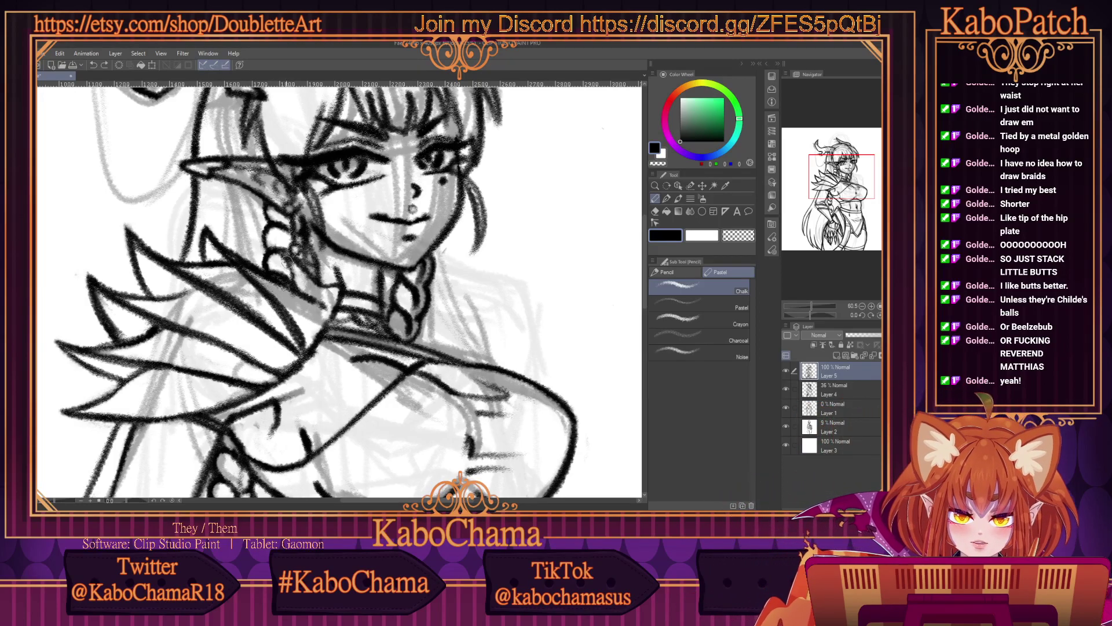
# Draw the lower end of the braid below the ear in black, running down toward the collar.
pyautogui.moveTo(287, 262)
pyautogui.mouseDown()
pyautogui.moveTo(300, 294)
pyautogui.moveTo(327, 312)
pyautogui.mouseUp()
pyautogui.scroll(-2, 171, 252)
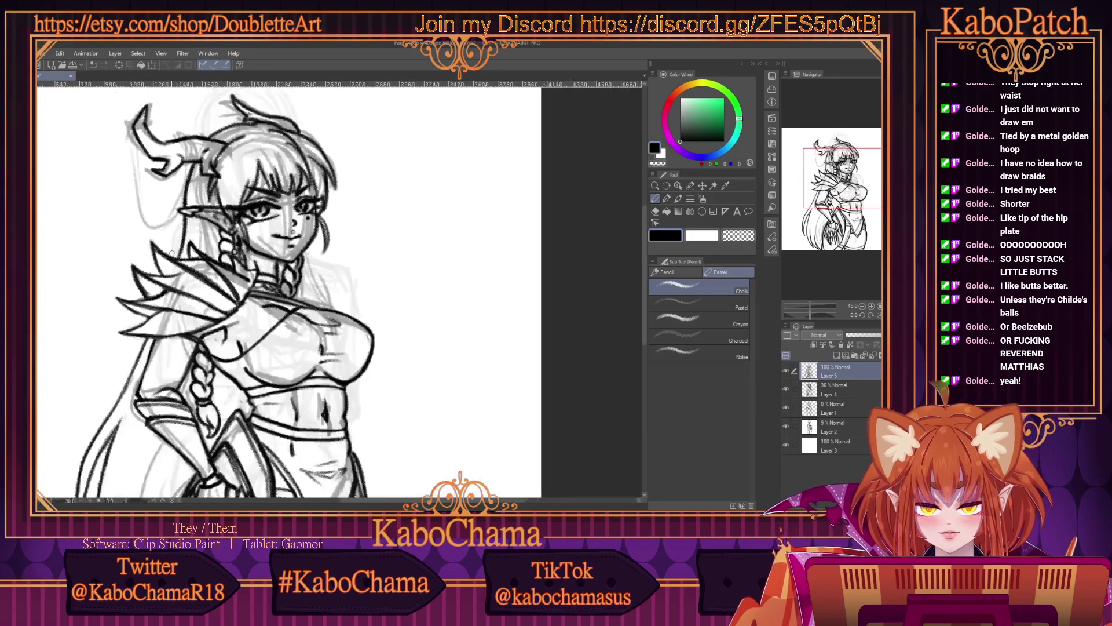
pyautogui.scroll(-2, 171, 252)
pyautogui.scroll(1, 92, 372)
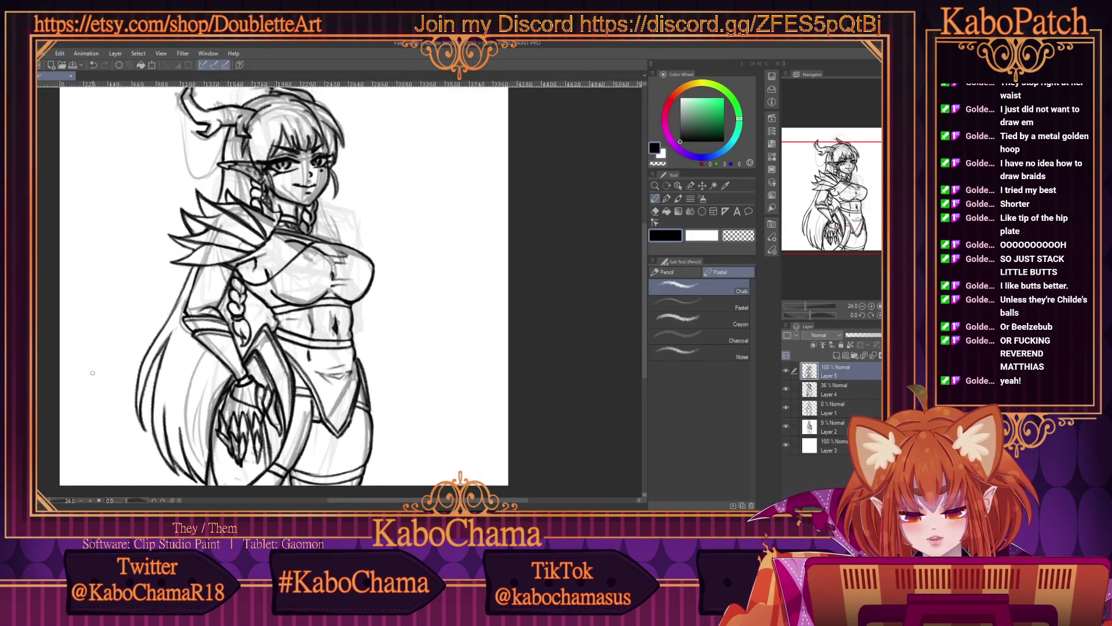
# Draw a small ring band in black around the far horn and clean its overlapping lines with the transparent colour.
pyautogui.scroll(4, 154, 157)
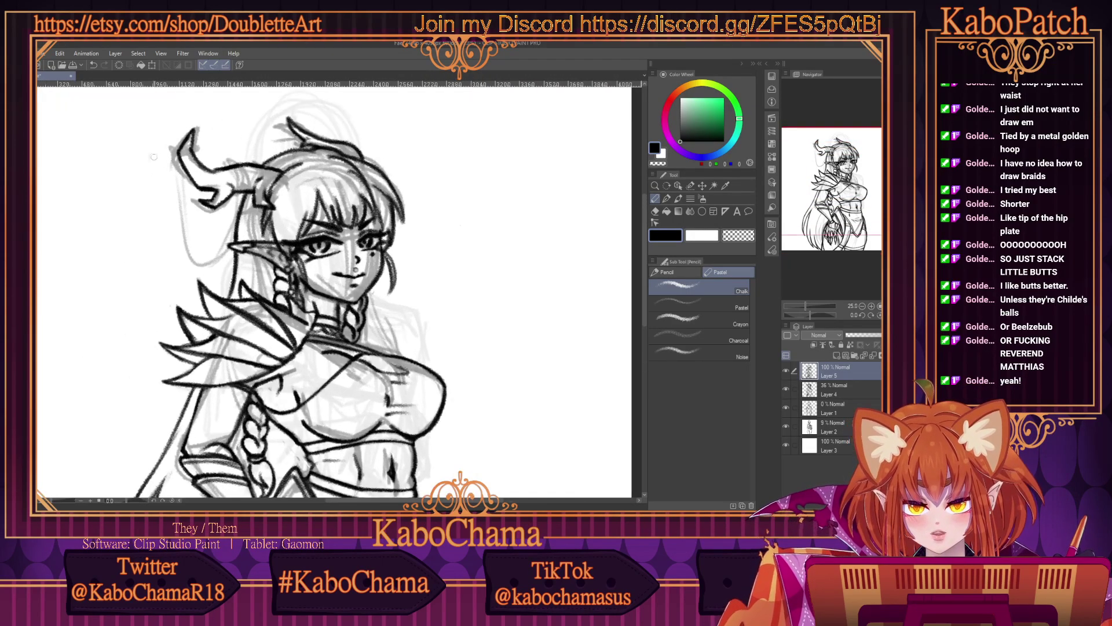
pyautogui.scroll(2, 154, 157)
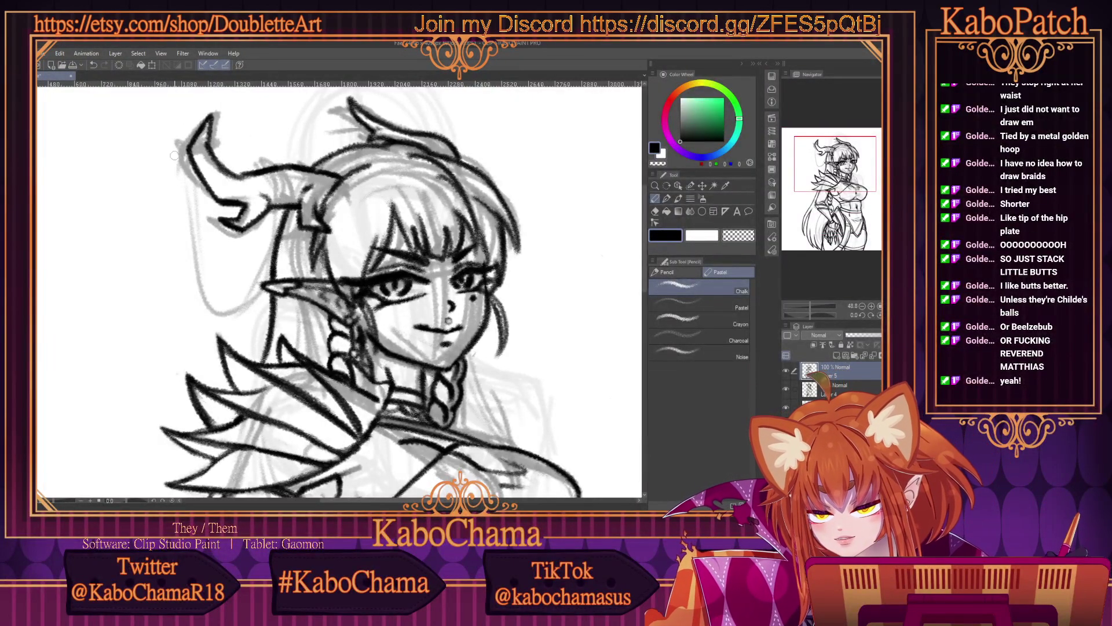
pyautogui.scroll(1, 174, 156)
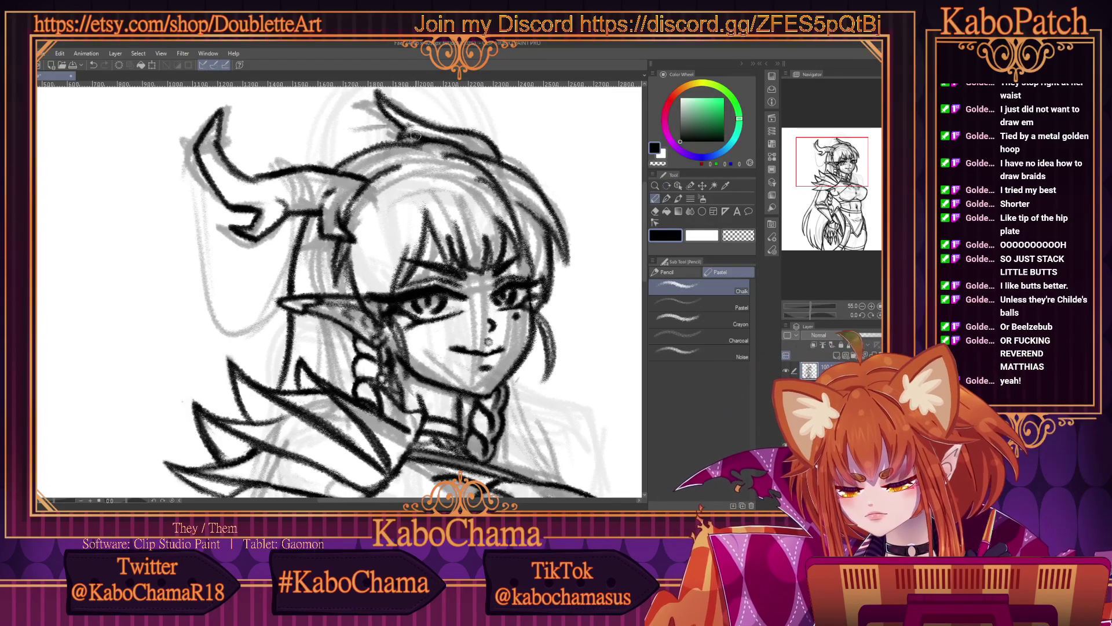
pyautogui.moveTo(396, 118); pyautogui.dragTo(398, 123)
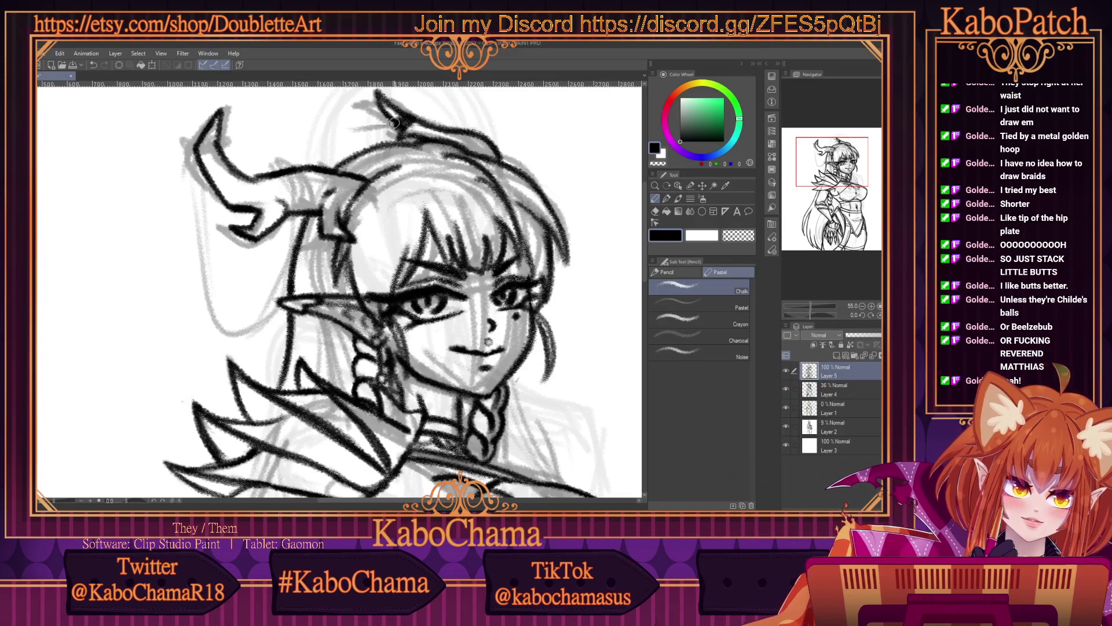
pyautogui.click(739, 235)
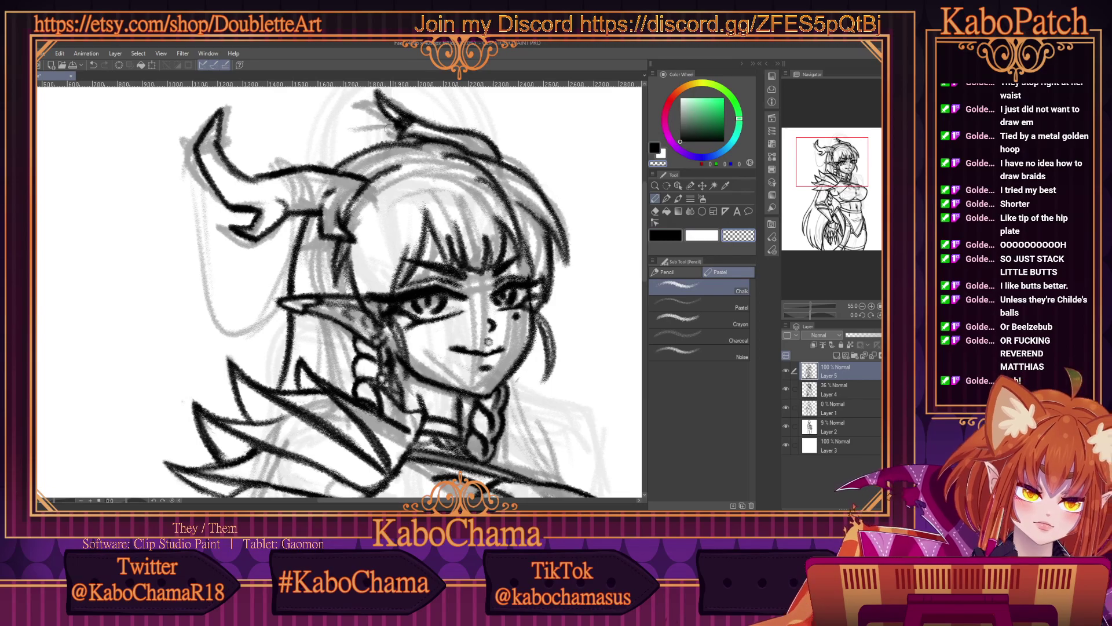
pyautogui.moveTo(403, 123)
pyautogui.mouseDown()
pyautogui.moveTo(408, 113)
pyautogui.moveTo(403, 124)
pyautogui.mouseUp()
pyautogui.click(665, 236)
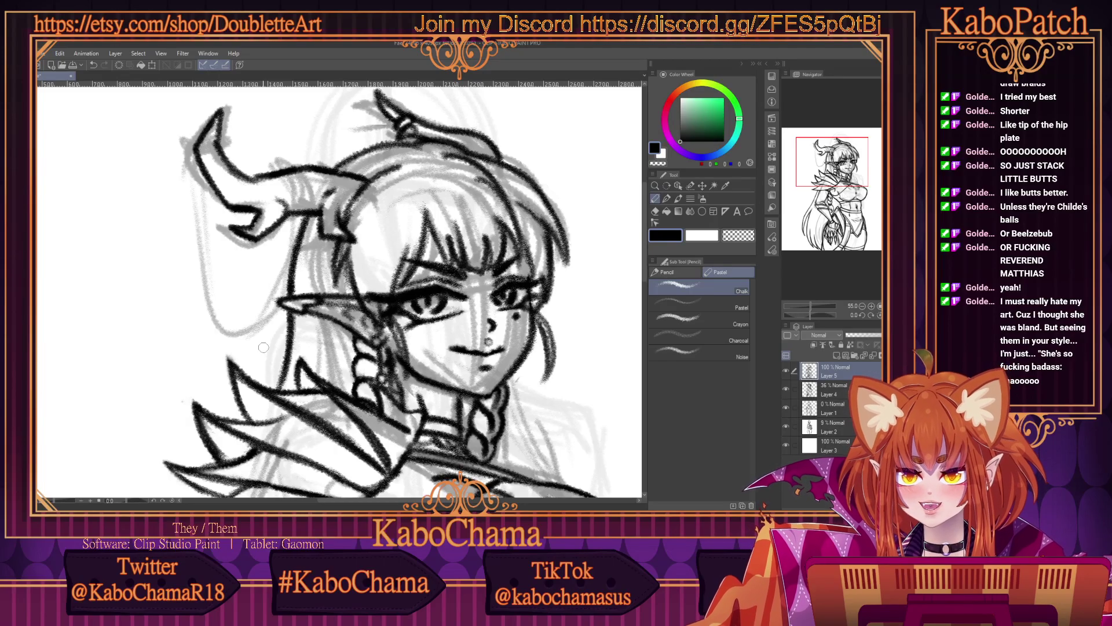
# Draw black bands around the near horn's tip and base, and trace the looped cord hanging between them.
pyautogui.scroll(-8, 263, 347)
pyautogui.scroll(3, 178, 187)
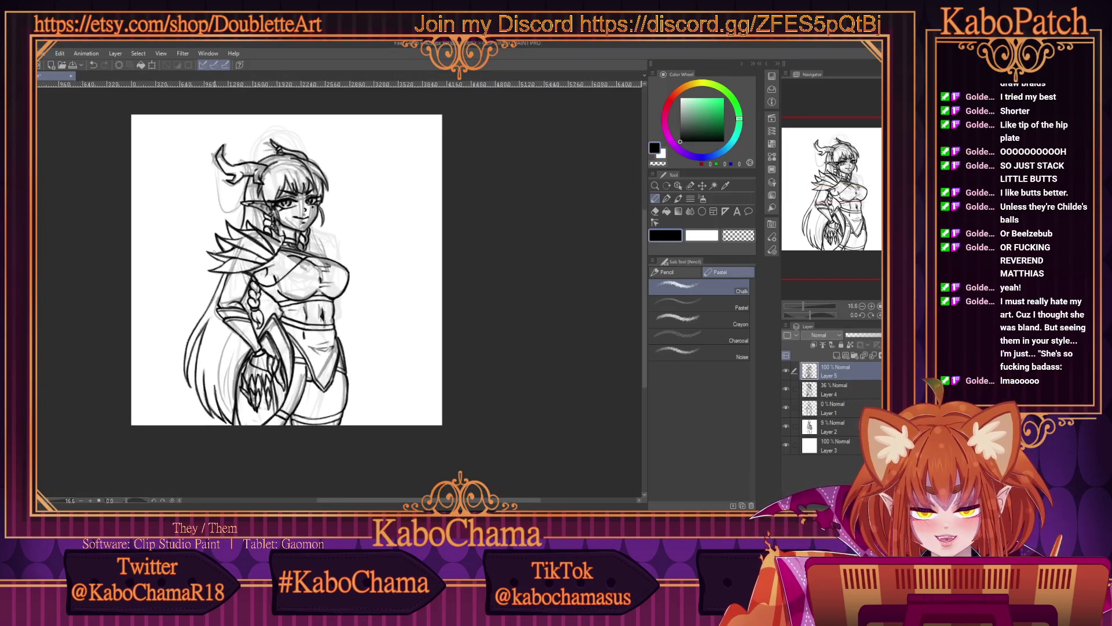
pyautogui.scroll(-1, 177, 187)
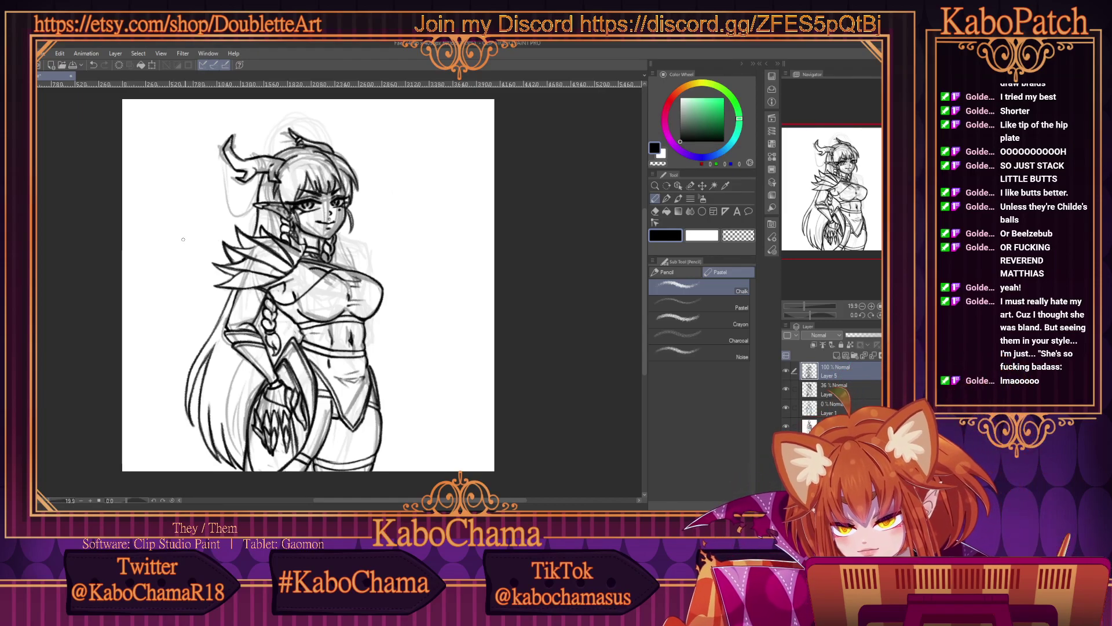
pyautogui.scroll(5, 229, 148)
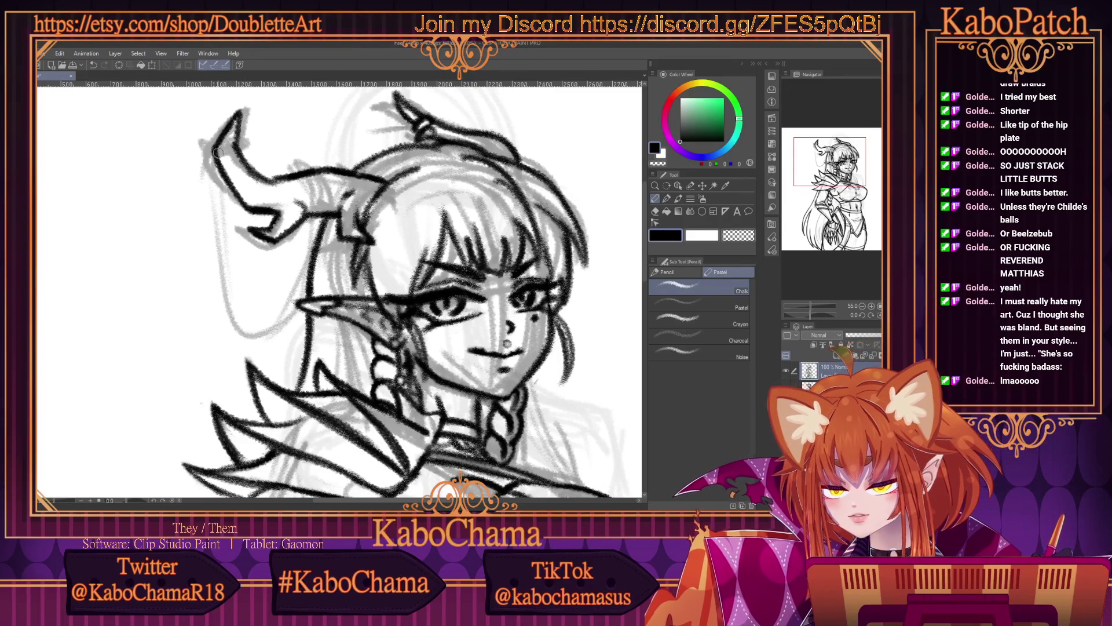
pyautogui.moveTo(234, 139)
pyautogui.mouseDown()
pyautogui.moveTo(224, 156)
pyautogui.moveTo(232, 149)
pyautogui.moveTo(212, 153)
pyautogui.moveTo(196, 134)
pyautogui.mouseUp()
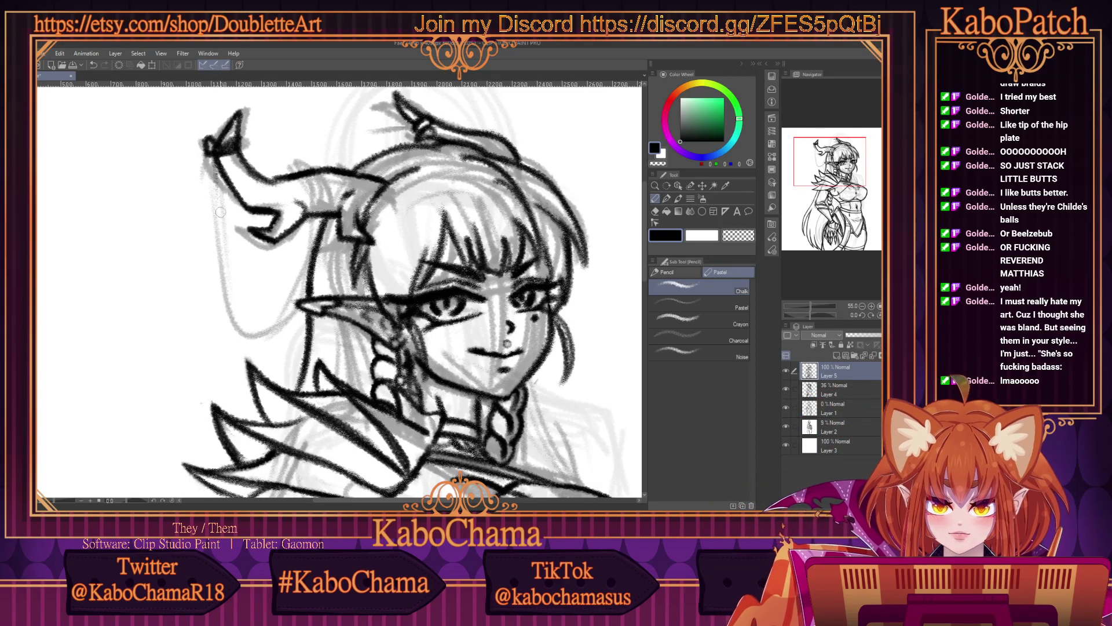
pyautogui.moveTo(215, 150)
pyautogui.mouseDown()
pyautogui.moveTo(221, 274)
pyautogui.moveTo(240, 326)
pyautogui.moveTo(234, 269)
pyautogui.moveTo(228, 309)
pyautogui.moveTo(269, 329)
pyautogui.moveTo(299, 165)
pyautogui.mouseUp()
pyautogui.moveTo(318, 220); pyautogui.dragTo(315, 152)
pyautogui.scroll(-3, 213, 159)
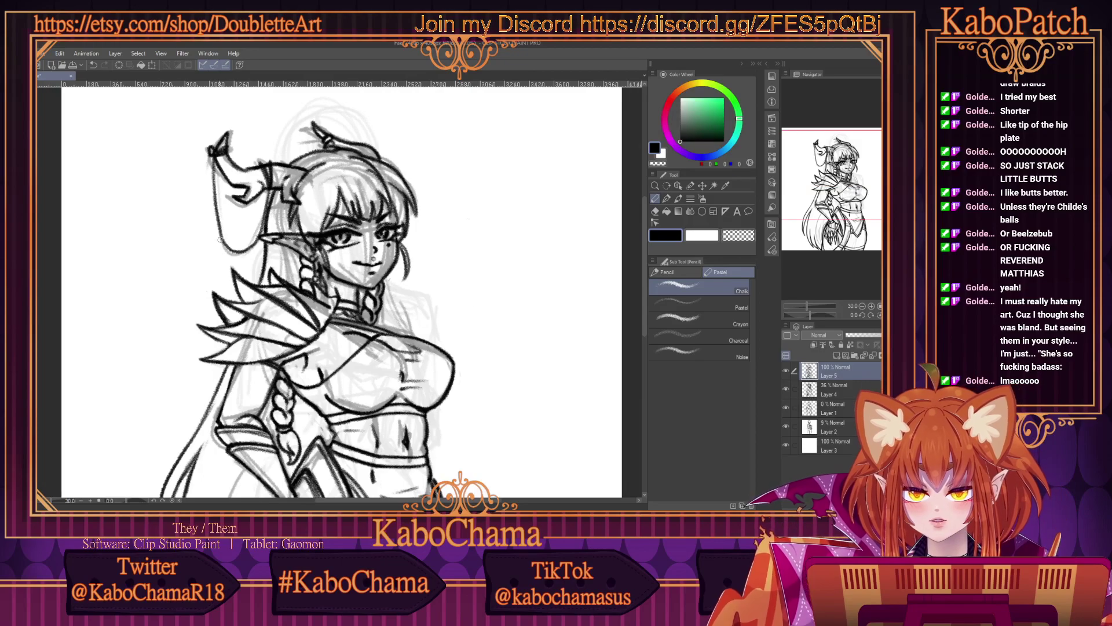
# Strengthen the outer side of the cord hanging from the near horn in black and trim its edge with the transparent colour.
pyautogui.scroll(2, 220, 238)
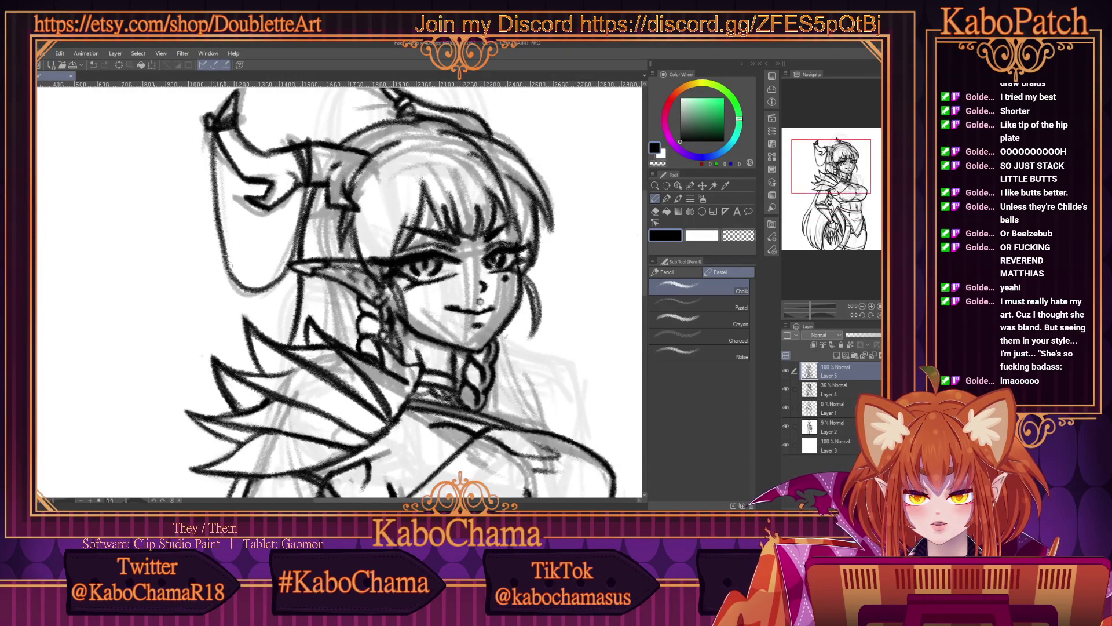
pyautogui.moveTo(229, 270); pyautogui.dragTo(220, 220)
pyautogui.moveTo(226, 268); pyautogui.dragTo(214, 219)
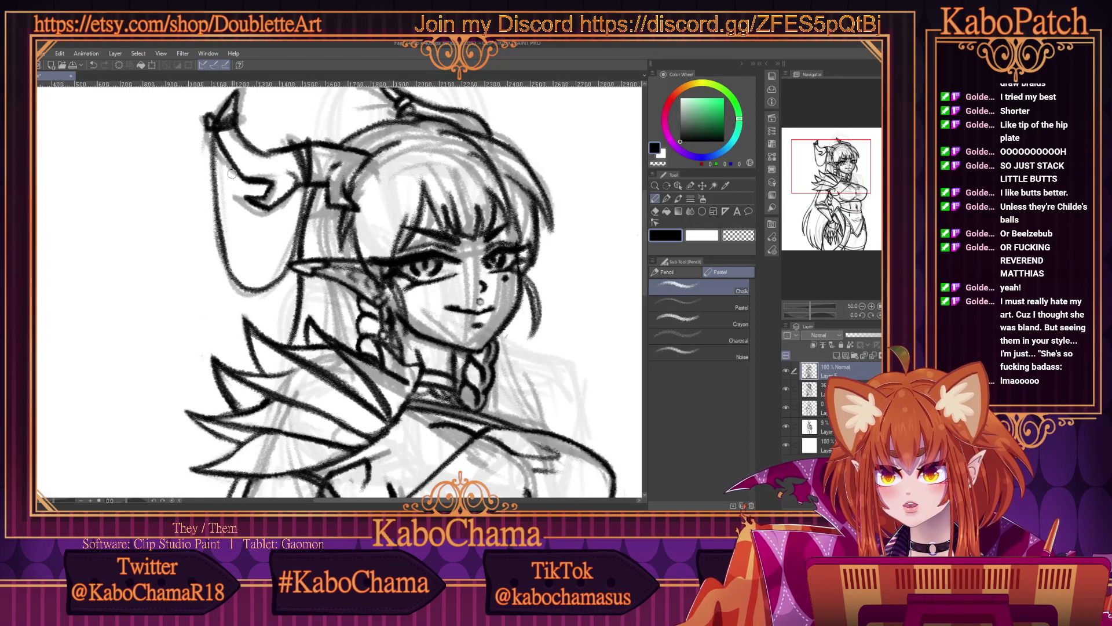
pyautogui.press('c')
pyautogui.moveTo(219, 207)
pyautogui.mouseDown()
pyautogui.moveTo(229, 256)
pyautogui.moveTo(220, 197)
pyautogui.mouseUp()
pyautogui.moveTo(229, 264); pyautogui.dragTo(208, 215)
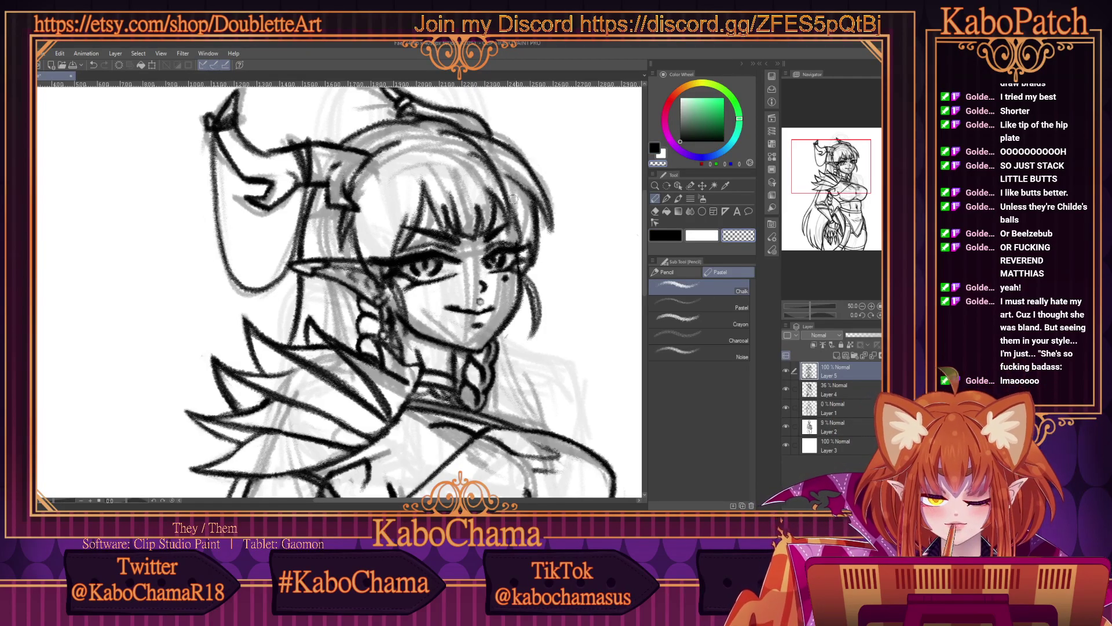
pyautogui.press('c')
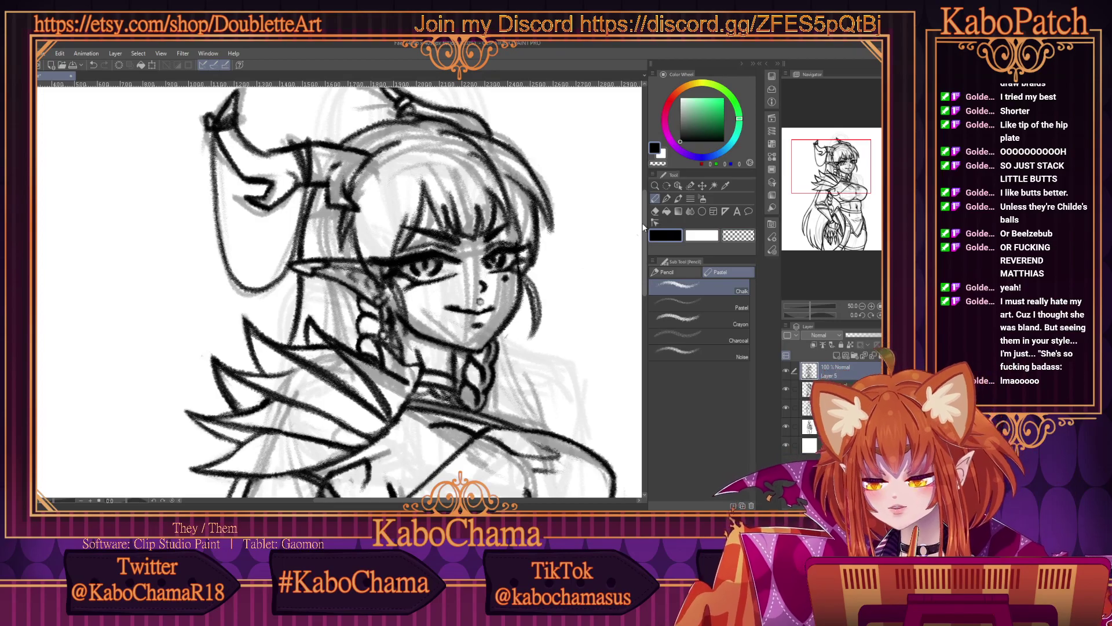
# Add small leaf-shaped marks in black along the whole cord hanging from the near horn, and touch up the band at its base.
pyautogui.scroll(1, 207, 160)
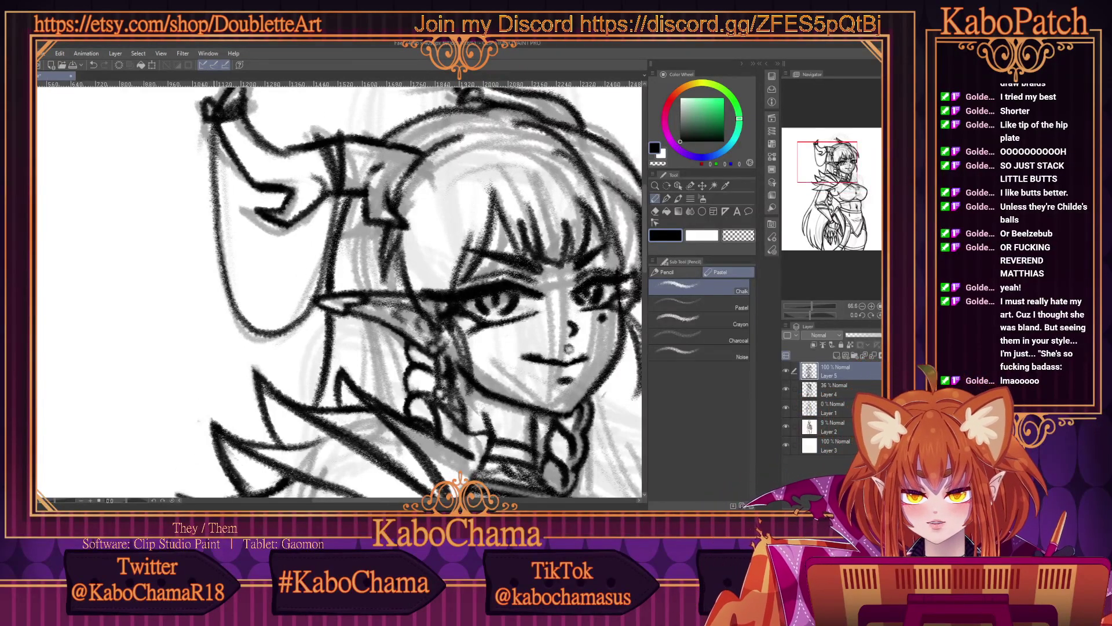
pyautogui.moveTo(212, 139)
pyautogui.mouseDown()
pyautogui.moveTo(225, 170)
pyautogui.moveTo(198, 204)
pyautogui.moveTo(222, 233)
pyautogui.moveTo(213, 275)
pyautogui.moveTo(213, 222)
pyautogui.moveTo(207, 267)
pyautogui.mouseUp()
pyautogui.moveTo(219, 229)
pyautogui.mouseDown()
pyautogui.moveTo(232, 324)
pyautogui.moveTo(235, 286)
pyautogui.moveTo(251, 324)
pyautogui.moveTo(263, 318)
pyautogui.moveTo(252, 328)
pyautogui.moveTo(292, 348)
pyautogui.mouseUp()
pyautogui.moveTo(290, 308)
pyautogui.mouseDown()
pyautogui.moveTo(289, 331)
pyautogui.moveTo(326, 304)
pyautogui.moveTo(336, 256)
pyautogui.moveTo(310, 265)
pyautogui.moveTo(342, 248)
pyautogui.moveTo(317, 212)
pyautogui.moveTo(342, 214)
pyautogui.moveTo(352, 195)
pyautogui.mouseUp()
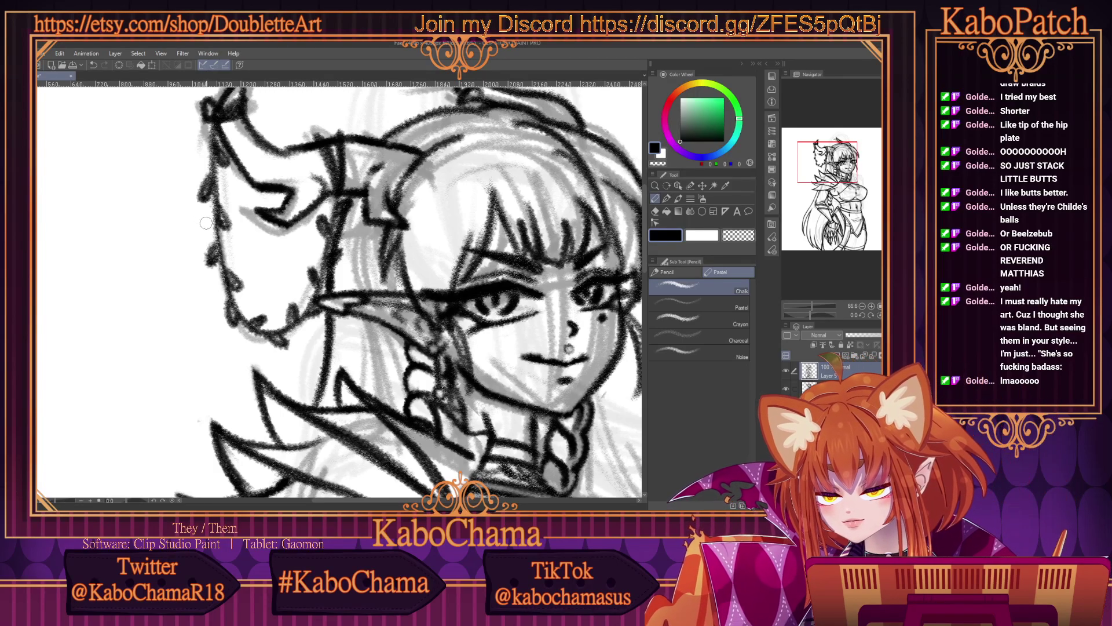
pyautogui.moveTo(341, 127); pyautogui.dragTo(333, 139)
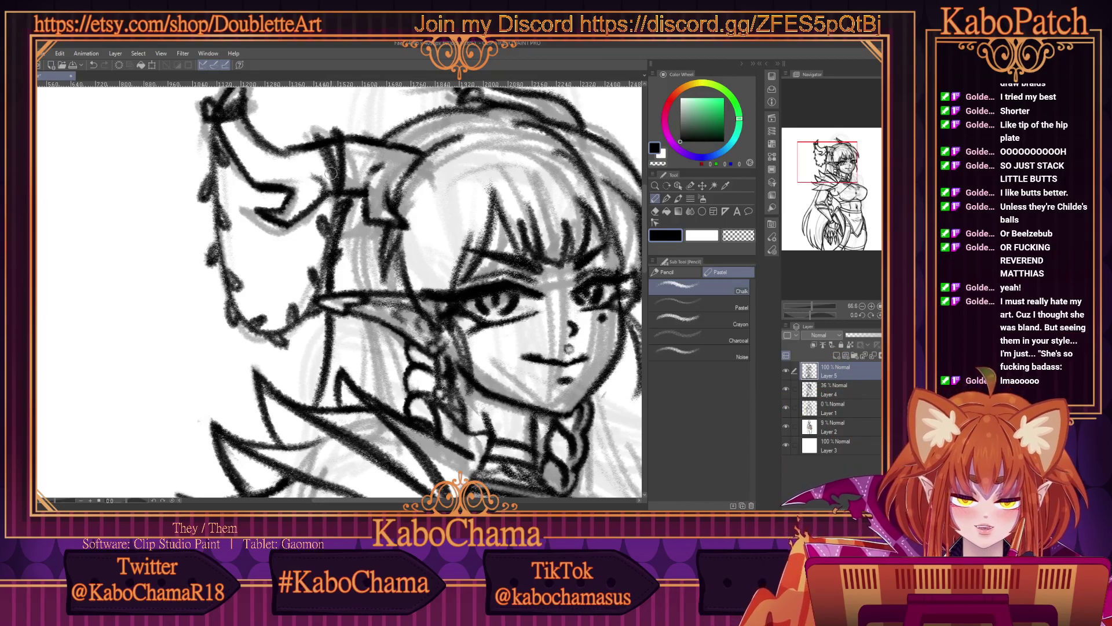
pyautogui.moveTo(331, 177); pyautogui.dragTo(313, 141)
pyautogui.scroll(-4, 268, 216)
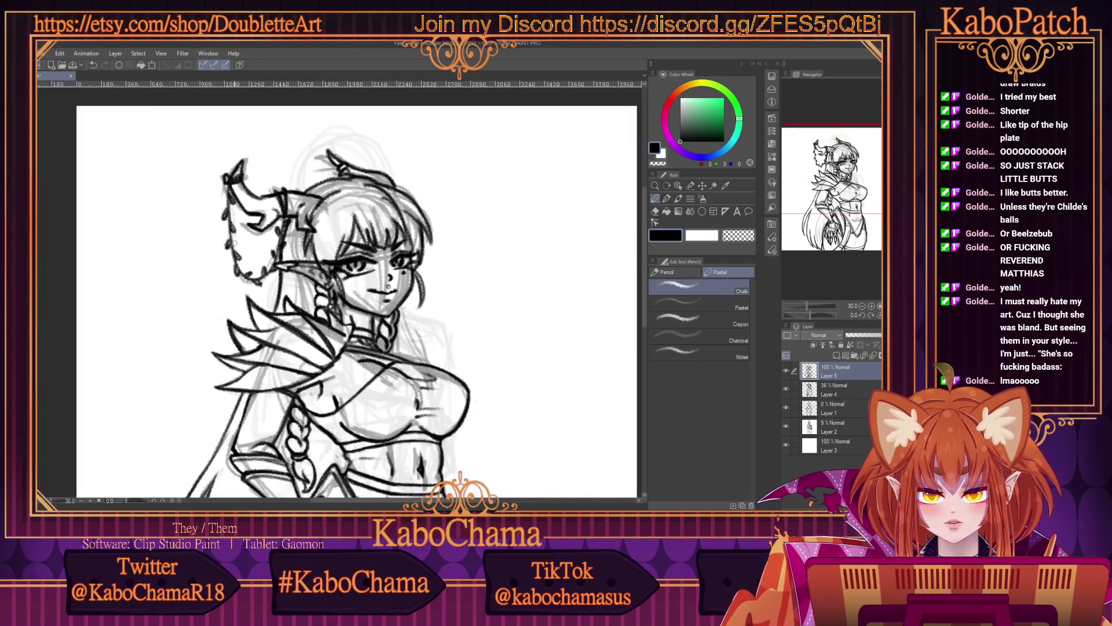
pyautogui.scroll(-2, 235, 240)
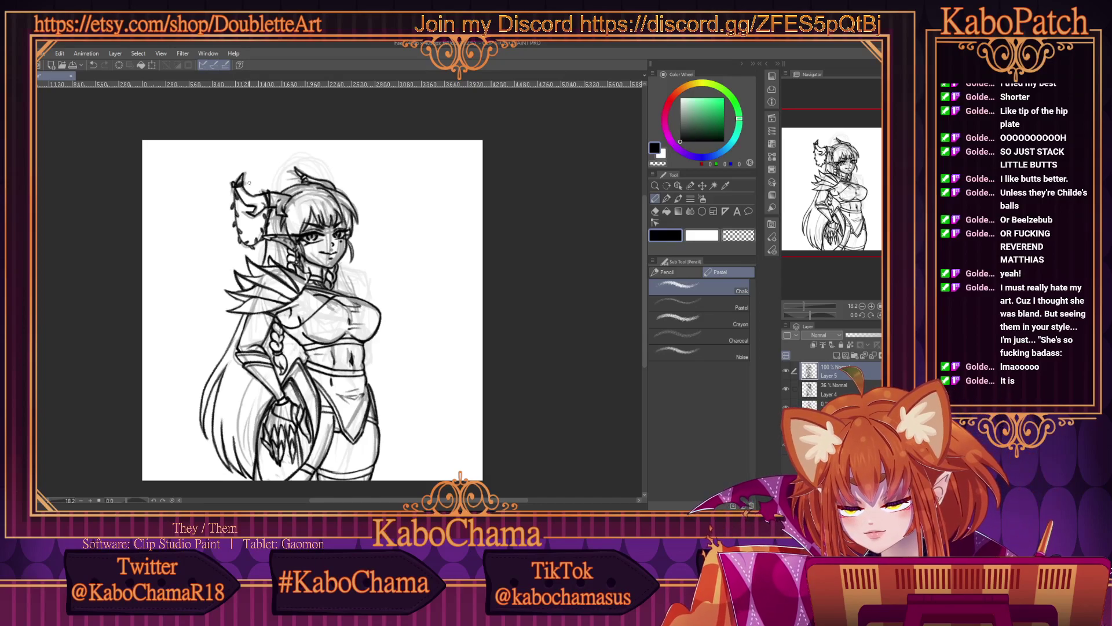
# Examine the whole character sketch at several magnifications, checking the horns, face, braids and overall figure.
pyautogui.scroll(-1, 248, 183)
pyautogui.scroll(3, 274, 436)
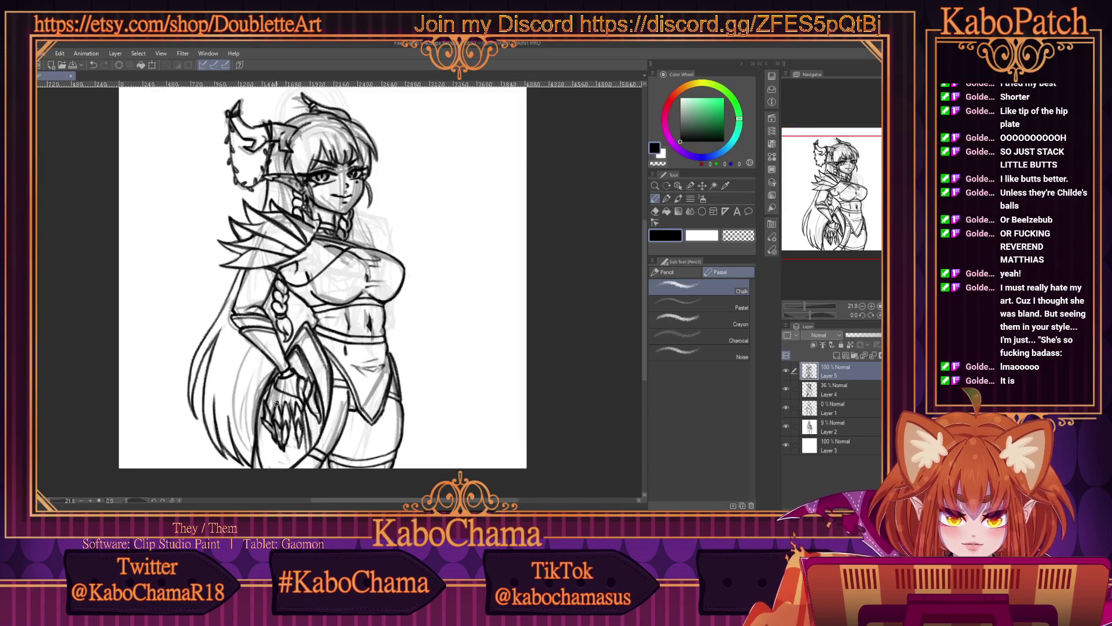
pyautogui.scroll(-1, 275, 378)
pyautogui.scroll(2, 642, 354)
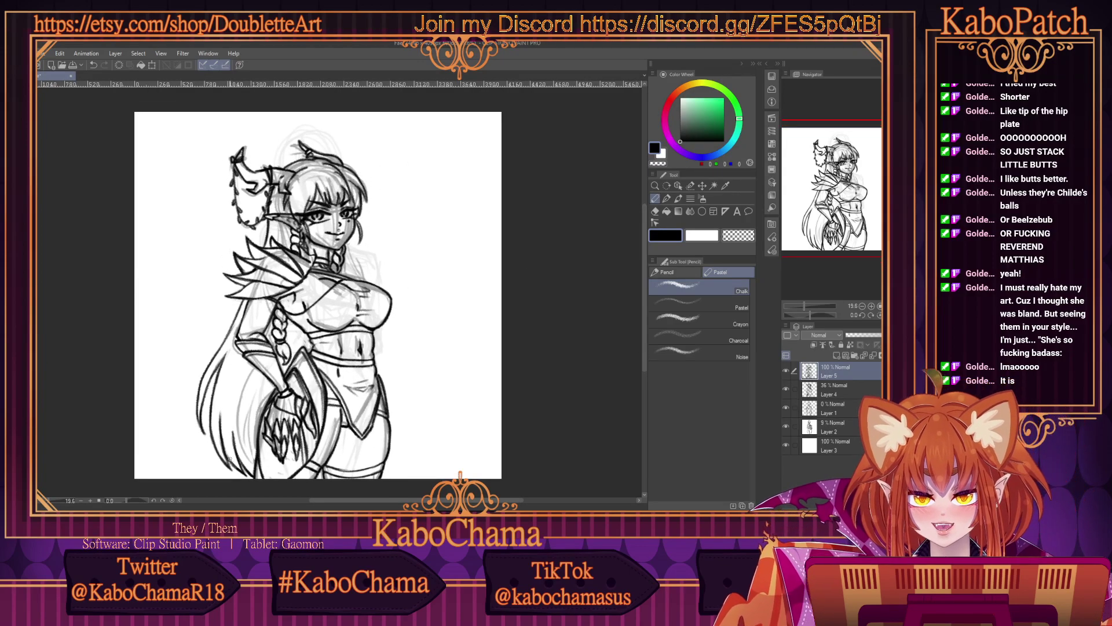
pyautogui.scroll(-1, 229, 458)
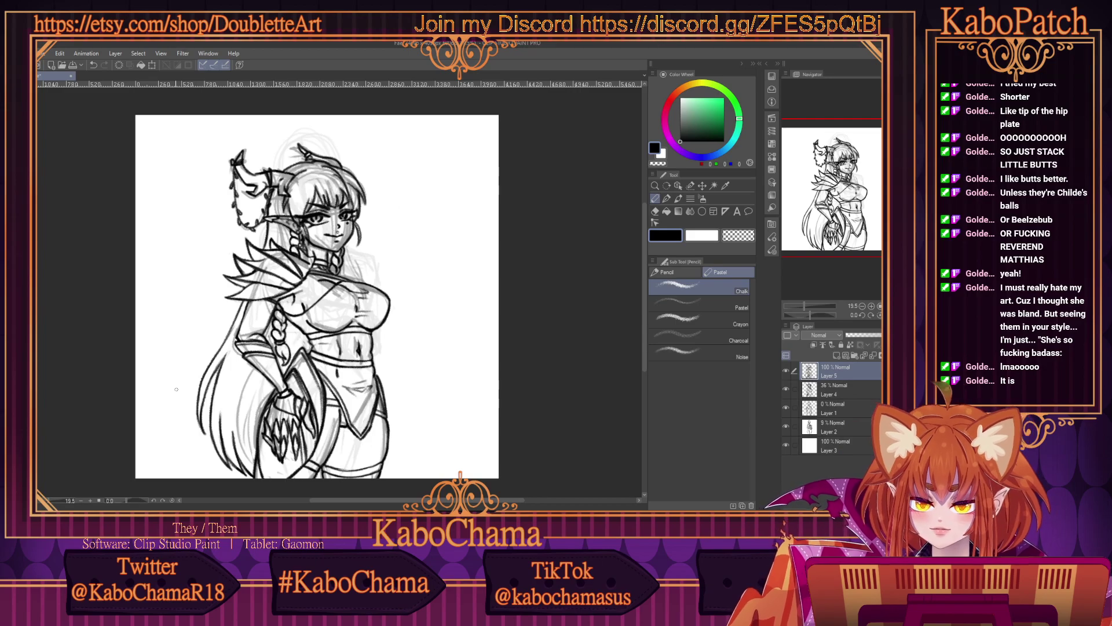
pyautogui.press('c')
pyautogui.scroll(2, 324, 182)
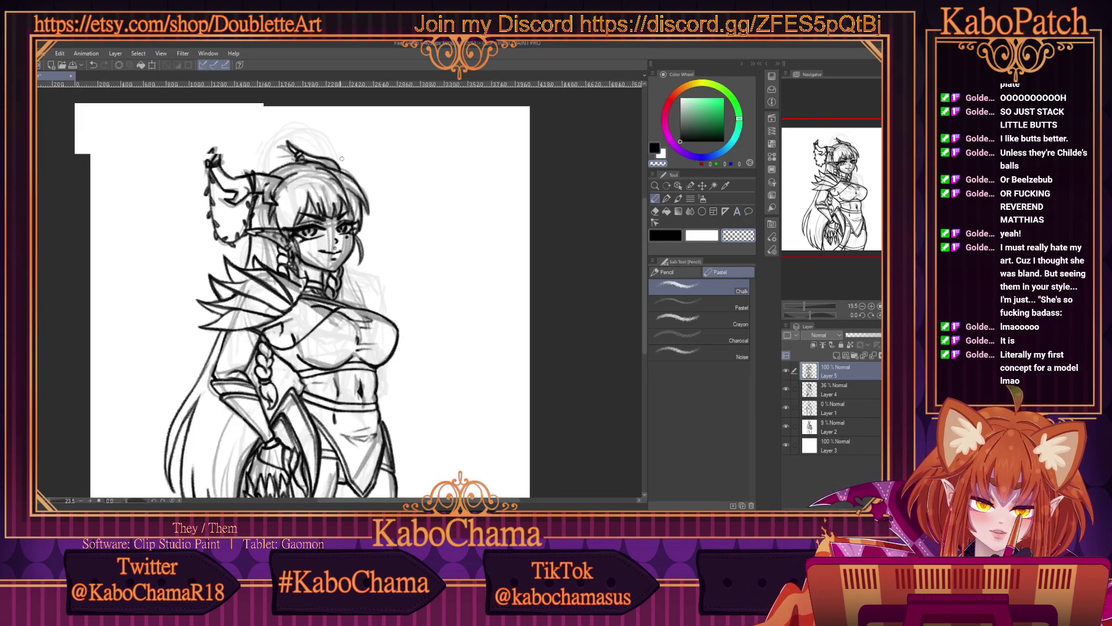
pyautogui.scroll(1, 331, 185)
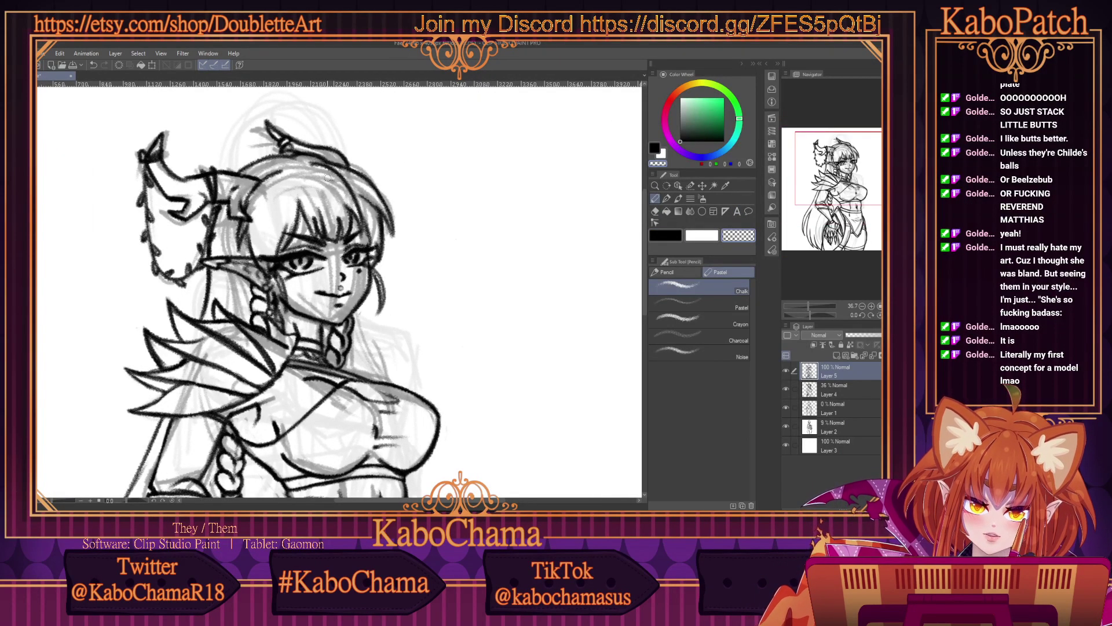
pyautogui.scroll(-3, 201, 132)
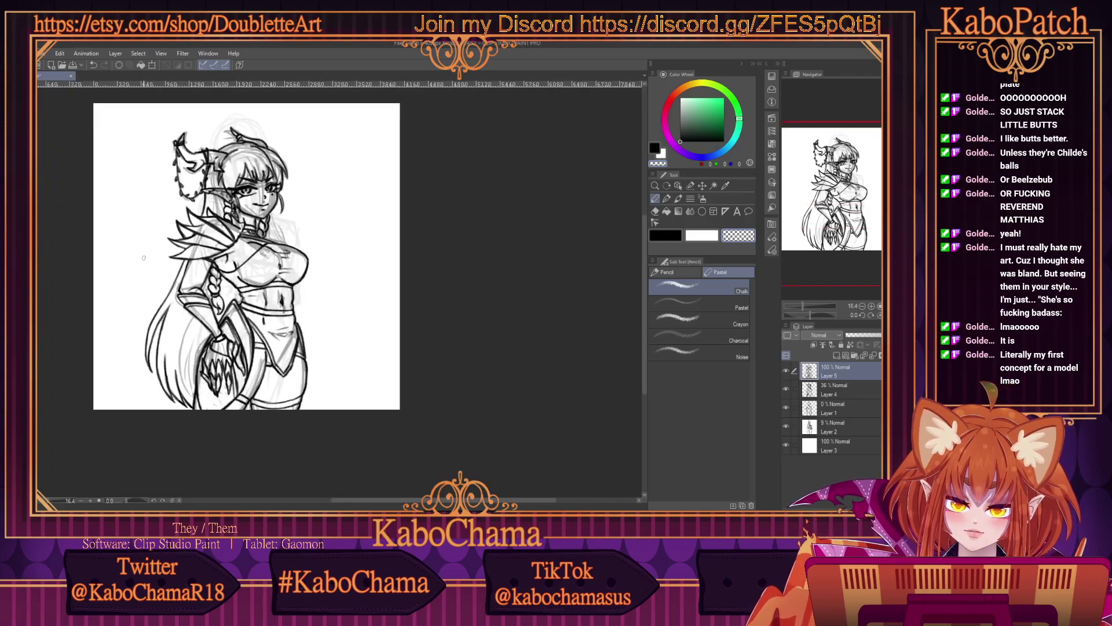
pyautogui.scroll(3, 144, 257)
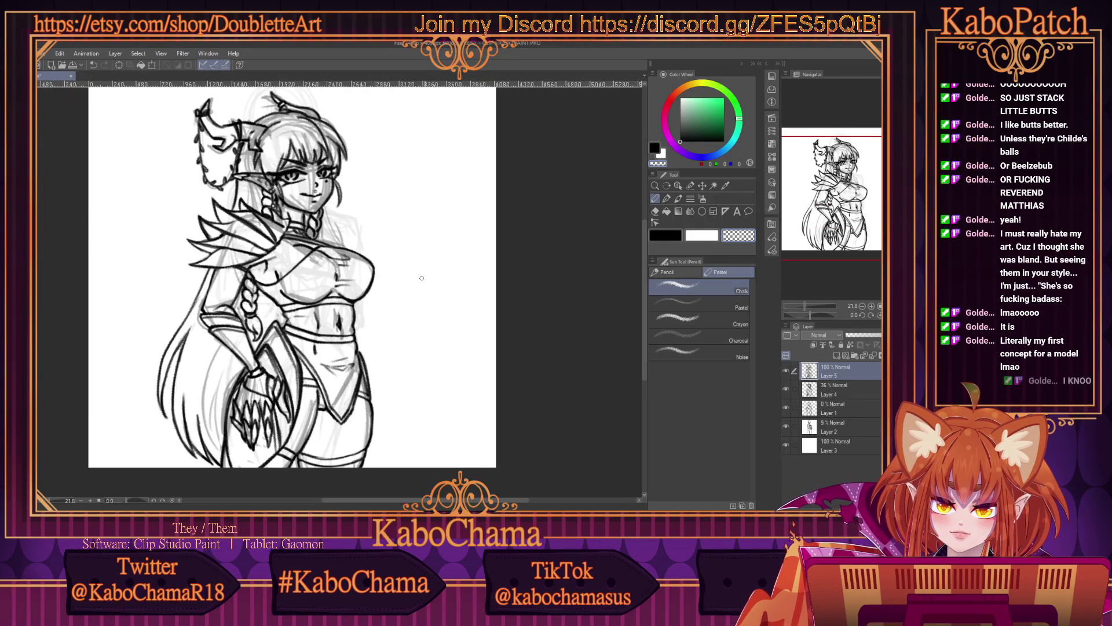
pyautogui.moveTo(641, 332); pyautogui.dragTo(640, 325)
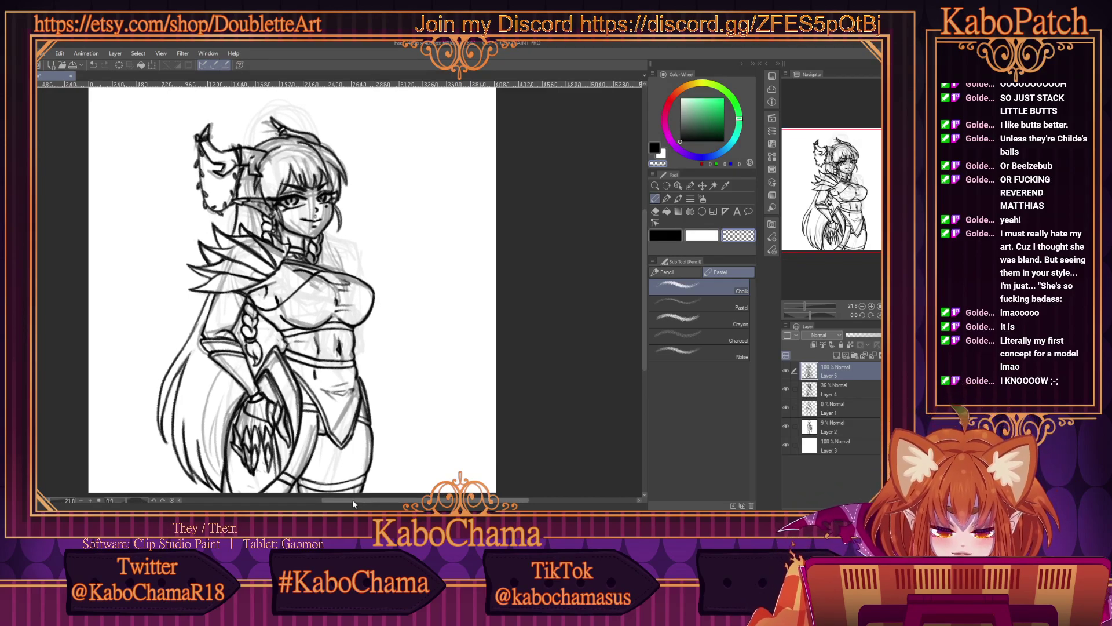
pyautogui.moveTo(352, 500); pyautogui.dragTo(338, 500)
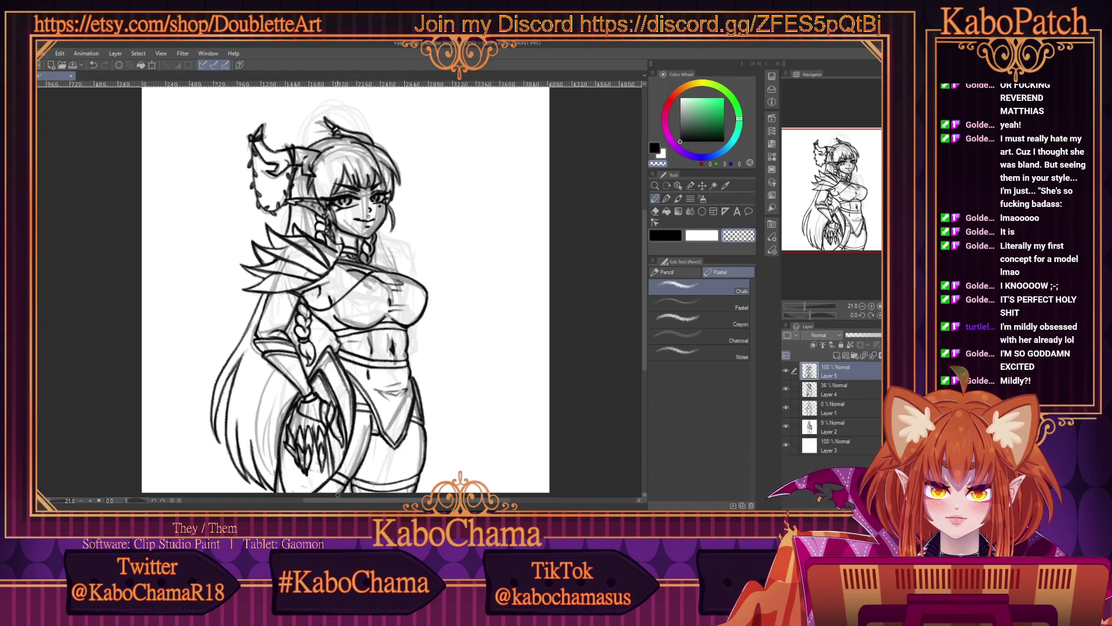
# Touch up the band at the near horn's tip with a short black stroke.
pyautogui.click(653, 236)
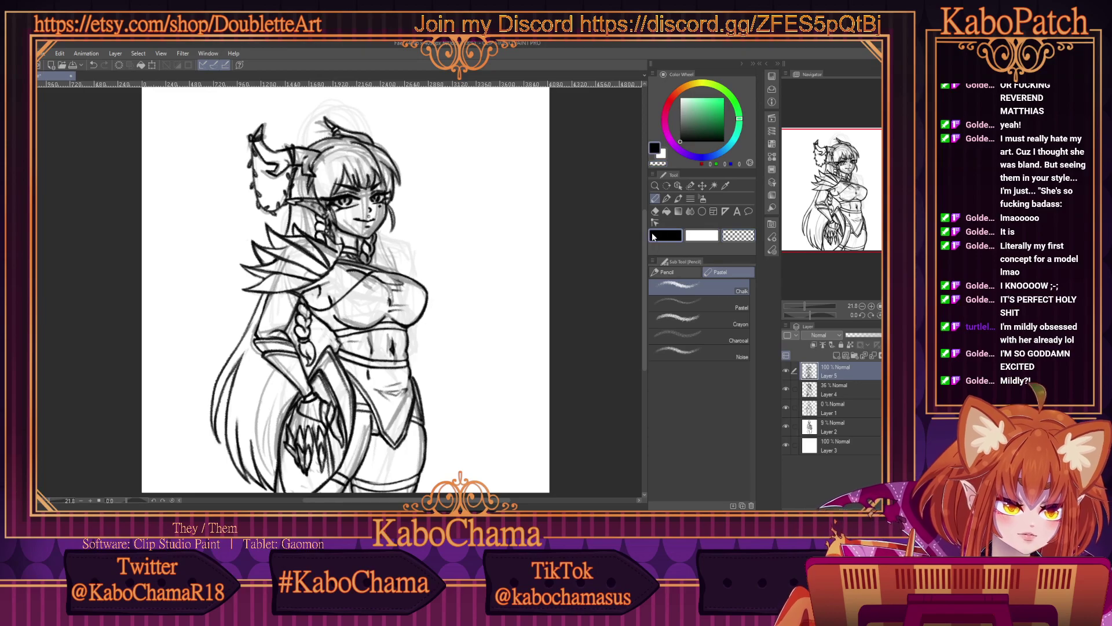
pyautogui.scroll(3, 273, 139)
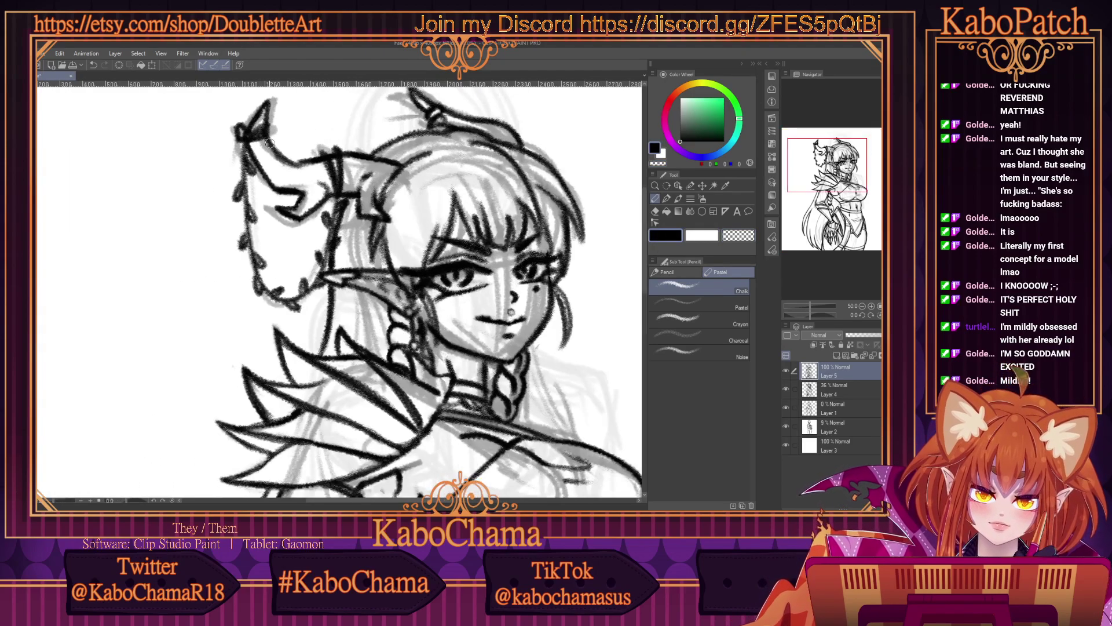
pyautogui.moveTo(278, 138); pyautogui.dragTo(265, 139)
pyautogui.click(739, 236)
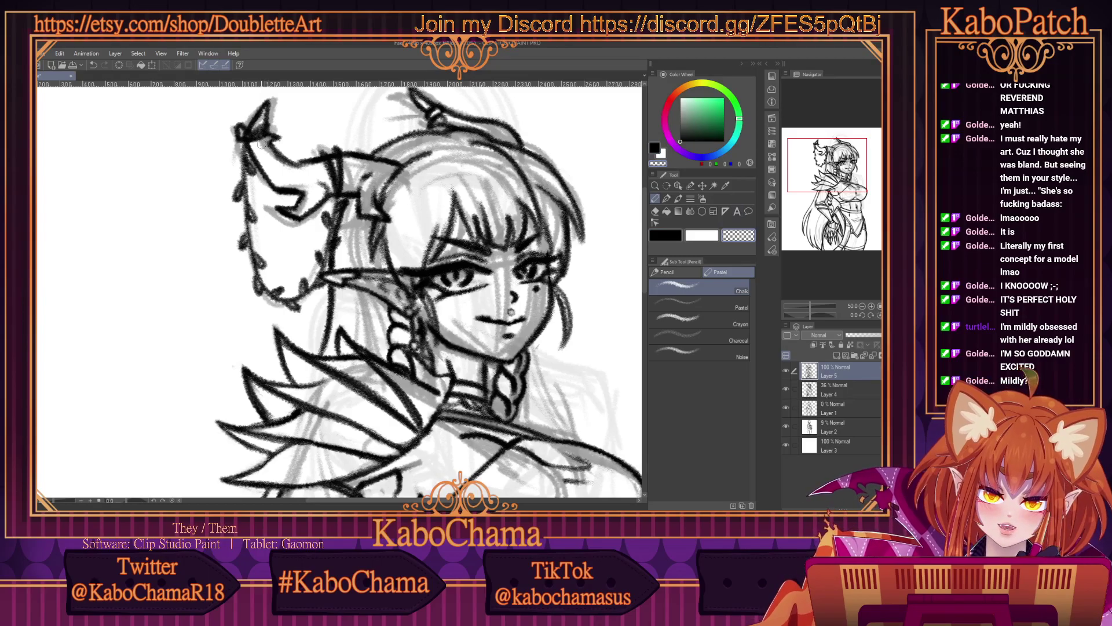
pyautogui.scroll(-1, 219, 110)
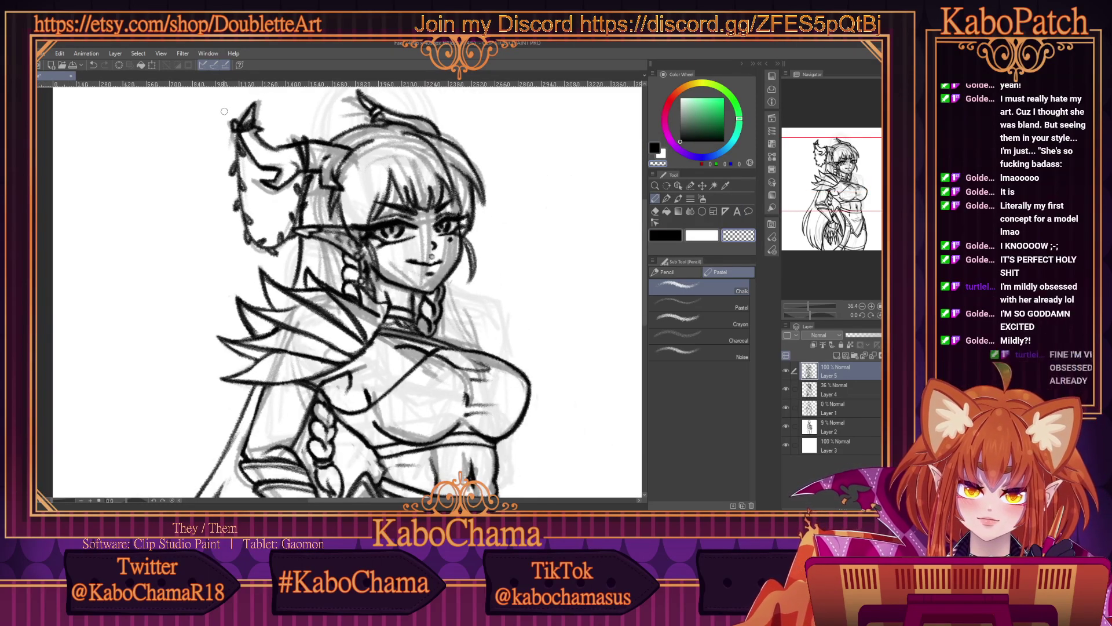
pyautogui.click(666, 235)
pyautogui.scroll(1, 191, 138)
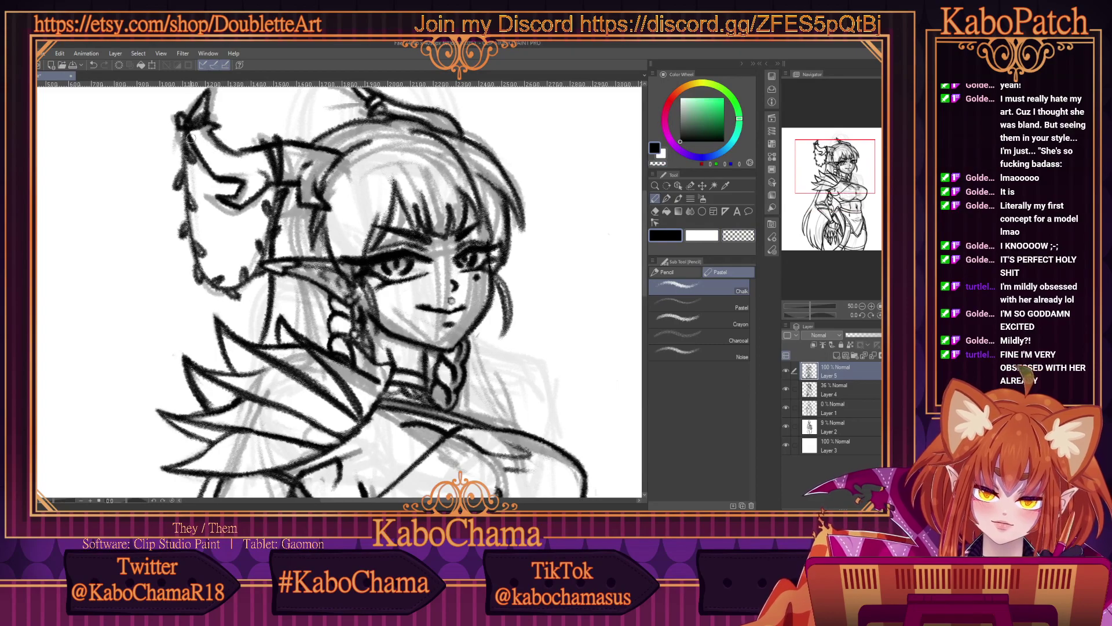
# Save the character sketch to file with the whole figure in view.
pyautogui.scroll(-3, 202, 193)
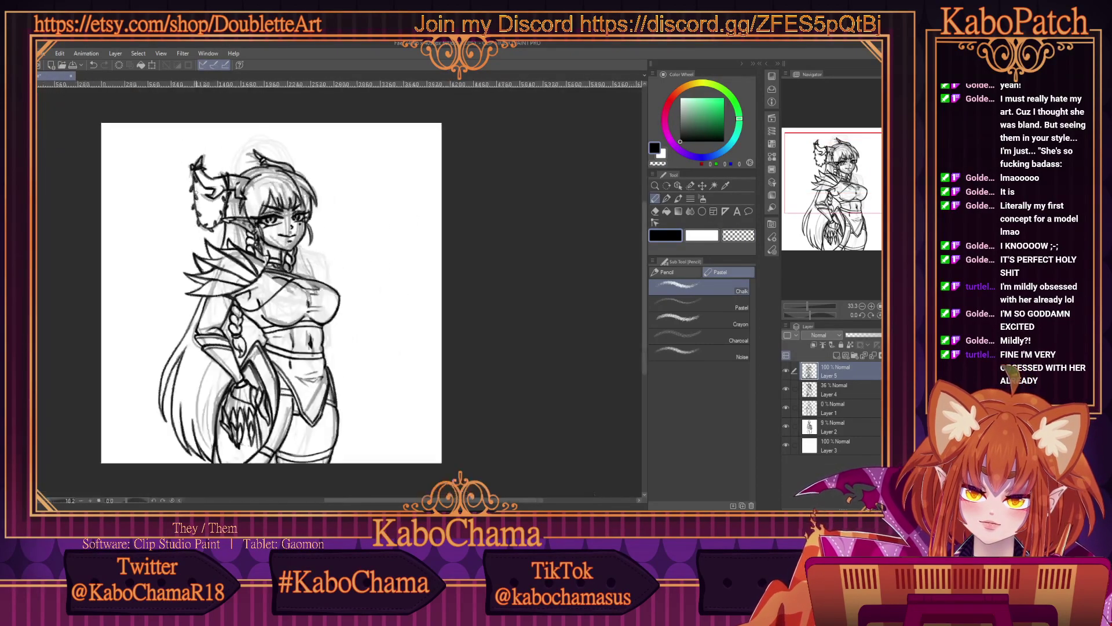
pyautogui.scroll(2, 99, 420)
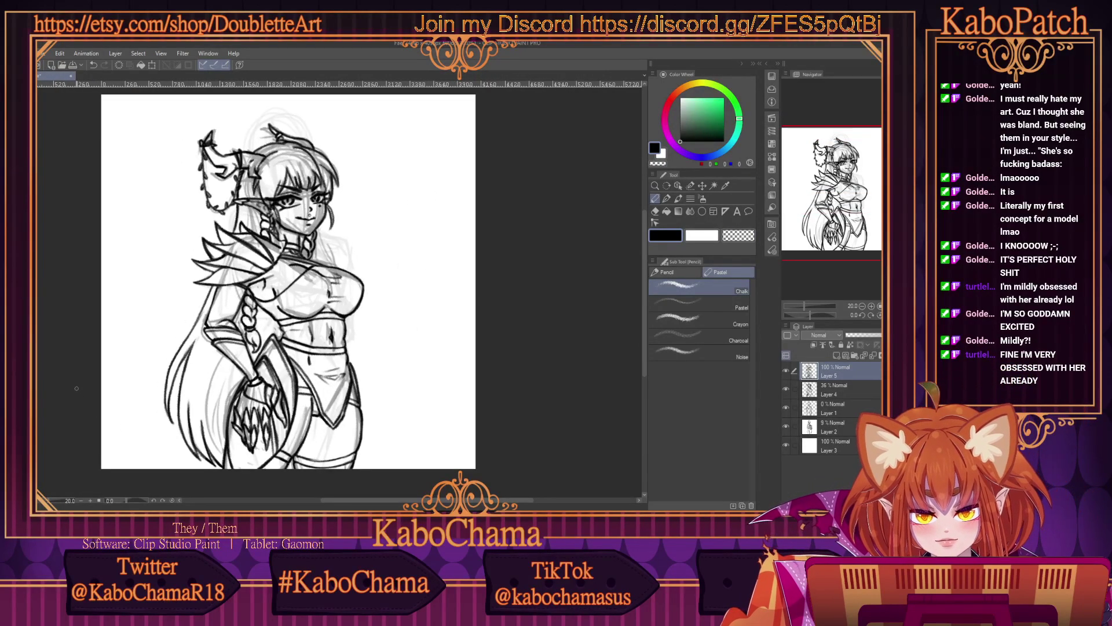
pyautogui.scroll(-1, 67, 330)
pyautogui.scroll(-1, 69, 333)
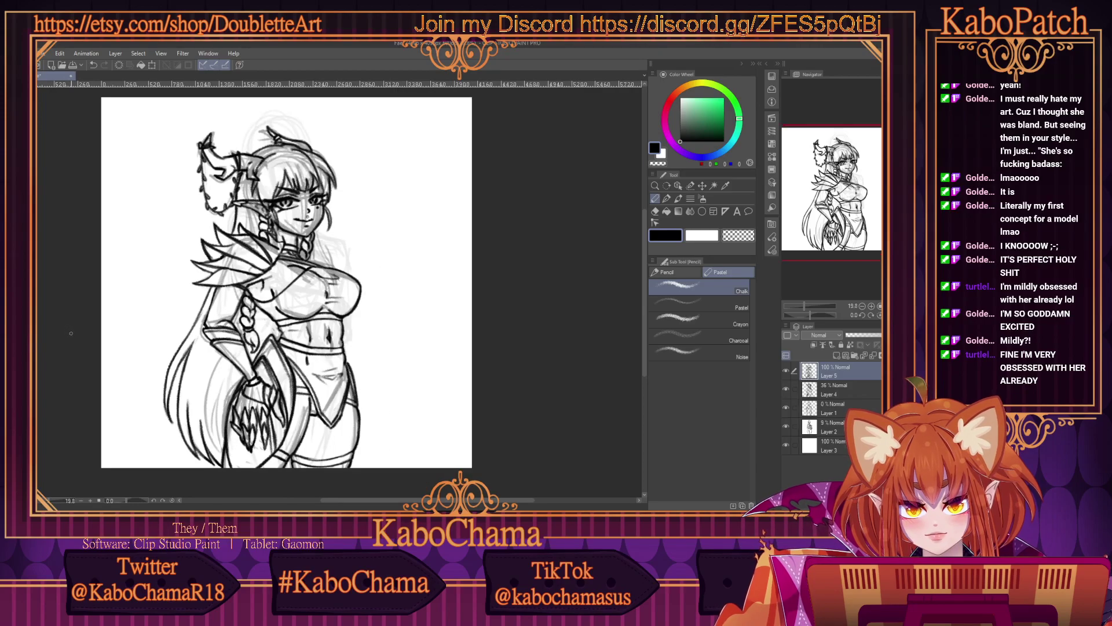
pyautogui.moveTo(339, 499); pyautogui.dragTo(317, 501)
pyautogui.moveTo(645, 348); pyautogui.dragTo(647, 325)
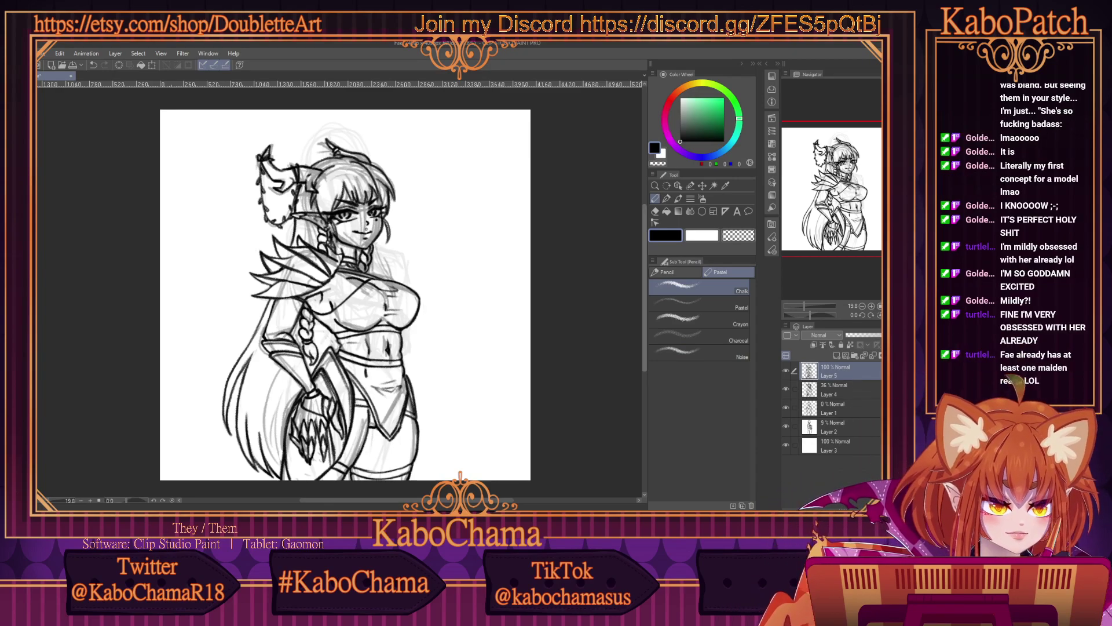
pyautogui.click(40, 55)
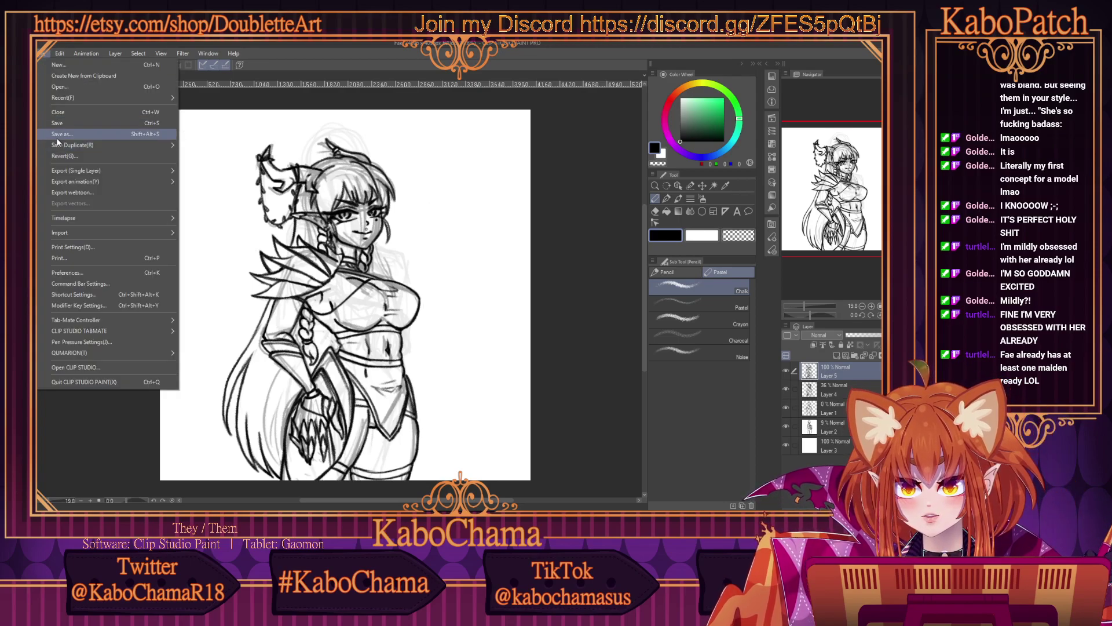
pyautogui.click(53, 134)
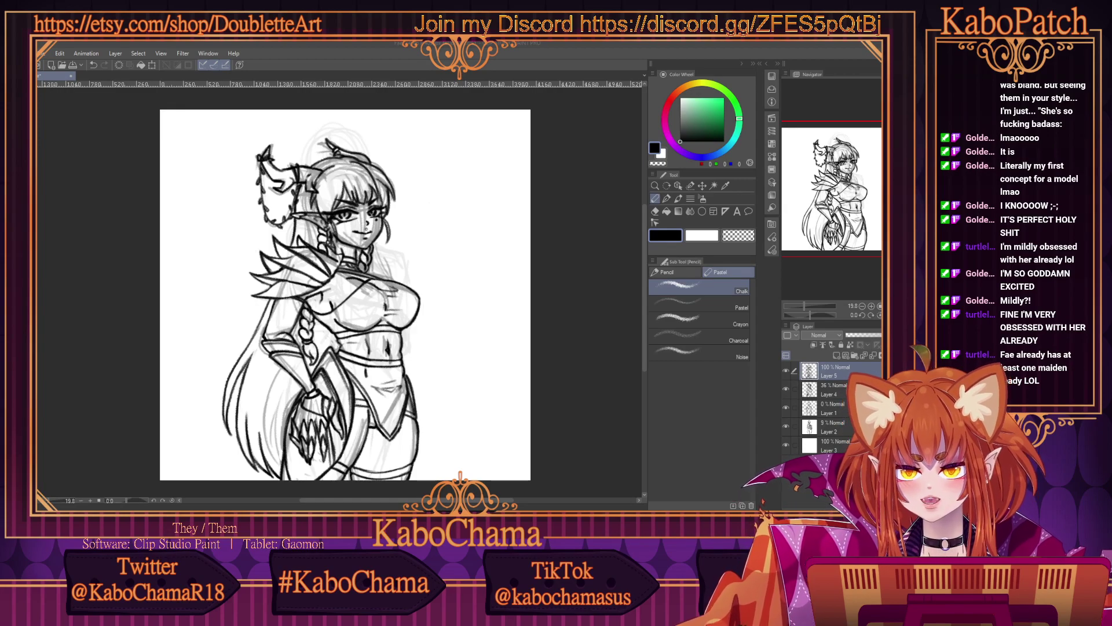
pyautogui.hotkey('ctrl', 's')
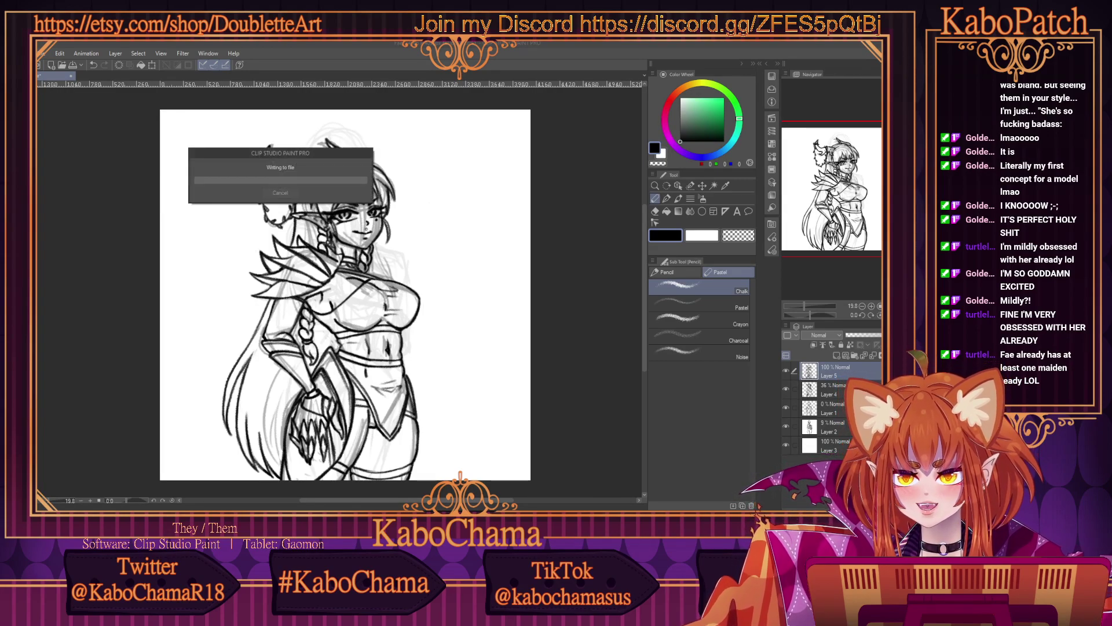